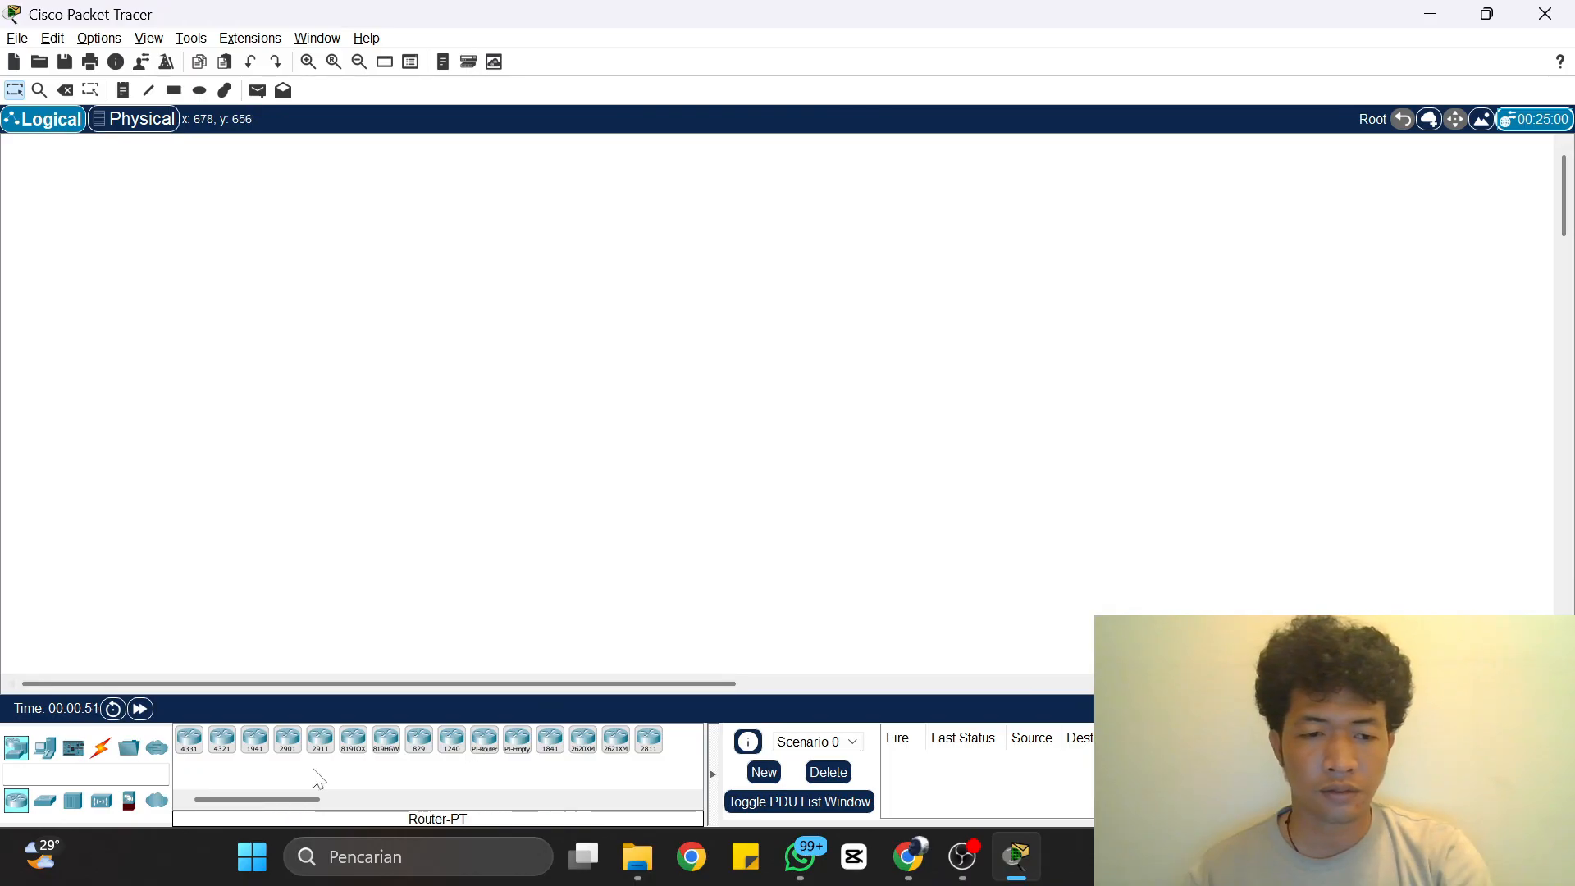
Step: Place four generic PCs in the workspace and arrange them in a diamond around an empty centre
left_click(45, 747)
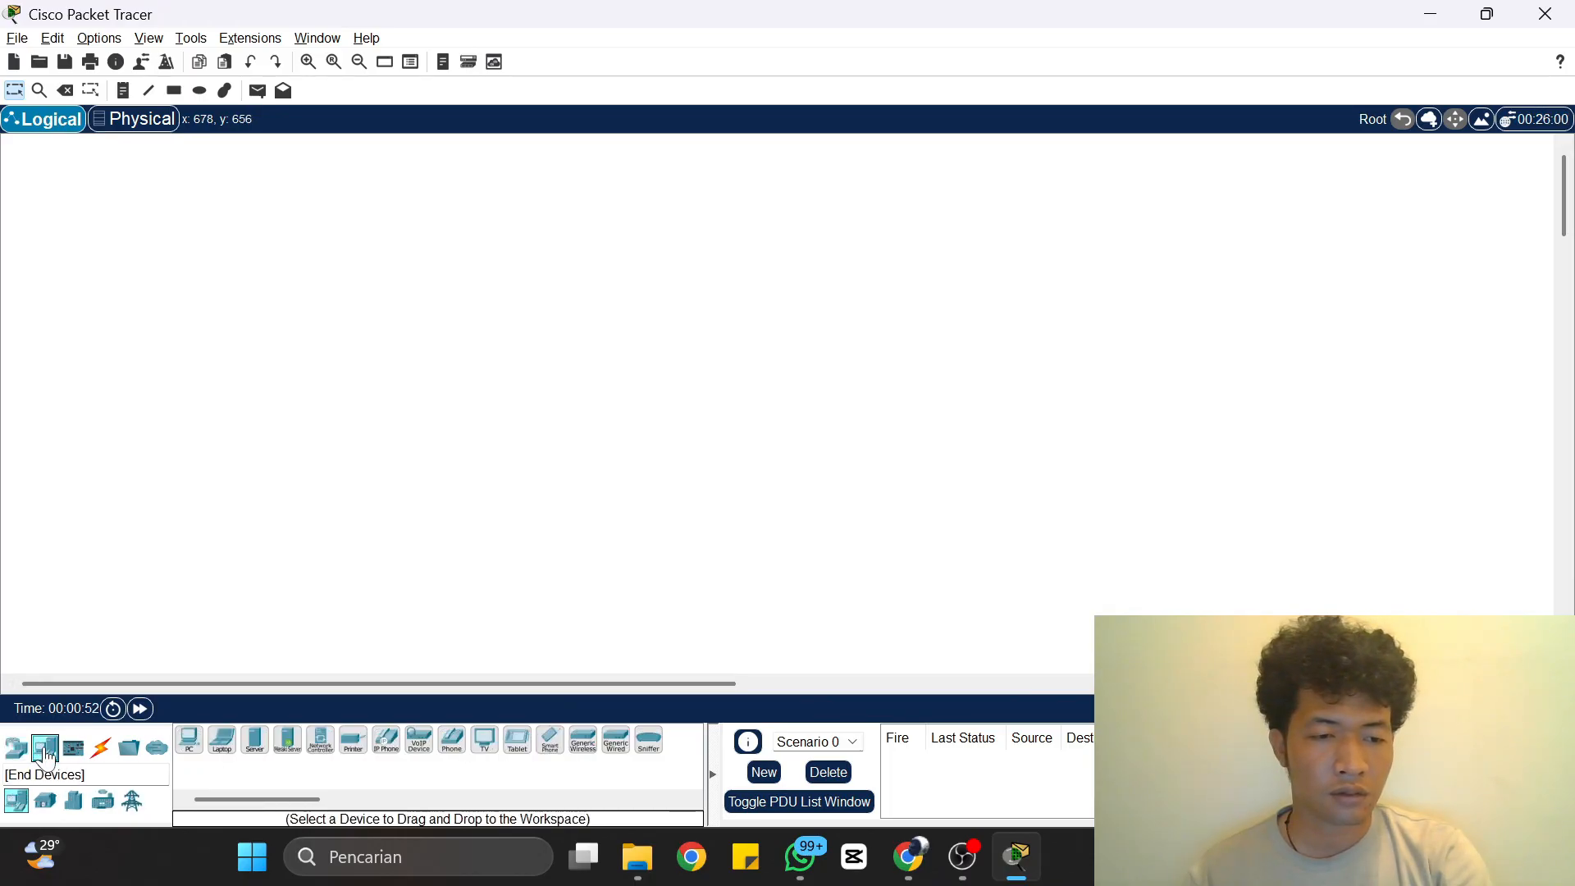
left_click(188, 742)
left_click(509, 286)
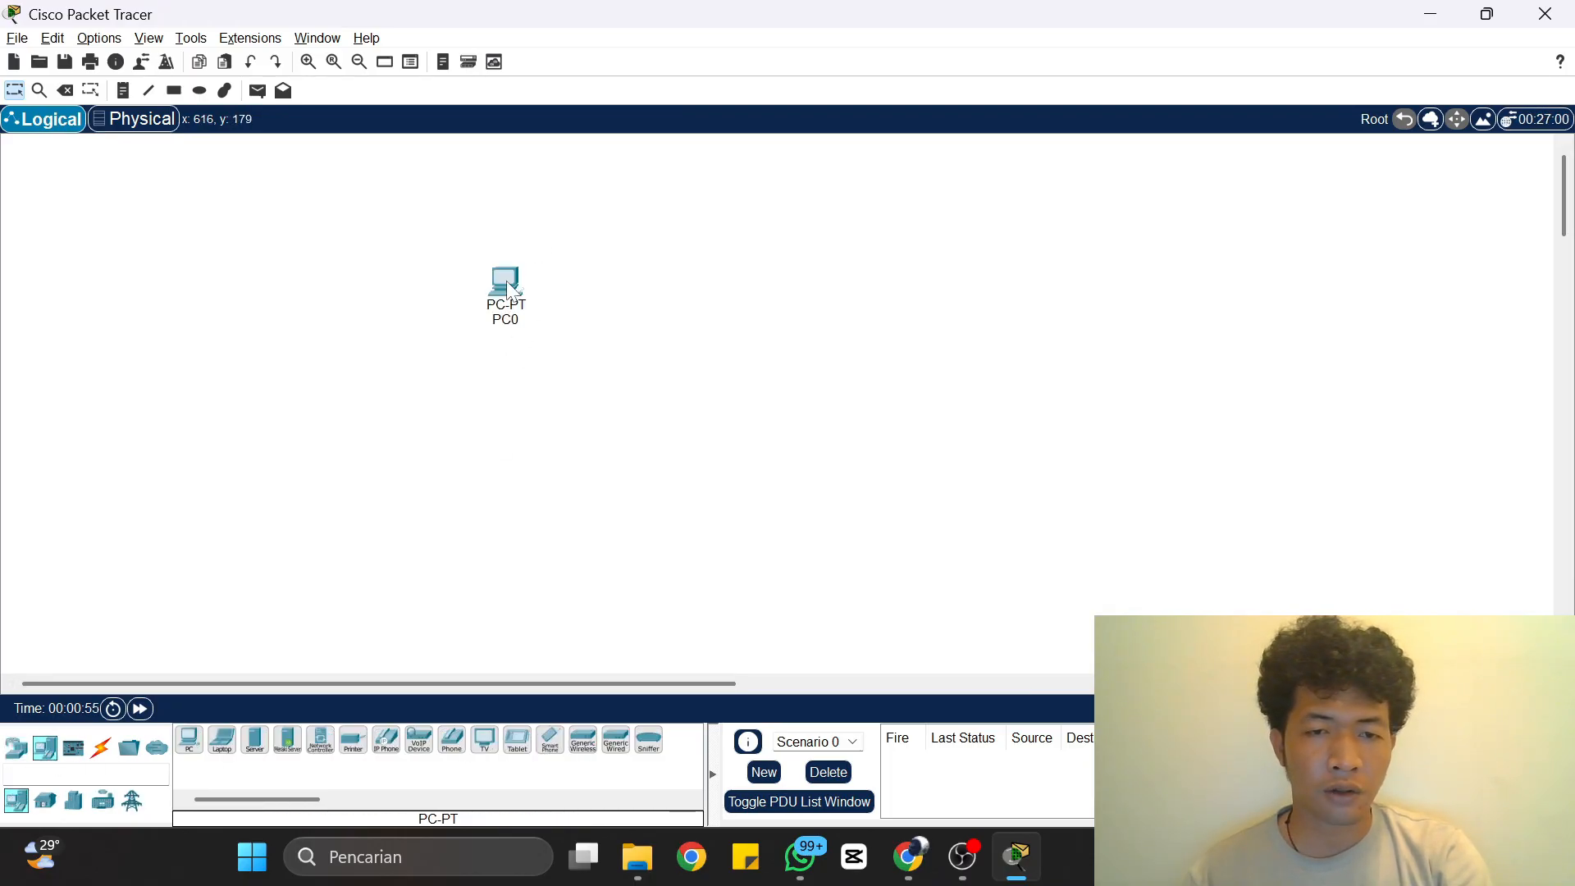
left_click(188, 743)
left_click(399, 408)
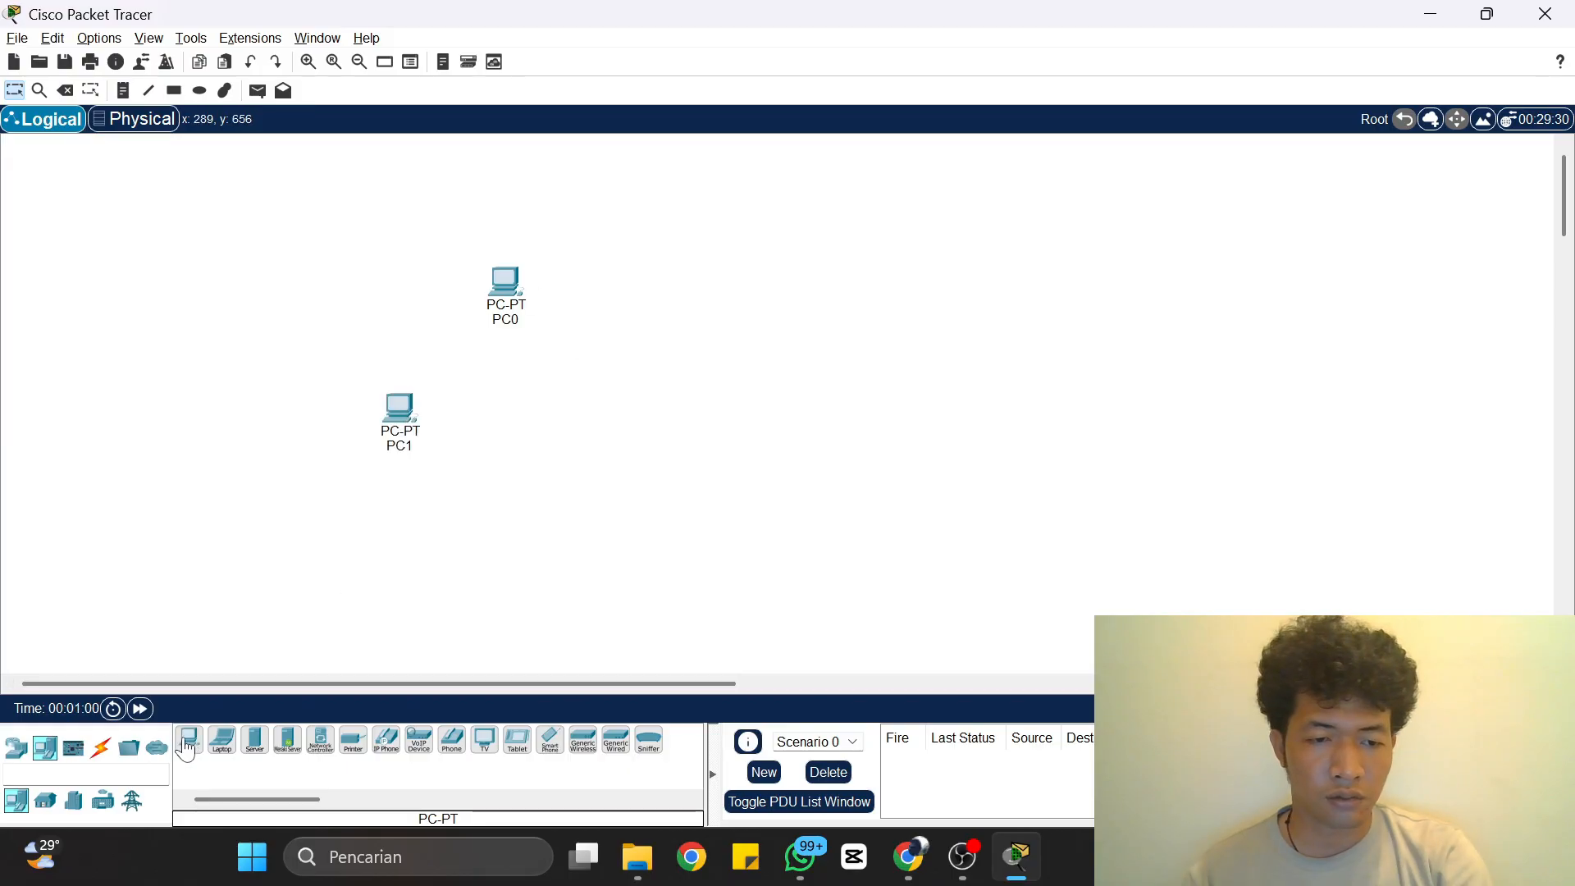
left_click(188, 743)
left_click(508, 535)
left_click(188, 742)
left_click(688, 414)
left_click_drag(399, 409, 351, 398)
left_click_drag(505, 283, 532, 242)
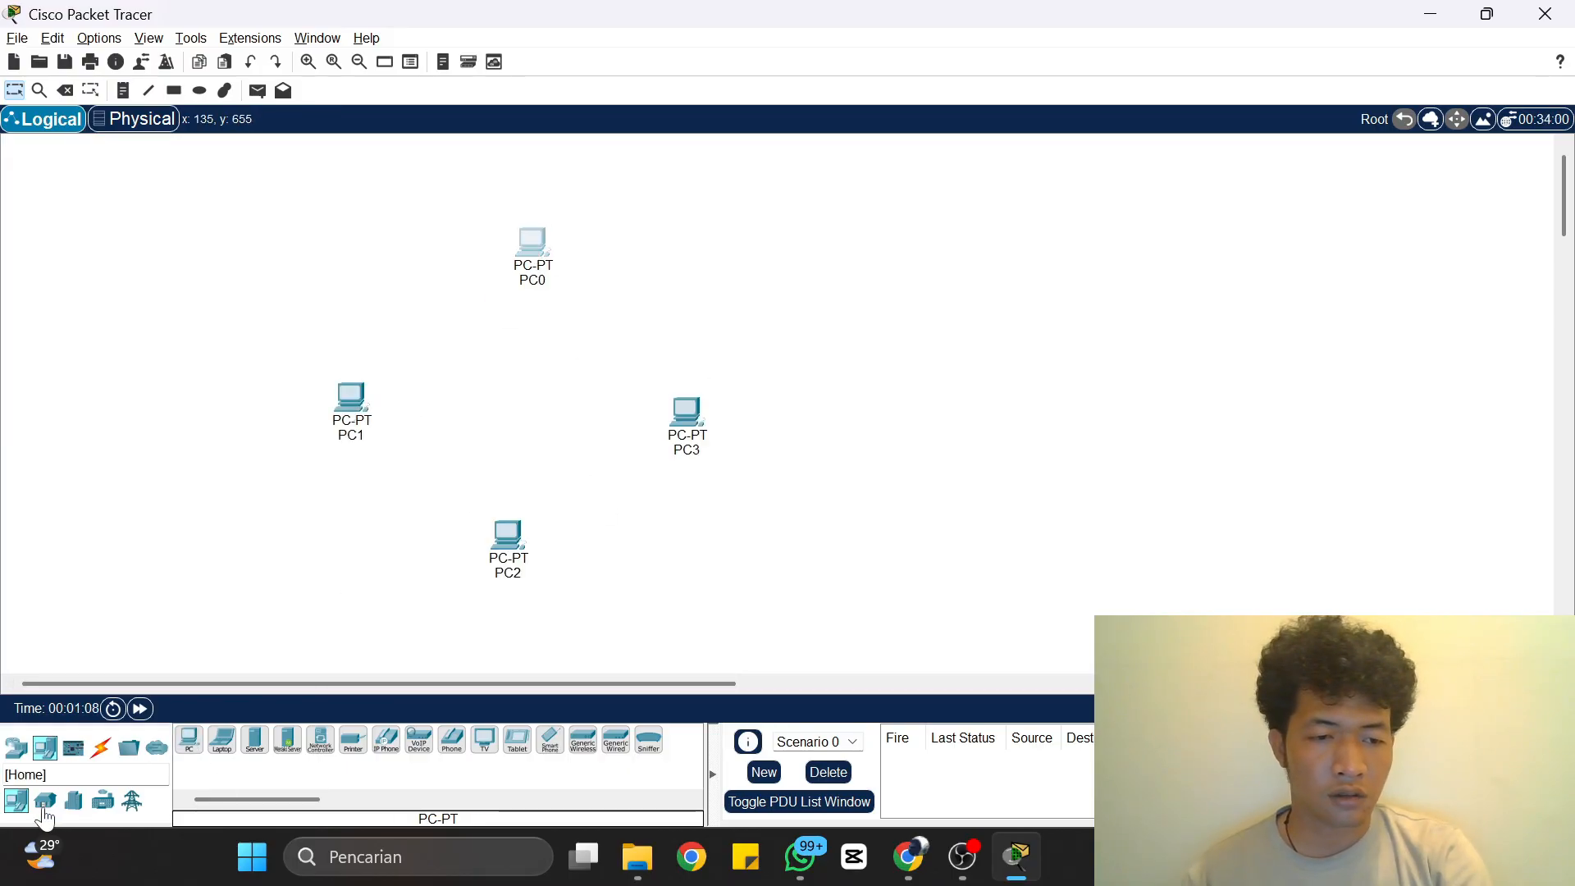
Step: Add a generic Switch-PT in the centre of the four PCs
left_click(16, 748)
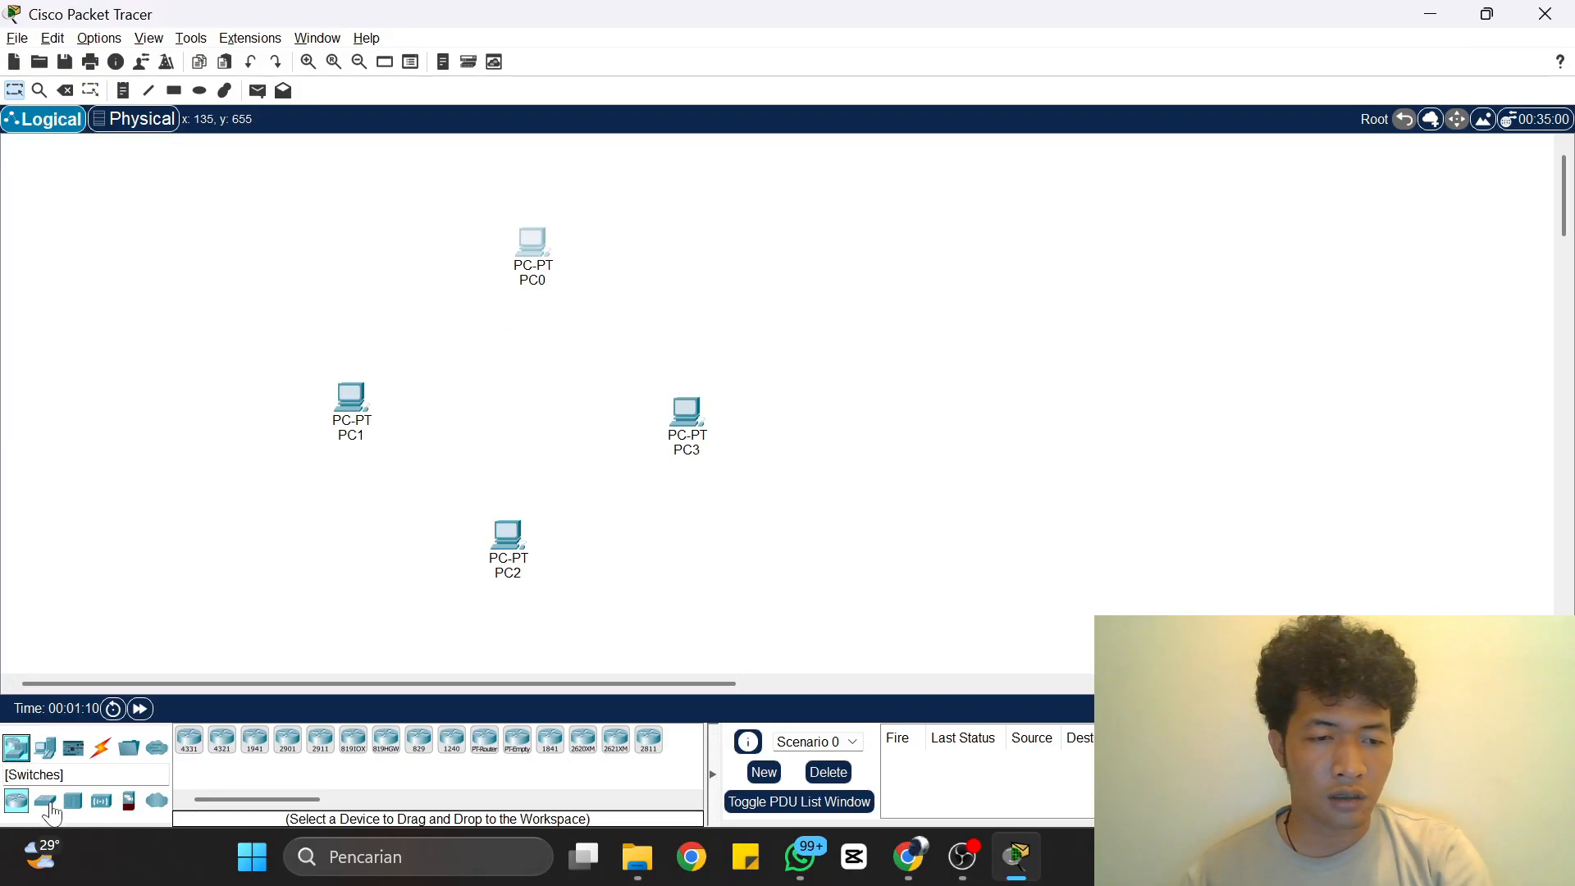
left_click(45, 799)
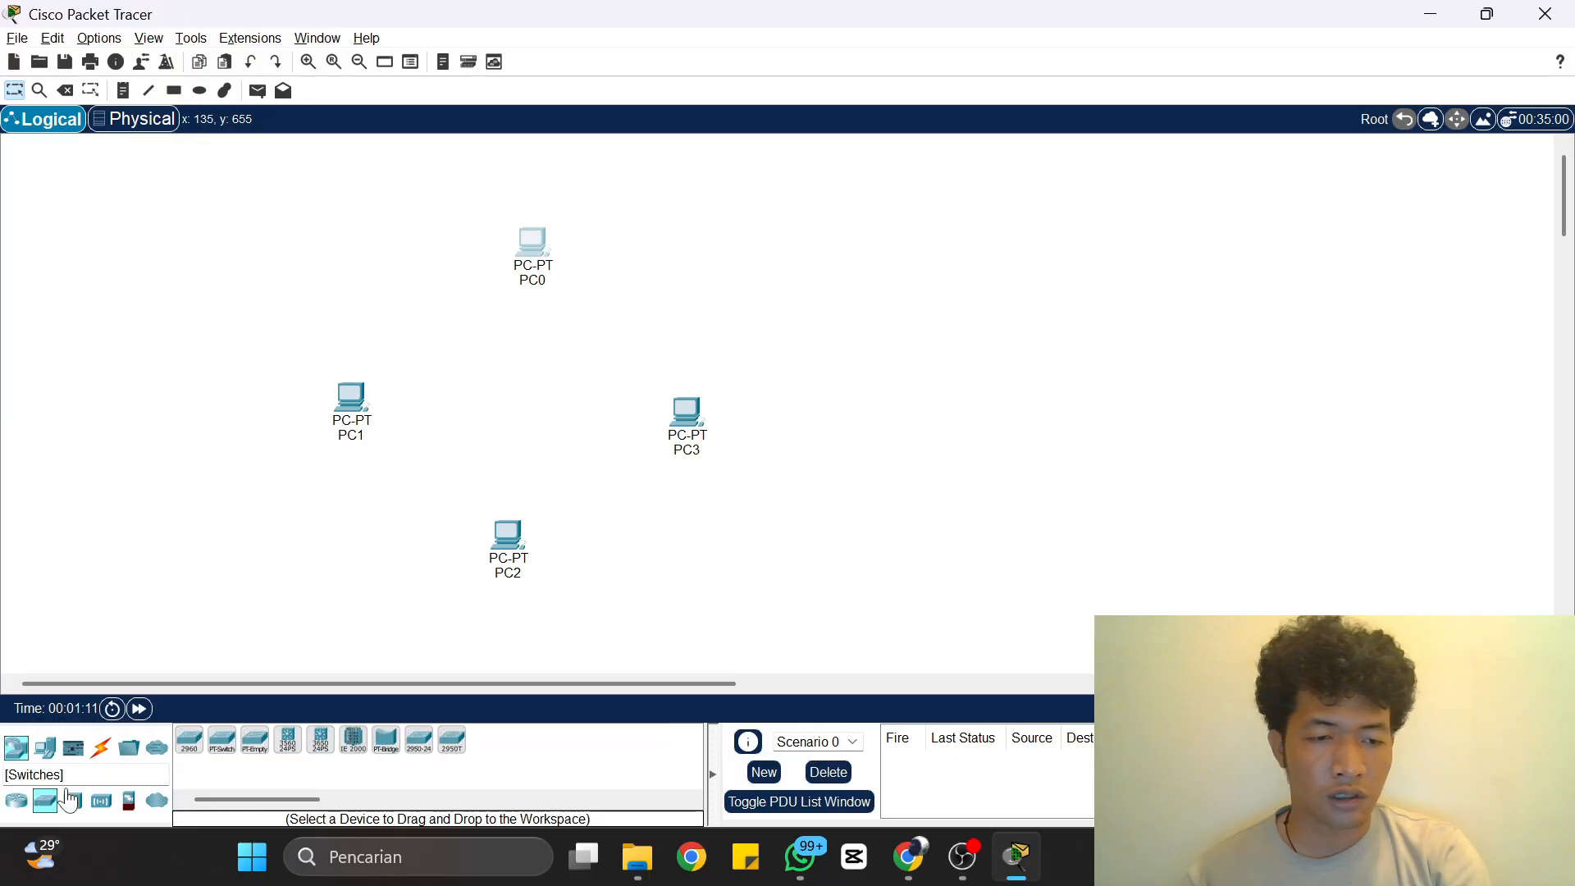
left_click(222, 747)
left_click(532, 418)
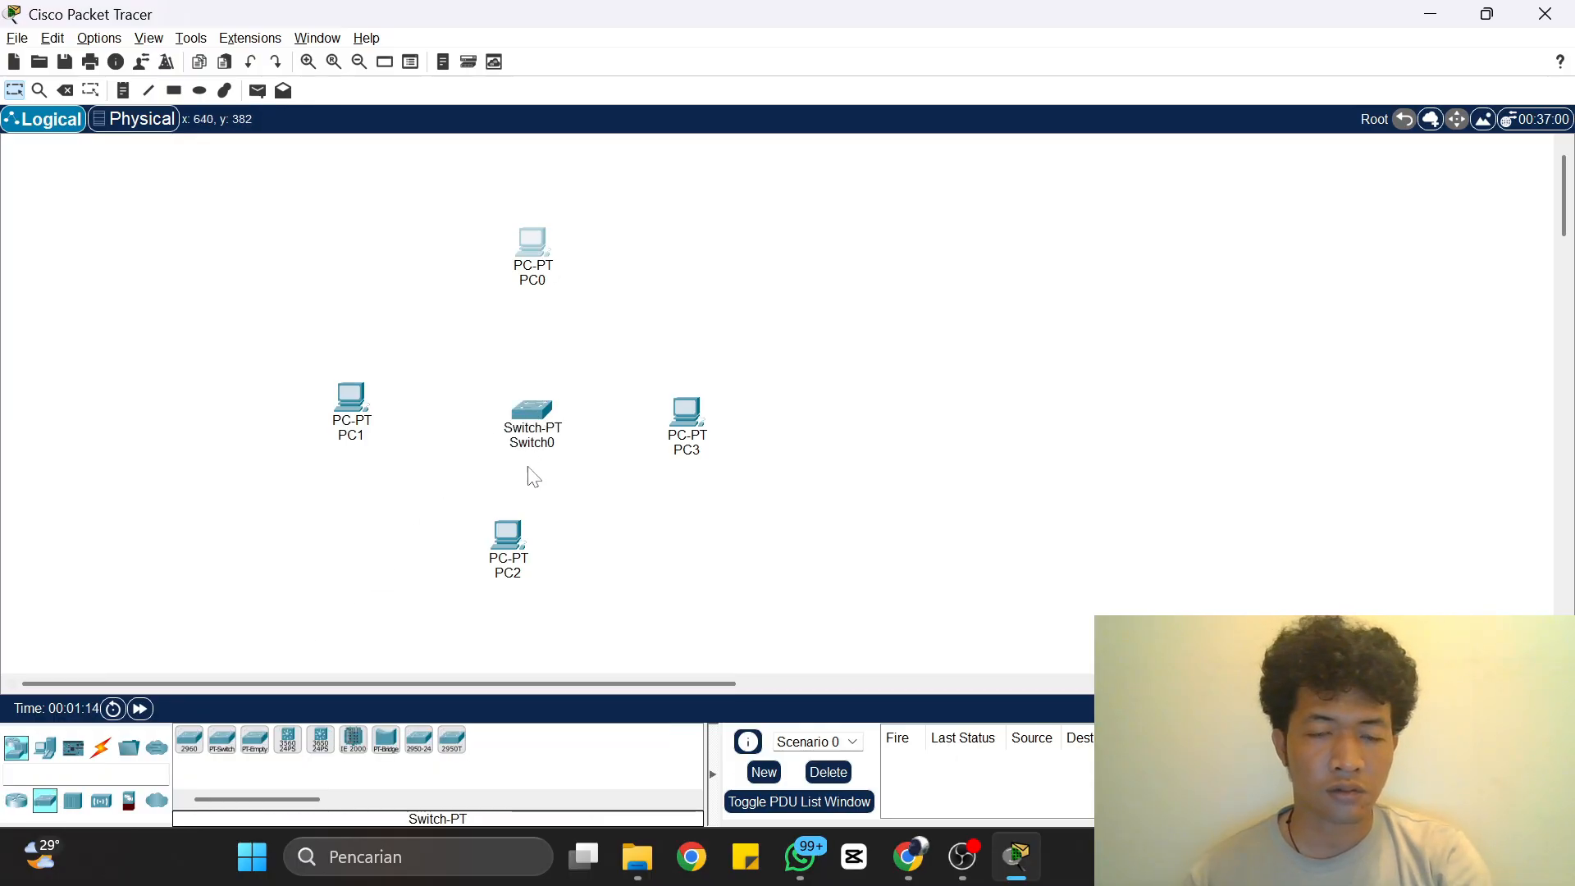
Step: Rename the PC above the switch from PC0 to PC4
left_click(545, 281)
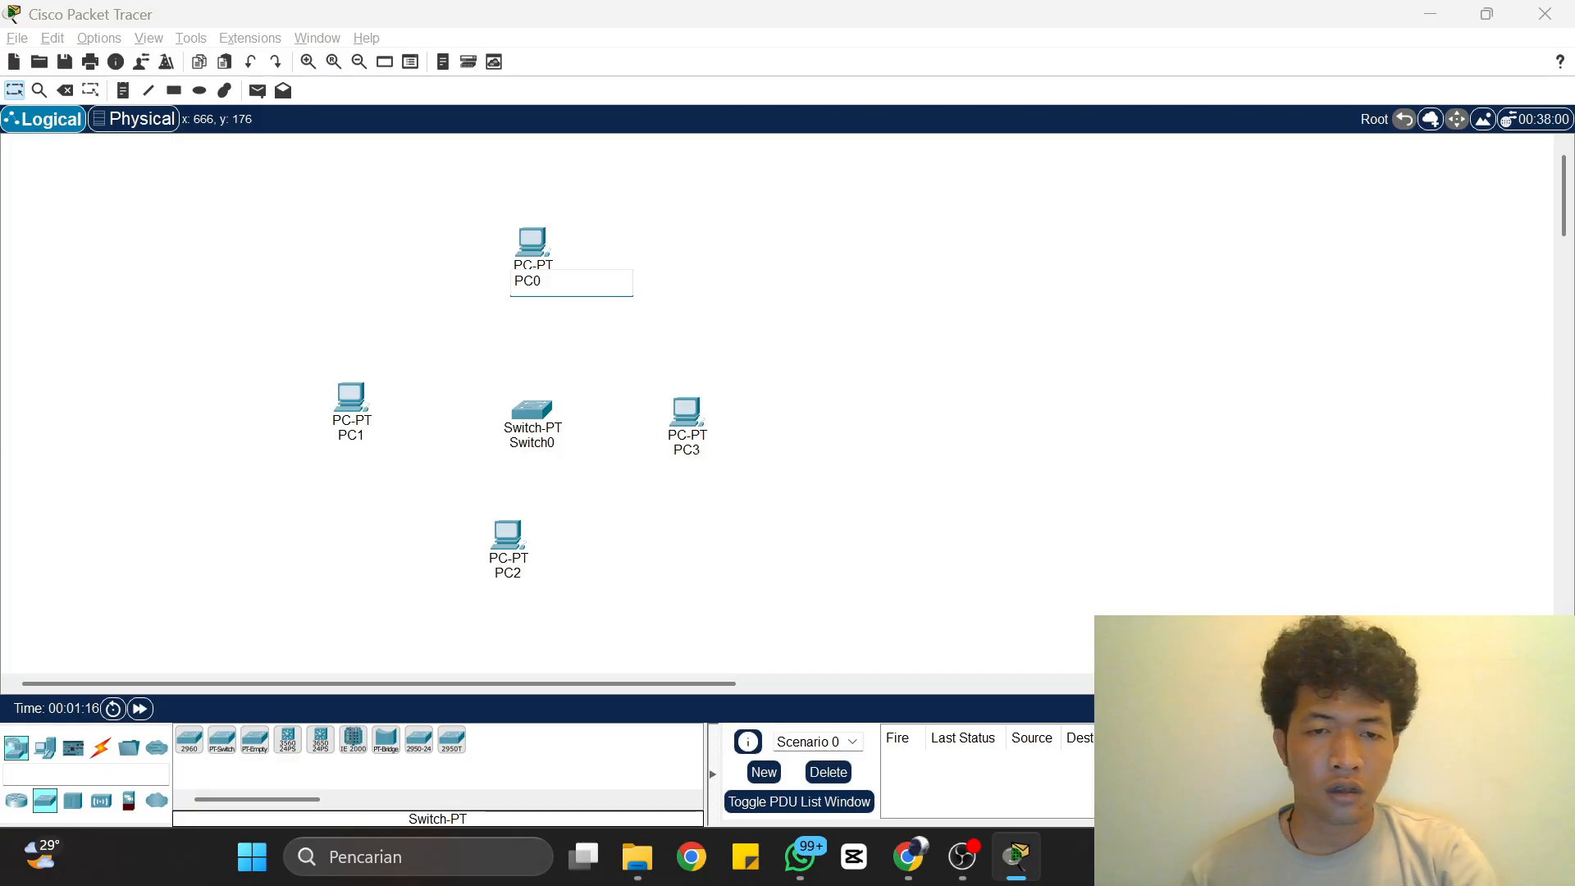
key("BackSpace")
type("1")
key("BackSpace")
type("4")
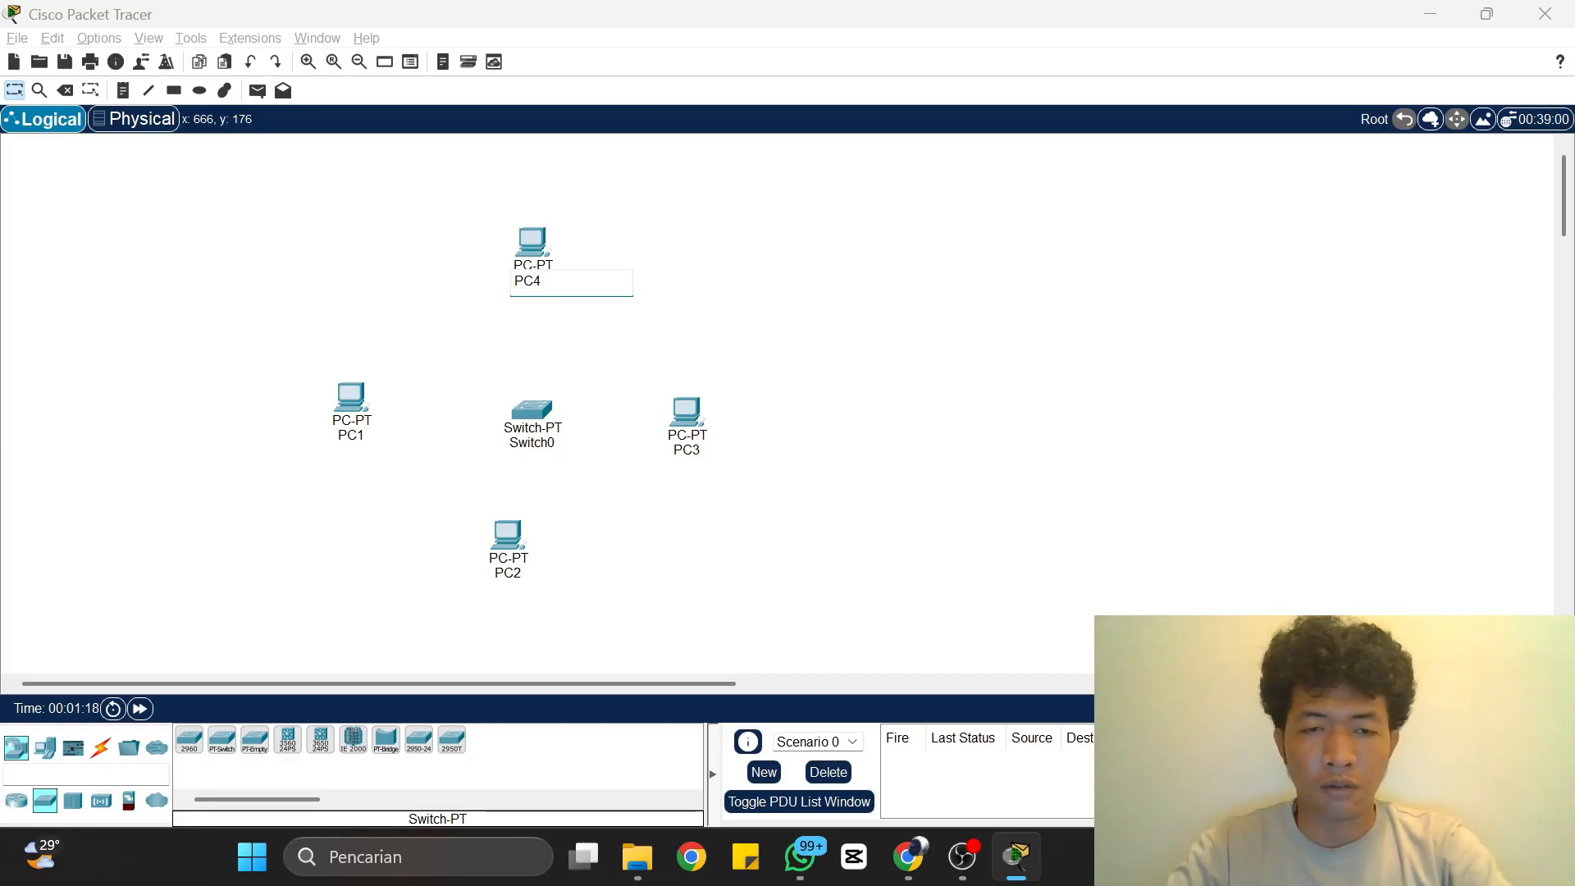
key("Return")
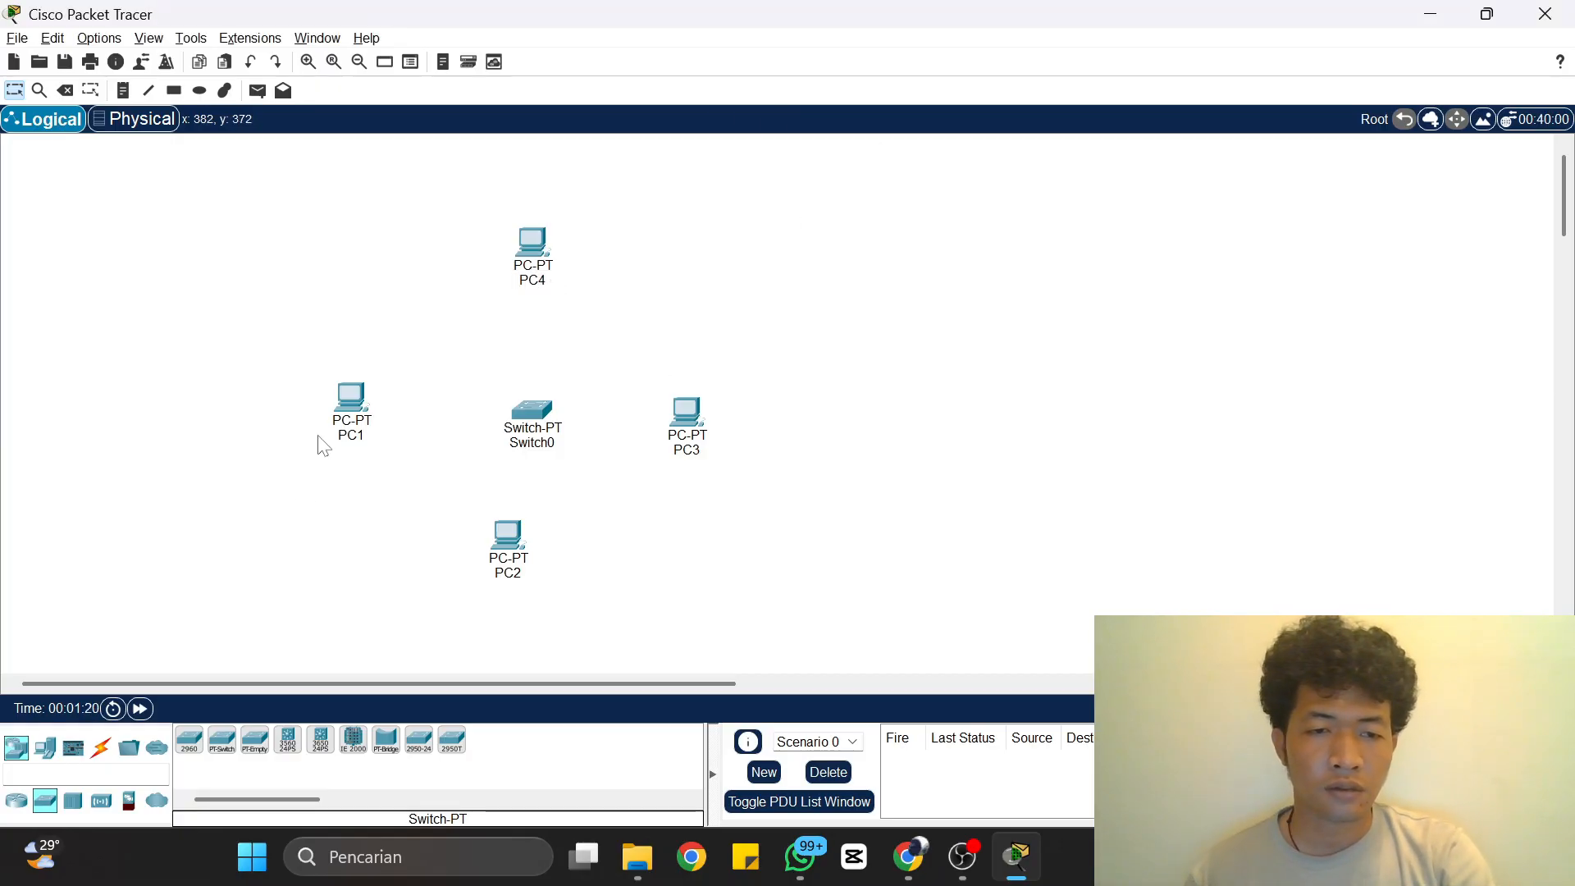
Step: Connect Switch0 to PC1, PC2, PC3 and PC4 with automatically chosen cable types
left_click(101, 748)
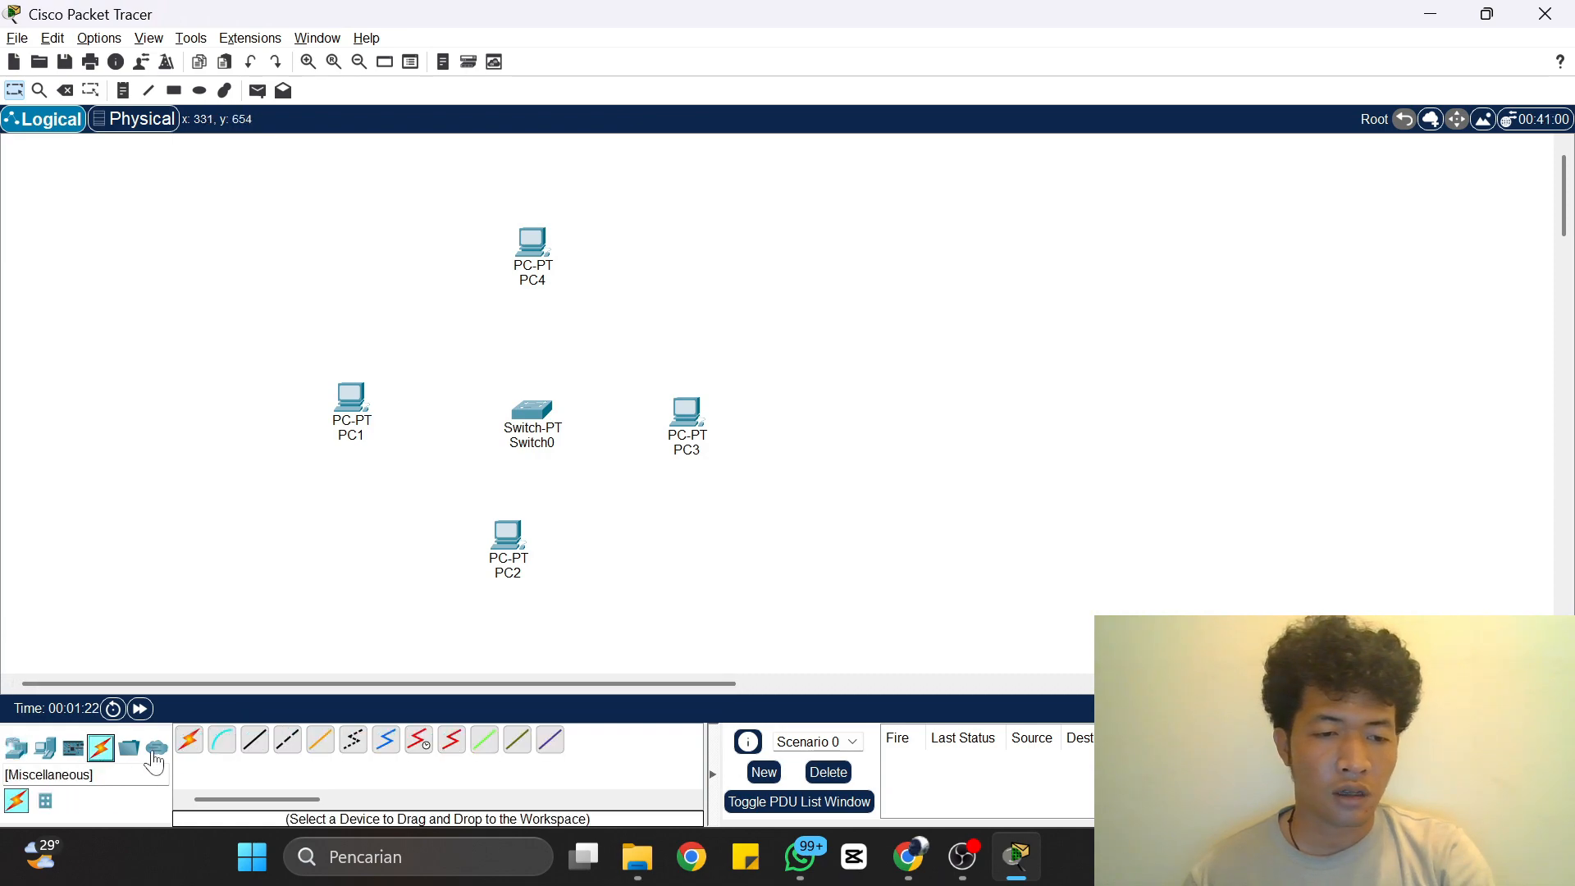
left_click(190, 741)
left_click(529, 424)
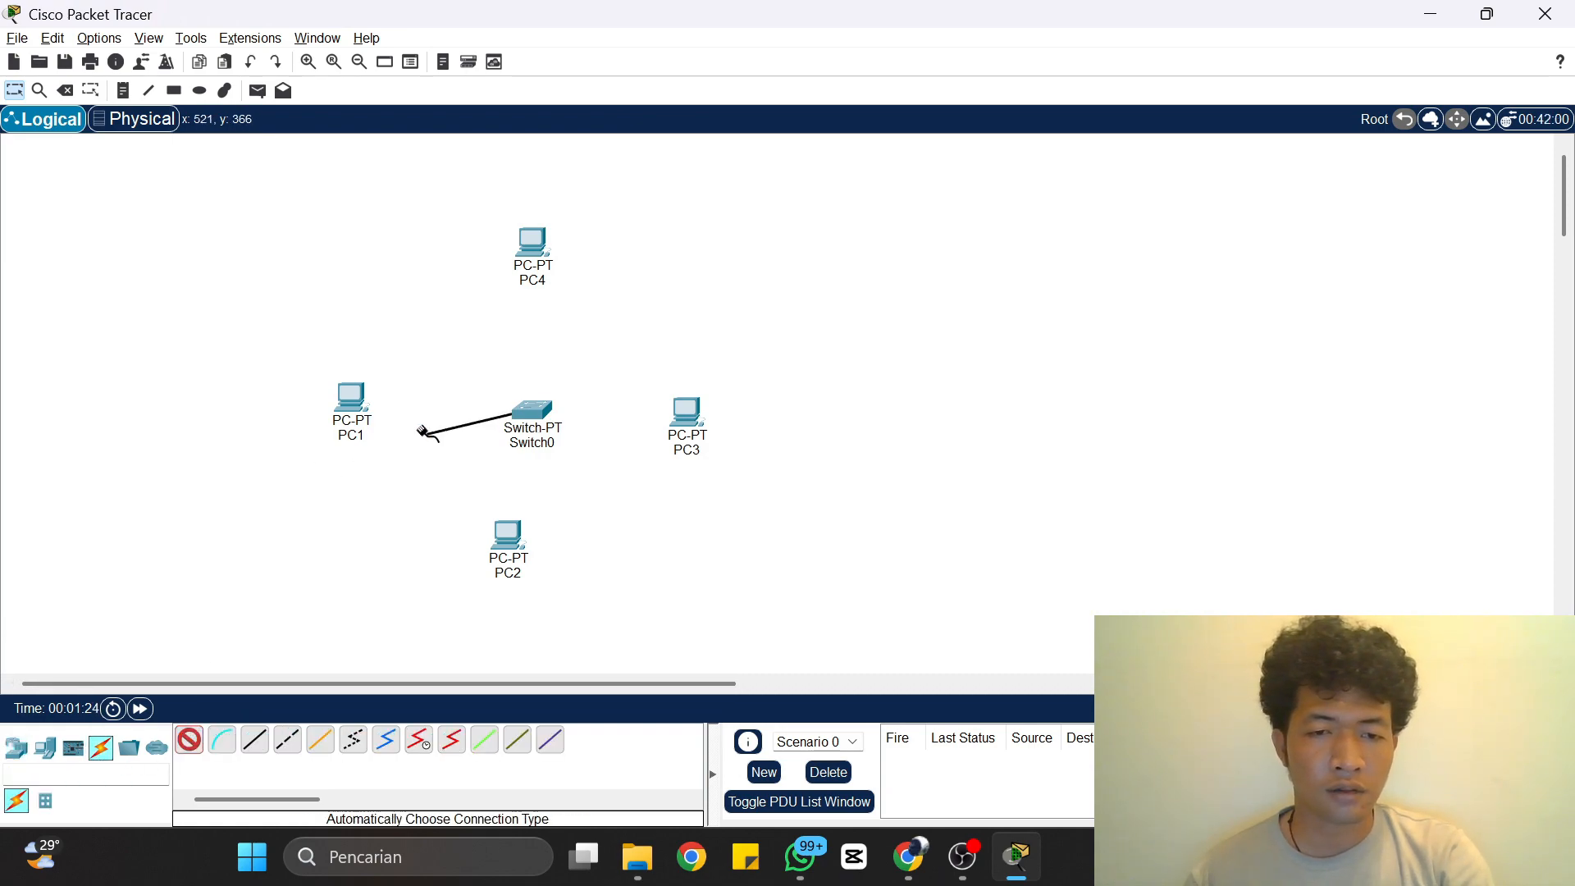
left_click(352, 407)
left_click(190, 740)
left_click(529, 416)
left_click(508, 542)
left_click(190, 740)
left_click(532, 417)
left_click(686, 419)
left_click(531, 410)
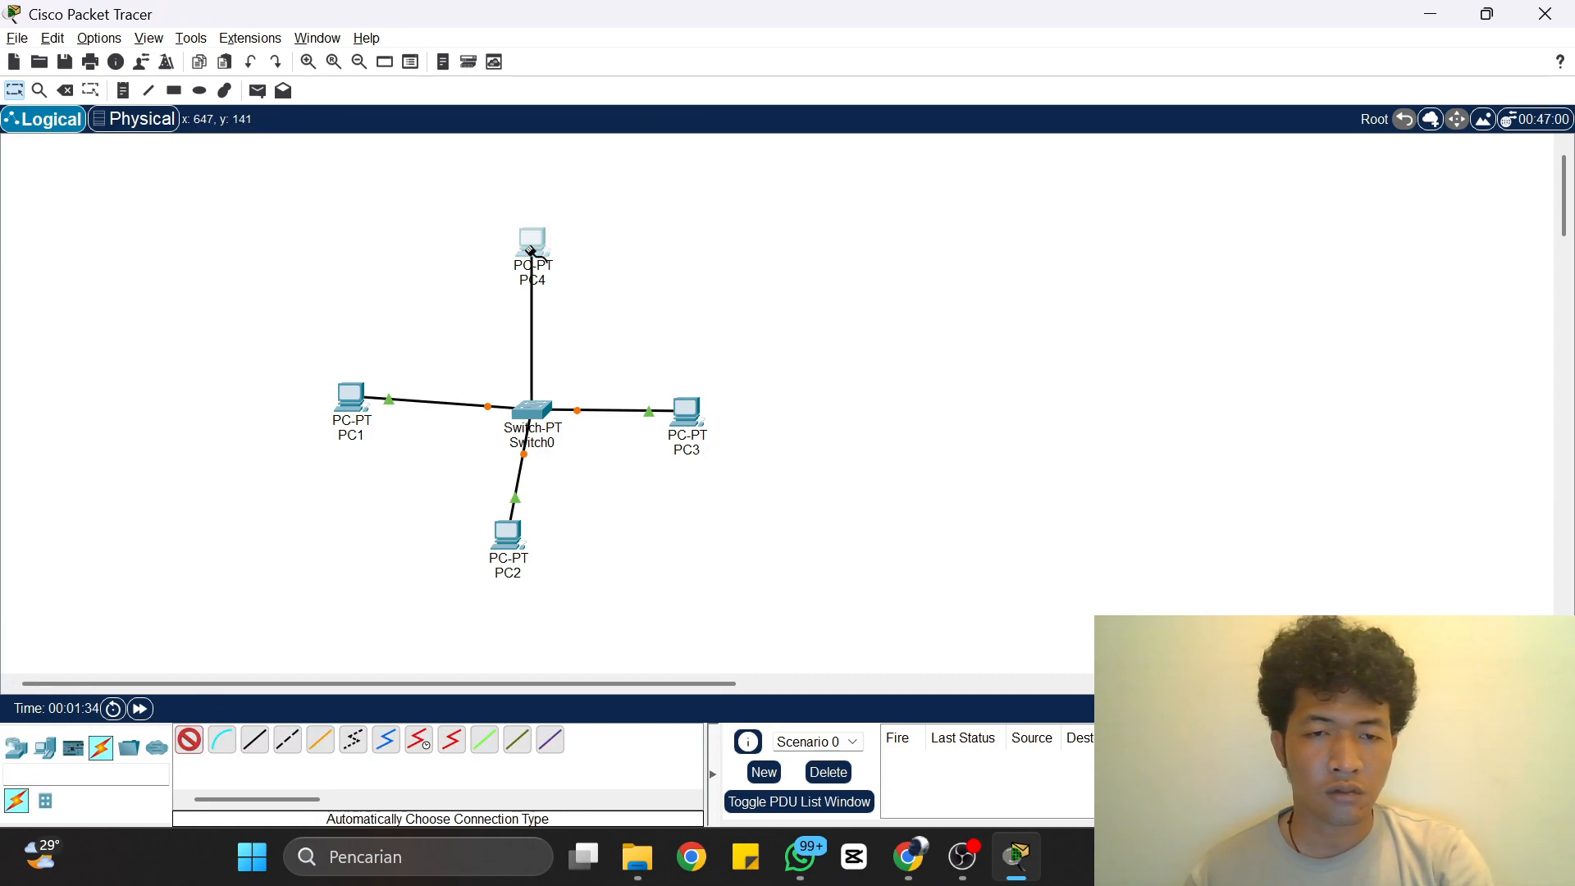
left_click(532, 244)
Step: Give PC1's FastEthernet0 interface the static IPv4 address 192.168.1.1 with subnet mask 255.255.255.0
left_click(351, 398)
left_click(657, 59)
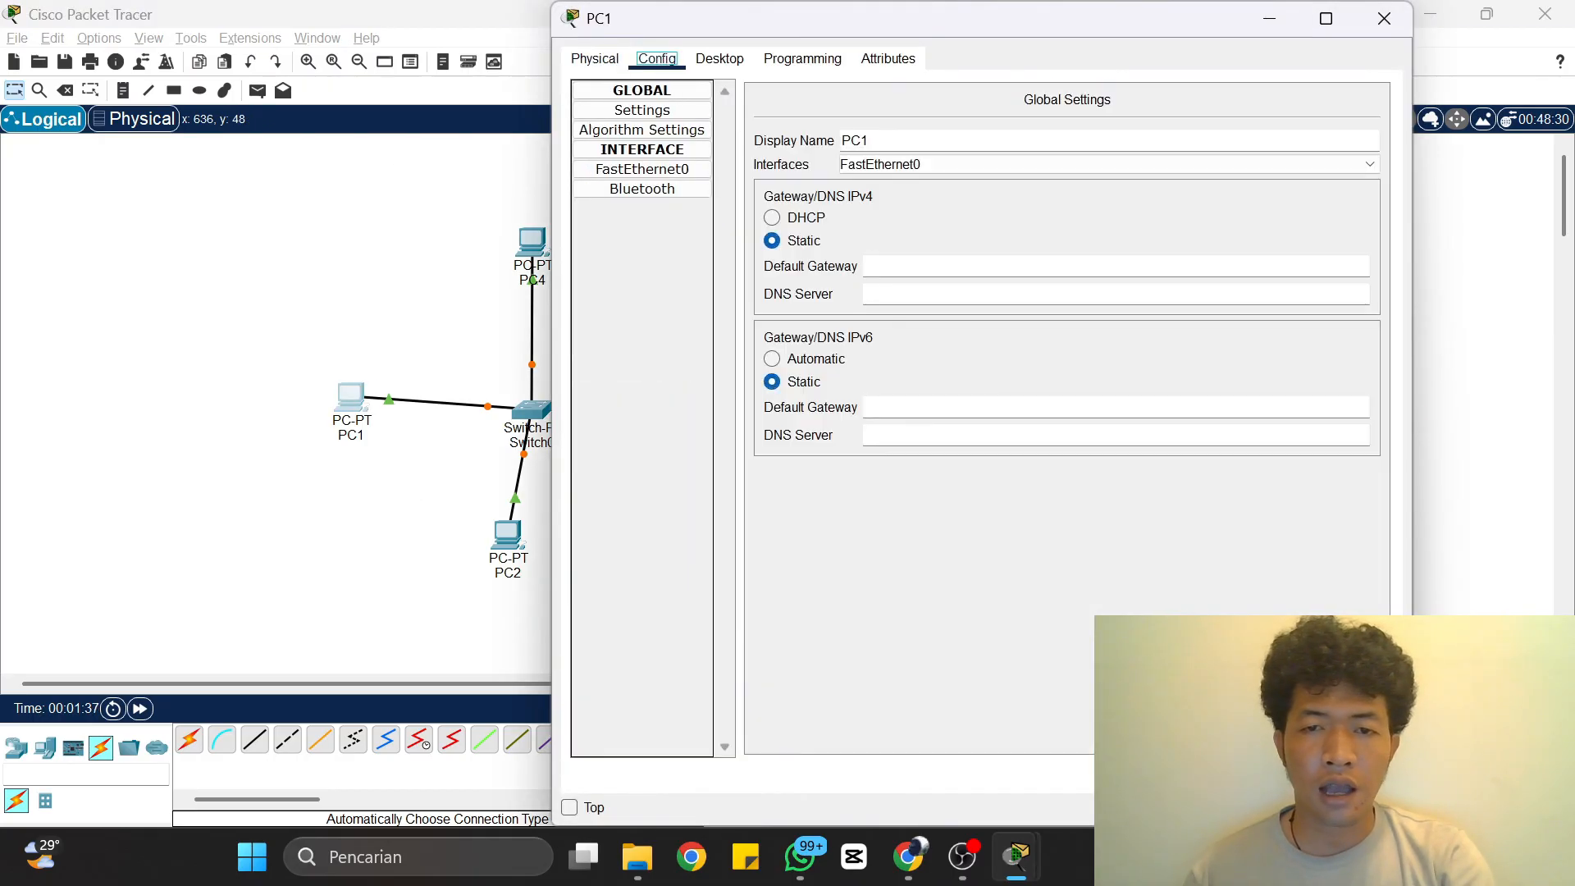
left_click(643, 174)
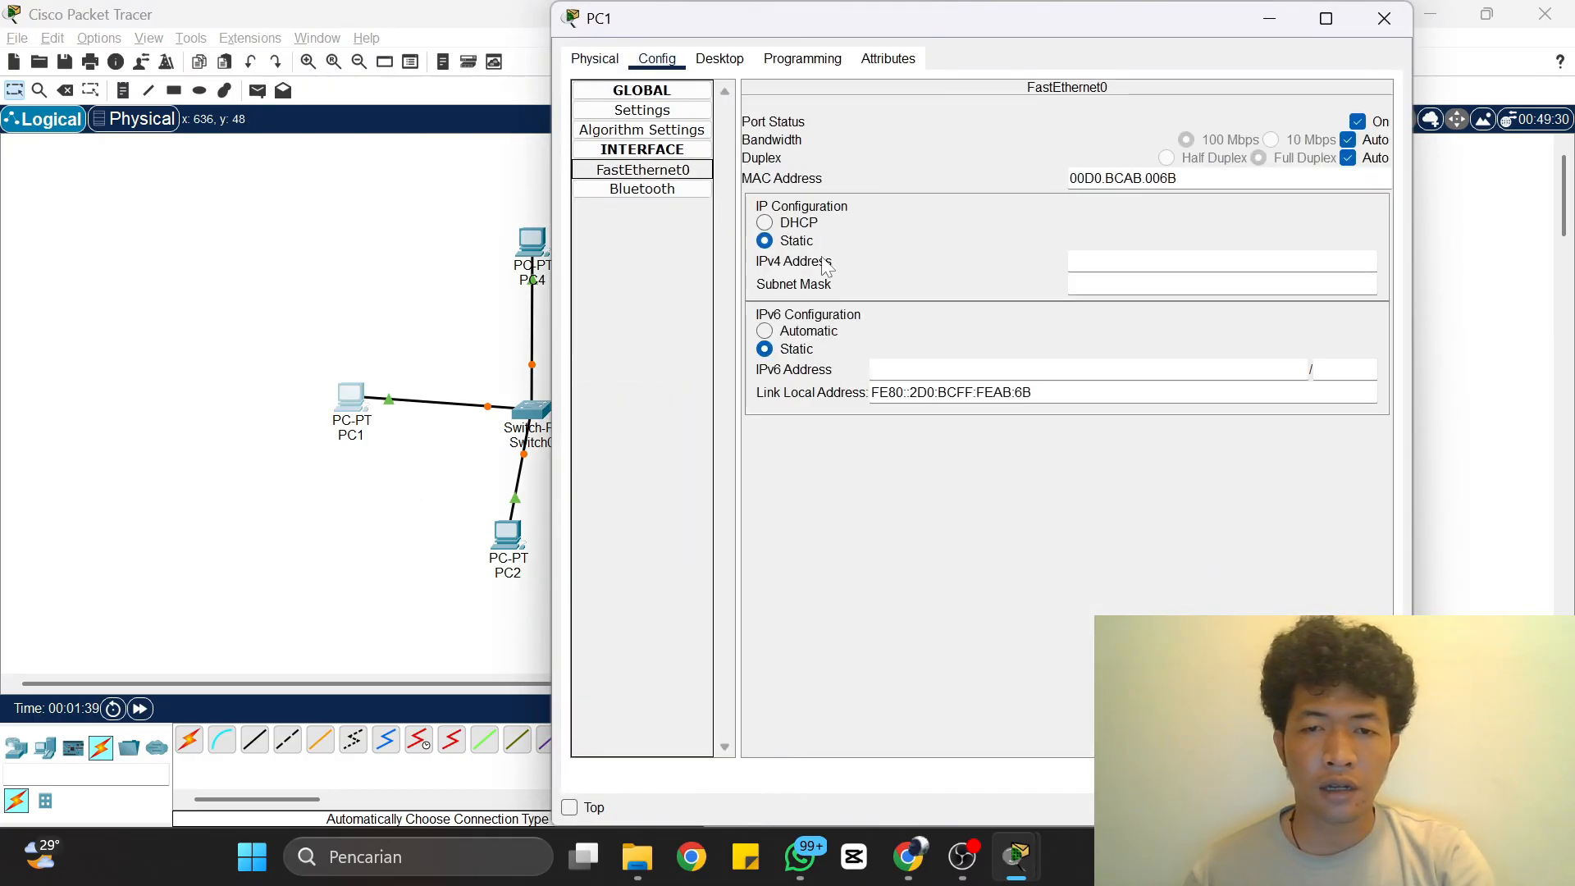
left_click(1111, 256)
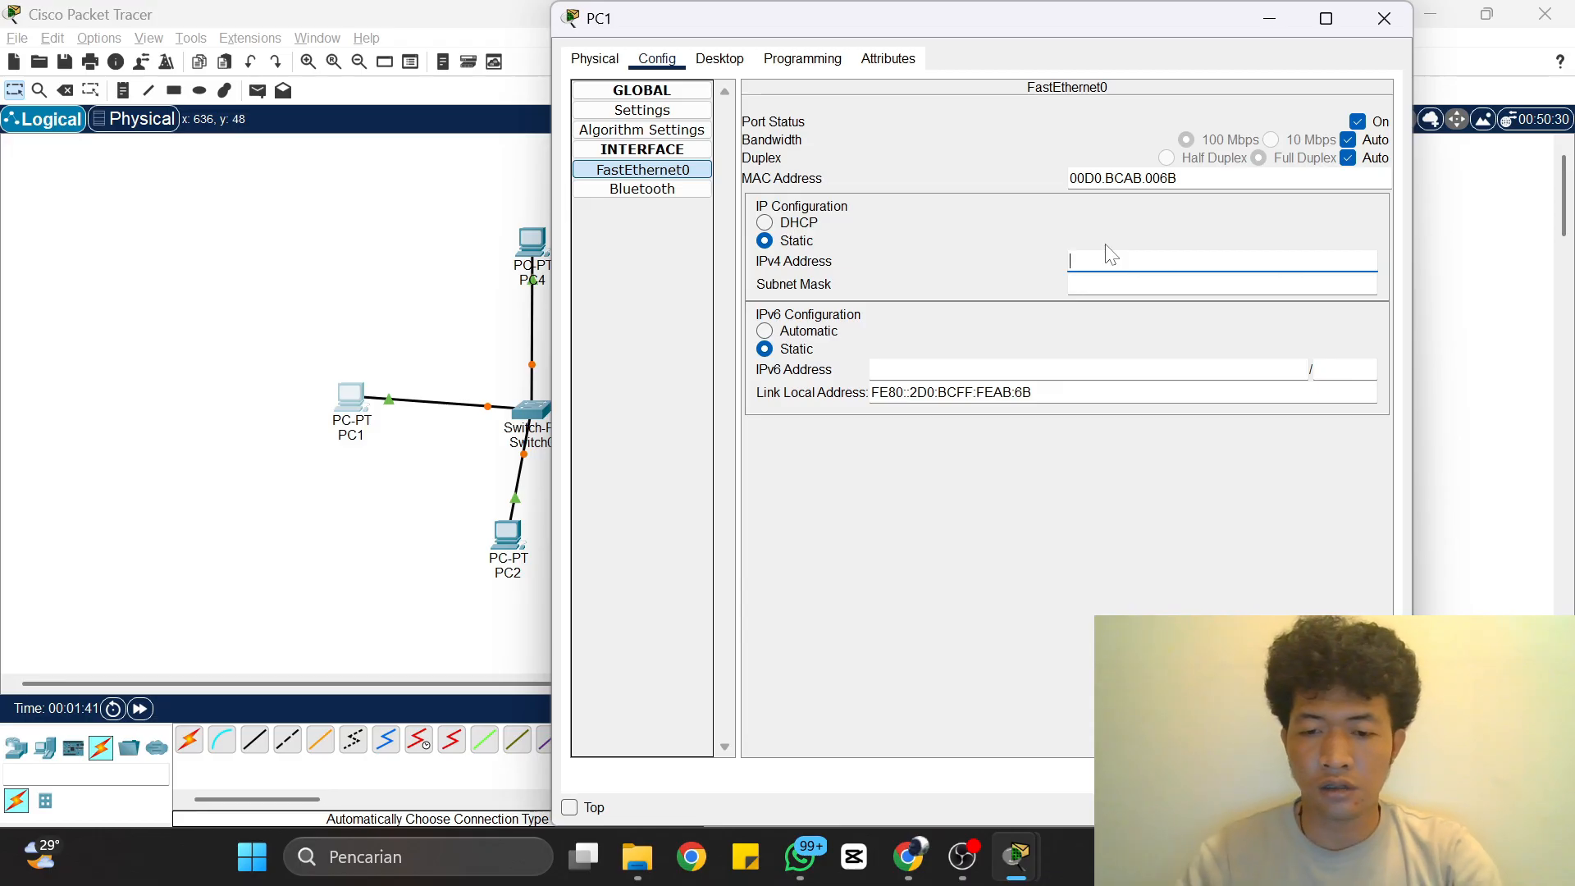
type("192.1")
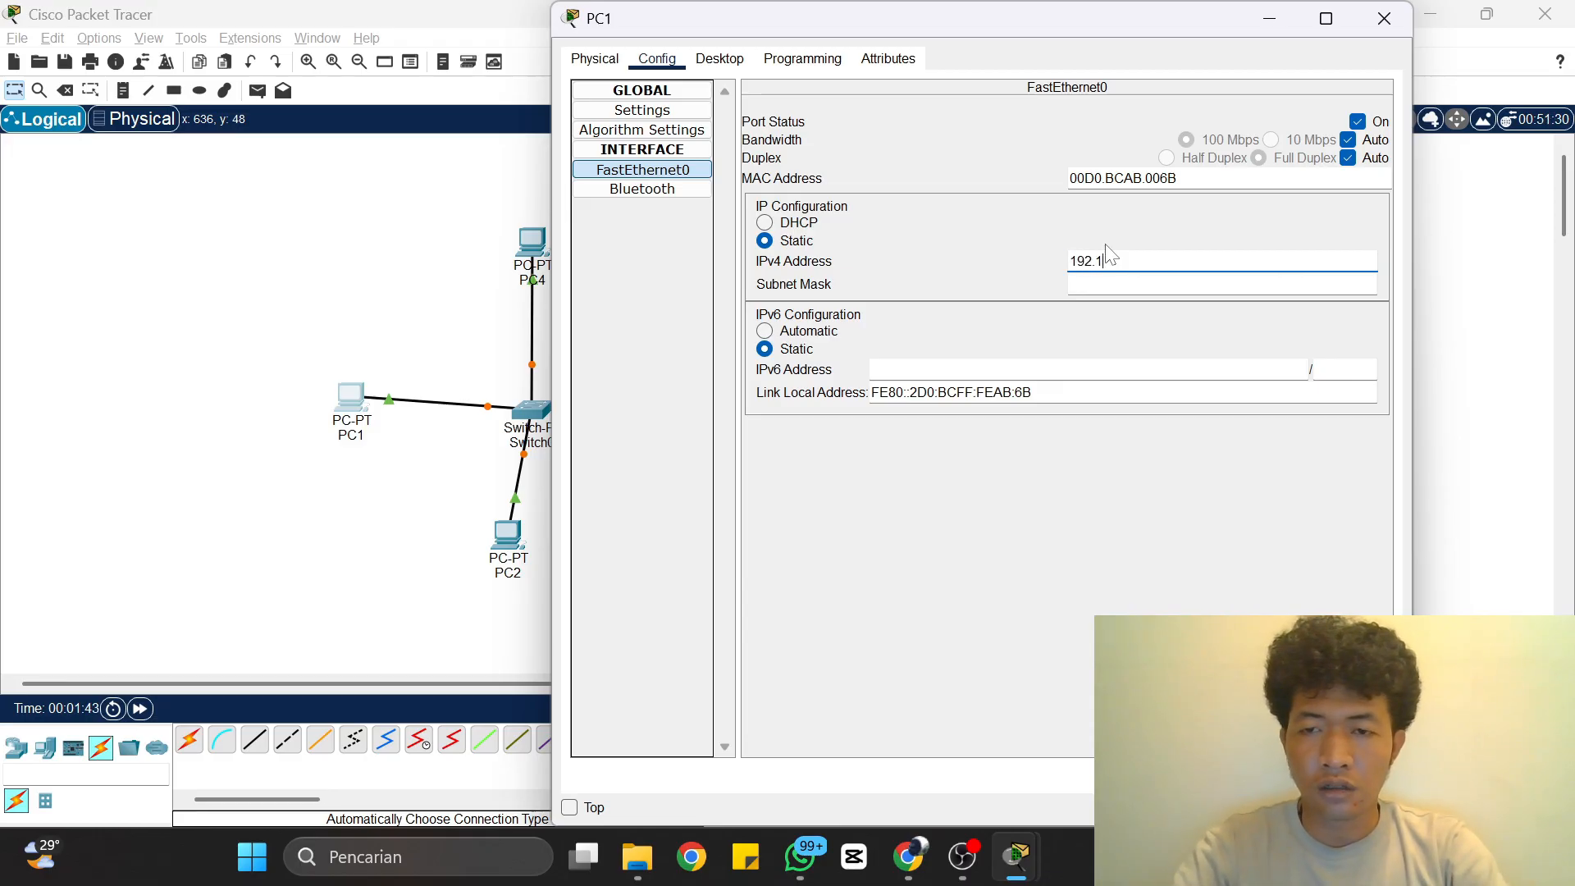
type("68.1.1")
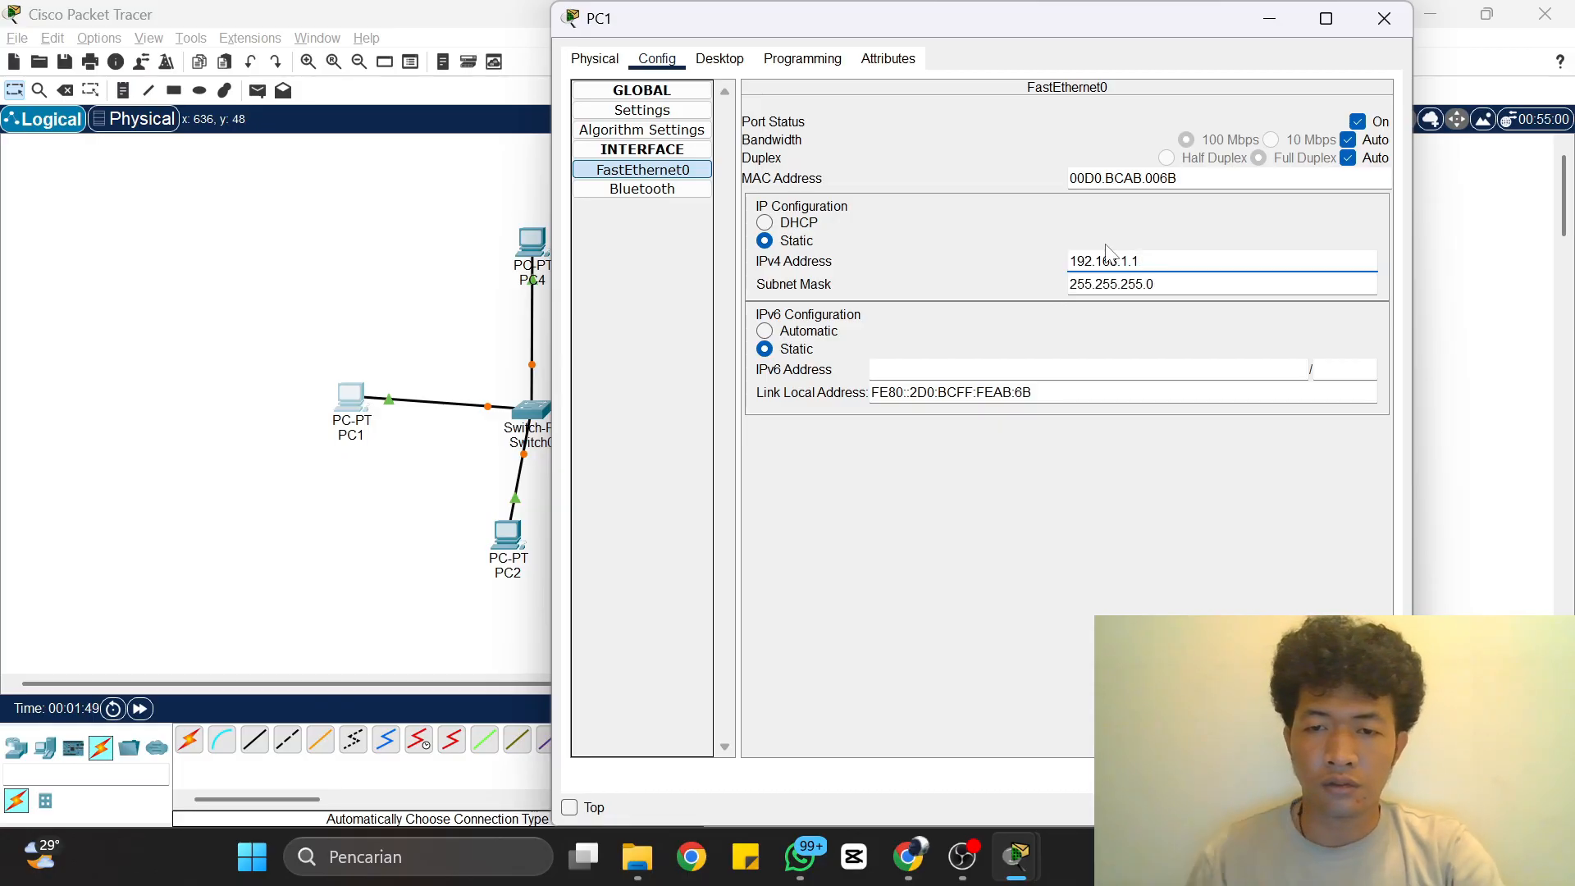
left_click(1383, 18)
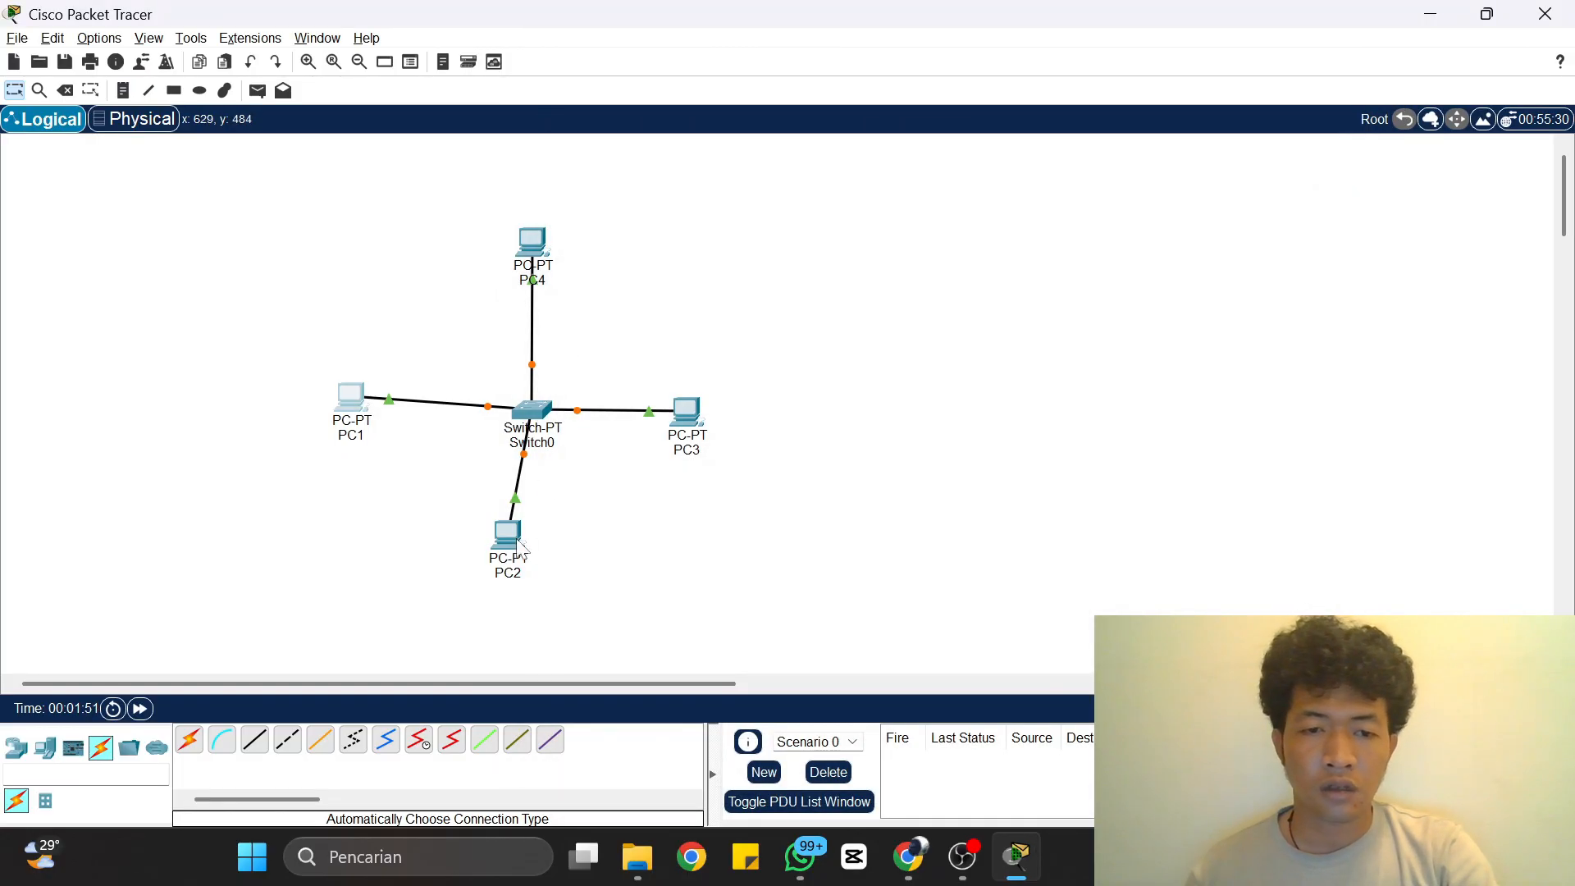
Step: Give PC2's FastEthernet0 interface the static IPv4 address 192.168.1.2 with subnet mask 255.255.255.0
left_click(508, 537)
left_click(657, 58)
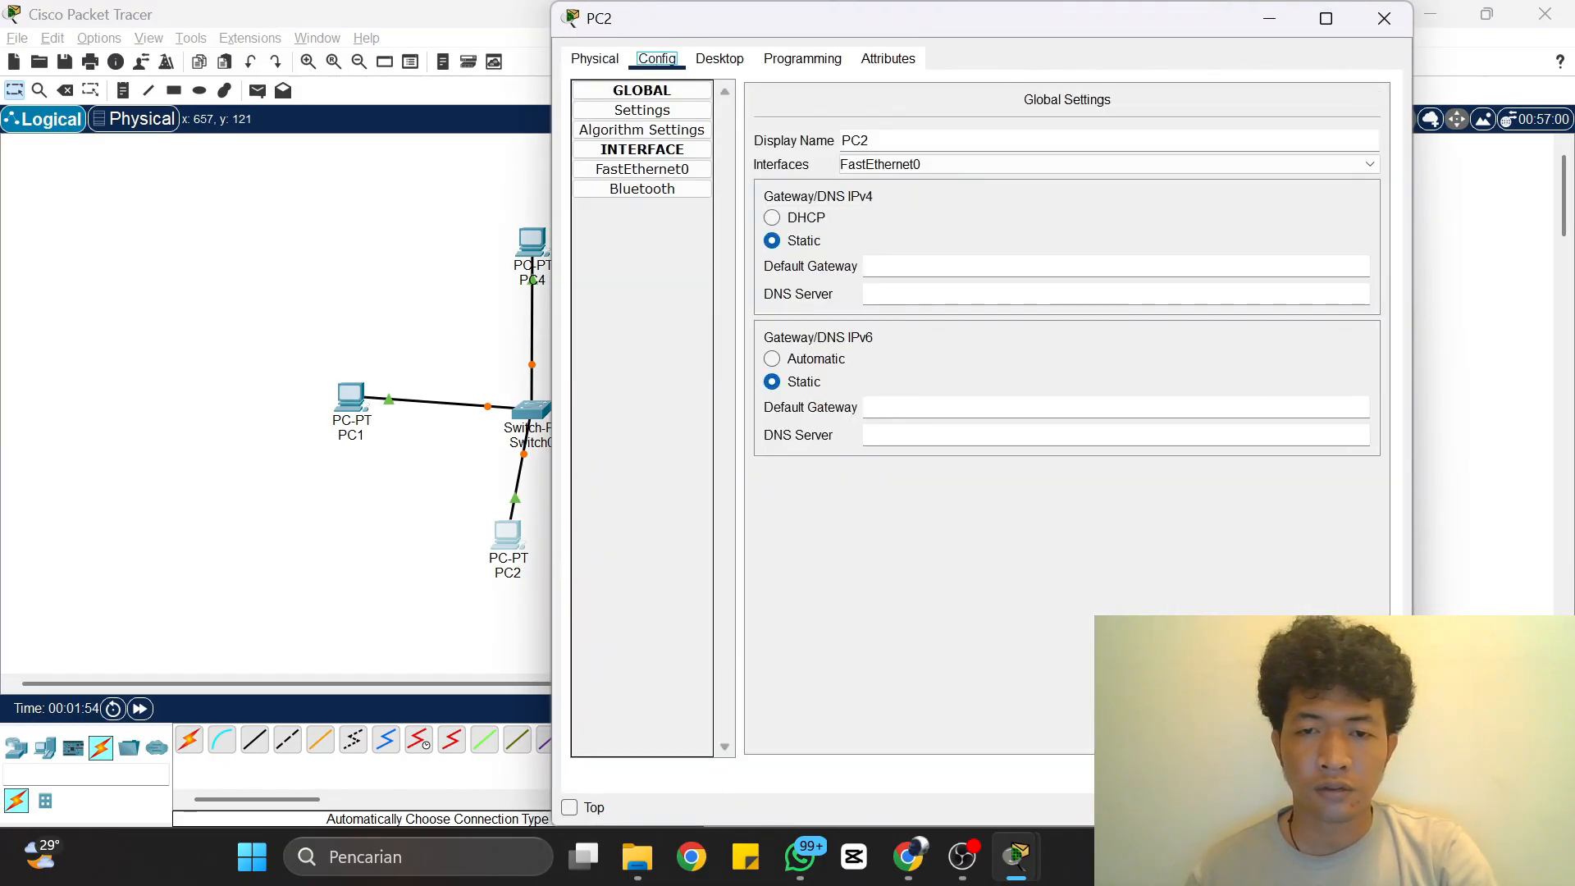
left_click(643, 169)
left_click(1148, 261)
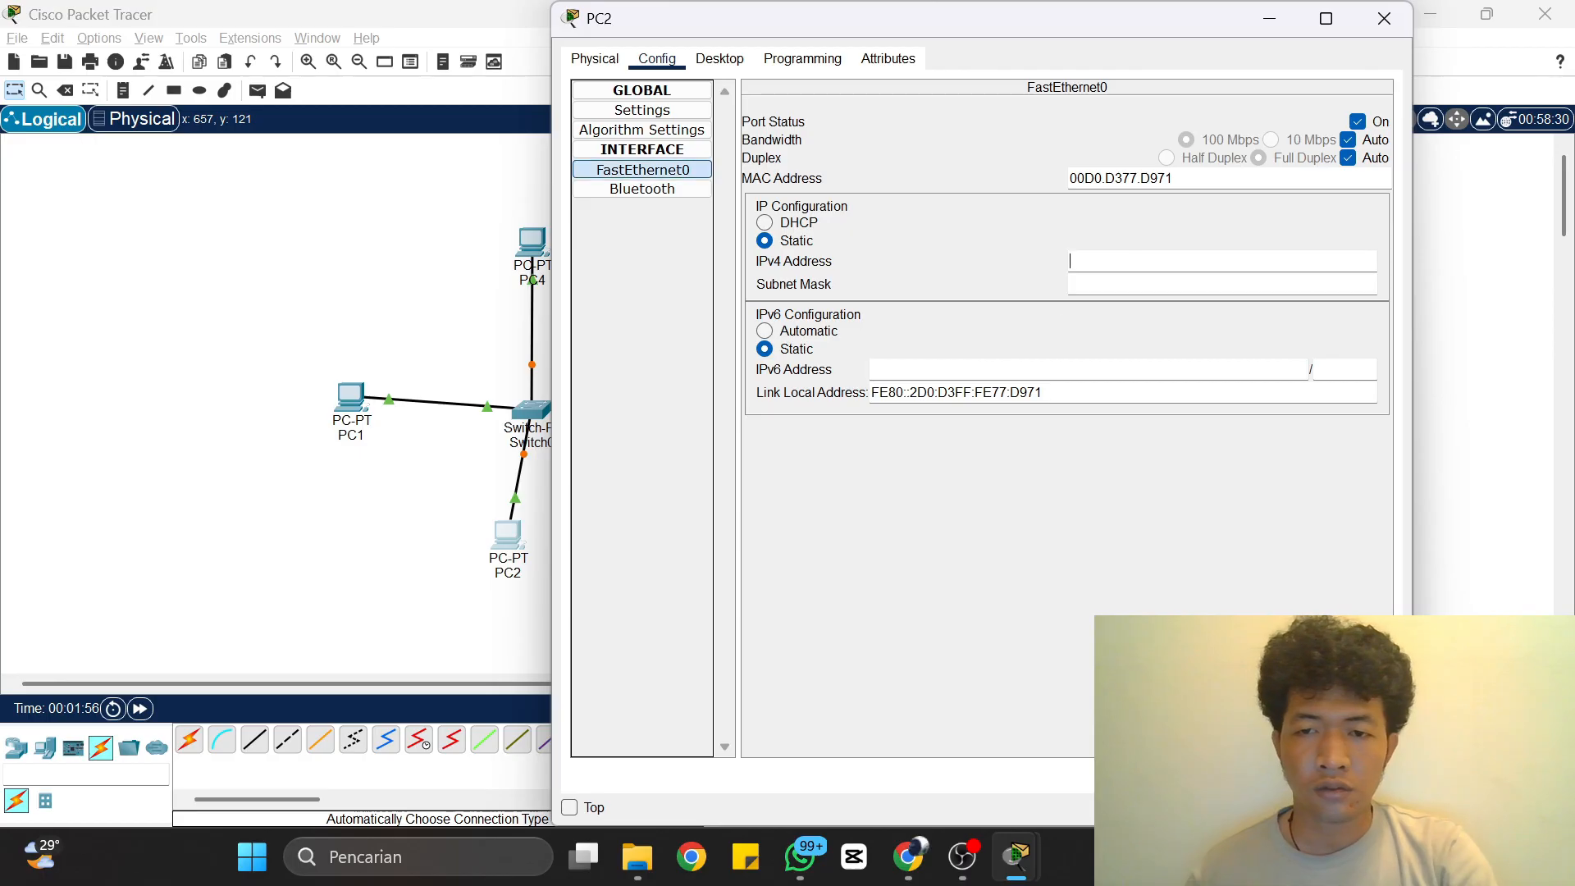
type("192.")
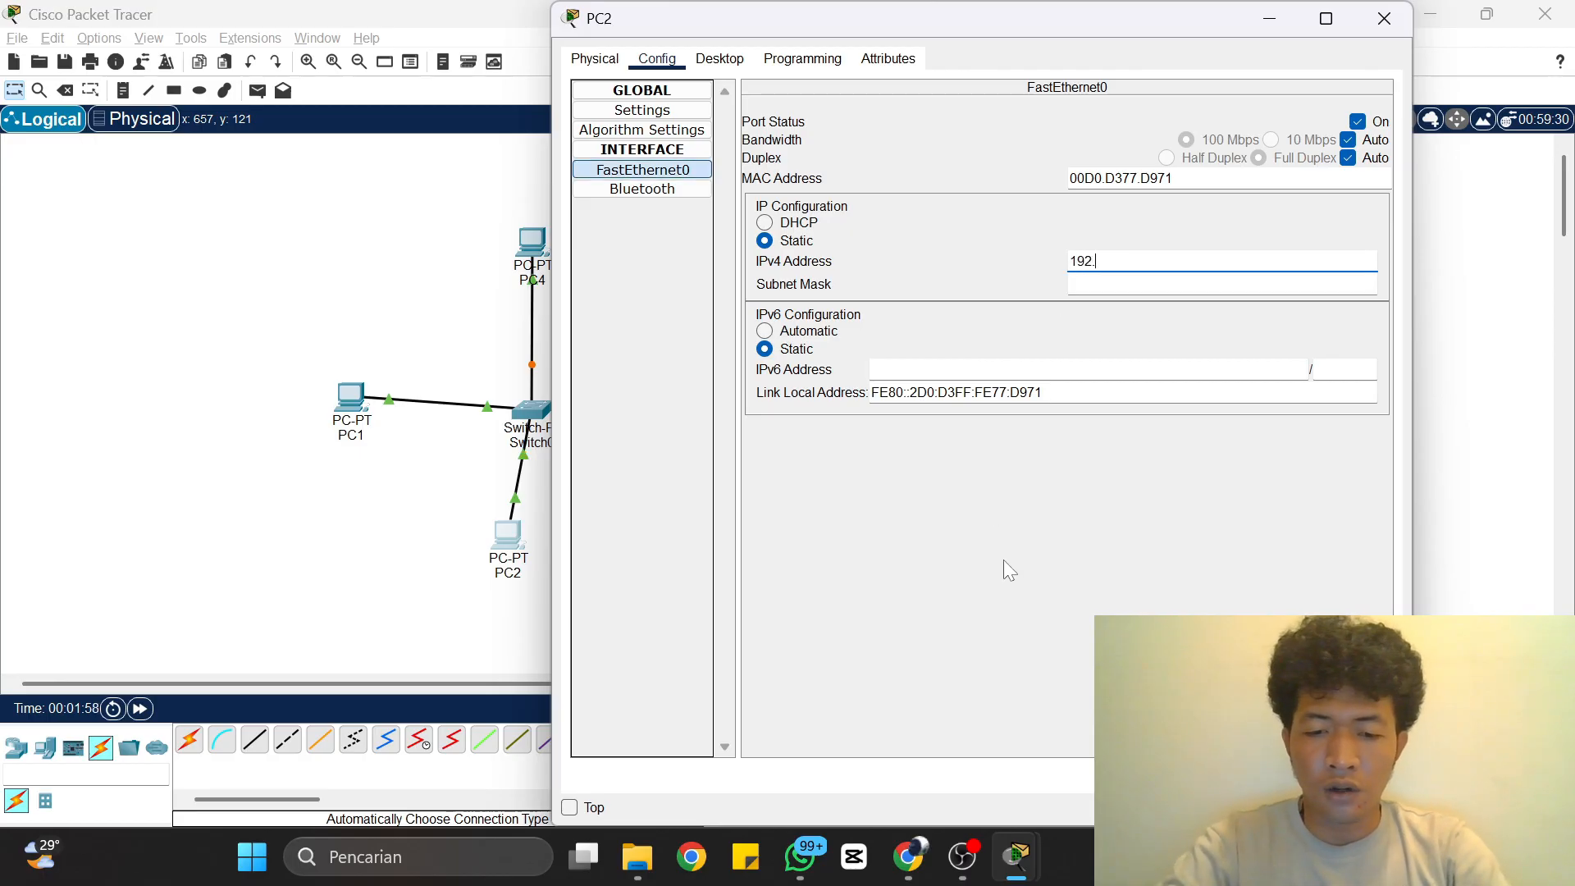
type("168.1.2")
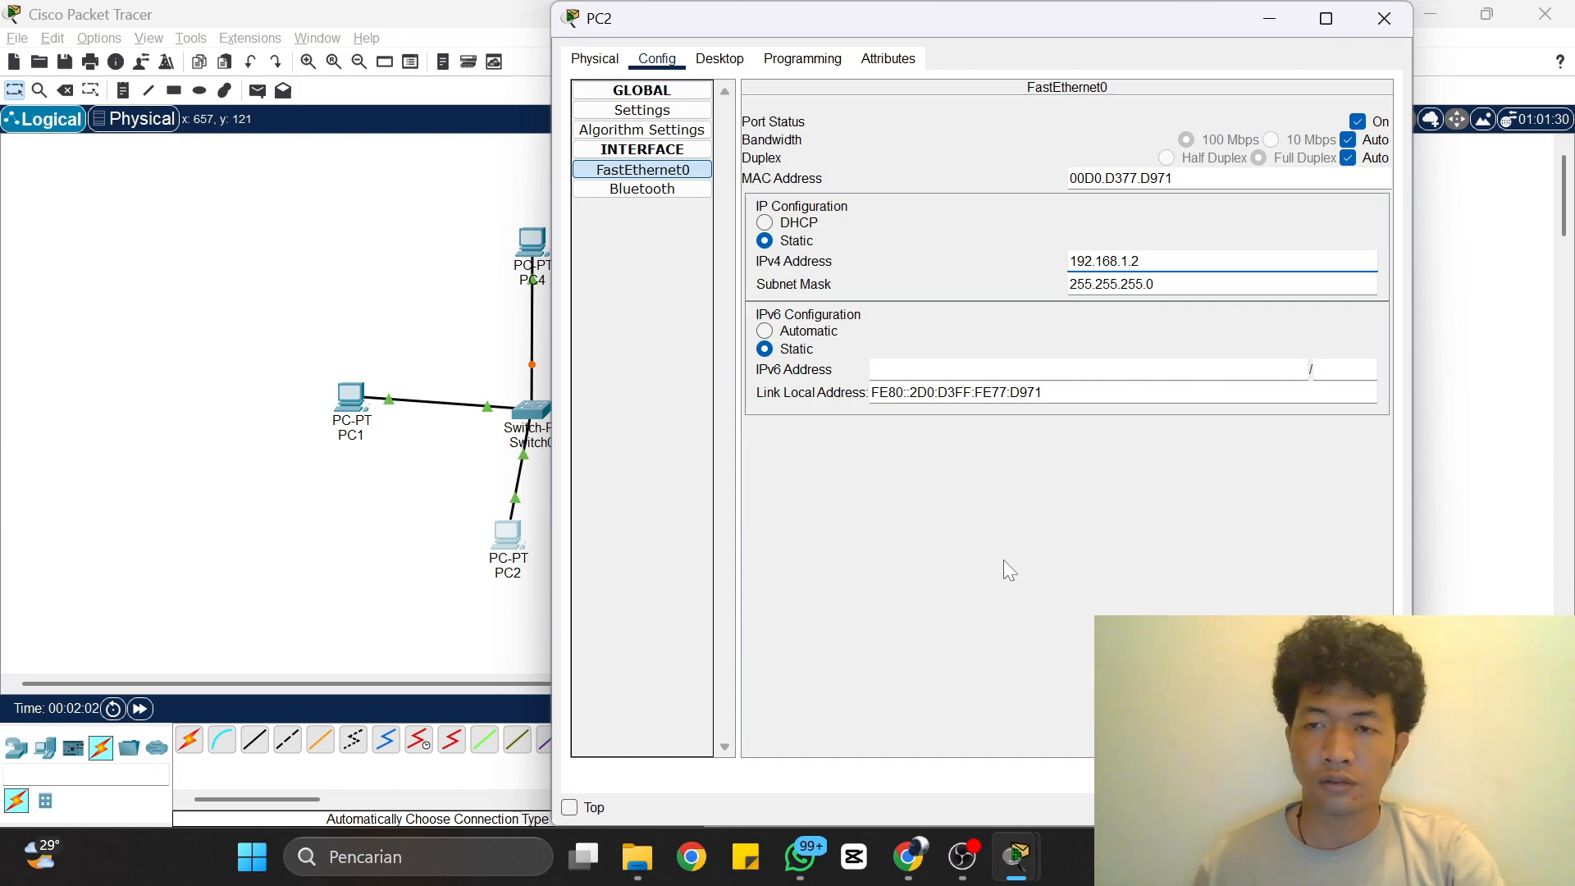
left_click(1384, 19)
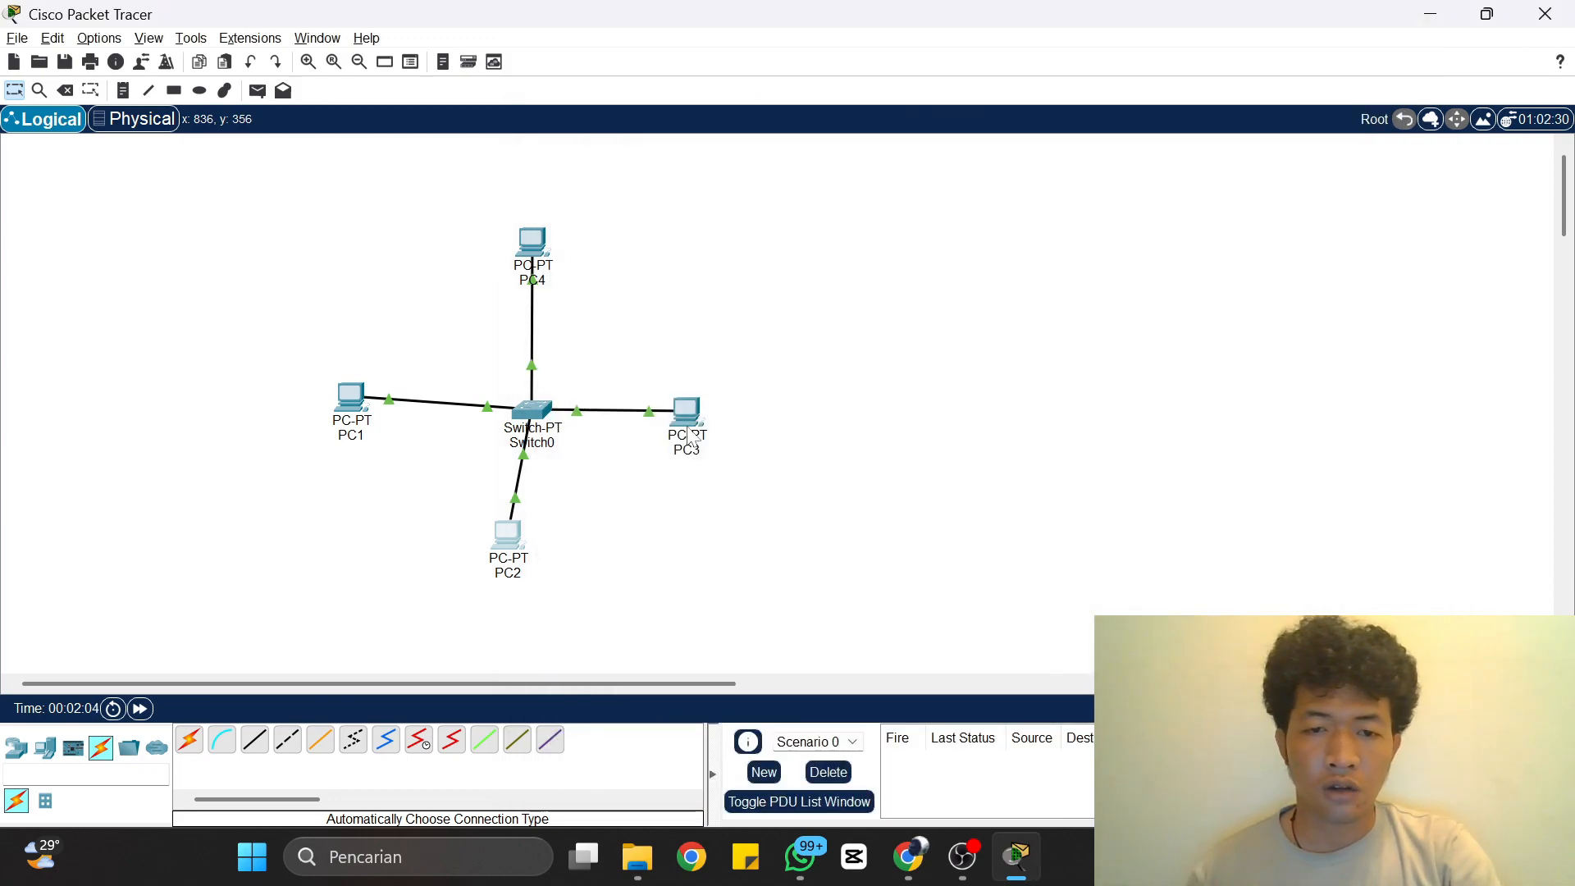
Step: Give PC3's FastEthernet0 interface the static IPv4 address 192.168.1.3 with subnet mask 255.255.255.0
left_click(687, 414)
left_click(657, 59)
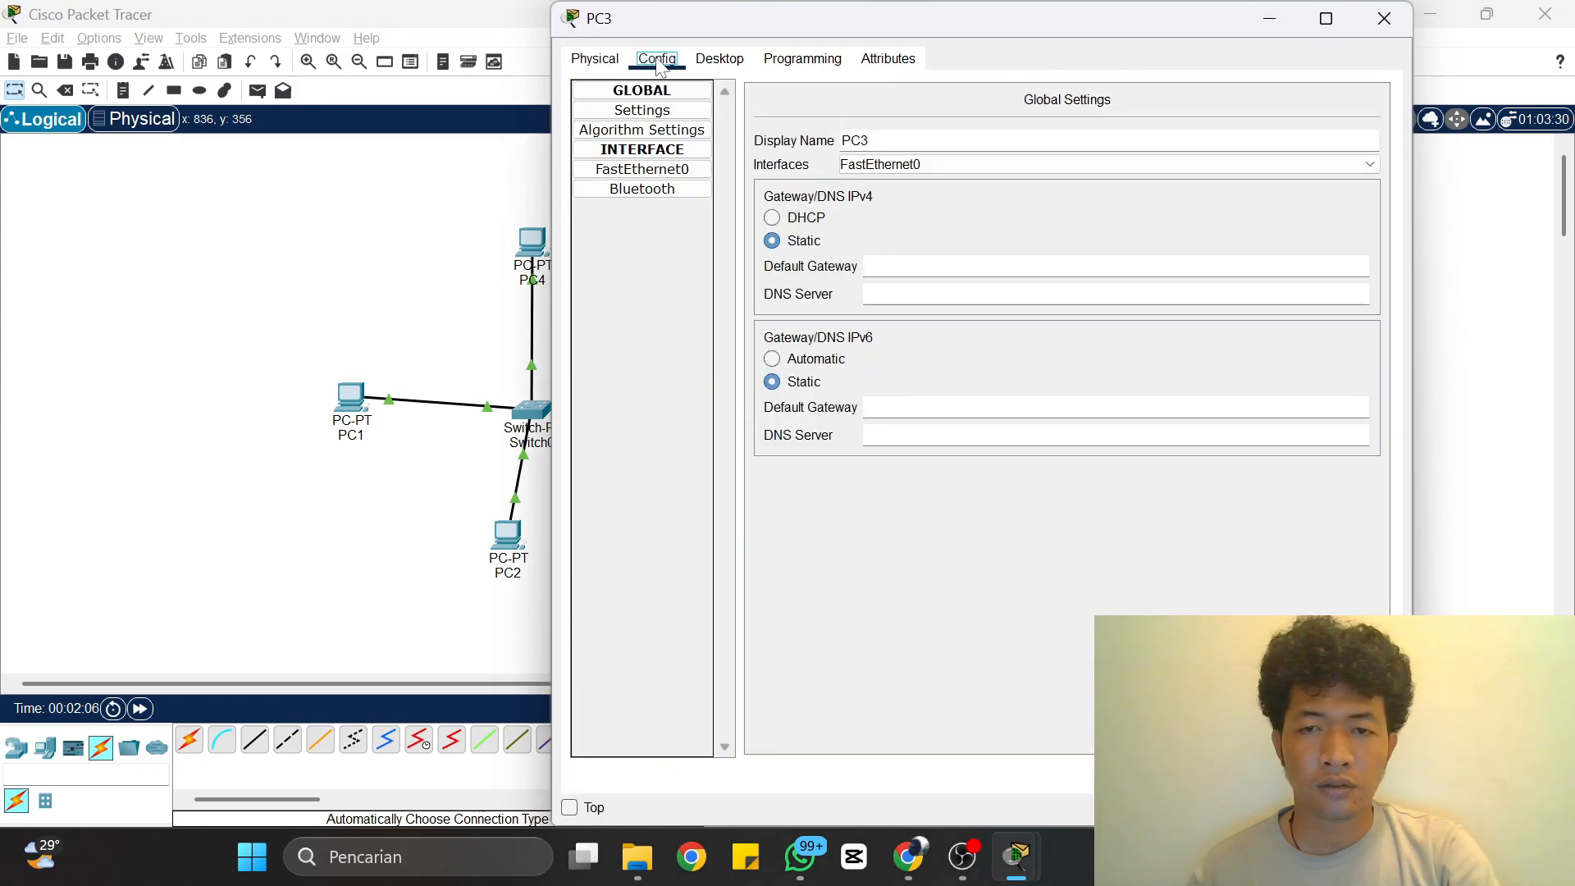
left_click(642, 169)
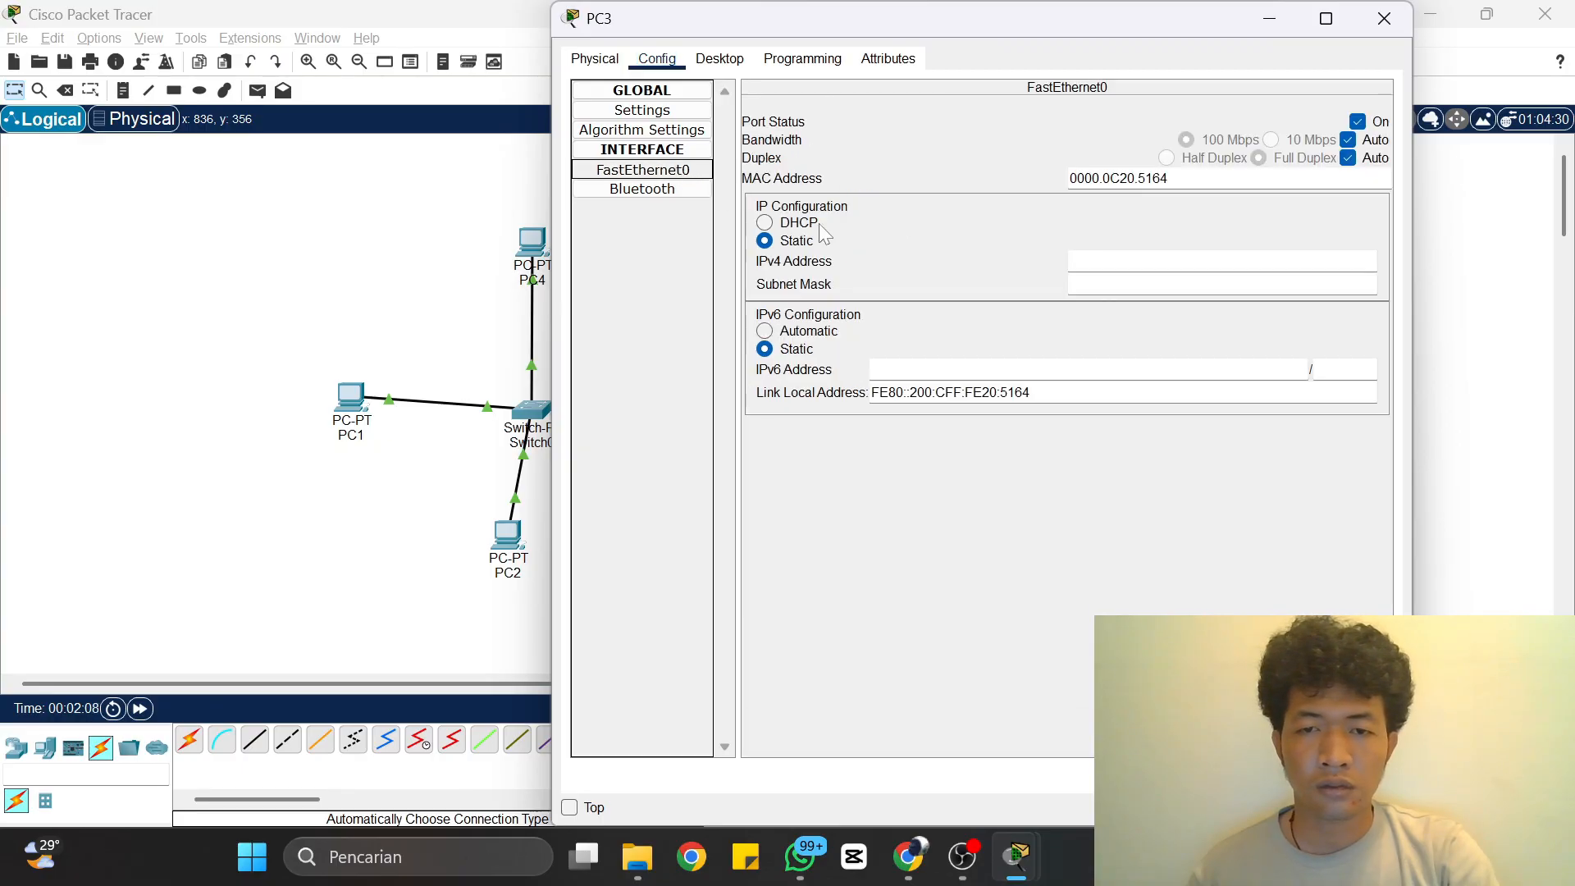
left_click(1091, 261)
type("1")
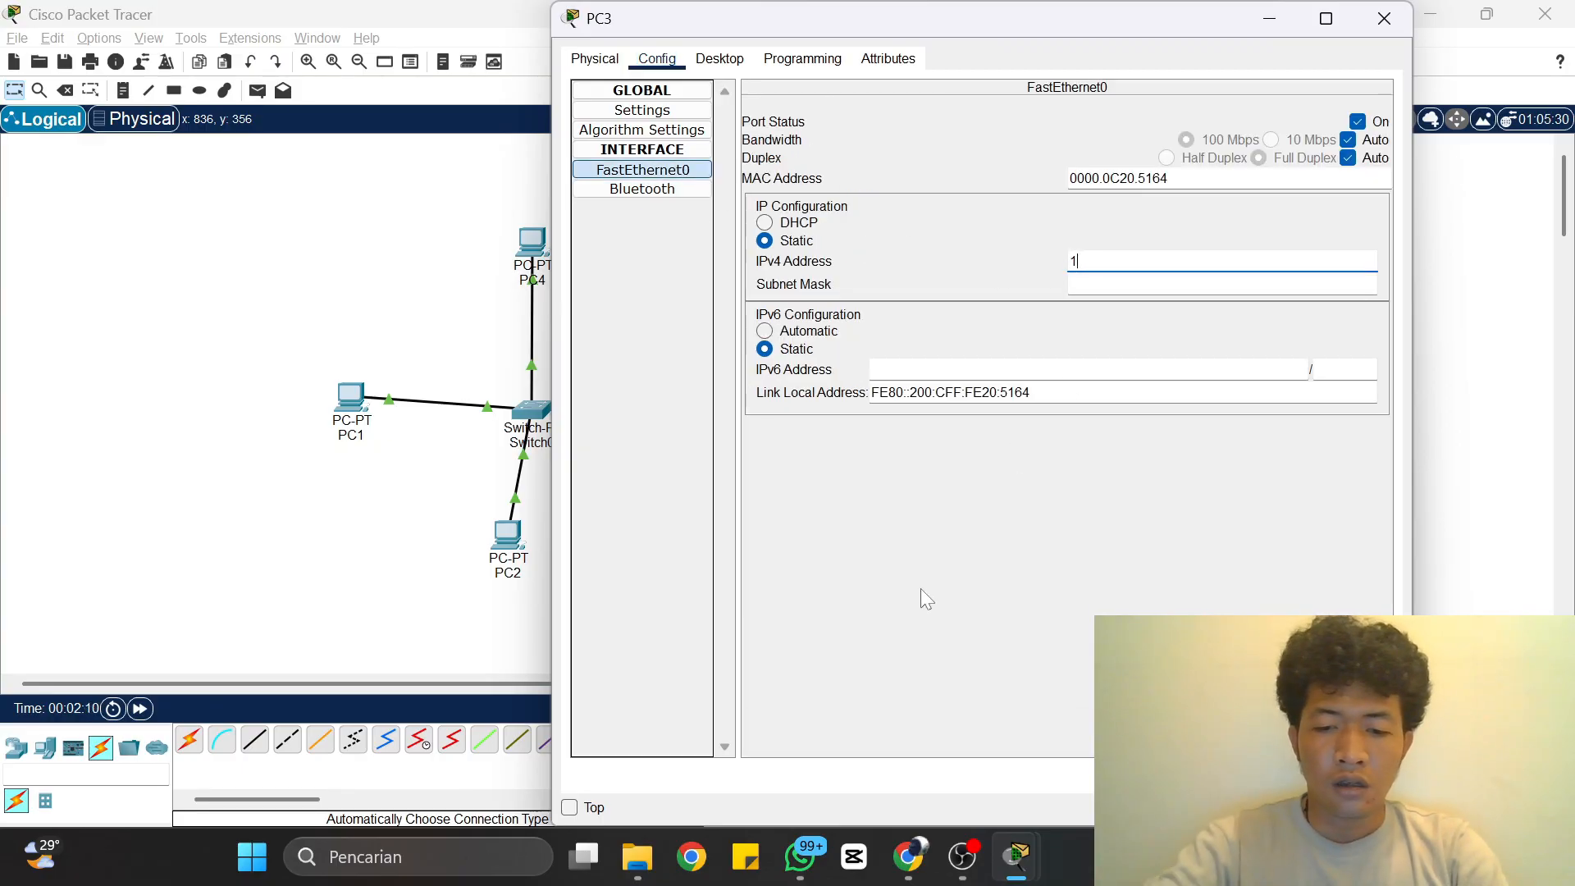
type("92.168.1.3")
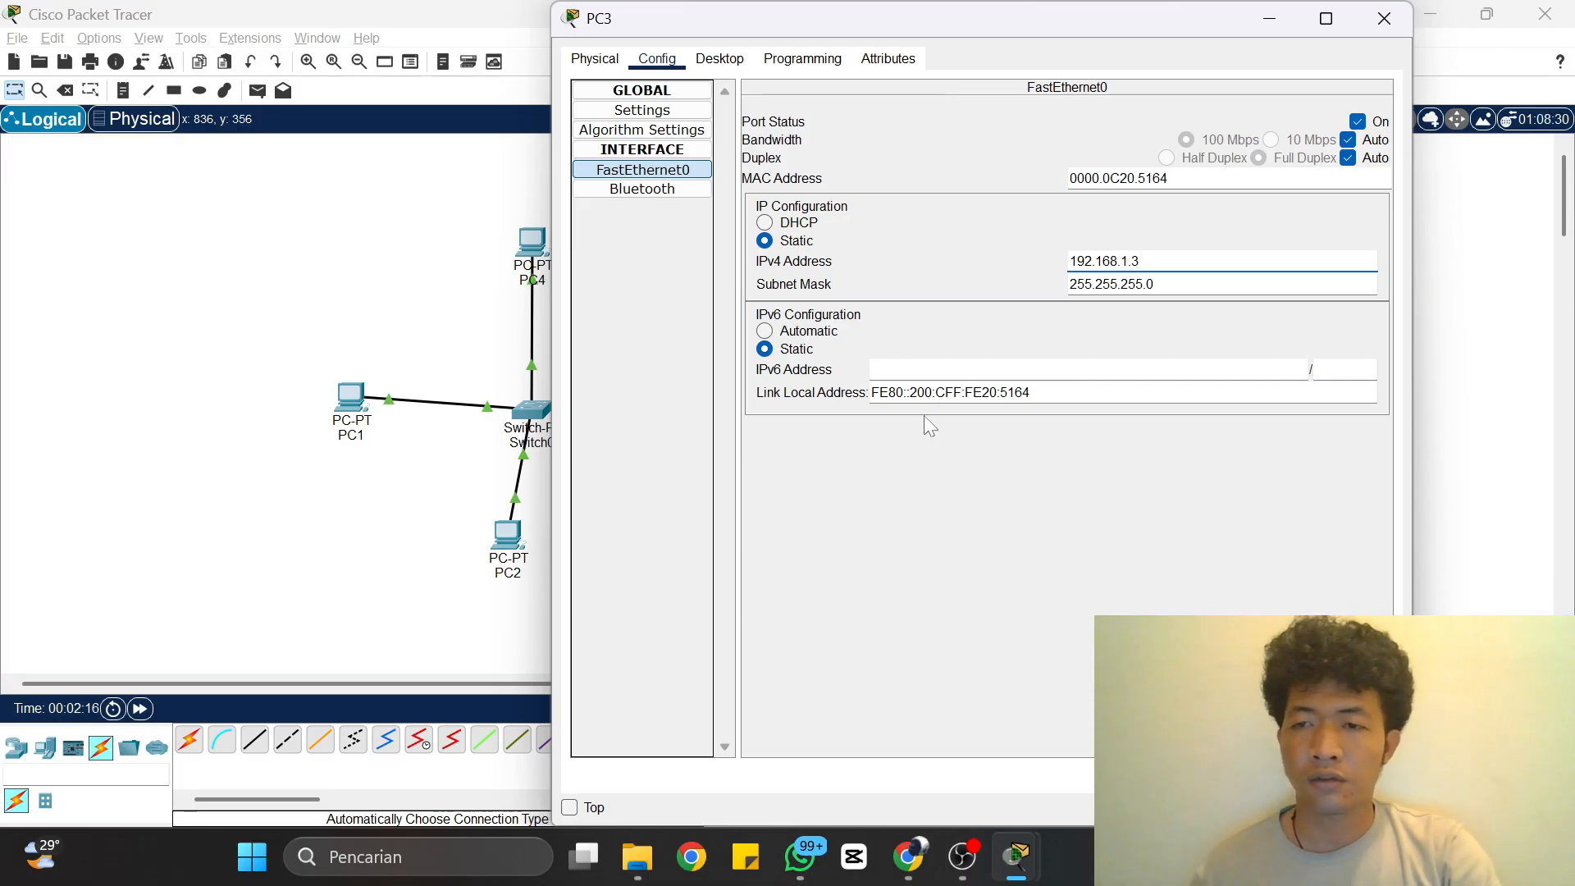
left_click(1385, 23)
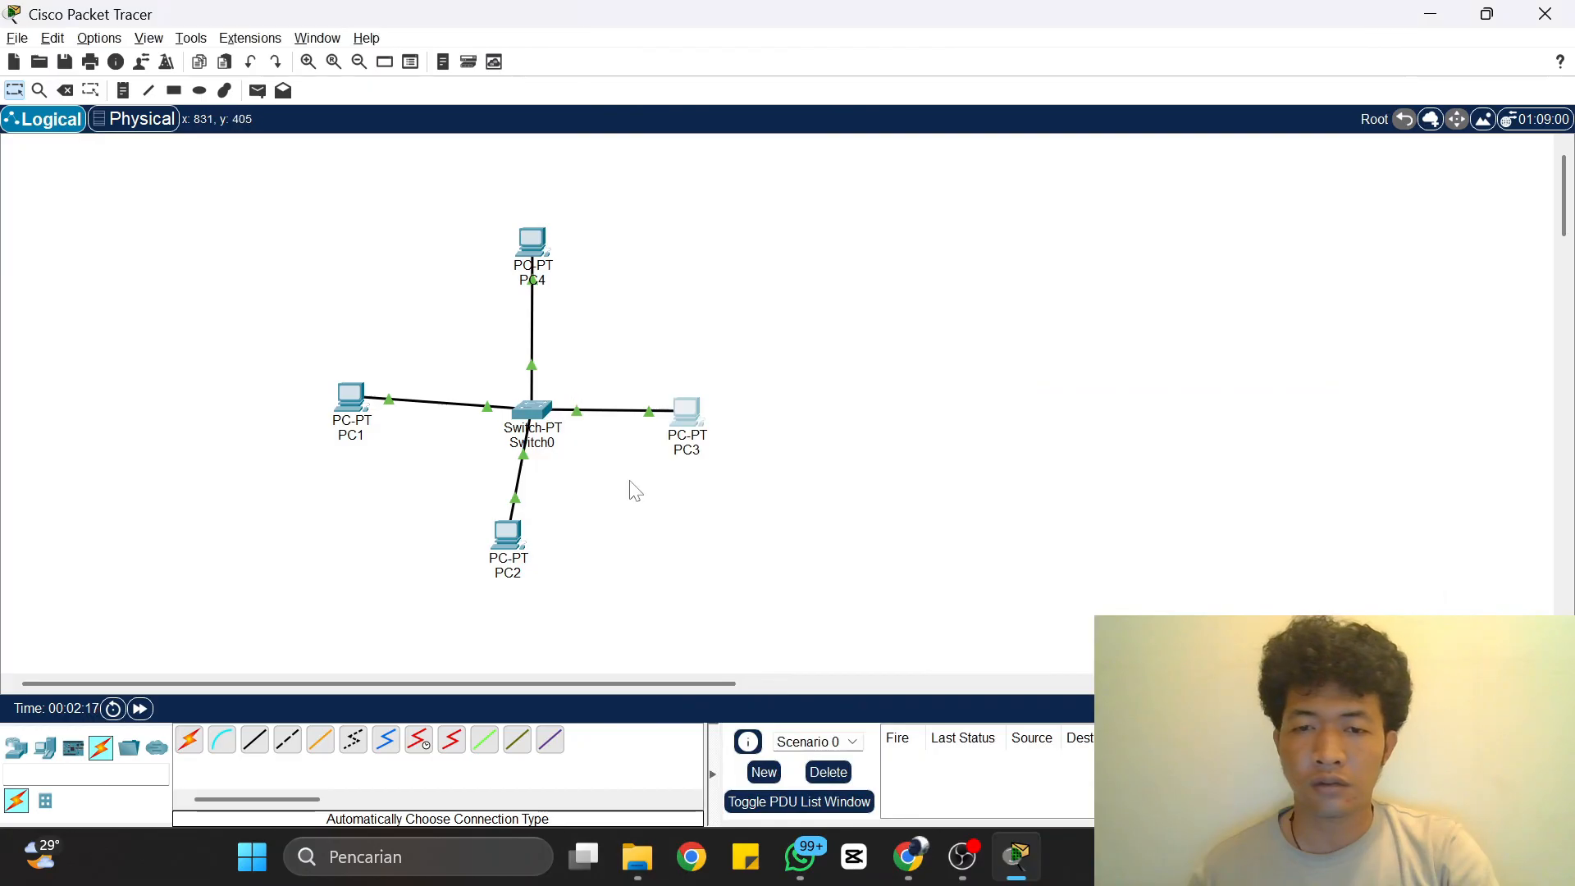
Step: Give PC4's FastEthernet0 interface the static IPv4 address 192.168.1.4 with subnet mask 255.255.255.0
left_click(531, 242)
left_click(657, 58)
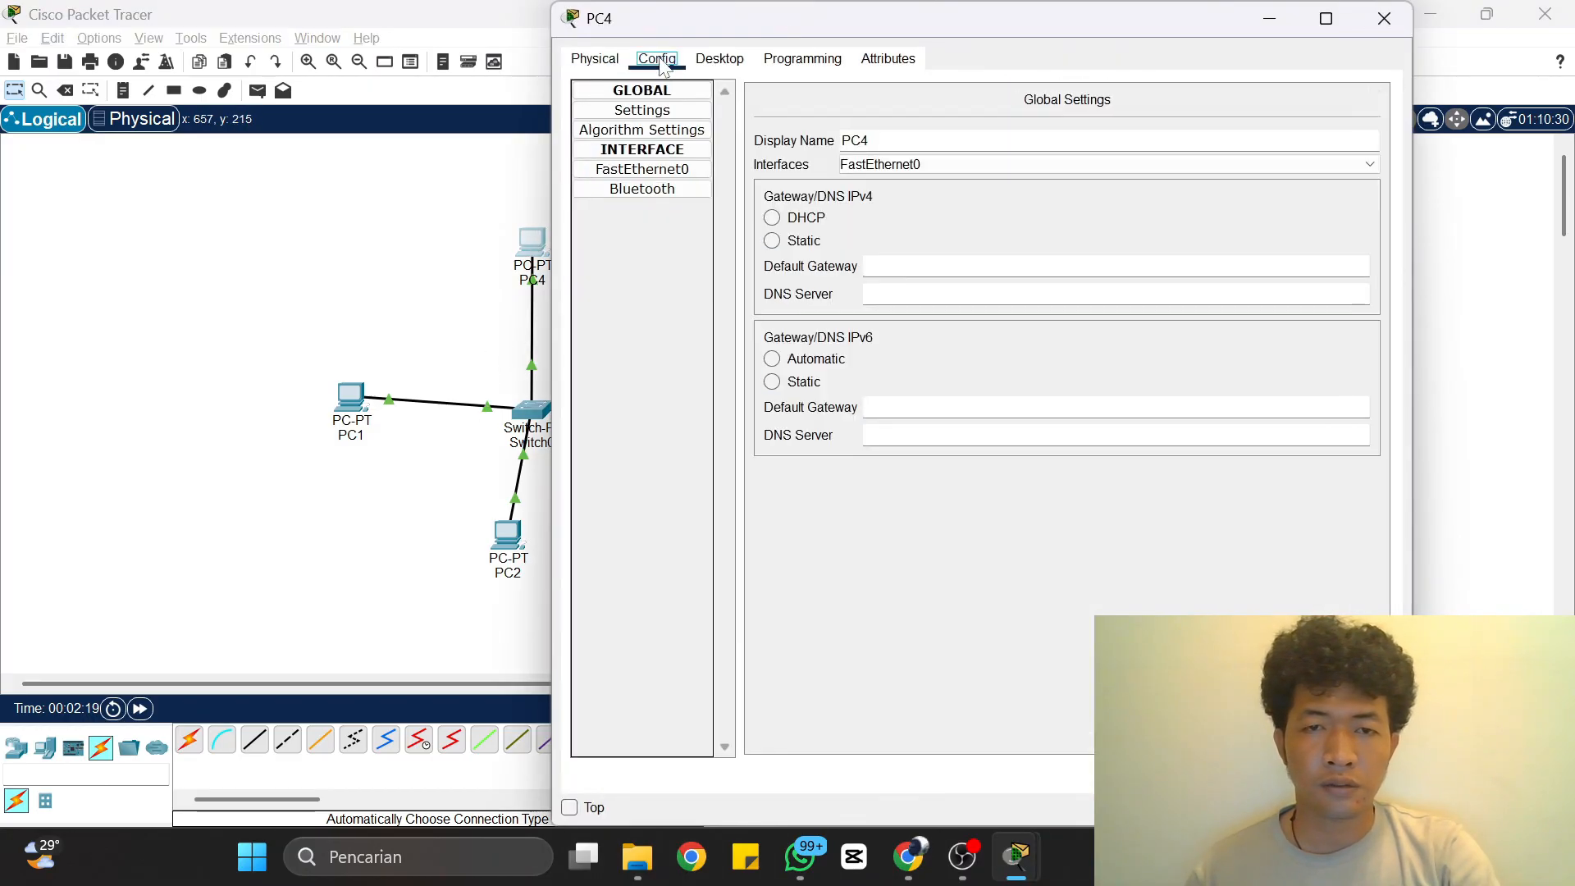
left_click(656, 171)
left_click(1141, 261)
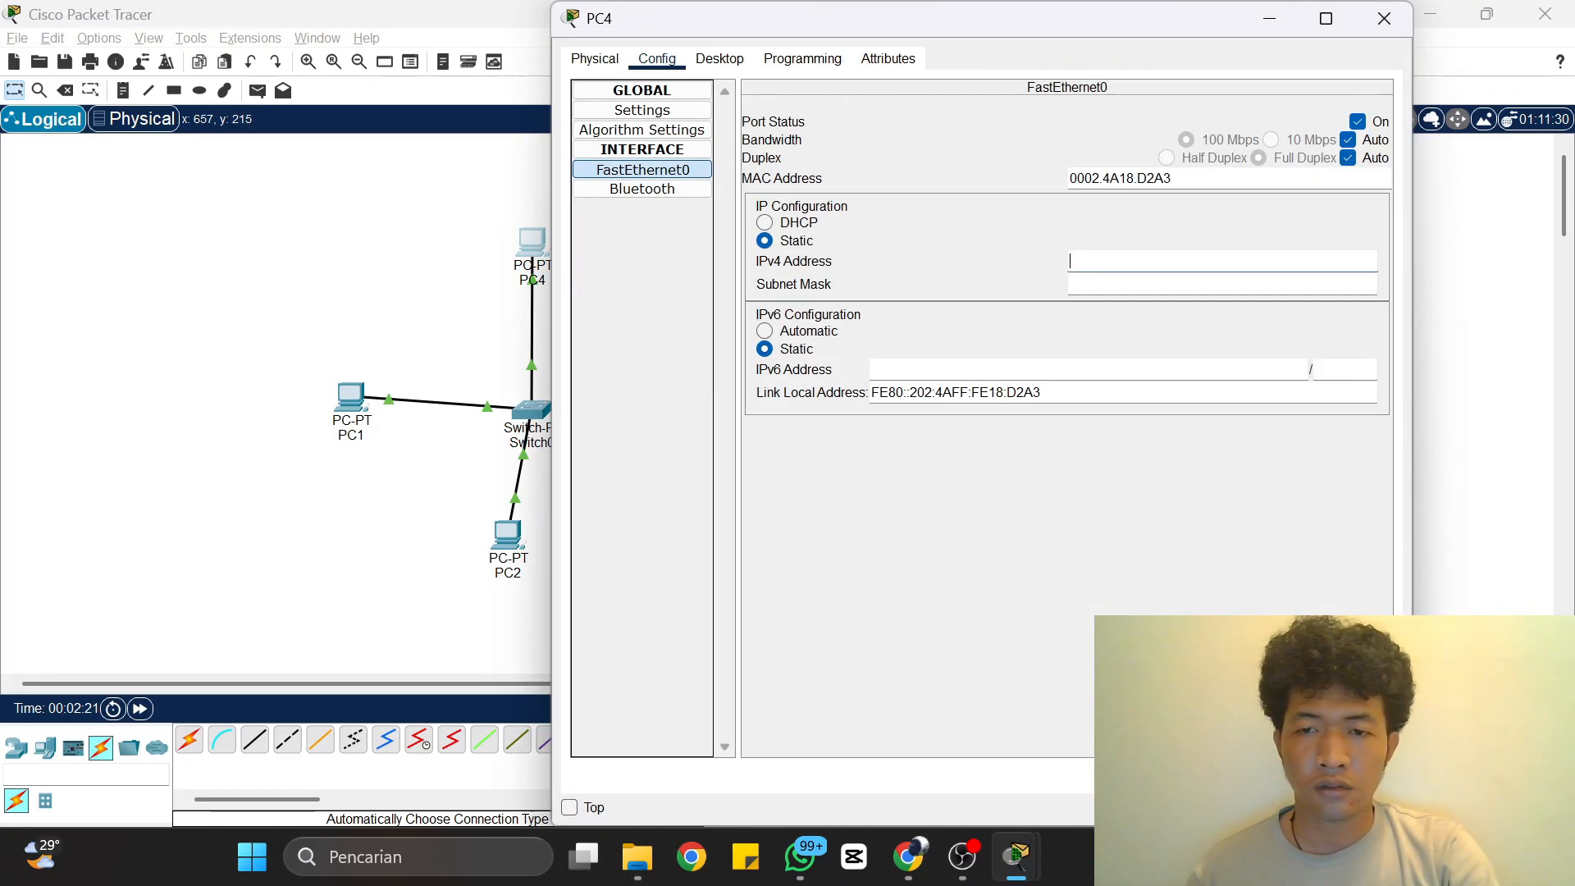
type("19")
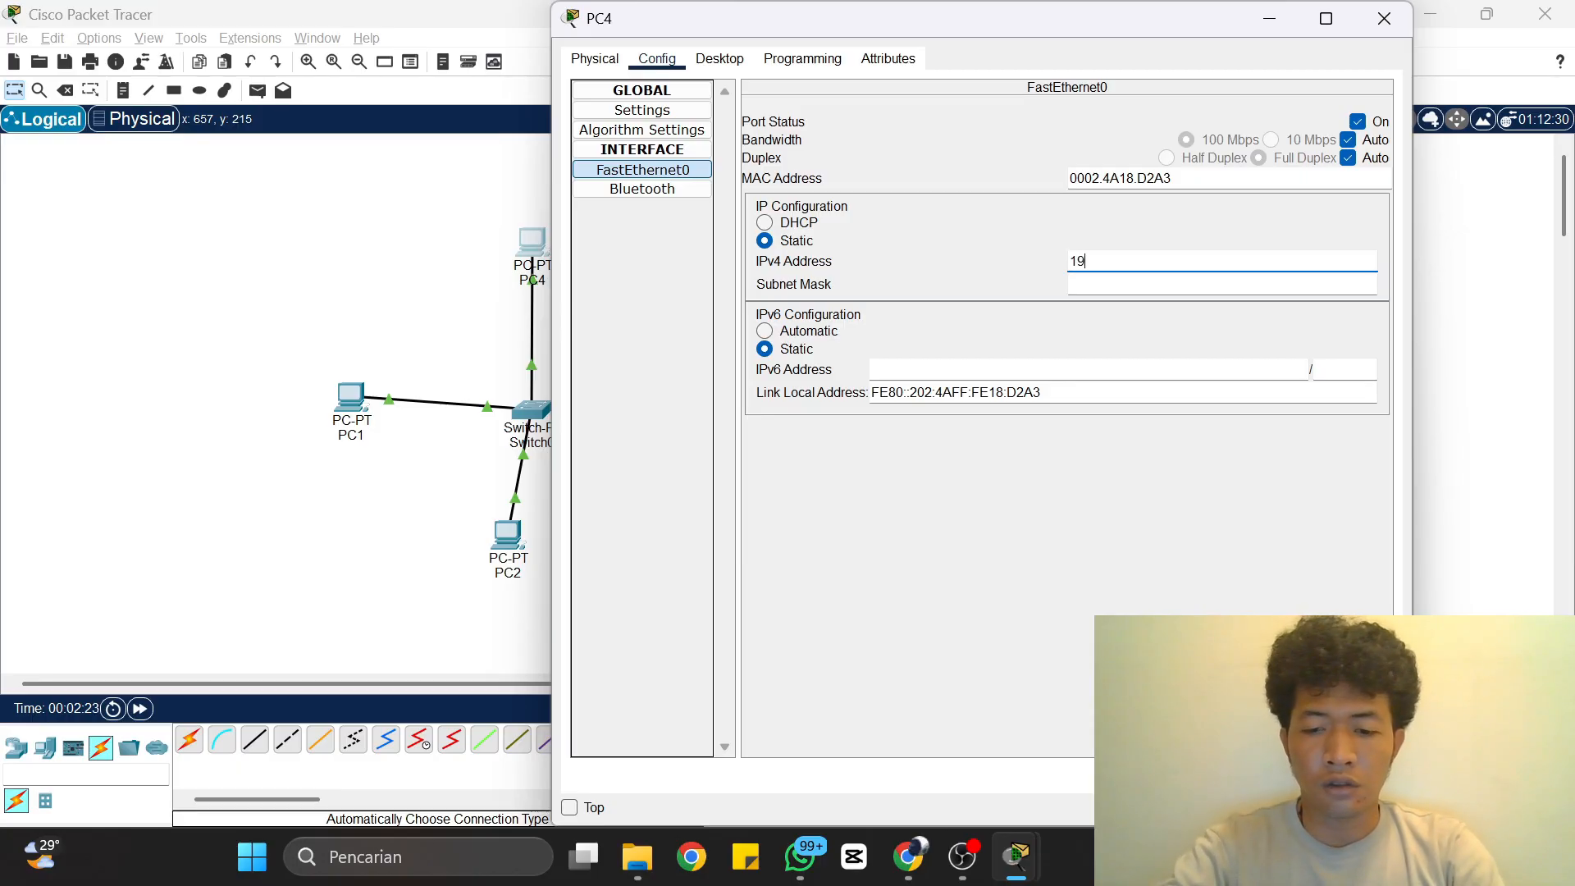
type("2.168.1.4")
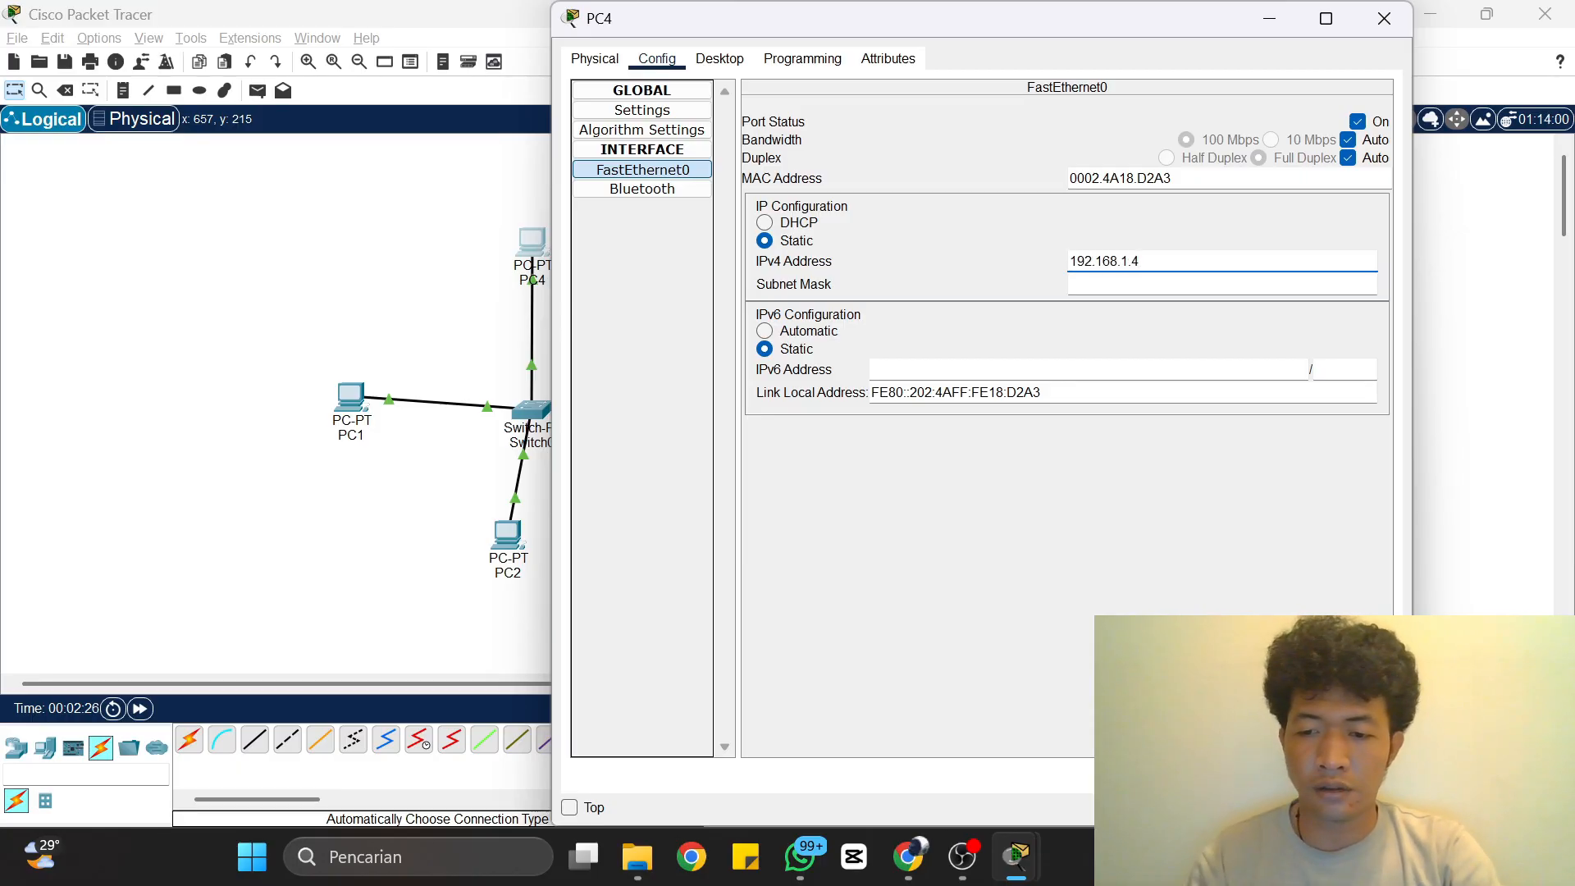
key("Tab")
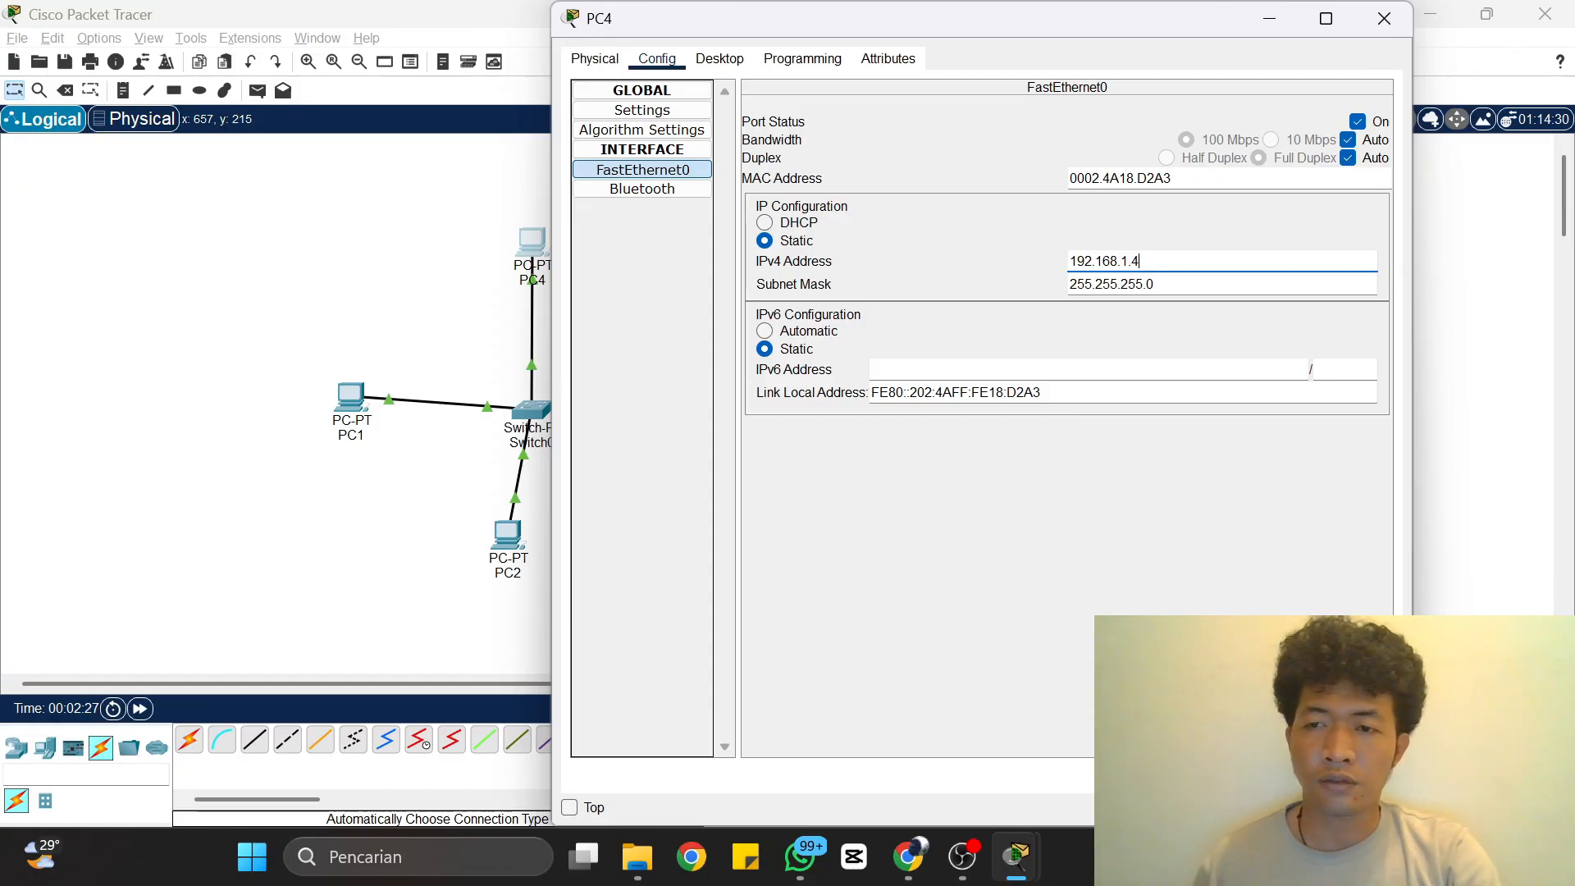
left_click(1384, 18)
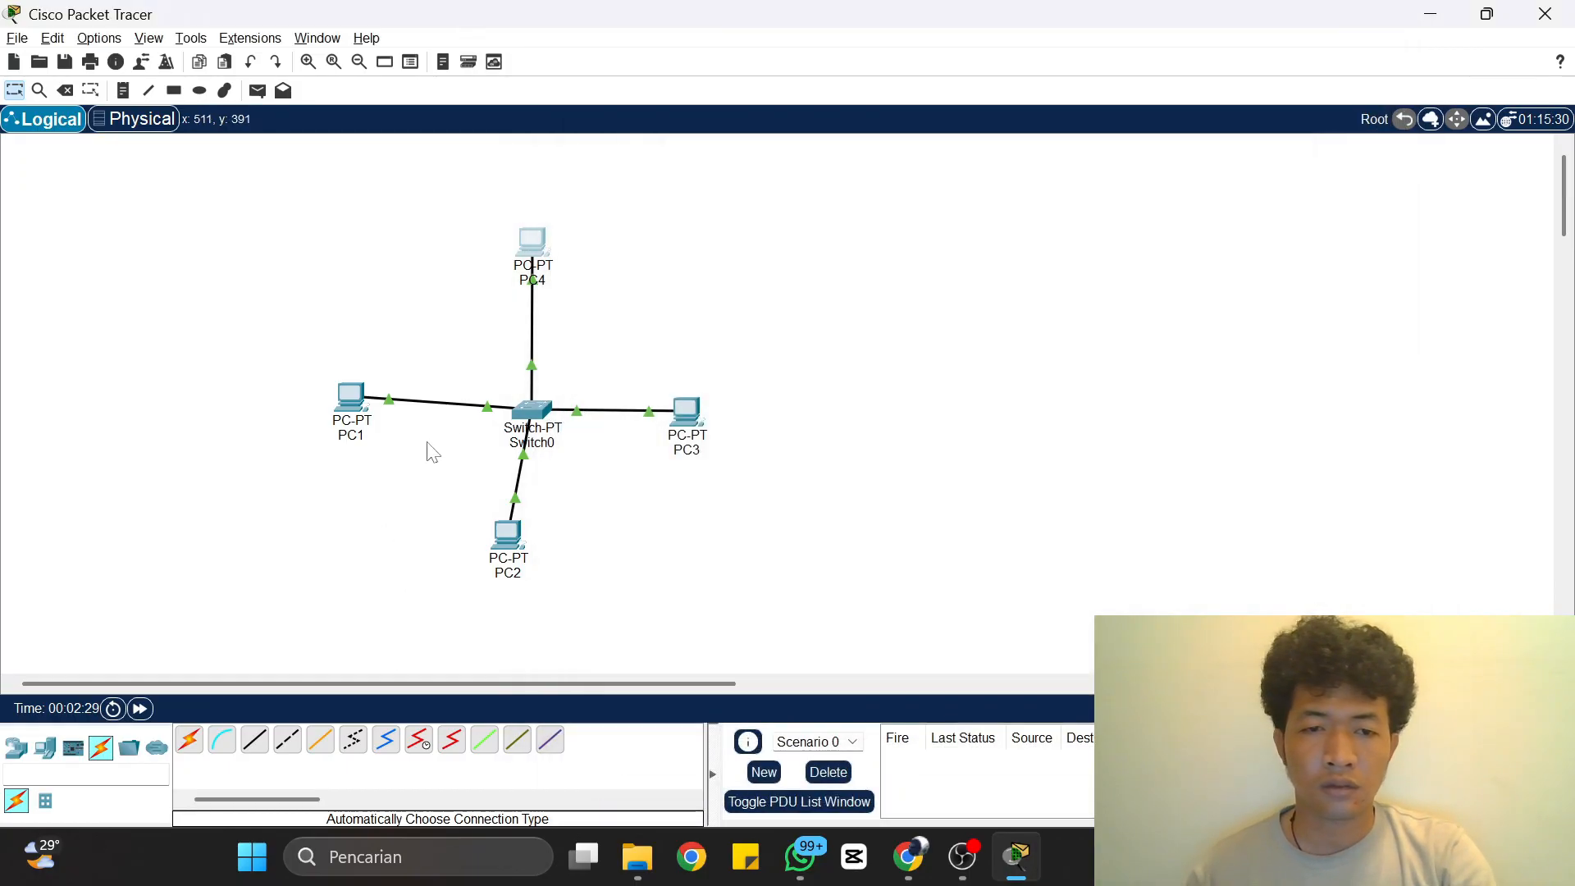
Step: Ping 192.168.1.2 from PC1's command prompt to test its connection to PC2, and close PC1's window
left_click(351, 398)
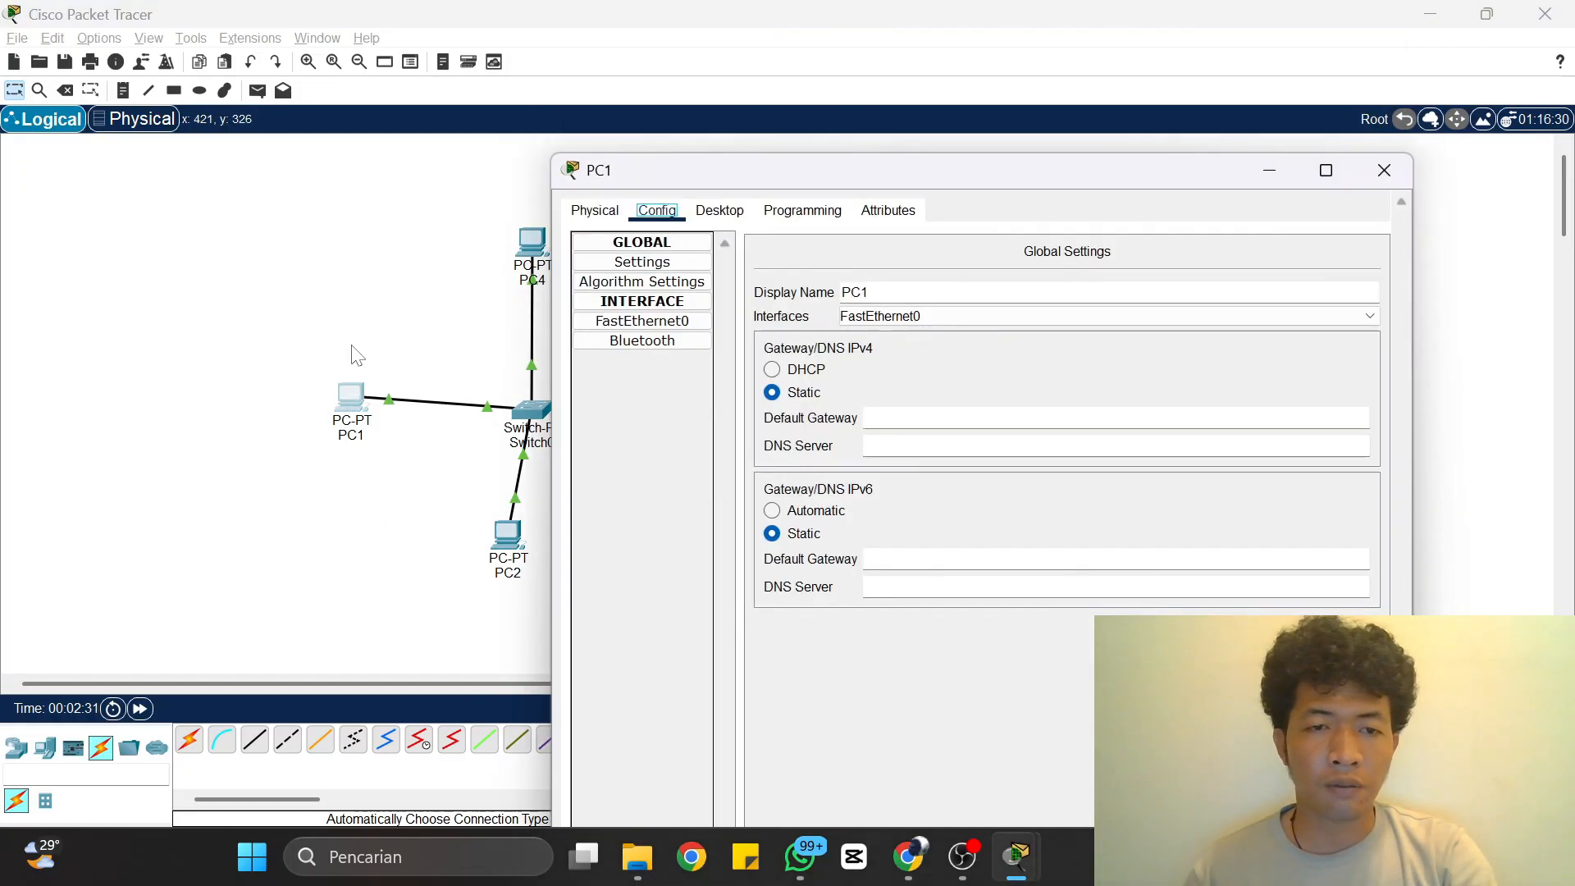
left_click(714, 211)
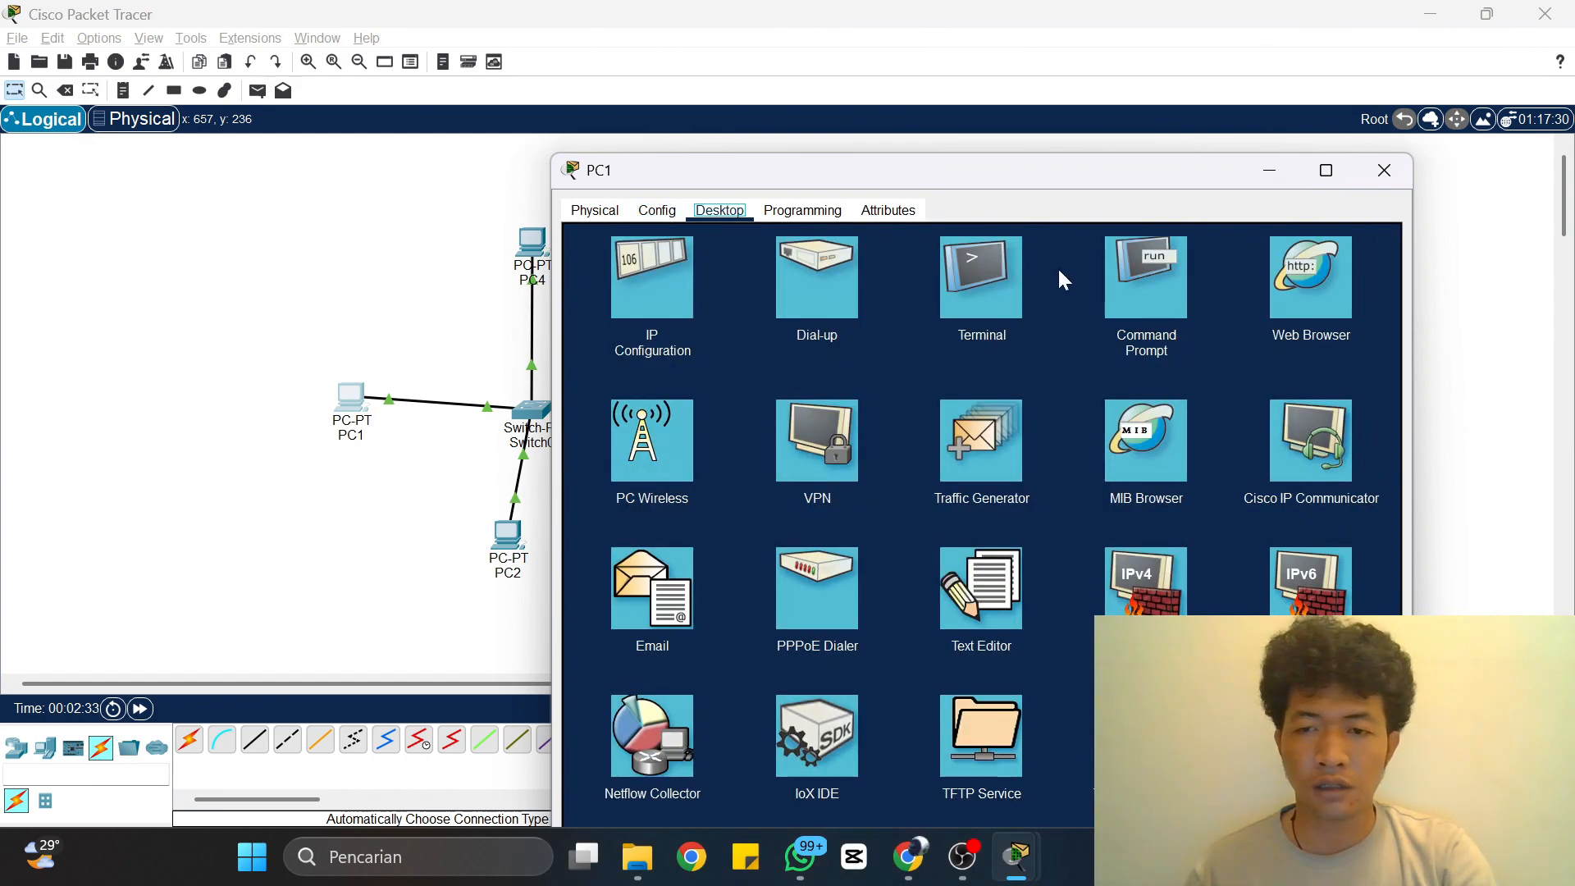
left_click(1135, 299)
type("ping 192.168.1.2")
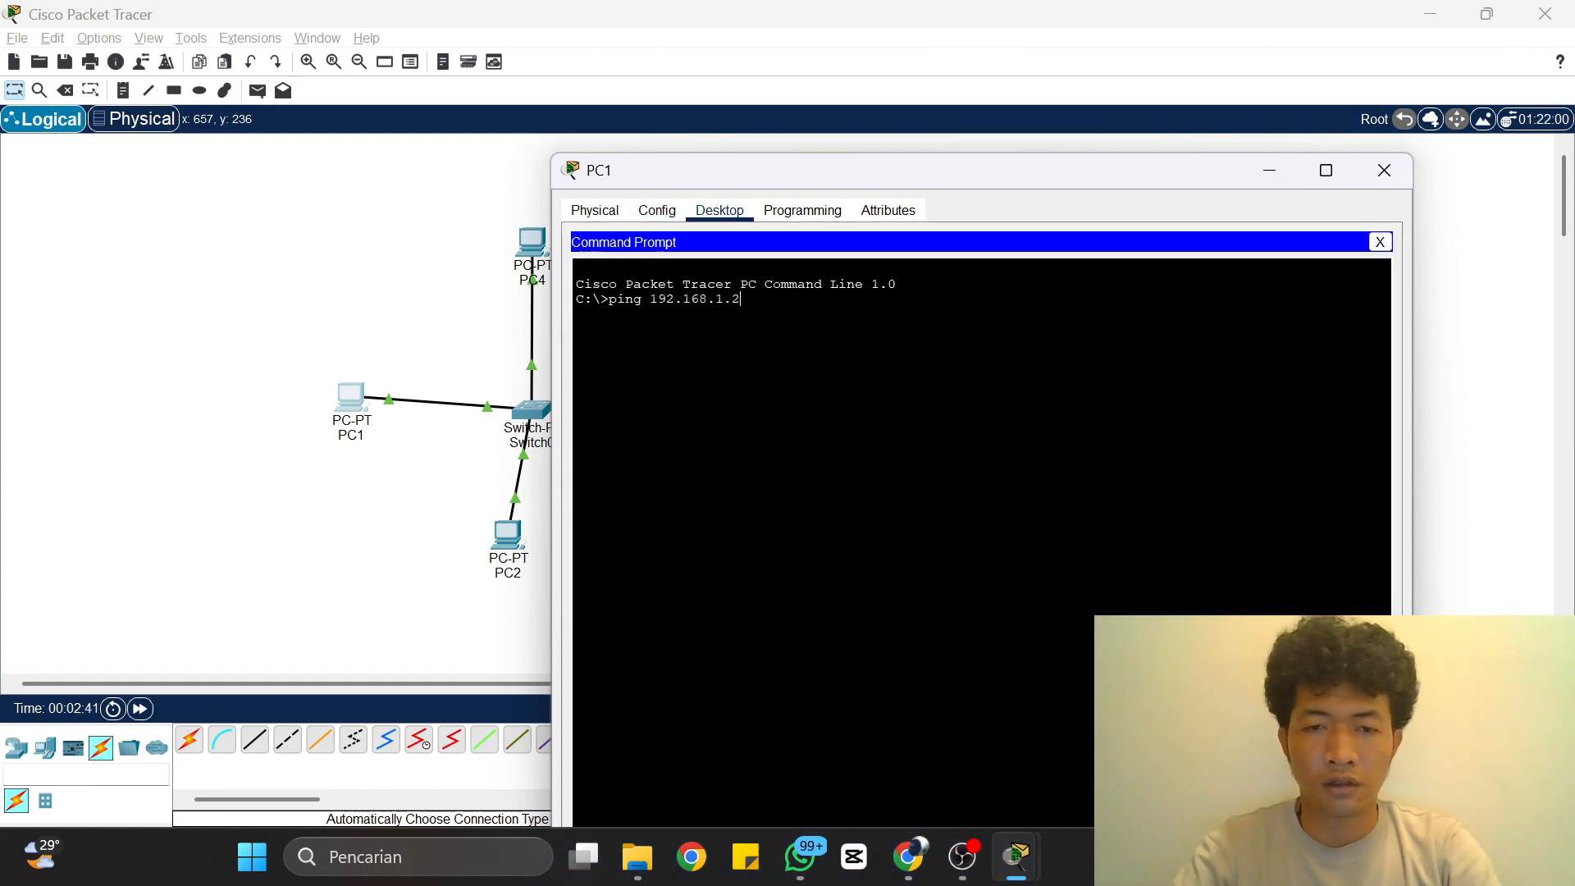
key("Return")
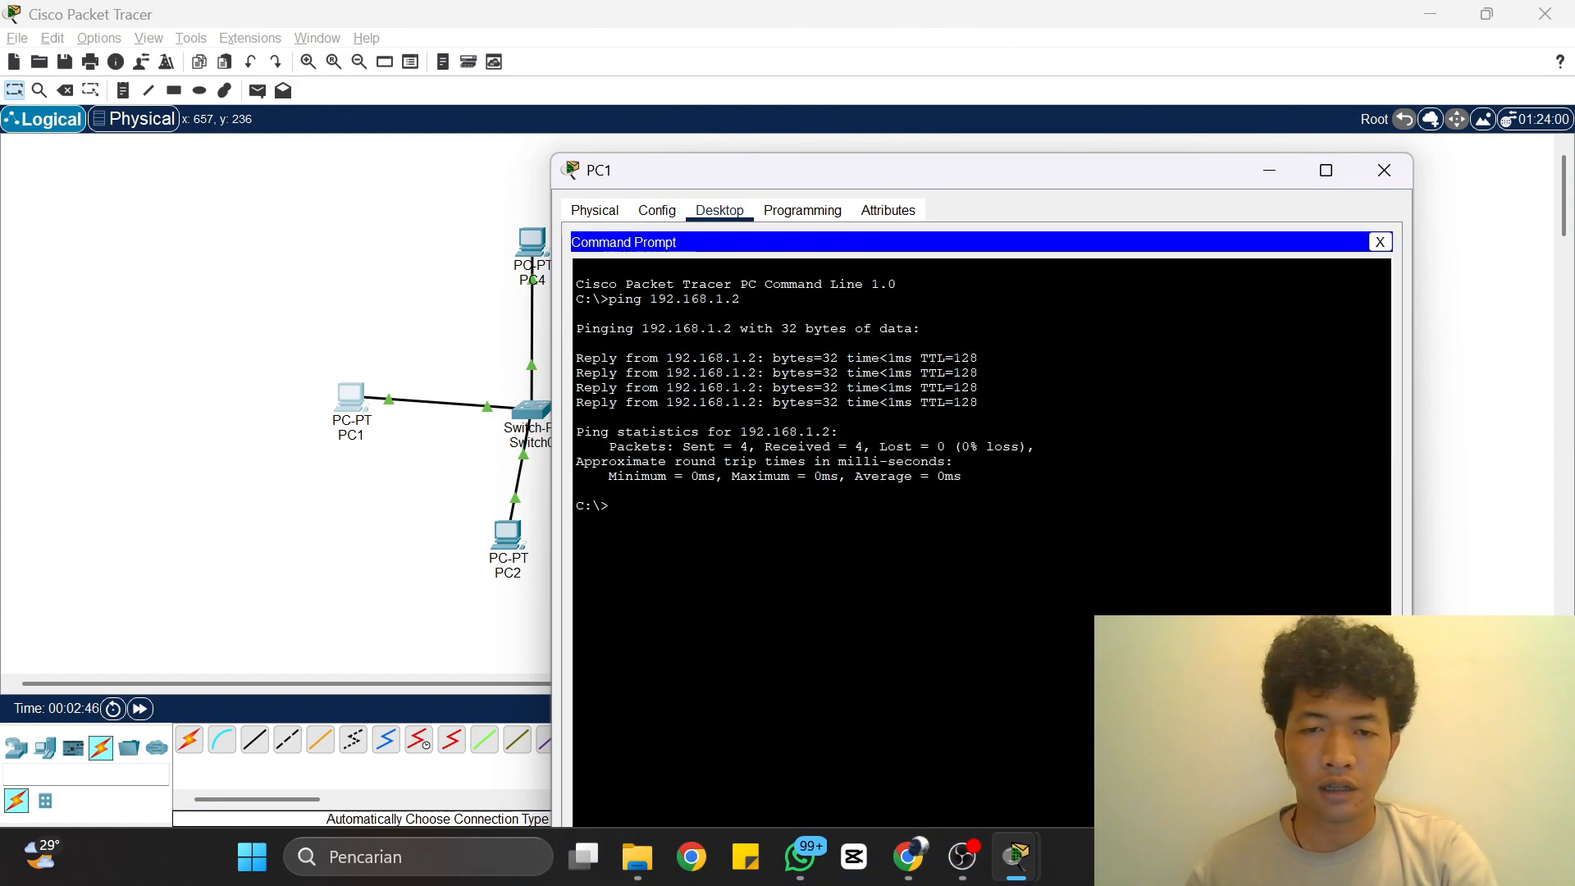
left_click(1383, 170)
Step: Ping 192.168.1.3 from PC2's command prompt to test its connection to PC3, and close PC2's window
left_click(508, 541)
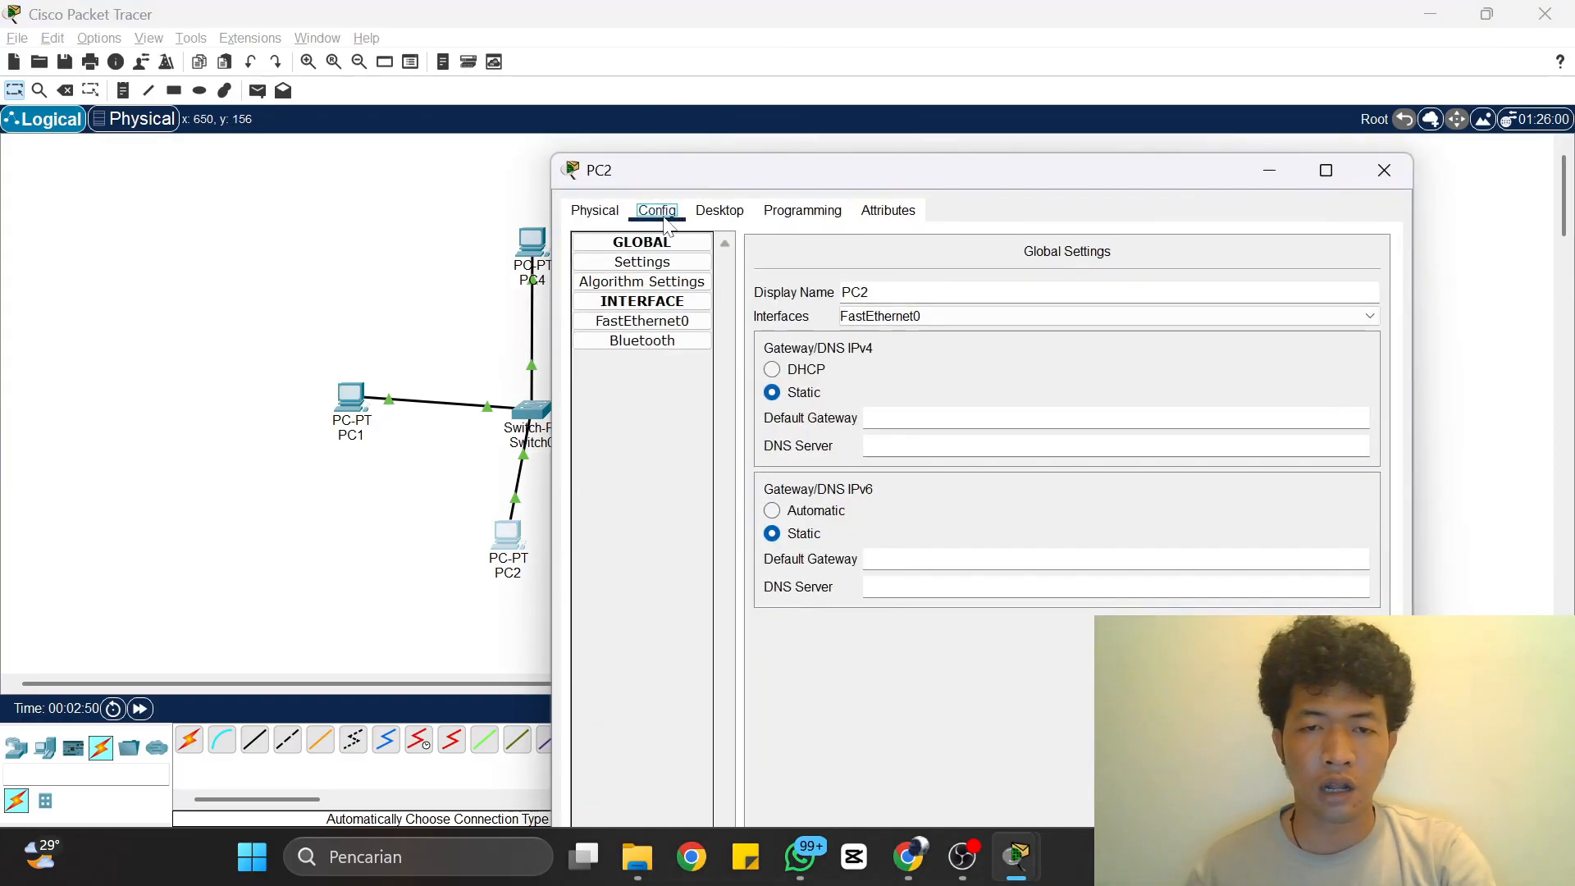
left_click(642, 321)
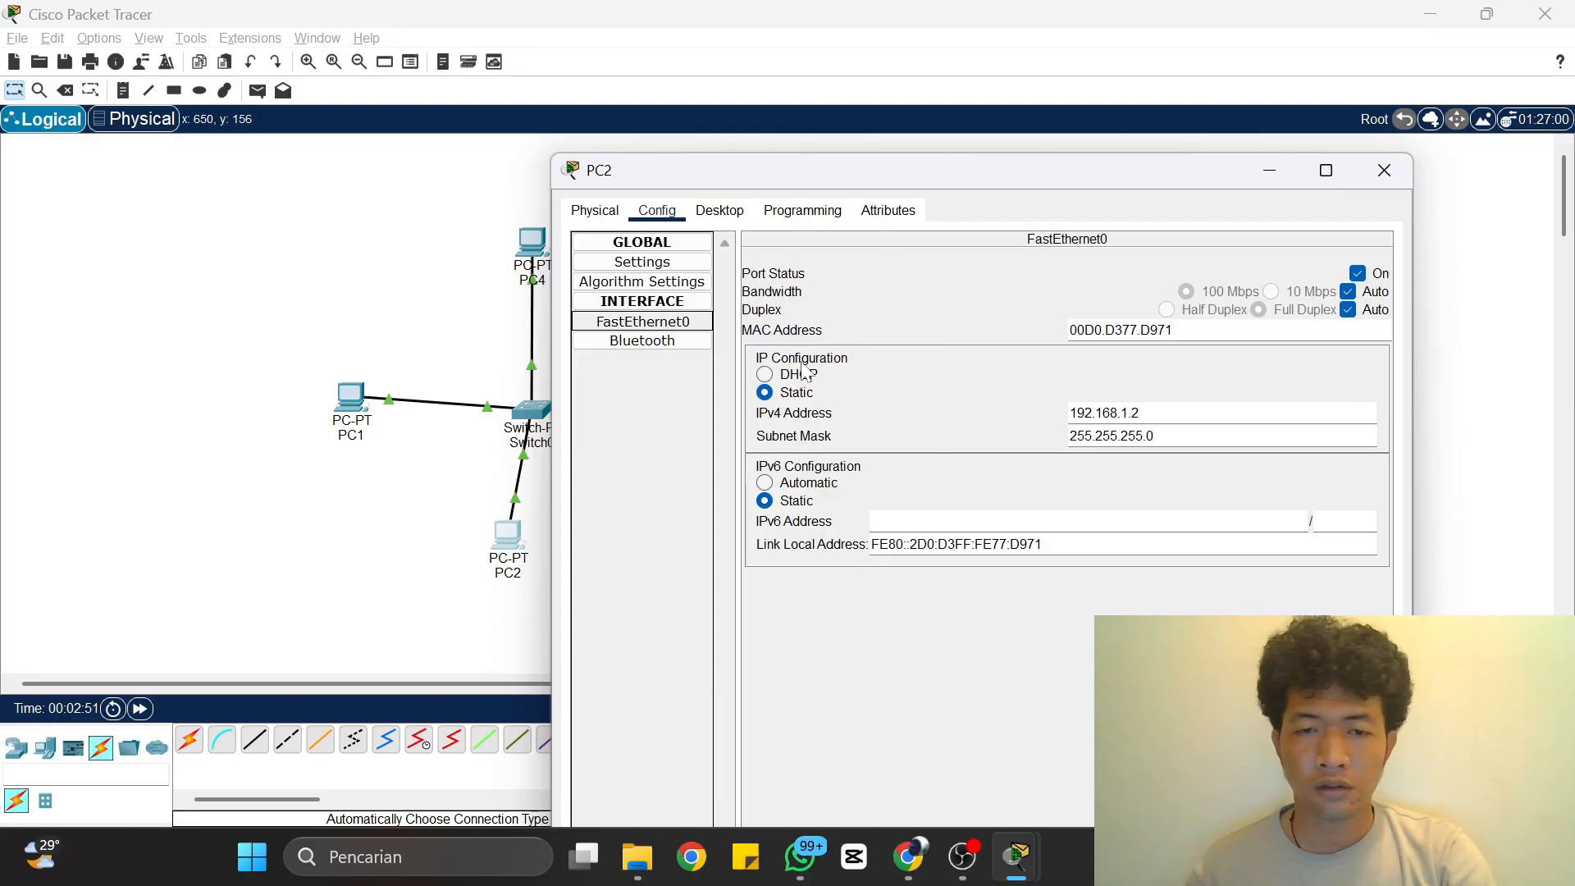
left_click(719, 211)
left_click(1120, 308)
type("ping 192.168.1.3")
key("Return")
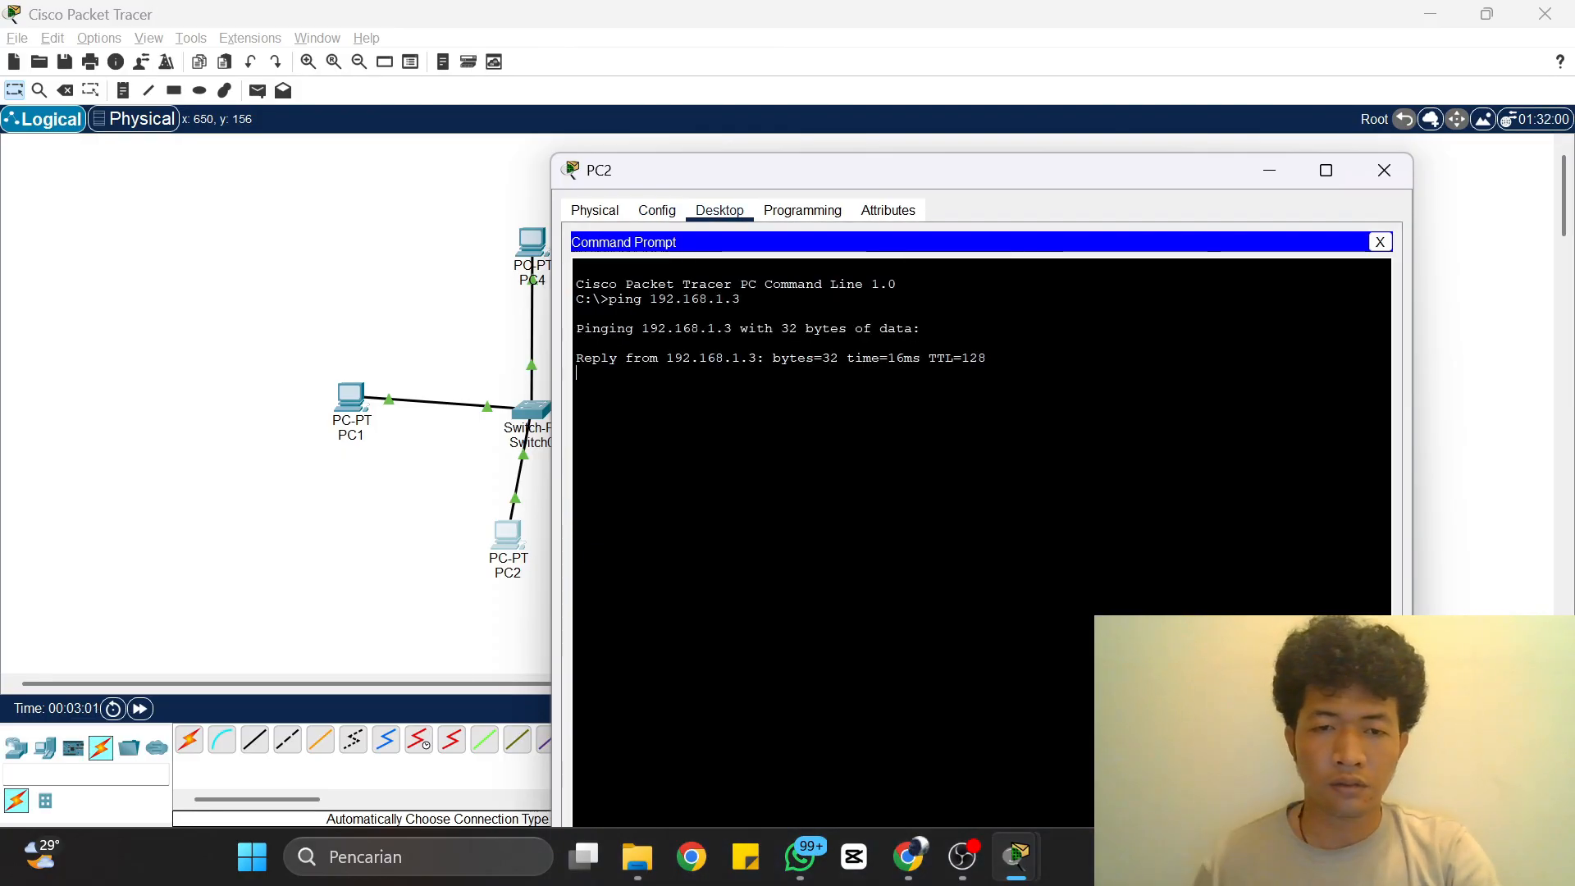
left_click(1394, 168)
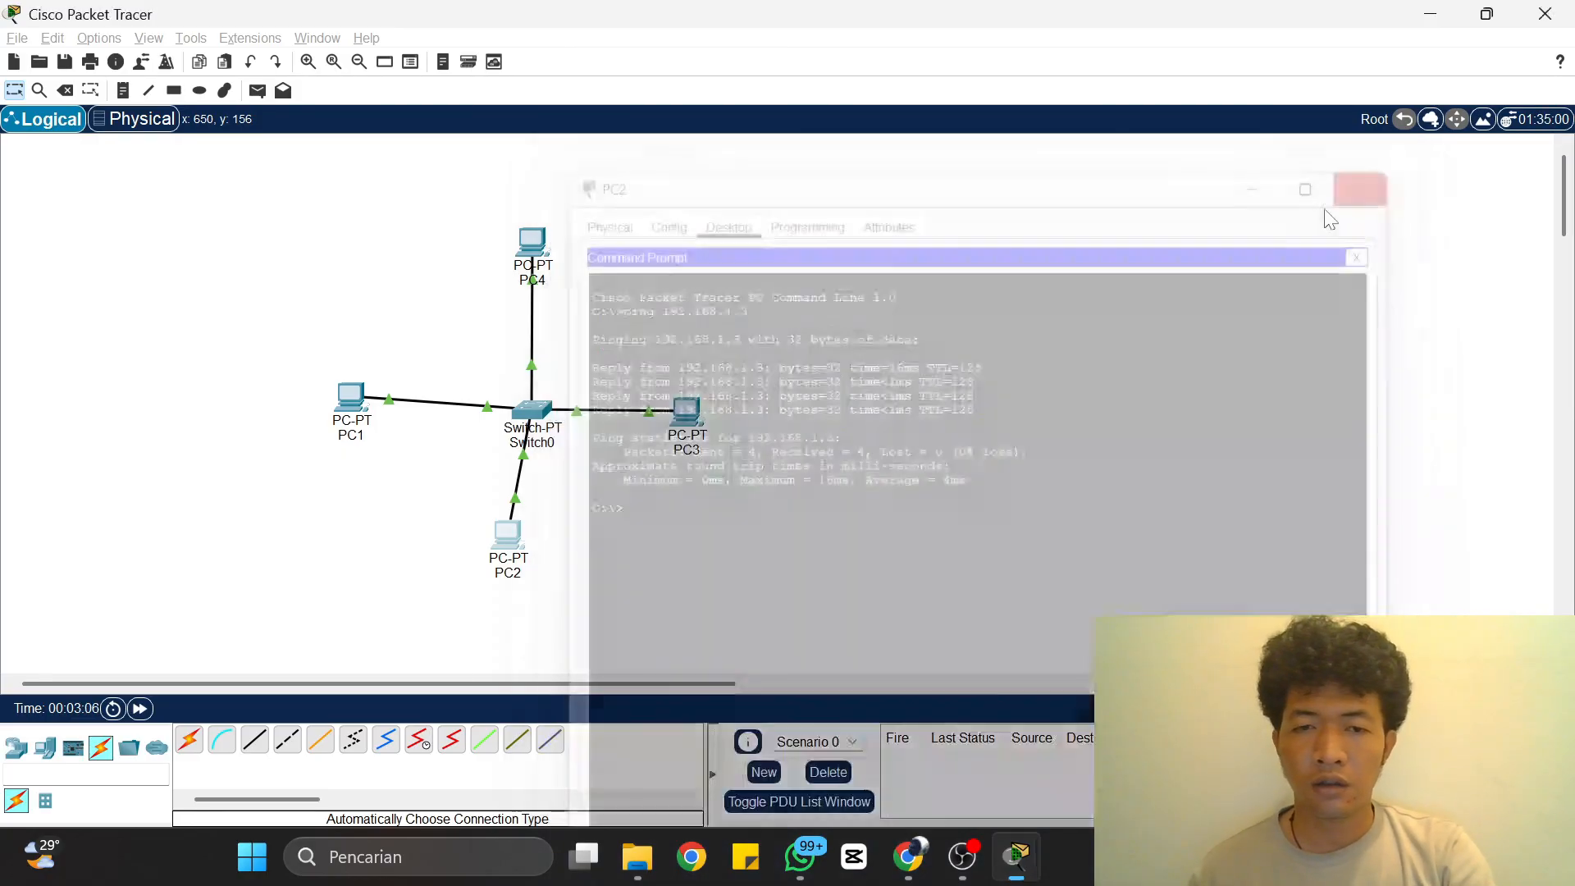
Step: Ping 192.168.1.4 from PC3's command prompt to test its connection to PC4, and close PC3's window
left_click(686, 412)
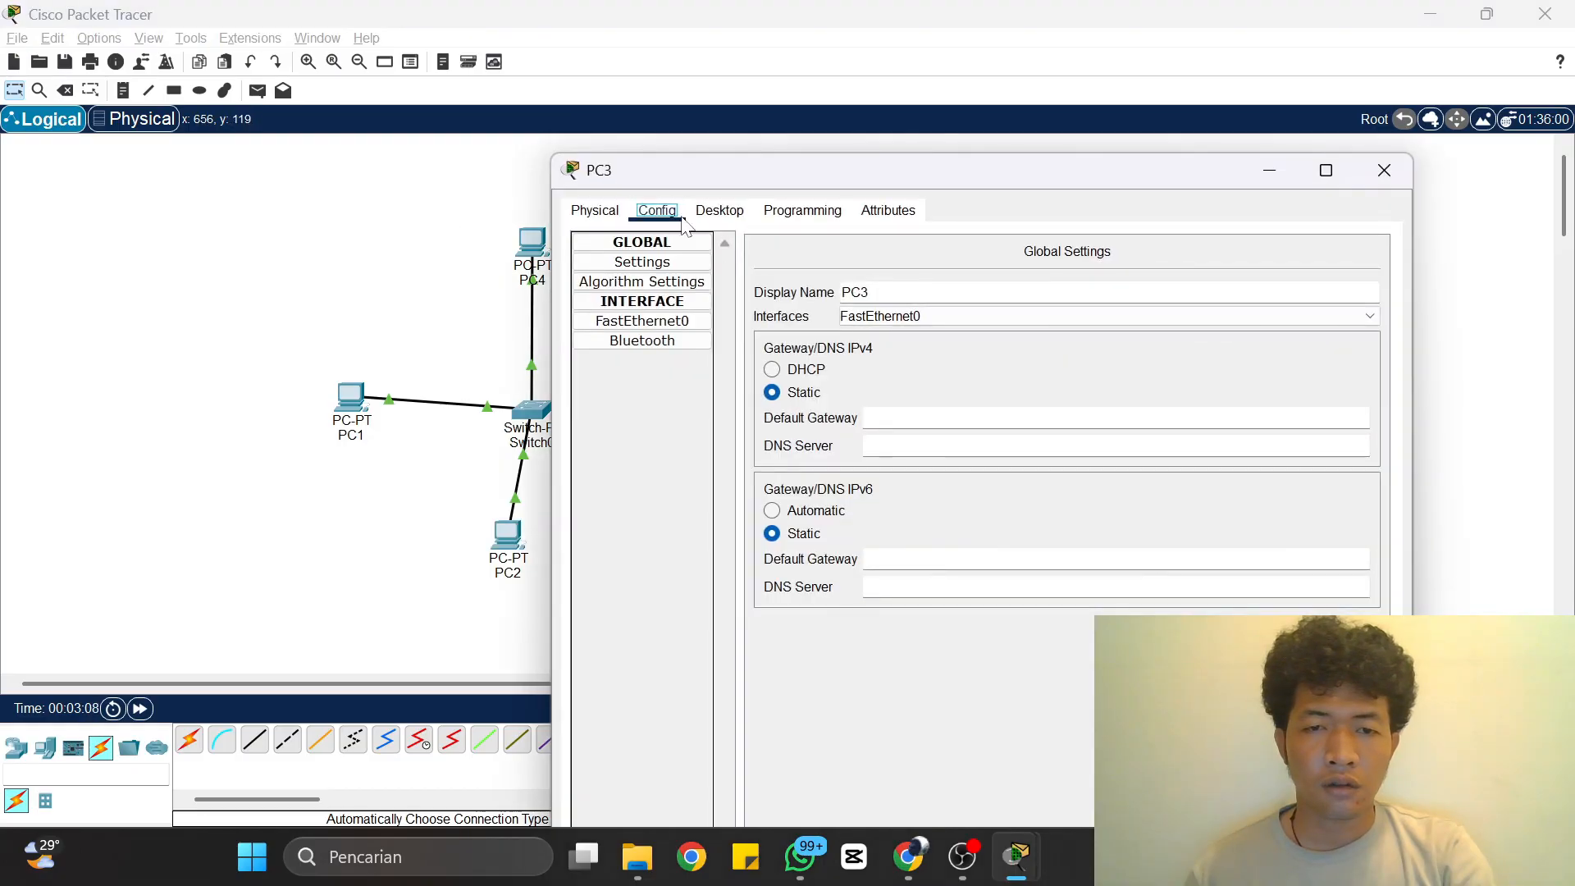
left_click(720, 210)
left_click(1146, 283)
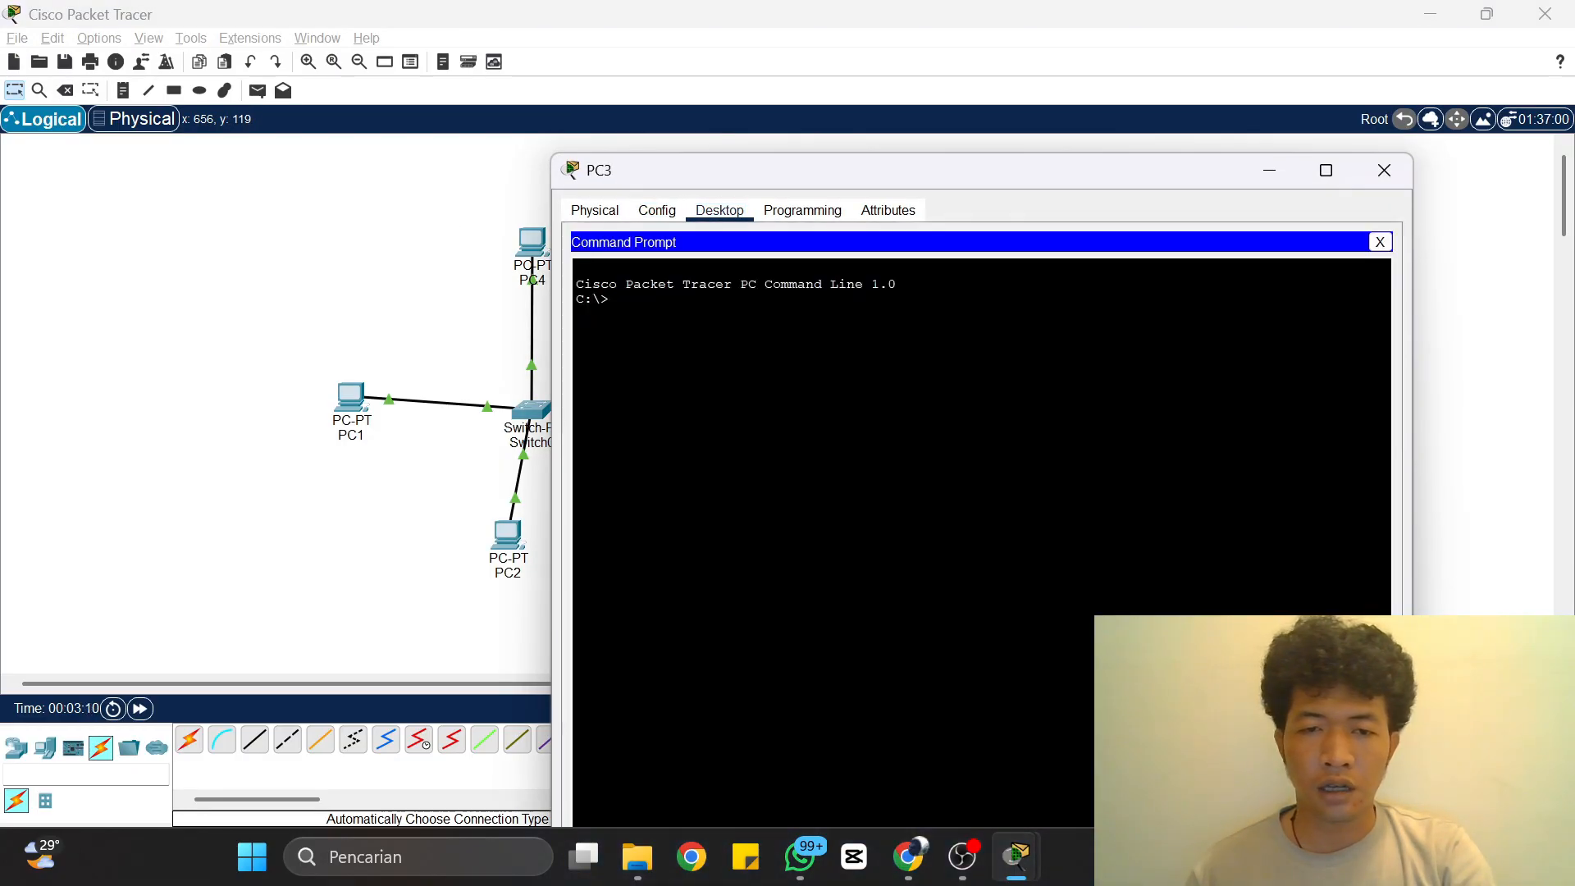
type("ping 192.168.1.4")
key("Return")
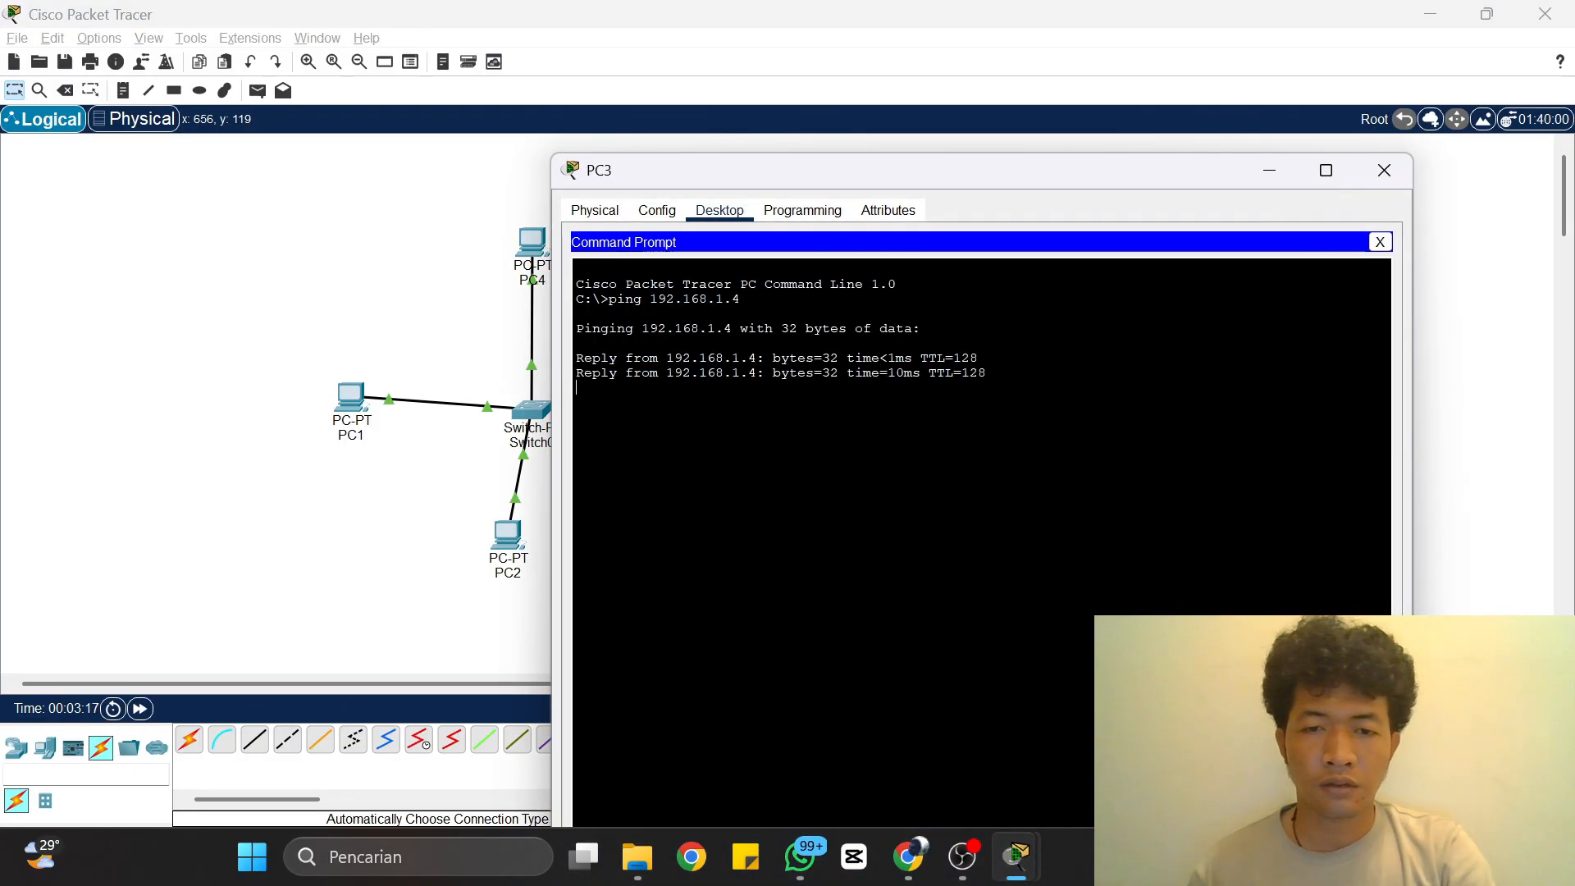
left_click(1383, 170)
Step: Ping 192.168.1.1 from PC4's command prompt to test its connection to PC1
left_click(531, 242)
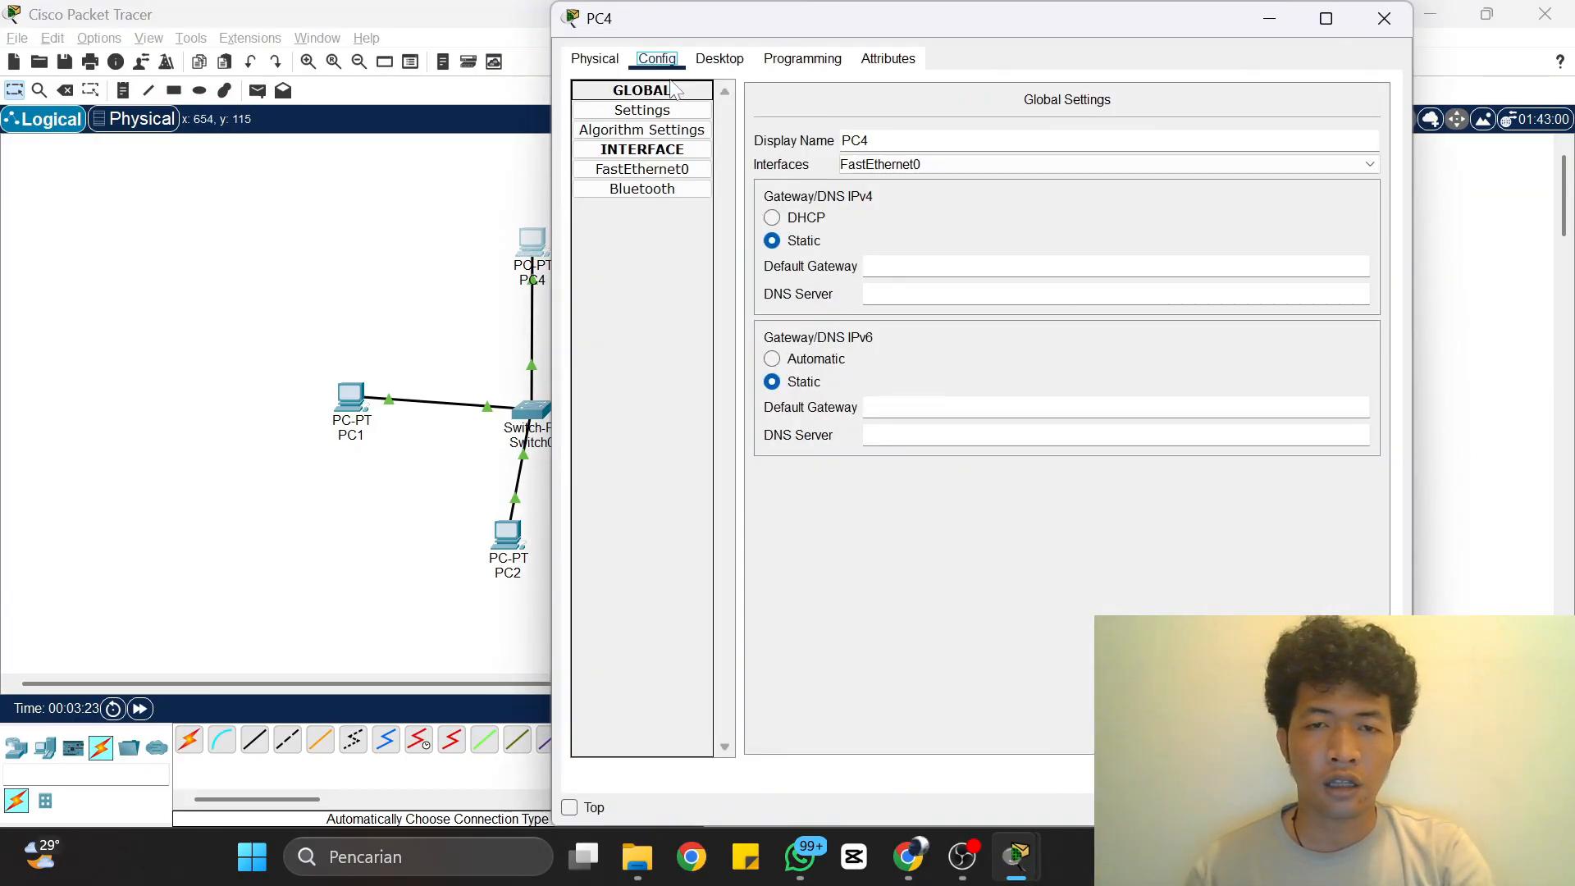
left_click(721, 60)
left_click(1117, 168)
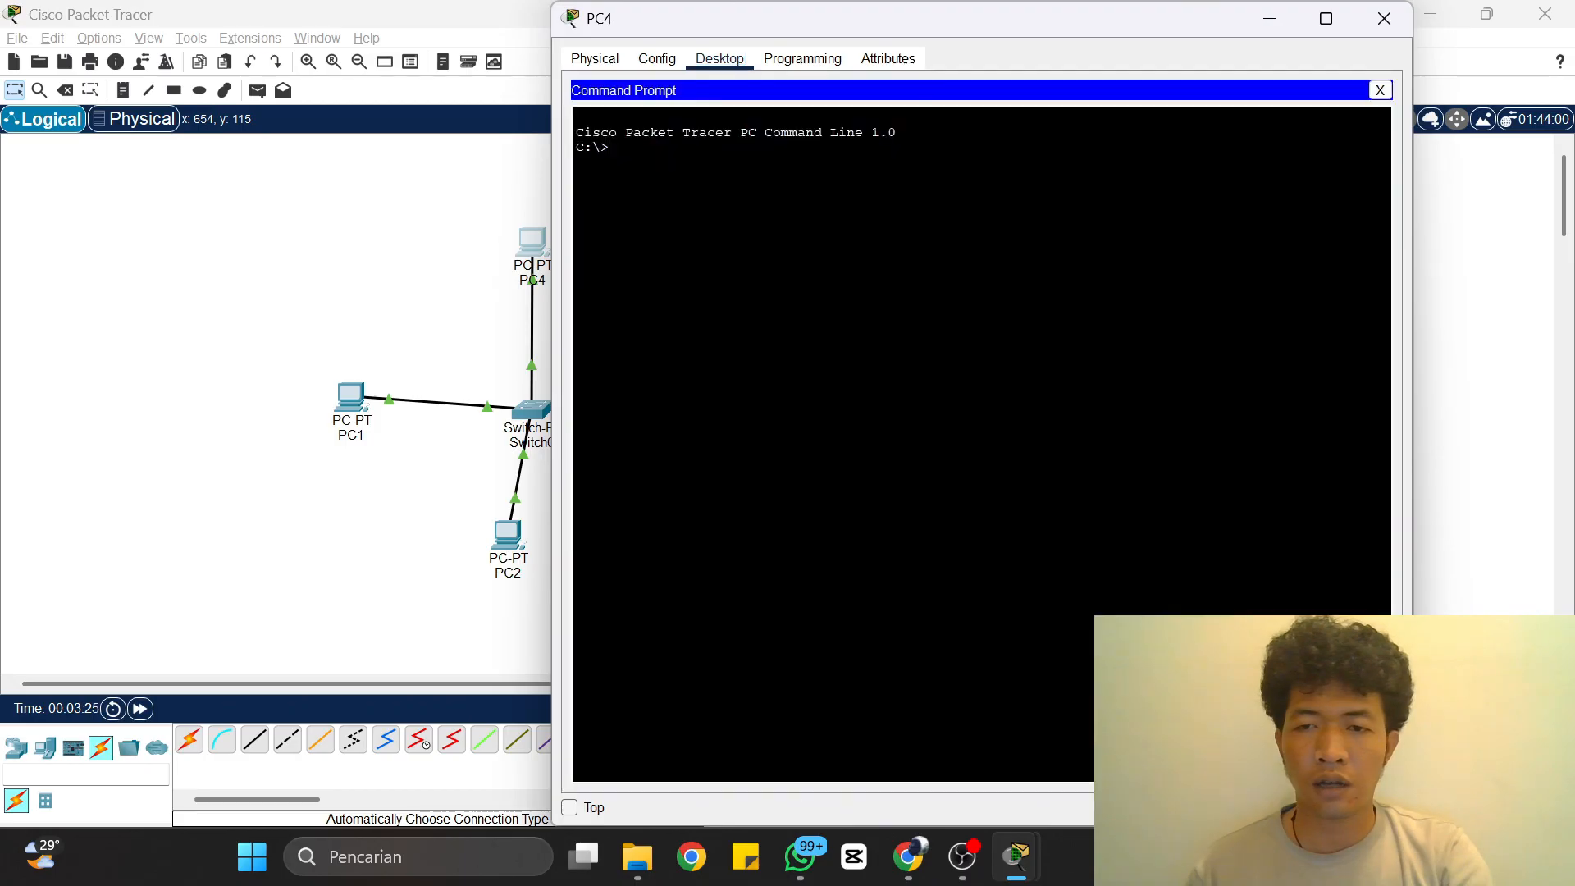
type("ping 192.168.1.1")
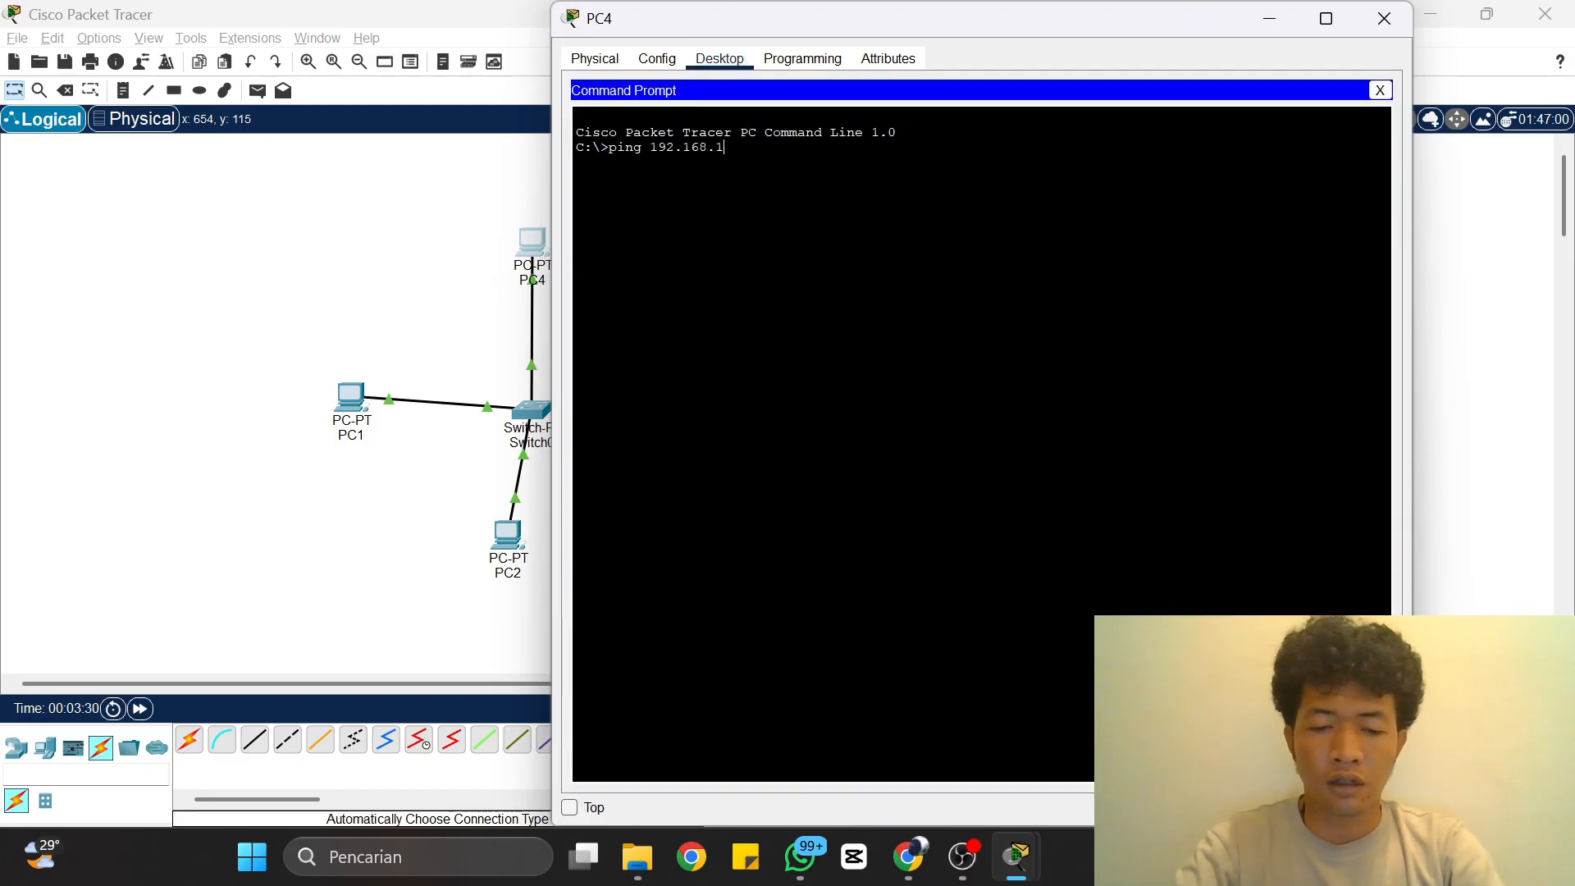
key("Return")
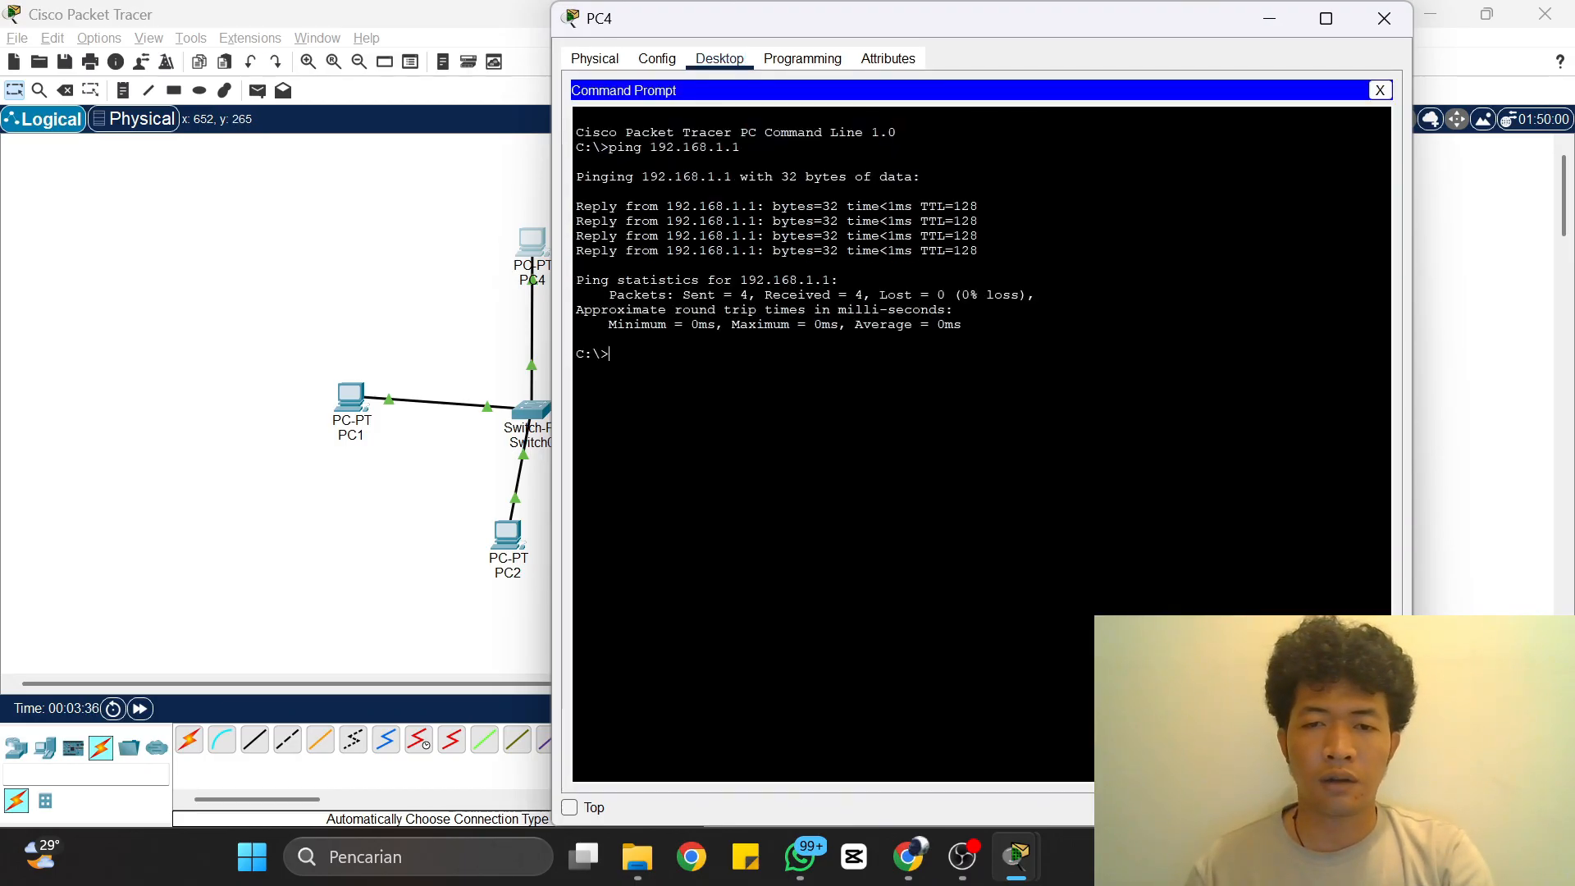
Step: Check the assignment's next task in Chrome and add a Server-PT to the Packet Tracer workspace above PC3
key("alt+Tab")
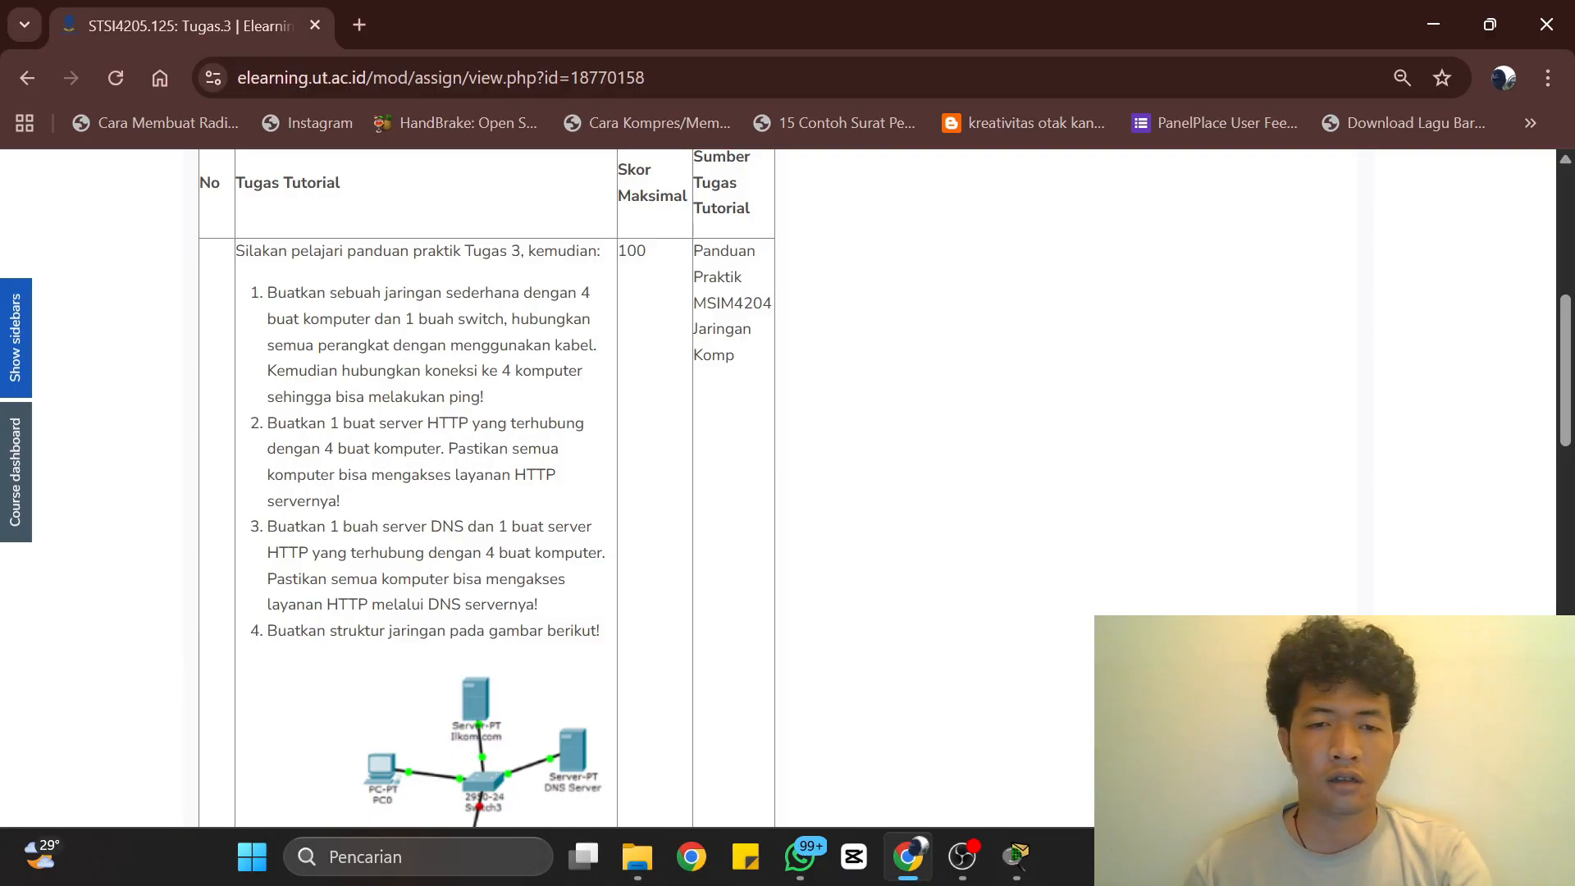
key("alt+Tab")
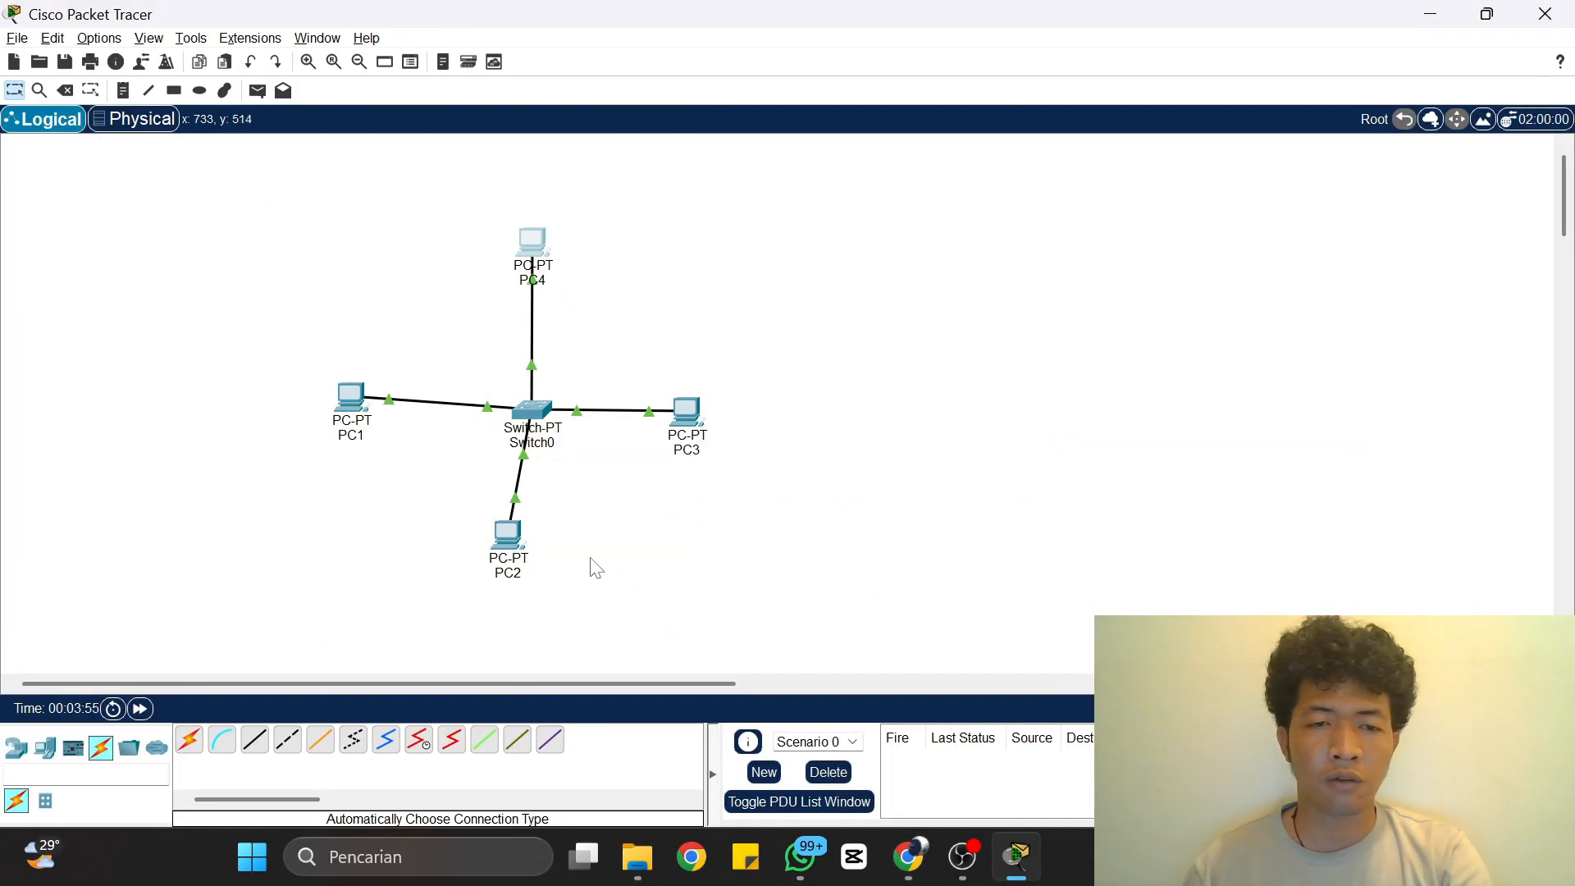
left_click(45, 748)
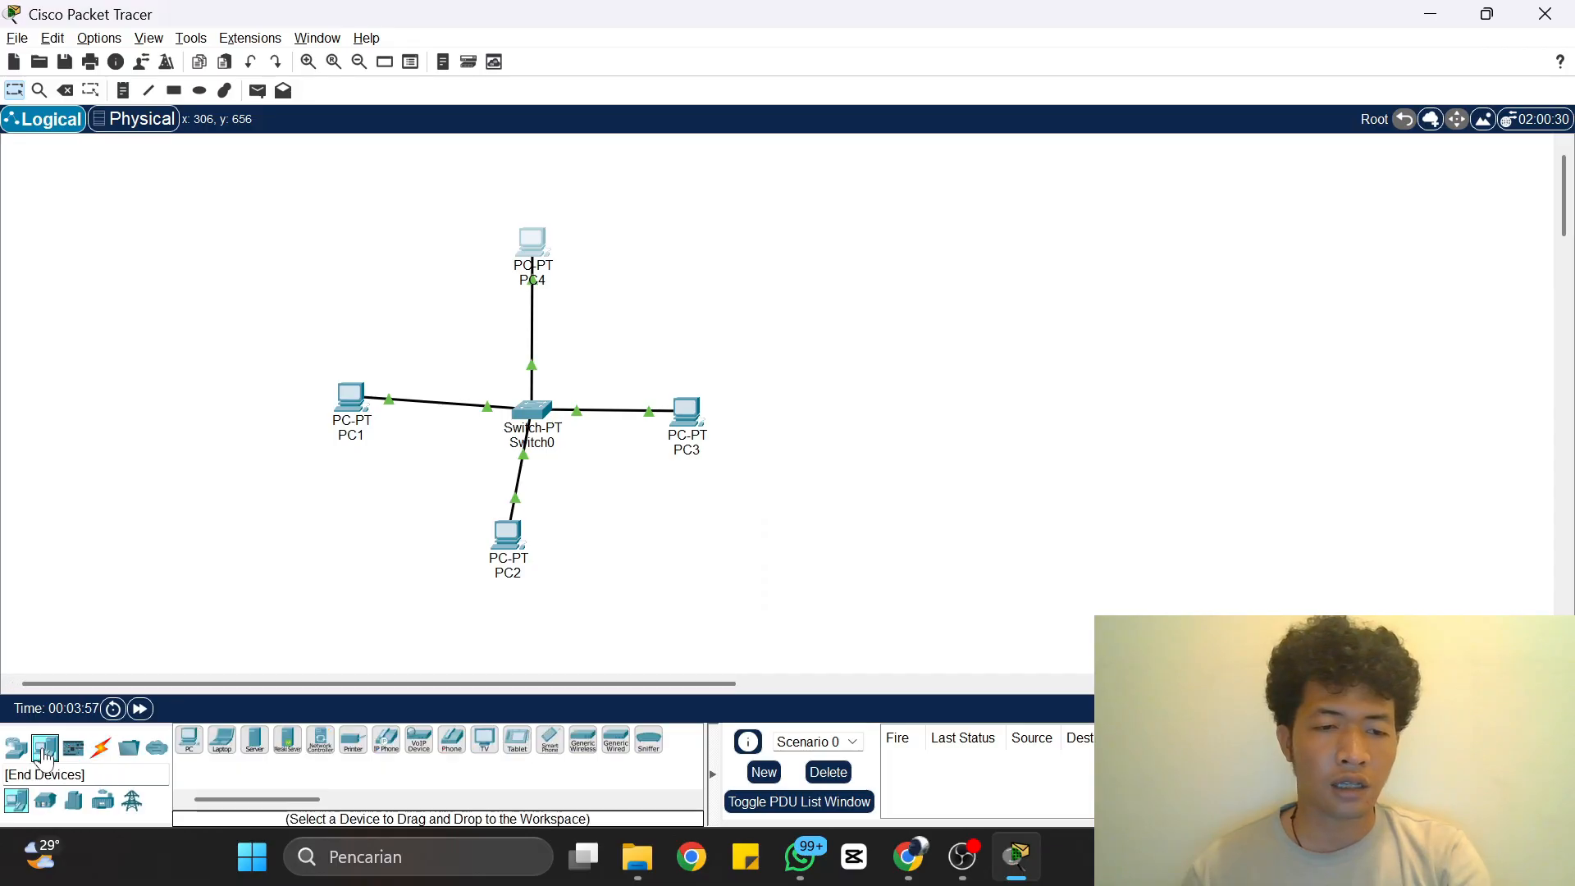
left_click(254, 739)
left_click(683, 275)
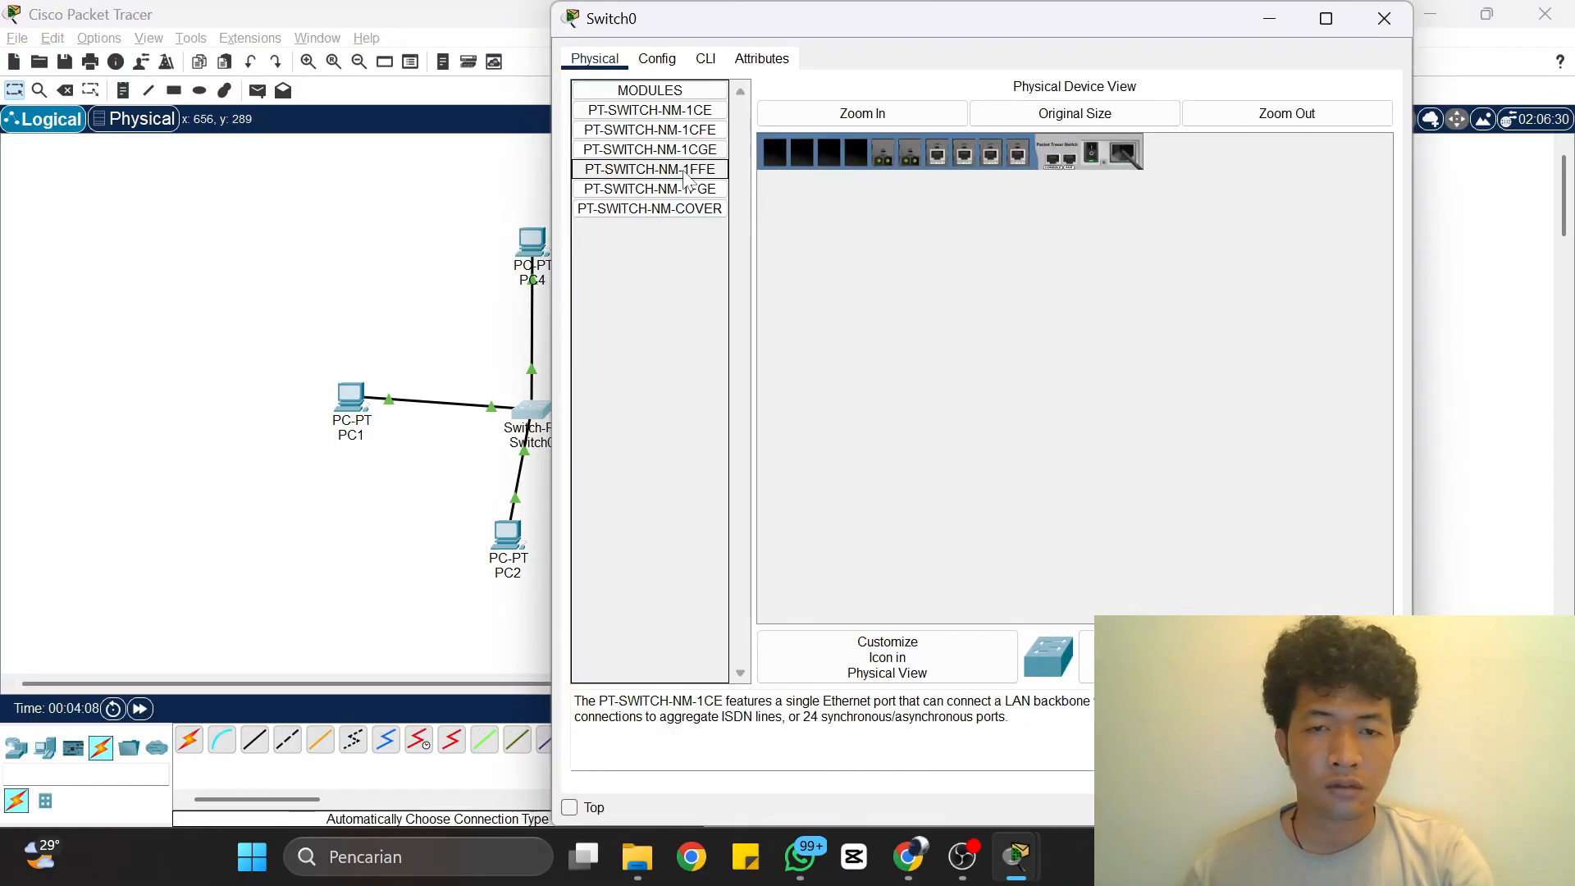
Step: Install a PT-SWITCH-NM-1CE module in an empty slot of Switch0 and cable the switch to Server0
left_click(685, 169)
left_click_drag(684, 169, 860, 152)
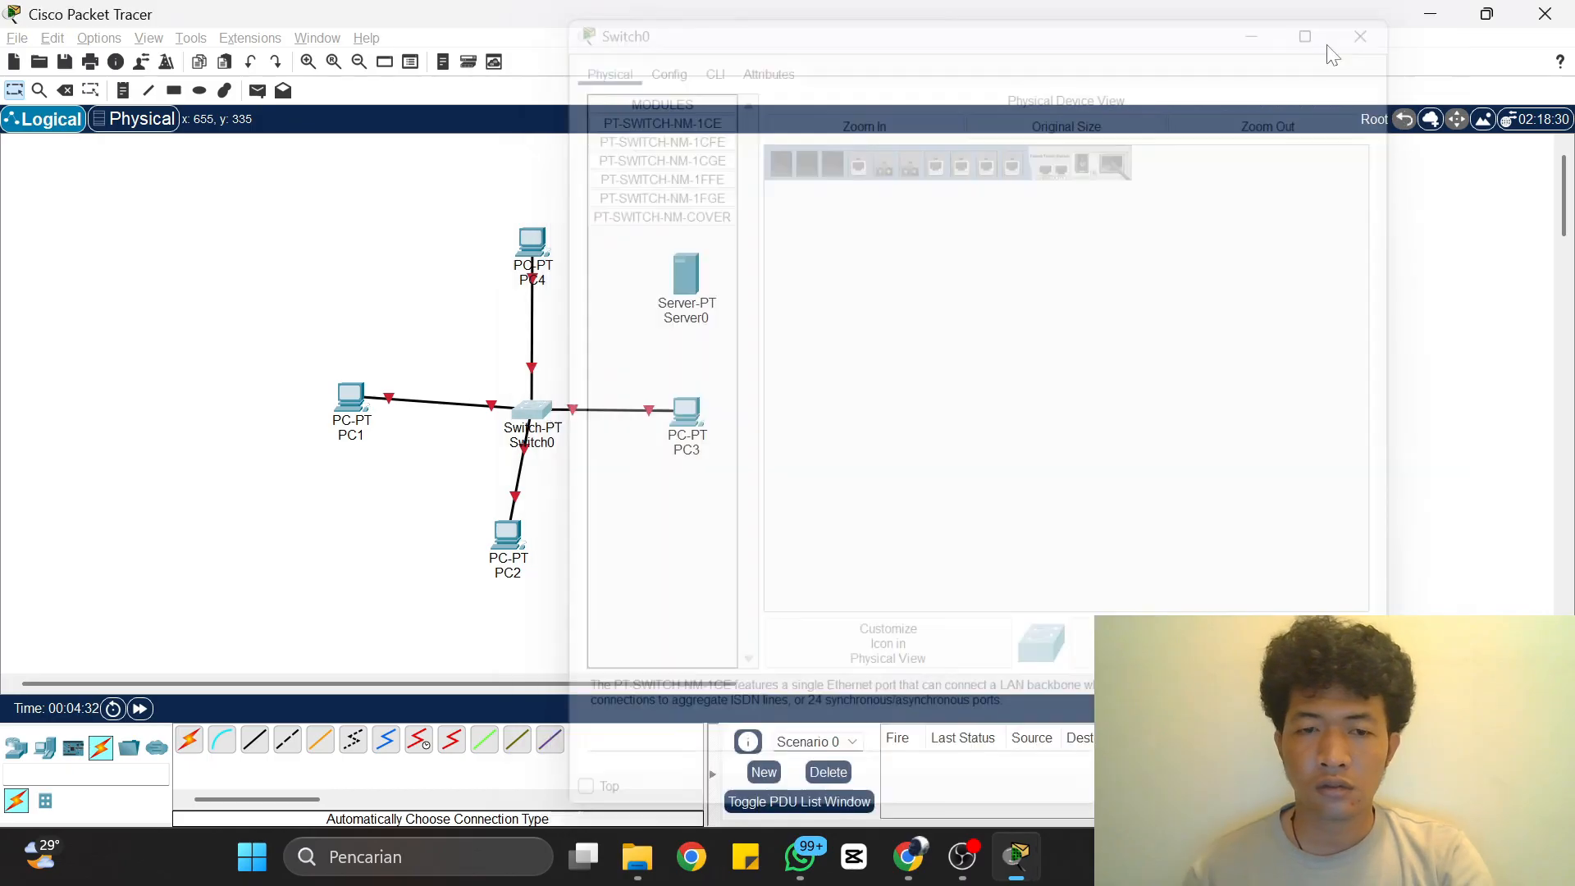
left_click(532, 407)
left_click(685, 274)
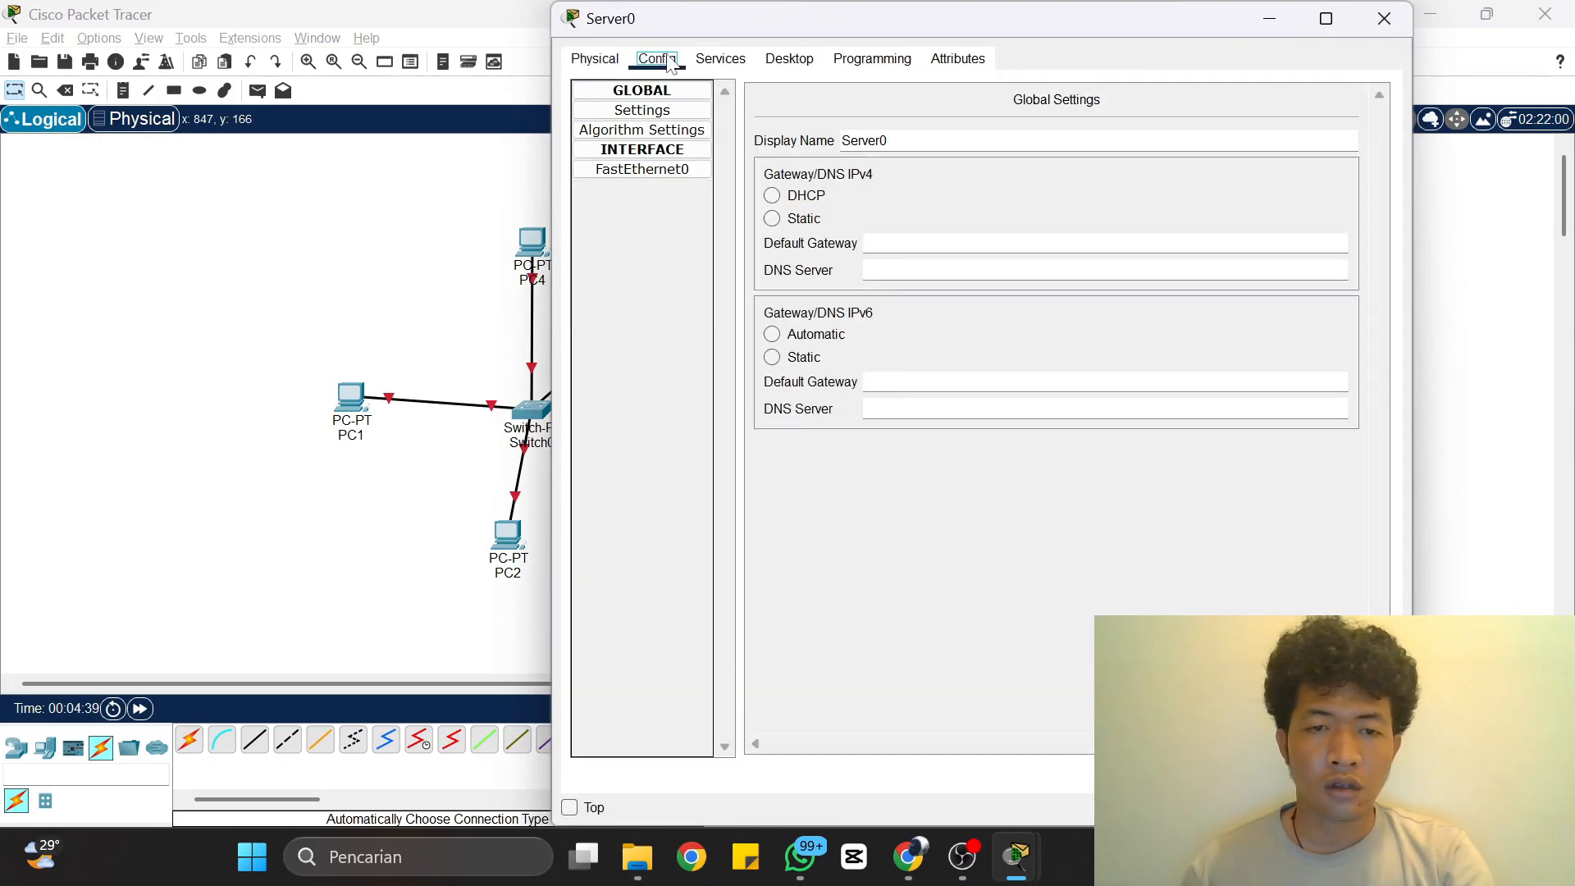
Step: Give Server0's FastEthernet0 interface the static IPv4 address 192.168.1.5
left_click(660, 151)
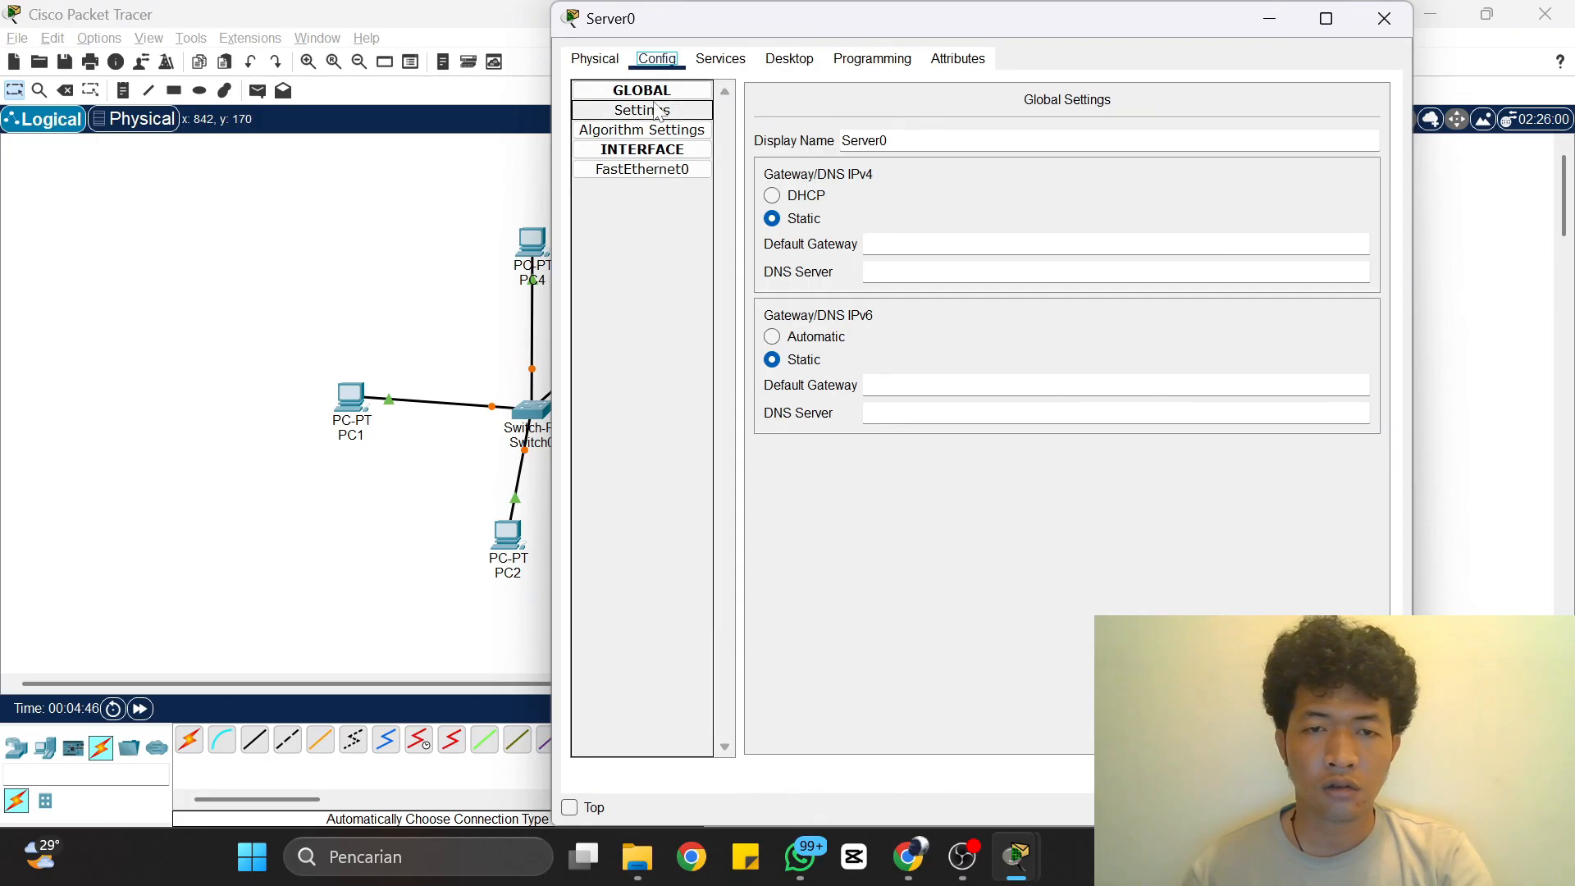
left_click(642, 169)
type("192.")
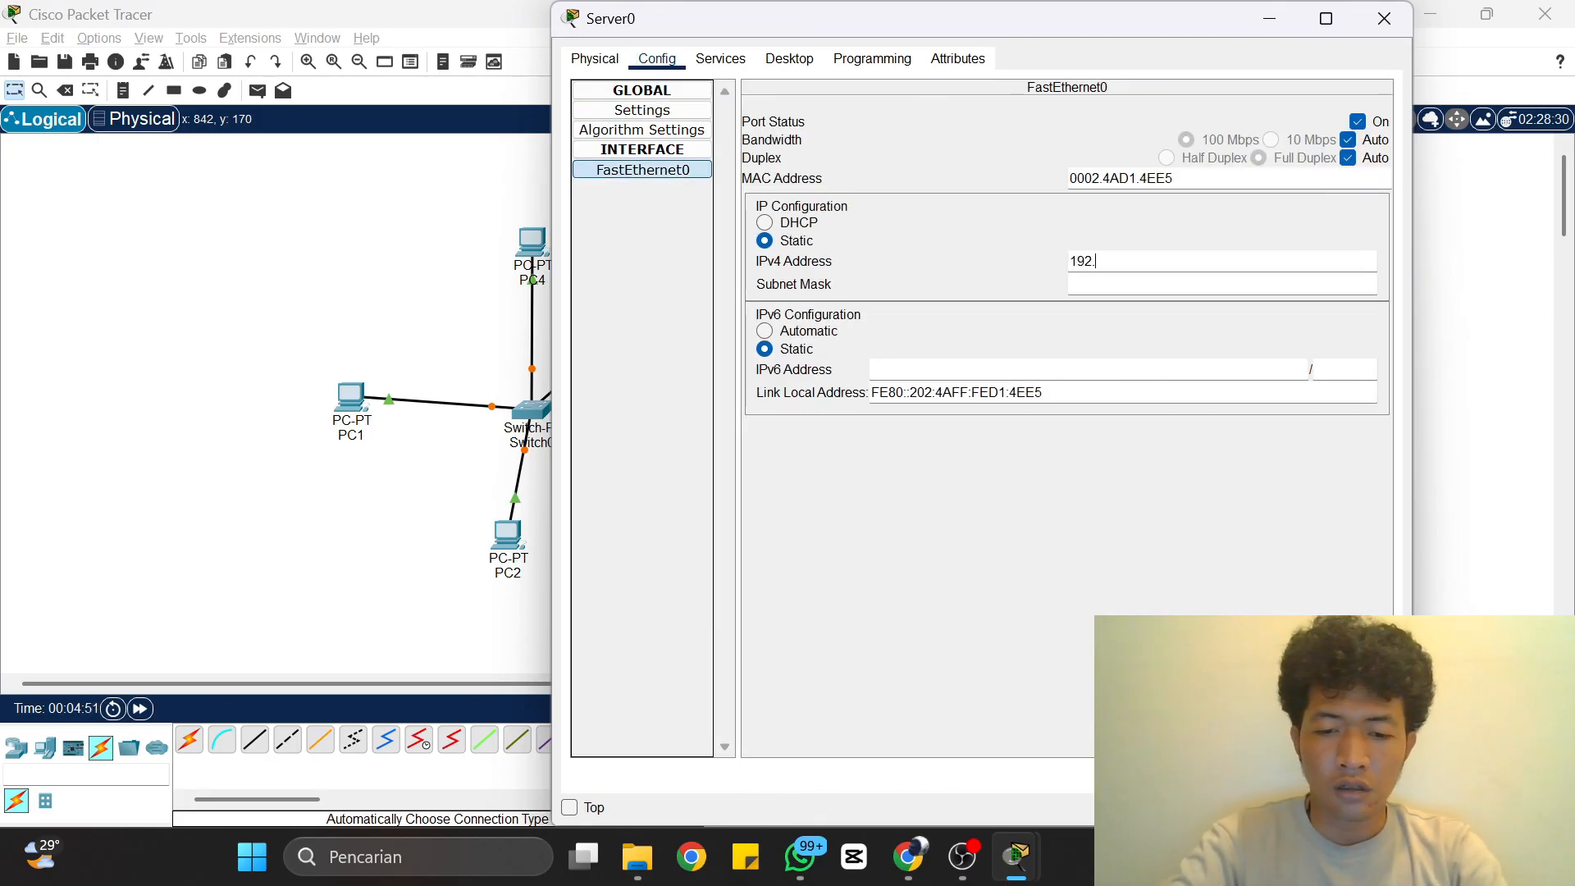
type("168.1.5")
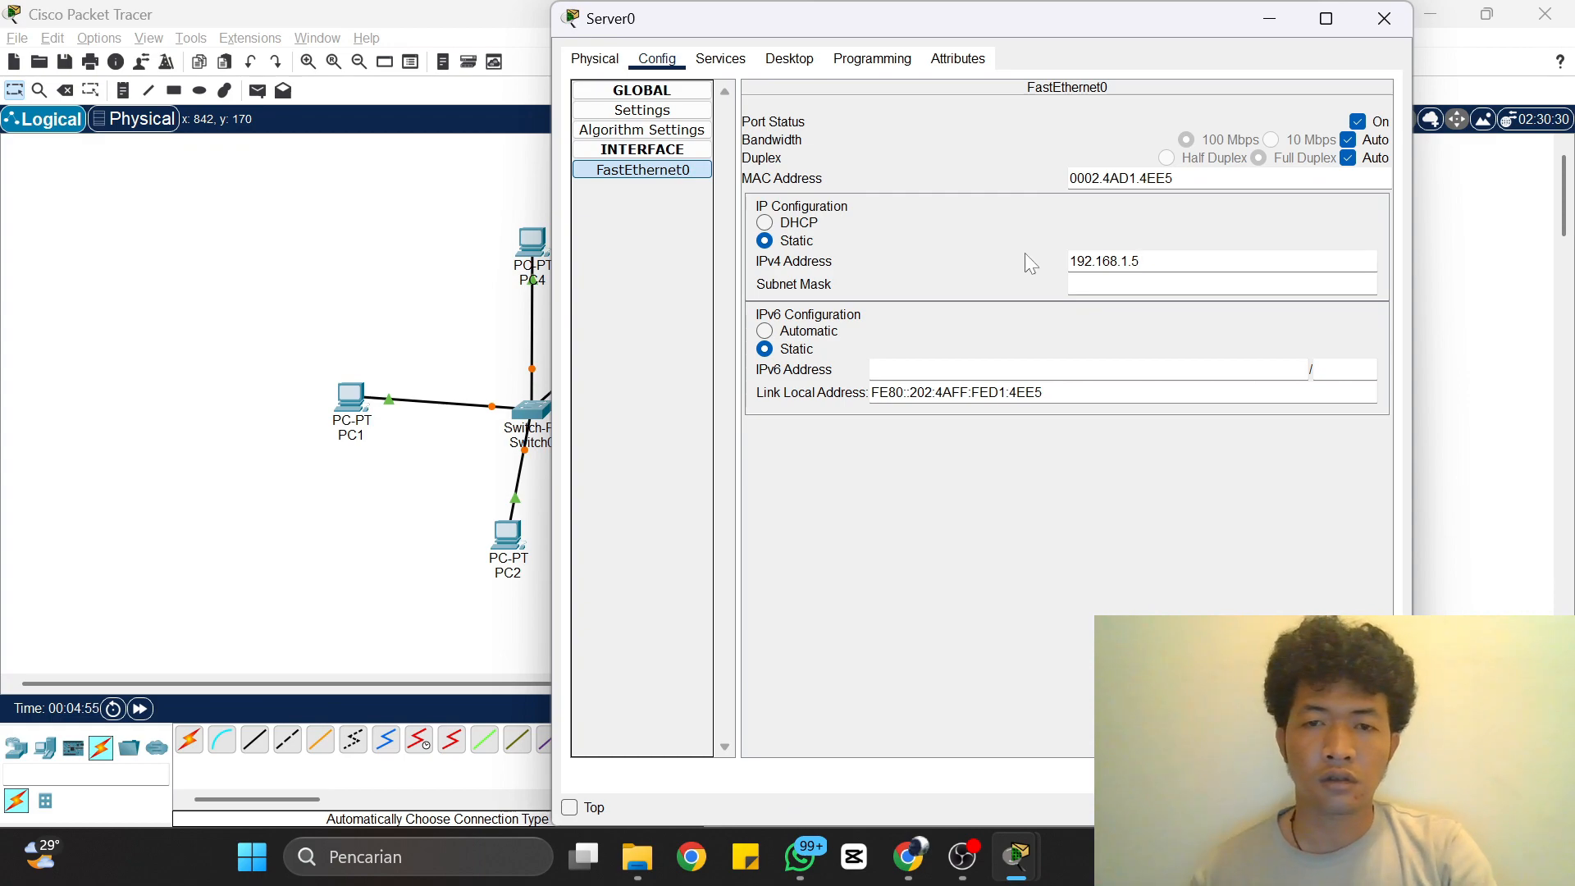
Step: Replace the welcome text in Server0's HTTP file index.html with "Tugas 3 Jaringan Komputer" and save it, overwriting the existing file
left_click(722, 59)
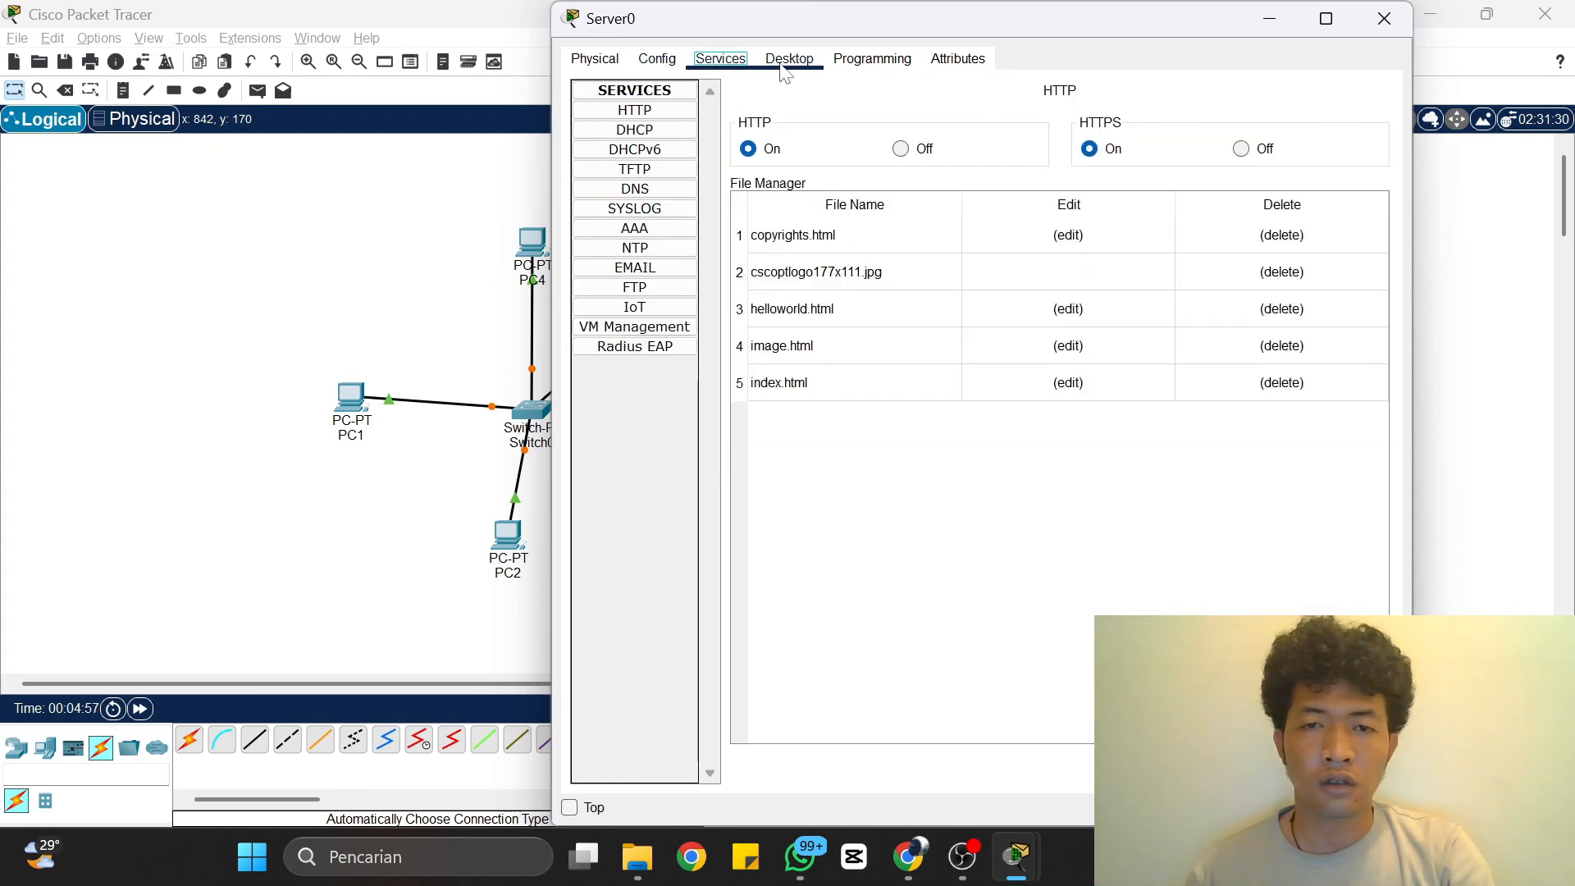
left_click(1056, 383)
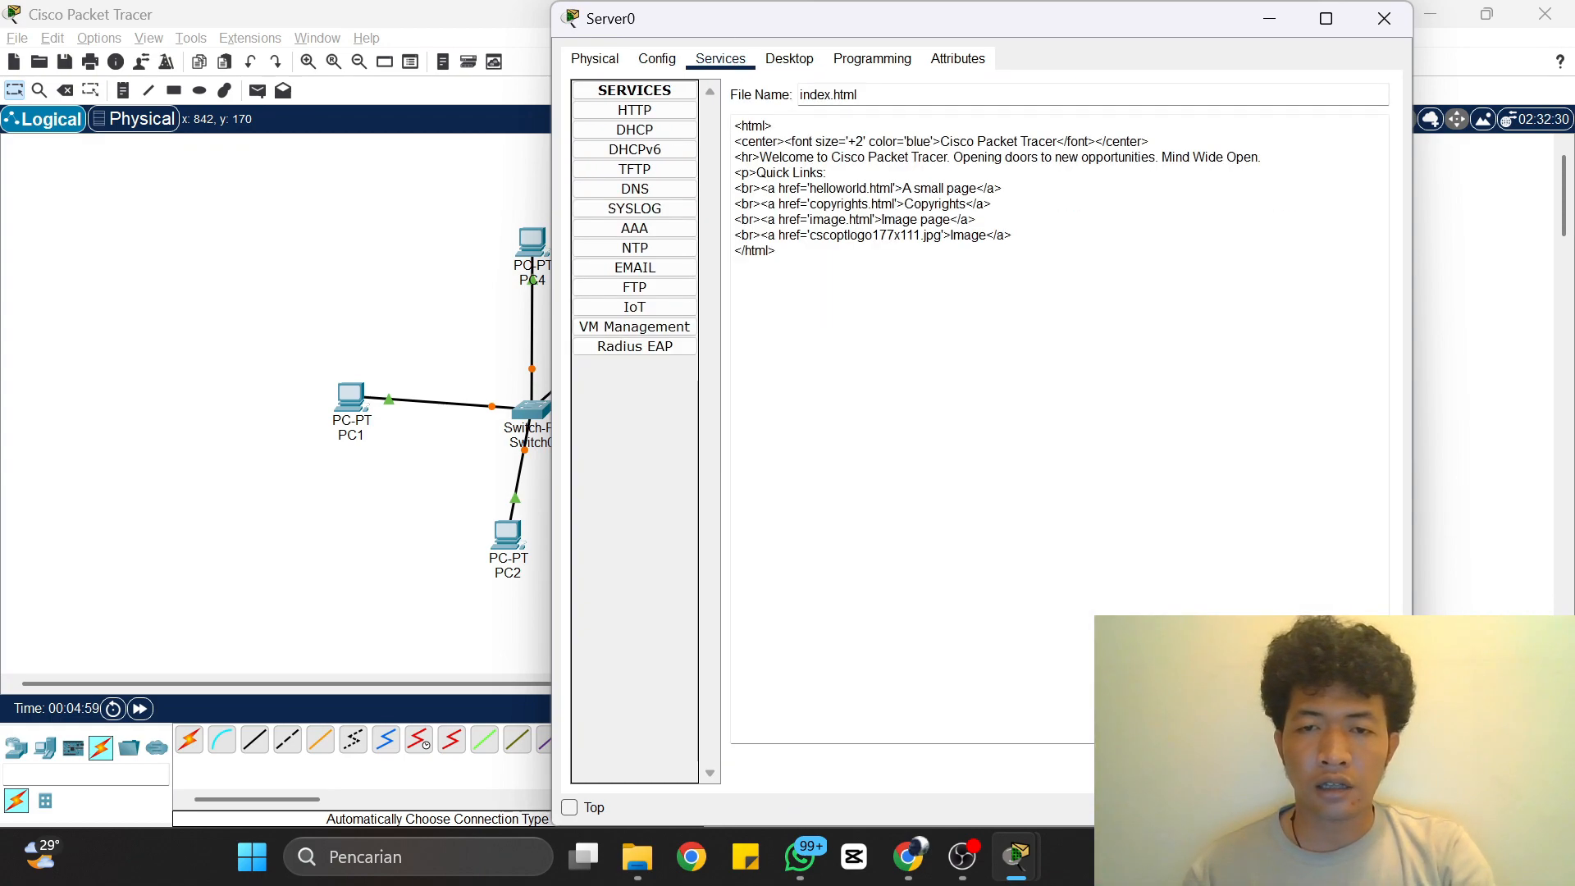
left_click_drag(1261, 156, 779, 157)
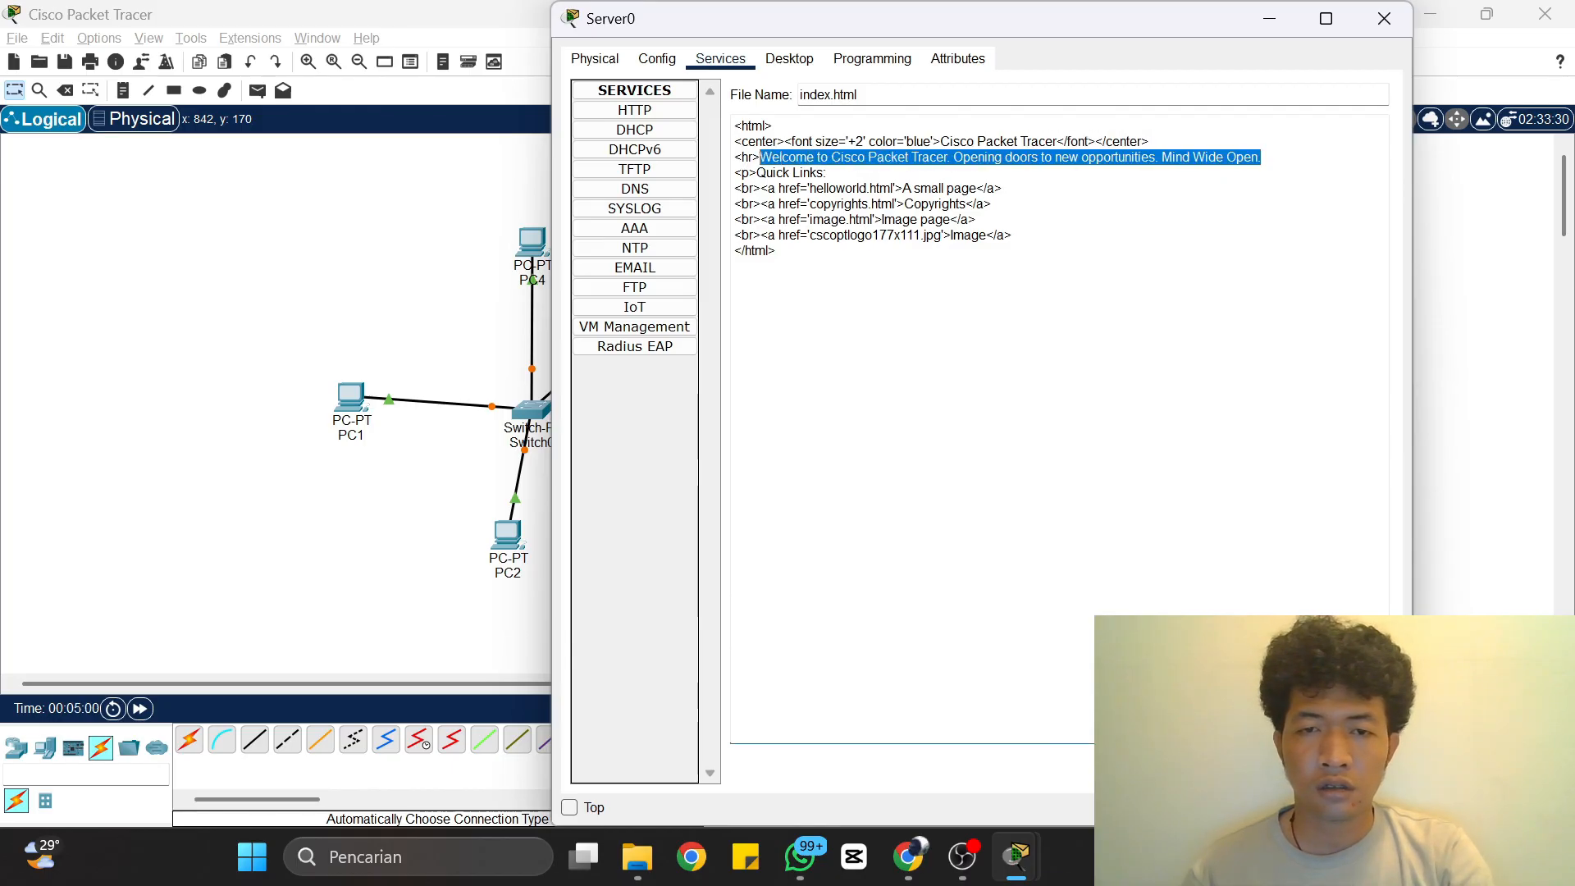
key("BackSpace")
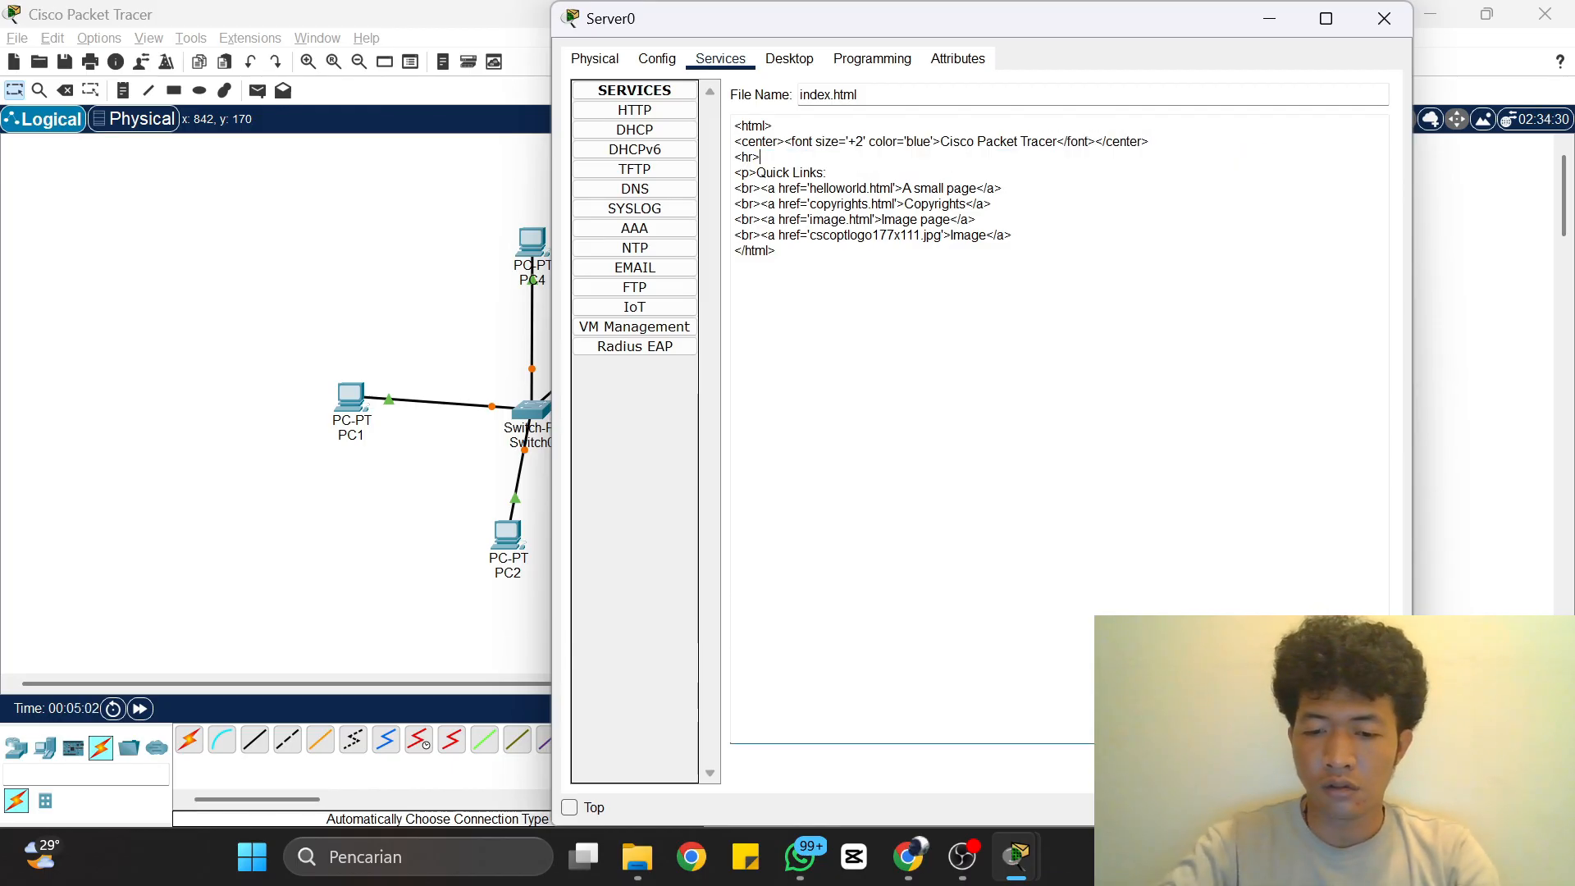
type("Tugas 3 Jaringan")
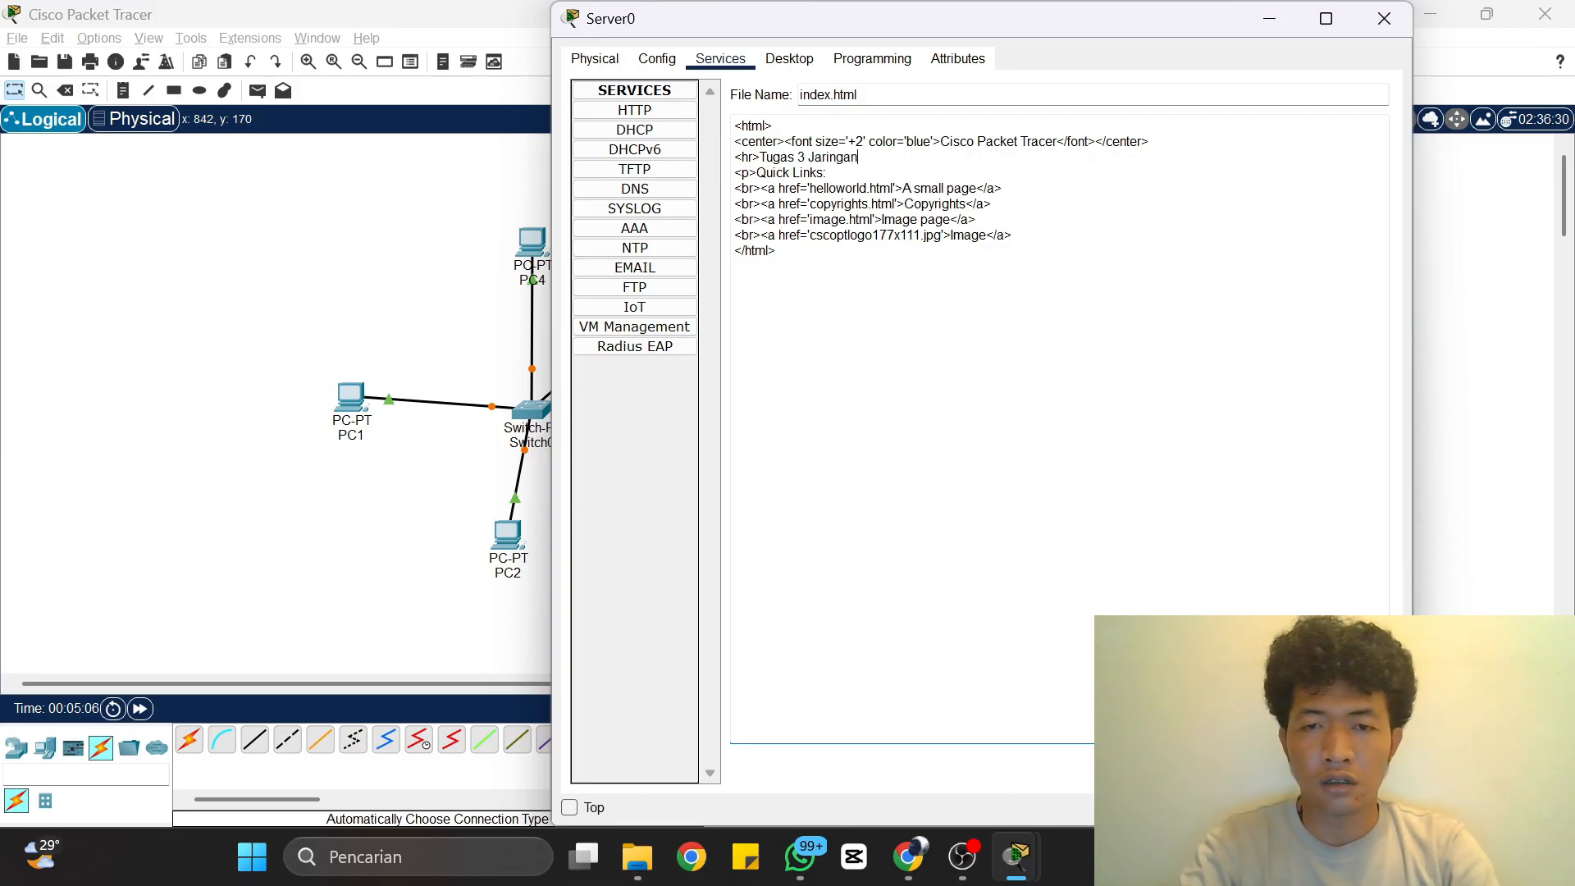
type(" Komputer")
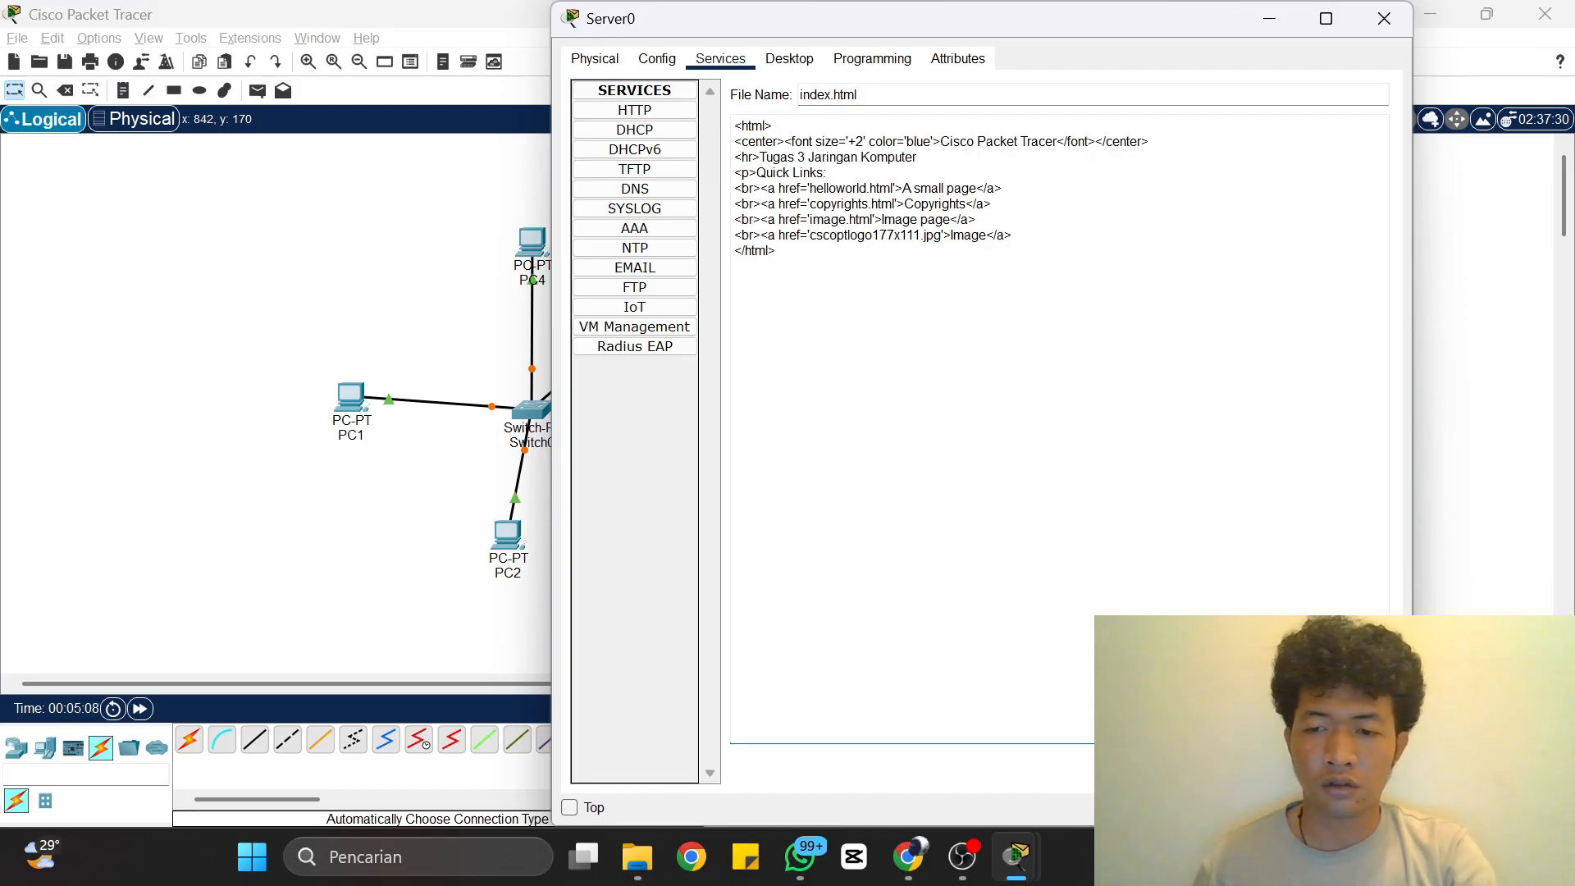
left_click(1339, 768)
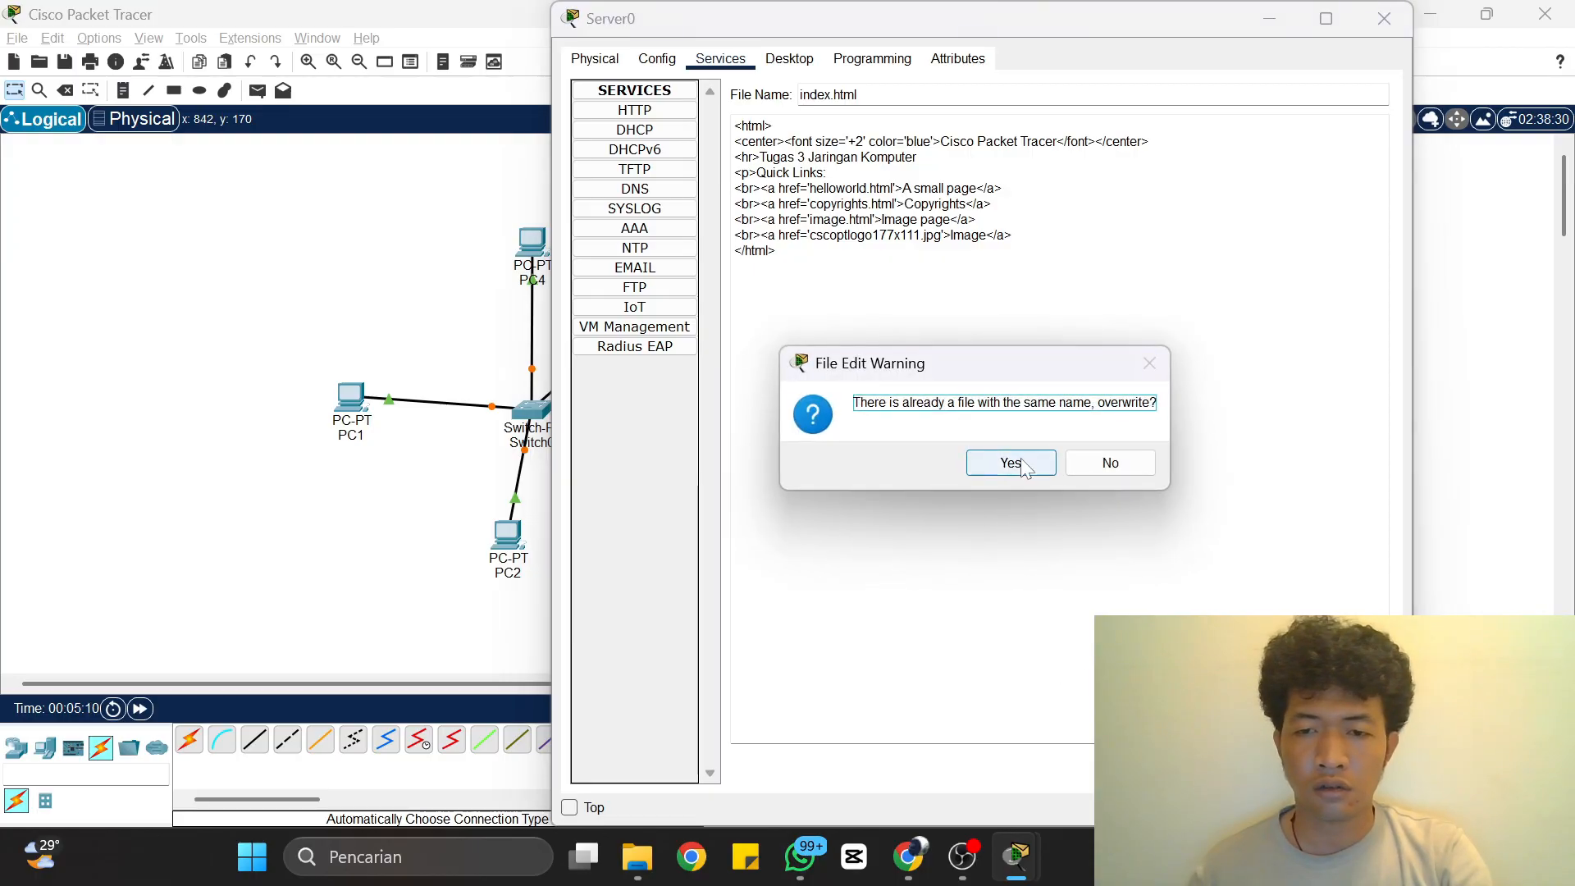
left_click(1013, 464)
left_click(1384, 24)
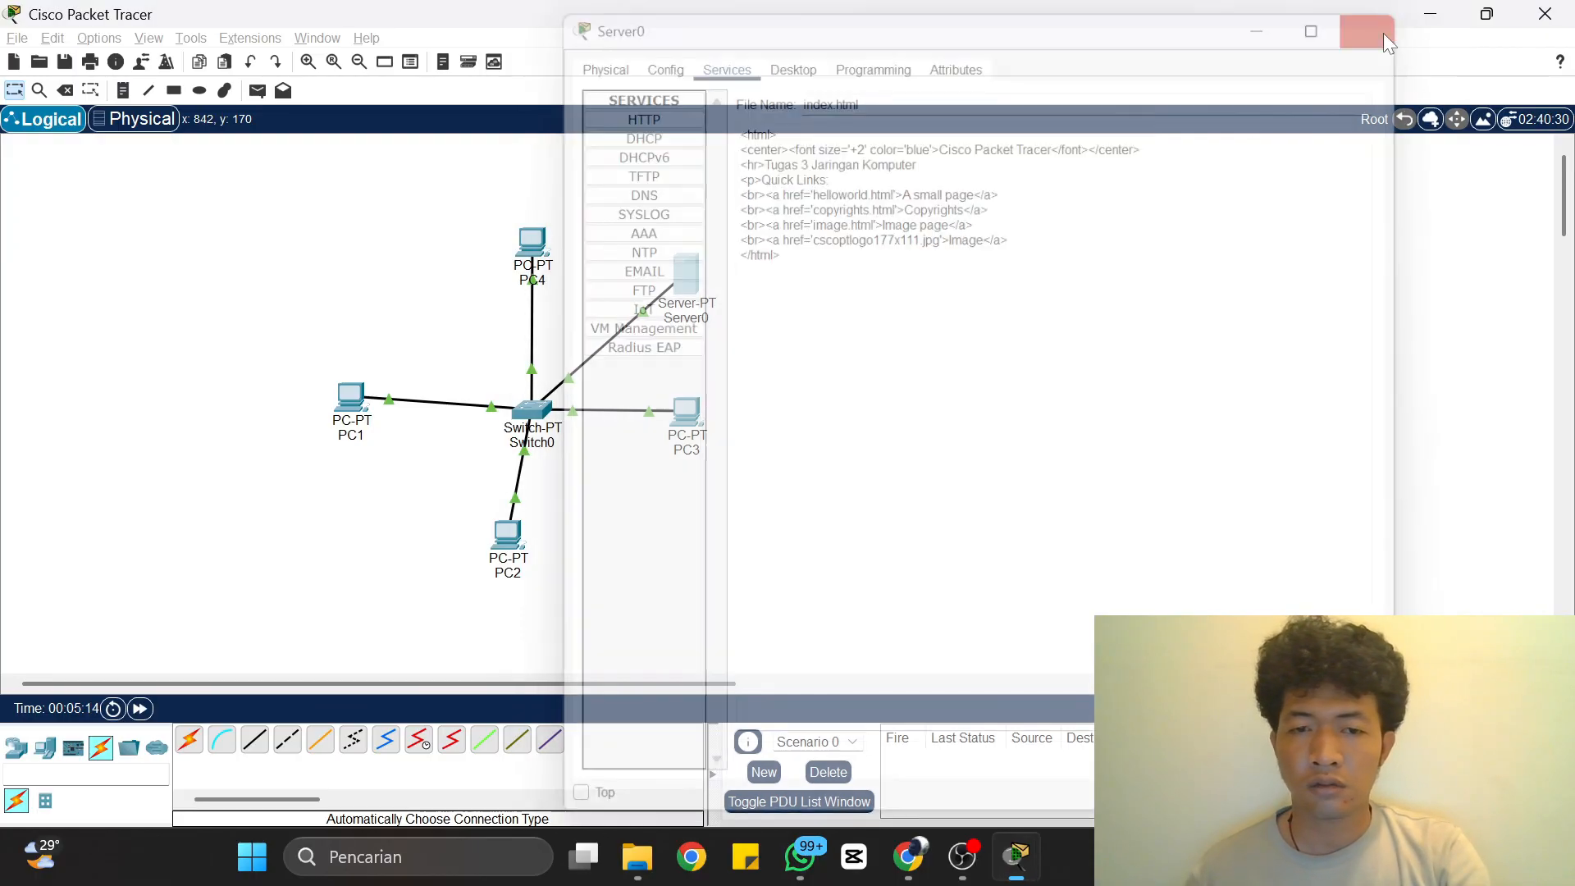
Step: Load 192.168.1.5 in PC1's web browser and check the "Tugas 3 Jaringan Komputer" text on the page
left_click(351, 401)
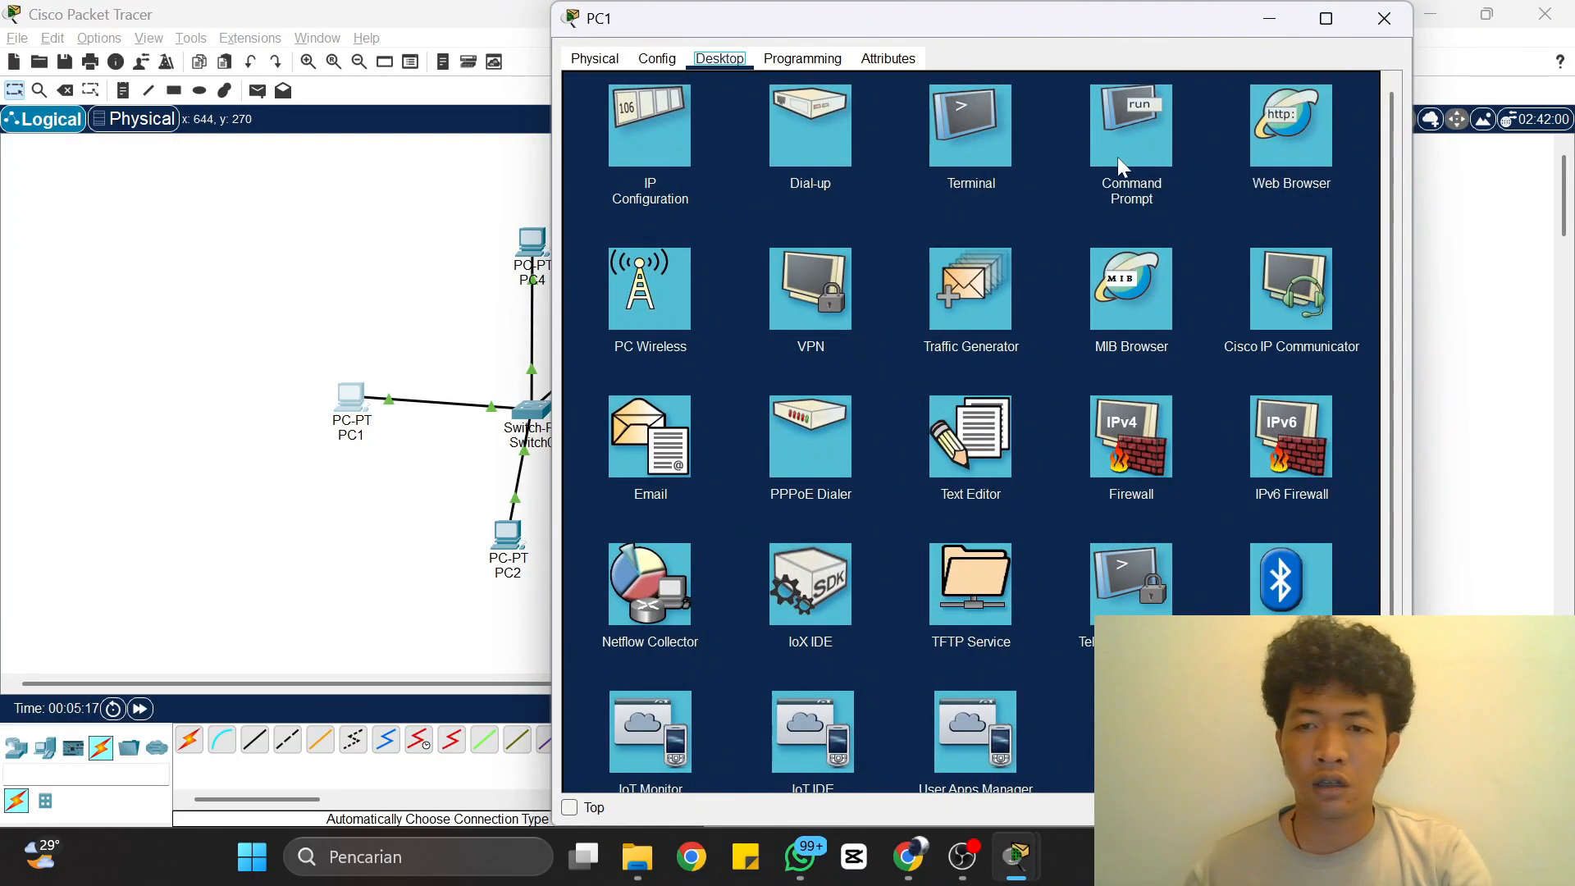
left_click(1291, 139)
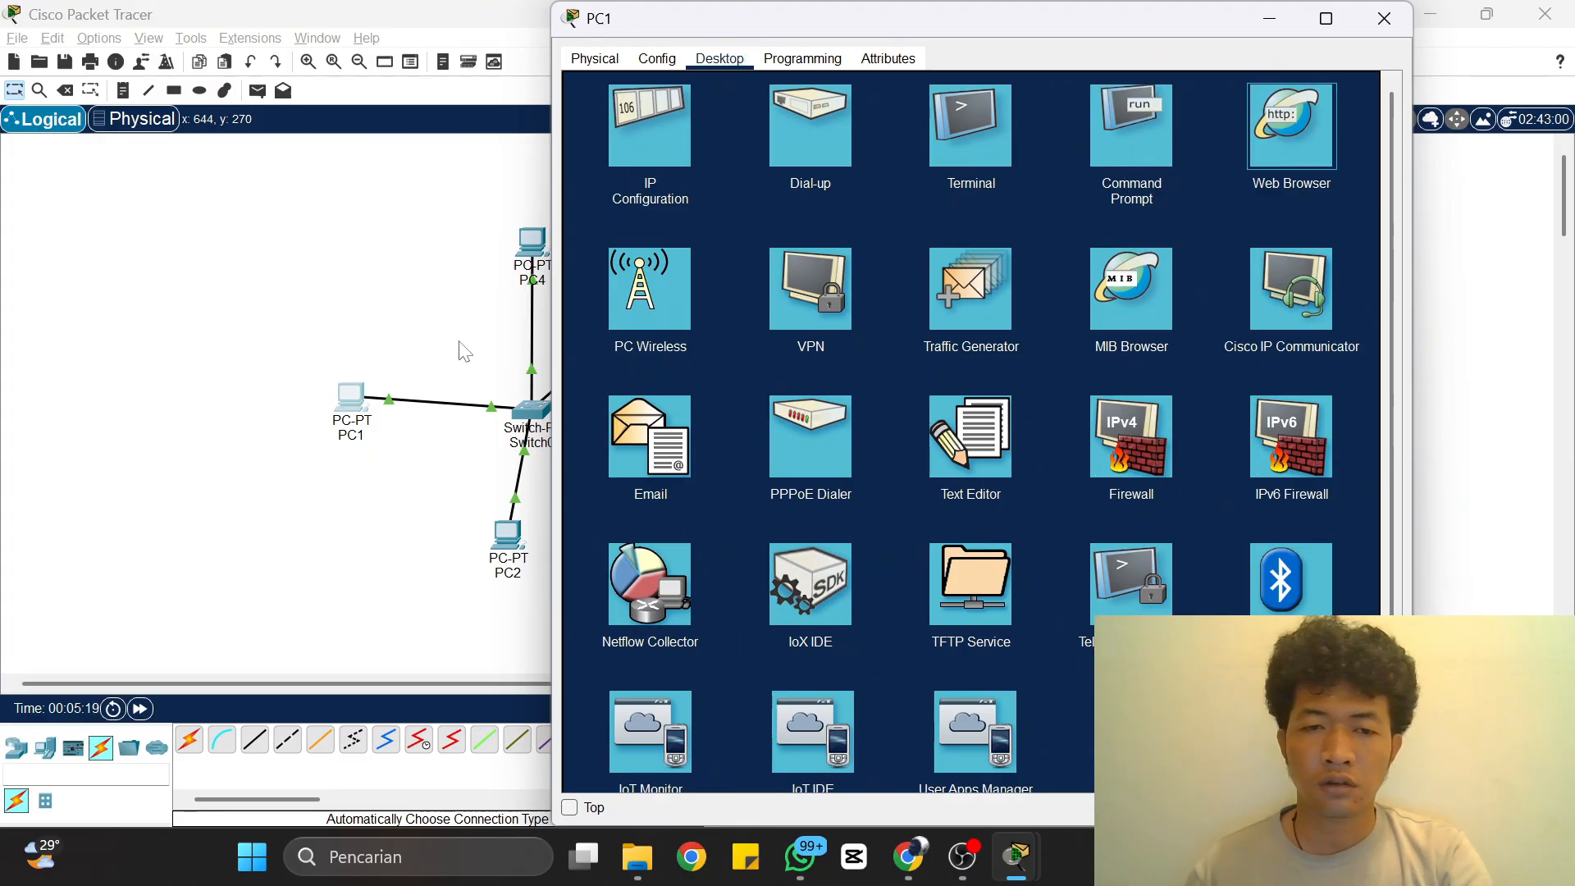
type("192")
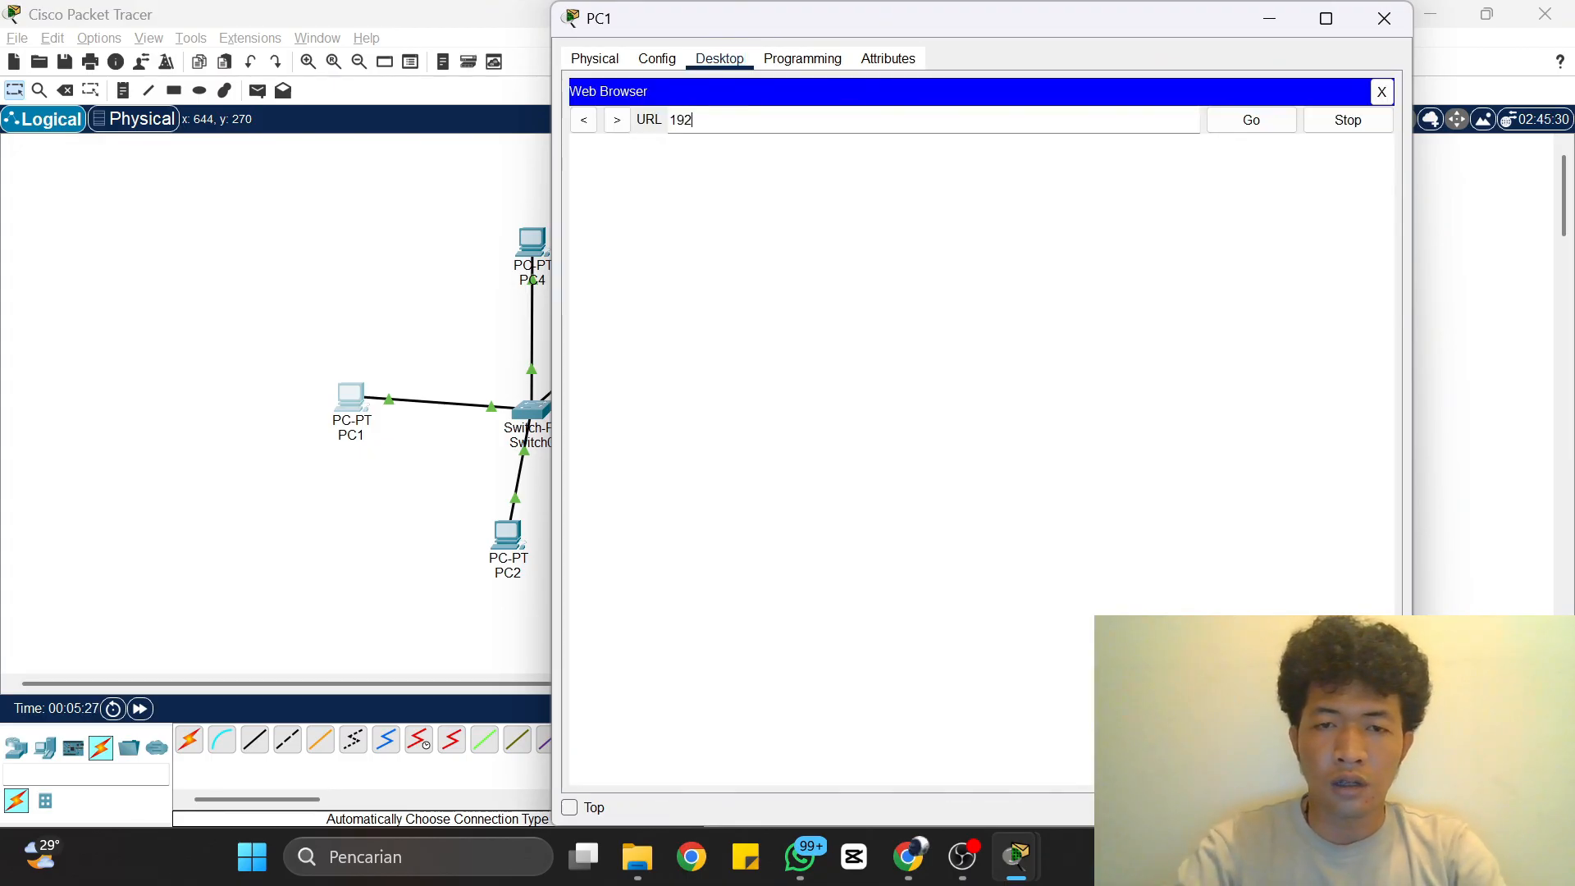
type(".168.1")
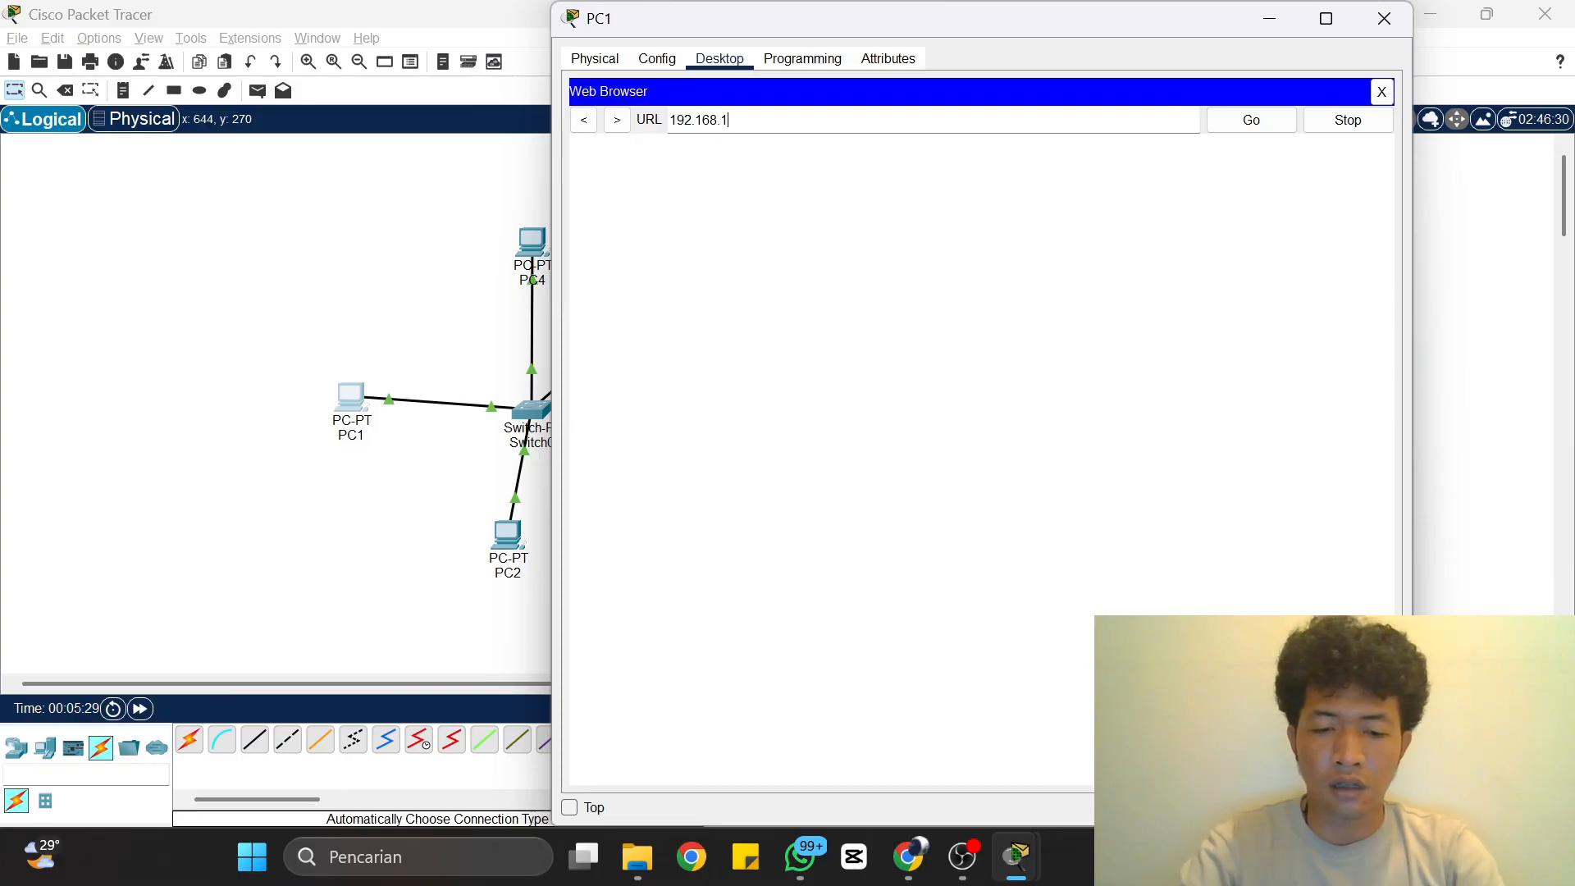
type(".")
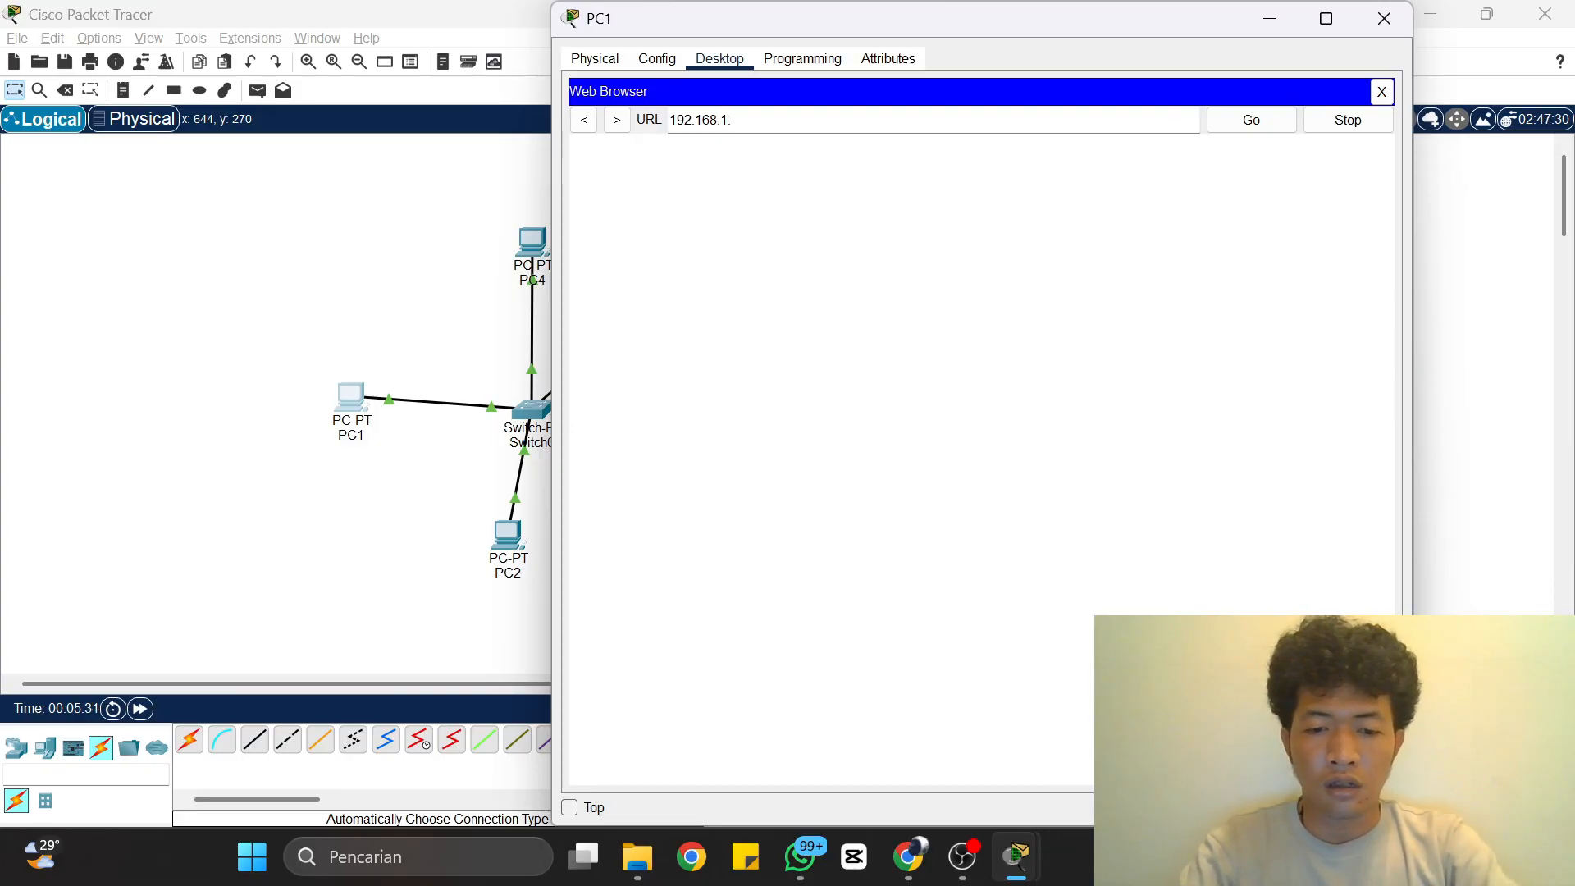
type("5")
key("Return")
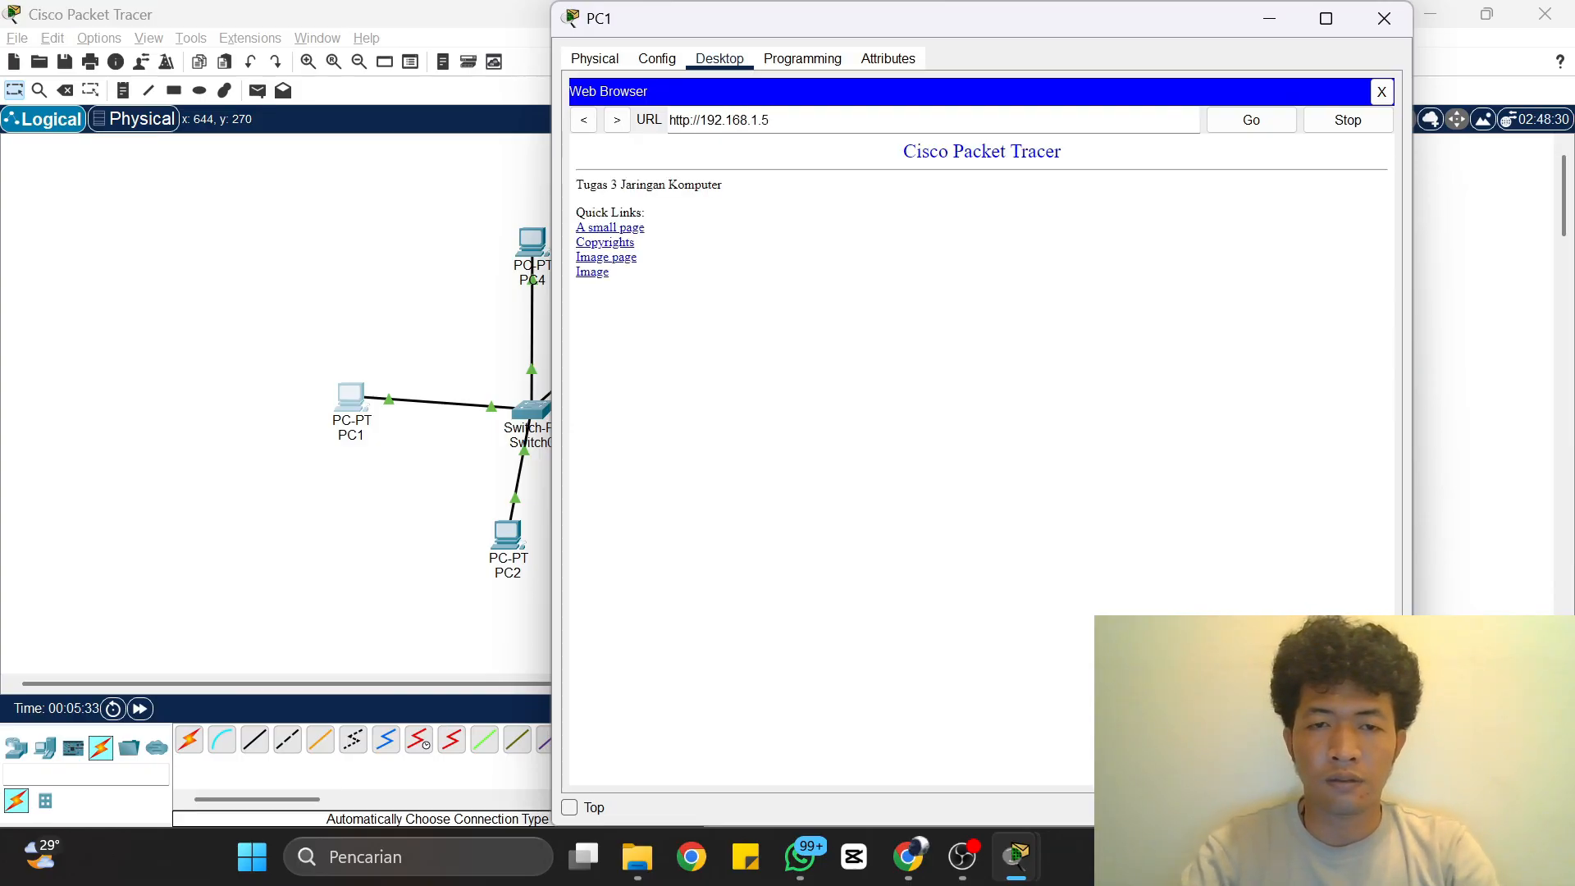
left_click_drag(749, 190, 568, 189)
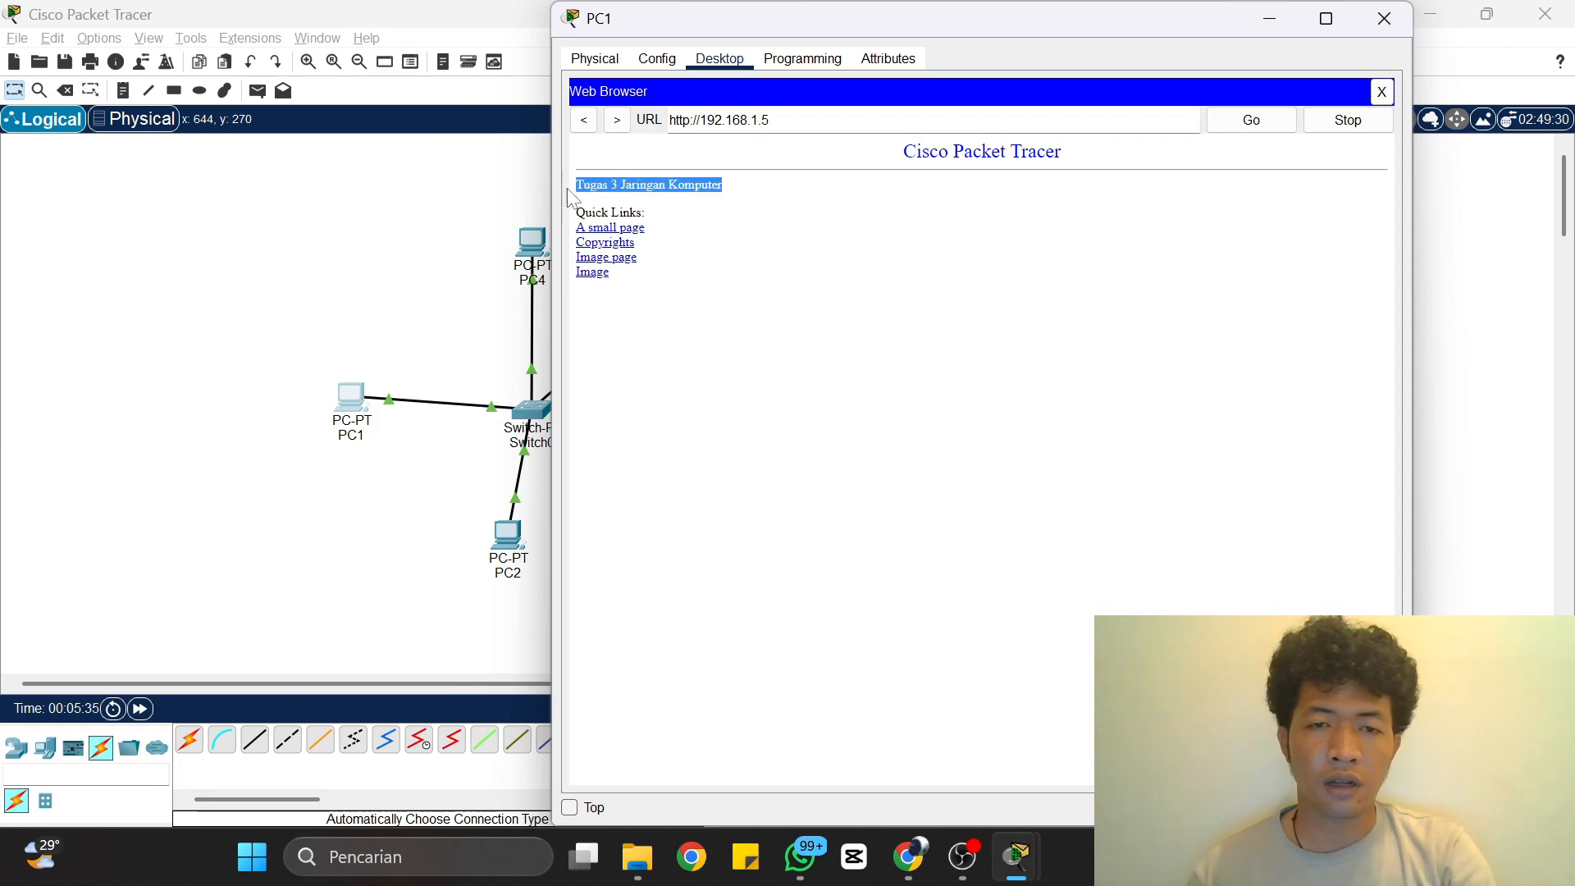
left_click(1383, 18)
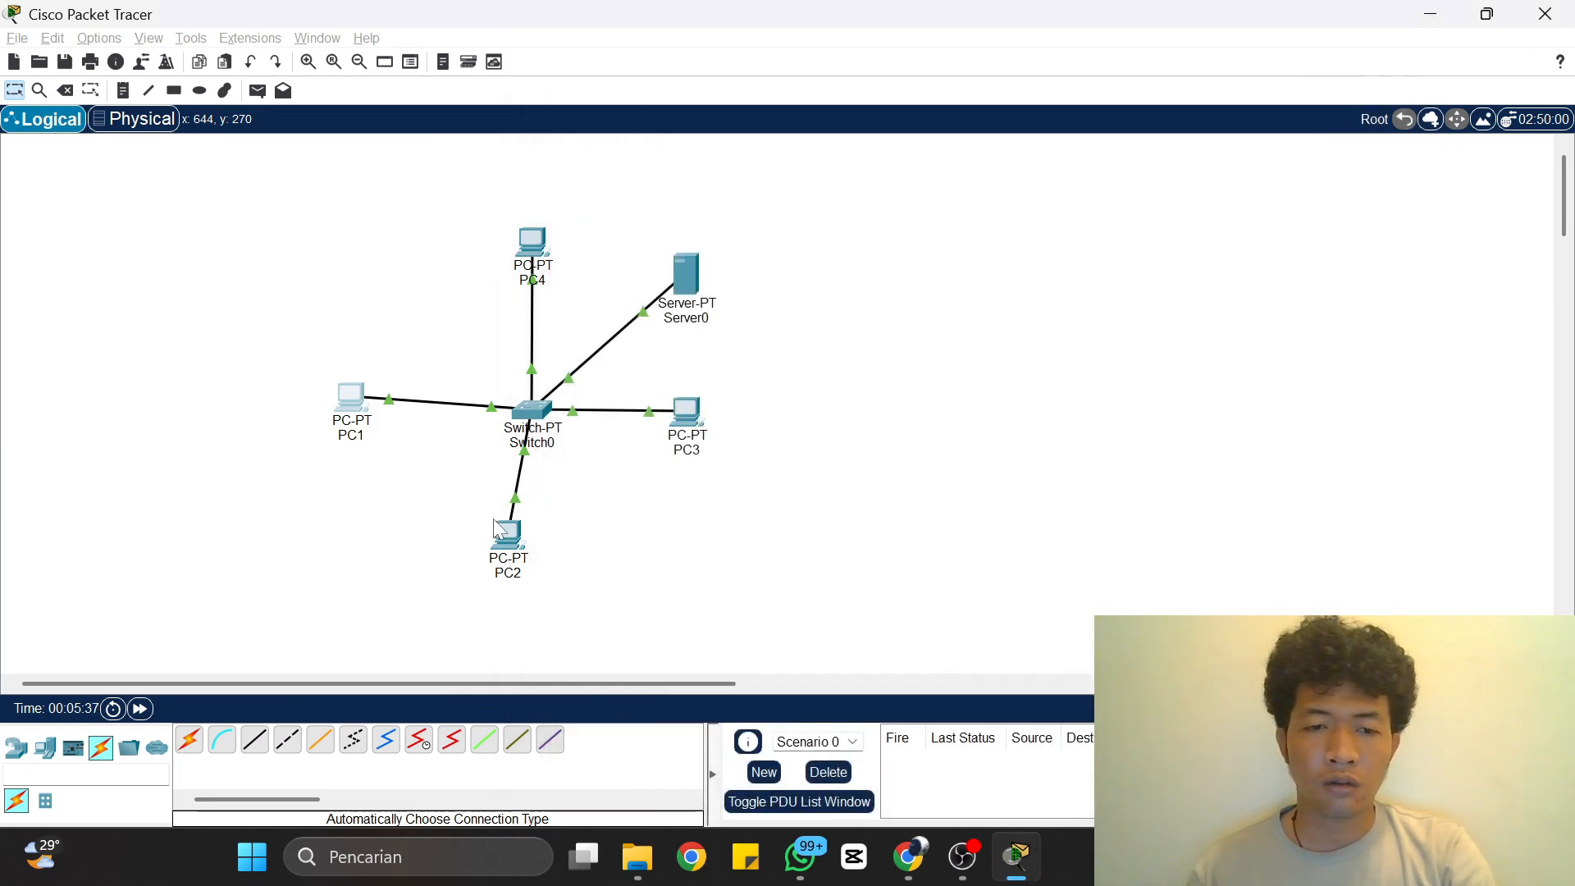
Step: Test HTTP access from PC2 by loading 192.168.1.5 in its web browser
left_click(509, 536)
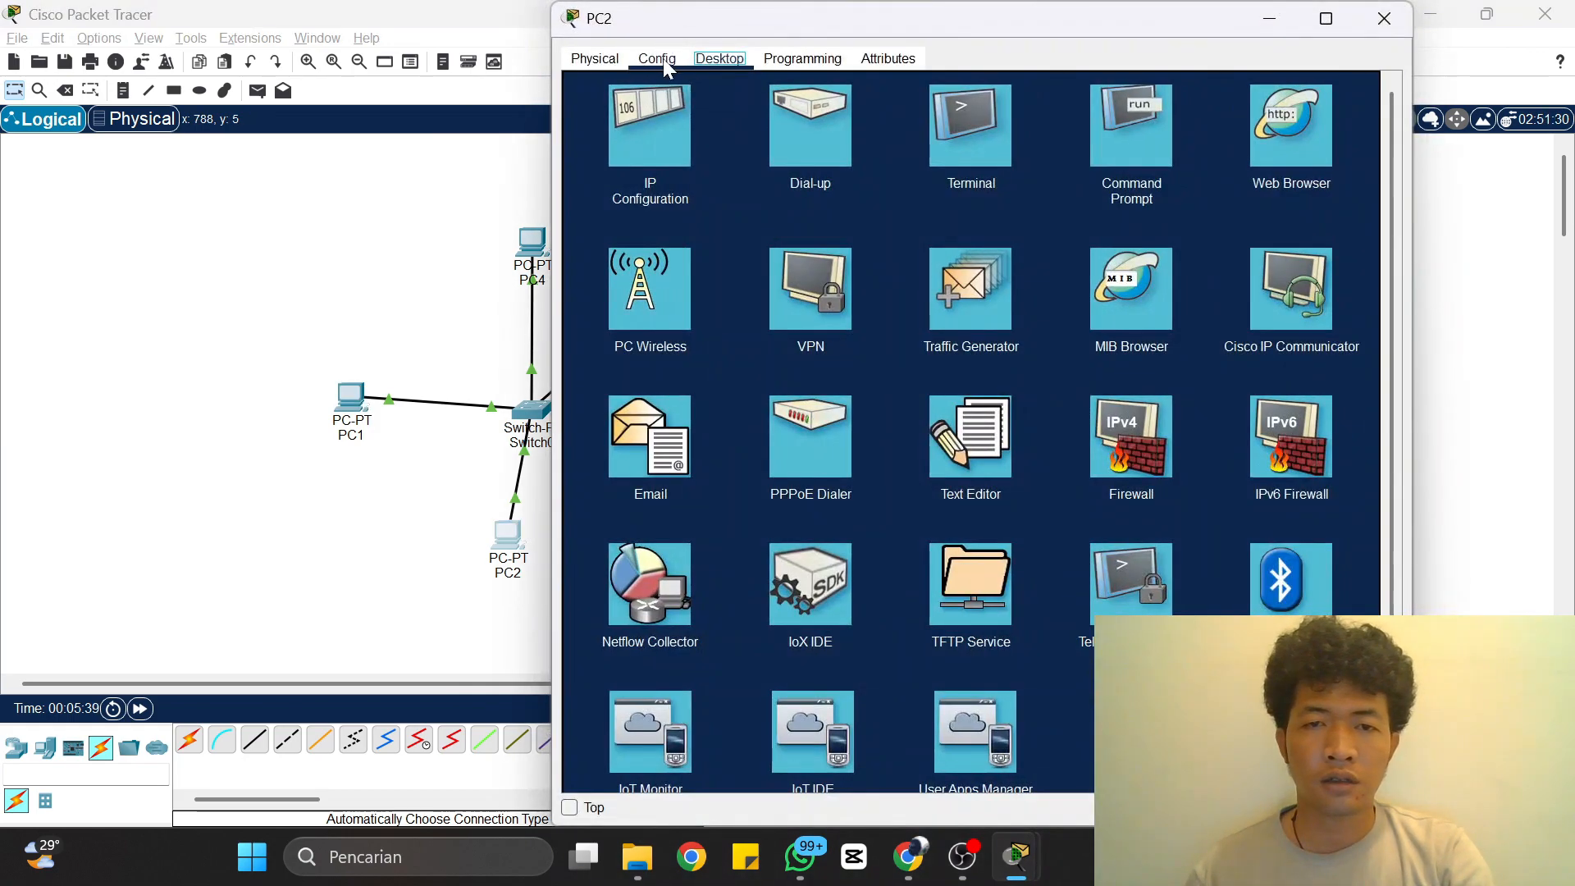
left_click(1260, 151)
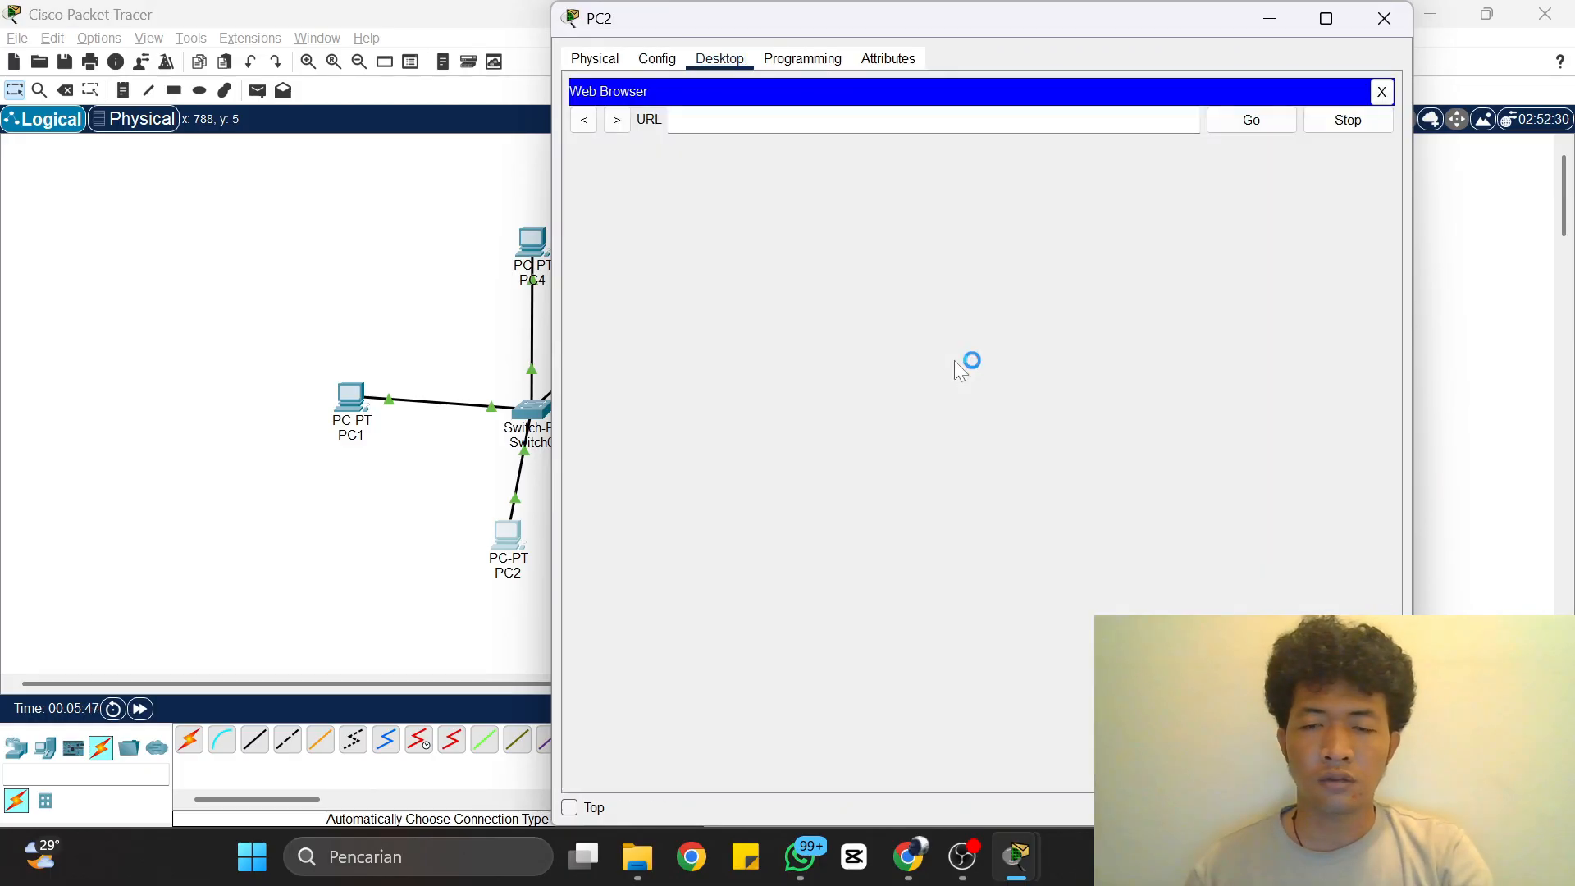
type("192.168.1.5")
key("Return")
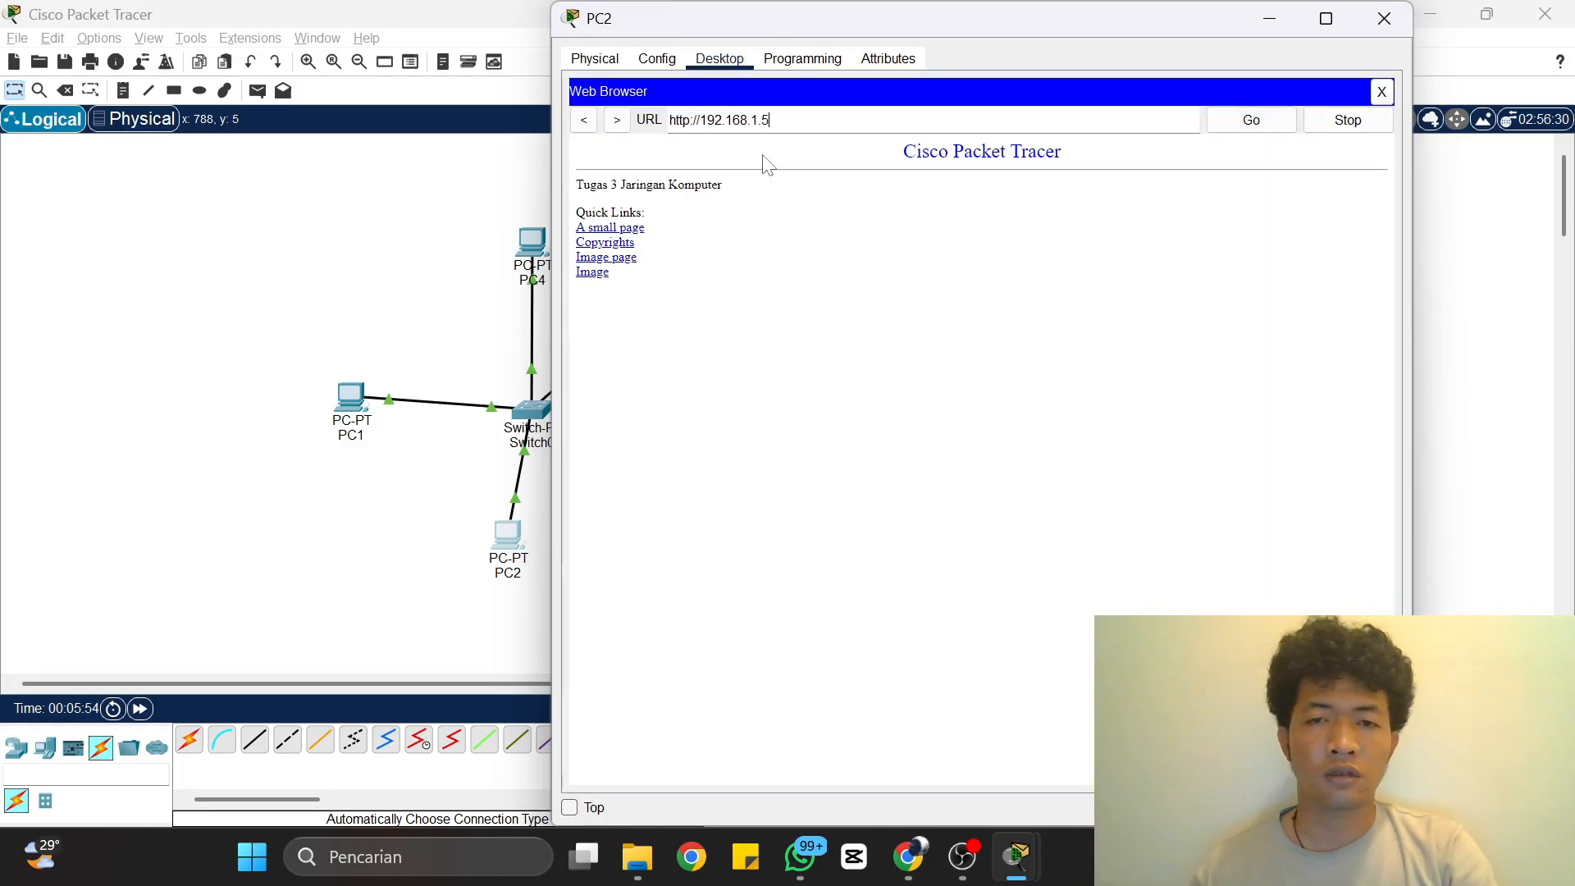
left_click(1384, 18)
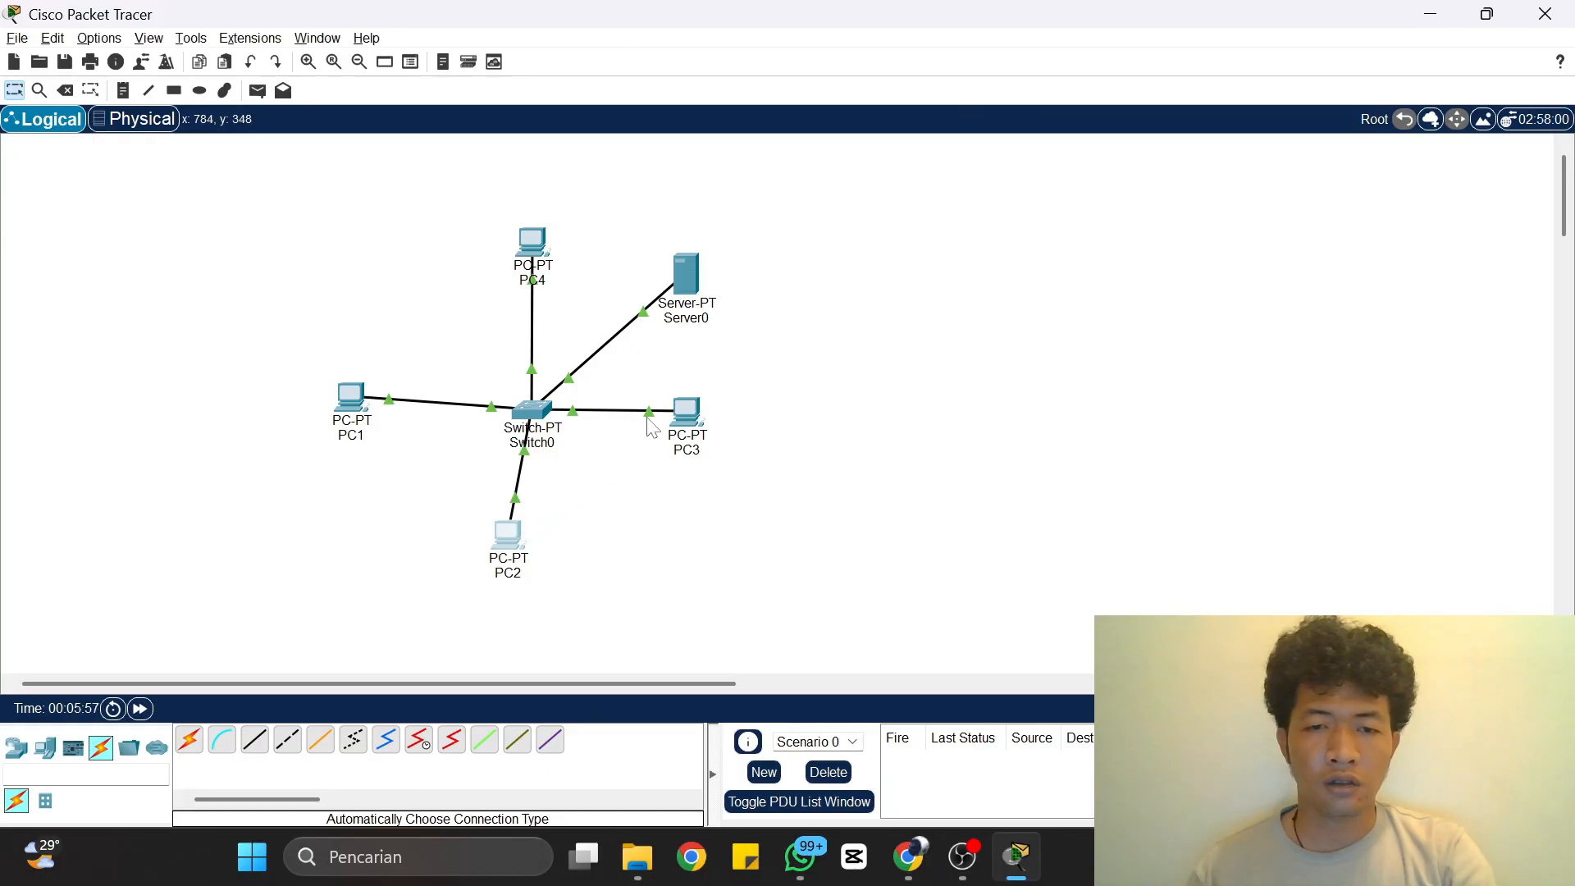
Step: Test HTTP access from PC3 by loading 192.168.1.5 in its web browser
left_click(687, 413)
left_click(1290, 287)
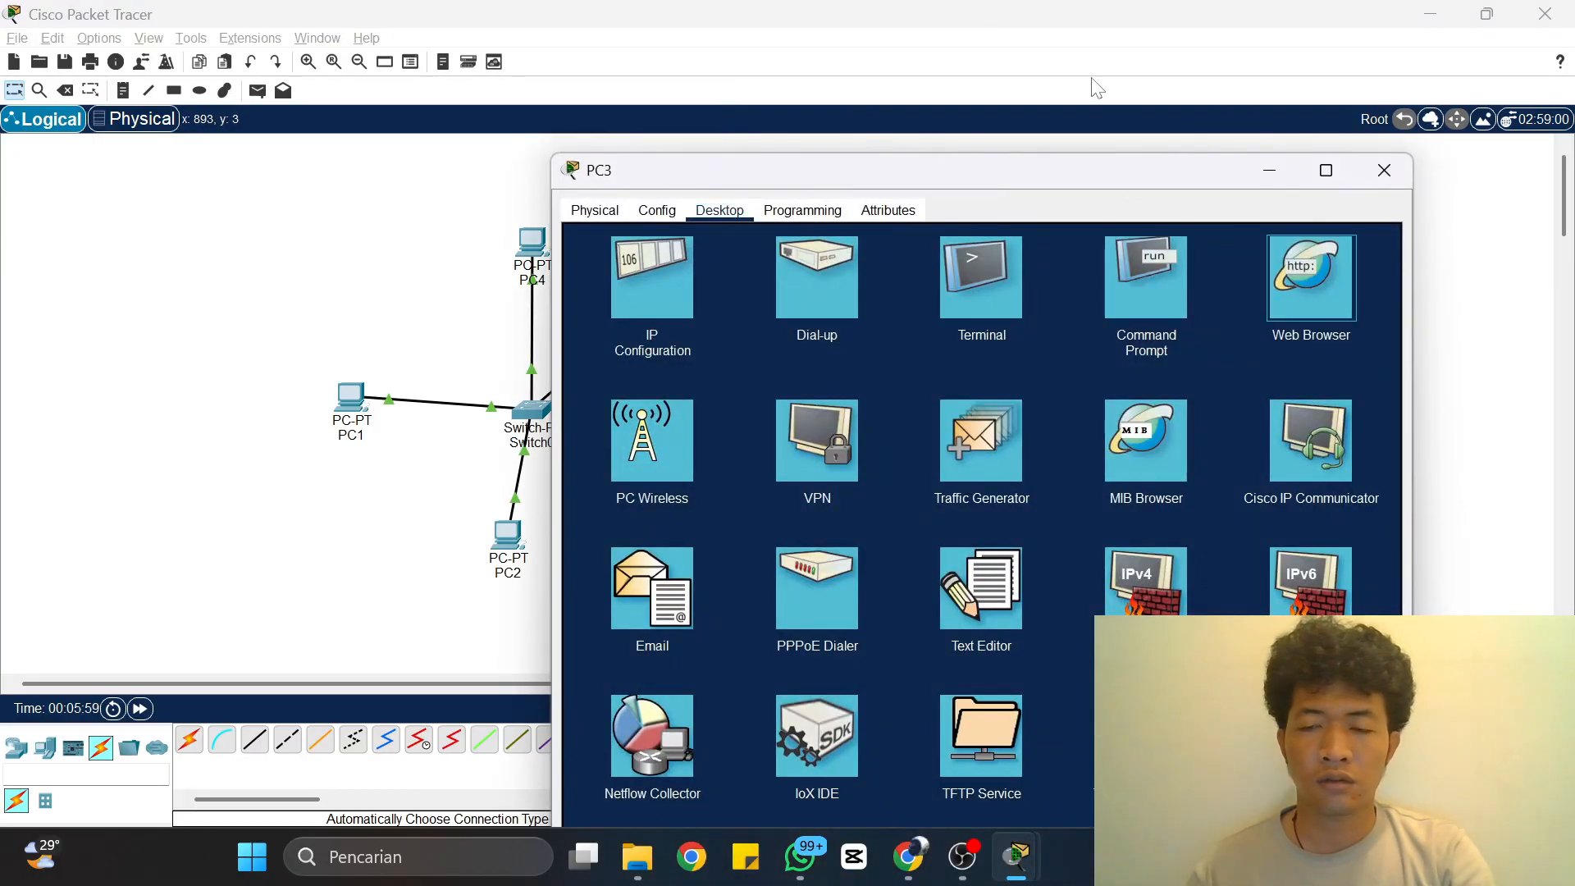
type("192.168.1.5")
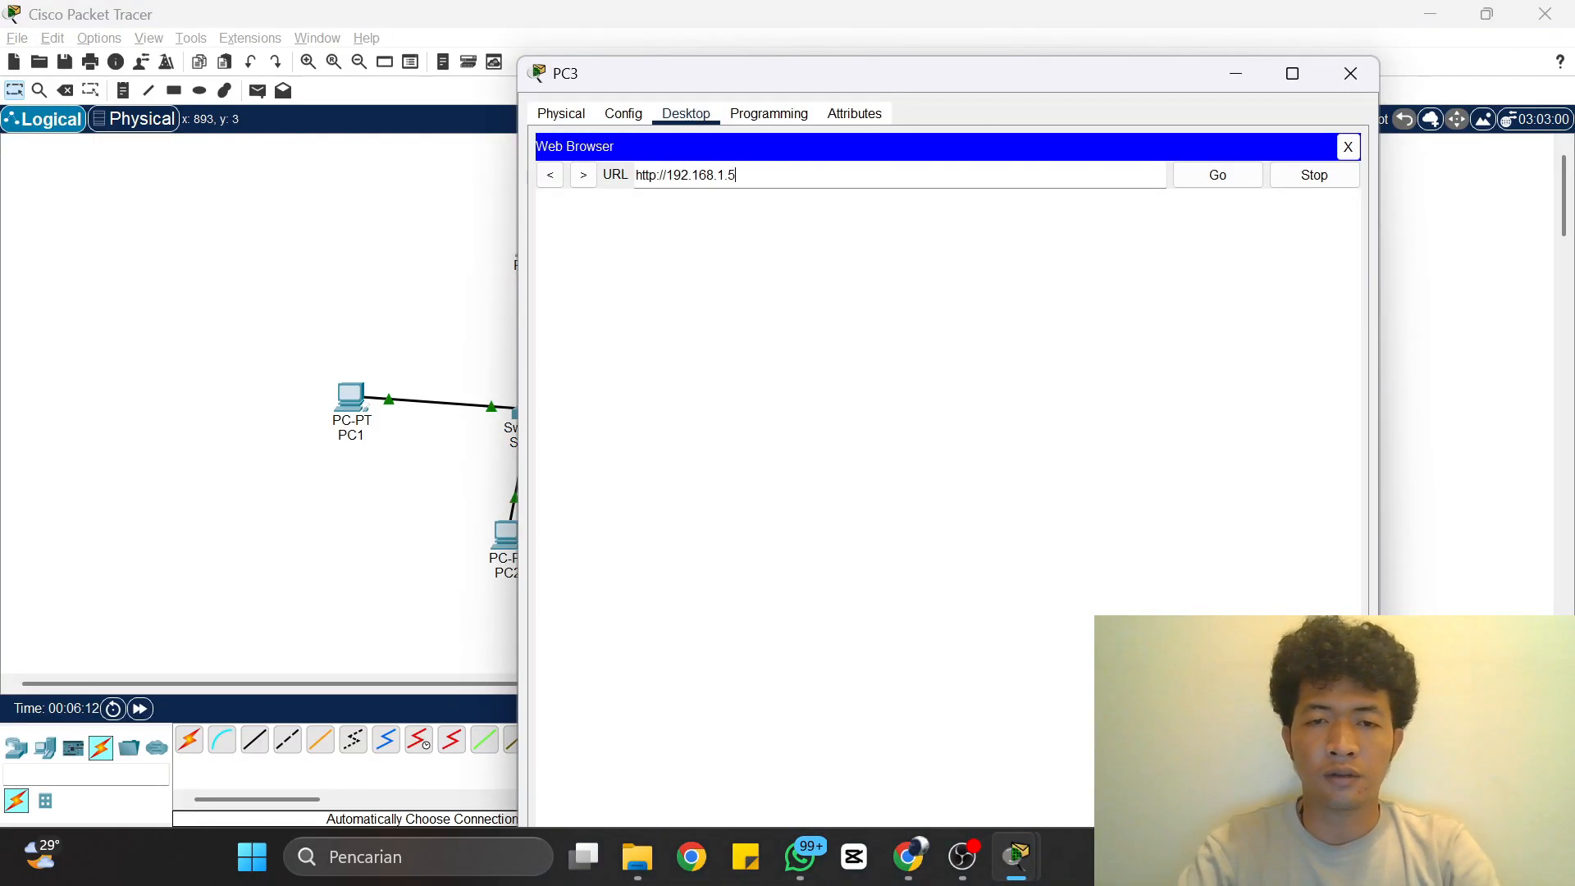
key("Return")
left_click(1350, 73)
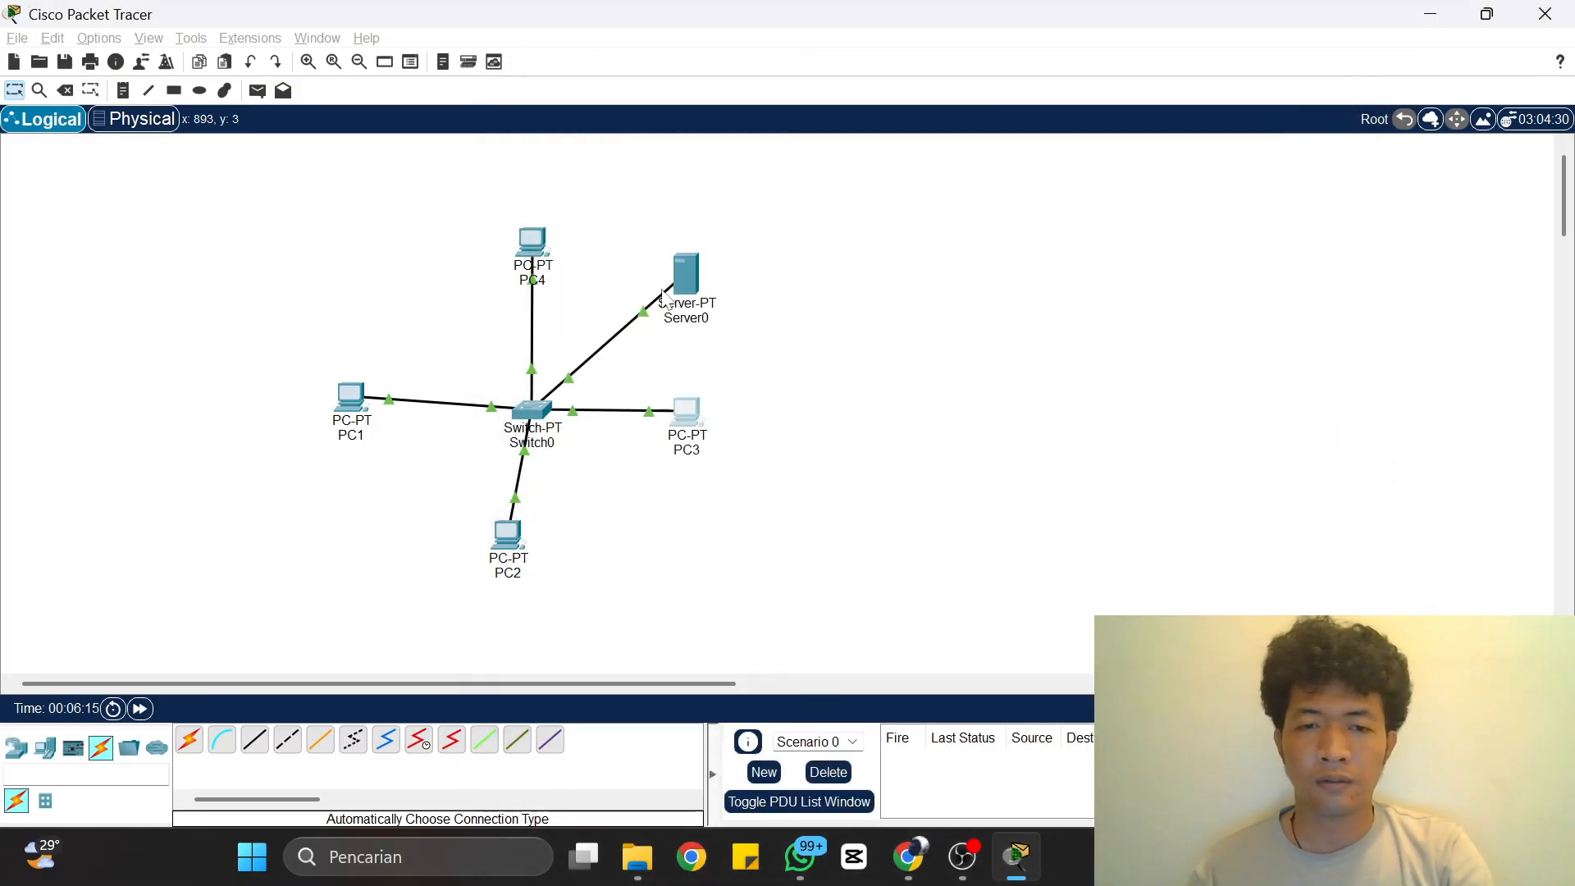
Step: Test HTTP access from PC4 by loading 192.168.1.5 in its web browser
left_click(543, 274)
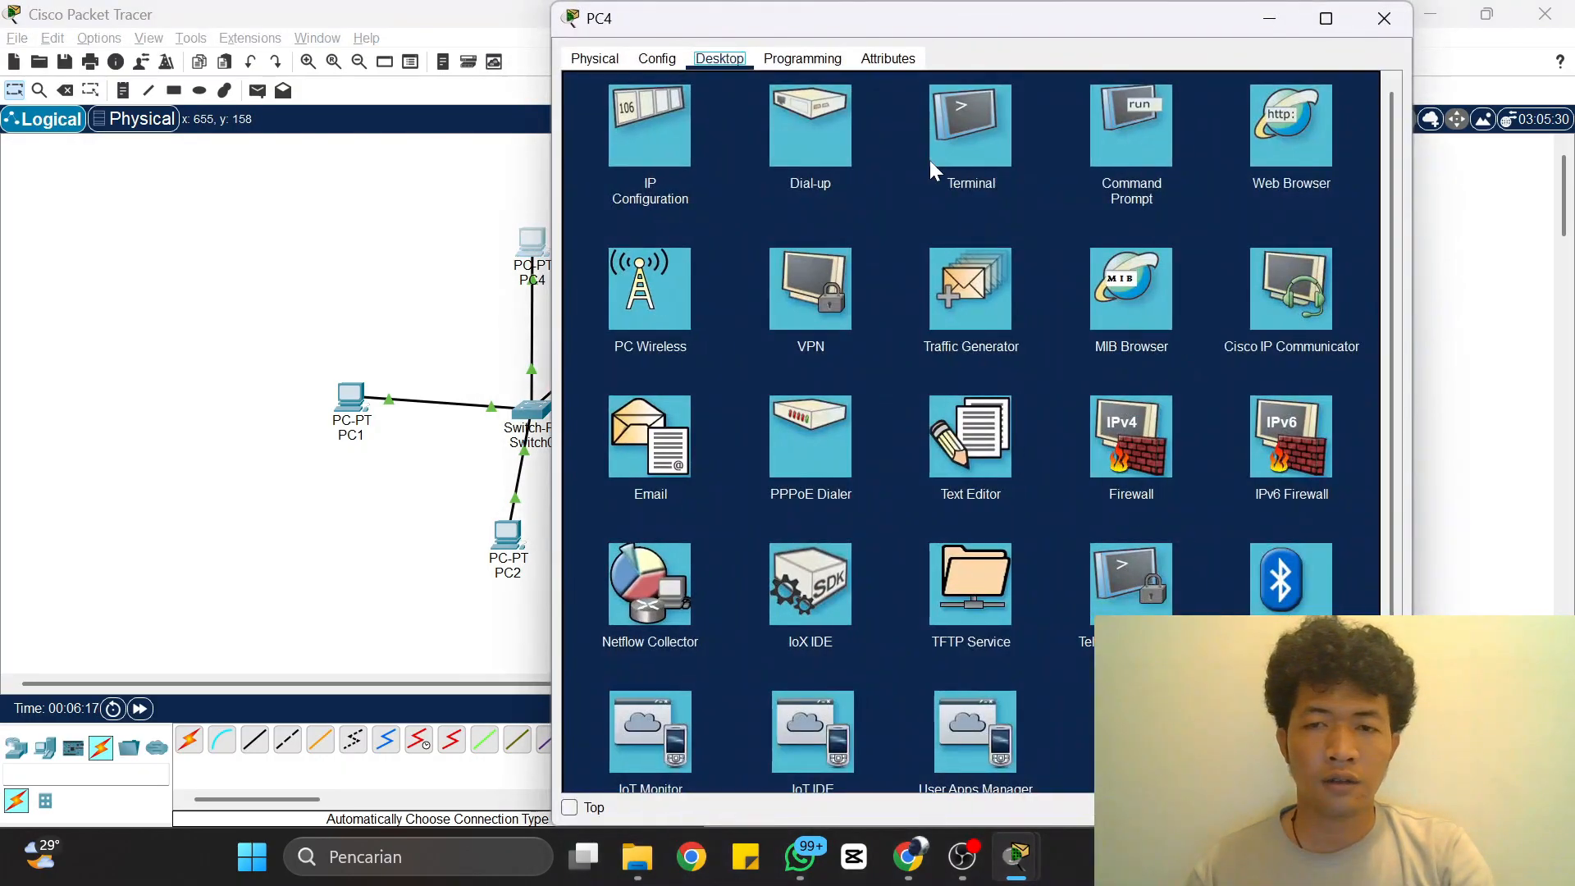
left_click(1264, 145)
type("192.168.1.5")
key("Return")
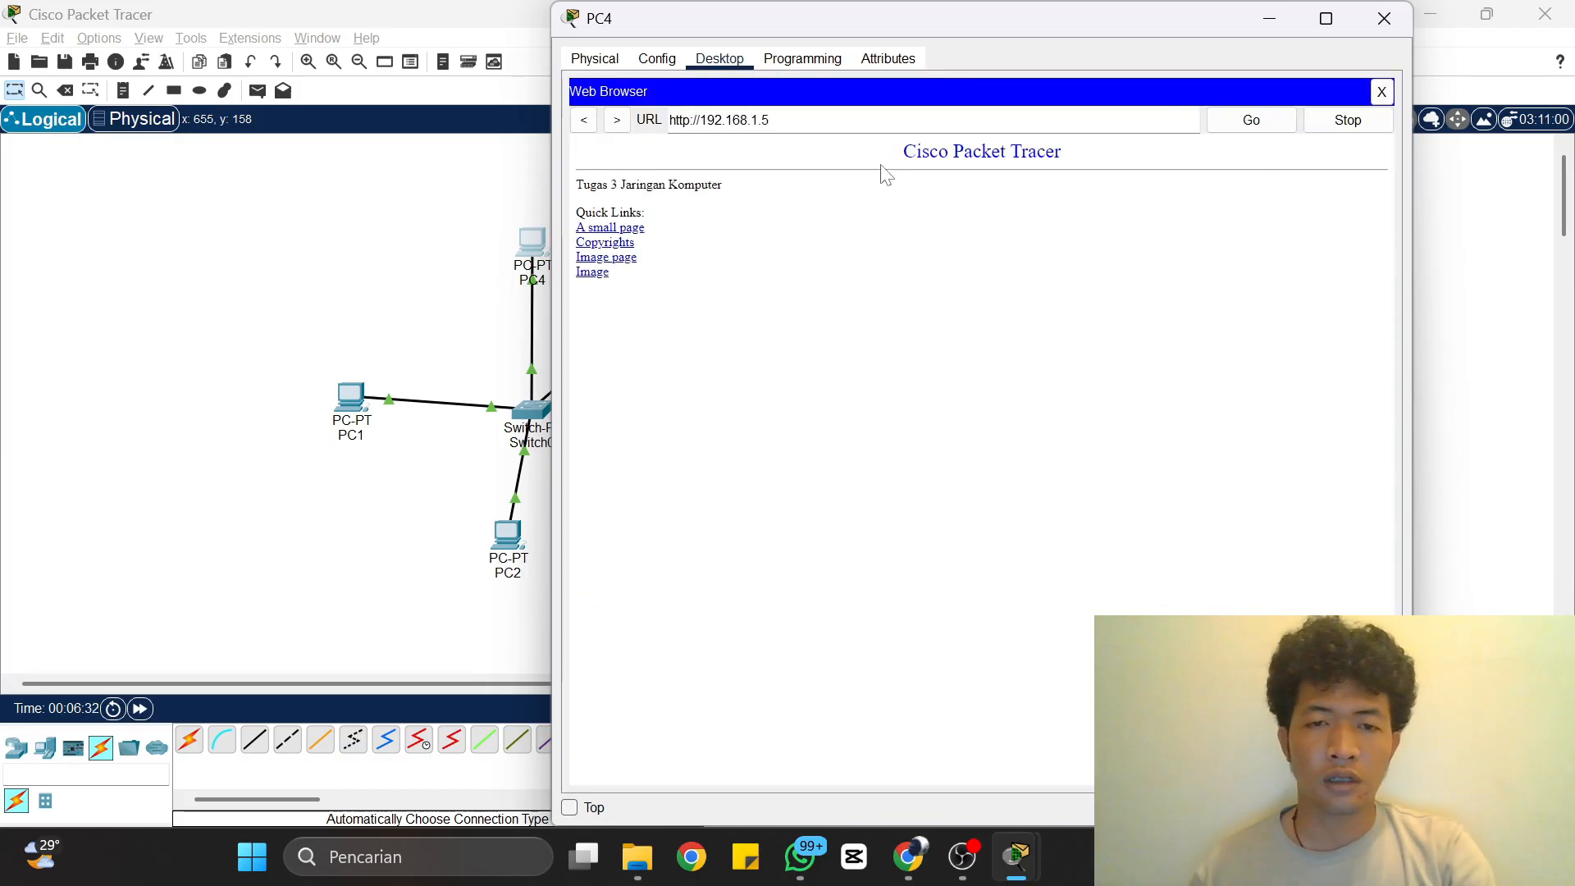
left_click(1383, 18)
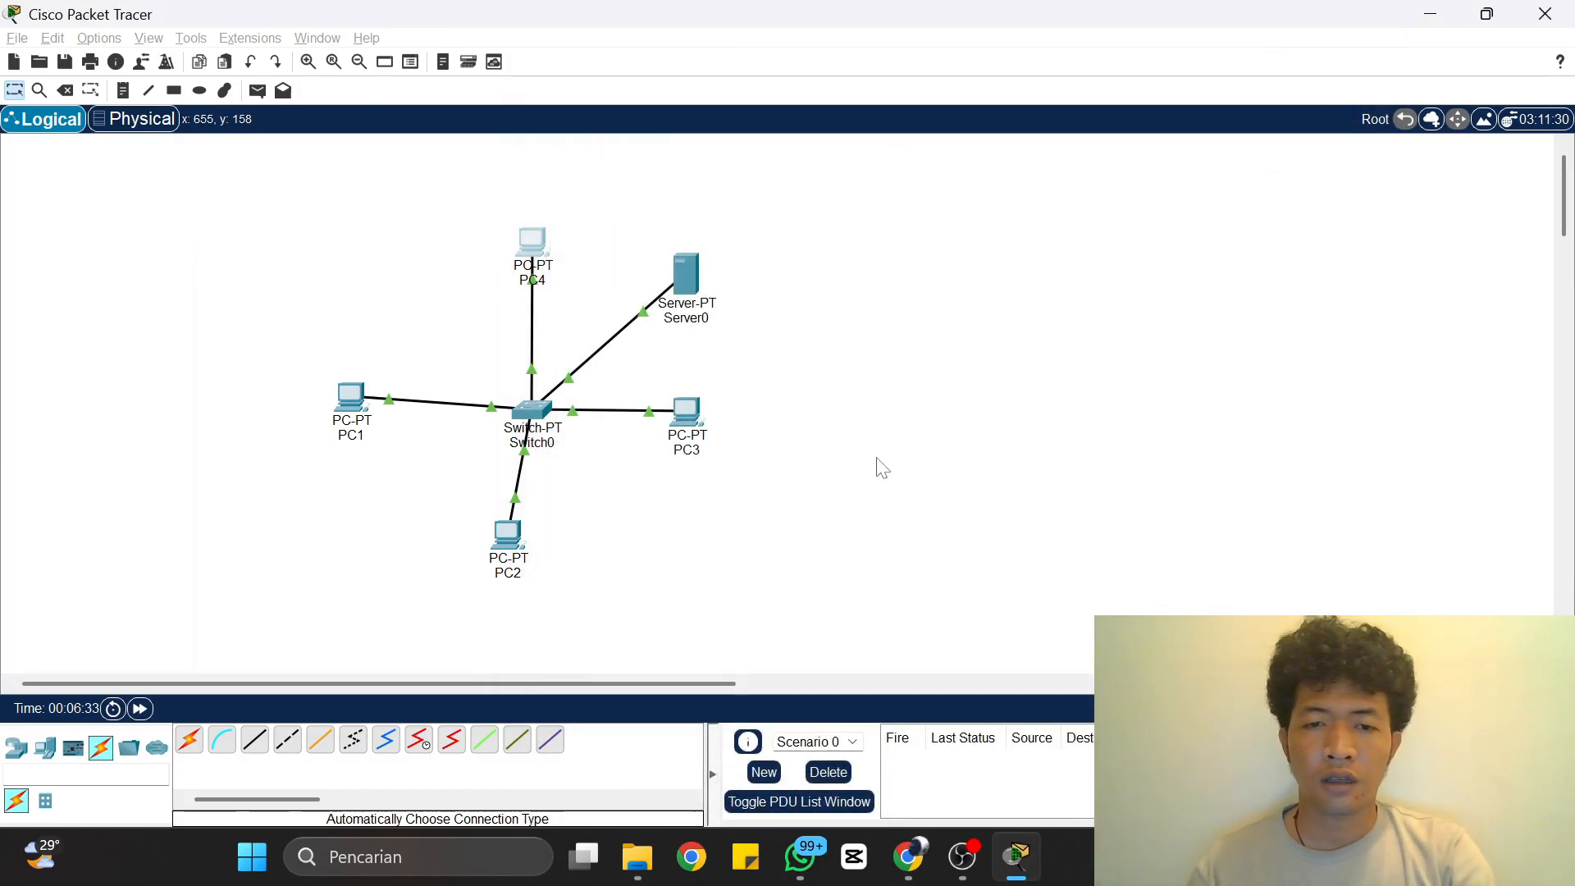
Step: Check the assignment's third task in Chrome and add a second Server-PT to the Packet Tracer workspace below PC1
key("alt+Tab")
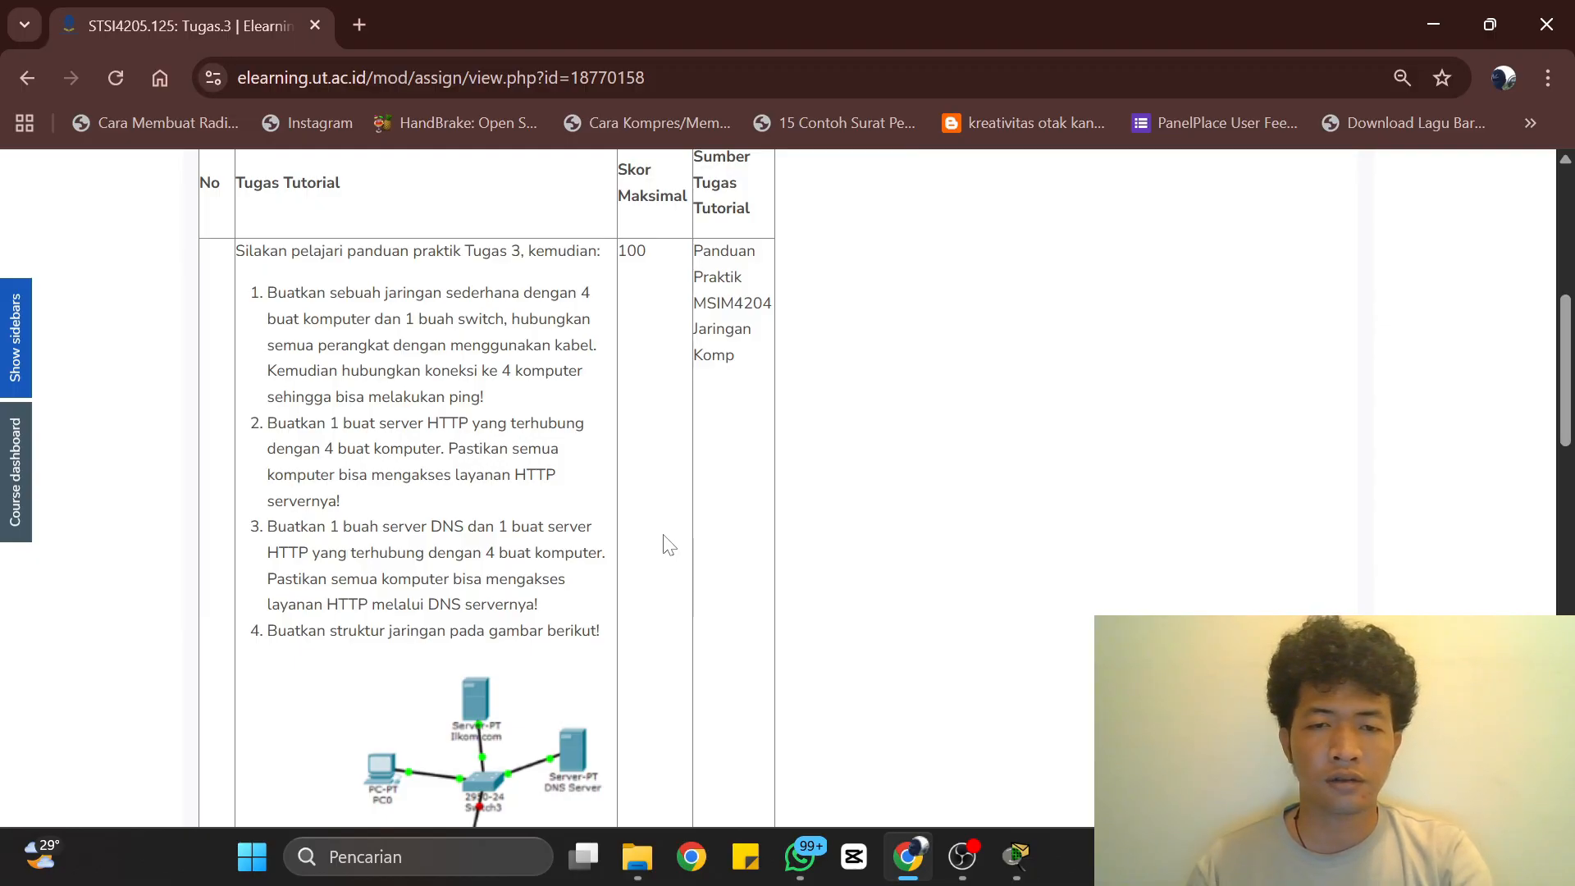
key("alt+Tab")
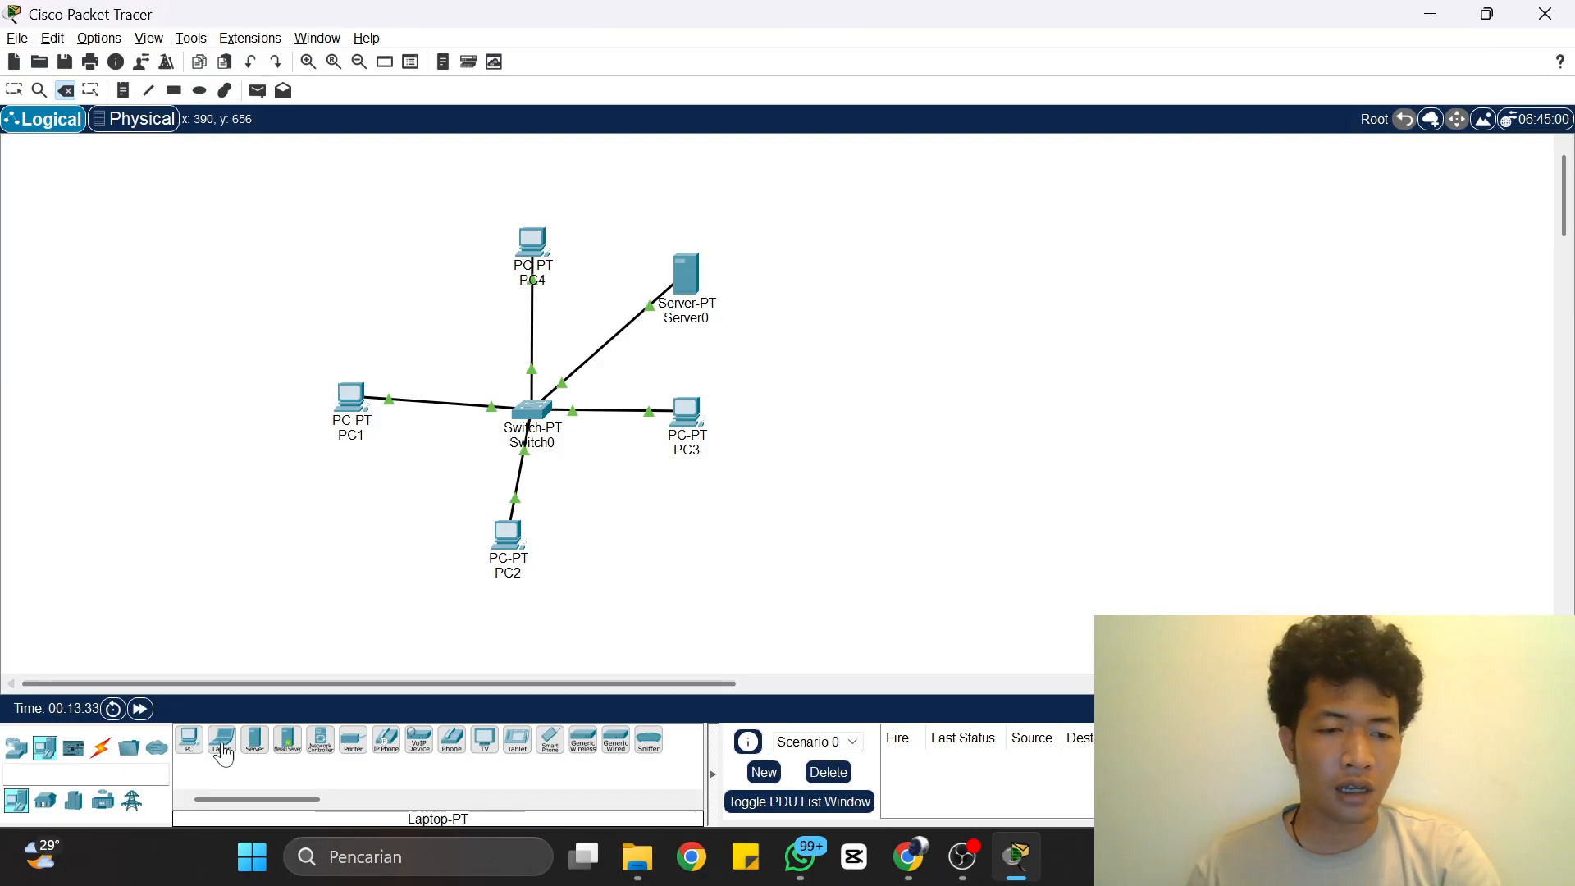
left_click(255, 739)
left_click_drag(310, 522, 312, 520)
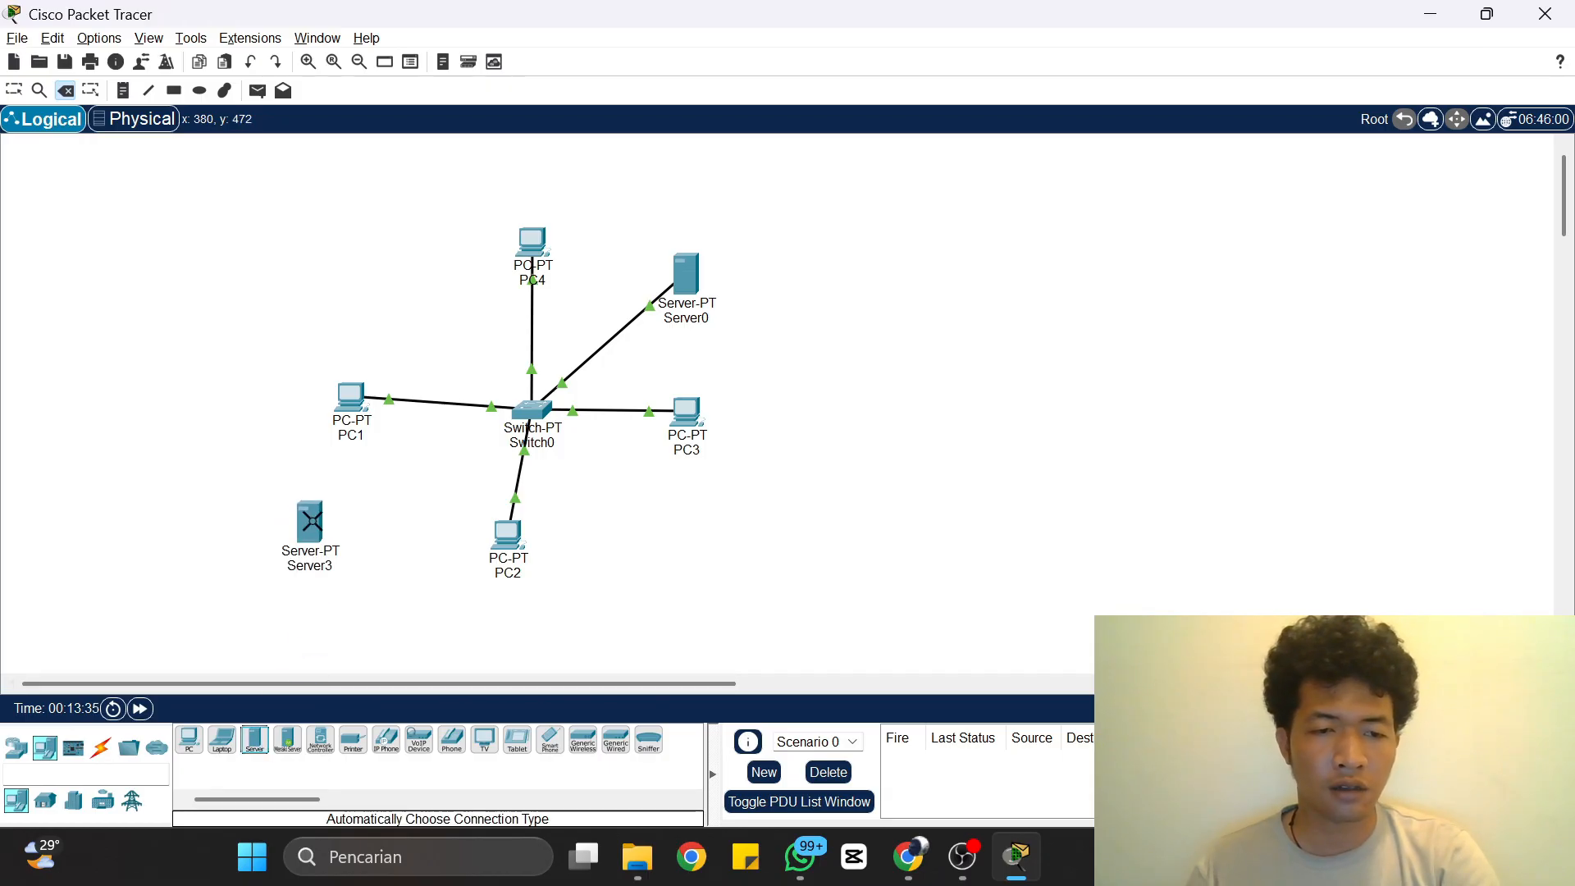
Step: Rename the new server below PC1 as "Server DNS 1.6"
left_click(323, 565)
key("Escape")
key("Escape")
left_click(323, 566)
key("BackSpace")
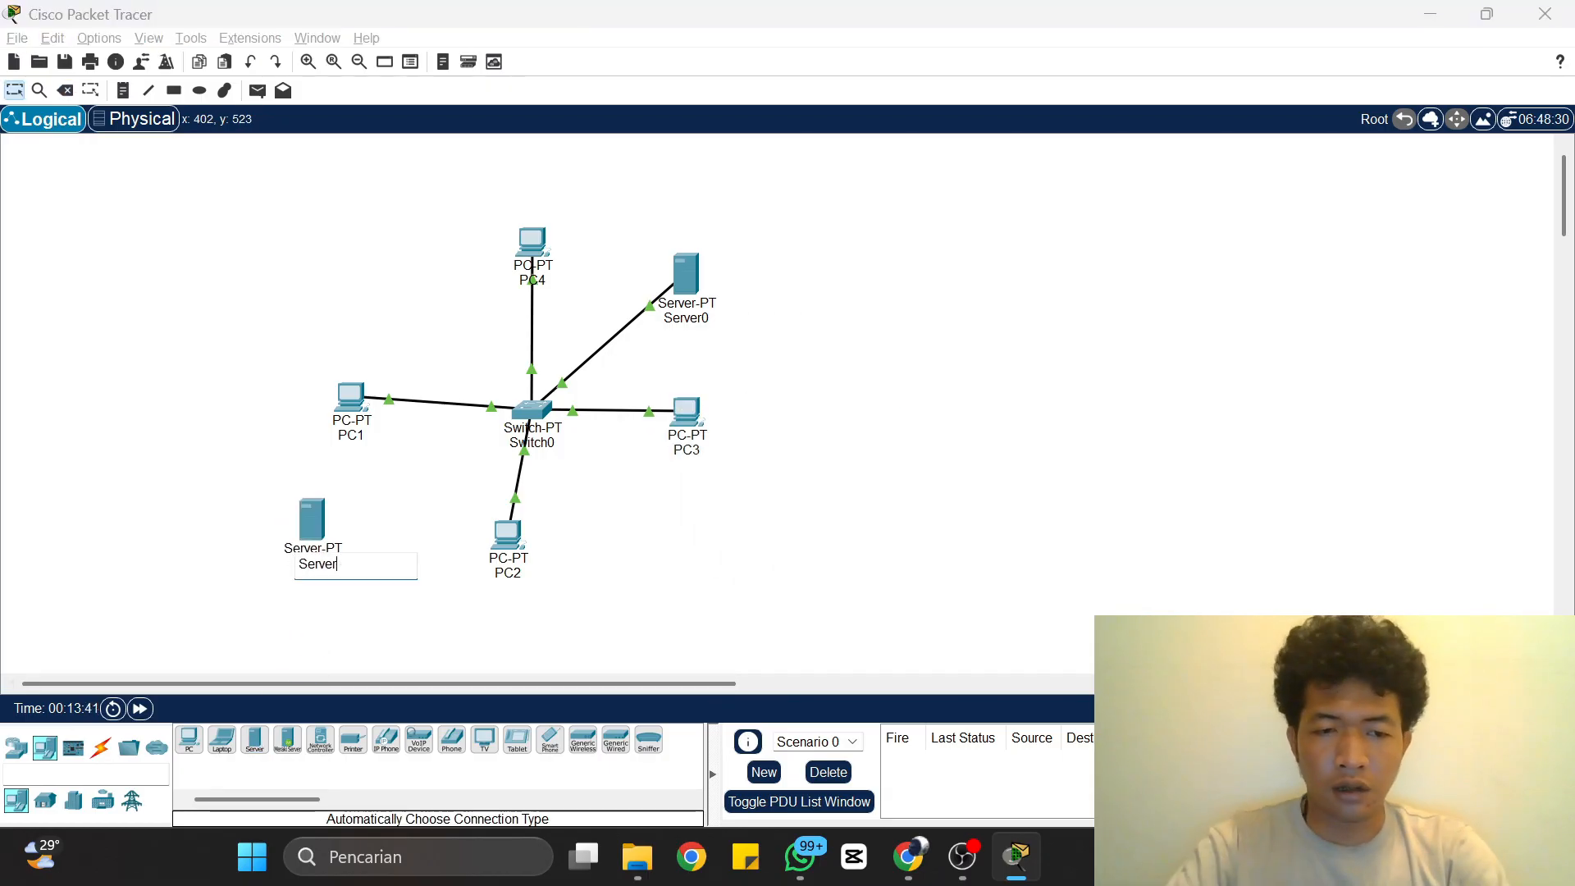
type("DNS")
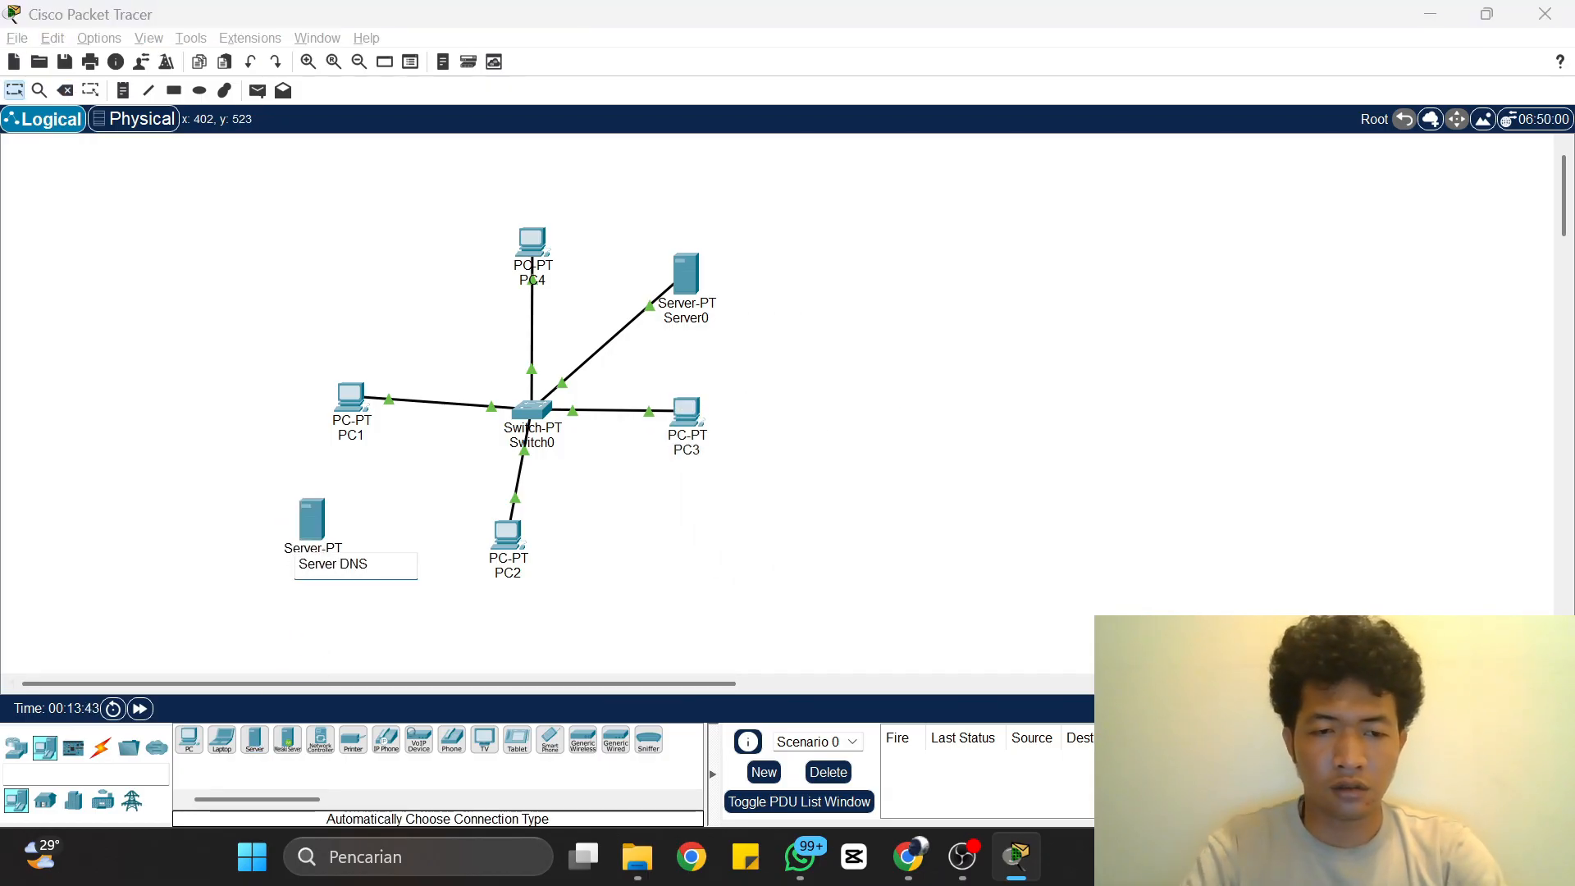
type(" 1.6")
Step: Rename the HTTP server above PC3 as "Server 1.5"
left_click(695, 318)
key("BackSpace")
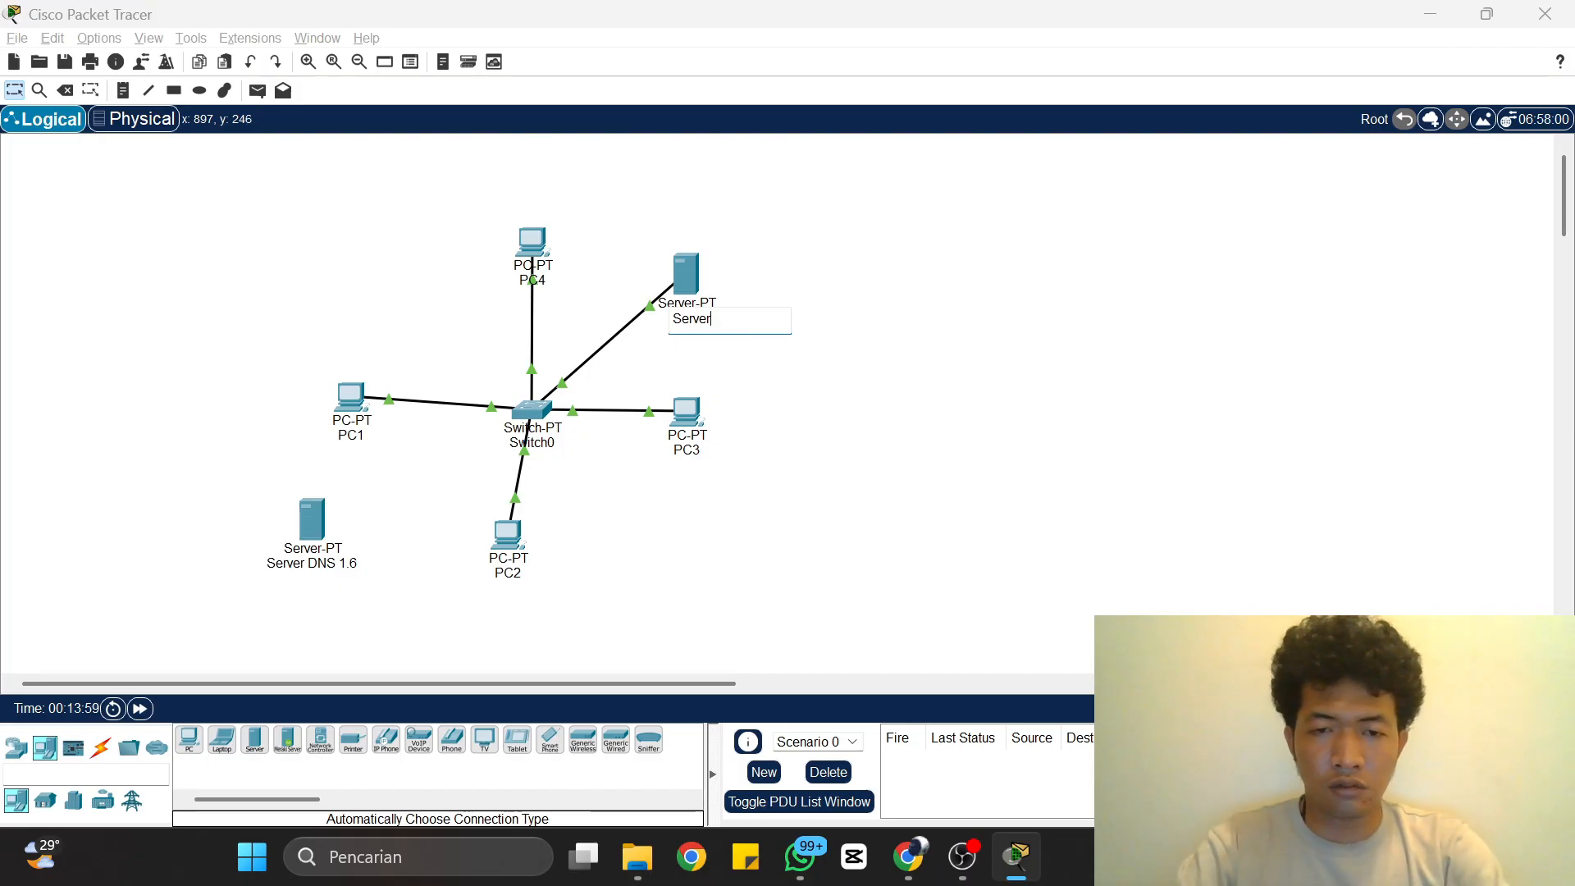
type("1.5")
left_click(737, 337)
Step: With Switch0 powered off, install a PT-SWITCH-NM-1CFE module in an empty slot, and cable the switch to Server DNS 1.6
left_click(101, 748)
left_click(530, 415)
left_click(1091, 152)
left_click_drag(650, 131, 885, 168)
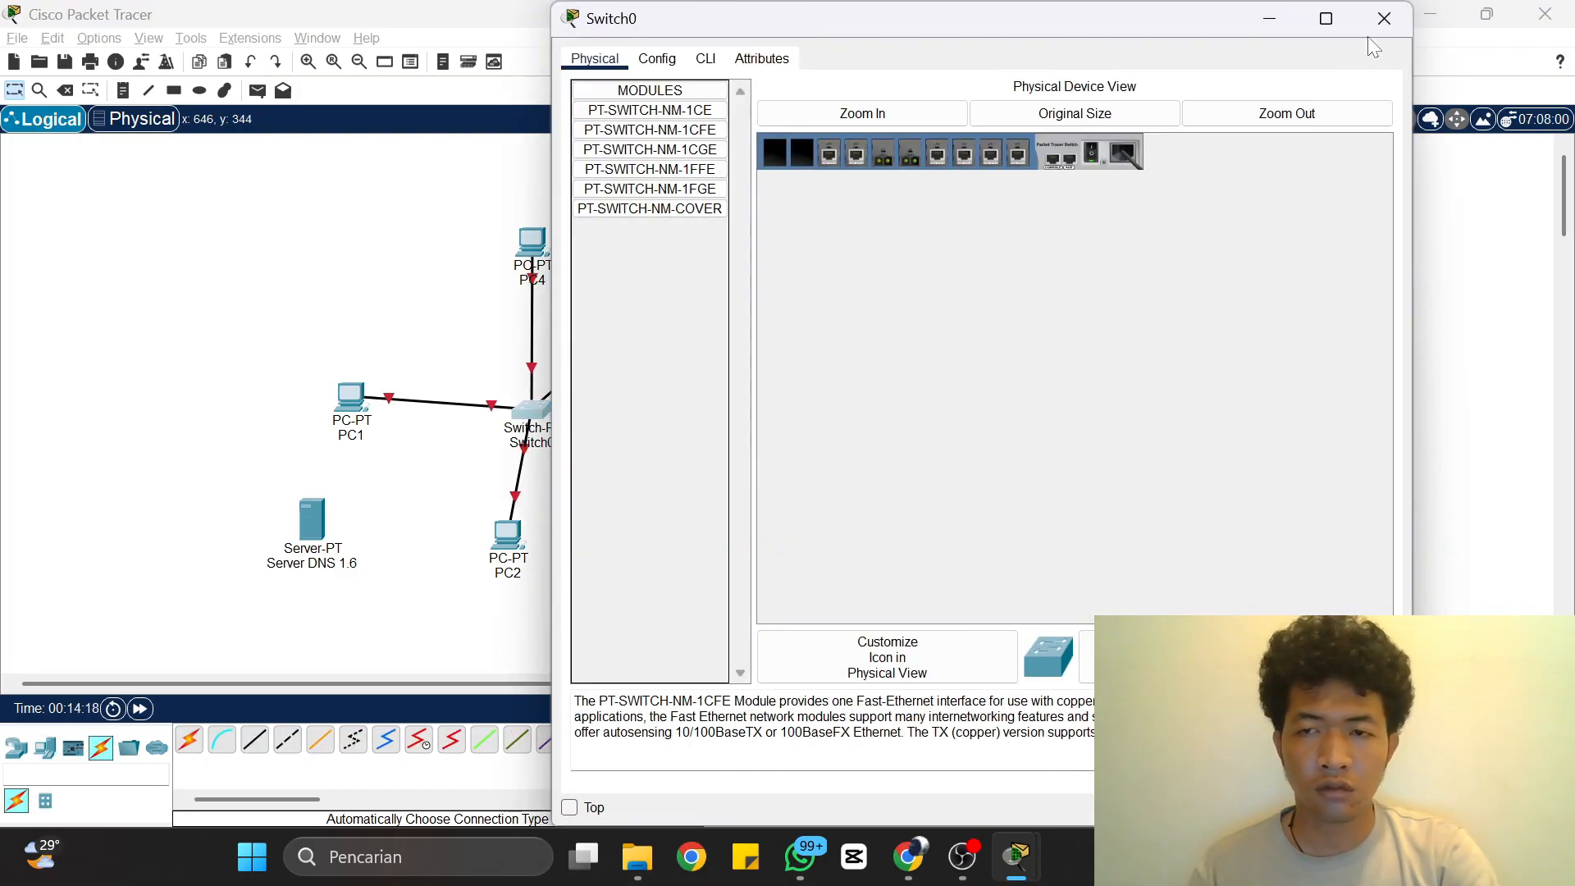
left_click(1383, 18)
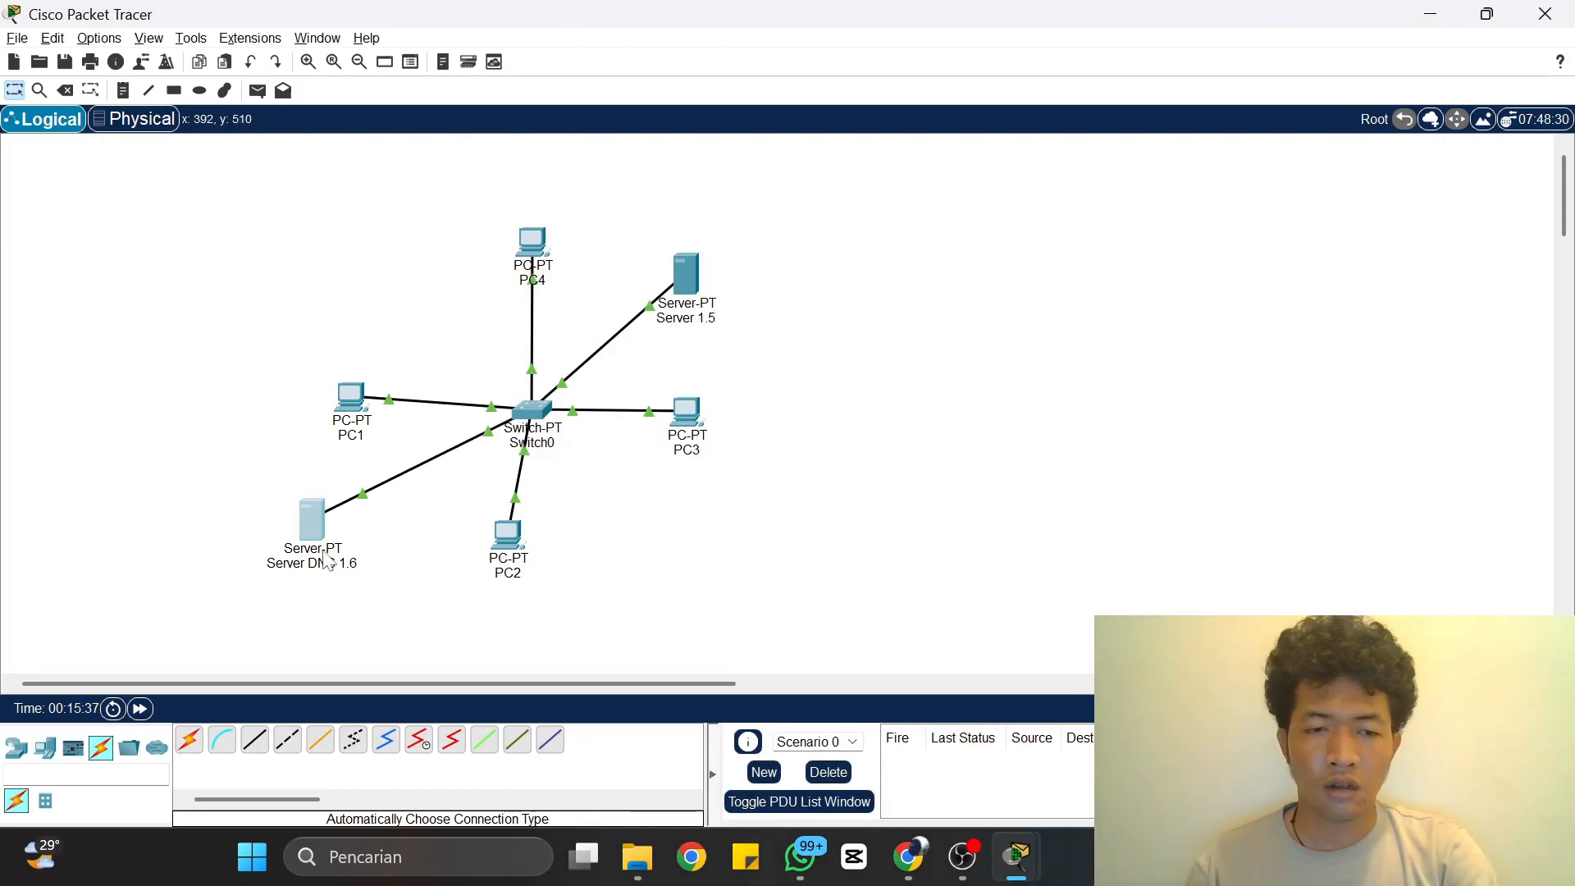
Step: Give the FastEthernet0 interface of Server DNS 1.6 the static IPv4 address 192.168.1.6 with subnet mask 255.255.255.0
left_click(312, 524)
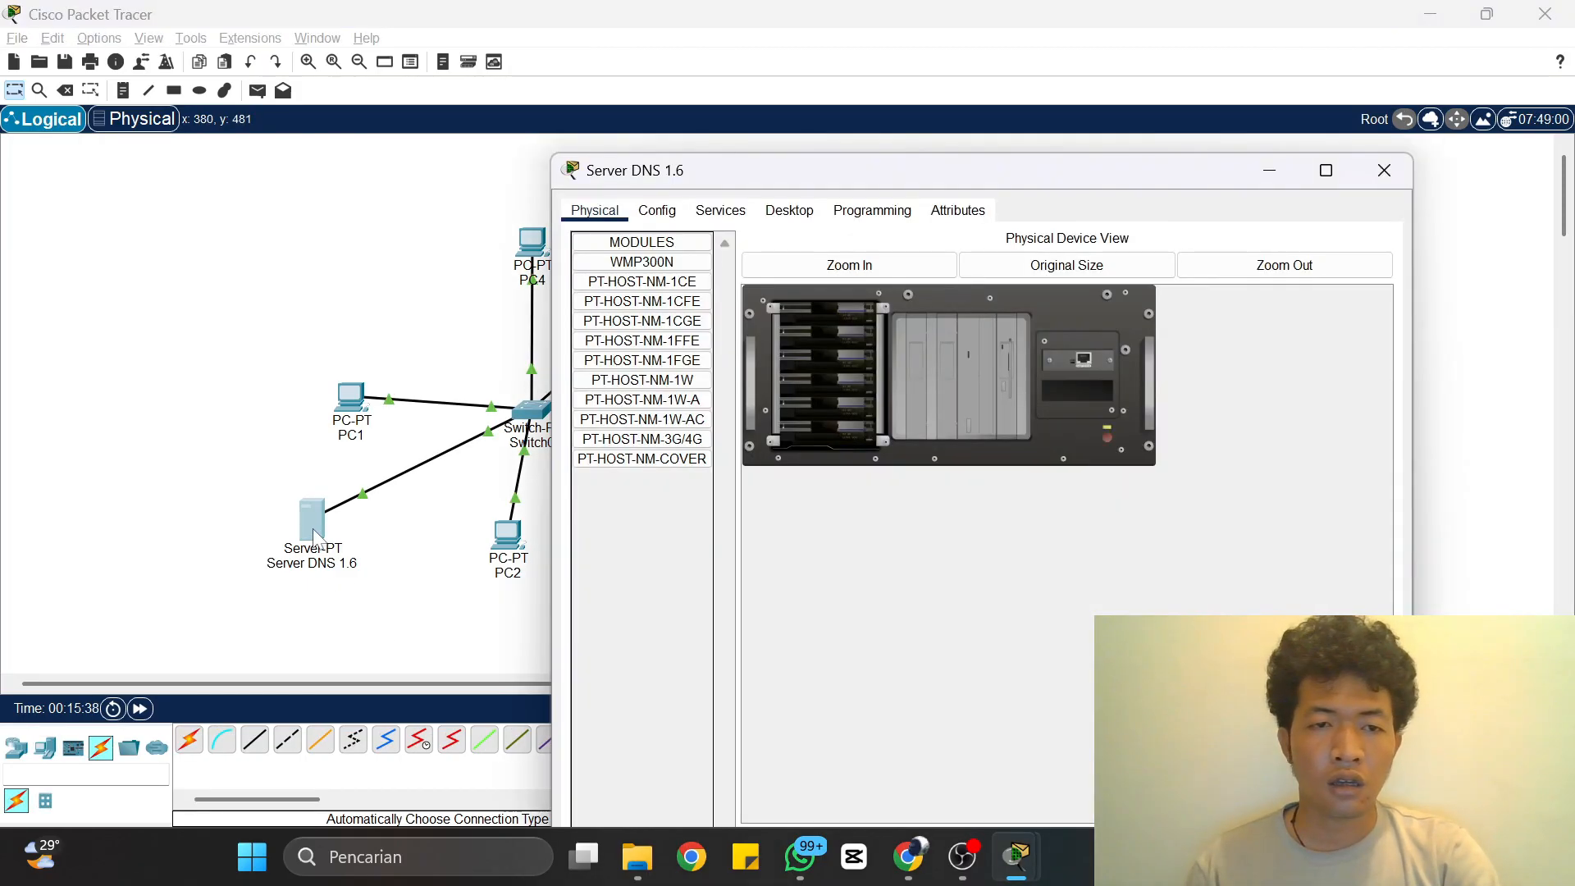
left_click(657, 211)
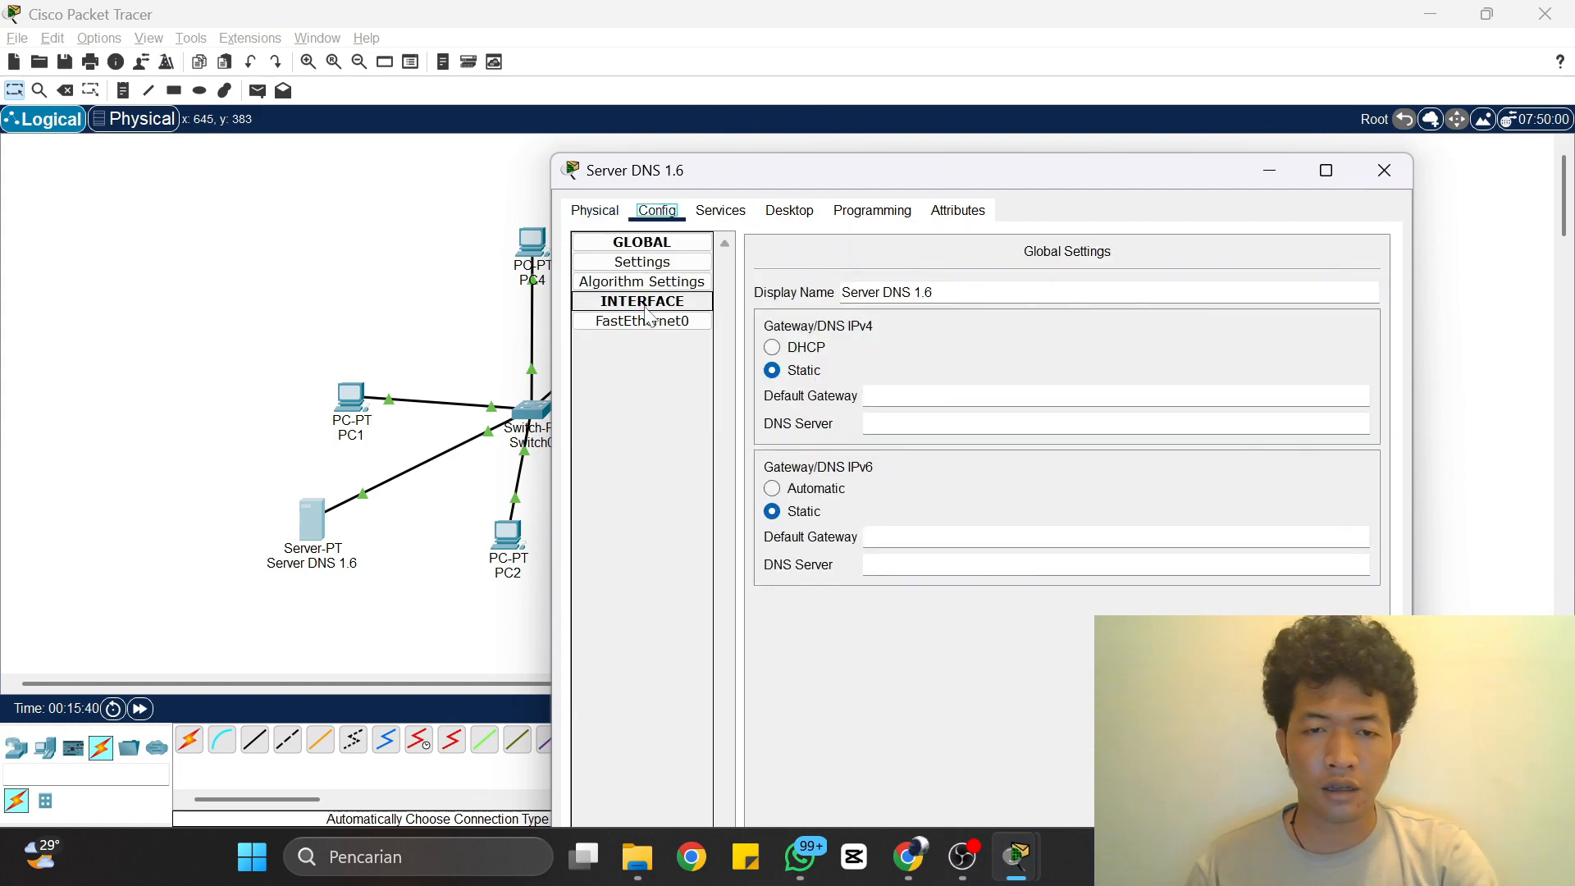
left_click(656, 323)
type("192")
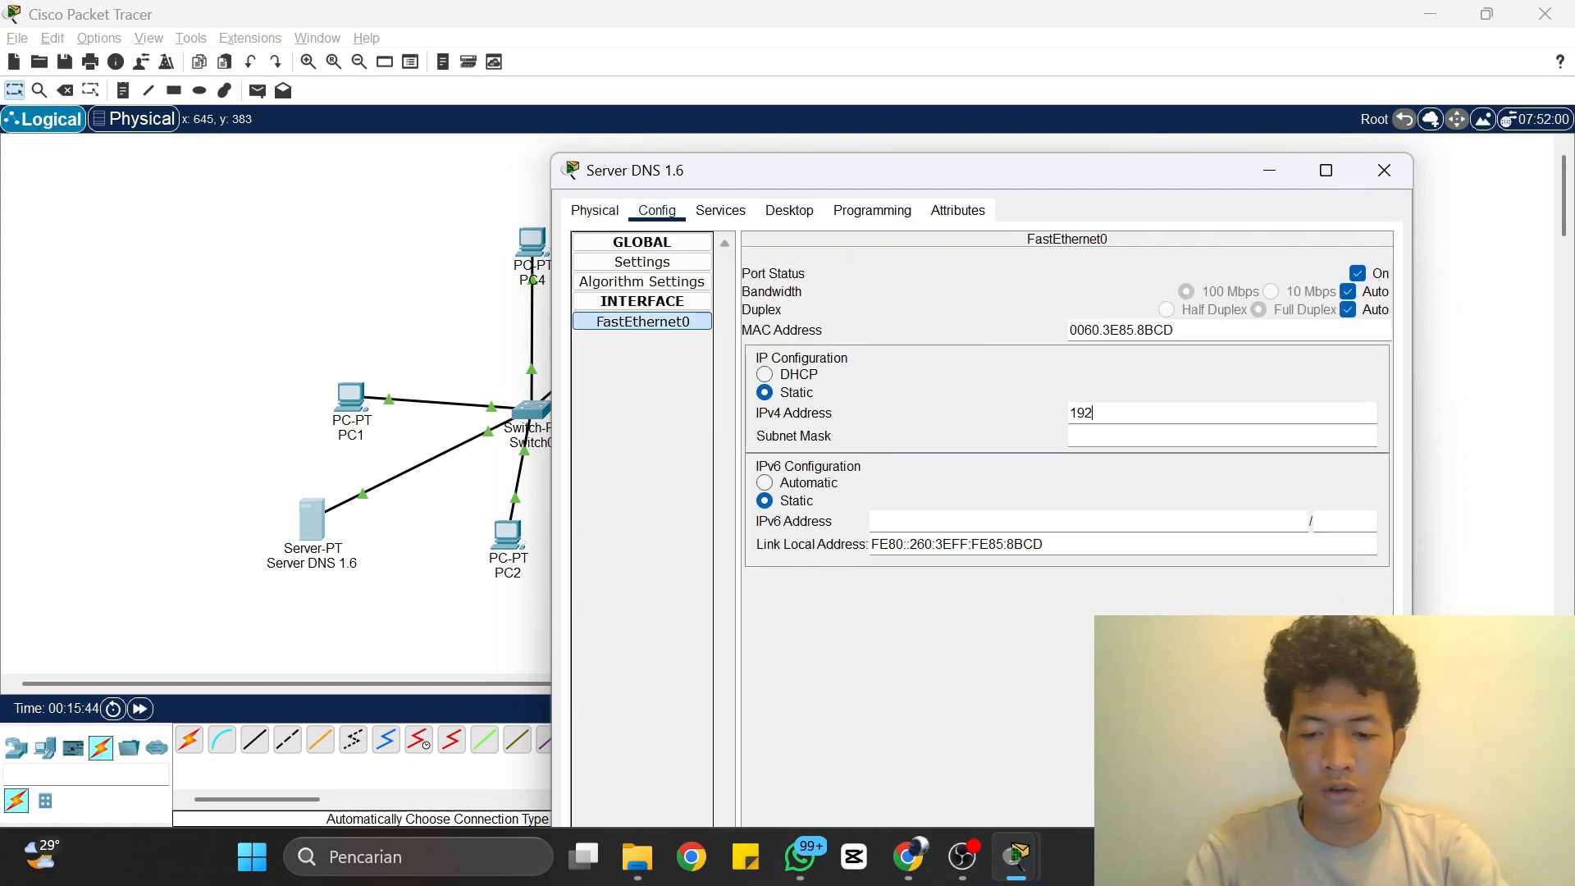
type(".168.1")
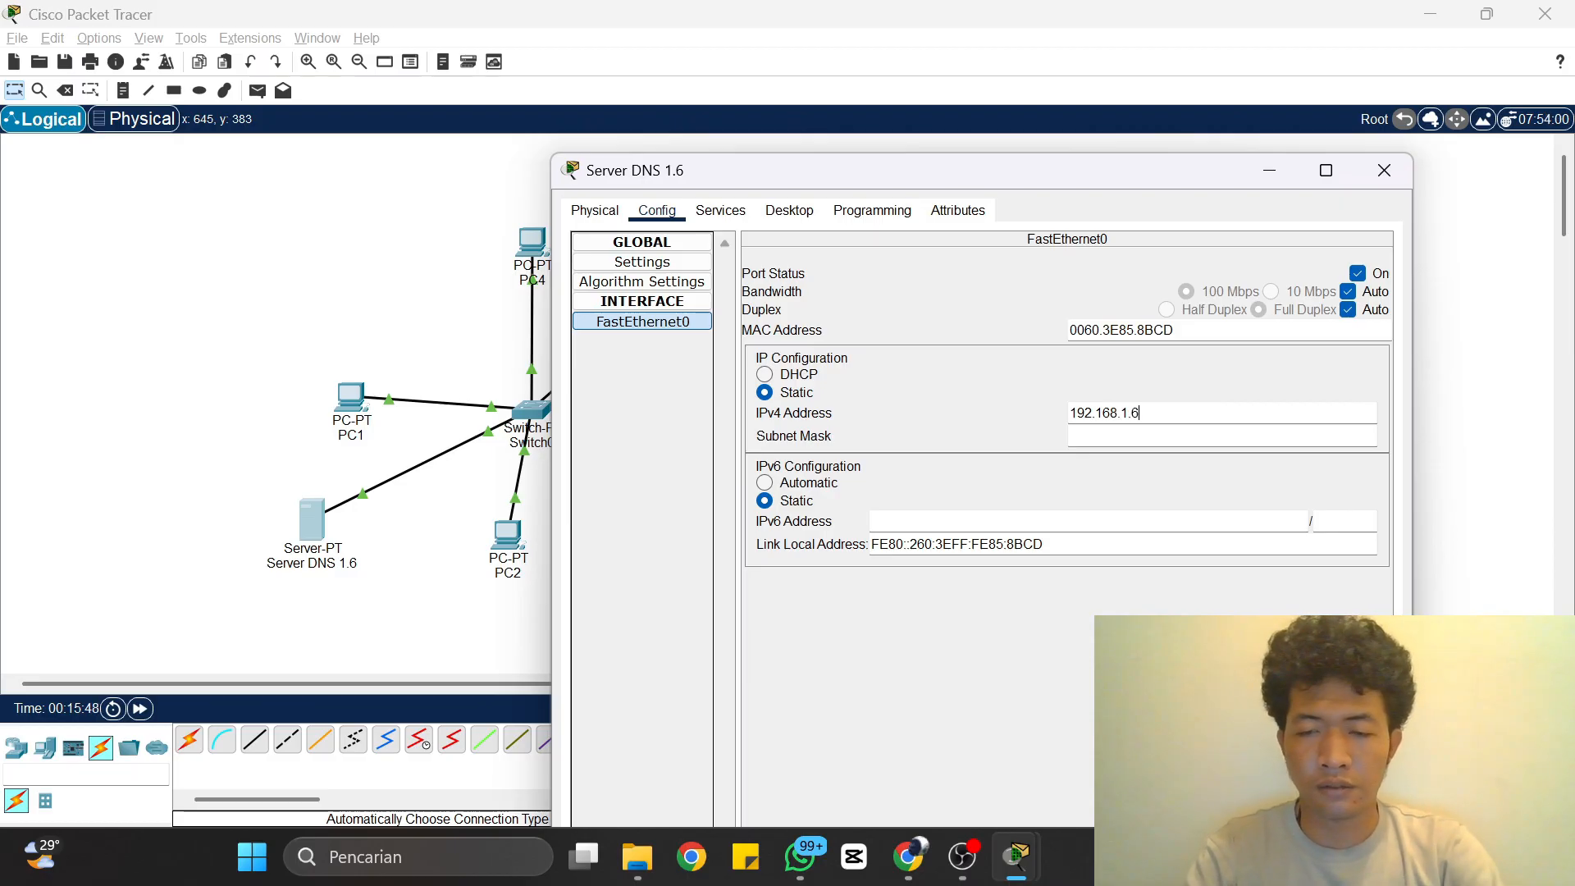
type(".6")
key("Return")
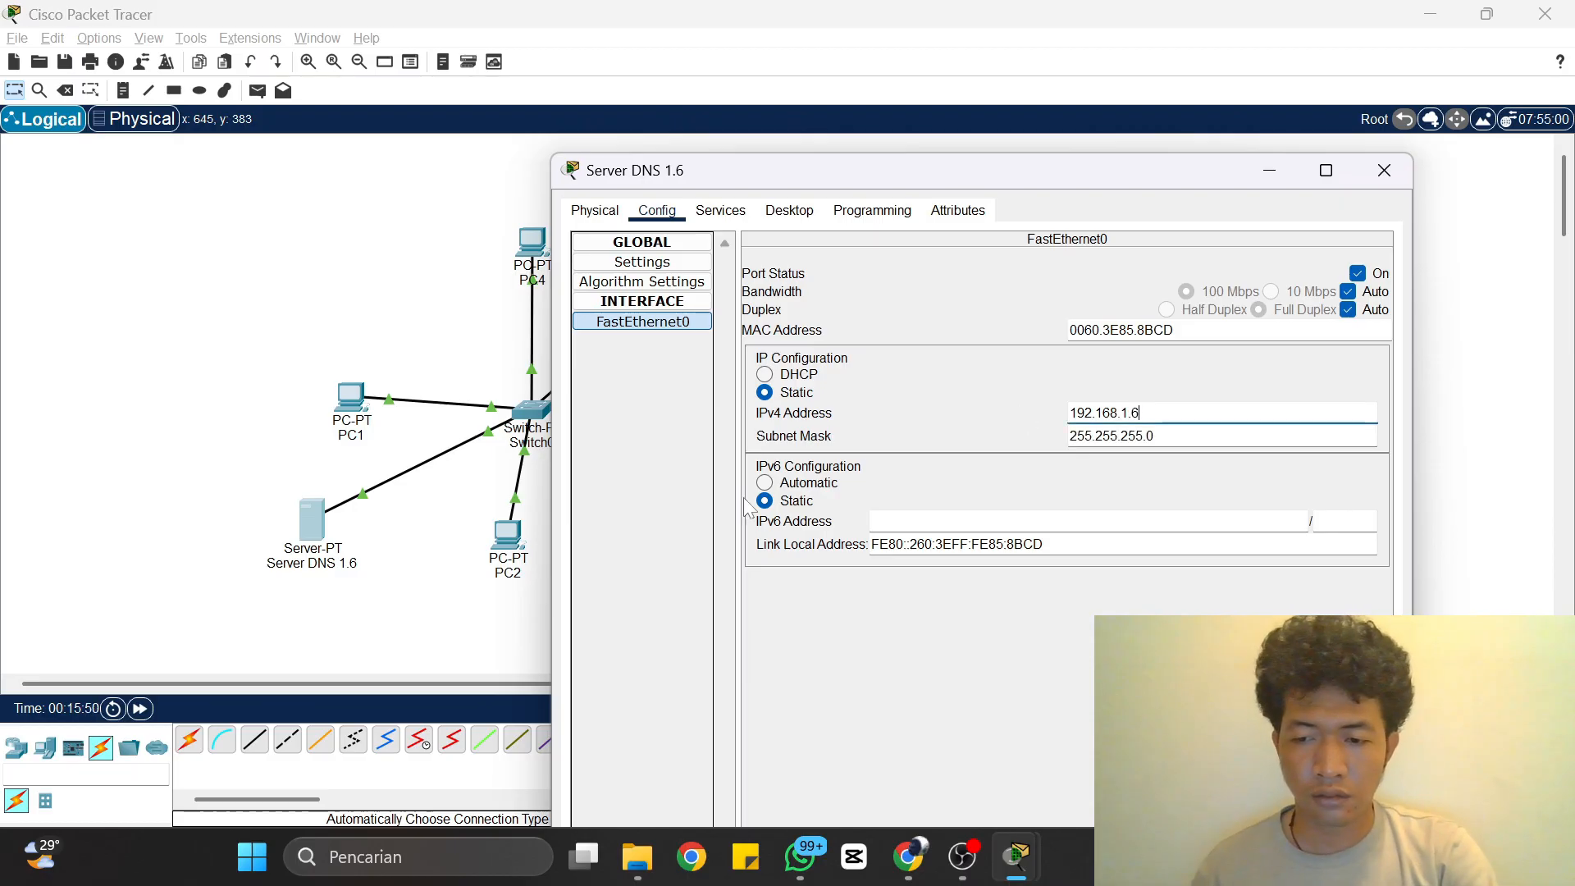
Step: Turn on the DNS service of Server DNS 1.6 and add an A record for UT.com with address 192.168.1.6
left_click(720, 210)
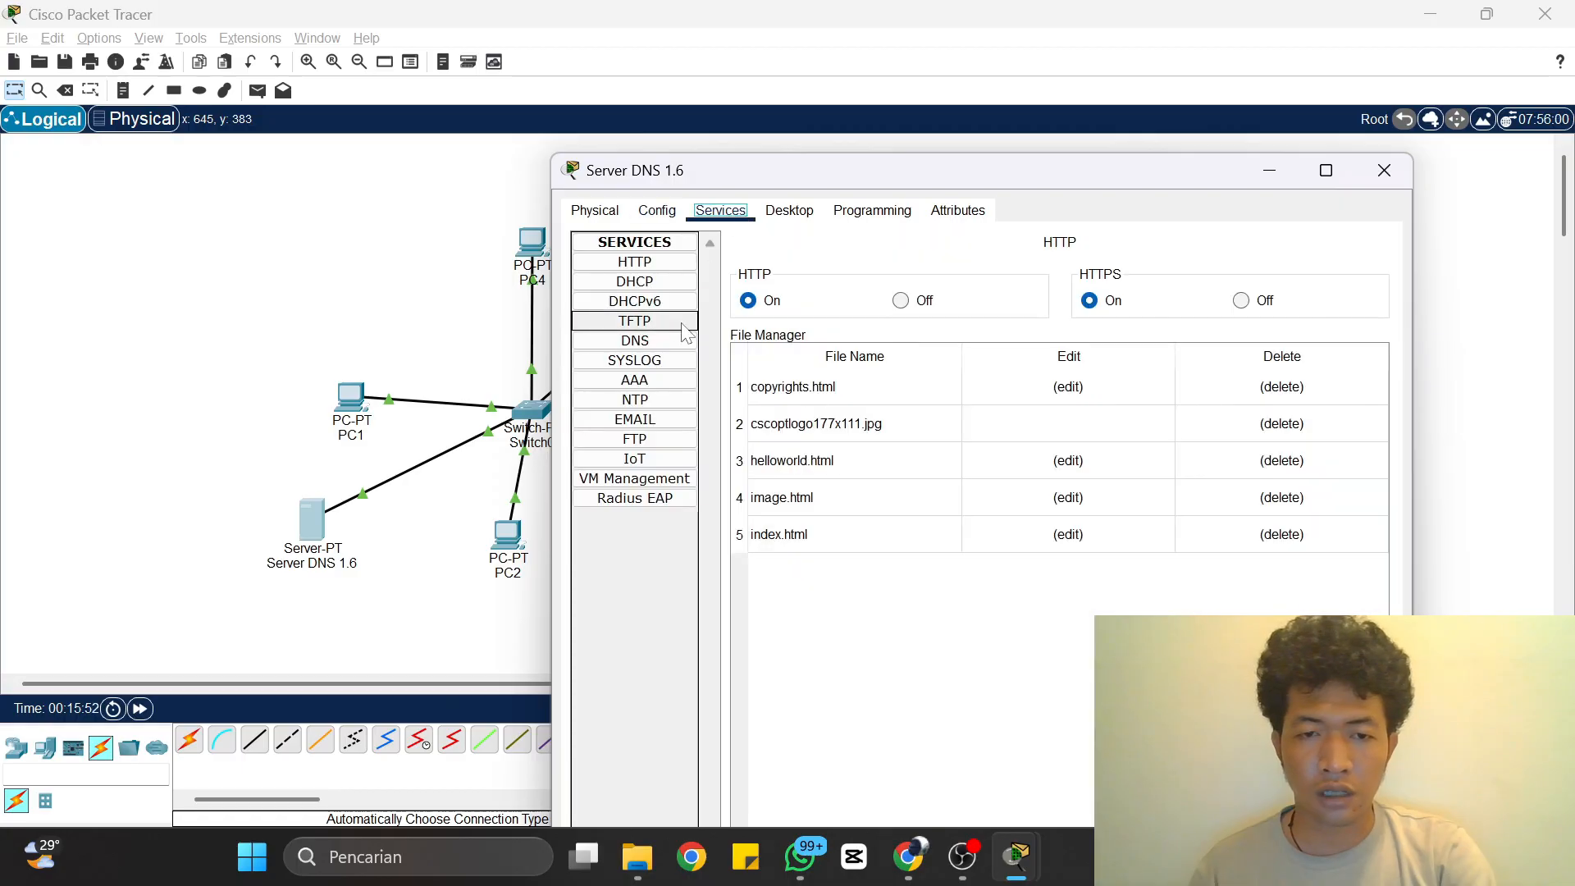
left_click(635, 341)
left_click(902, 329)
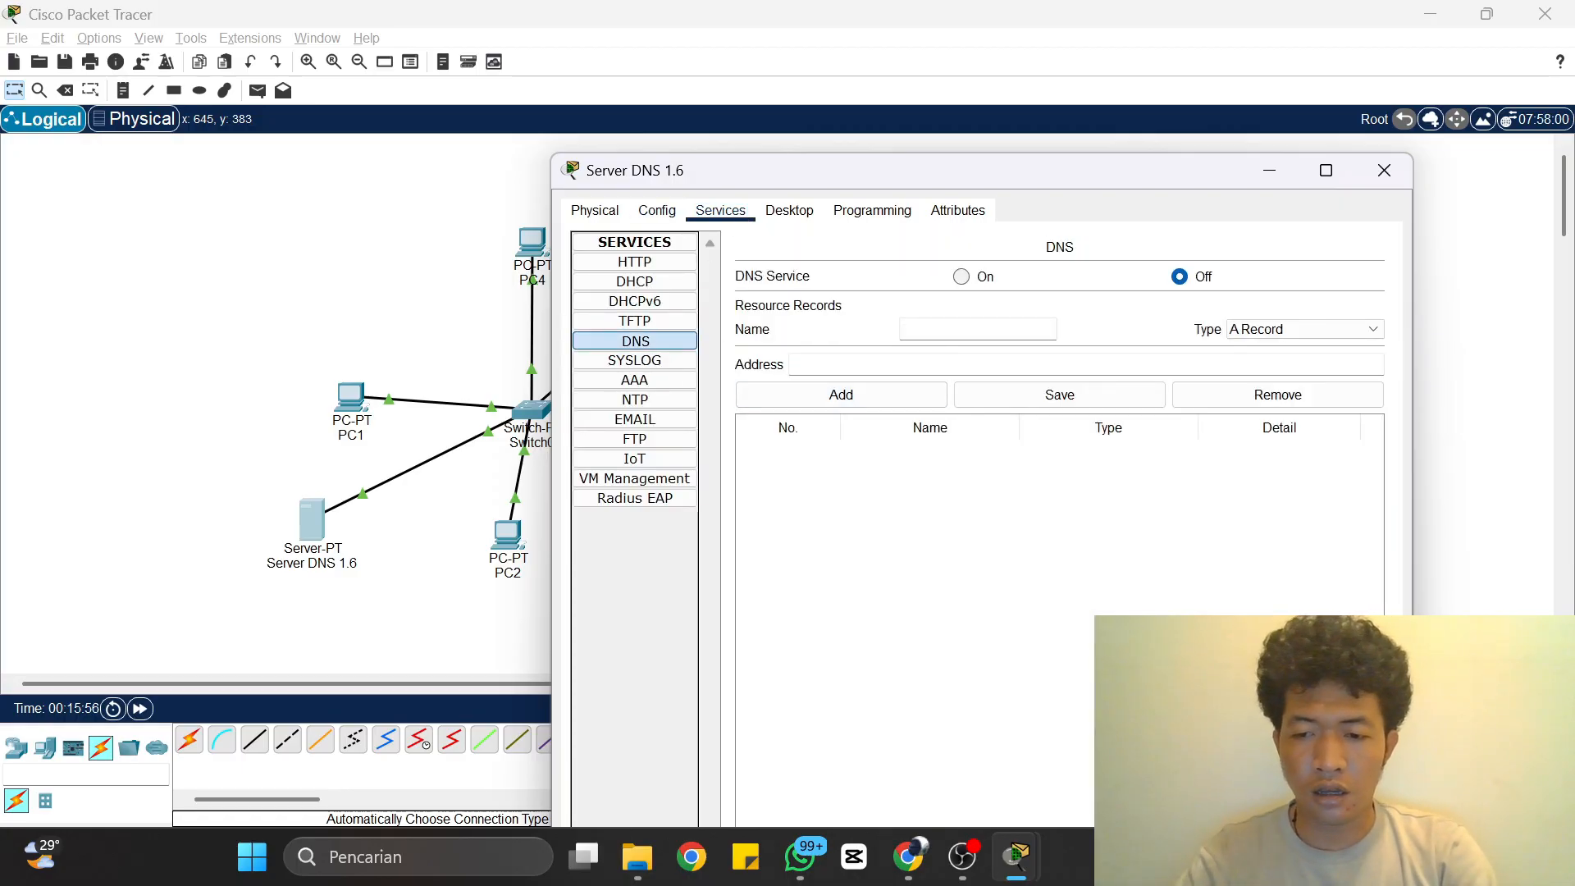
type("UT.com")
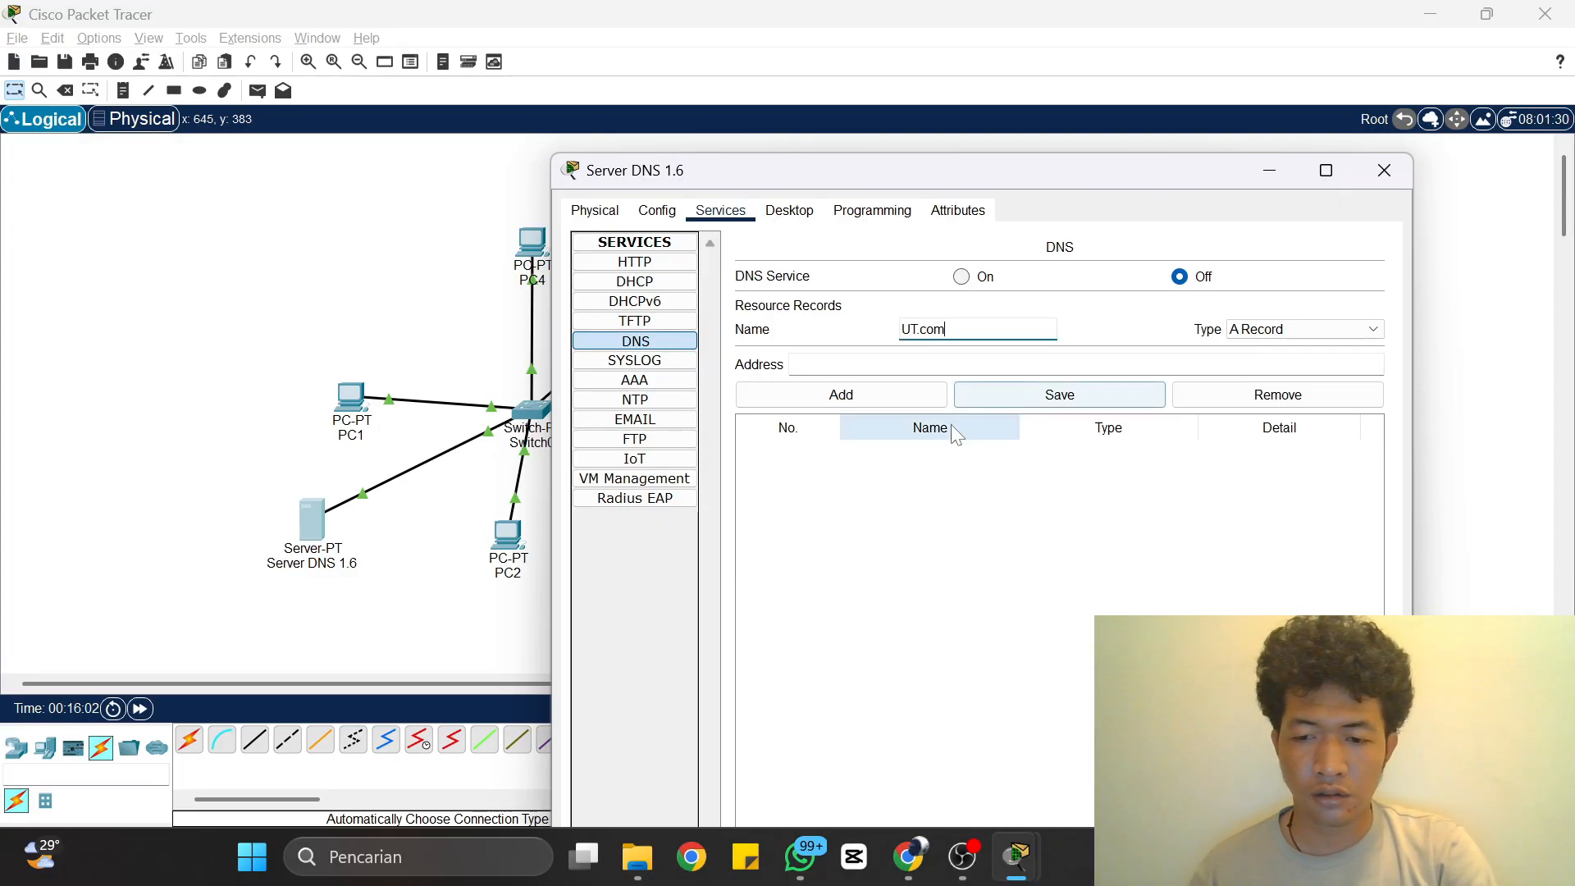
left_click(943, 365)
type("192.1")
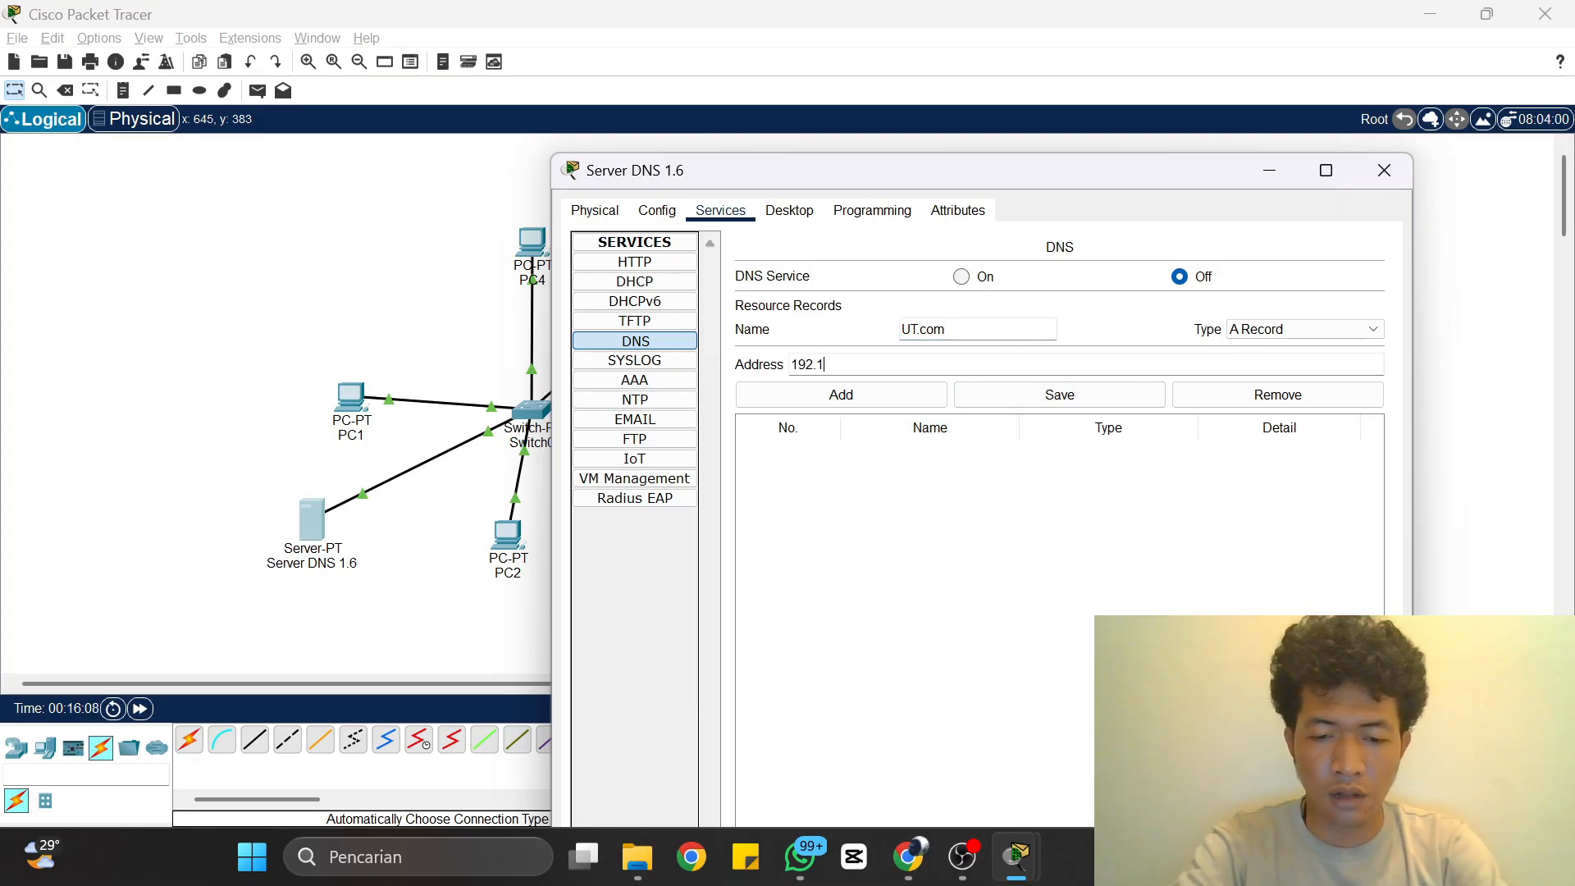
type("68.1")
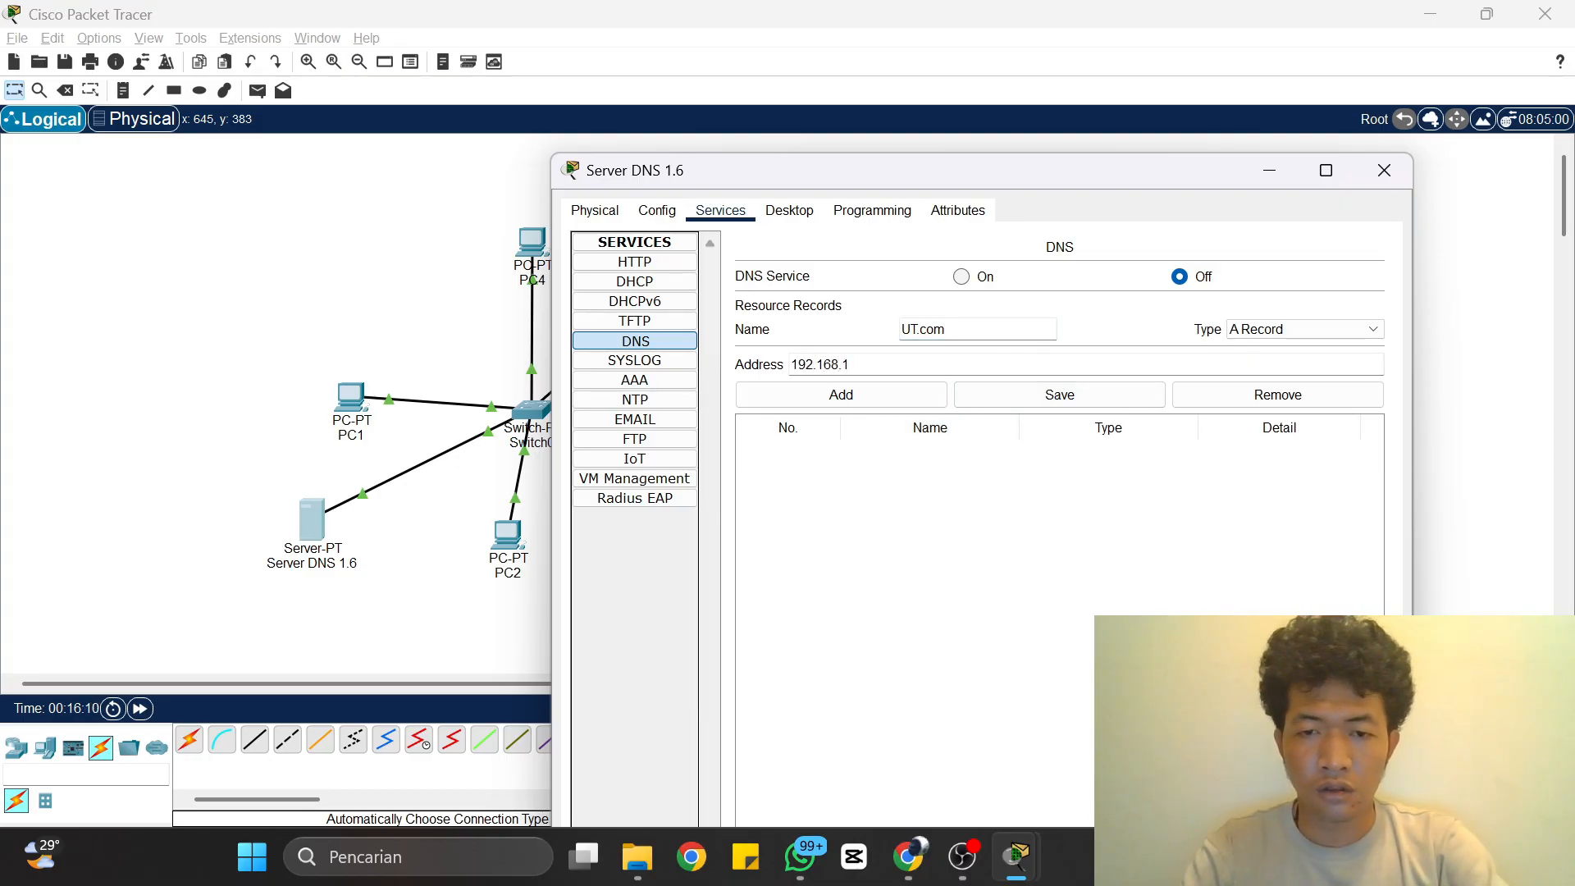
type(".6")
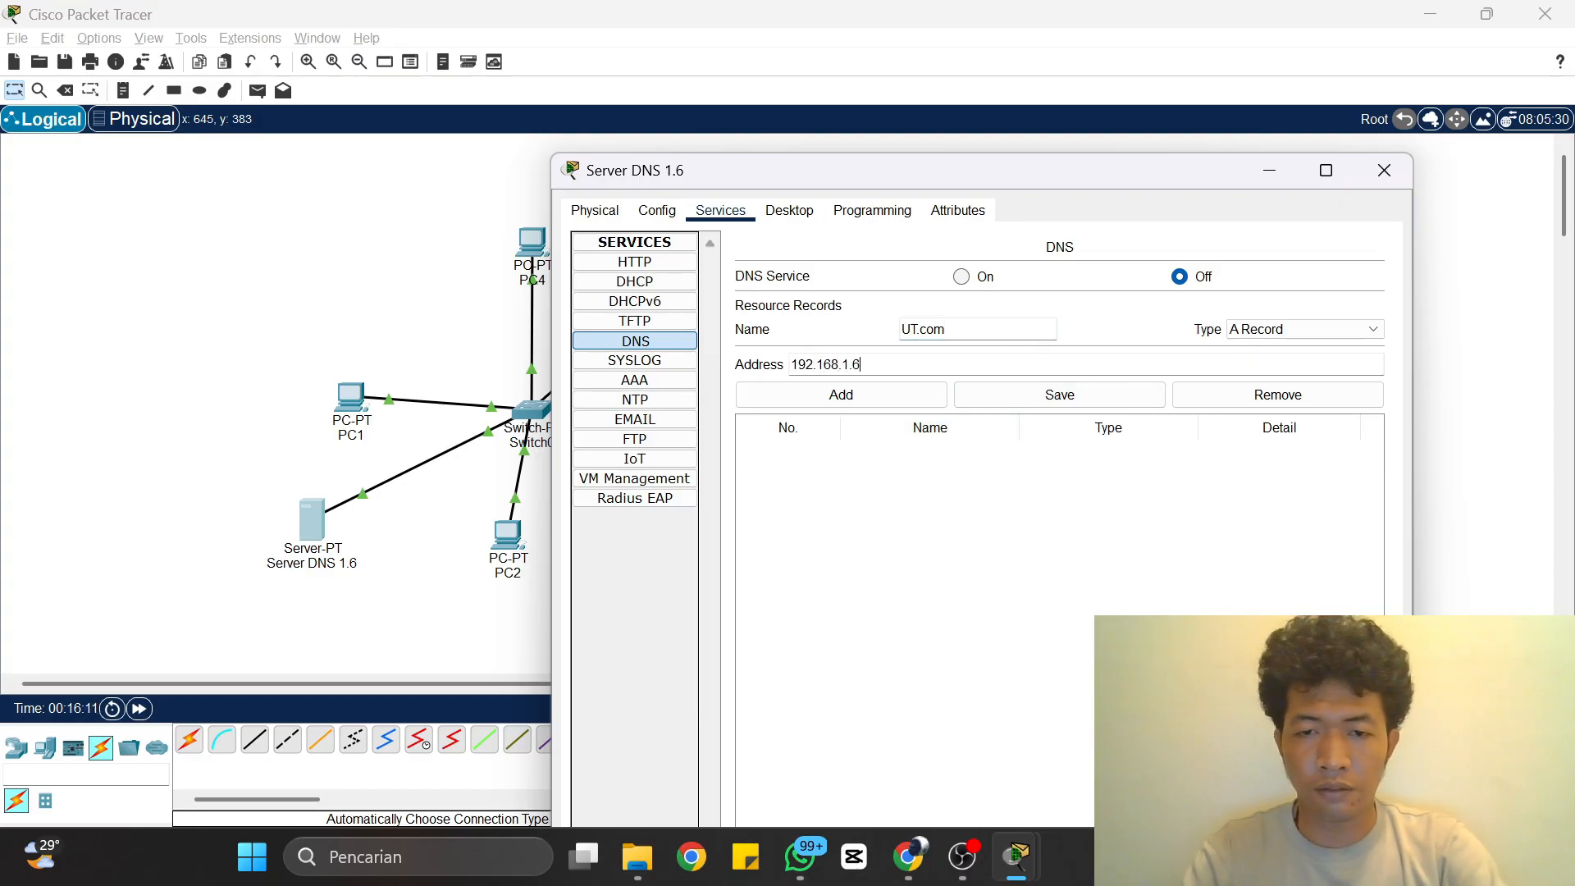
left_click(962, 277)
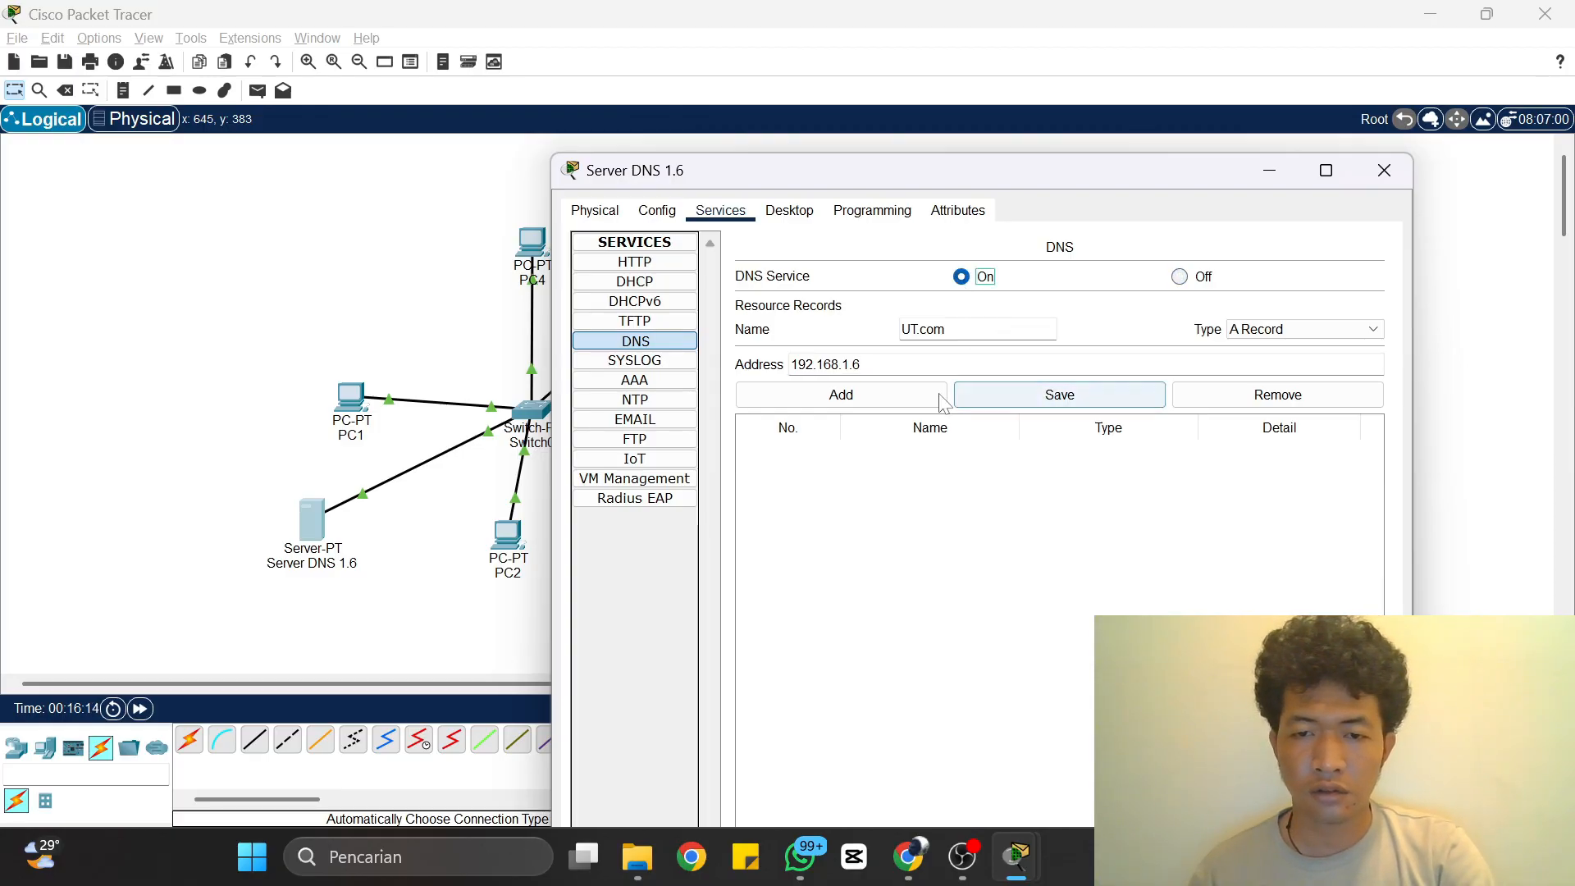
left_click(913, 398)
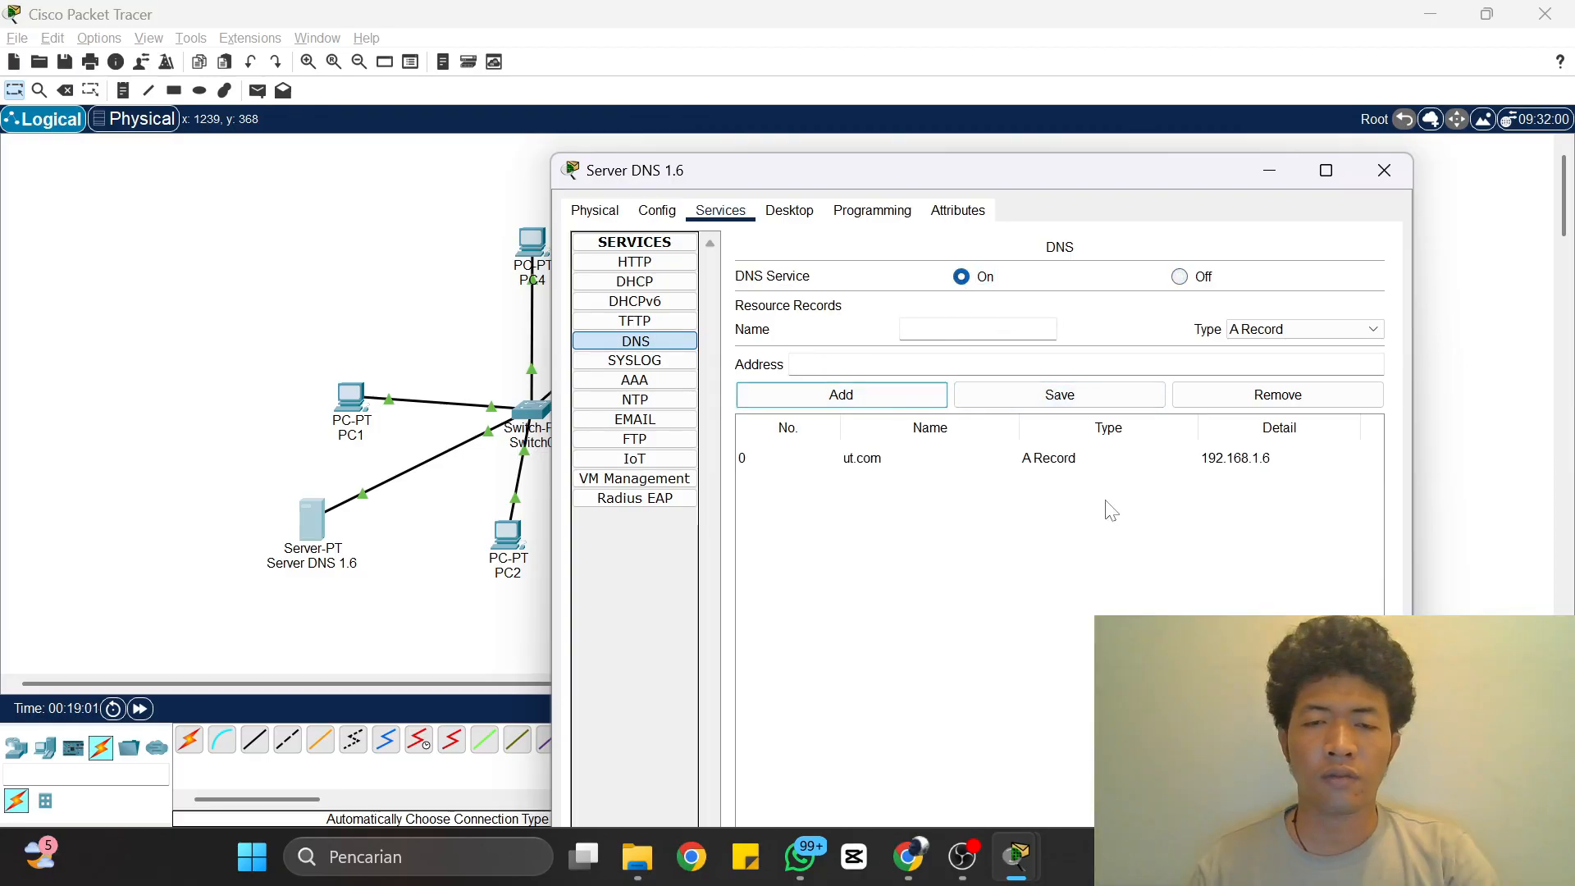
left_click(1384, 169)
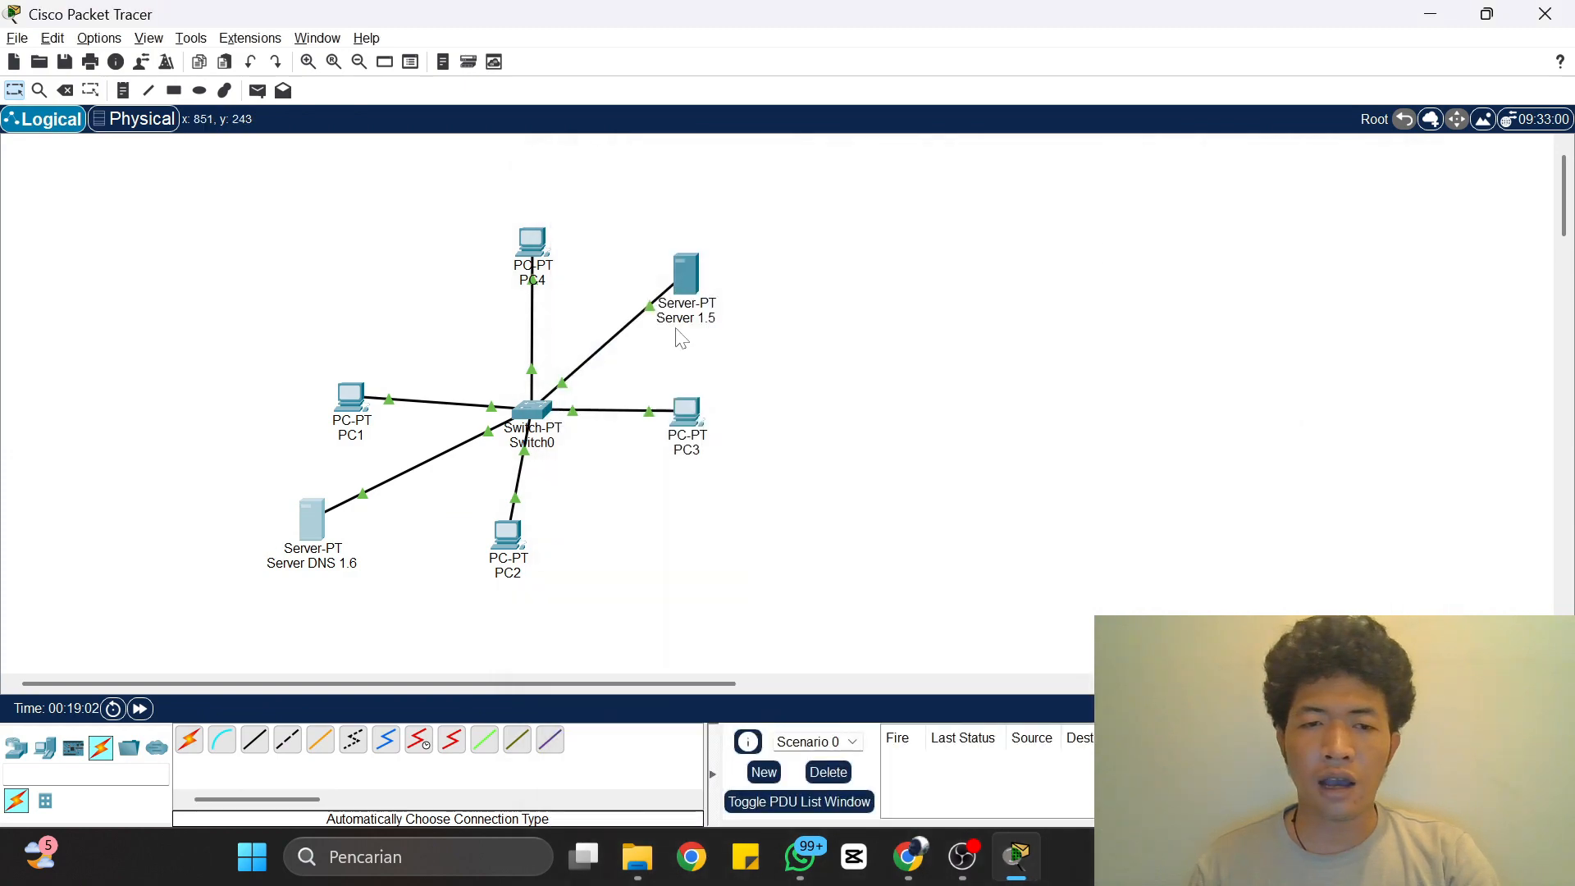
Step: Set the IPv4 DNS server of PC1 to 192.168.1.6 in its global settings
mouse_move(537, 261)
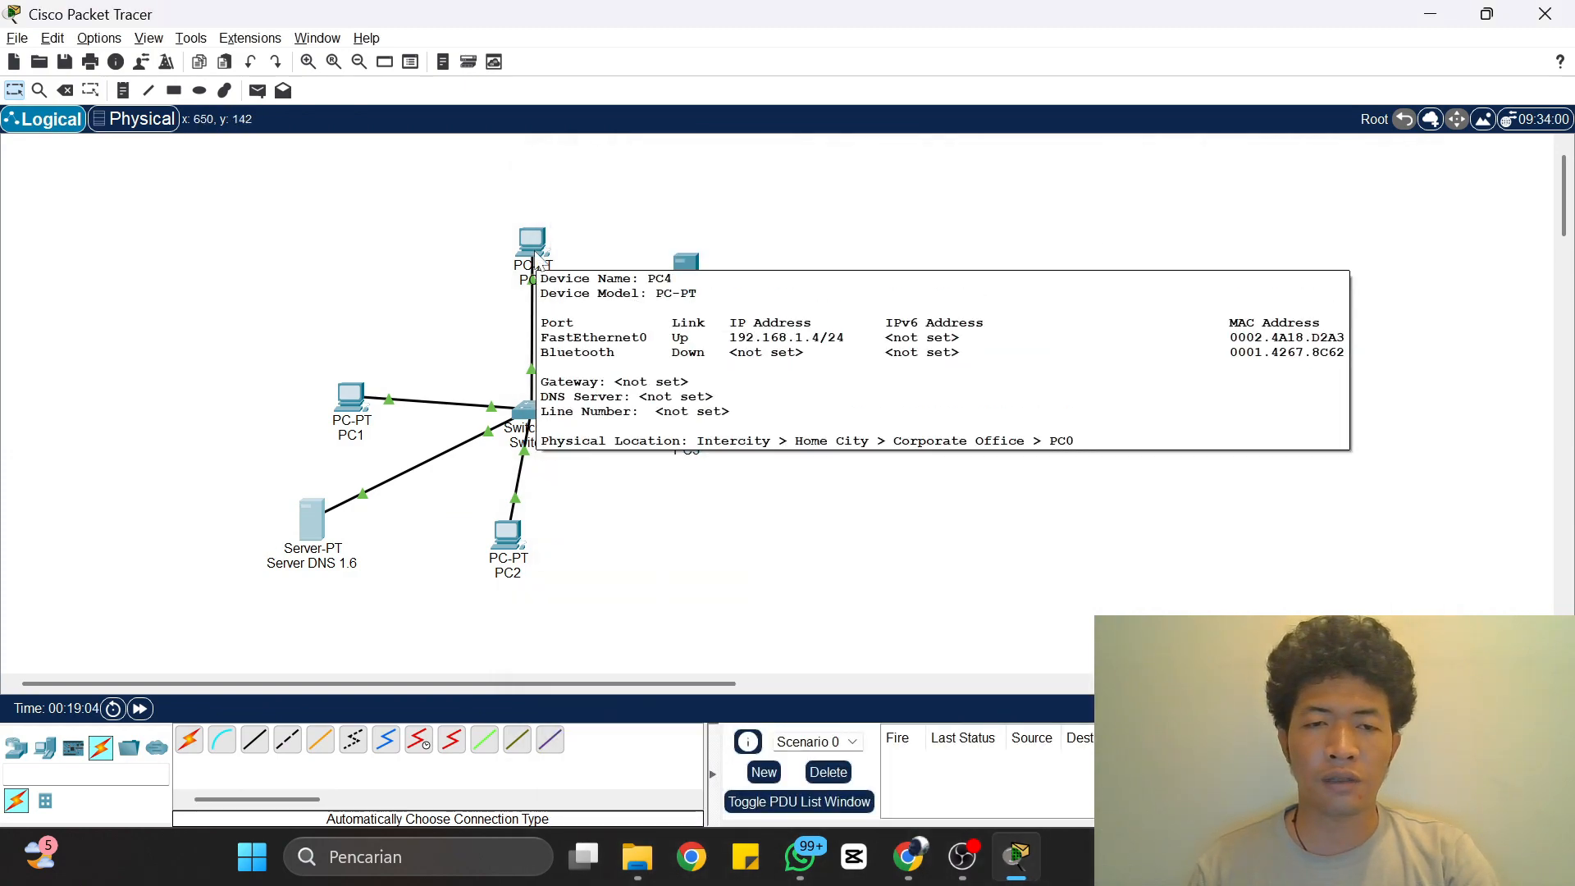
left_click(354, 396)
left_click(654, 60)
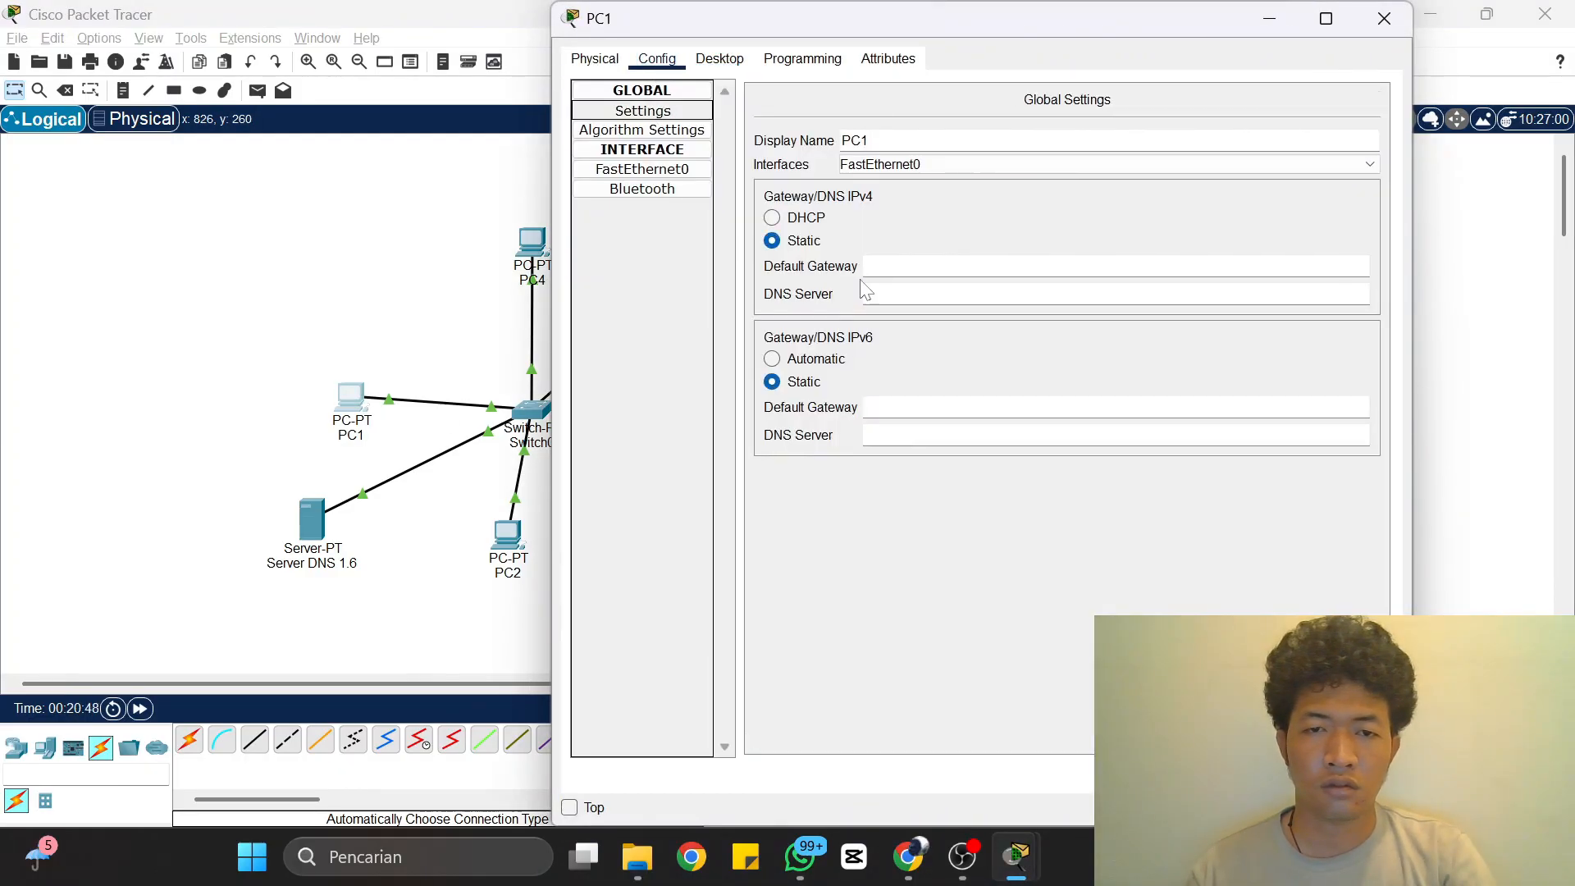
left_click(894, 294)
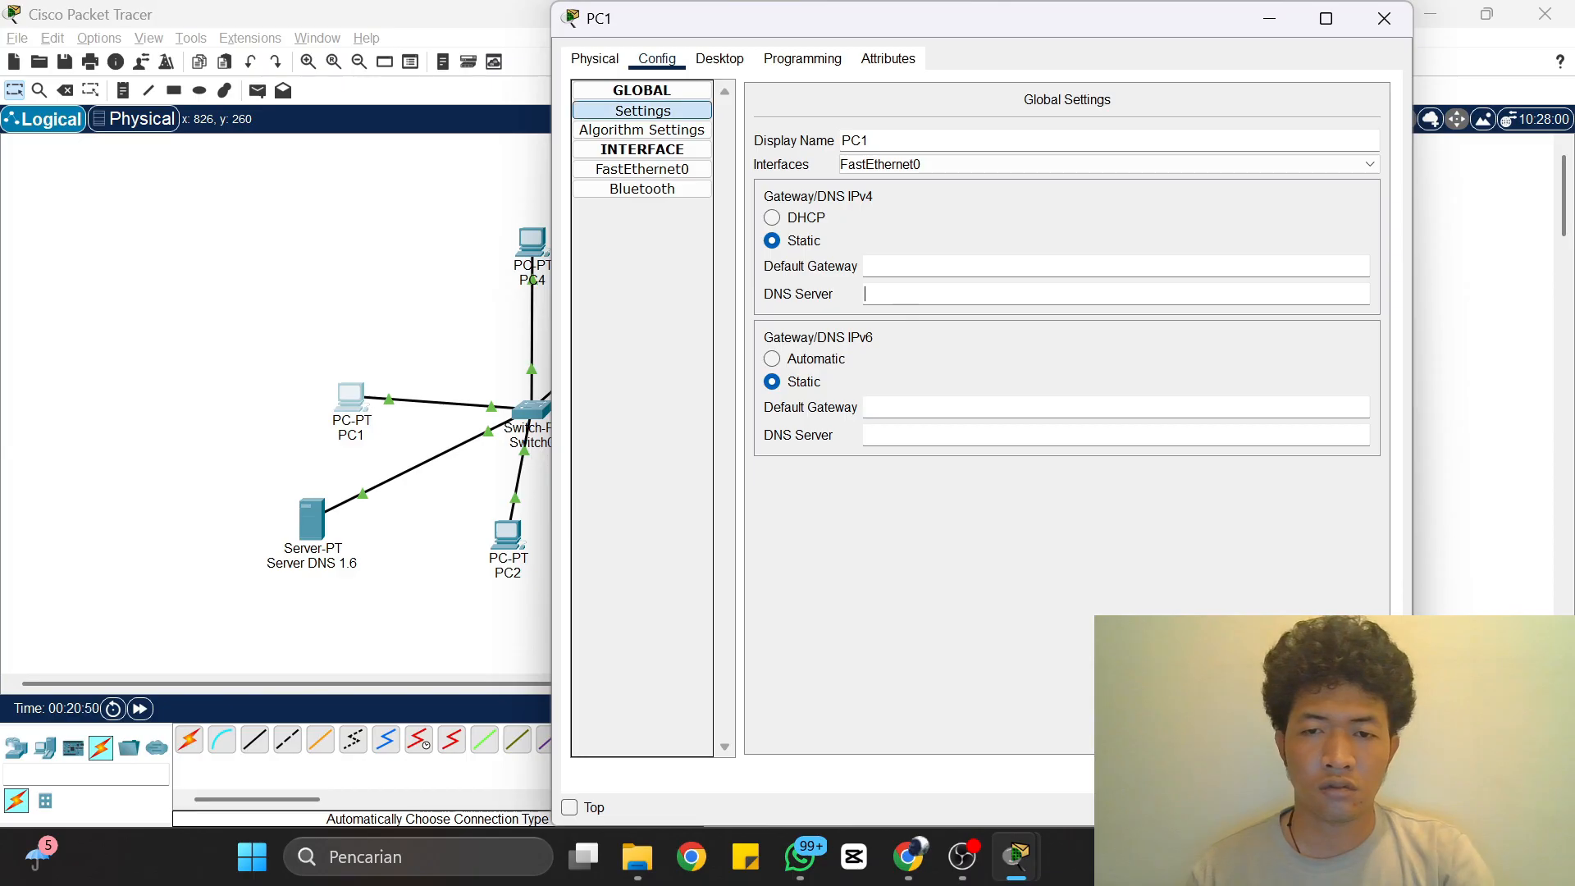
type("192.1")
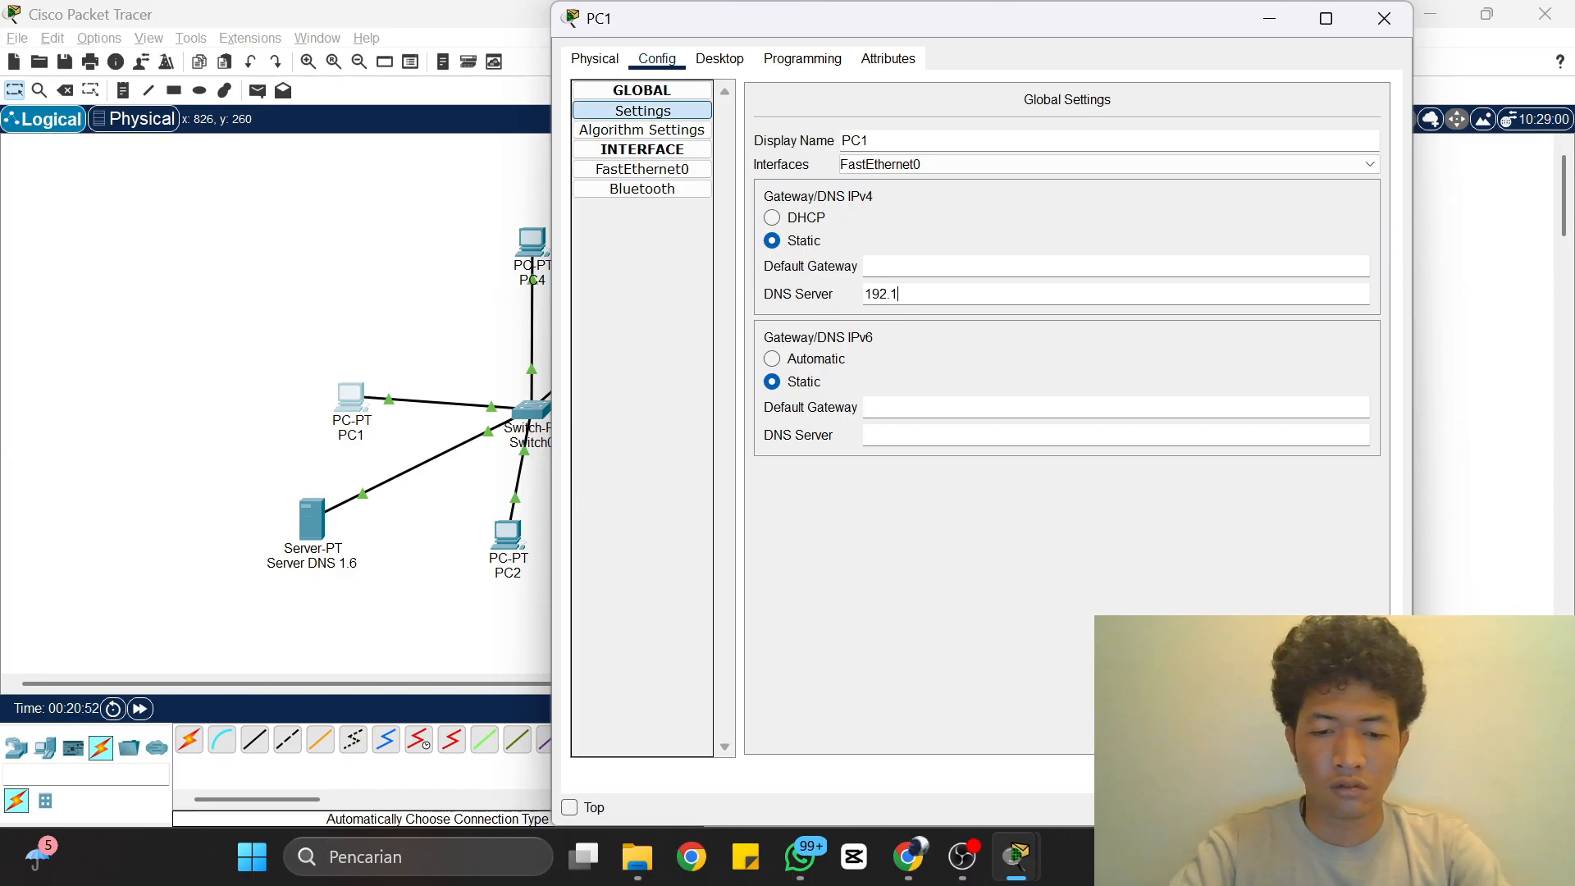
type("68.1.6")
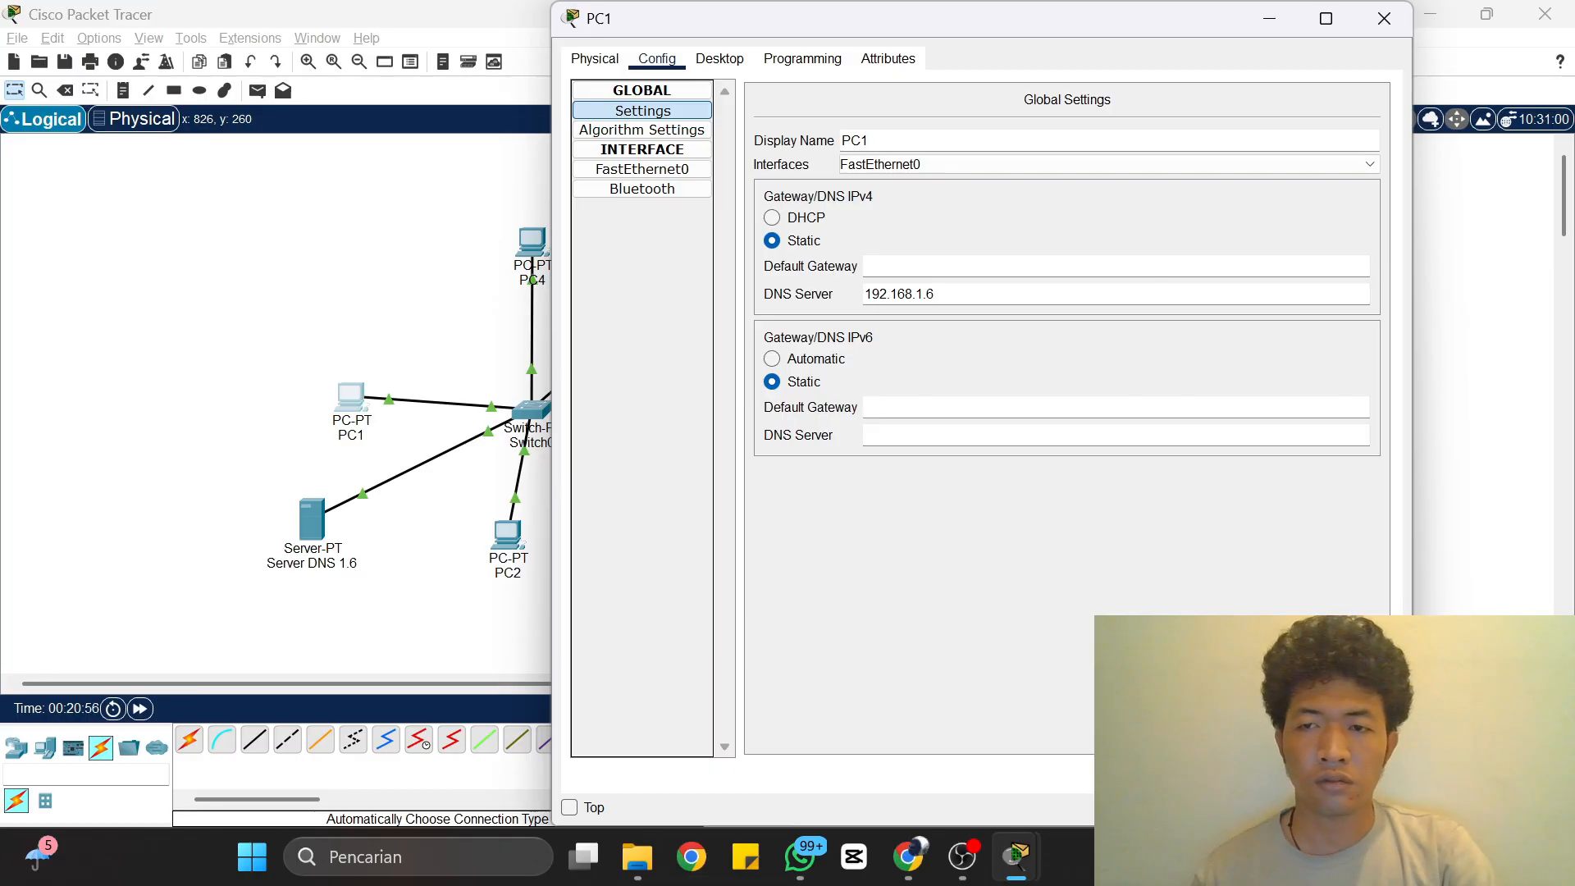
left_click(1383, 18)
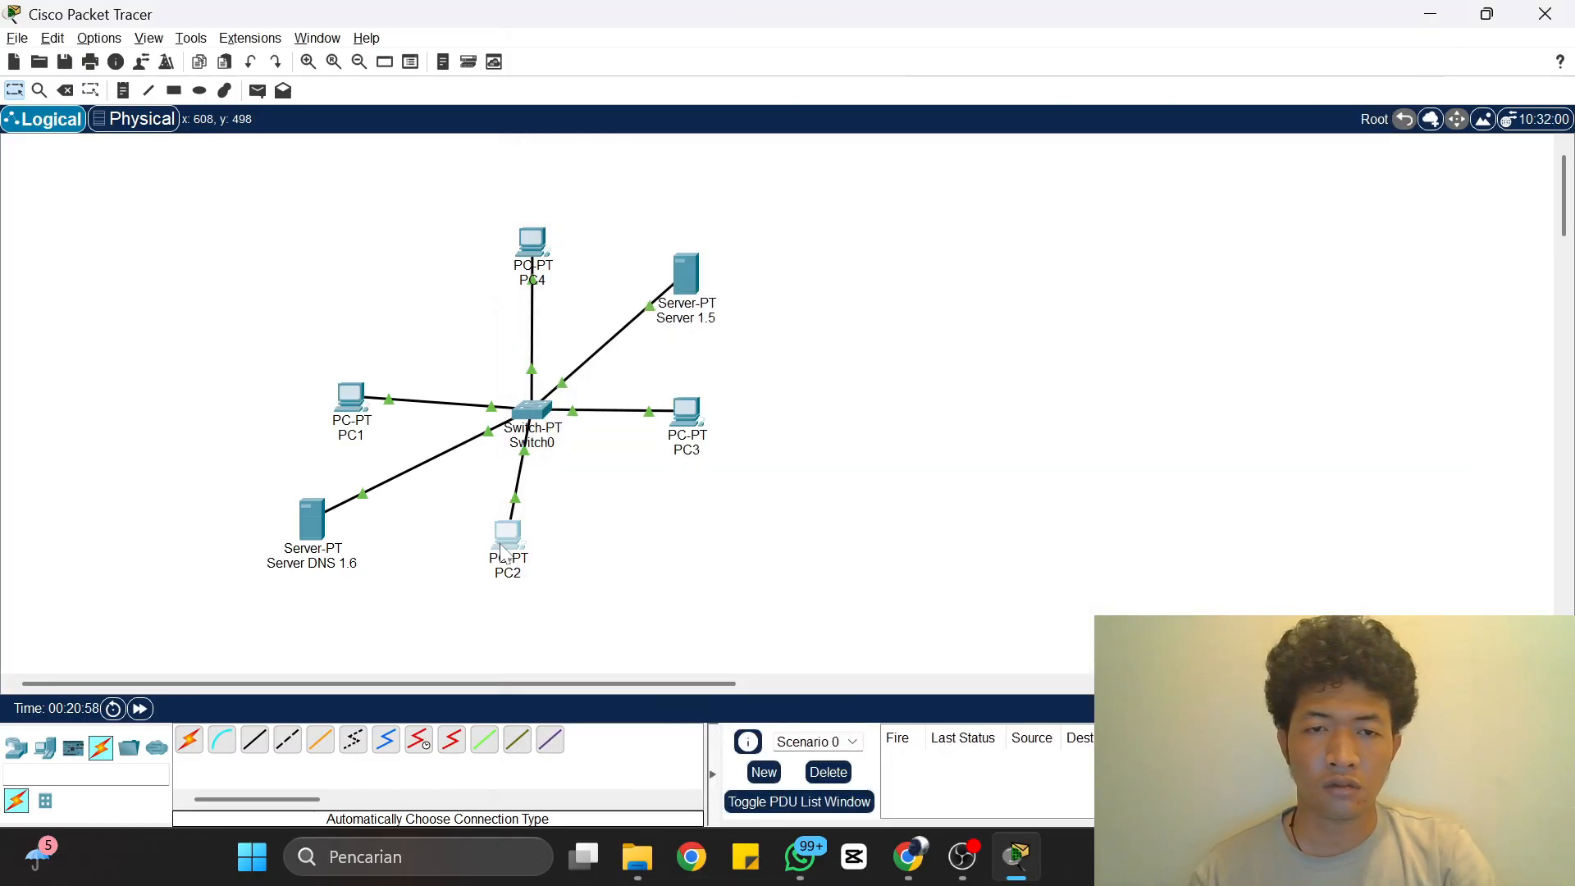
Step: Set the IPv4 DNS server of PC2 to 192.168.1.6 in its global settings
left_click(508, 534)
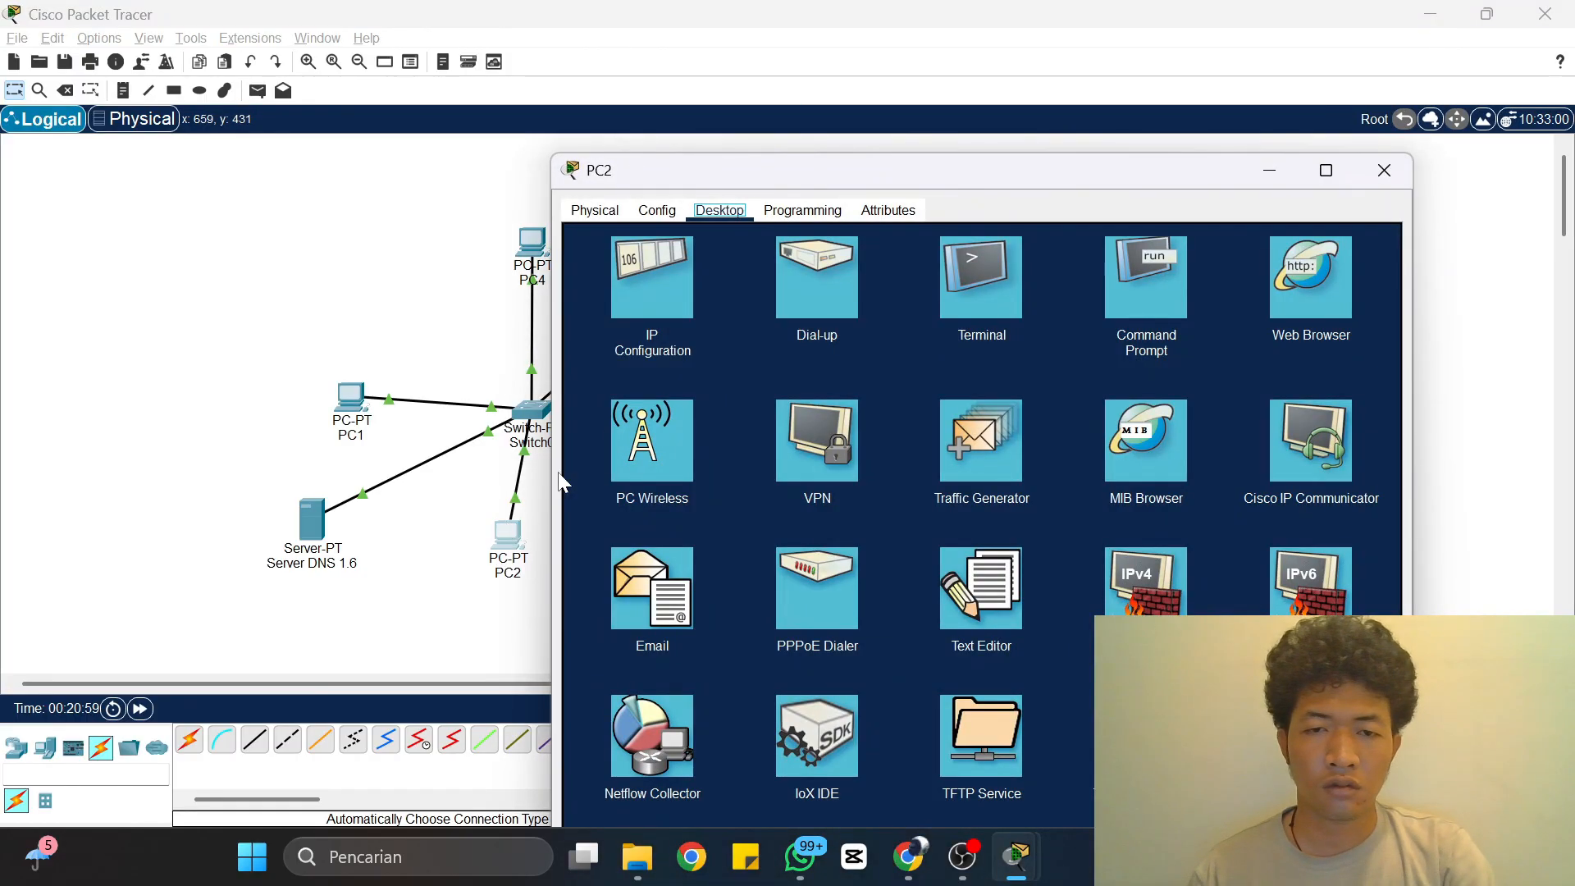
left_click(659, 211)
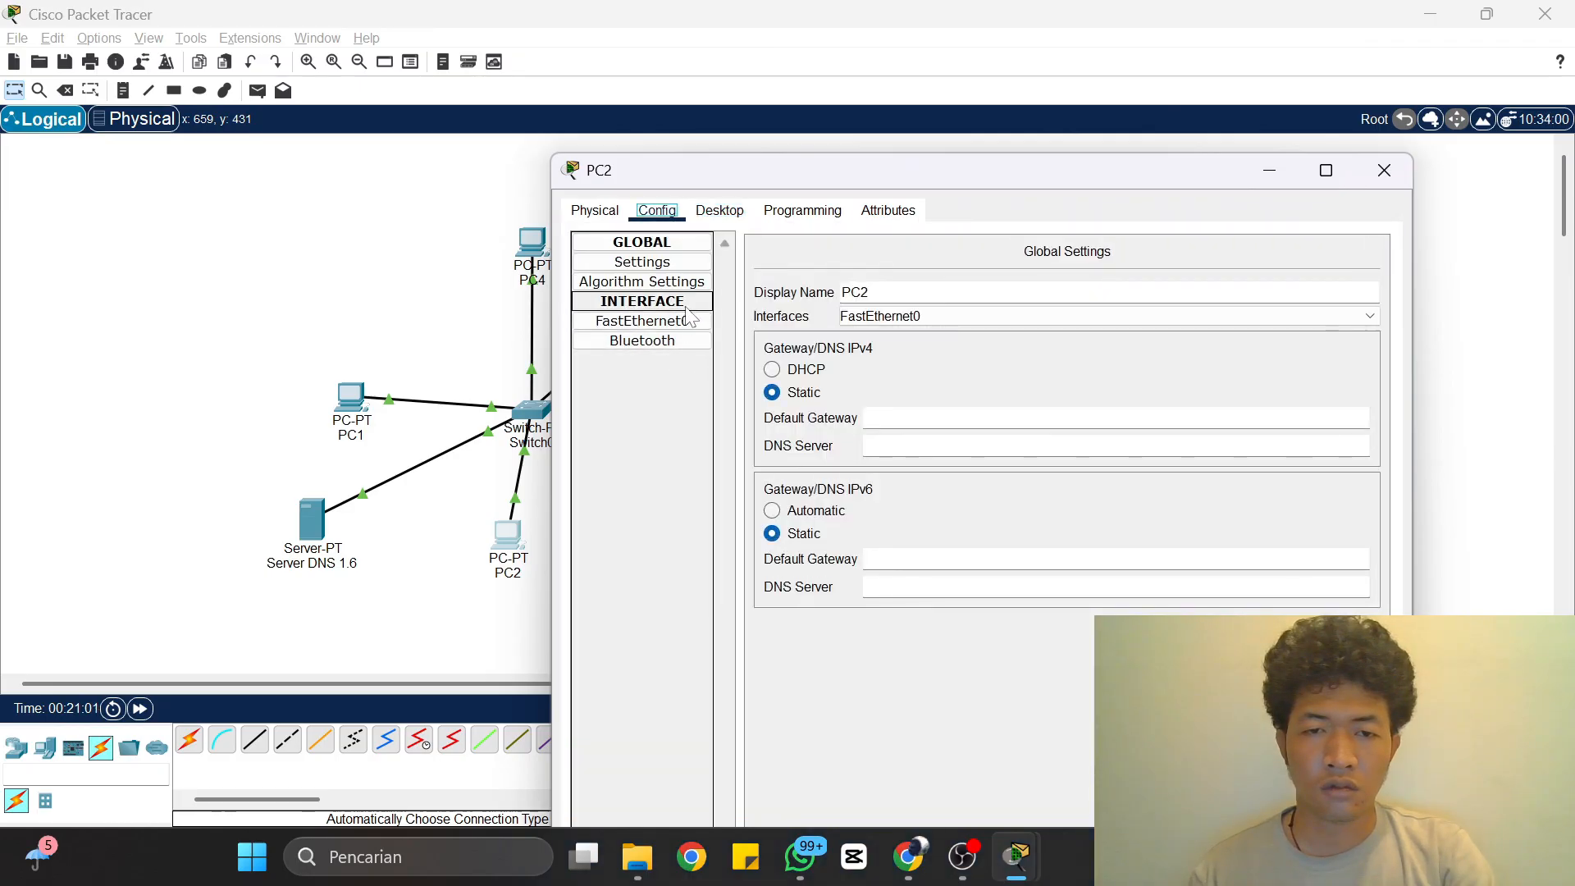
left_click(692, 266)
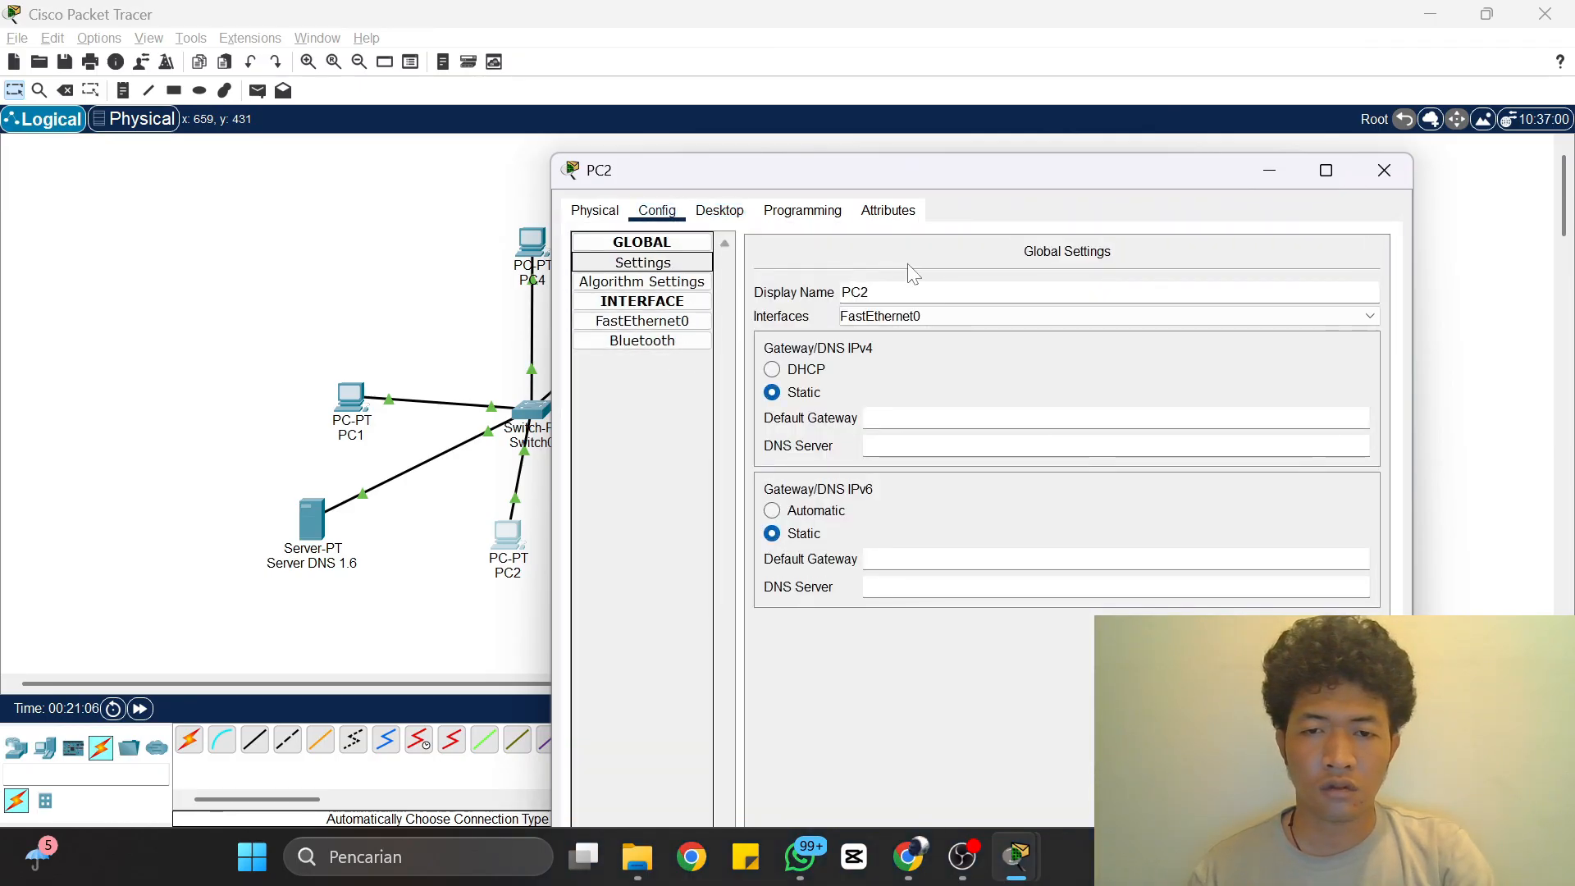
left_click(894, 446)
type("192.168.1.6")
left_click(1383, 170)
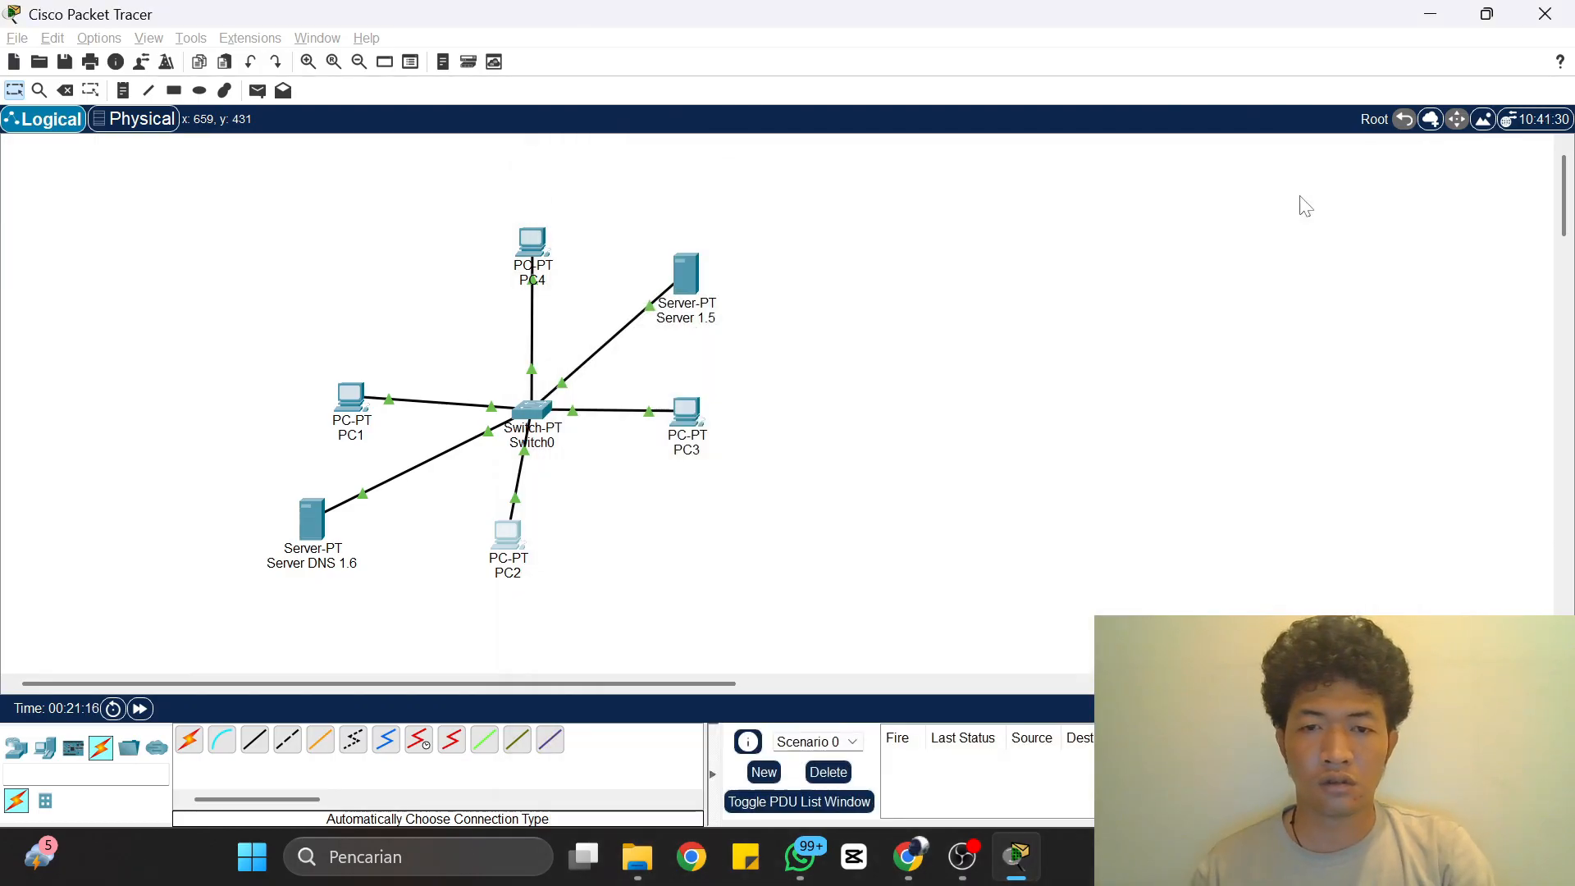
Step: Set the IPv4 DNS server of PC3 to 192.168.1.6 in its global settings
left_click(686, 414)
left_click(902, 294)
type("192.168.1.6")
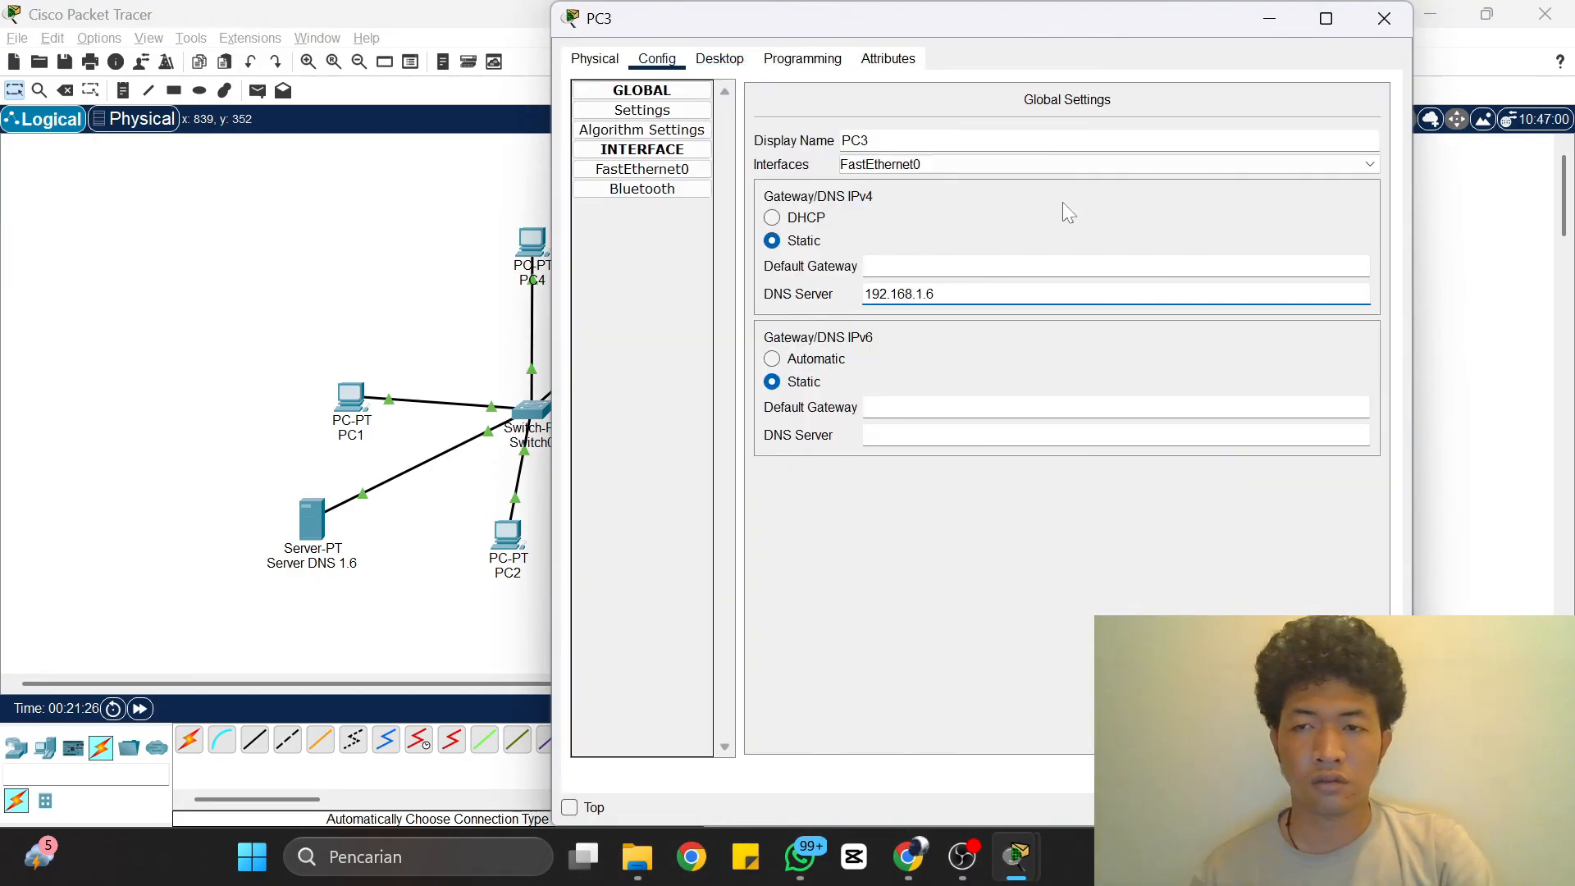
left_click(1384, 18)
Step: Set the IPv4 DNS server of PC4 to 192.168.1.6 in its global settings
left_click(532, 242)
left_click(657, 58)
left_click(902, 293)
type("192.168.1.6")
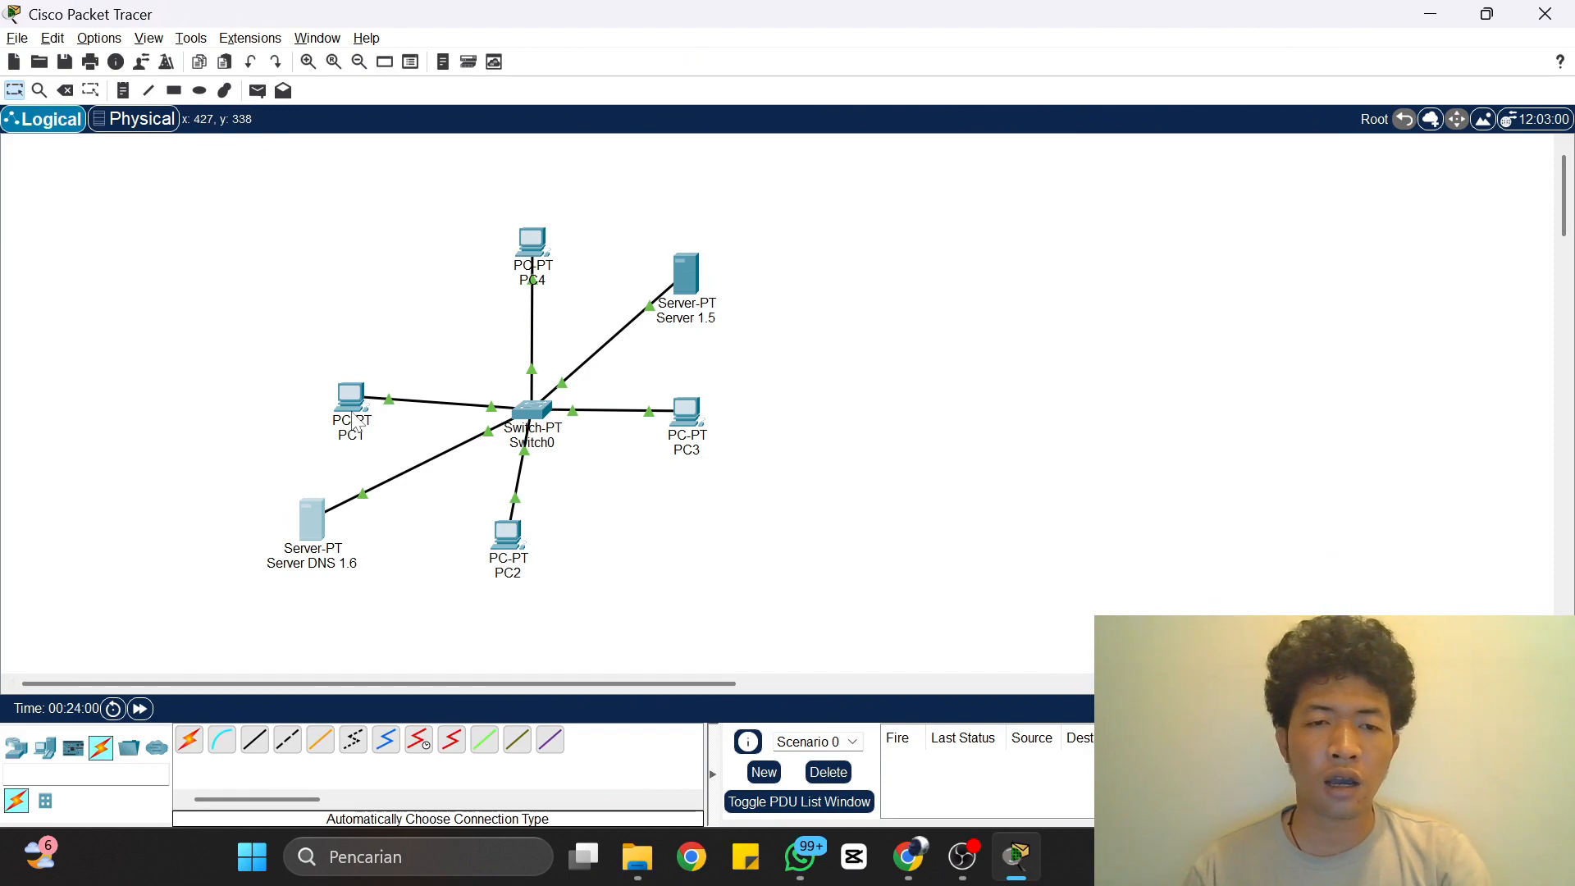
Step: Load ut.com in the web browser of PC1 to test name resolution, and close the PC's window
left_click_drag(355, 422, 360, 426)
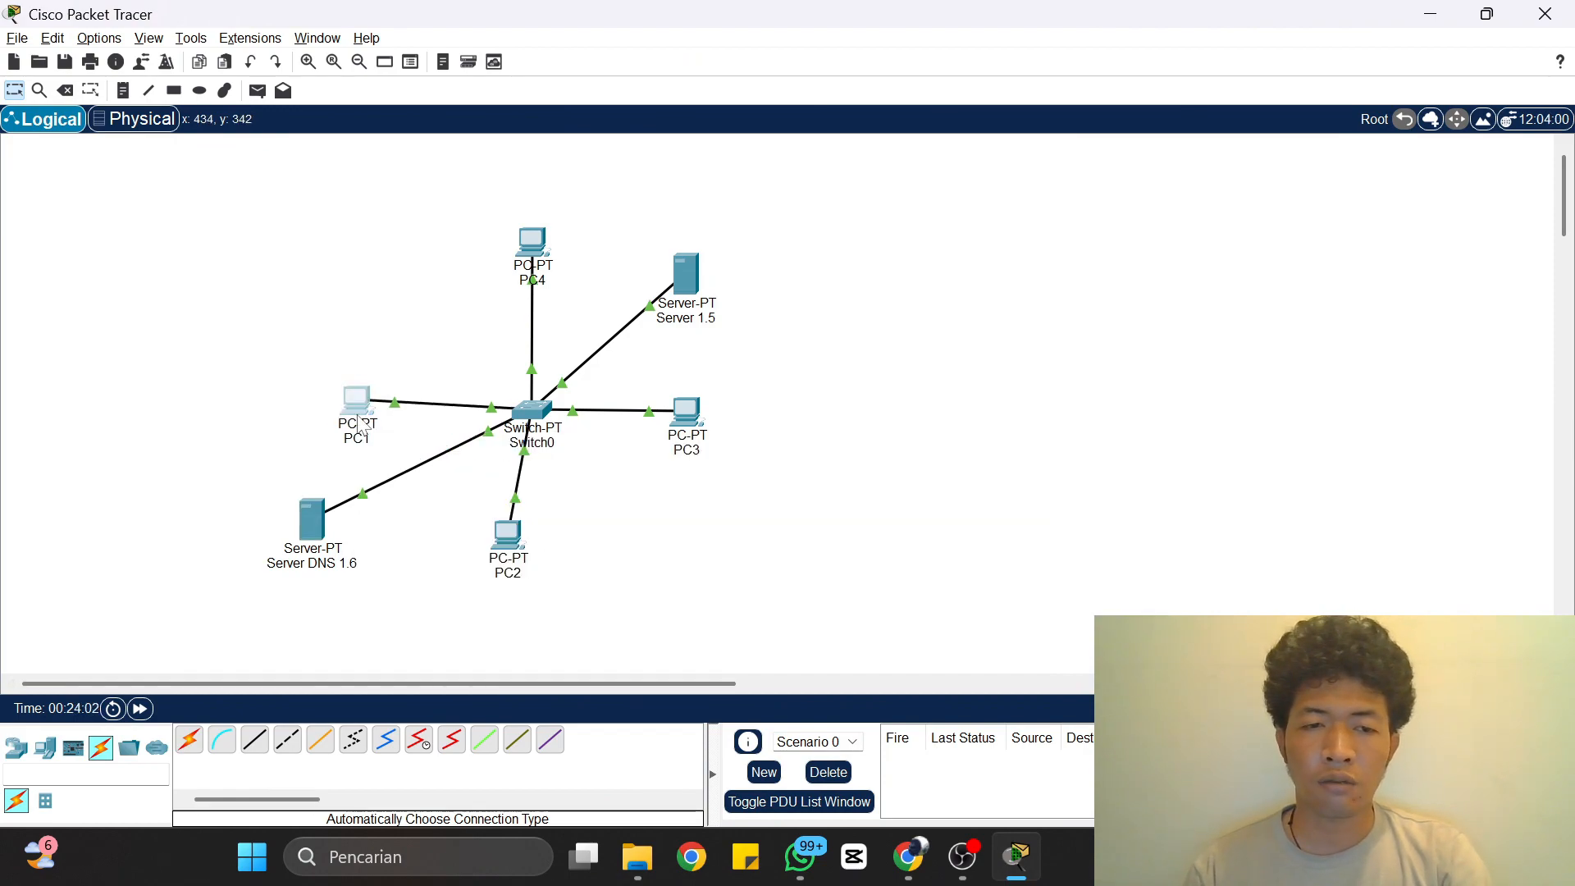
left_click(359, 419)
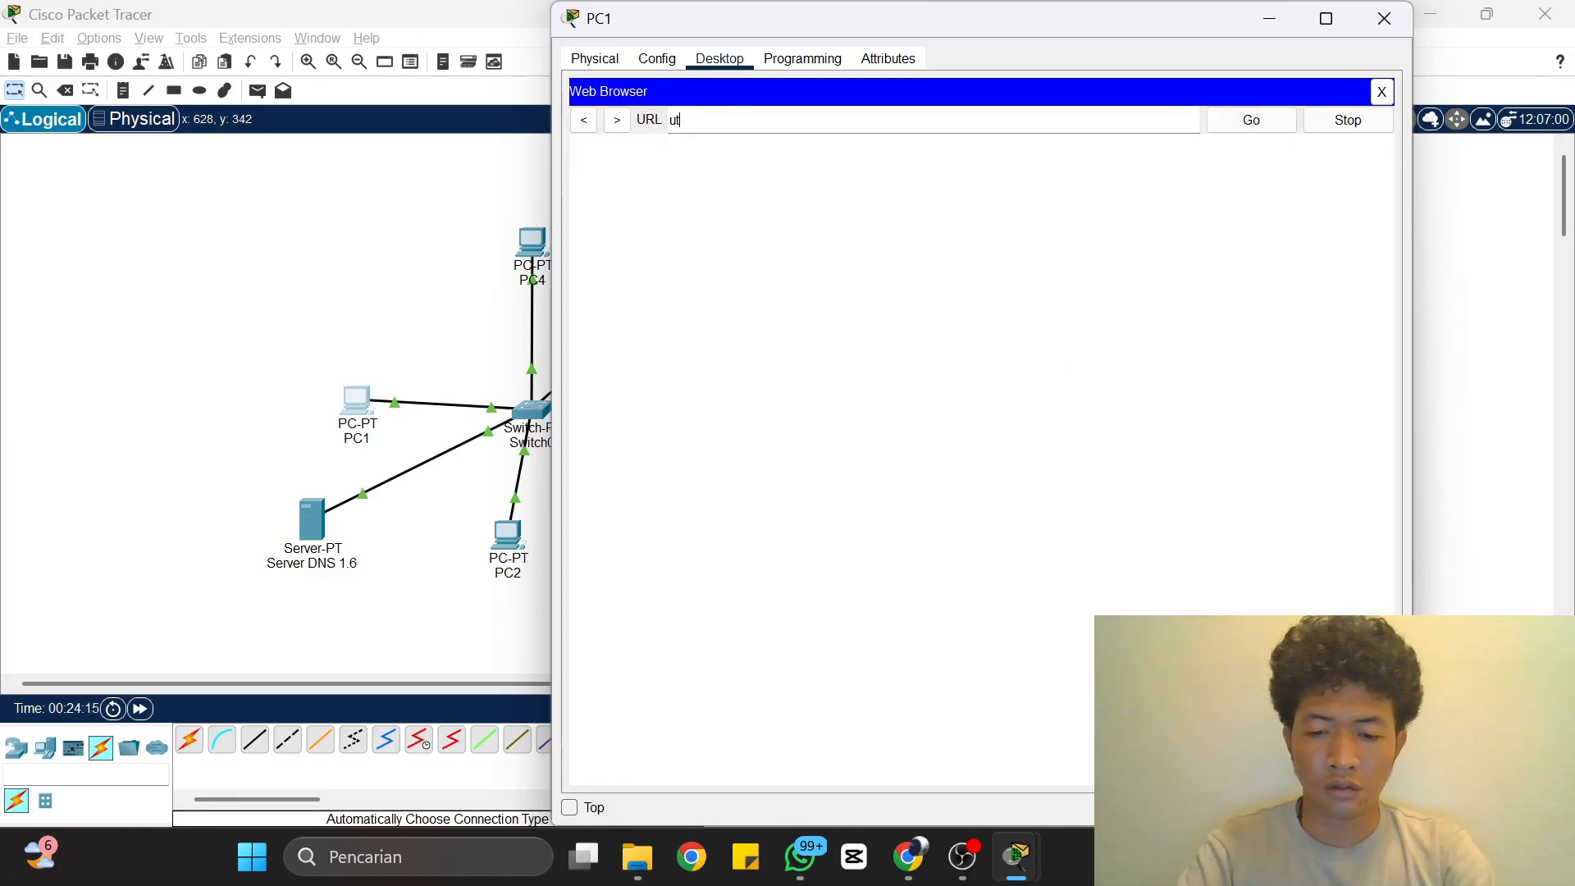
key("Return")
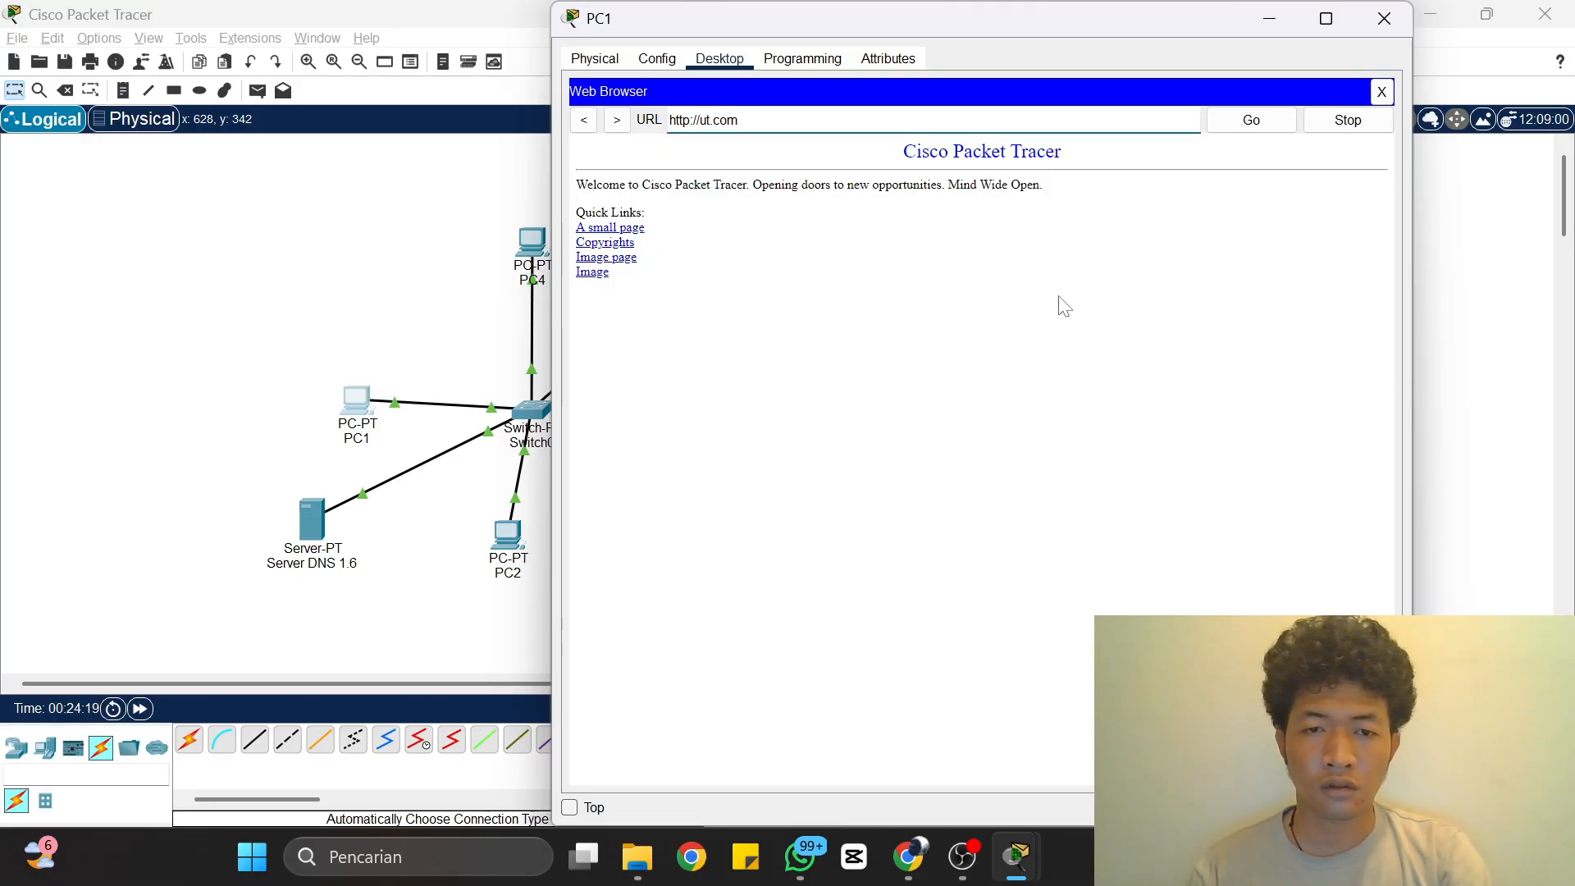
left_click_drag(1064, 305, 603, 185)
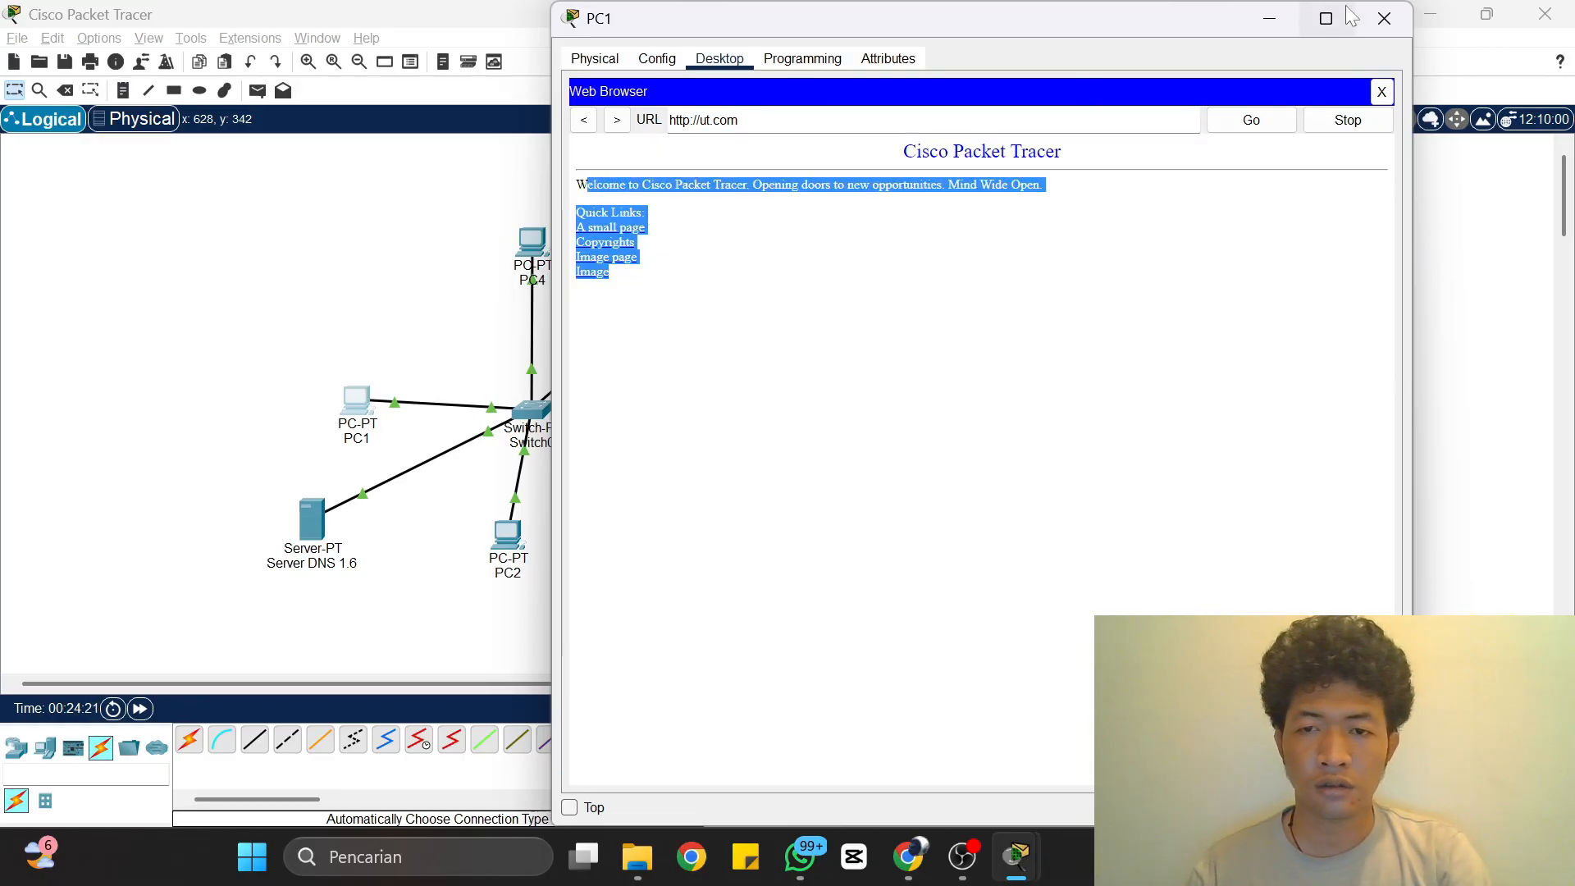
left_click(1383, 18)
Step: Load ut.com in the web browser of PC2 to test name resolution, and close the PC's window
left_click(507, 535)
left_click(1313, 279)
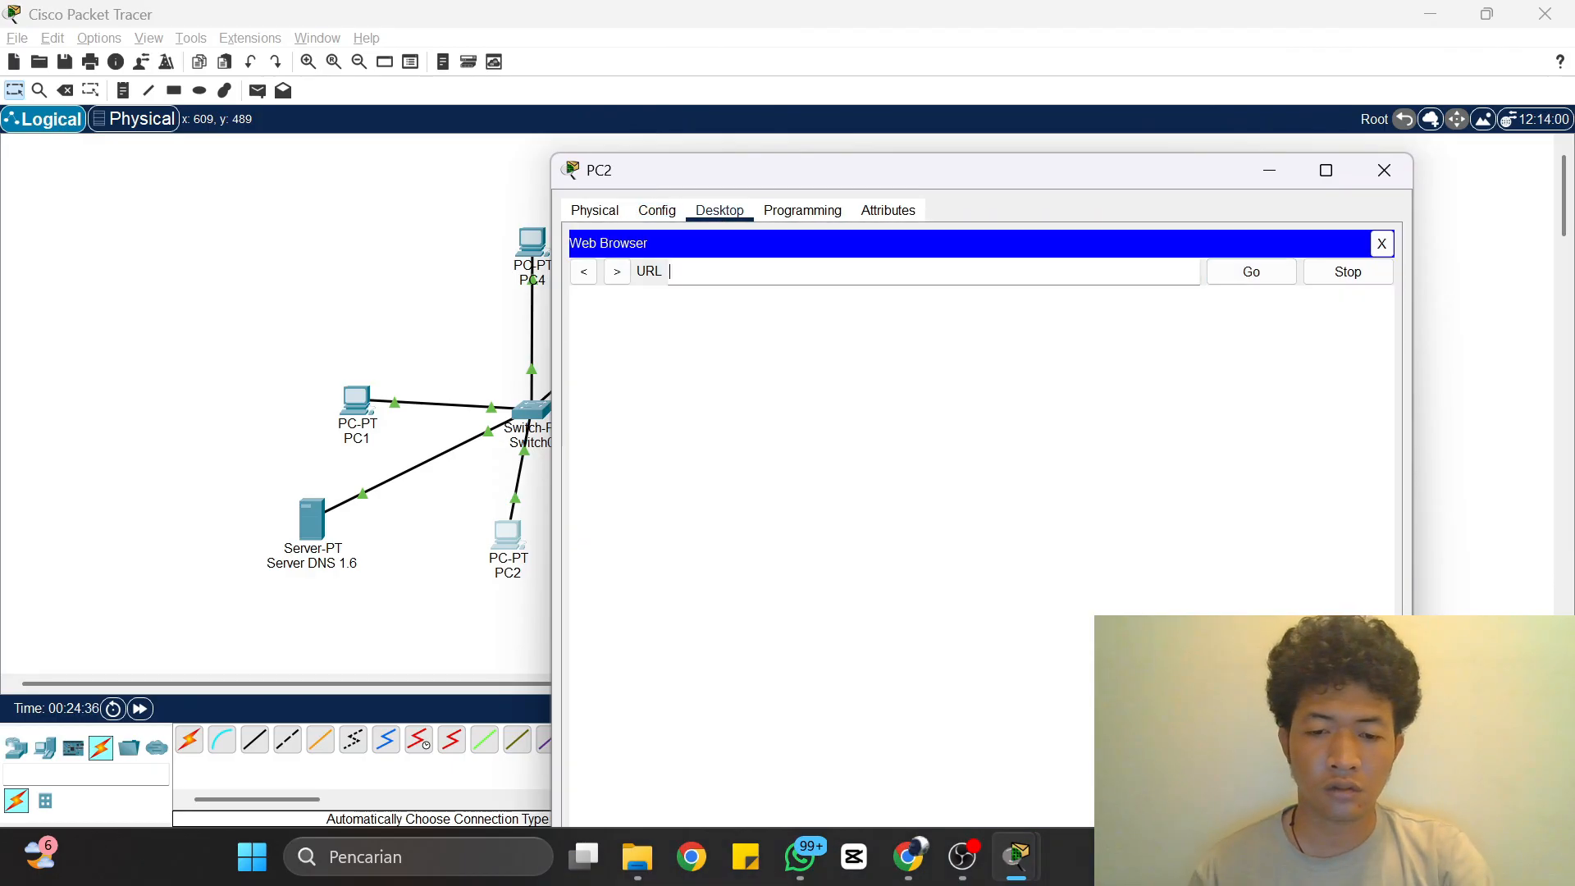
type("ut.com")
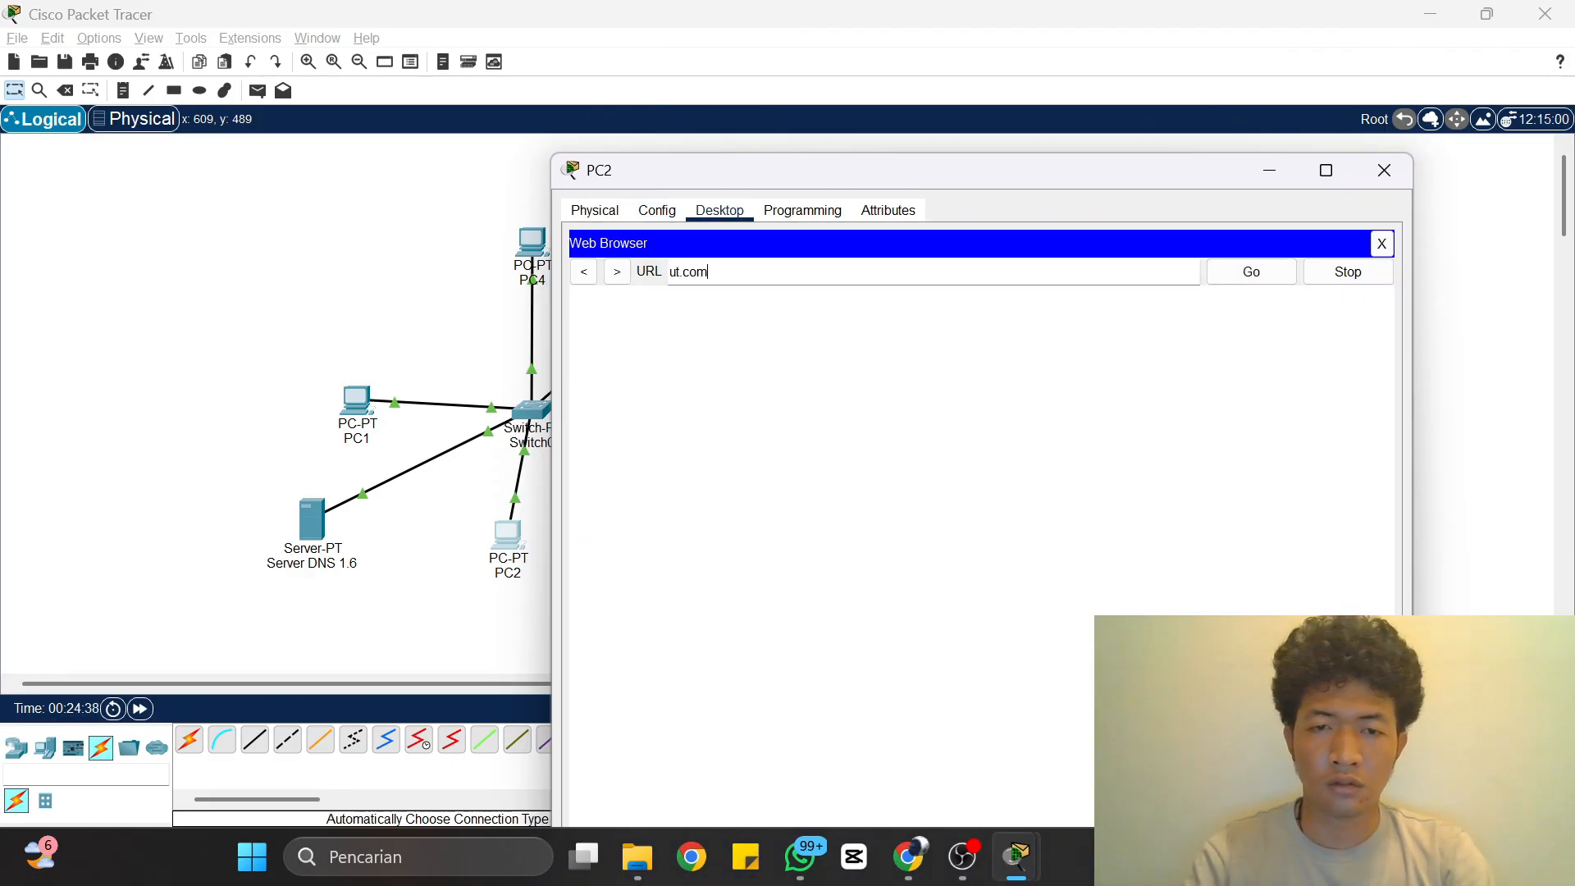
key("Return")
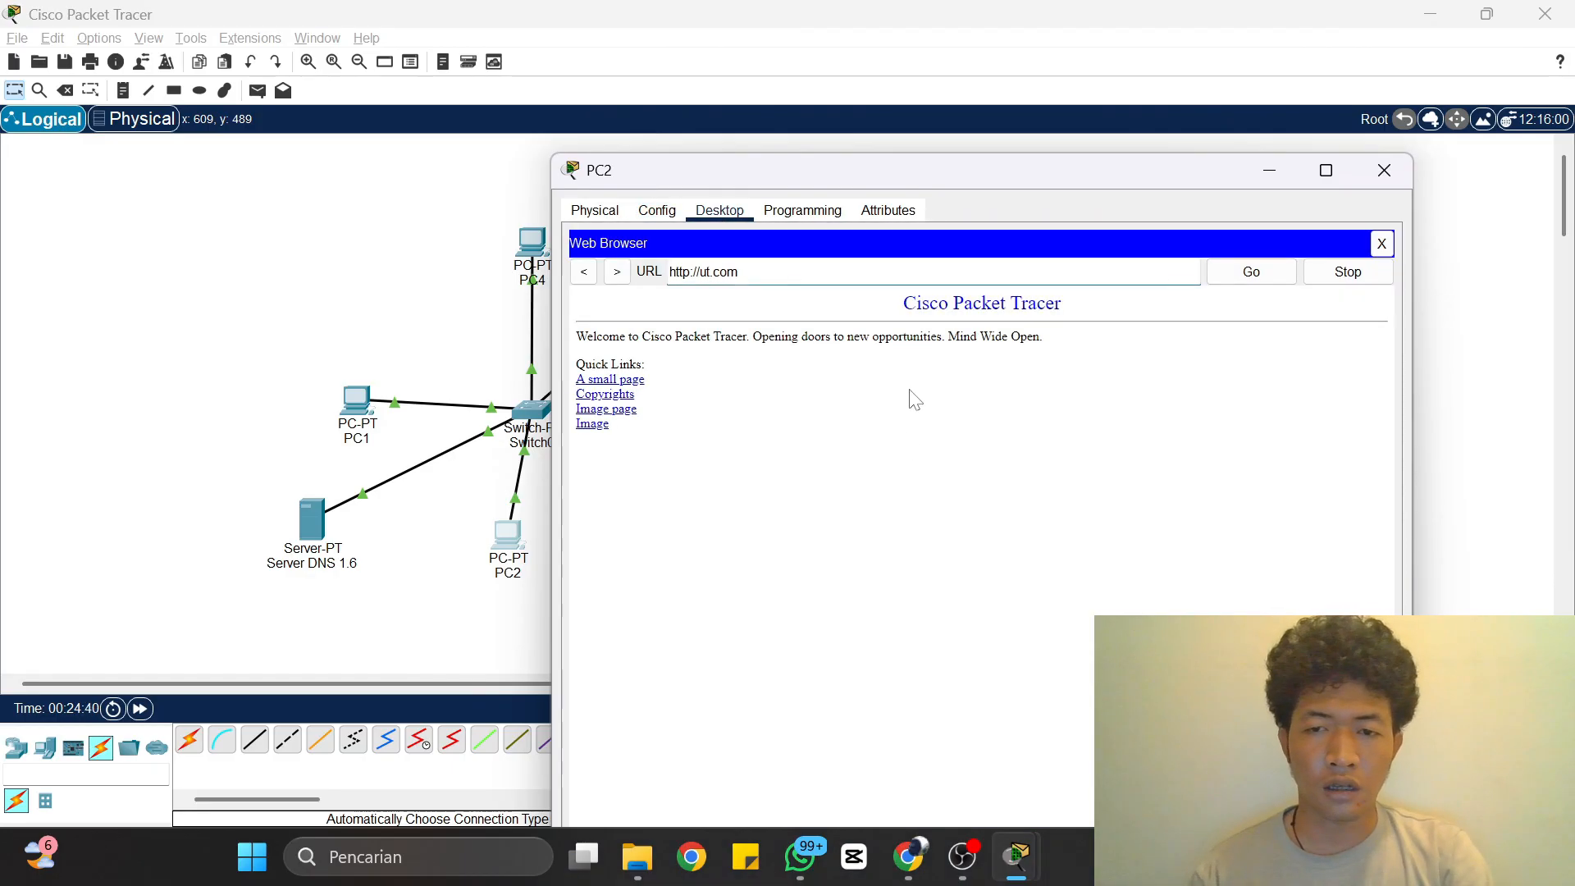
left_click_drag(894, 464, 608, 261)
left_click(1384, 170)
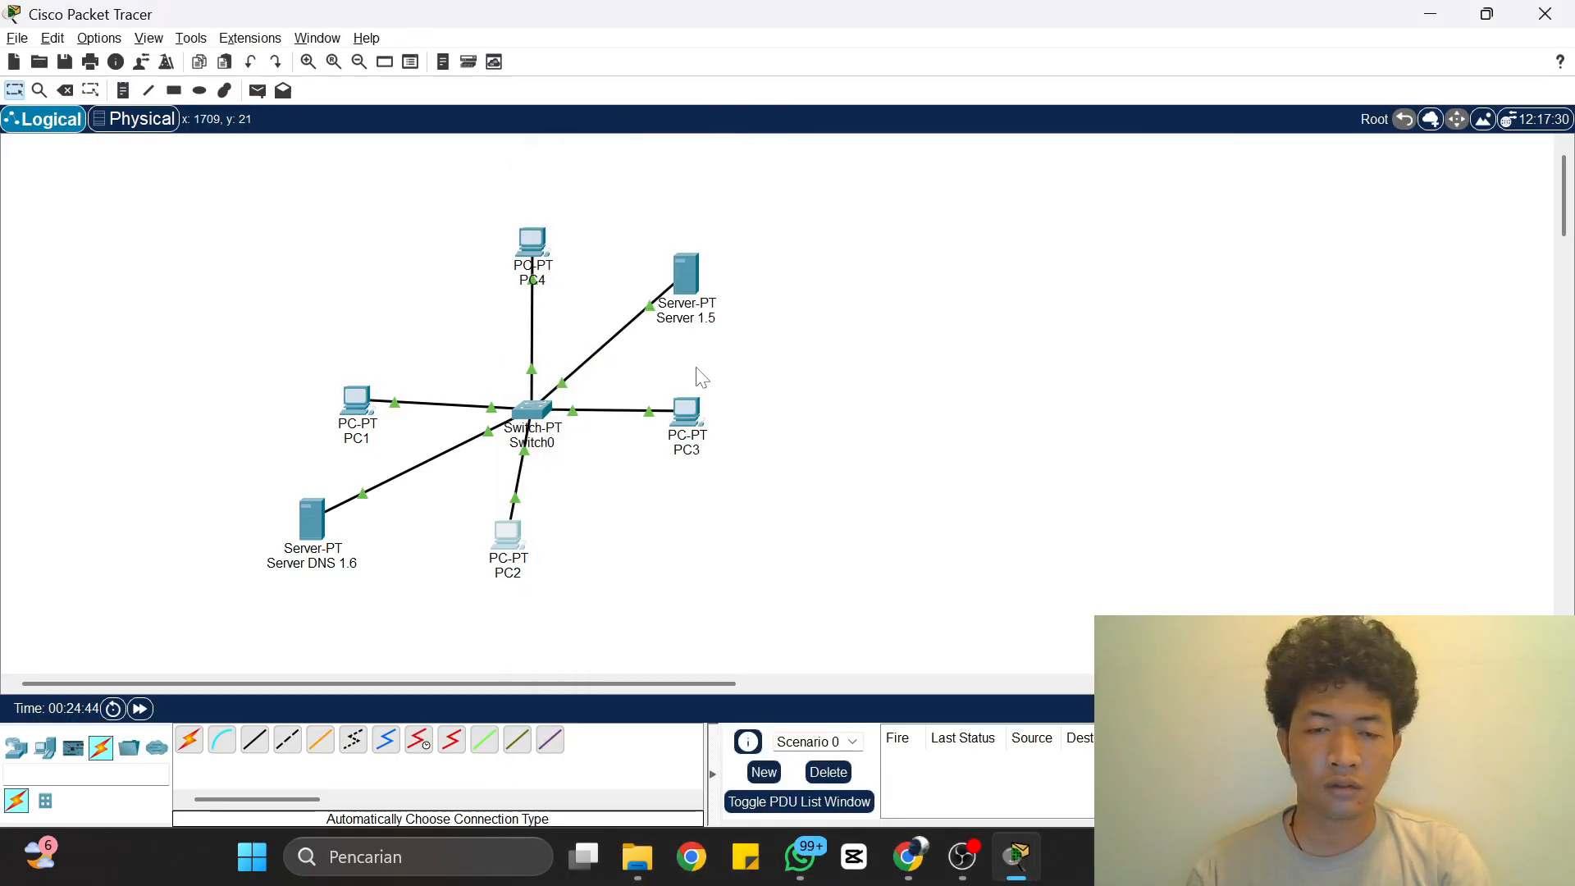
Step: Load ut.com in the web browser of PC3 to test name resolution, and close the PC's window
left_click(688, 407)
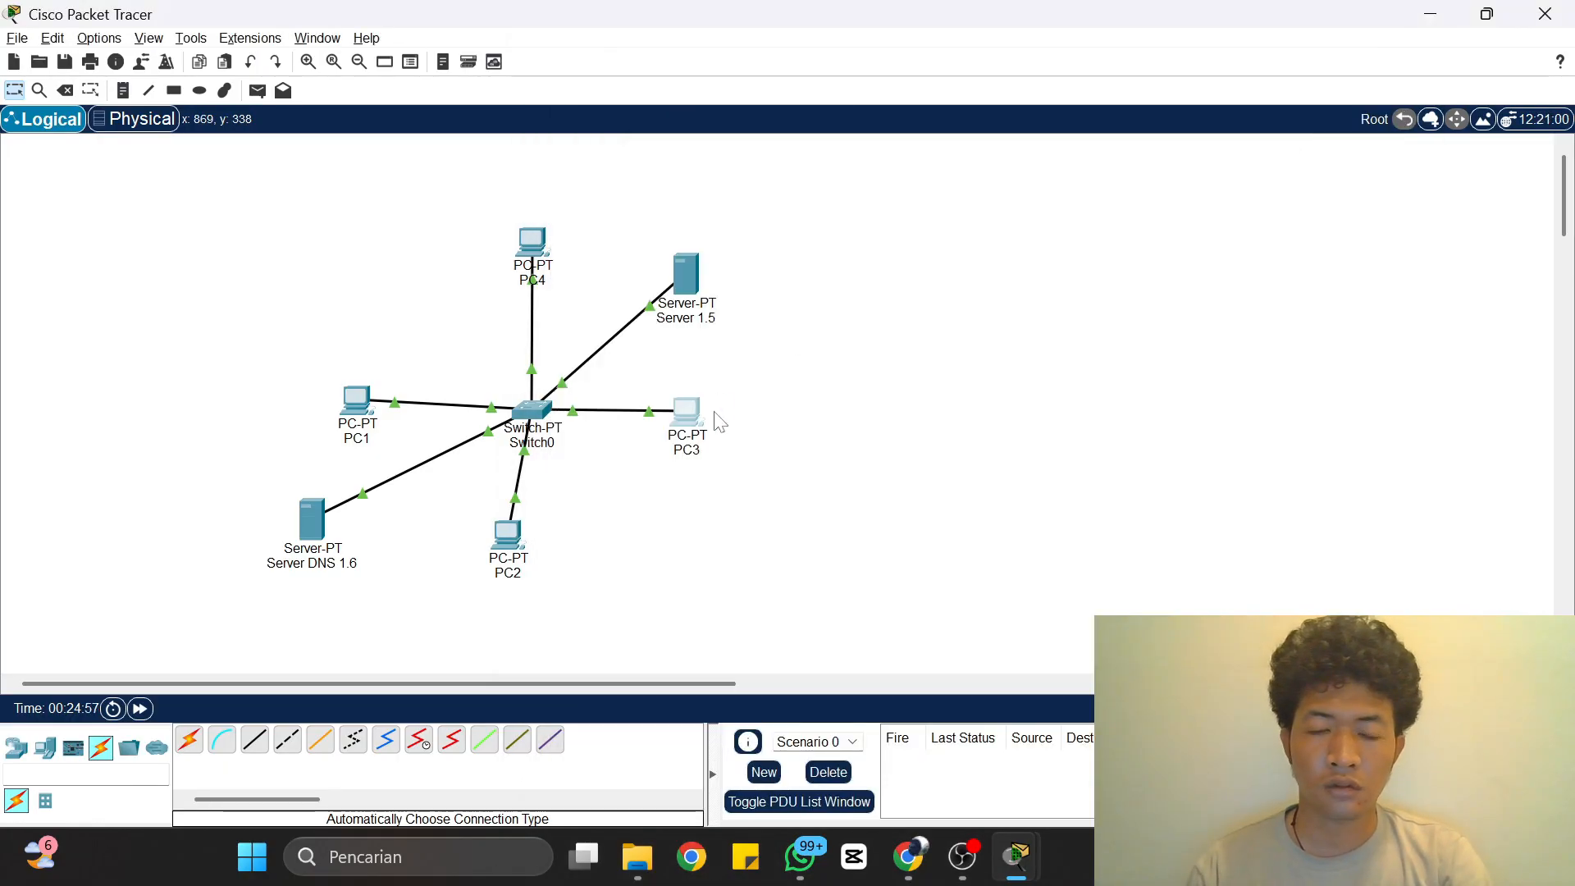
left_click(711, 414)
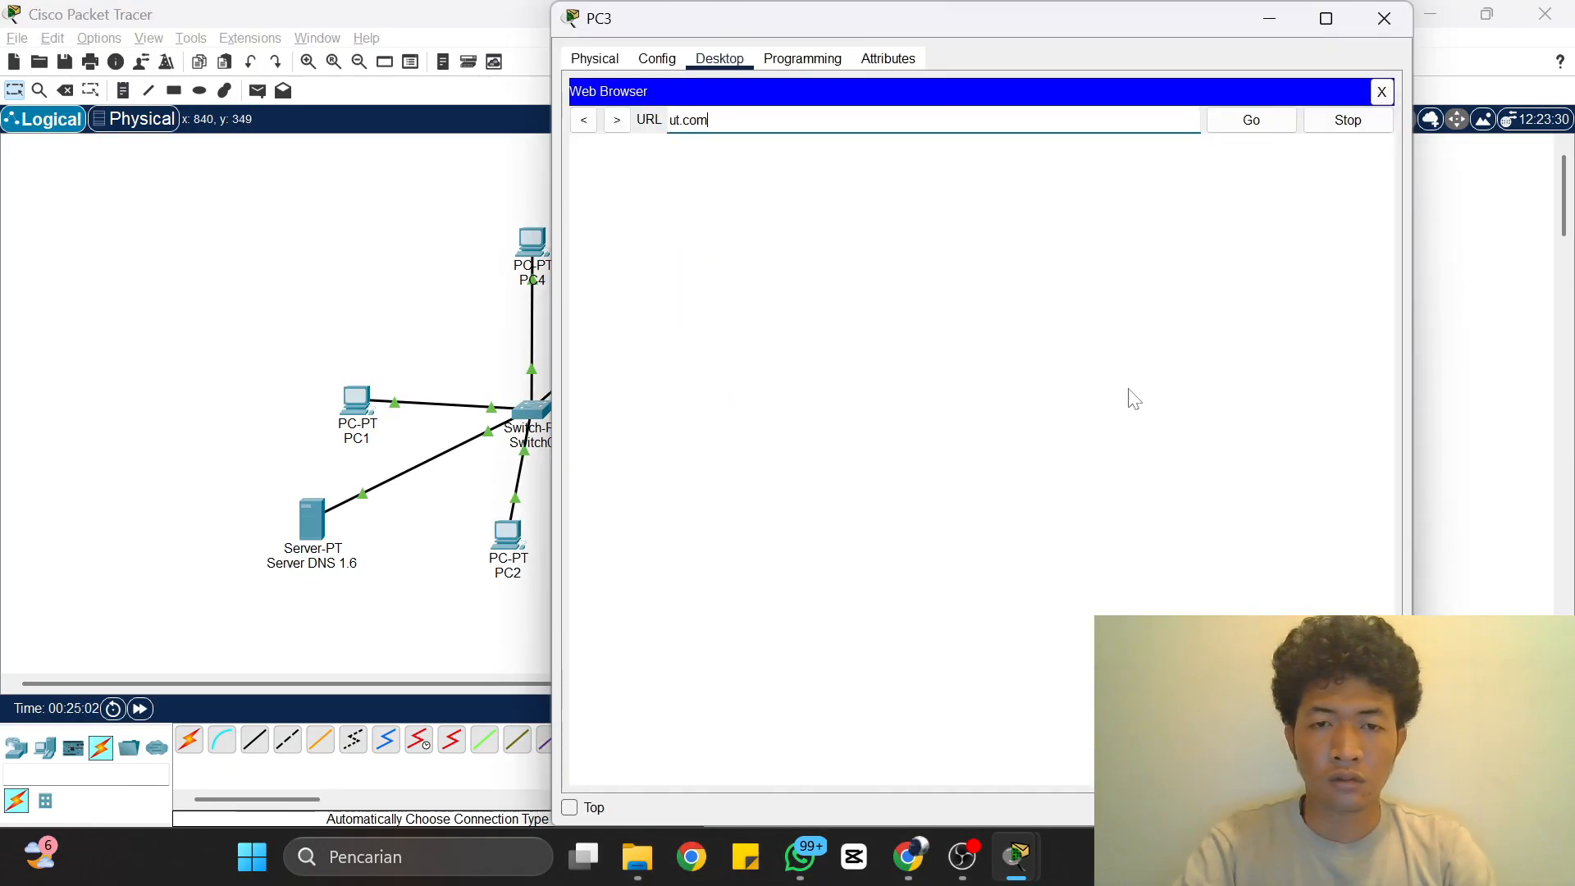
key("Return")
left_click_drag(1083, 370, 1304, 62)
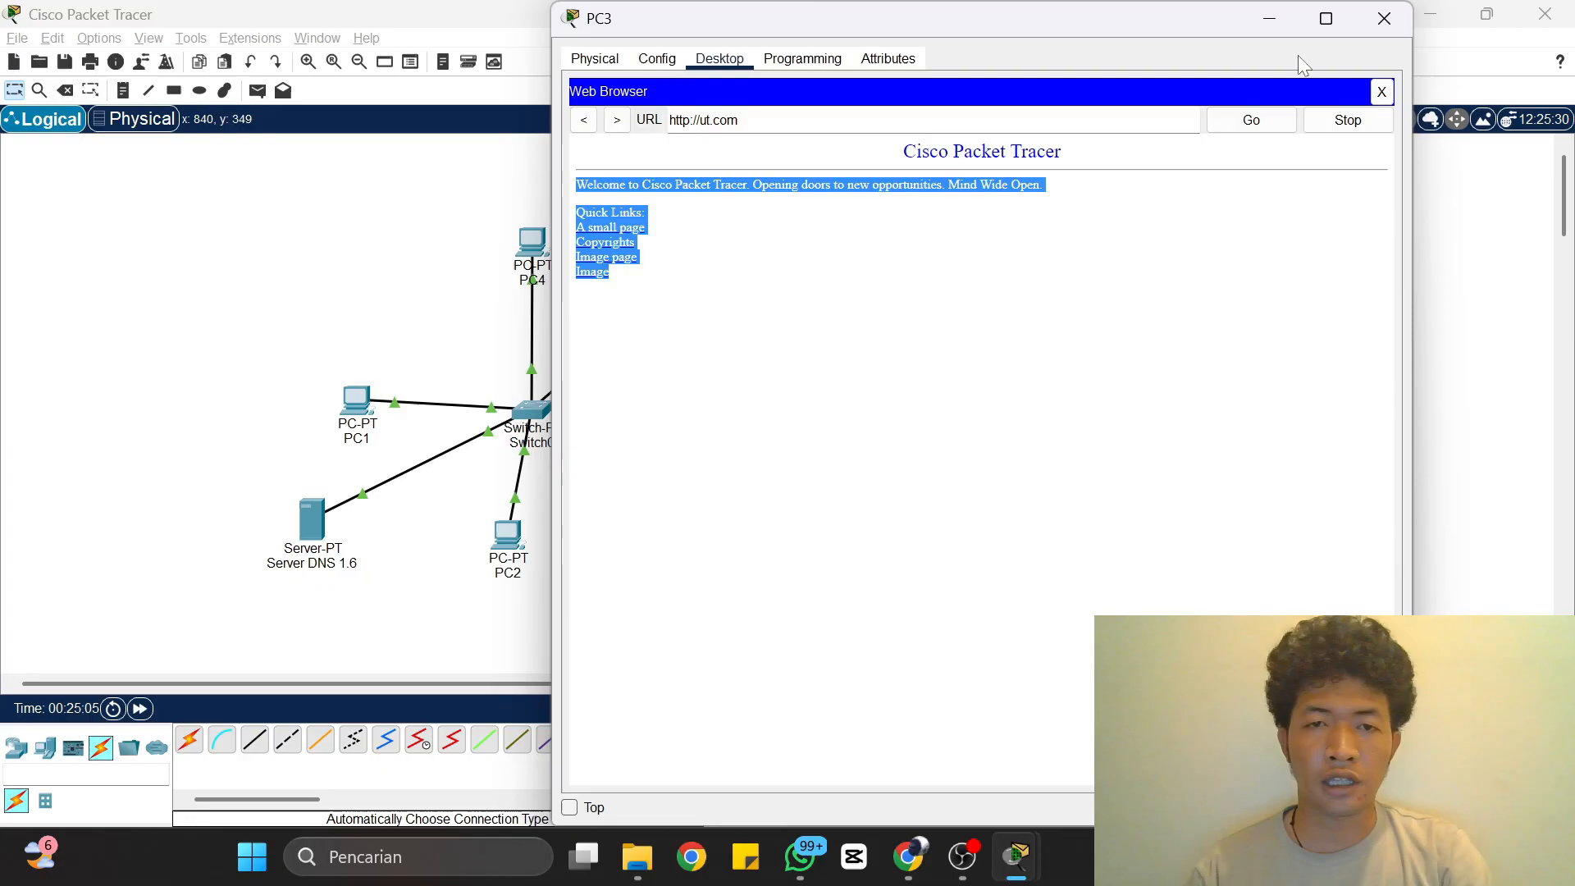
left_click(1385, 19)
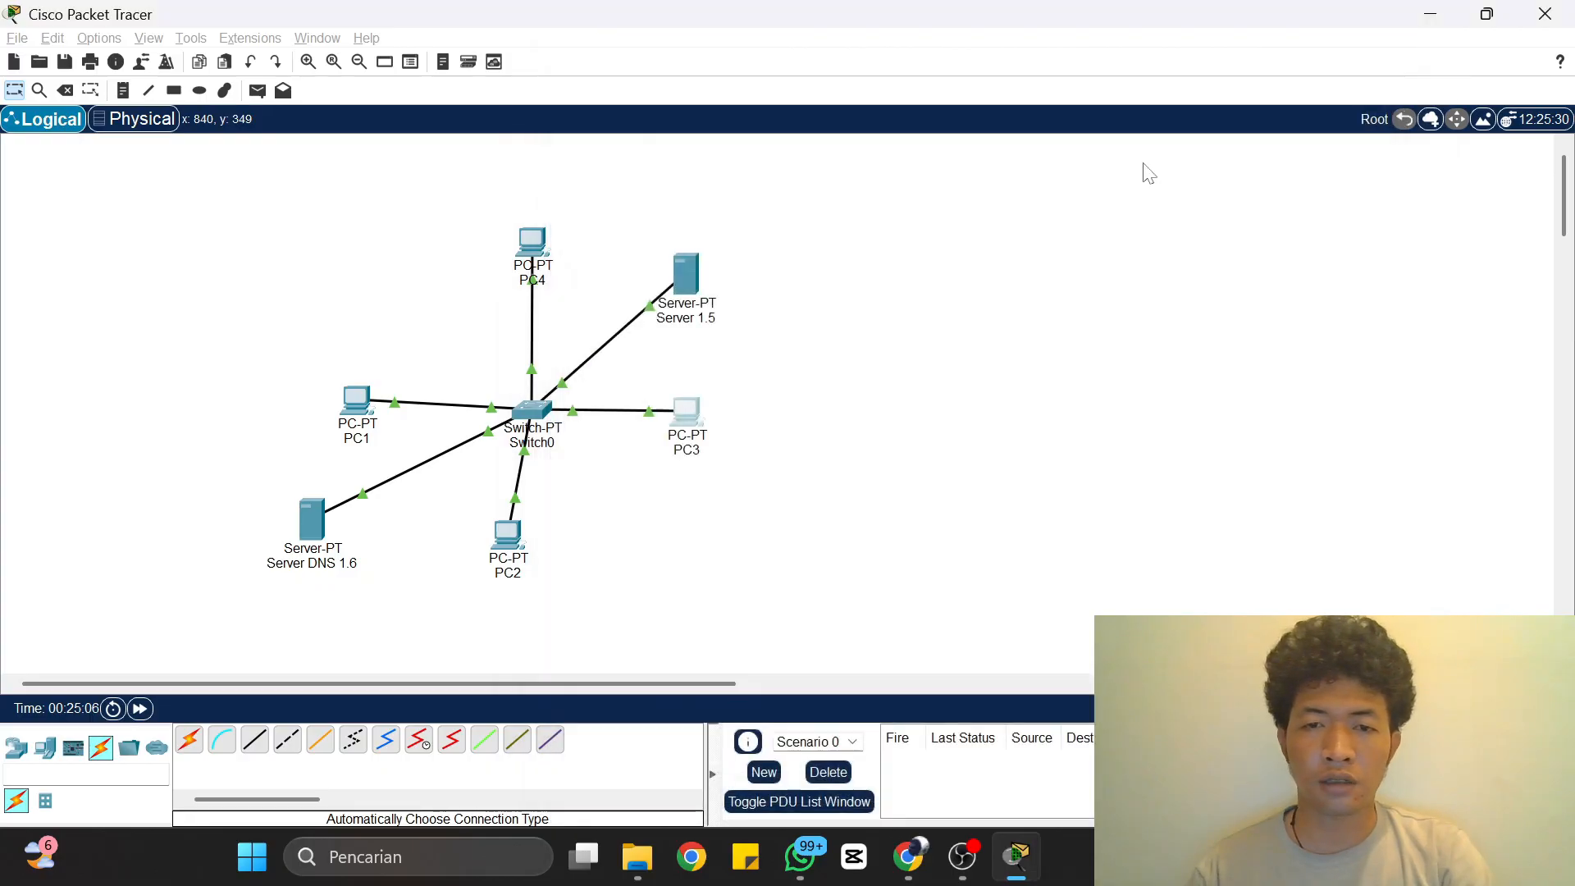
Step: Load ut.com in the web browser of PC4 to test name resolution
left_click(534, 247)
left_click(719, 58)
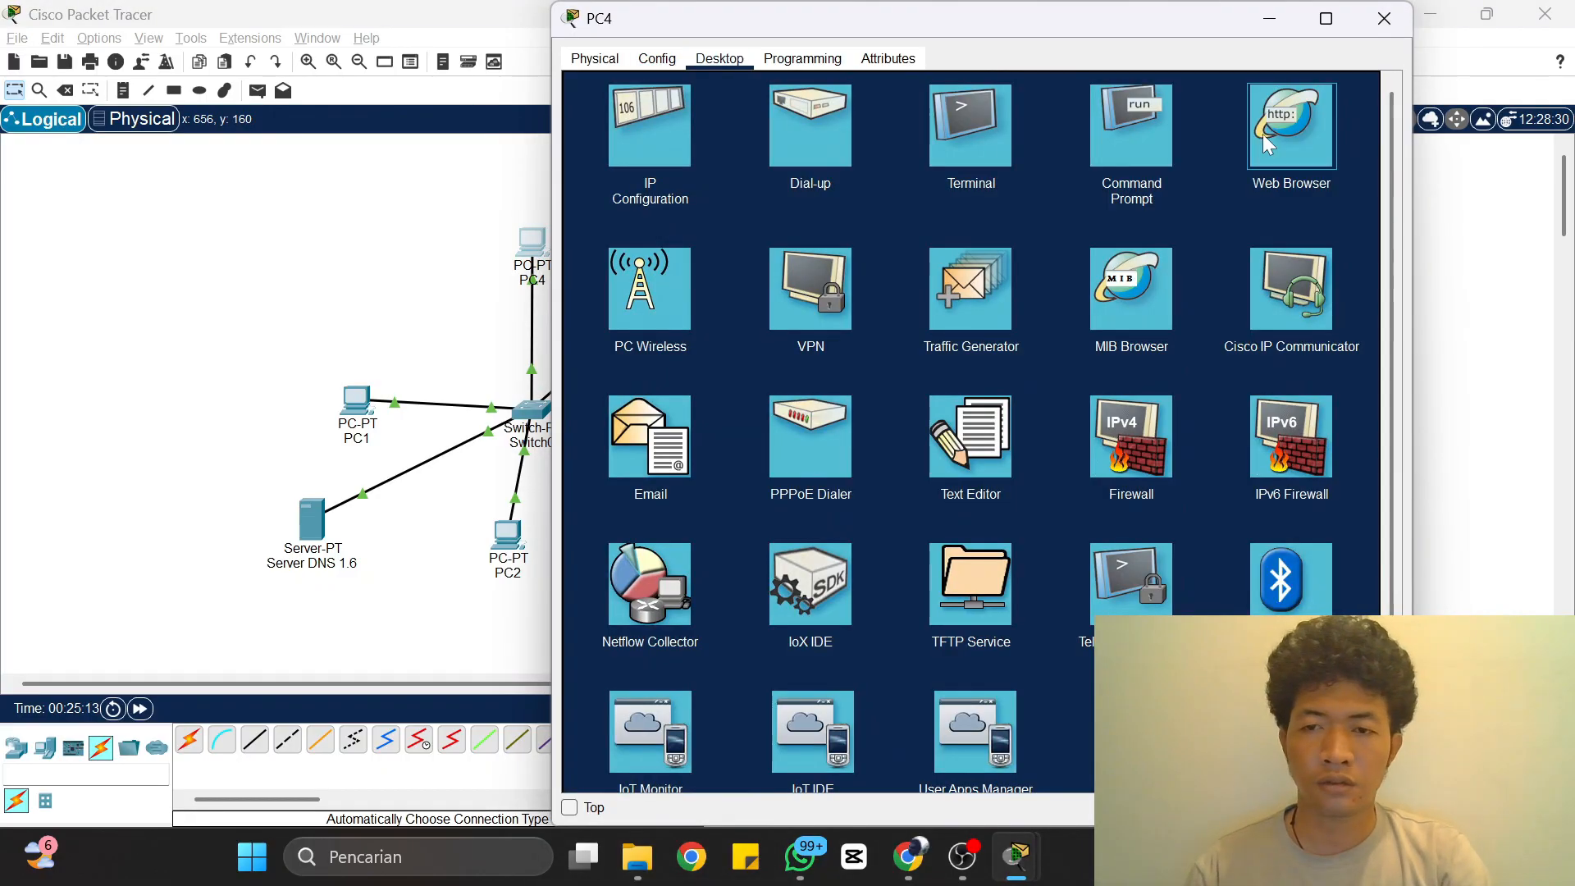
left_click(1262, 134)
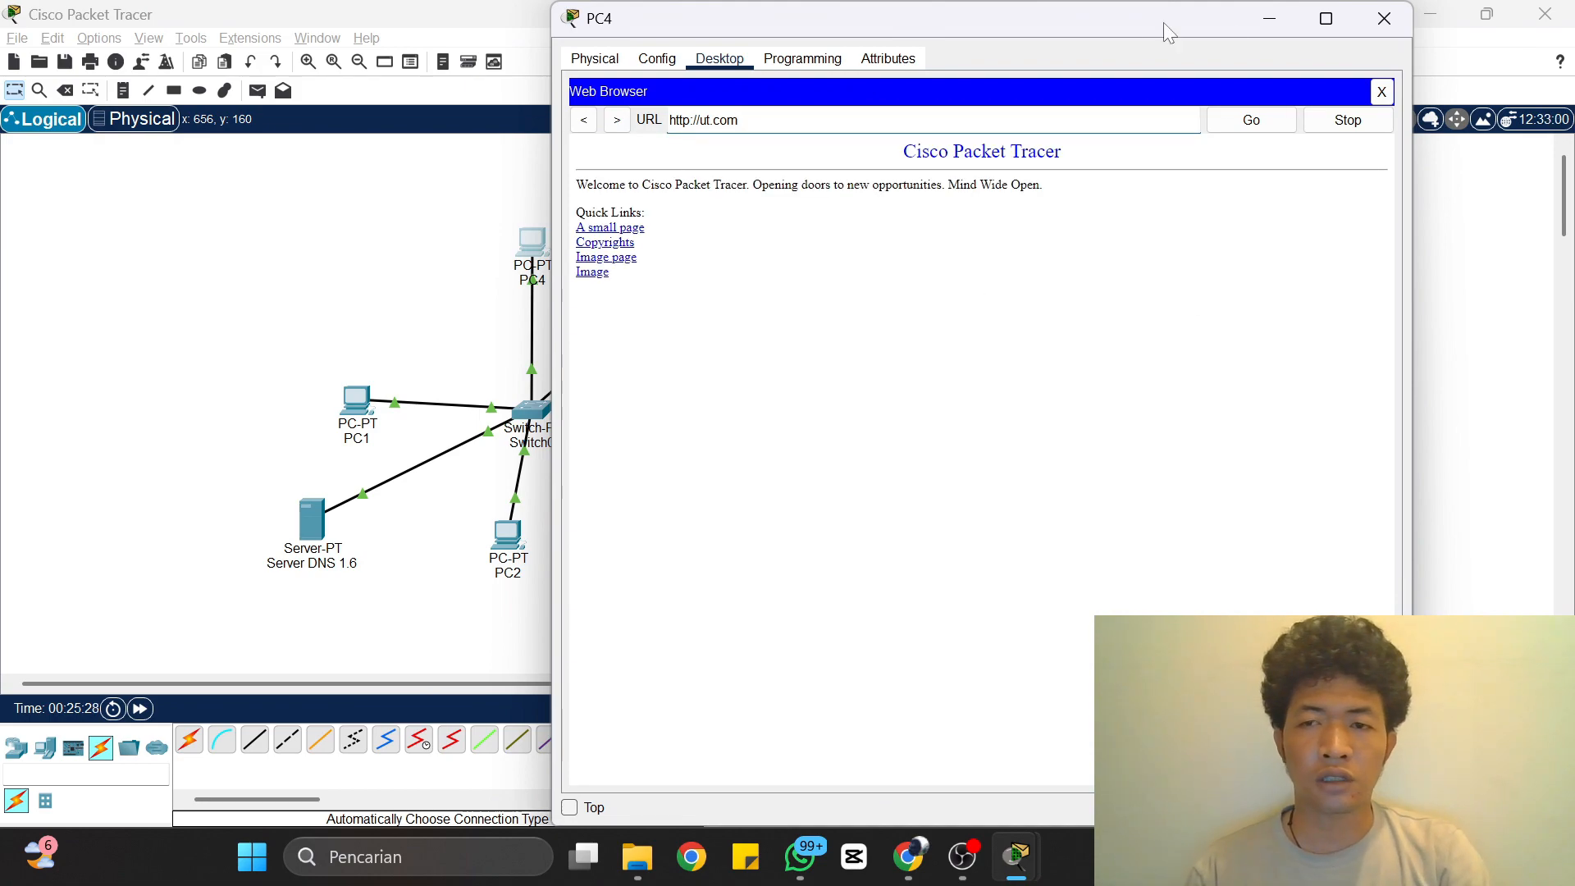
Step: Close PC4's window and examine the network diagram of task 4 on the assignment page in the web browser
left_click(1383, 18)
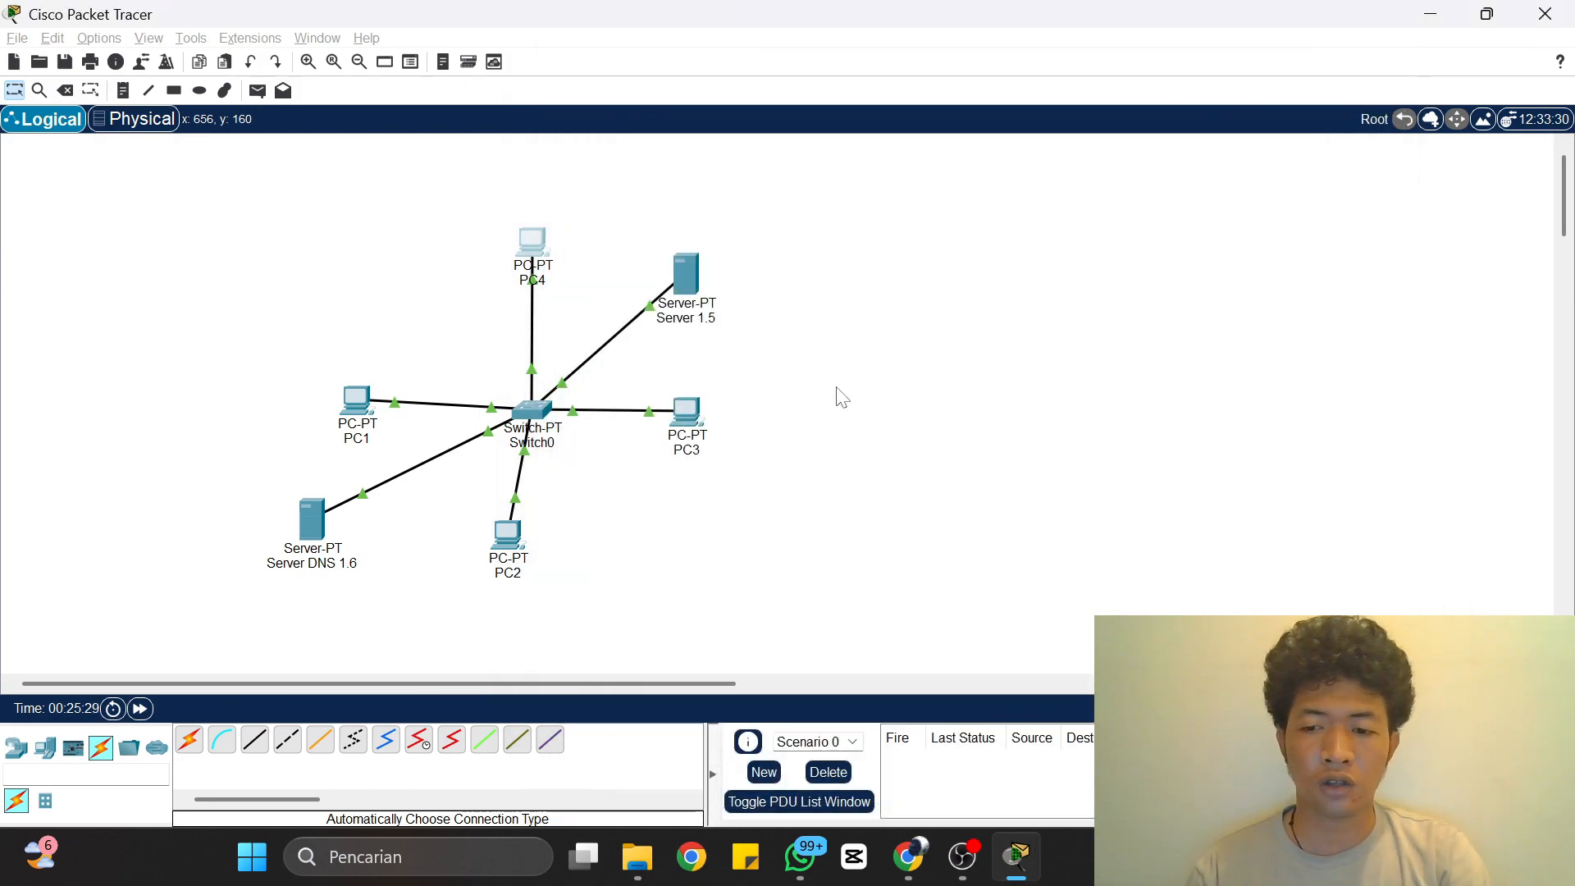
key("alt+Tab")
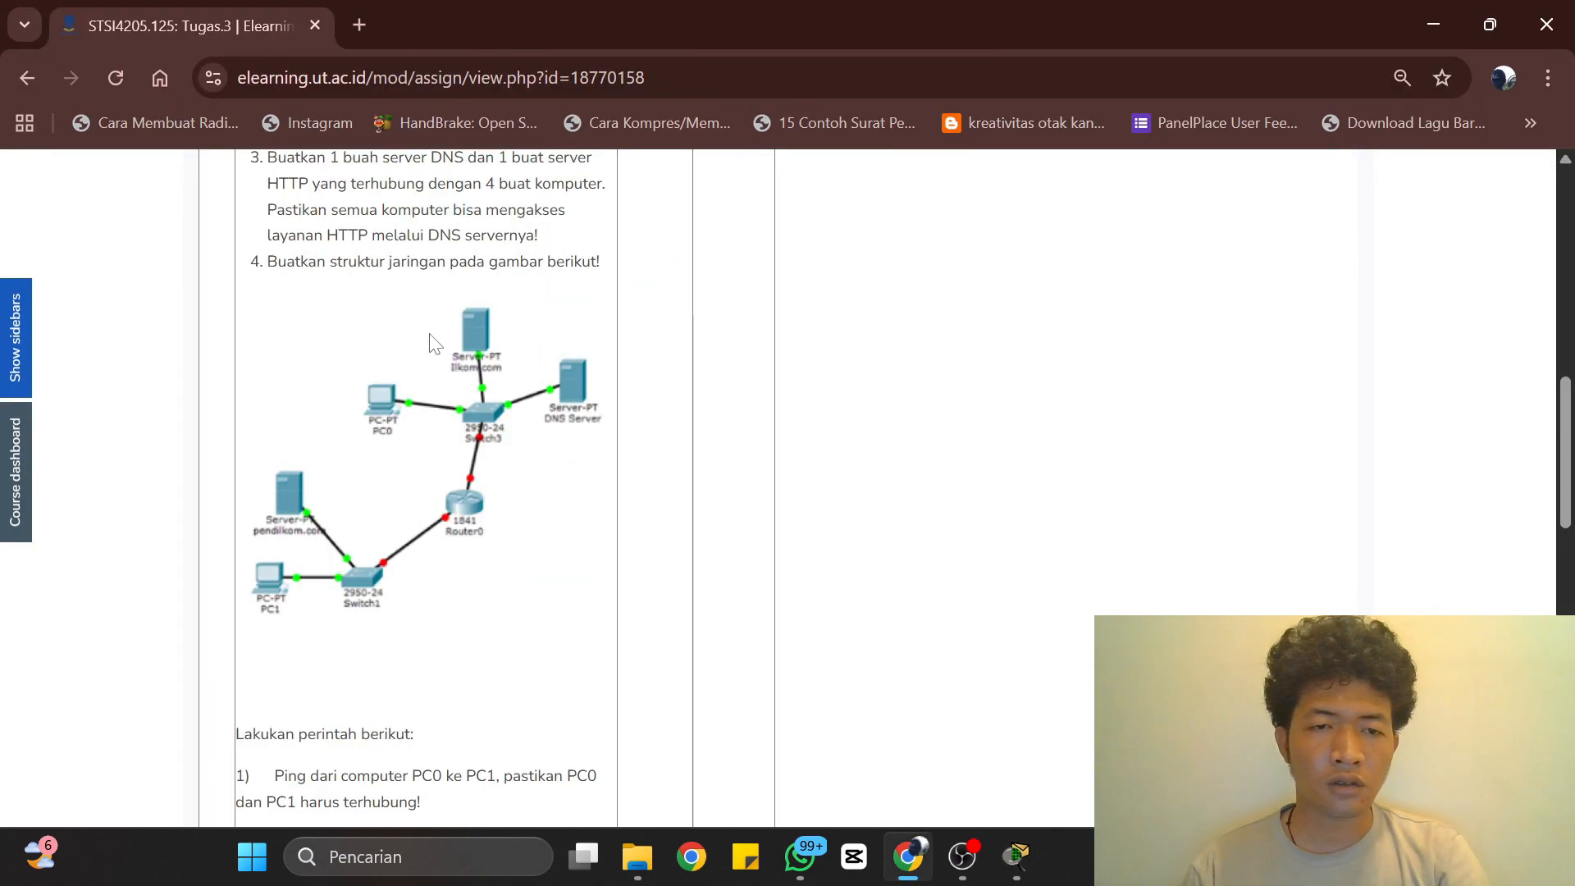
scroll(443, 335, "down", 1)
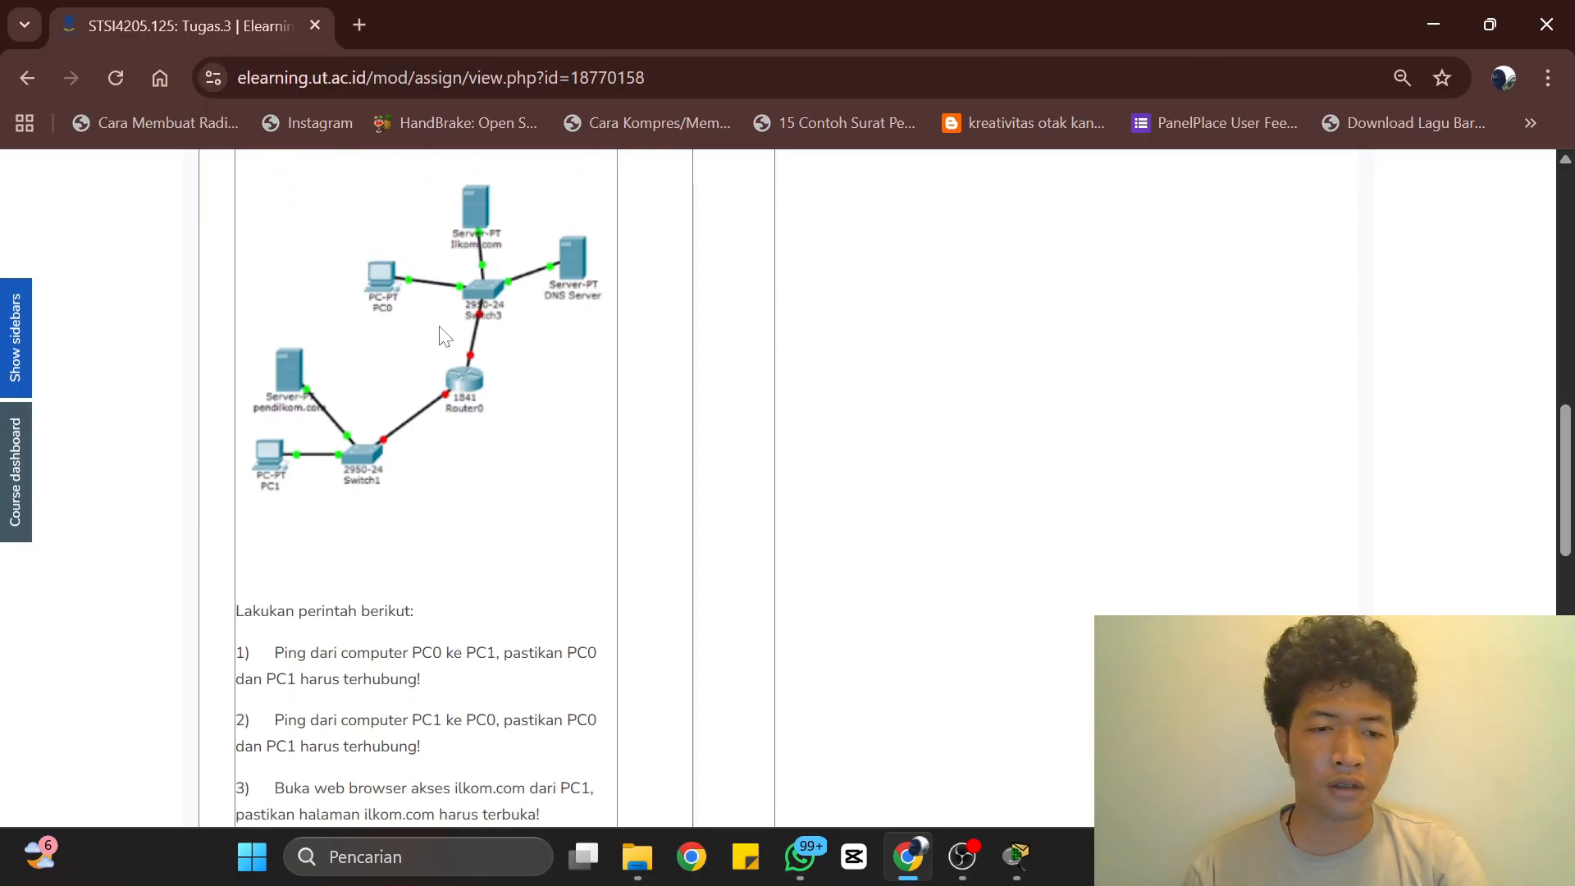
scroll(444, 334, "up", 1)
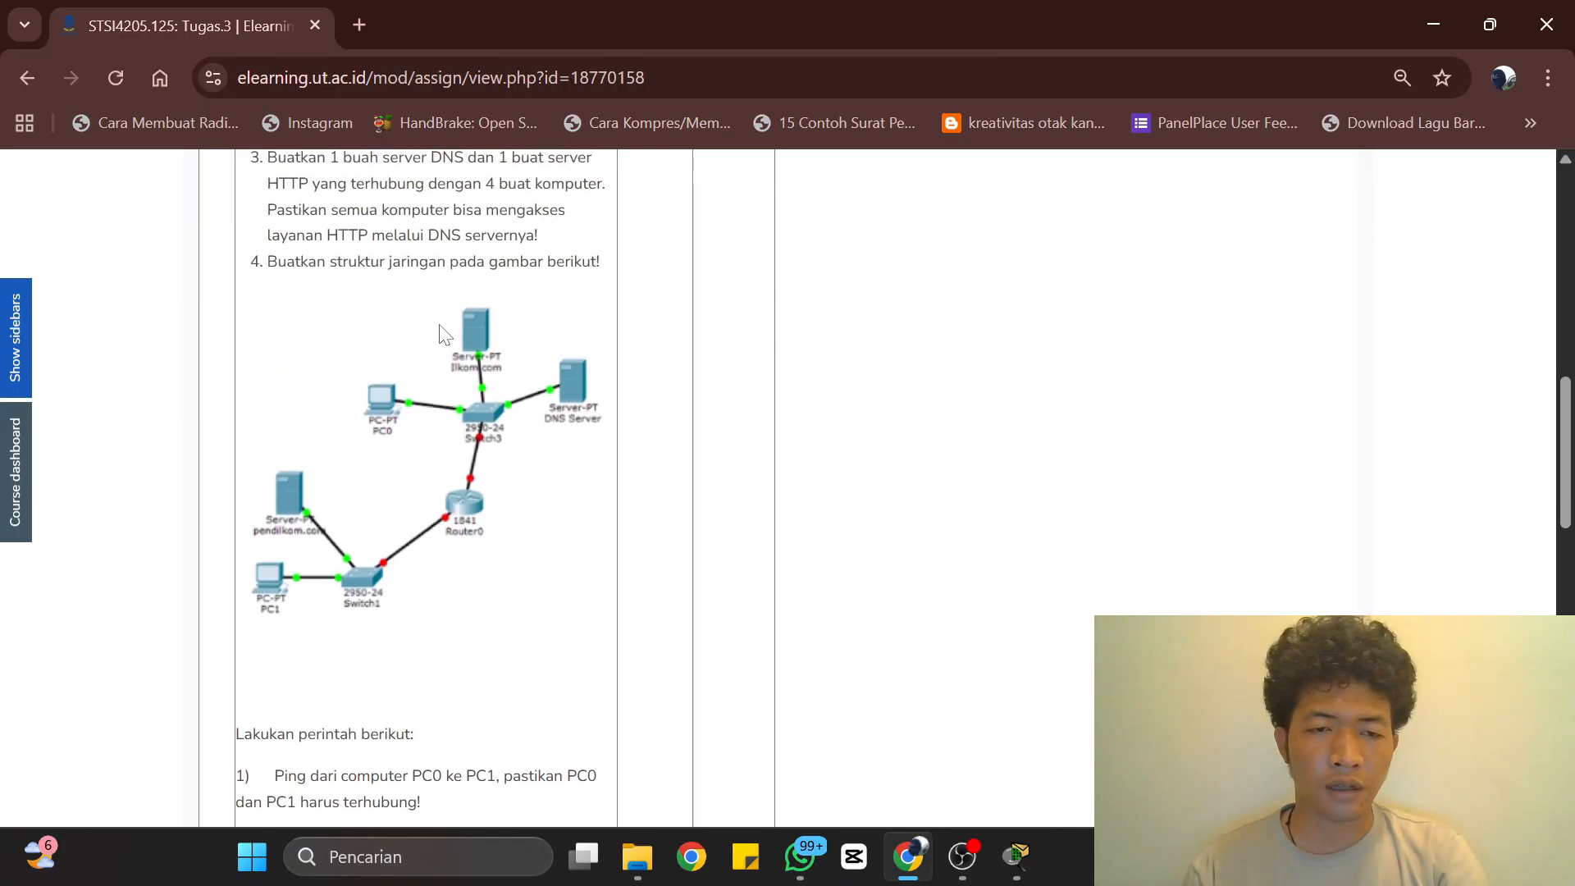
Step: Switch back to Packet Tracer and start a new blank network in place of the finished star network
key("alt+Tab")
left_click_drag(881, 575, 167, 213)
key("ctrl+n")
left_click(821, 465)
key("alt+Tab")
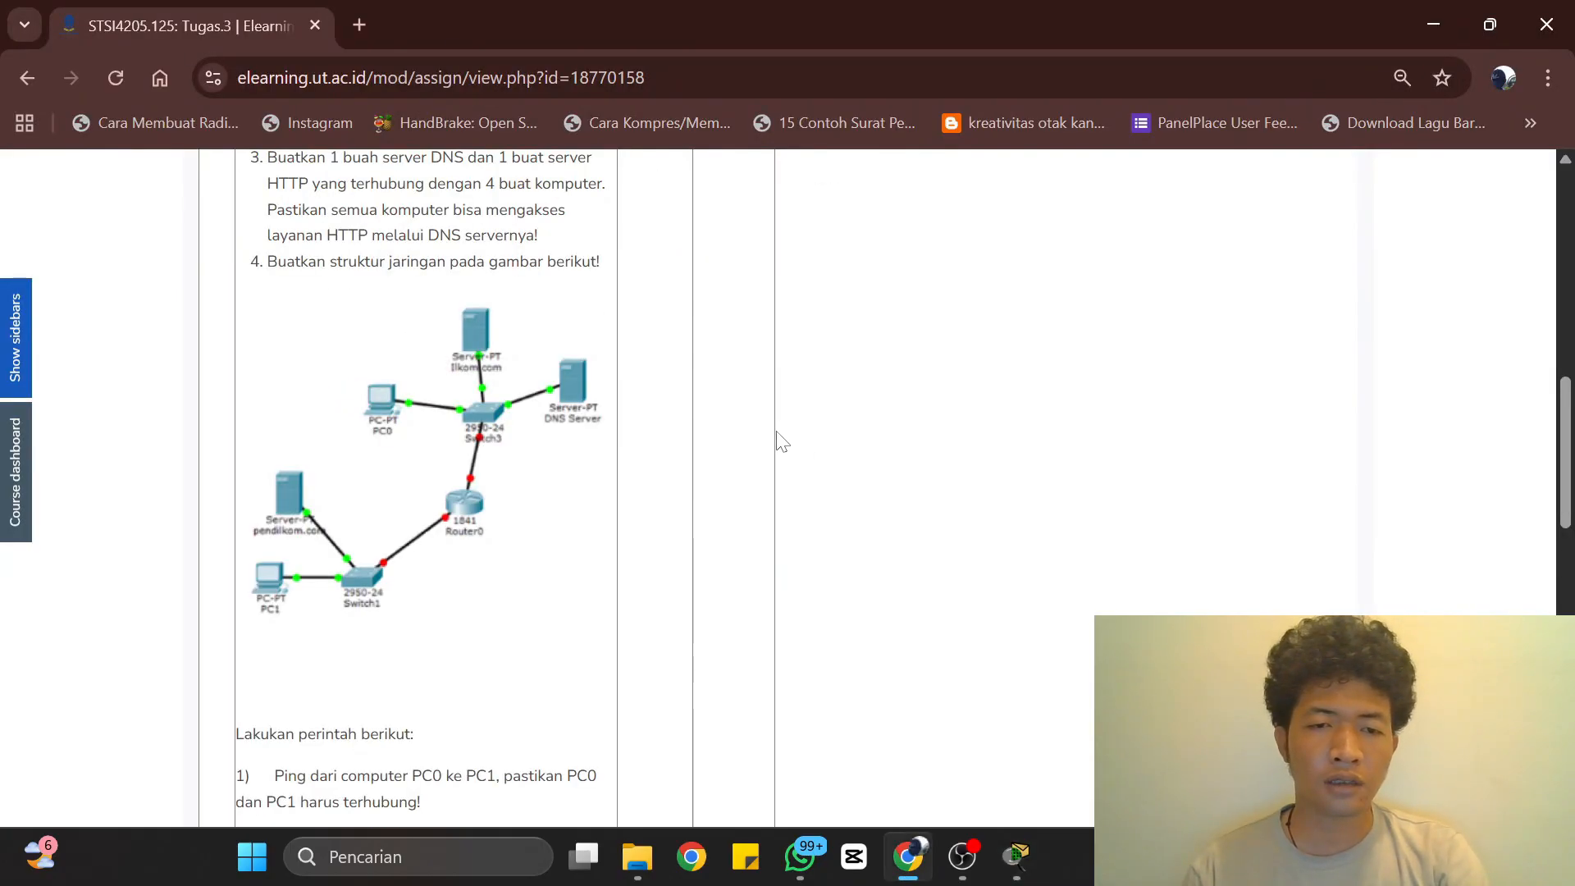
key("alt+Tab")
key("alt+Tab")
key("alt+Tab")
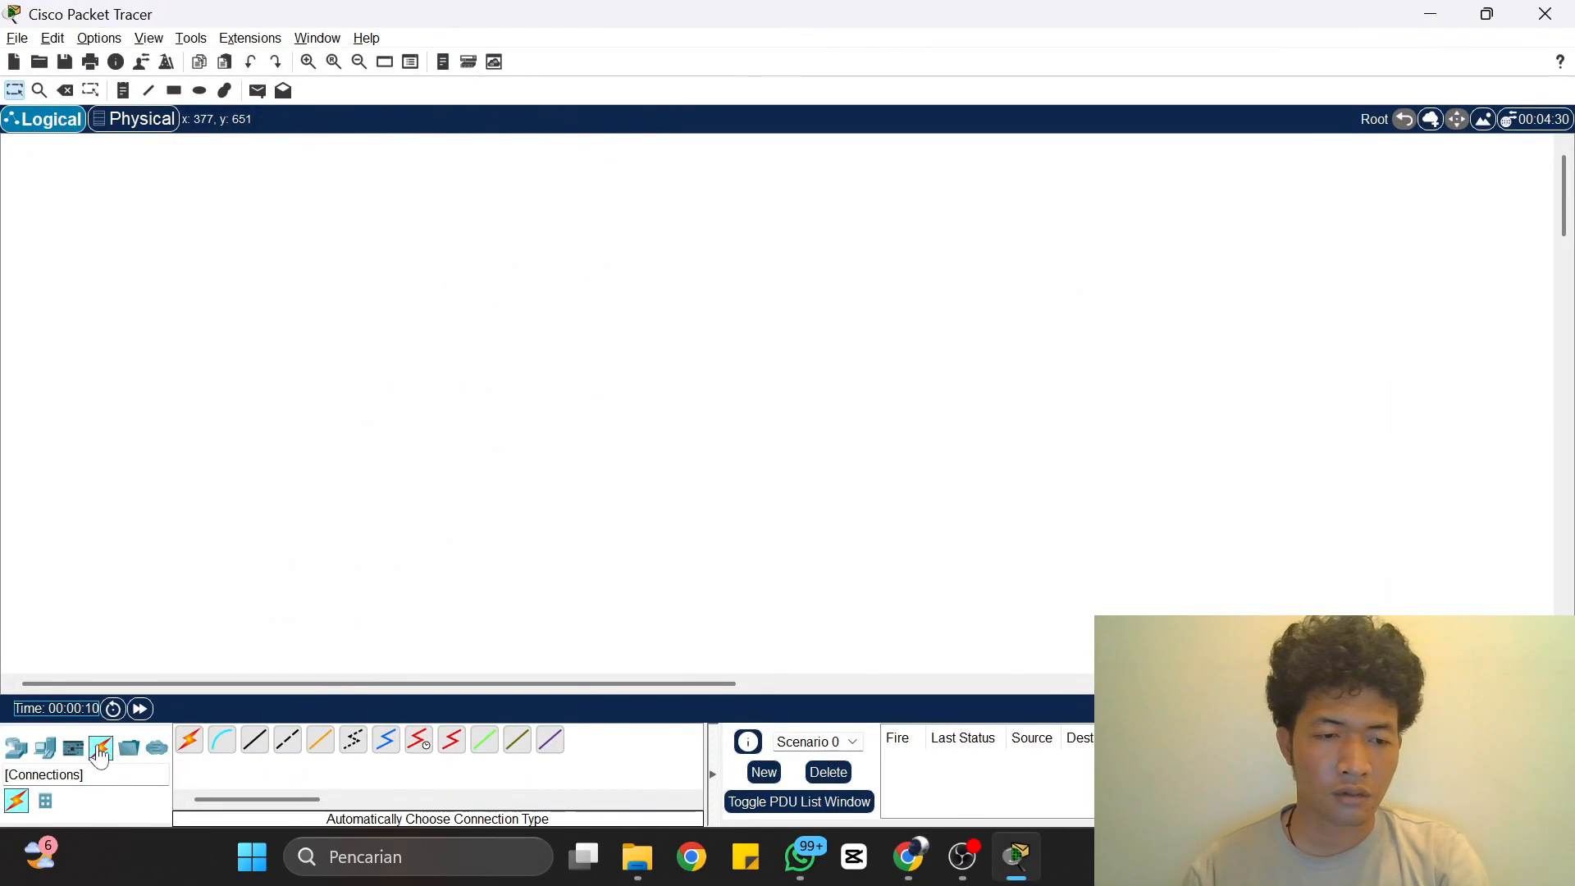
Step: Place two PCs following the assignment diagram, PC0 at the upper centre and PC1 at the lower left of the workspace
left_click(44, 748)
left_click_drag(200, 739, 173, 548)
key("alt+Tab")
key("alt+Tab")
left_click_drag(200, 739, 238, 630)
left_click_drag(173, 548, 349, 325)
left_click_drag(238, 630, 262, 520)
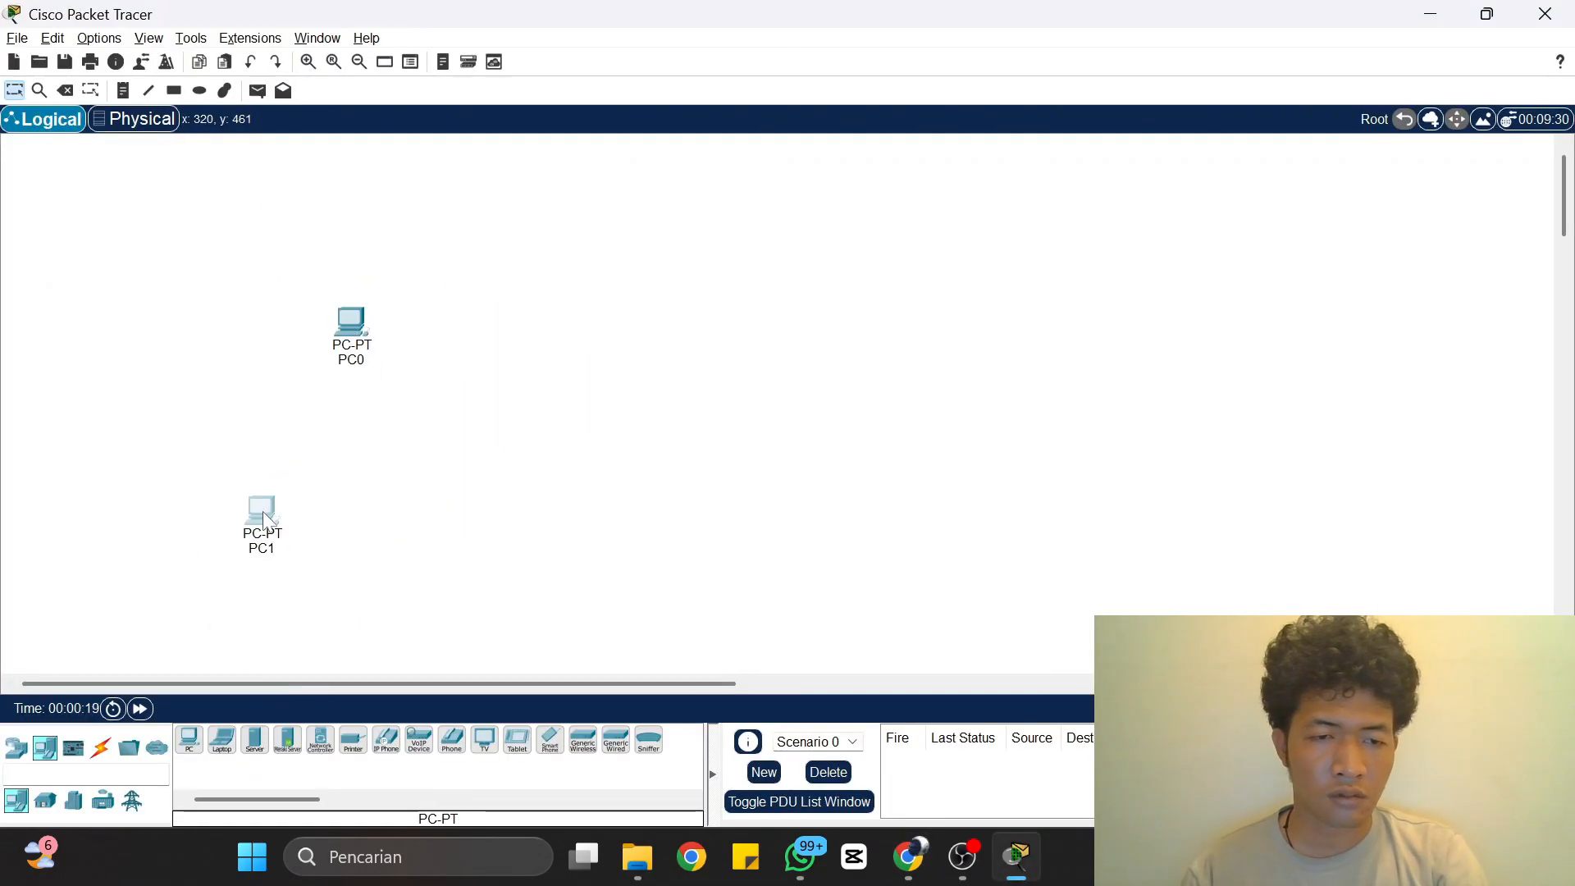
key("alt+Tab")
key("alt+Tab")
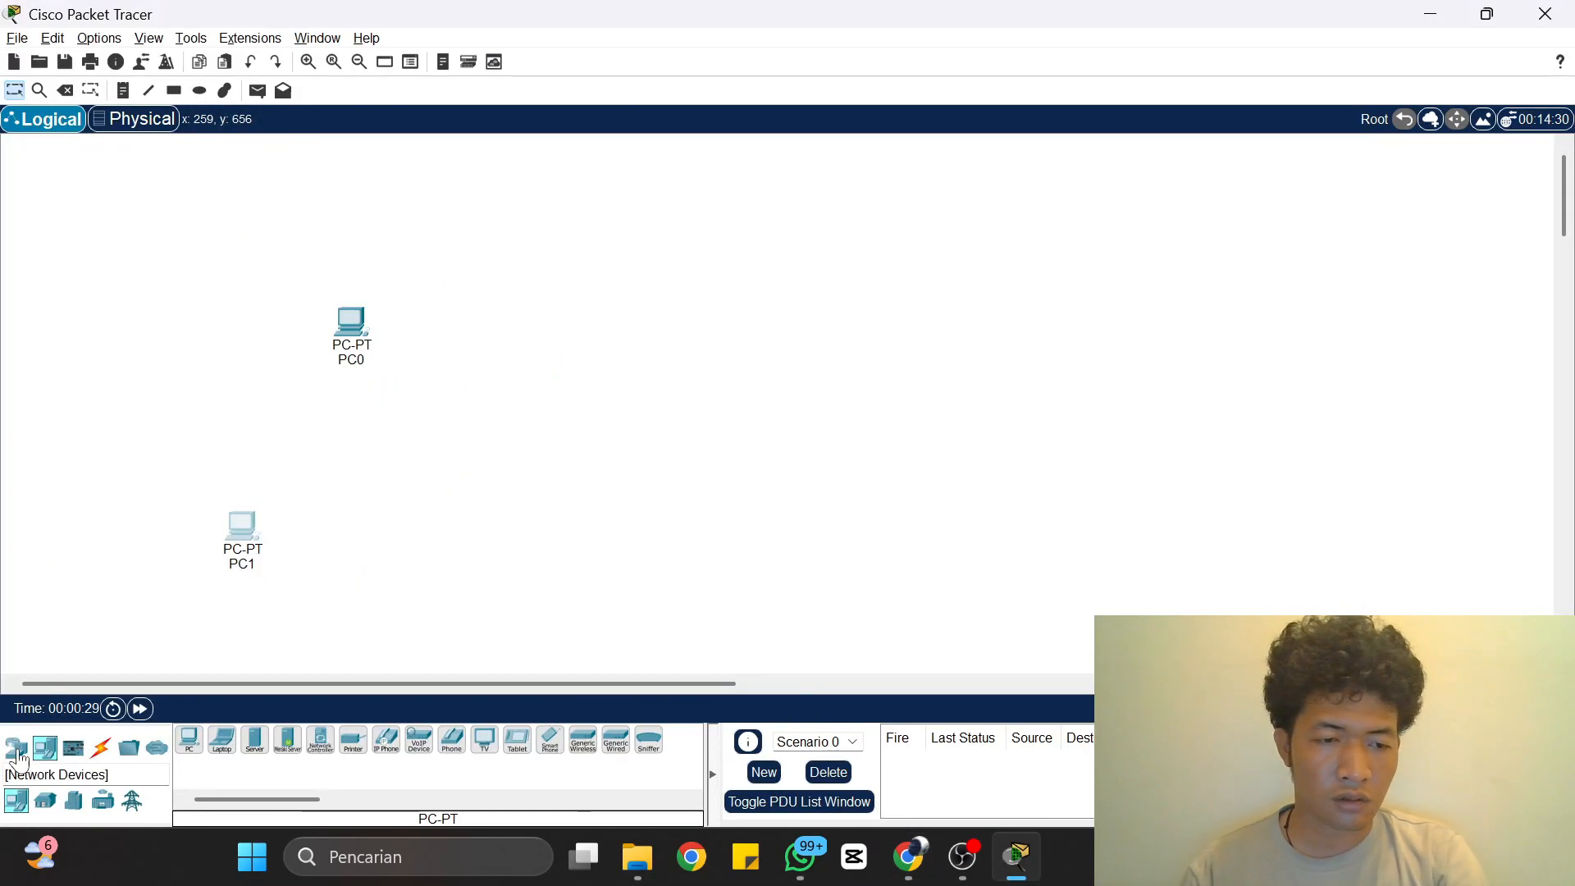
Step: Add two generic Switch-PT switches, Switch0 beside PC1 and Switch1 beside PC0, as in the assignment diagram
left_click(17, 749)
left_click(45, 801)
key("alt+Tab")
key("alt+Tab")
key("alt+Tab")
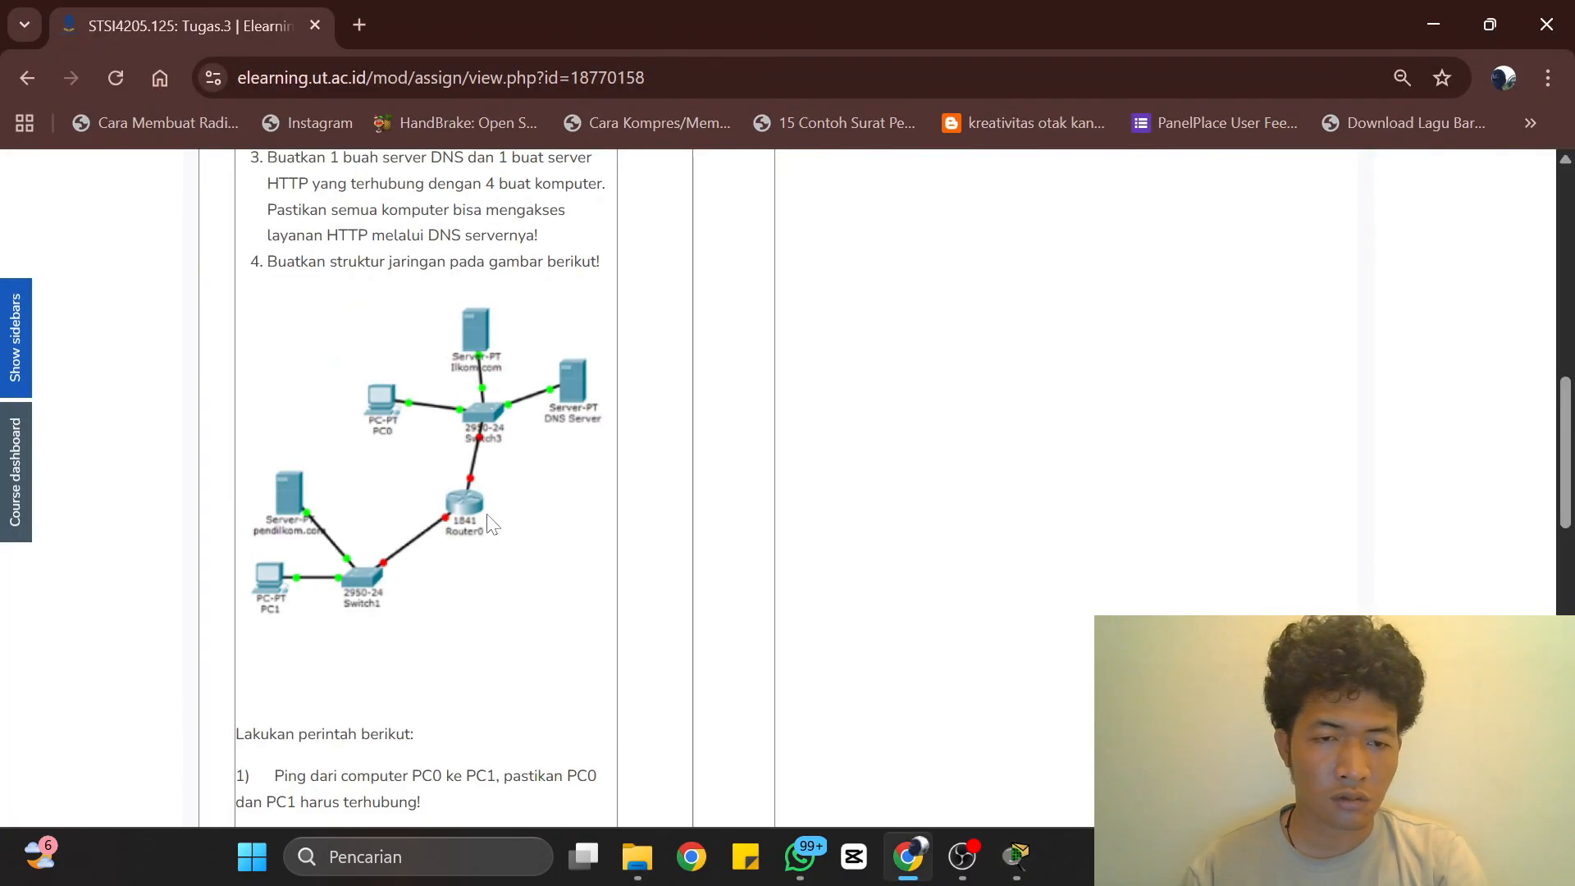
key("alt+Tab")
key("alt+Tab")
key("alt+Tab")
Step: Add a 1941 router between the two switches and compare the layout with the assignment diagram
left_click(17, 800)
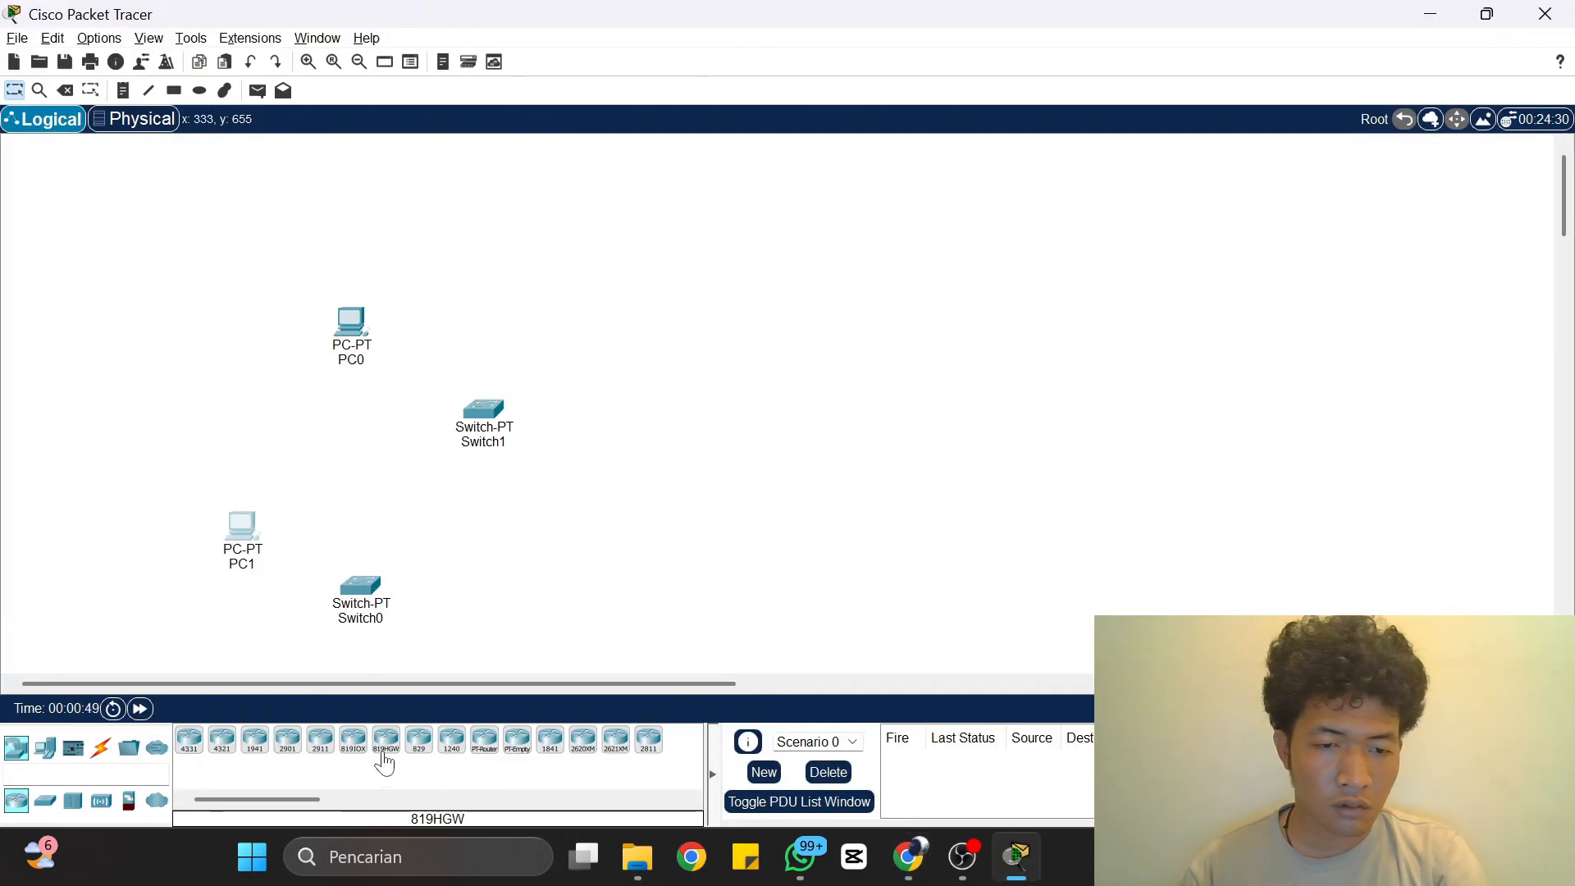
left_click(254, 742)
left_click(441, 495)
key("alt+Tab")
key("alt+Tab")
key("alt+Tab")
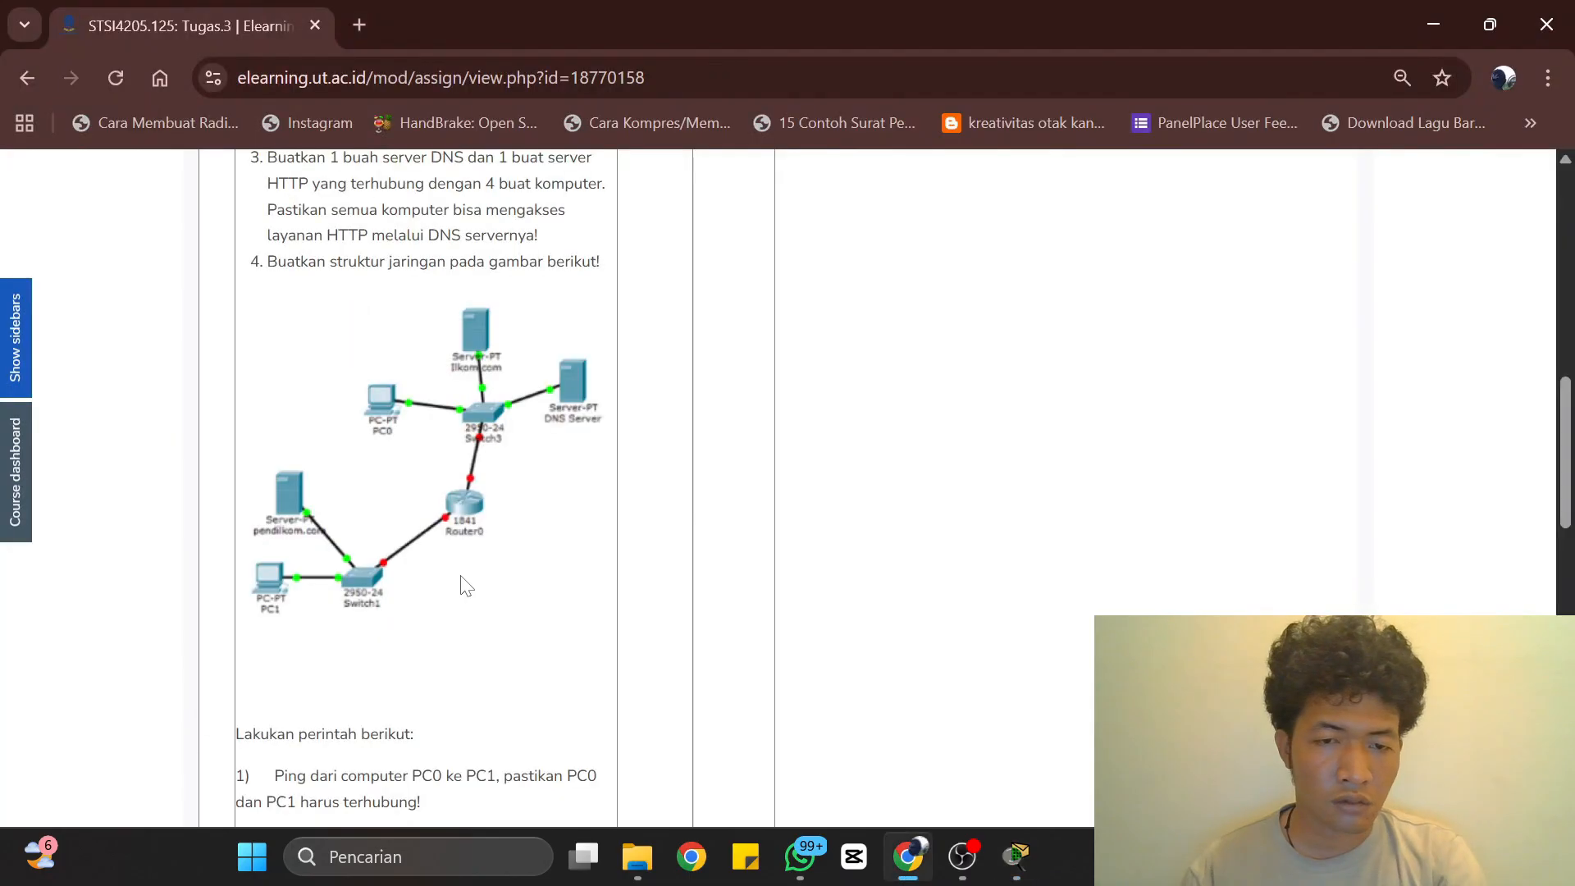
Step: Add three Server-PT devices: Server0 above PC1, Server1 above Switch1 and Server2 beside Switch1
key("alt+Tab")
key("alt+Tab")
key("alt+Tab")
left_click(45, 748)
left_click(254, 741)
left_click(256, 448)
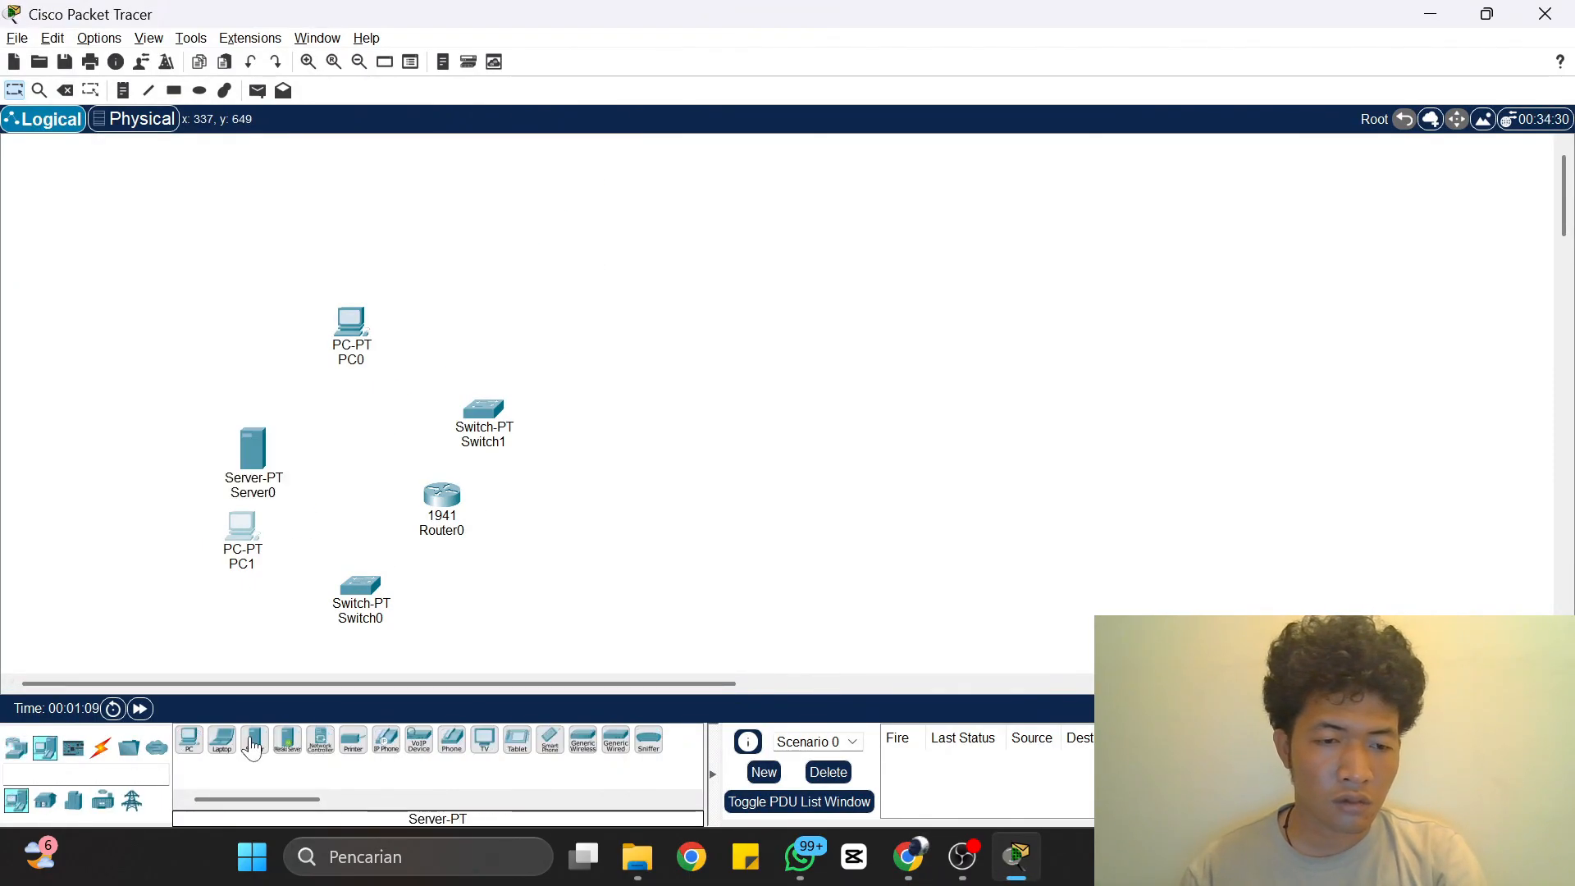
left_click(254, 741)
left_click(506, 285)
key("alt+Tab")
key("alt+Tab")
Step: Reposition PC1, Switch0, Server0 and Router0 to match the lower part of the assignment diagram
left_click_drag(249, 531, 196, 560)
left_click_drag(358, 587, 337, 569)
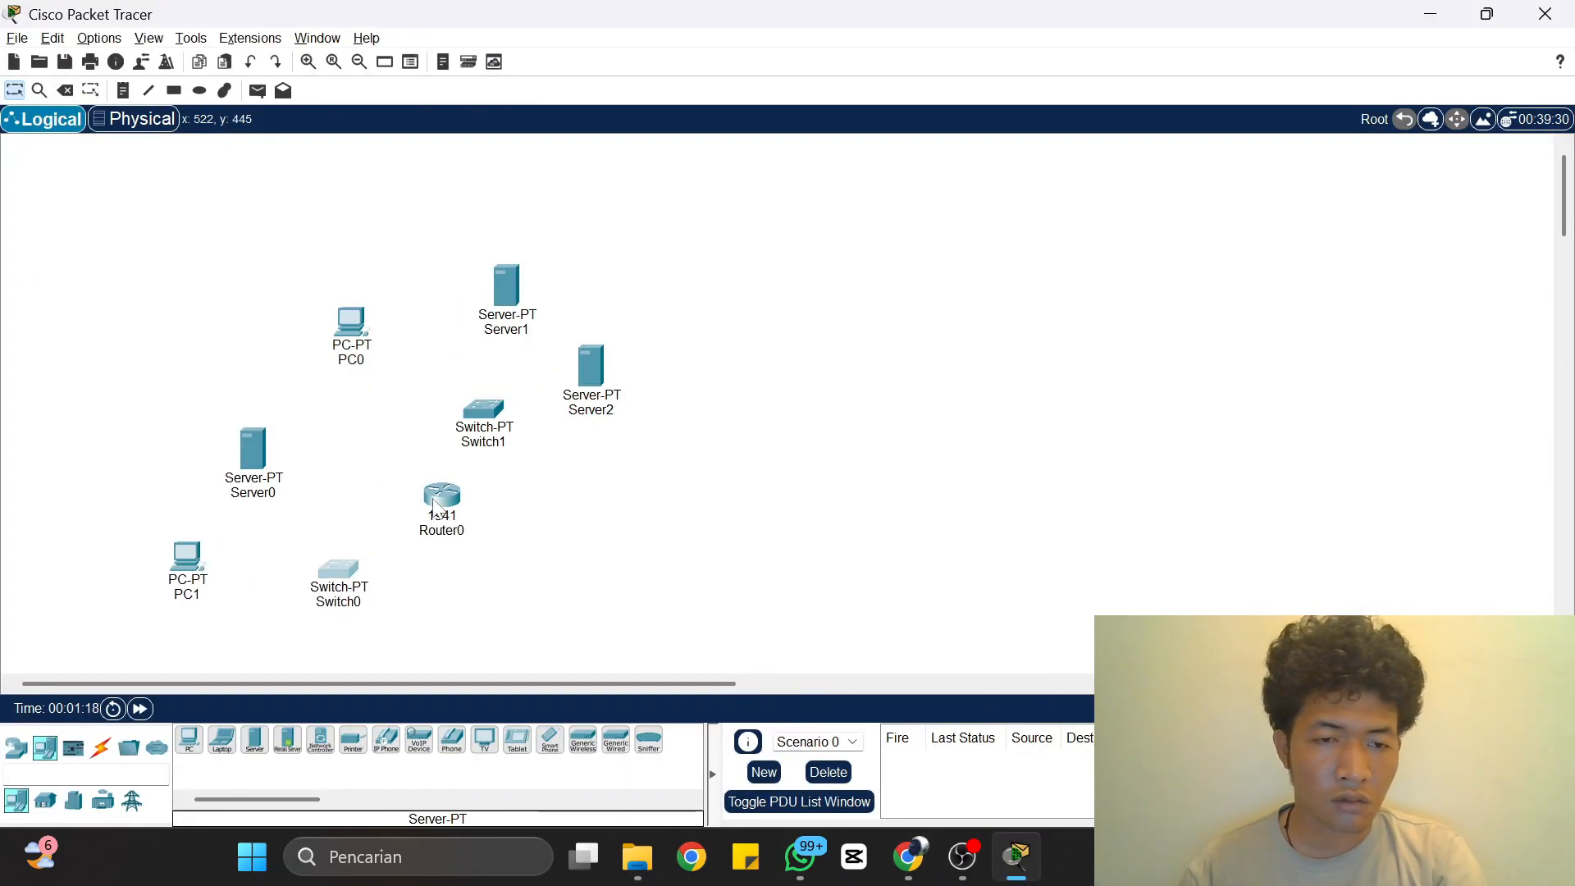
left_click_drag(435, 499, 401, 460)
key("alt+Tab")
key("alt+Tab")
key("alt+Tab")
key("alt+Tab")
left_click_drag(264, 453, 242, 465)
key("alt+Tab")
key("alt+Tab")
left_click_drag(404, 474, 444, 470)
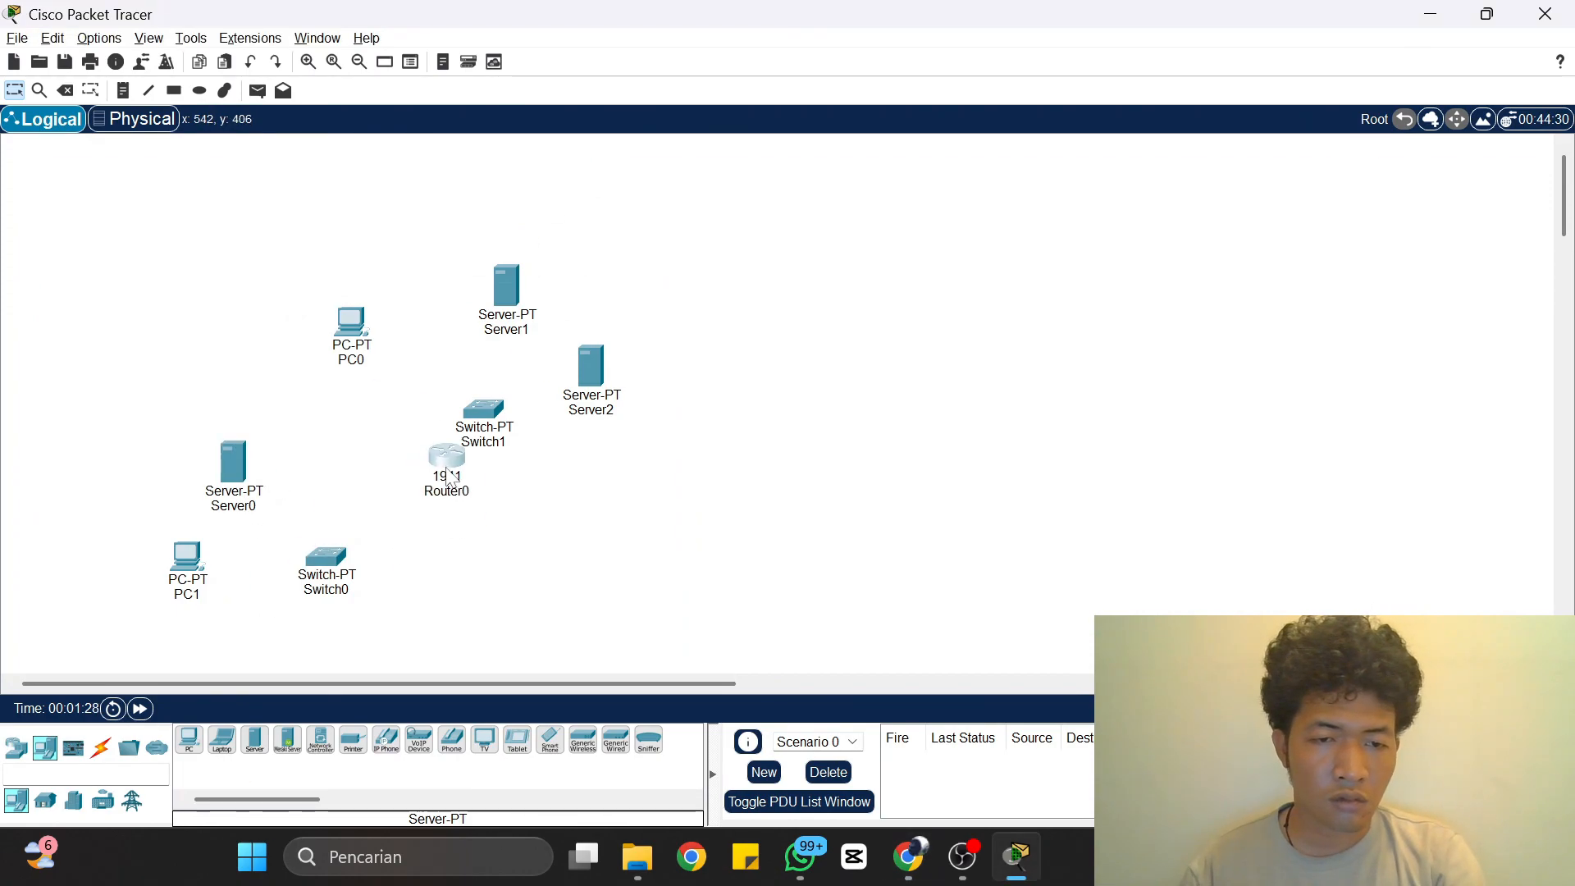
Step: Move Switch1, Server1, Server2 and PC0 into a compact group above Router0 as in the assignment diagram
left_click_drag(491, 410, 482, 360)
left_click_drag(522, 304, 519, 280)
left_click_drag(597, 373, 576, 357)
left_click_drag(360, 330, 393, 344)
key("alt+Tab")
key("alt+Tab")
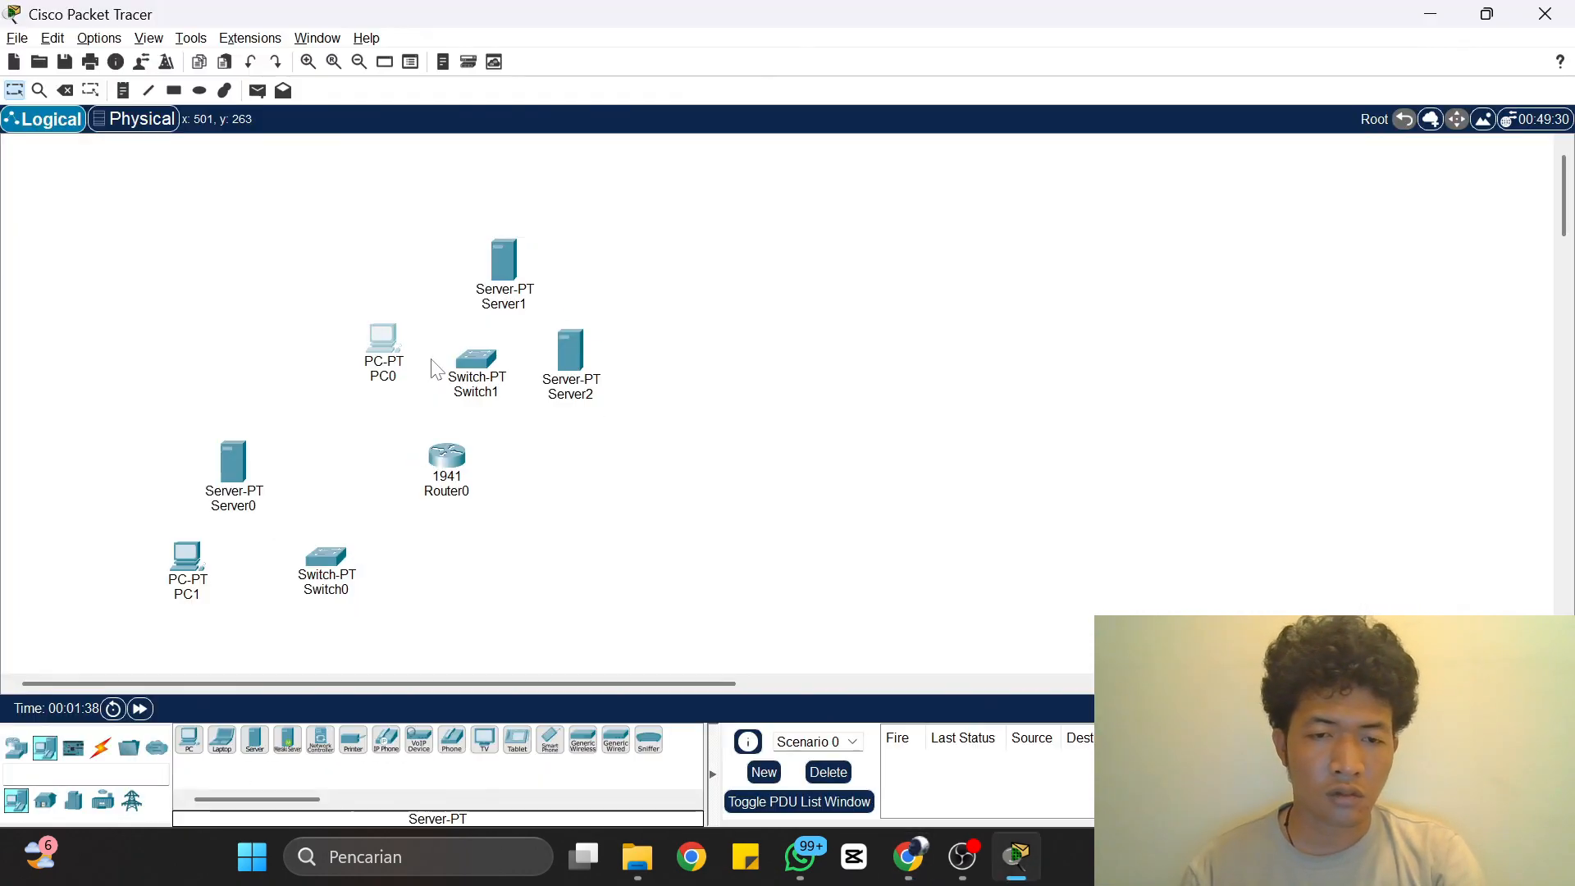
Step: Connect PC1 and Server0 to Switch0 with automatically chosen cables
left_click(100, 747)
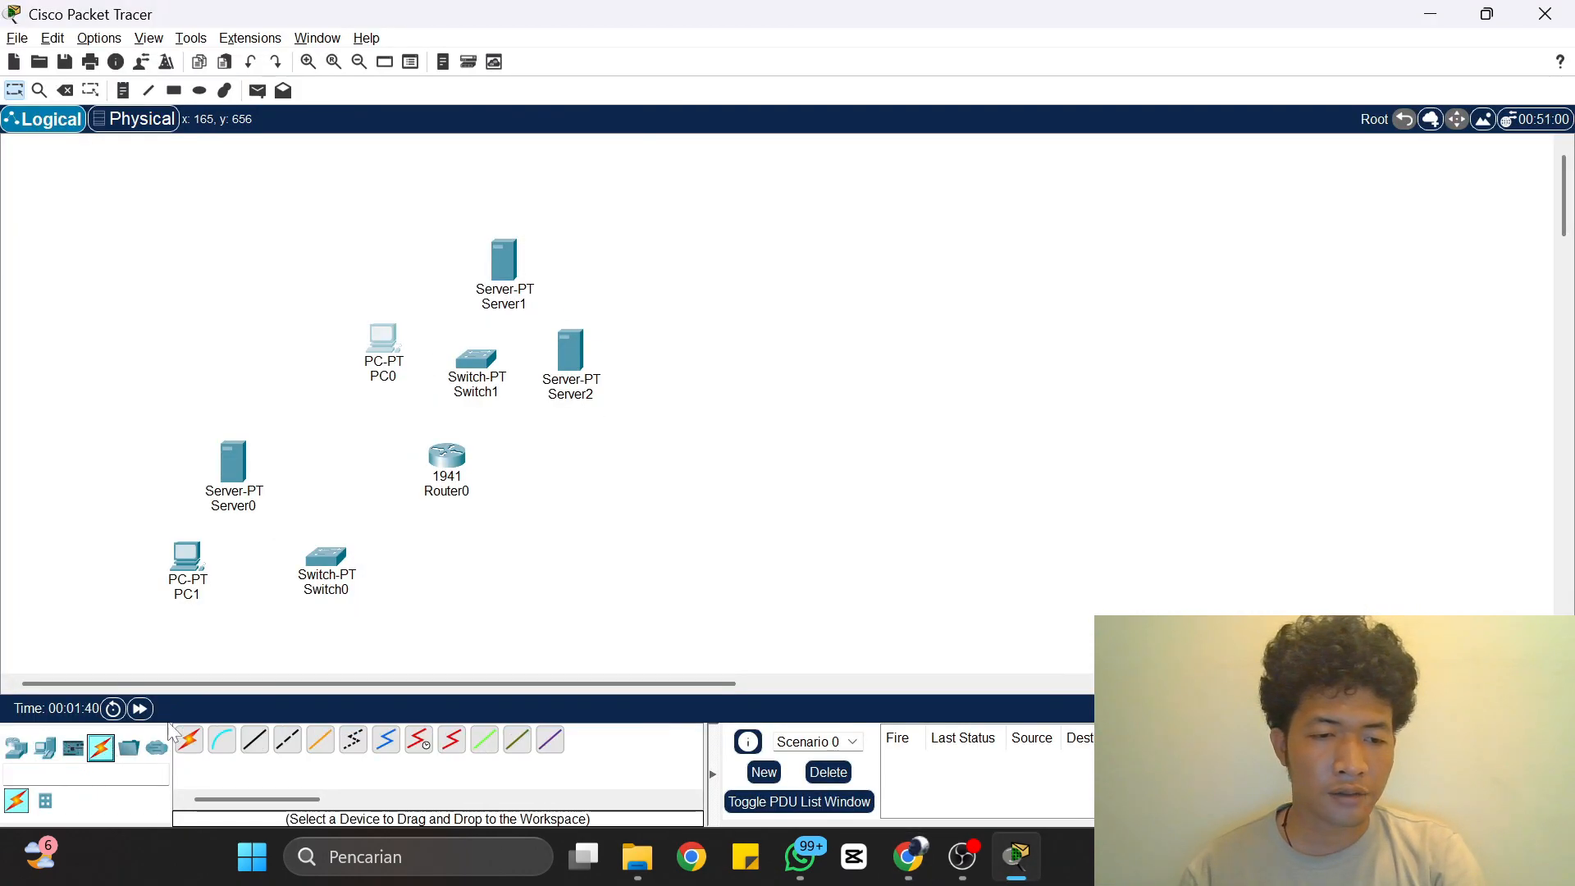
left_click(188, 739)
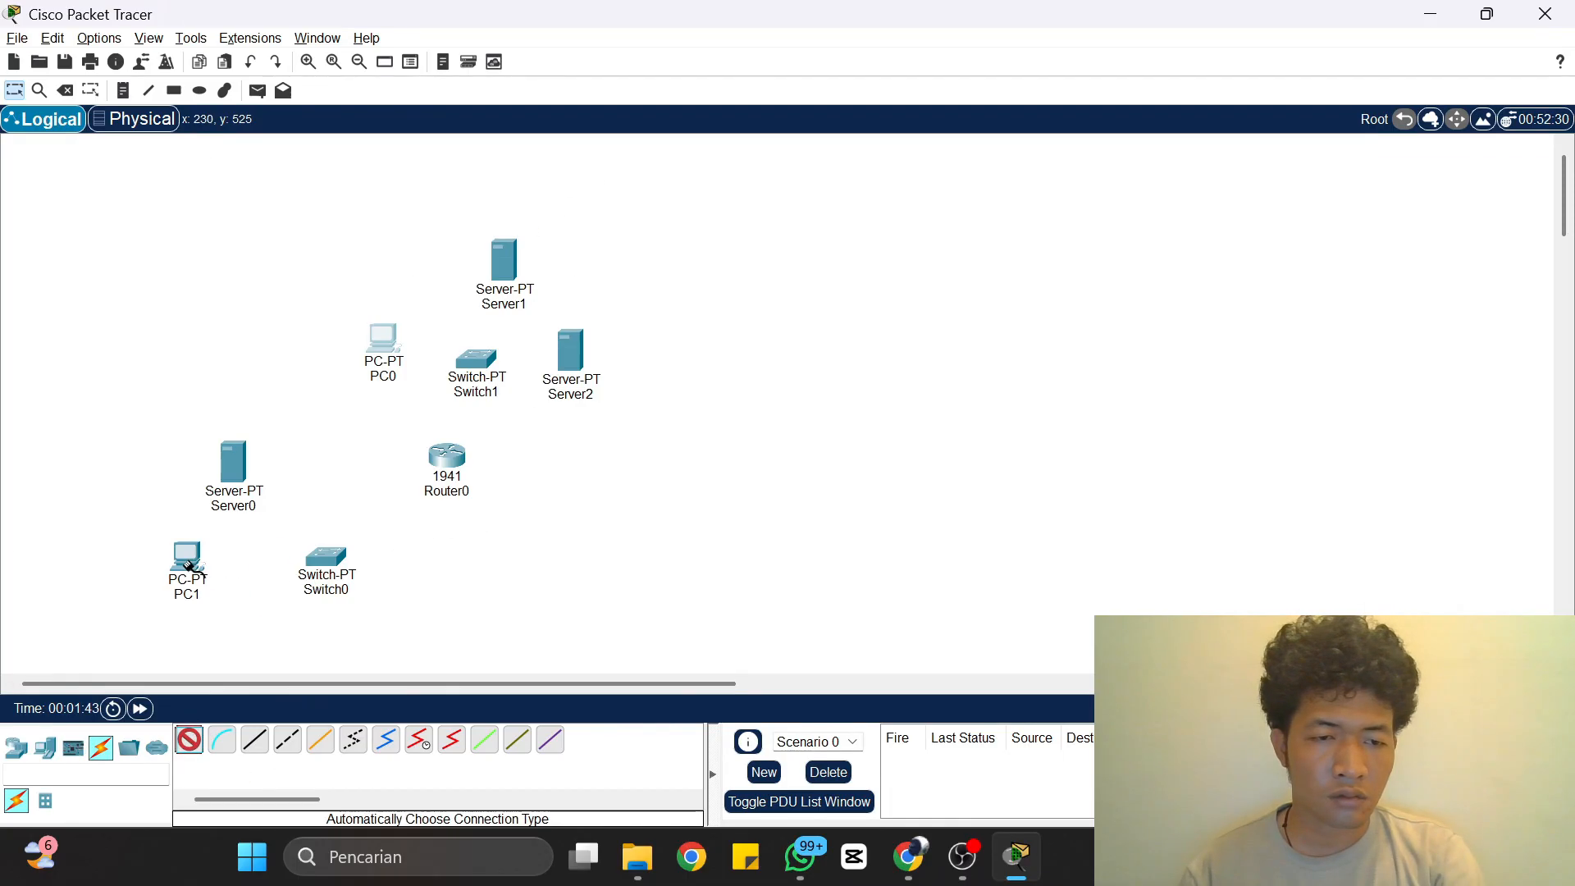
left_click(186, 555)
left_click(325, 558)
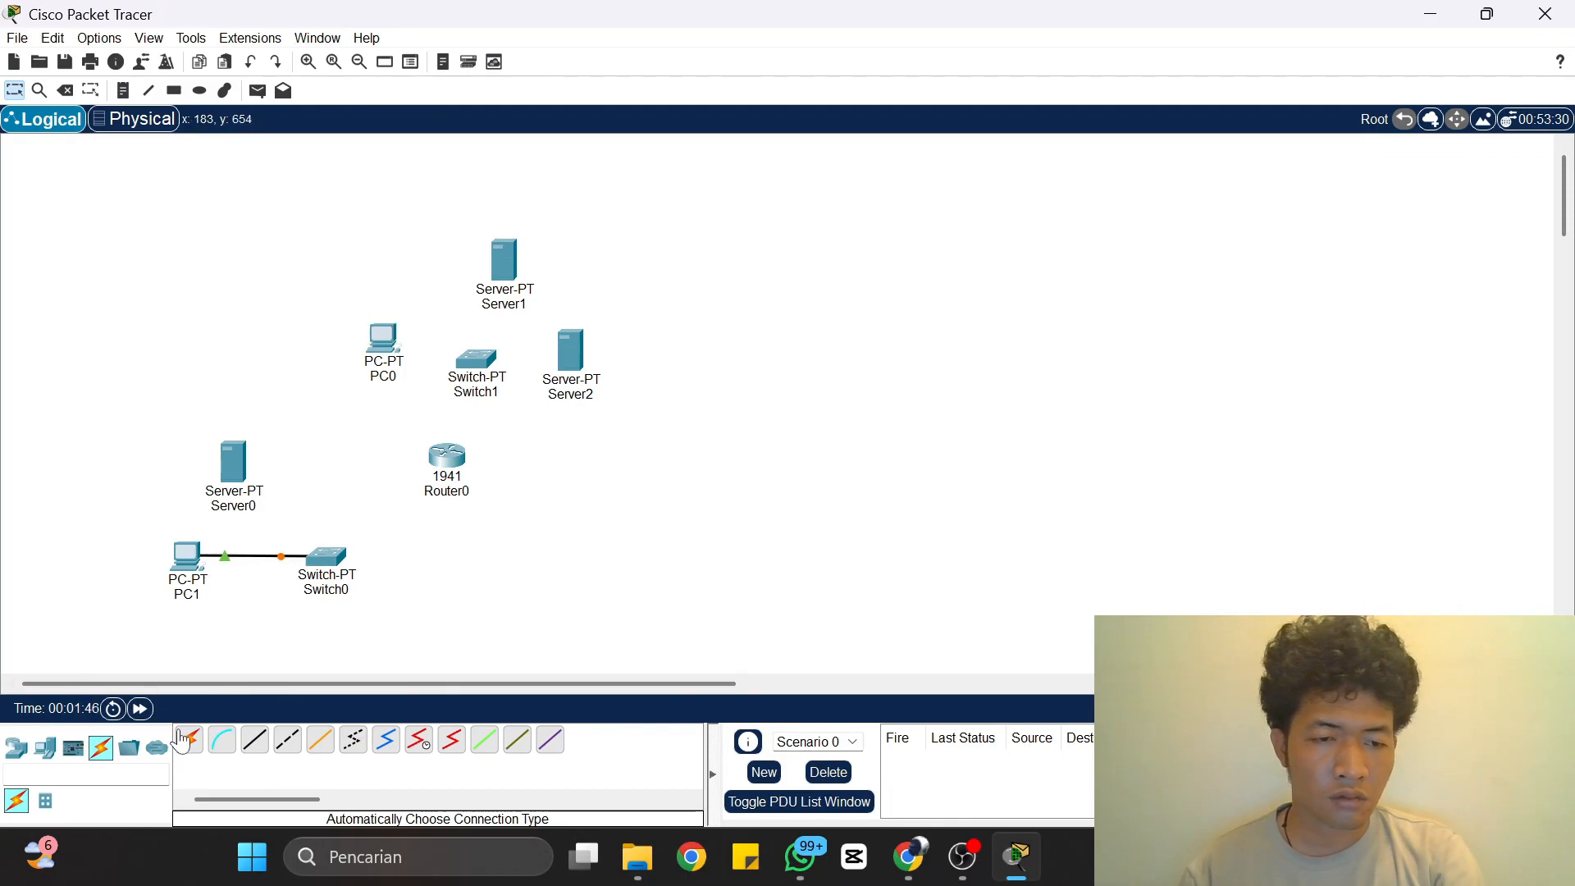
left_click(188, 739)
left_click(233, 464)
left_click(326, 557)
Step: Connect Router0 to both Switch0 and Switch1 with automatically chosen cables
left_click(189, 739)
left_click(326, 558)
left_click(447, 456)
left_click(188, 739)
left_click(447, 456)
left_click(476, 358)
Step: Connect Switch1 to PC0 with an automatically chosen cable
left_click(189, 739)
left_click(476, 359)
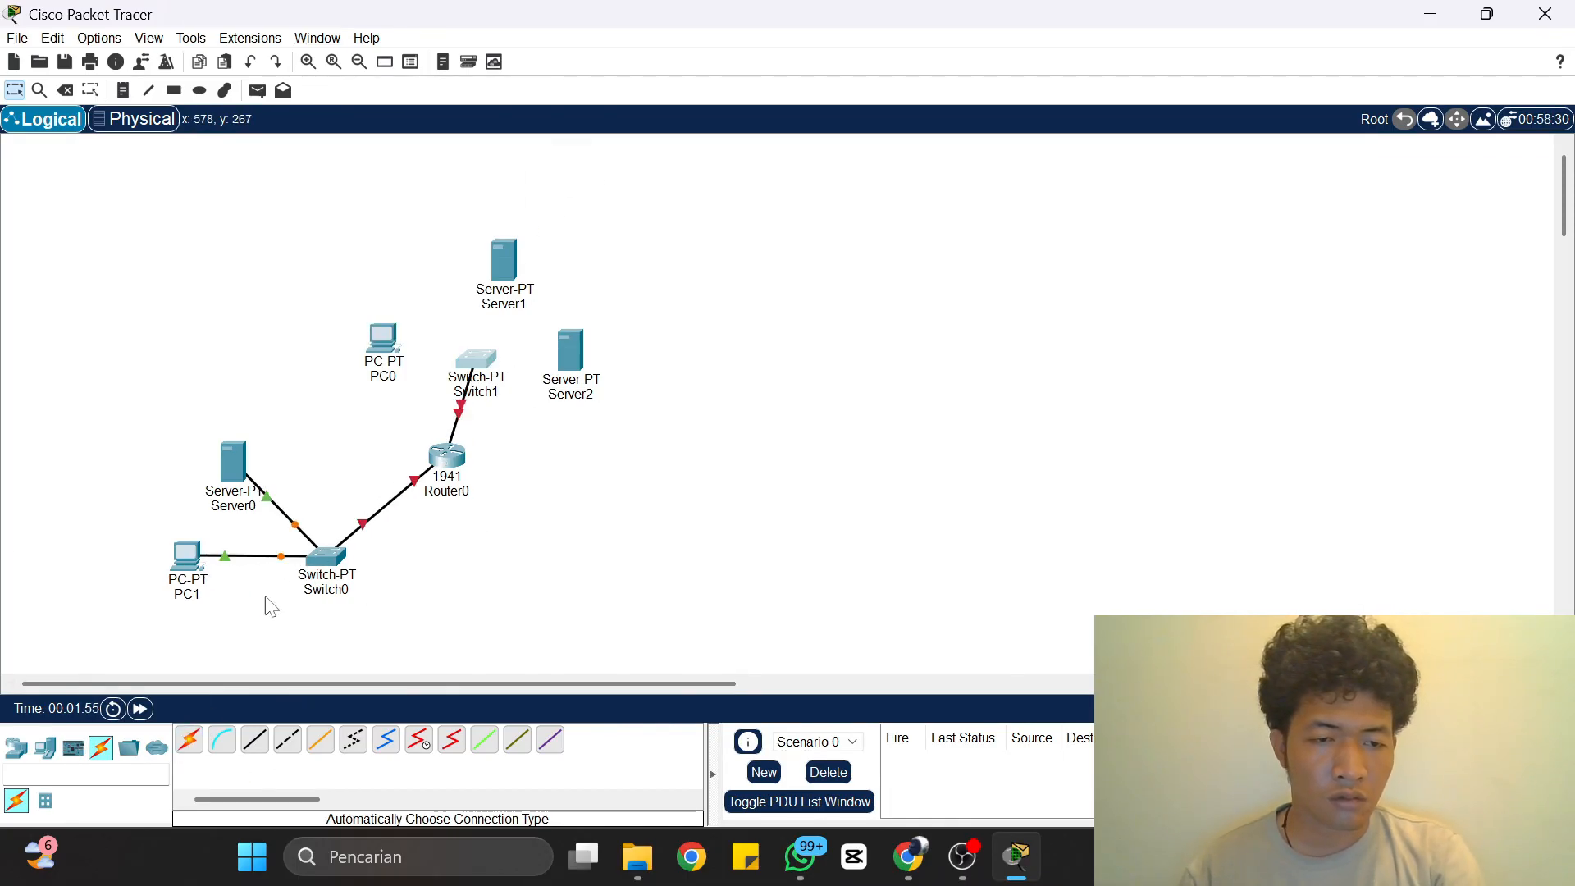
left_click(1424, 13)
left_click(189, 739)
left_click(476, 361)
left_click(383, 341)
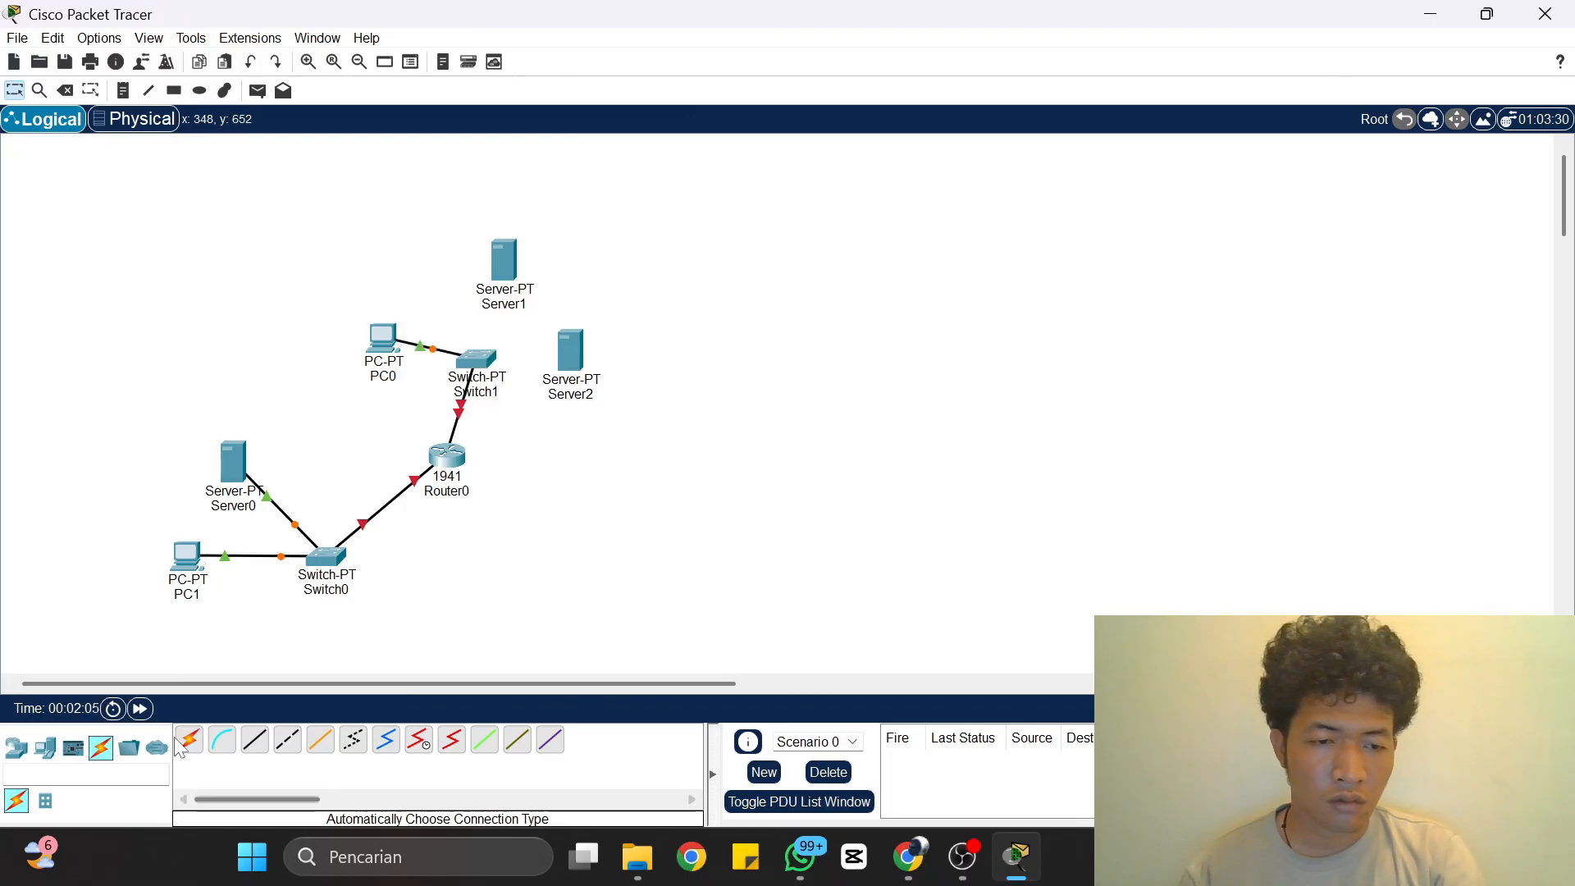
Step: Connect Switch1 to Server1 and Server2 with automatically chosen cables
left_click_drag(475, 358, 475, 361)
left_click(188, 739)
left_click(476, 362)
left_click(518, 310)
left_click(189, 739)
left_click(475, 362)
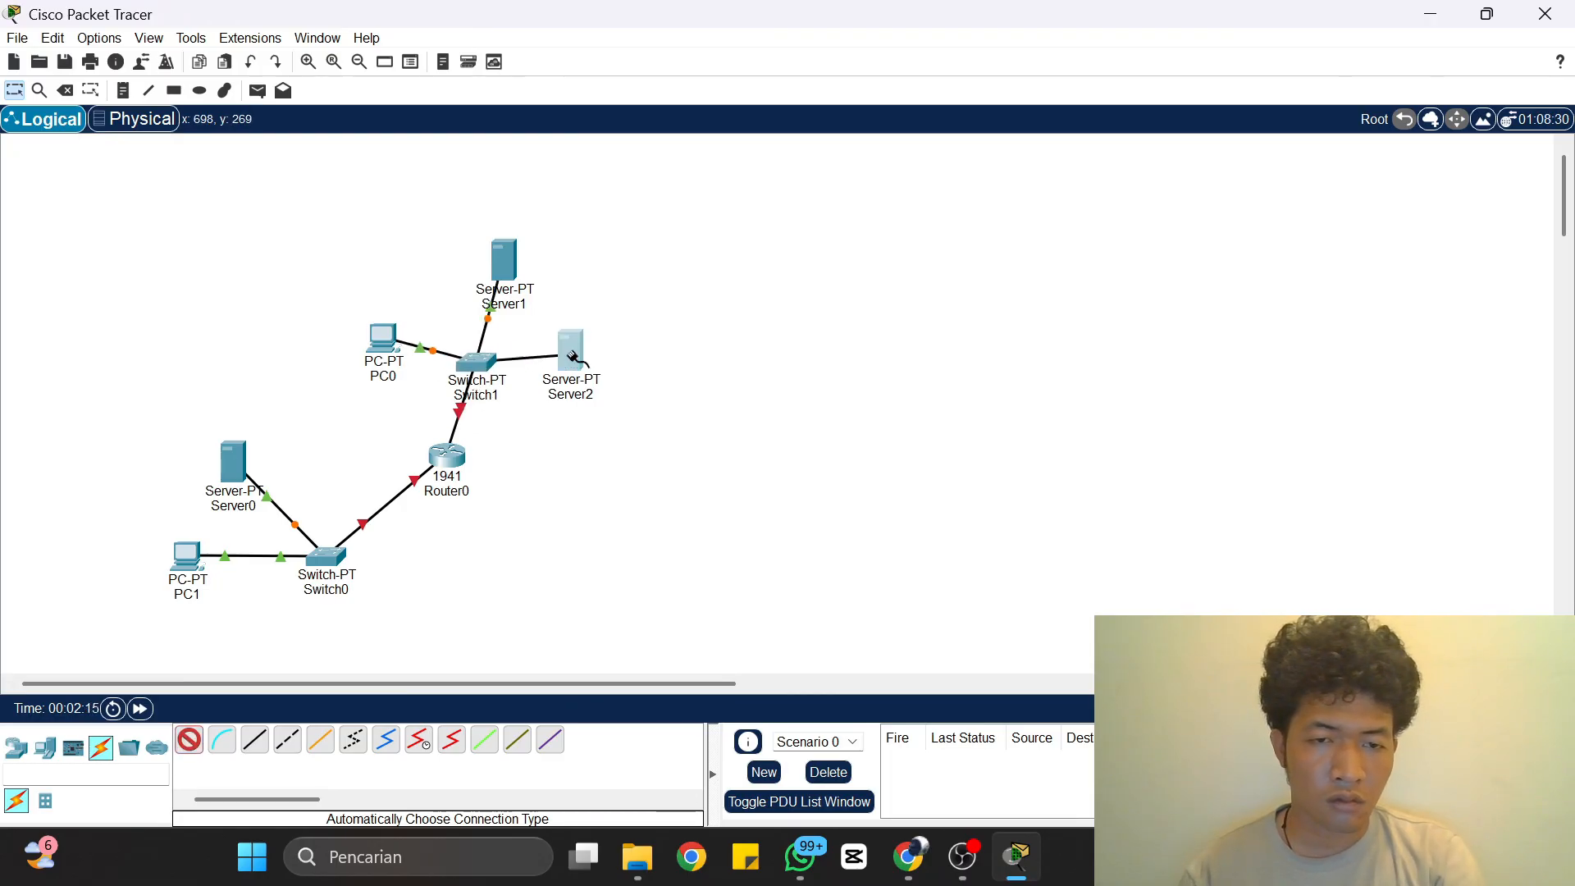
left_click(570, 349)
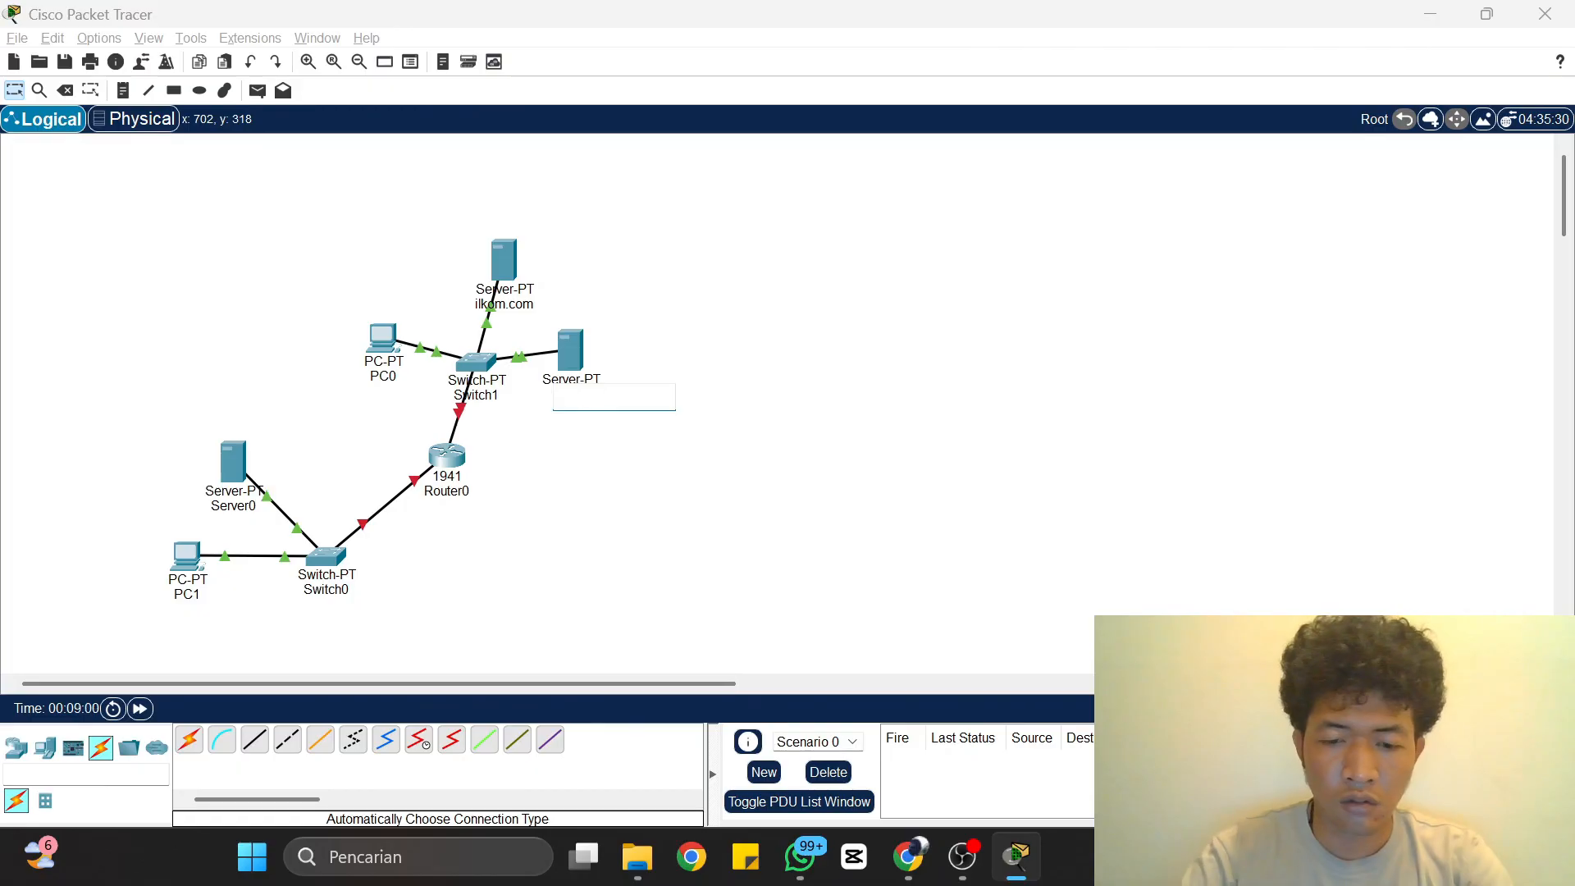
Step: Rename the server beside Switch1 as DNS Server and the server above PC1 as pendikom.com
type("DNS Server")
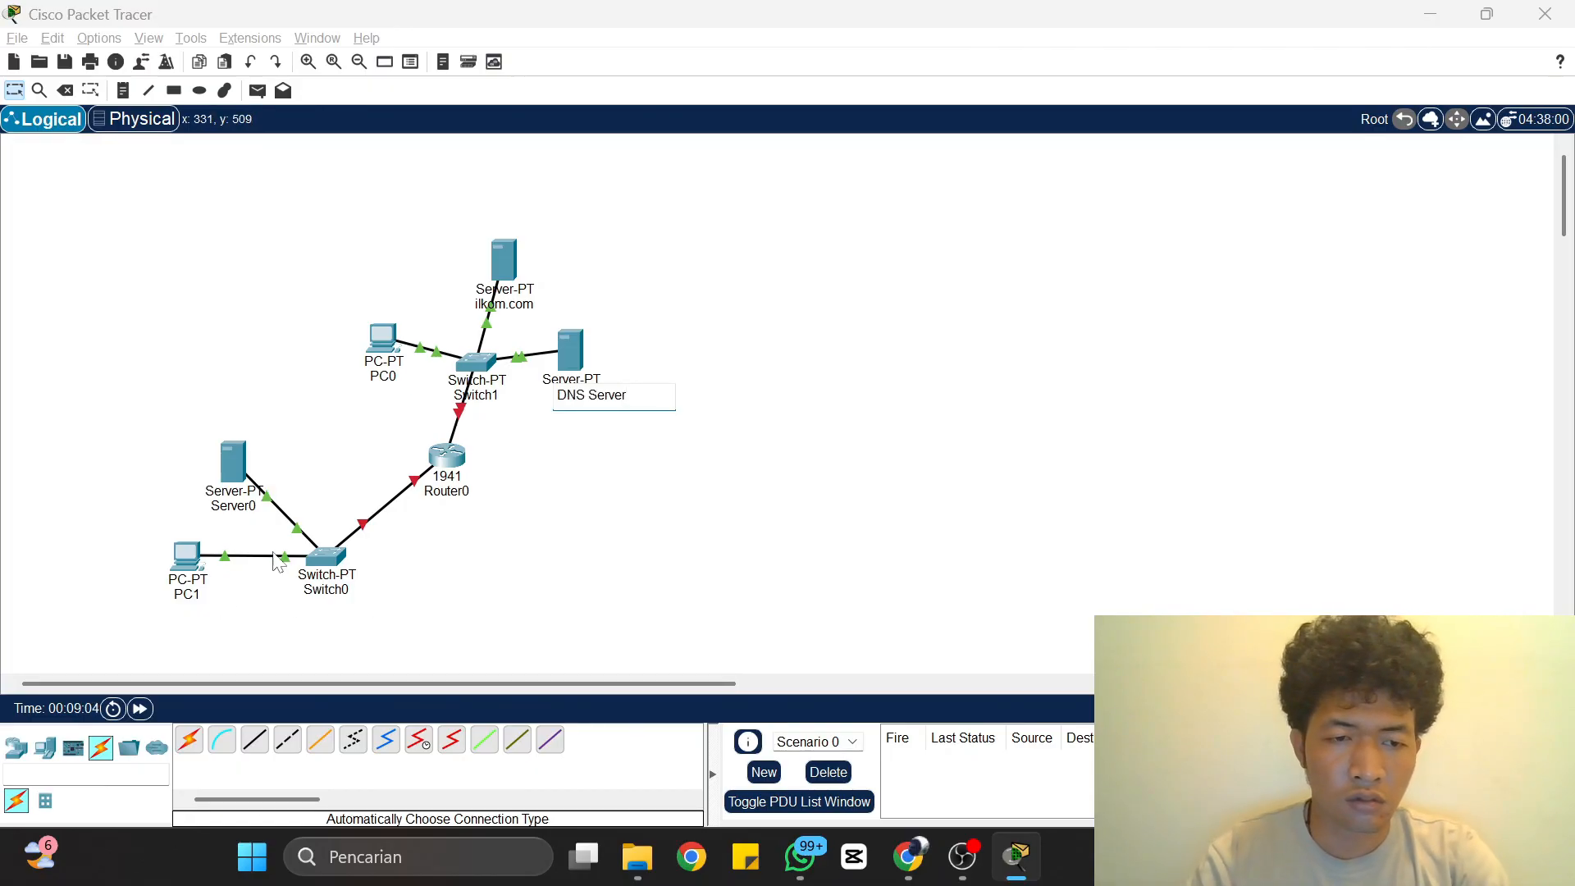
type("pendikom")
type(".co")
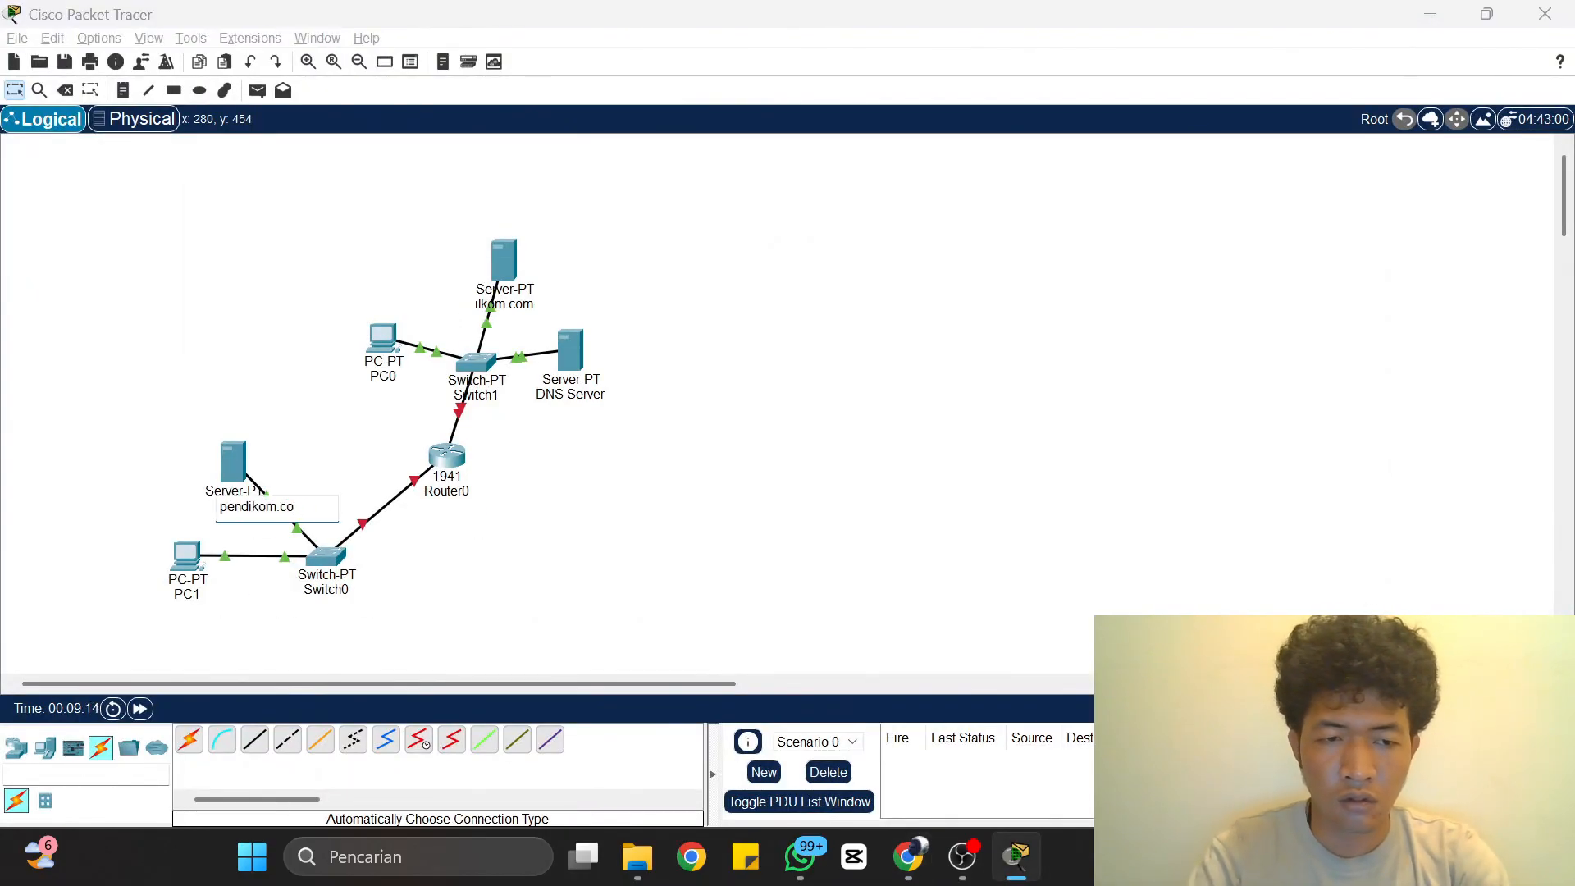
type("m")
key("Return")
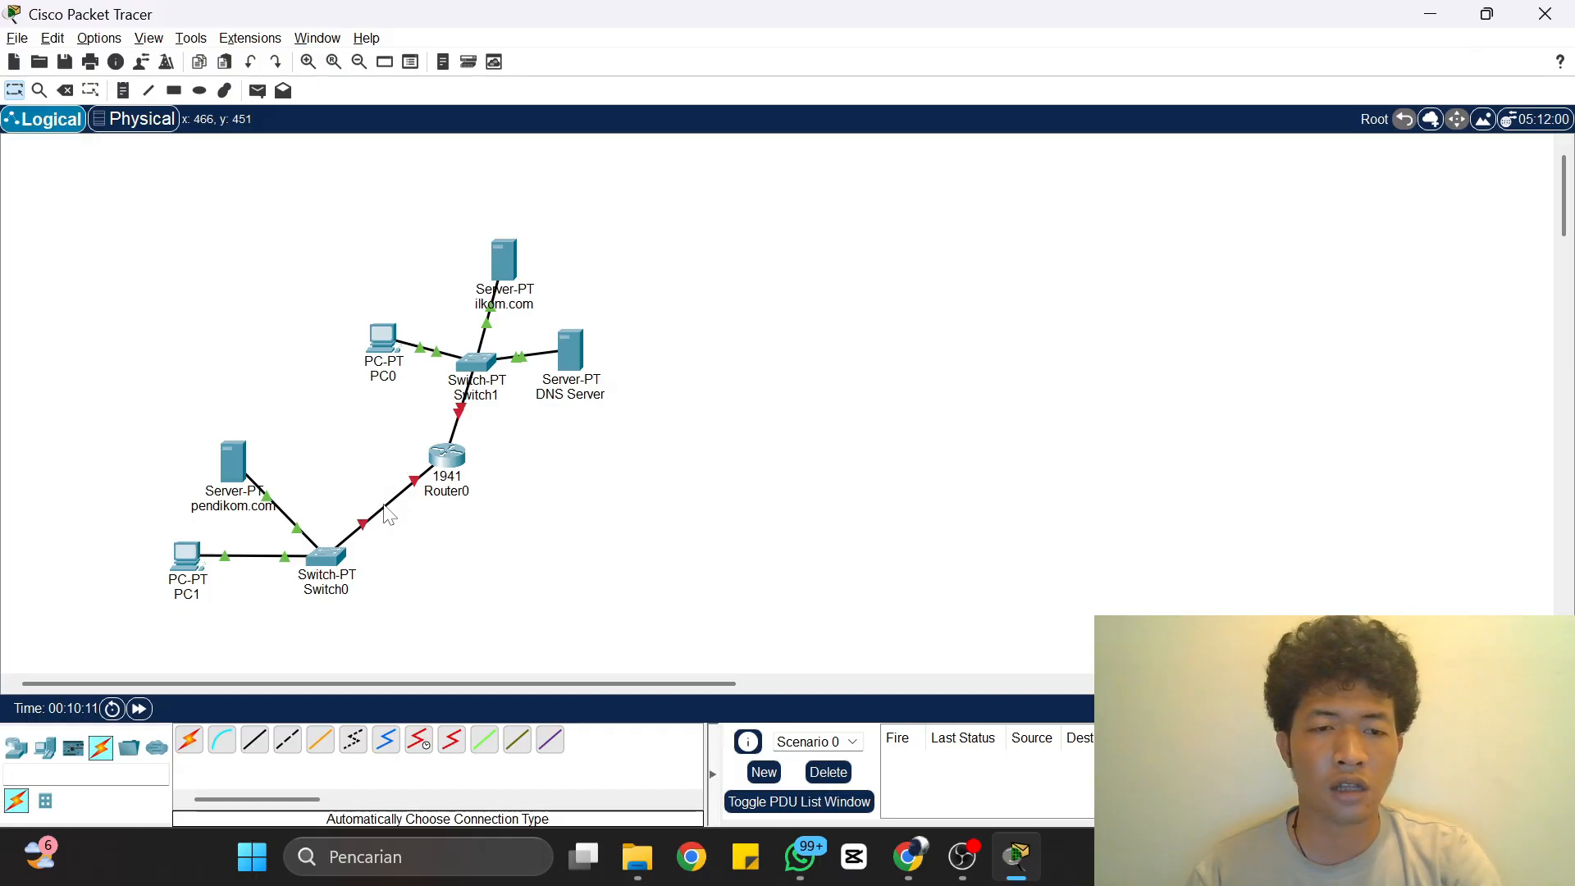
Step: Set the IPv4 address of Router0's GigabitEthernet0/0 interface to 192.168.1.200 with the default subnet mask
left_click(452, 466)
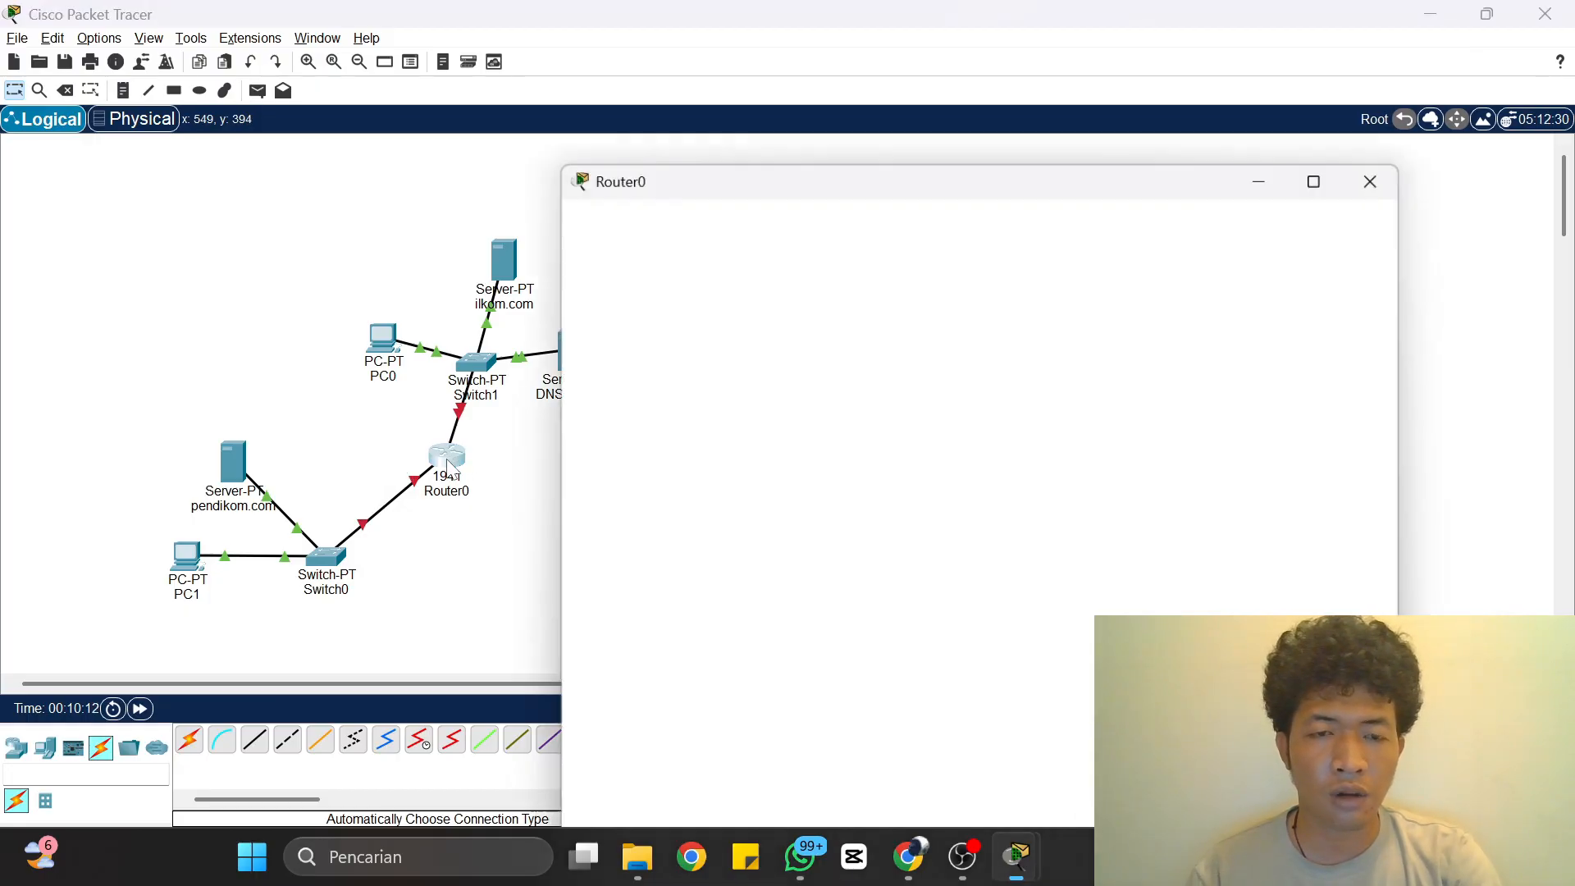
left_click(656, 269)
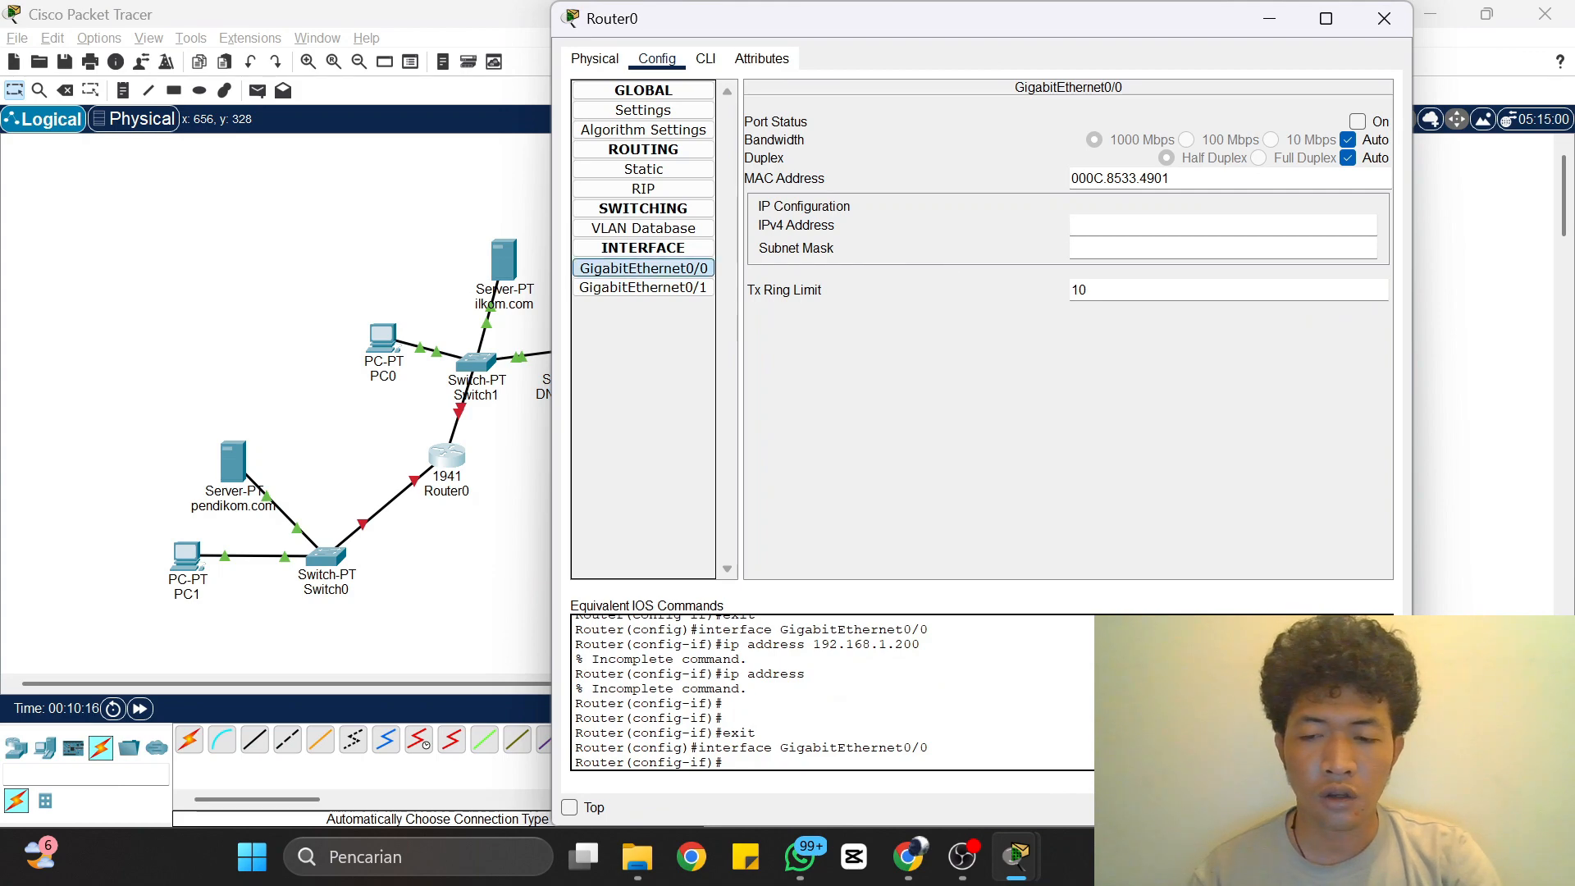
left_click(1148, 226)
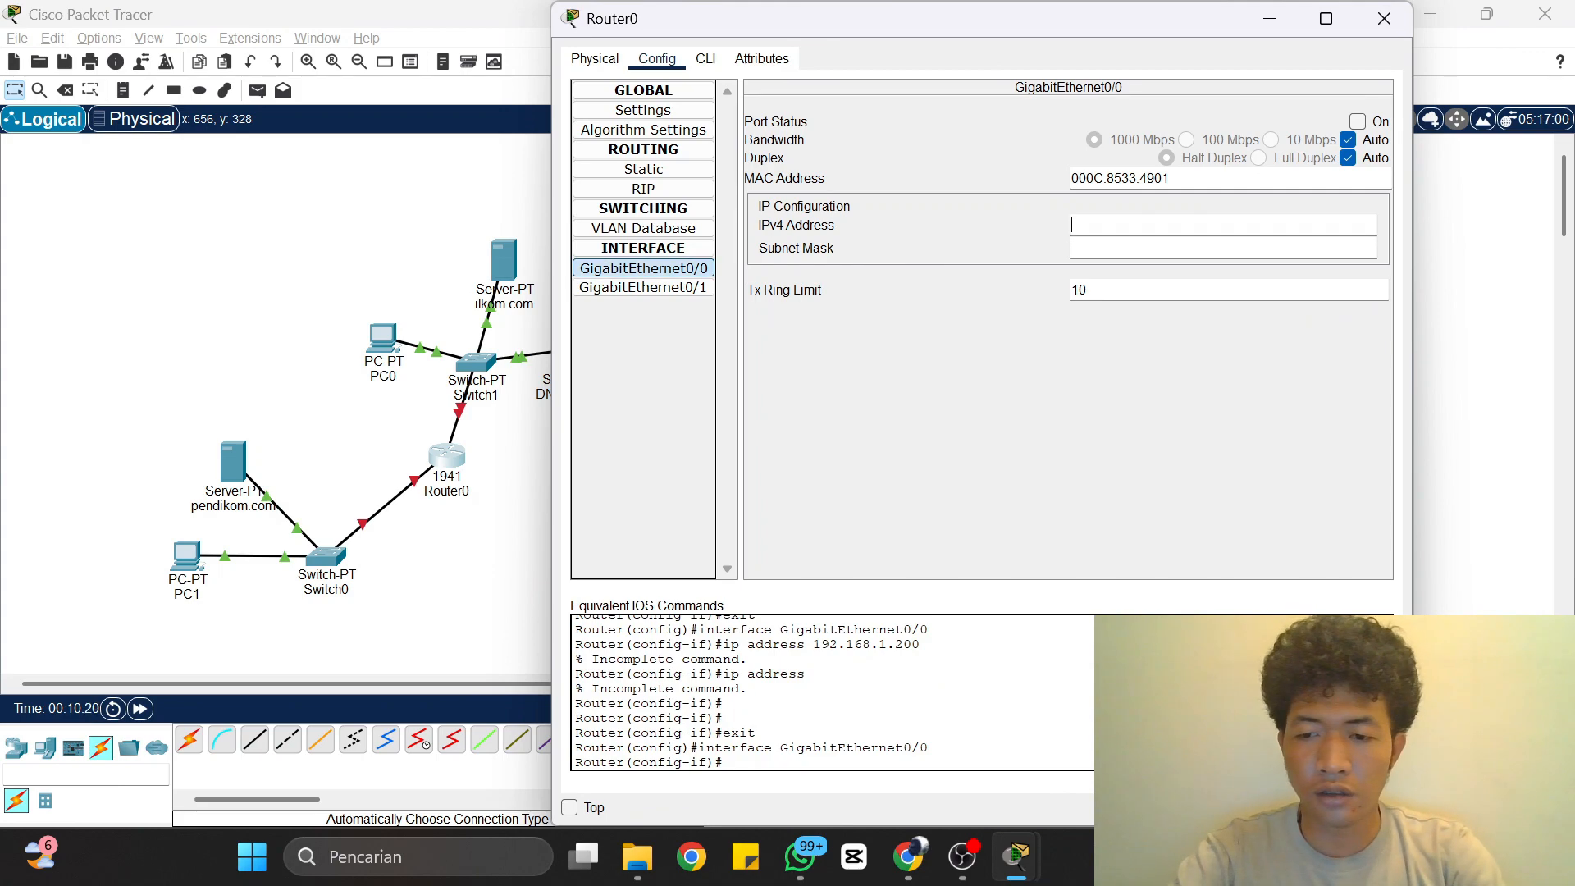
type("192.1")
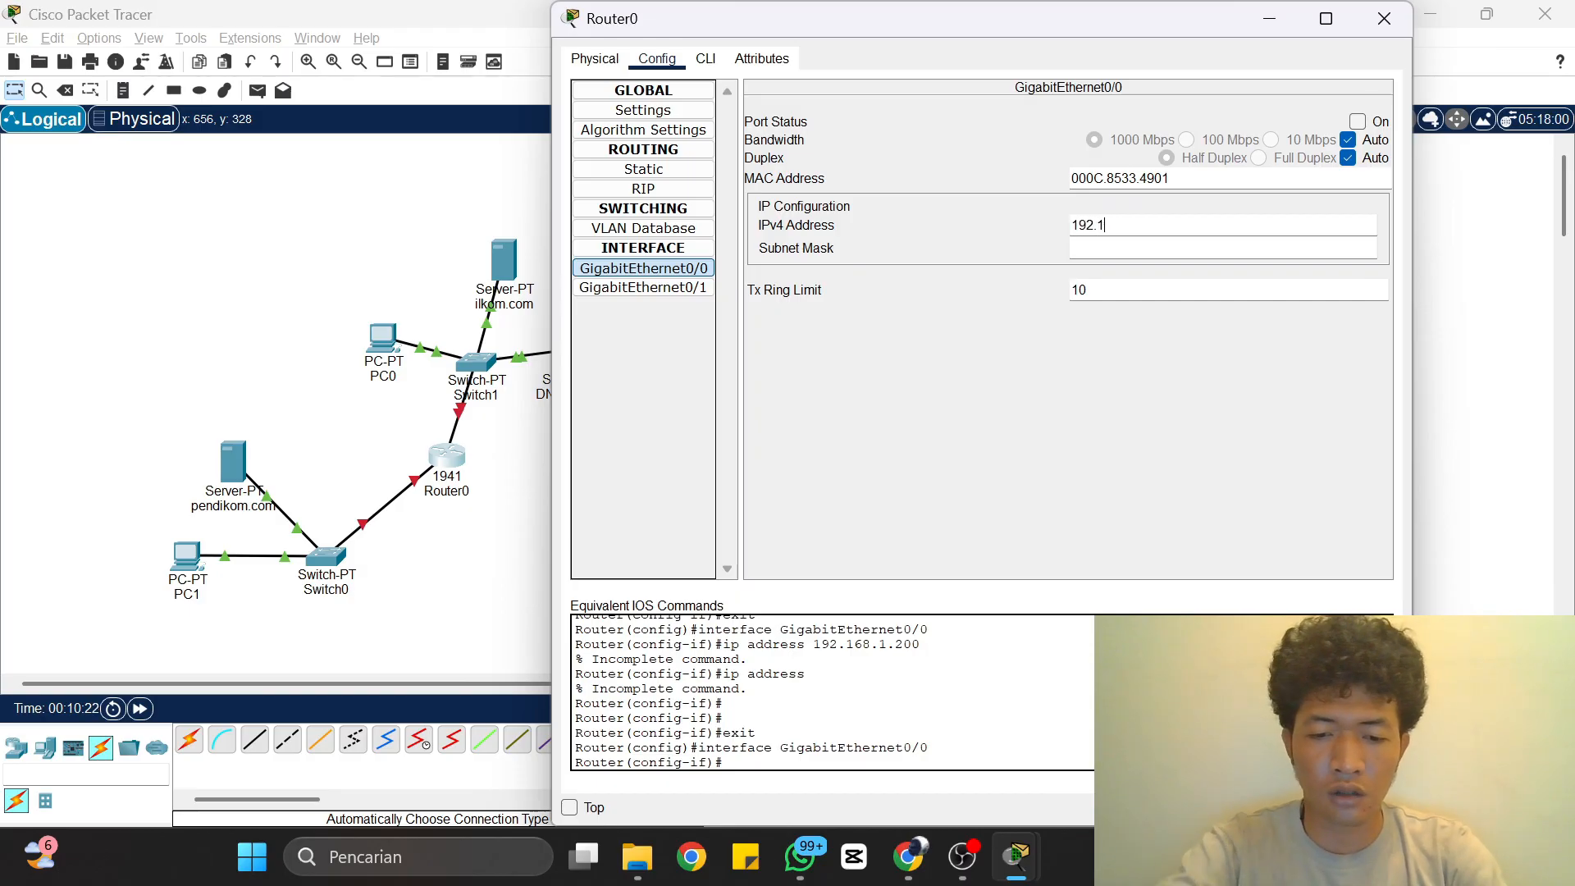
type("68.1")
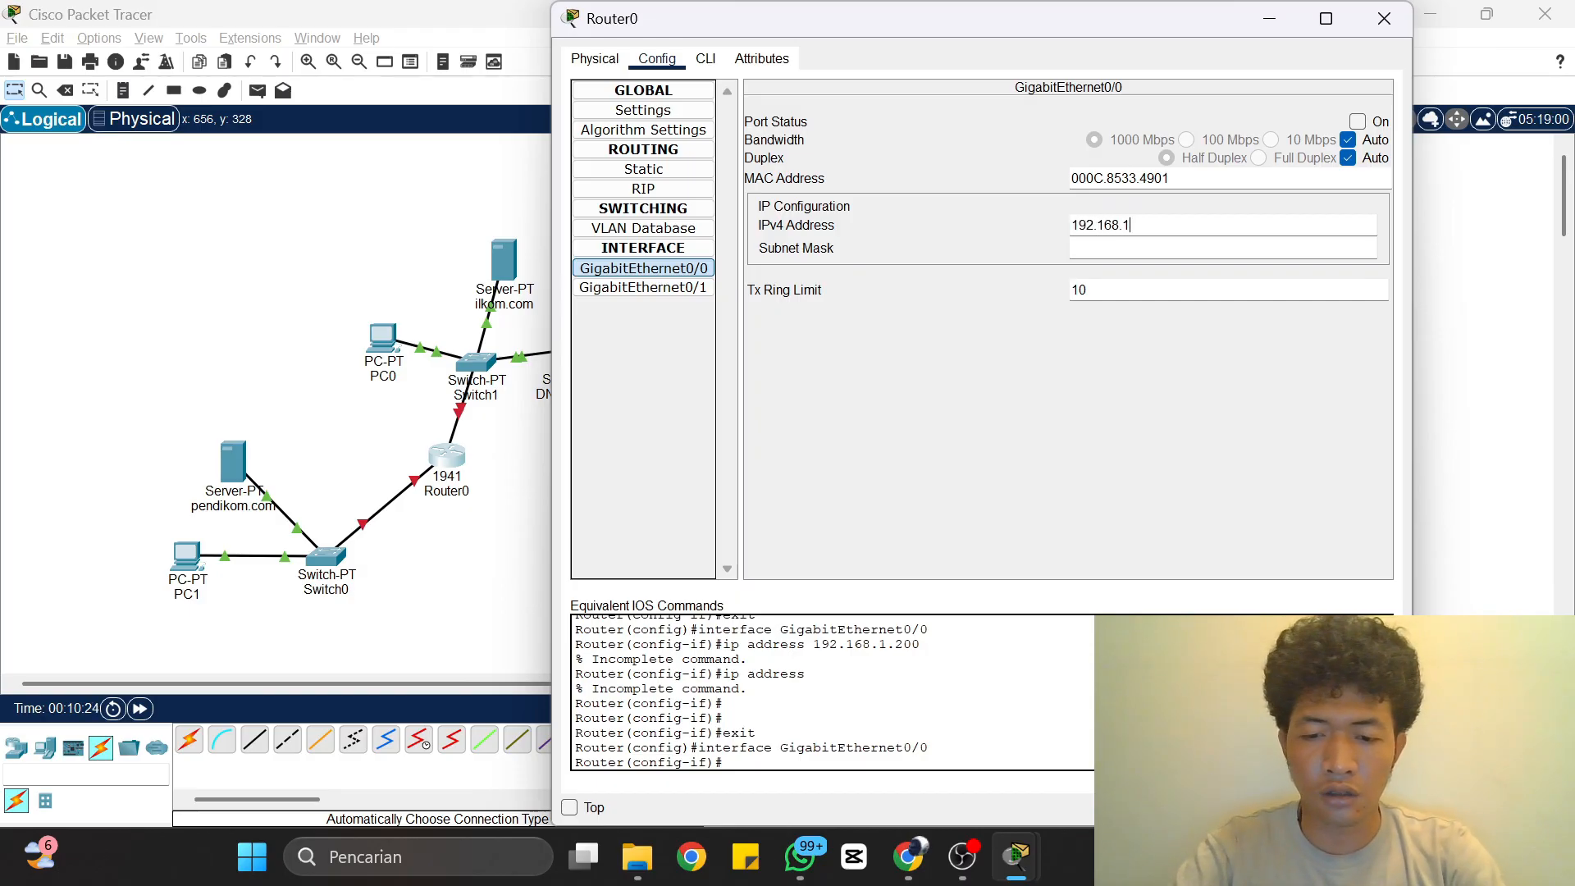
type(".200")
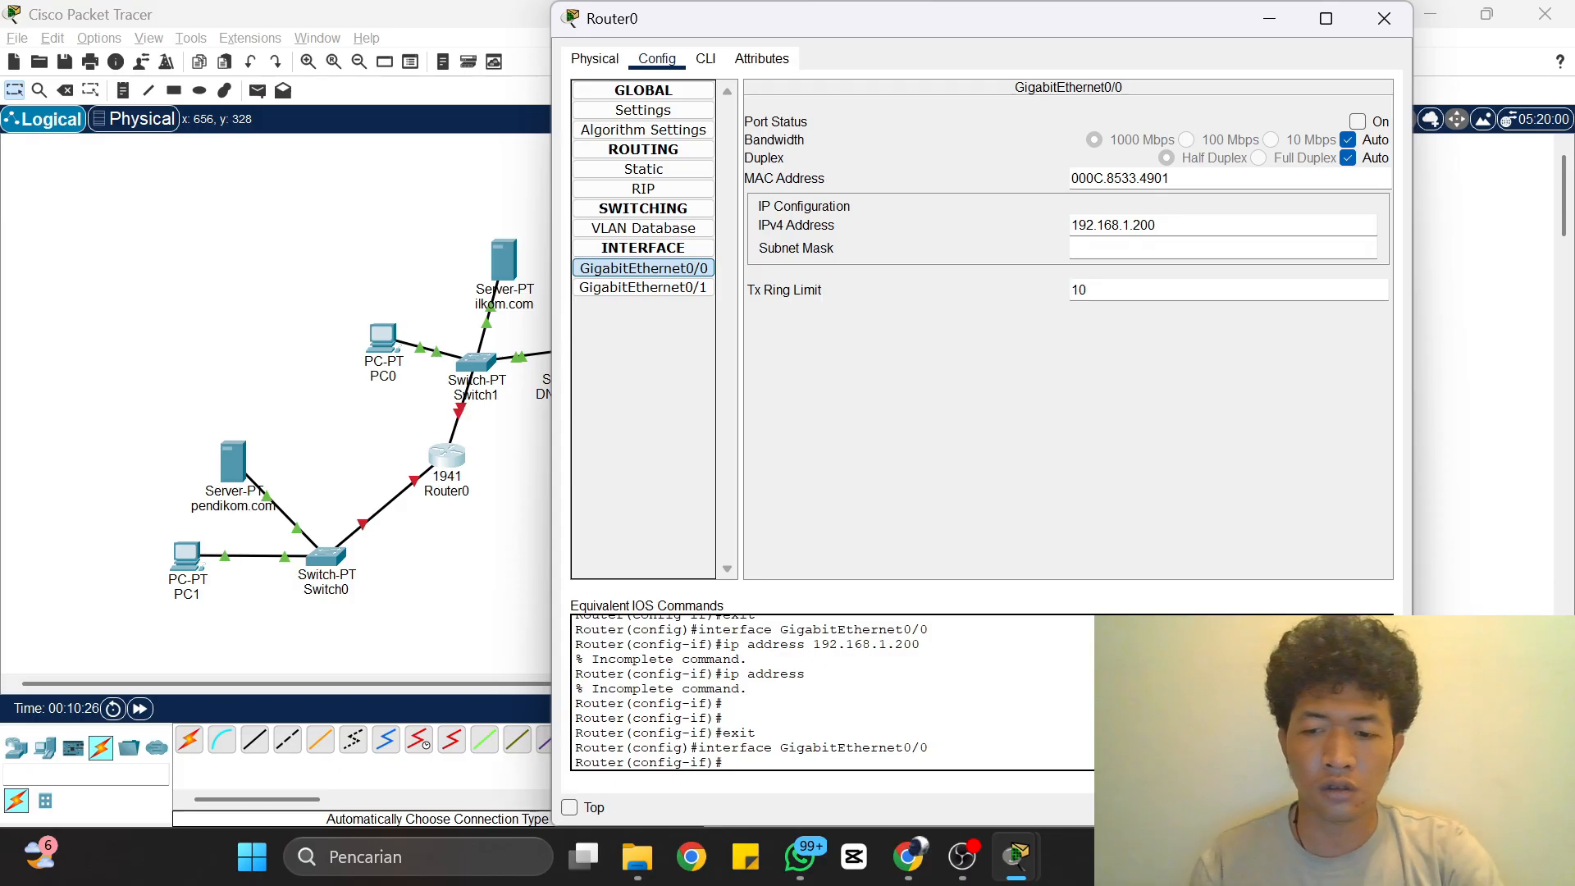
key("Return")
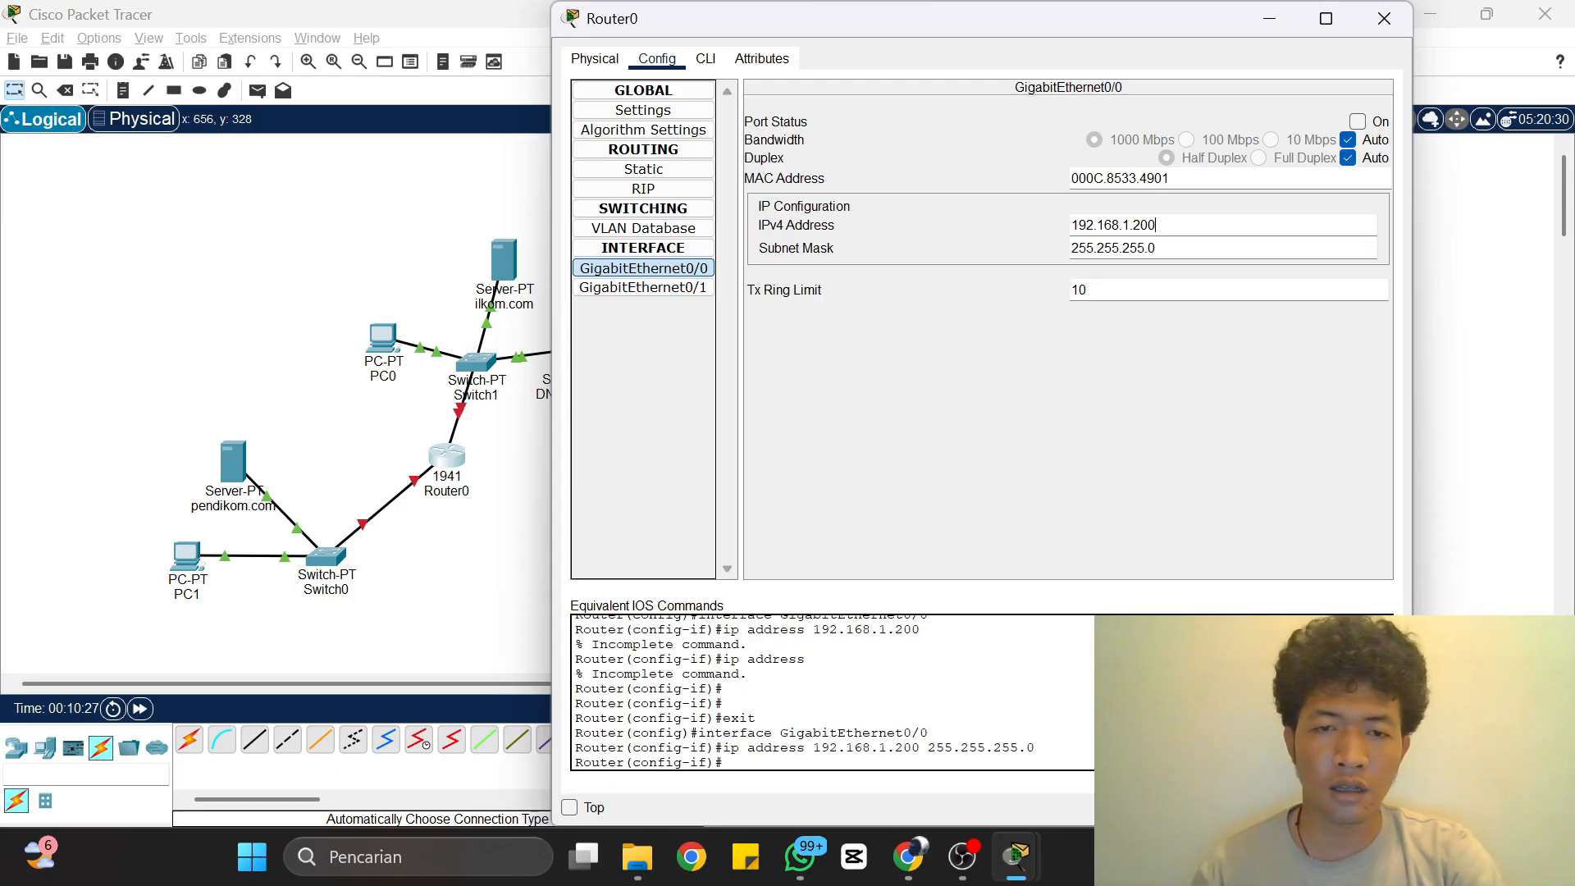
Step: Set the IPv4 address of Router0's GigabitEthernet0/1 interface to 10.0.0.1 with the default subnet mask and close the router's configuration
left_click(689, 286)
left_click(647, 289)
left_click(1084, 227)
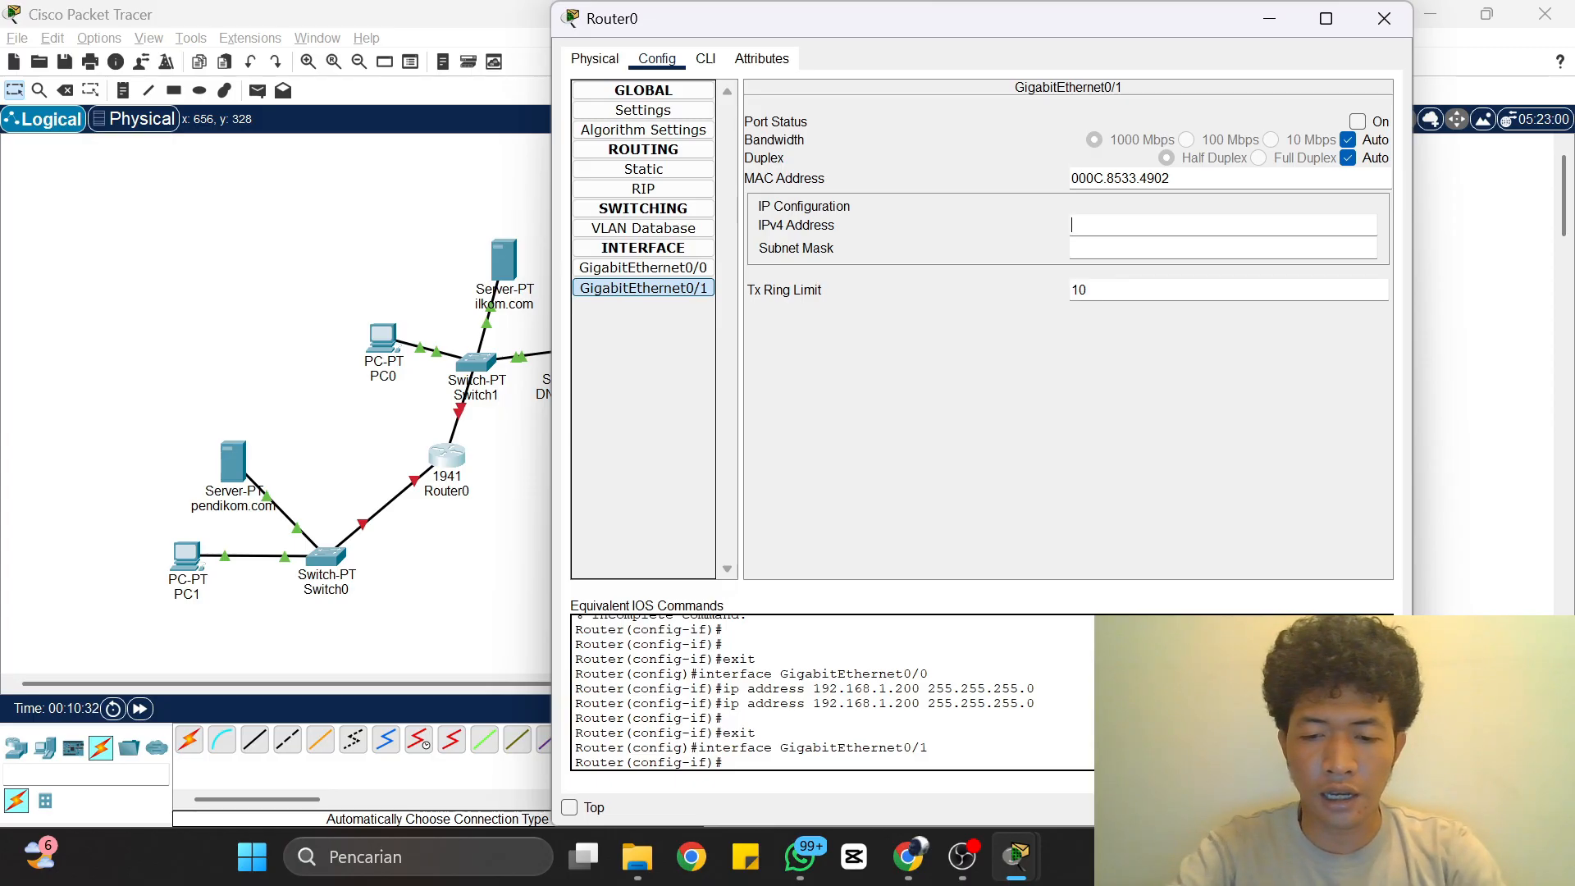
type("10")
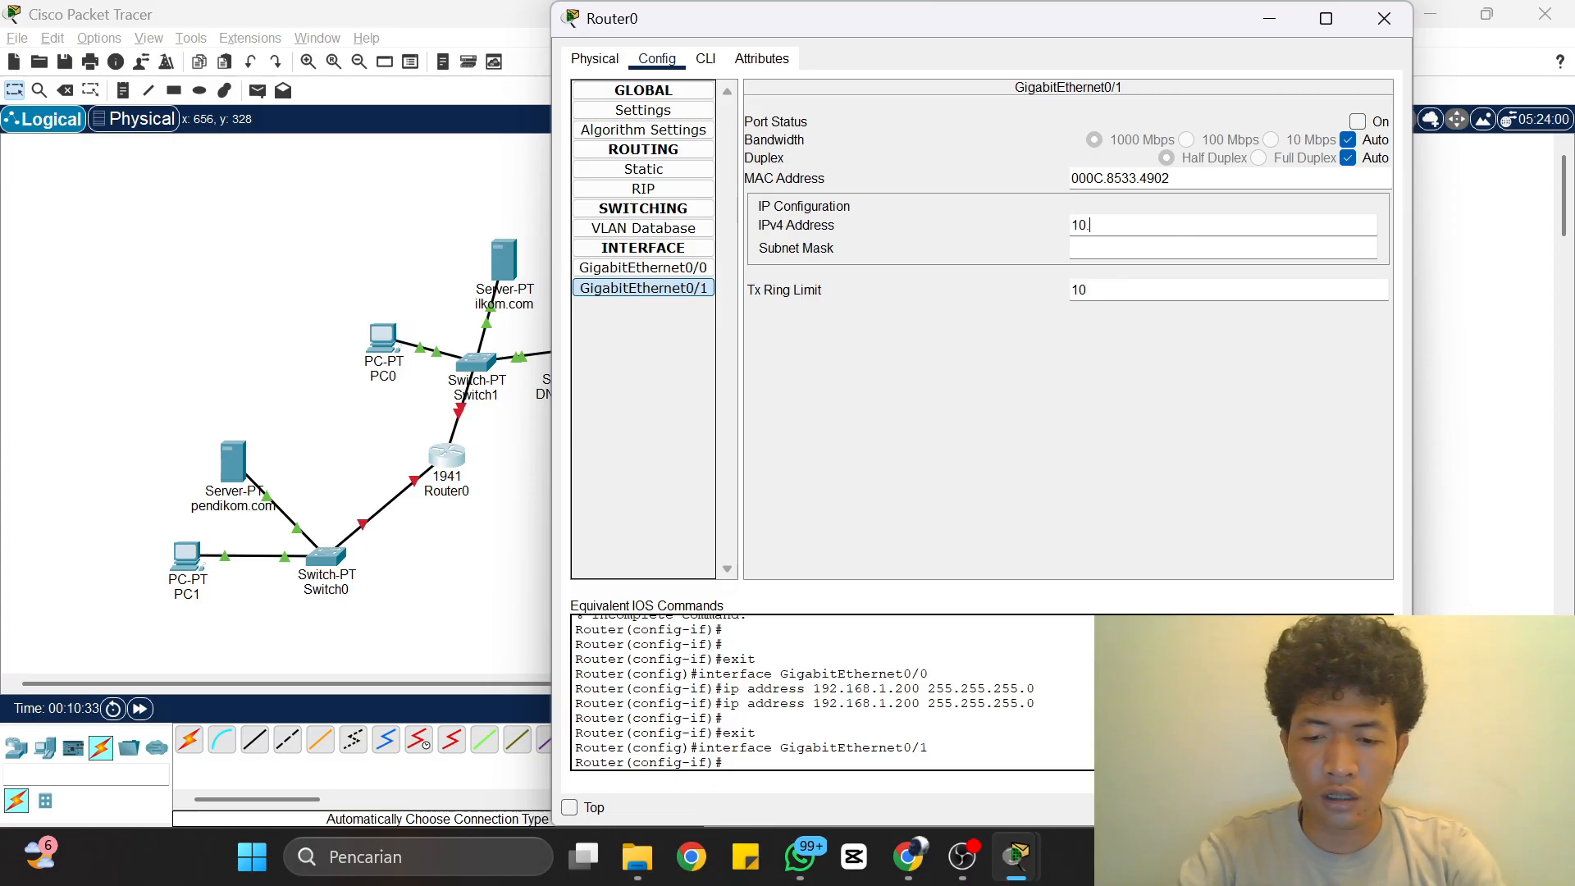
type(".0.0.1")
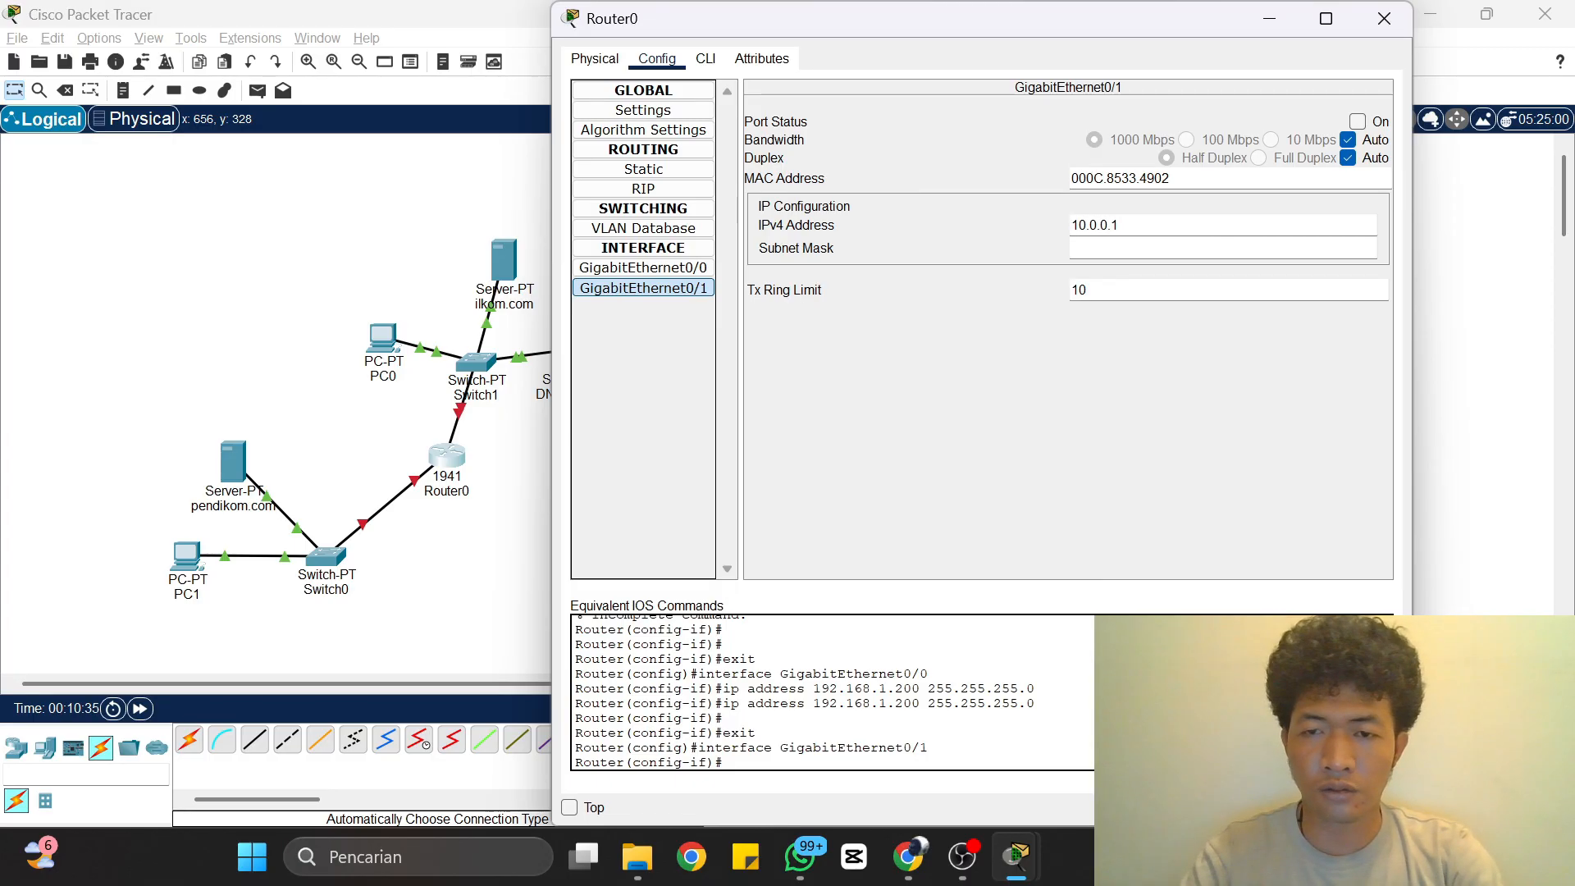
key("Tab")
left_click(1384, 18)
Step: Set the default IPv4 gateway of the DNS Server to 10.0.0.1
left_click(568, 361)
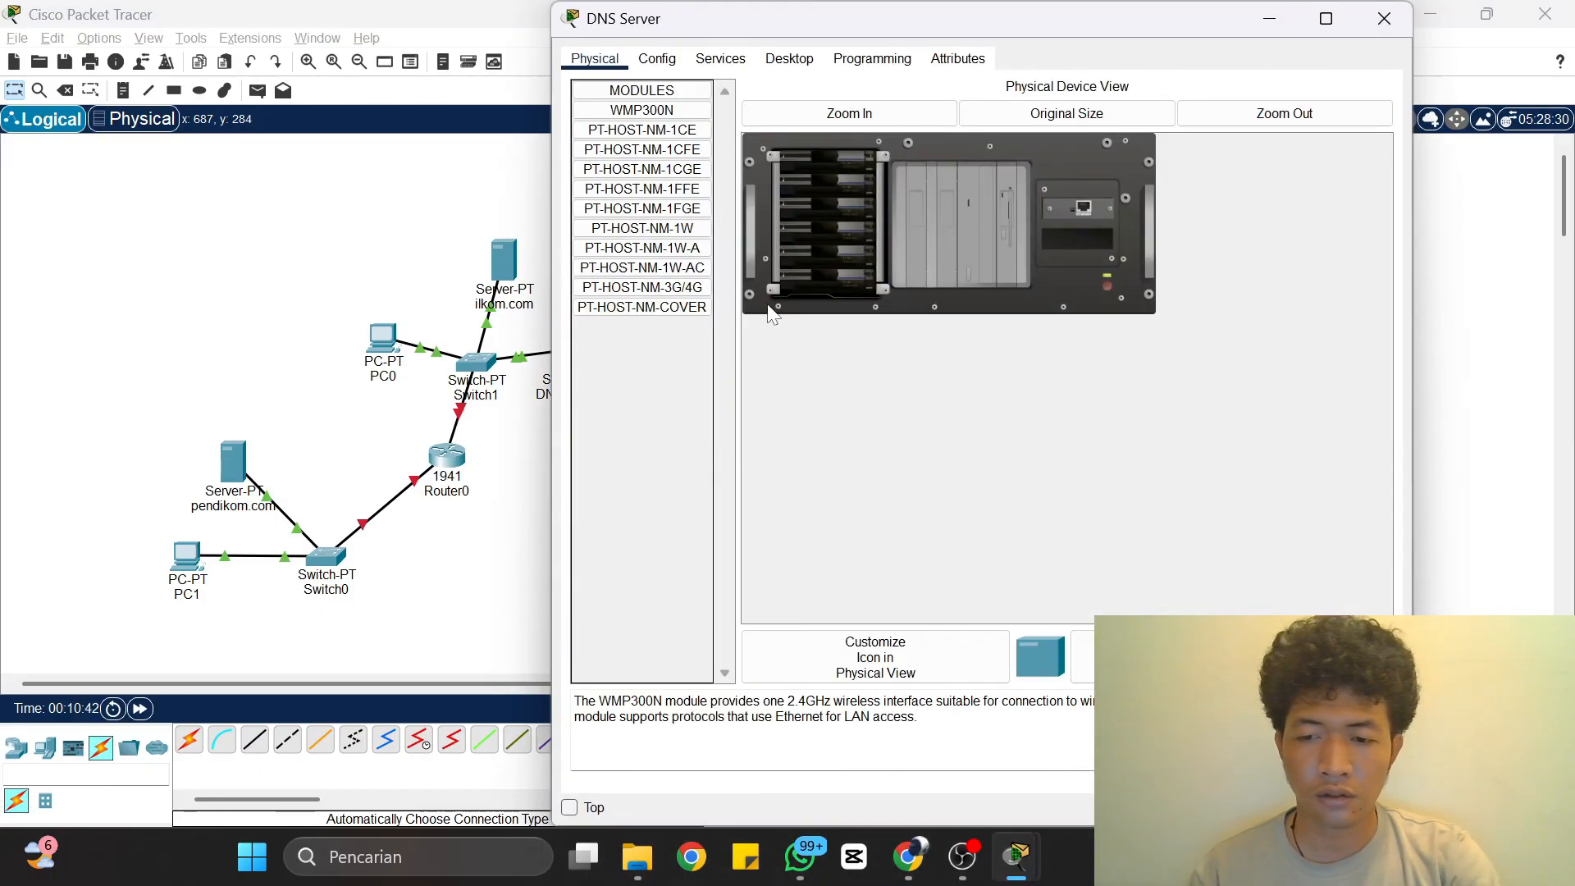
left_click(670, 64)
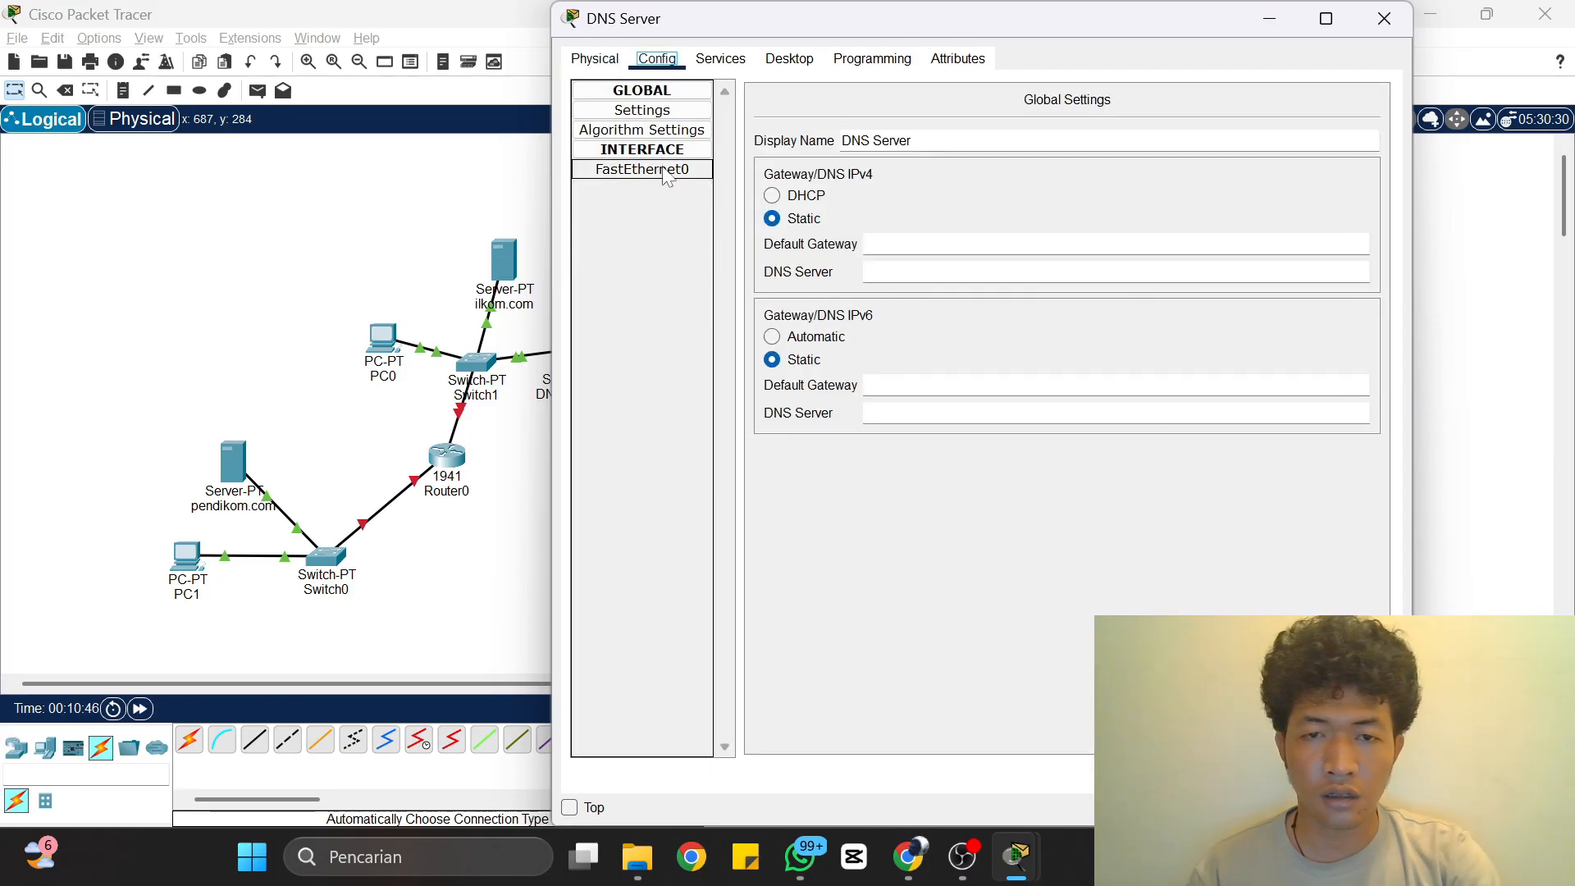
left_click(902, 245)
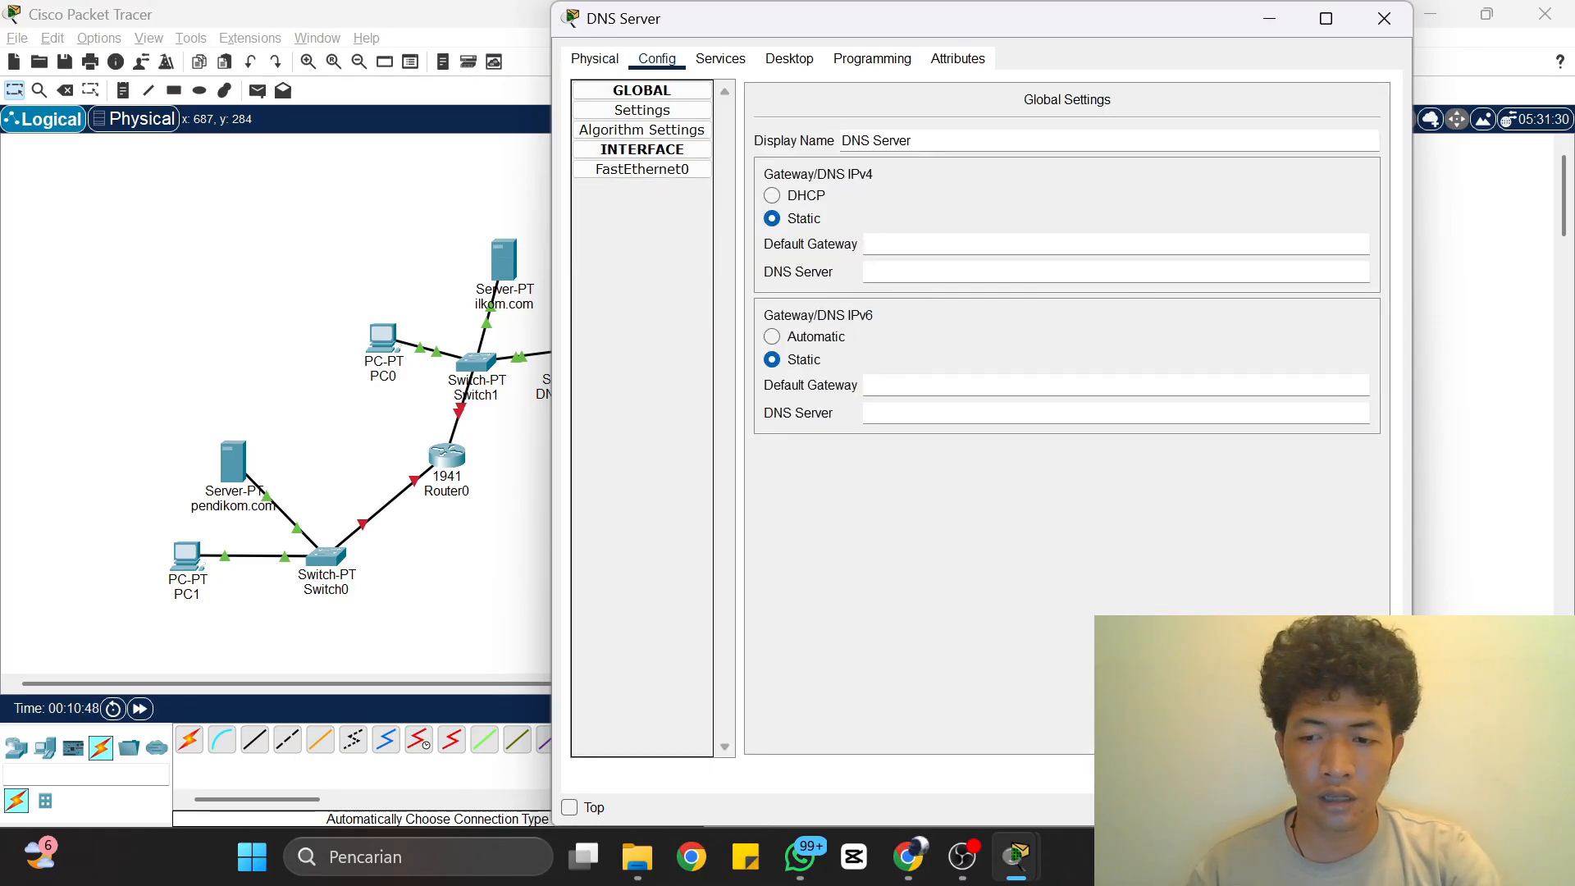
type("10")
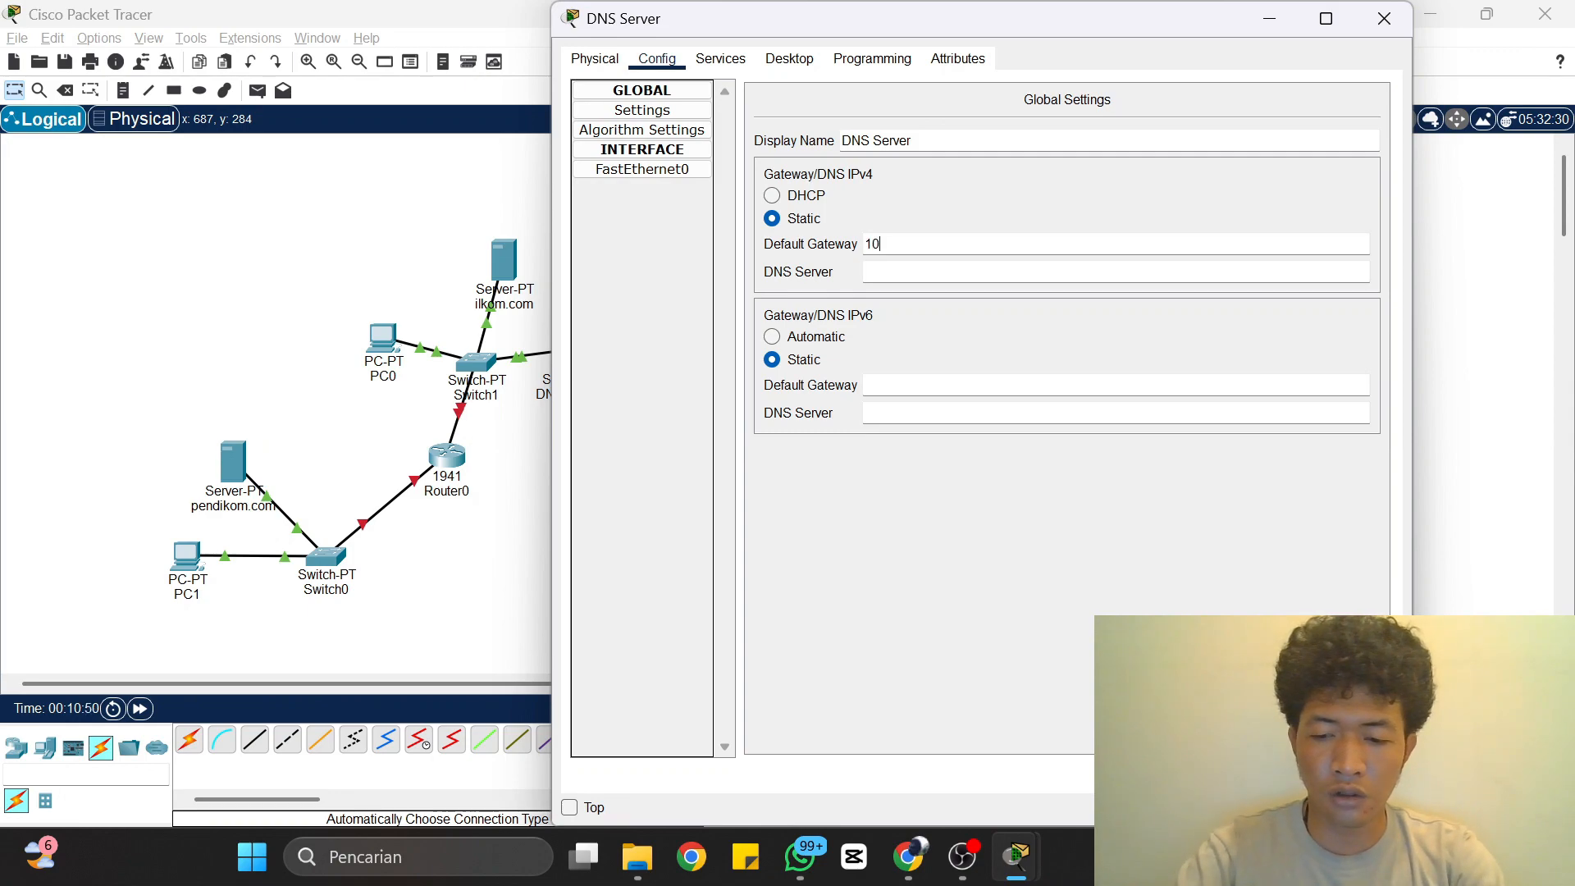
type(".0.0.1")
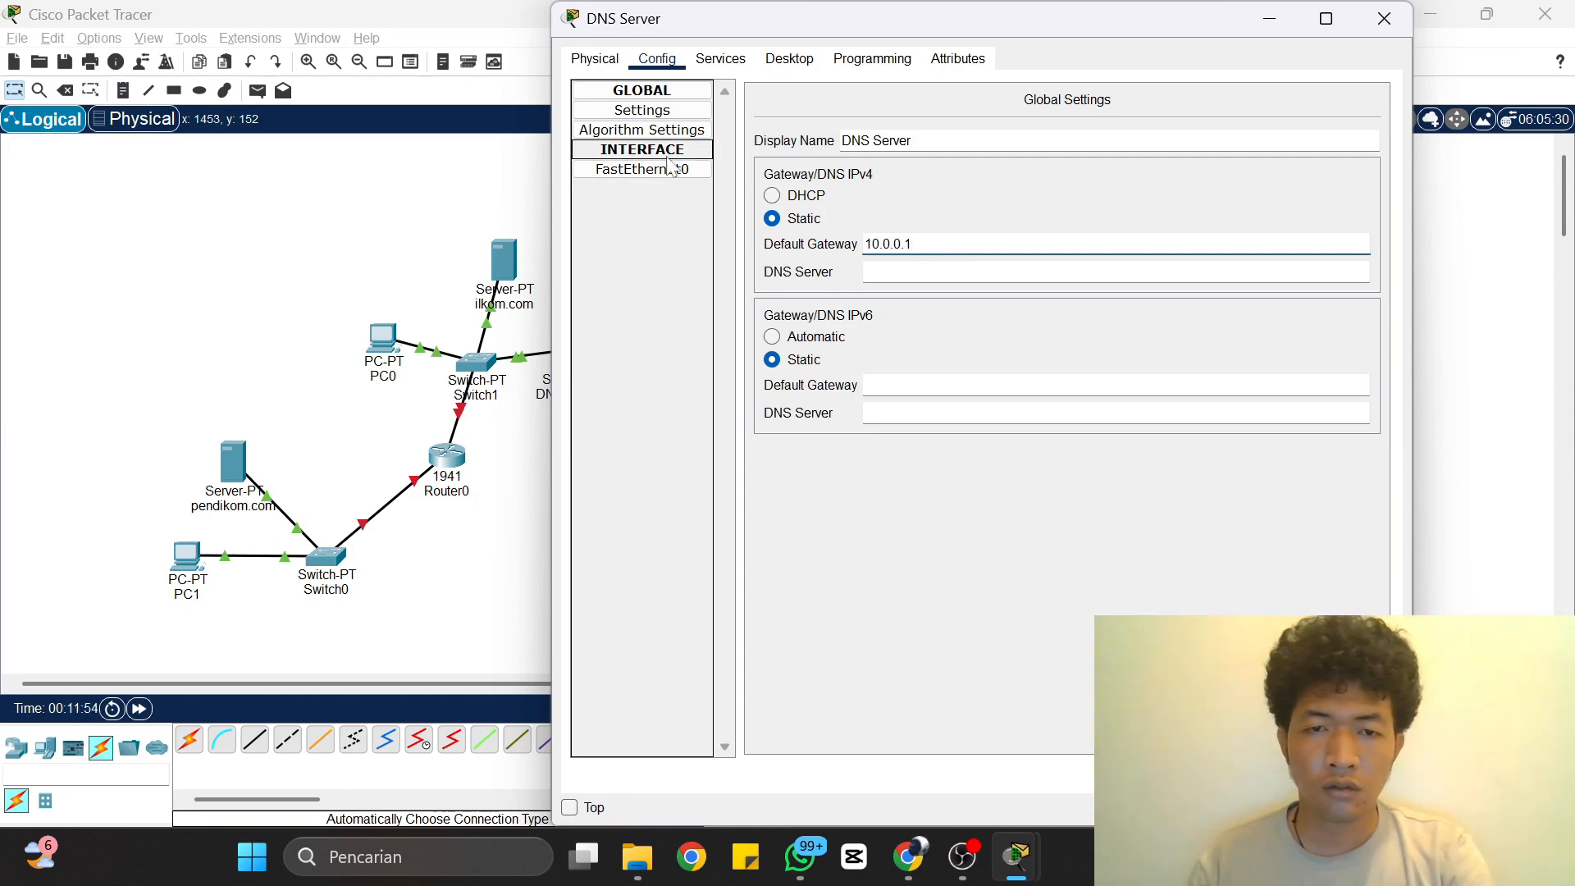
Step: Set the IPv4 address of the DNS Server's FastEthernet0 interface to 10.0.0.4
left_click(656, 170)
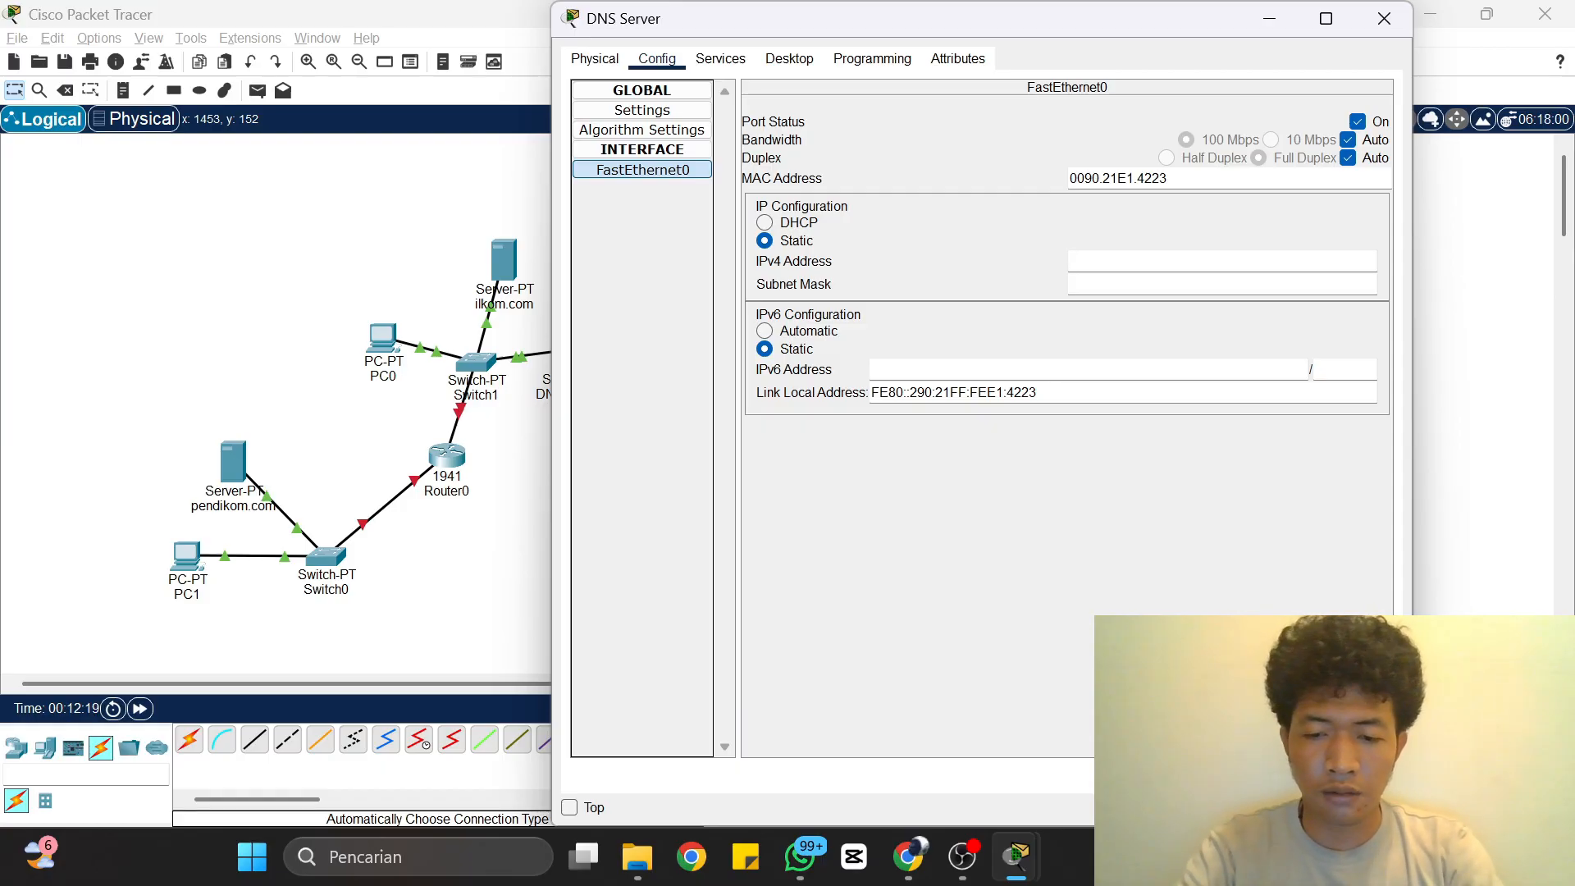
type("0.0.")
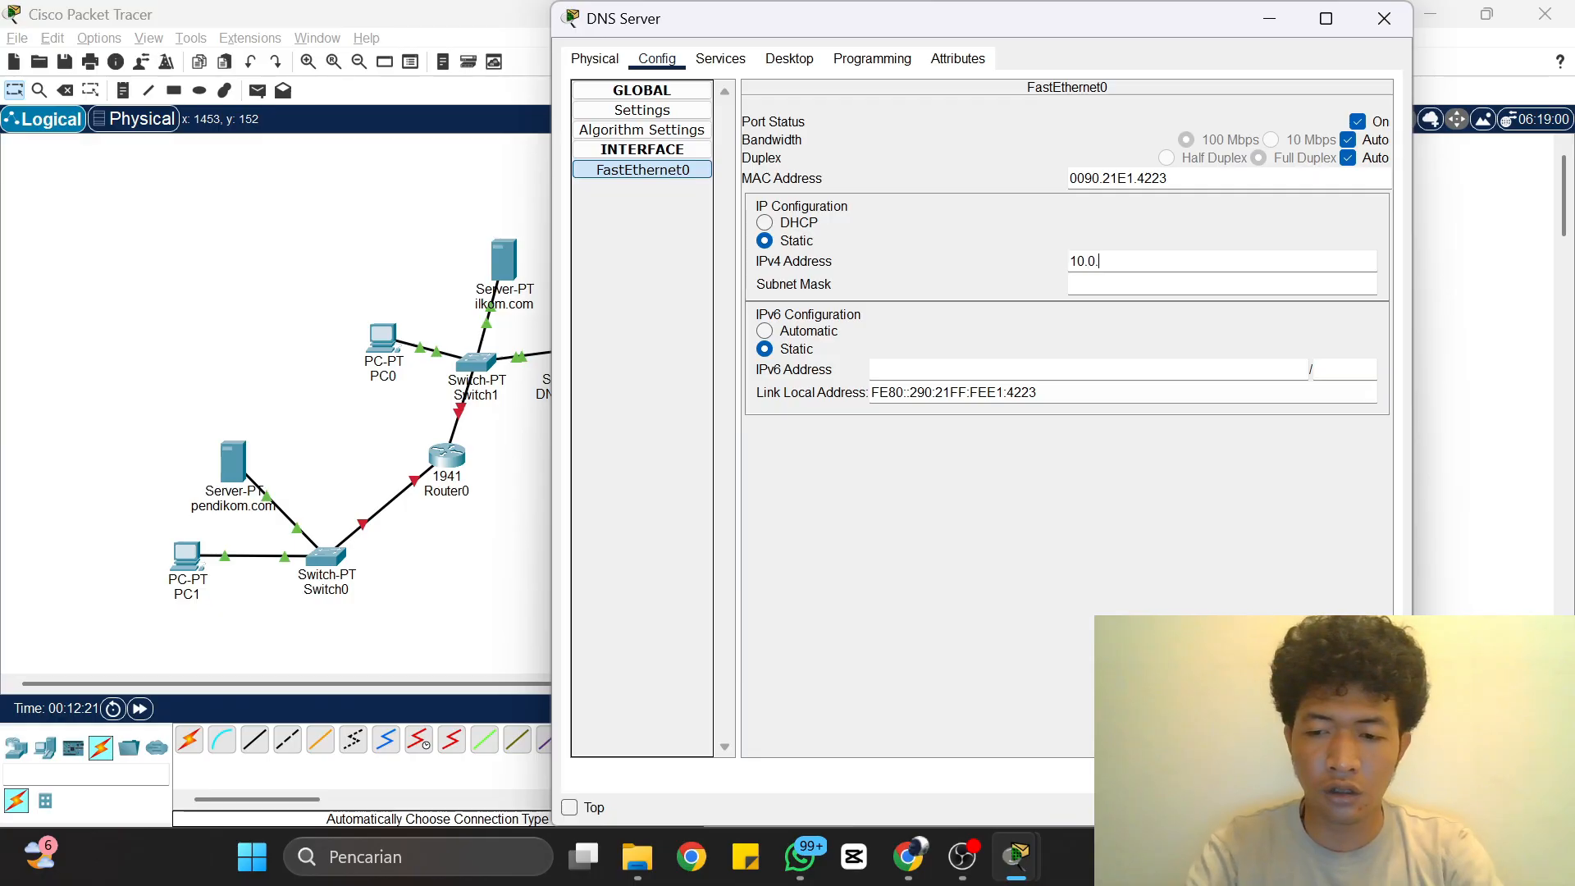
type("0.4")
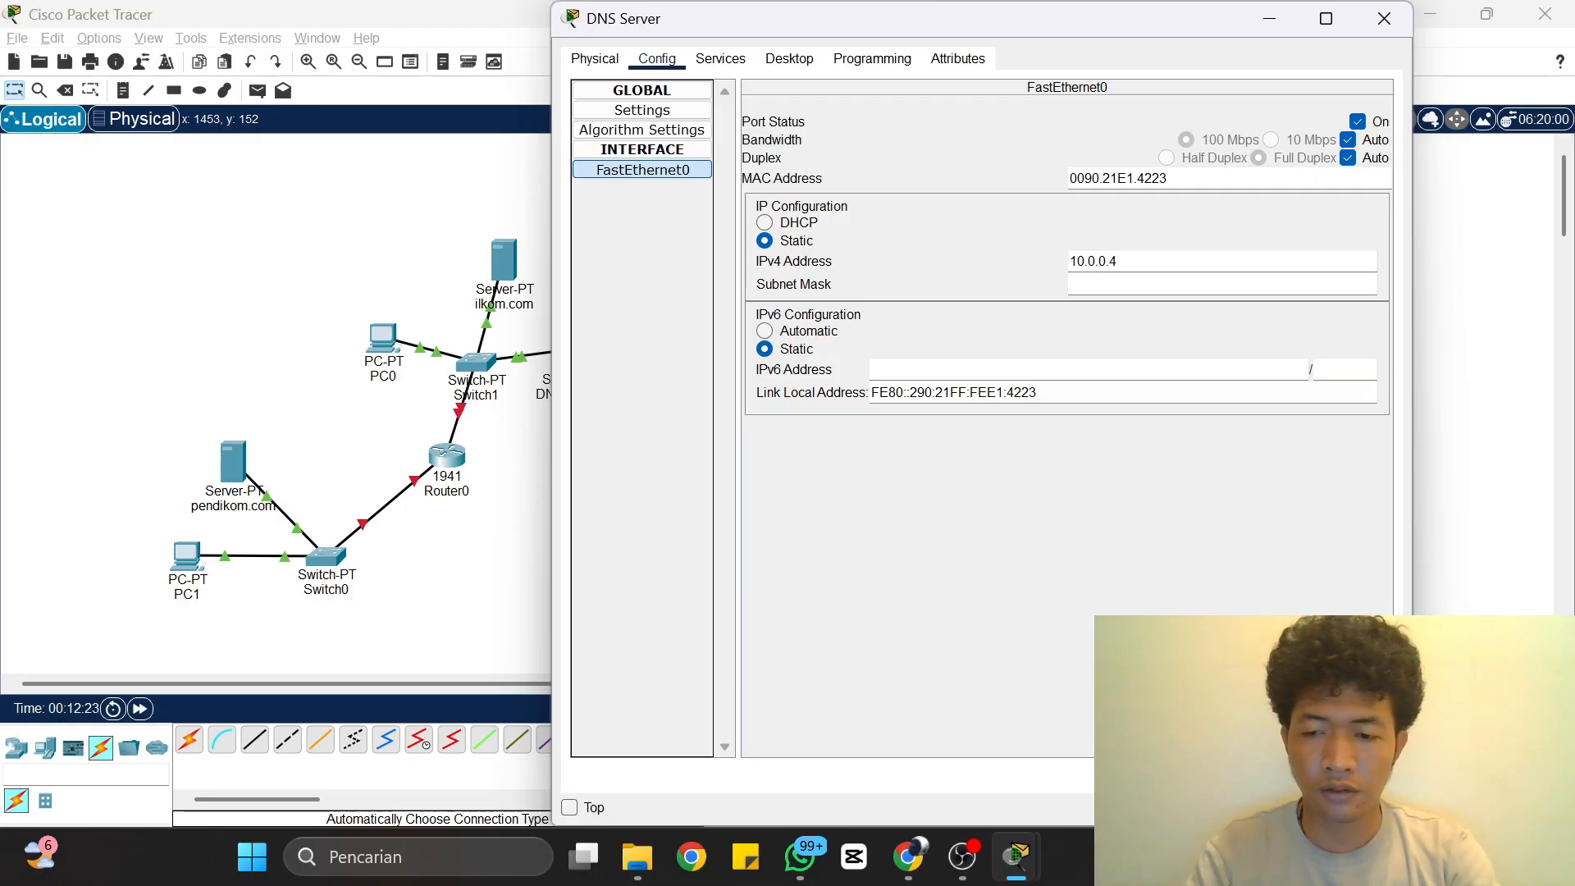
Step: Turn off the HTTP and HTTPS services on the DNS Server and close its configuration
left_click(720, 58)
left_click(901, 148)
left_click(1241, 148)
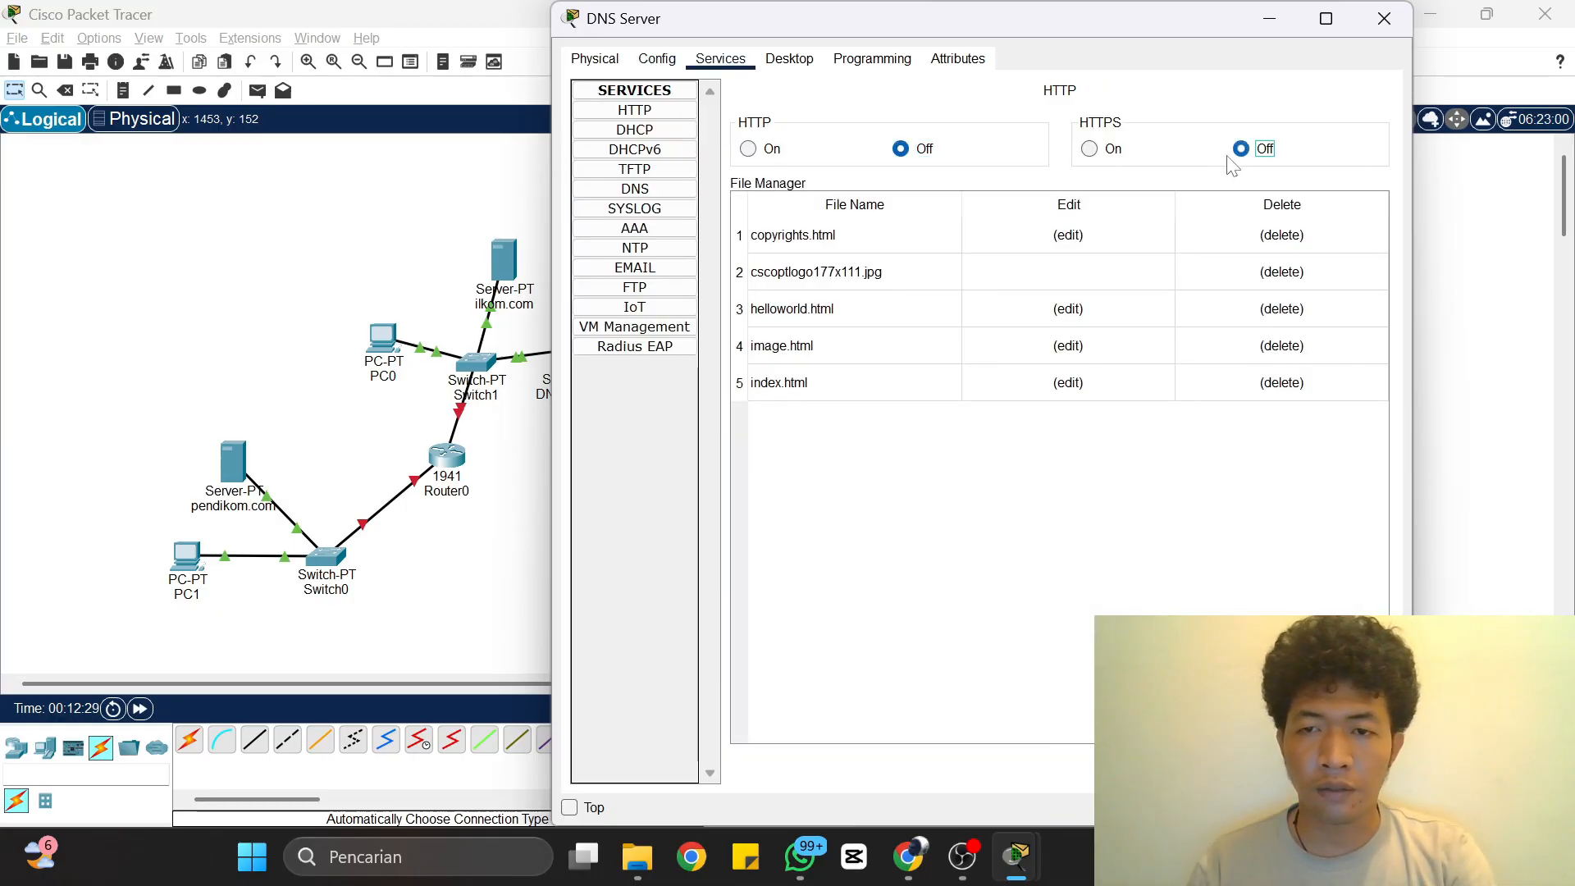
left_click(655, 61)
left_click(642, 110)
left_click(1383, 18)
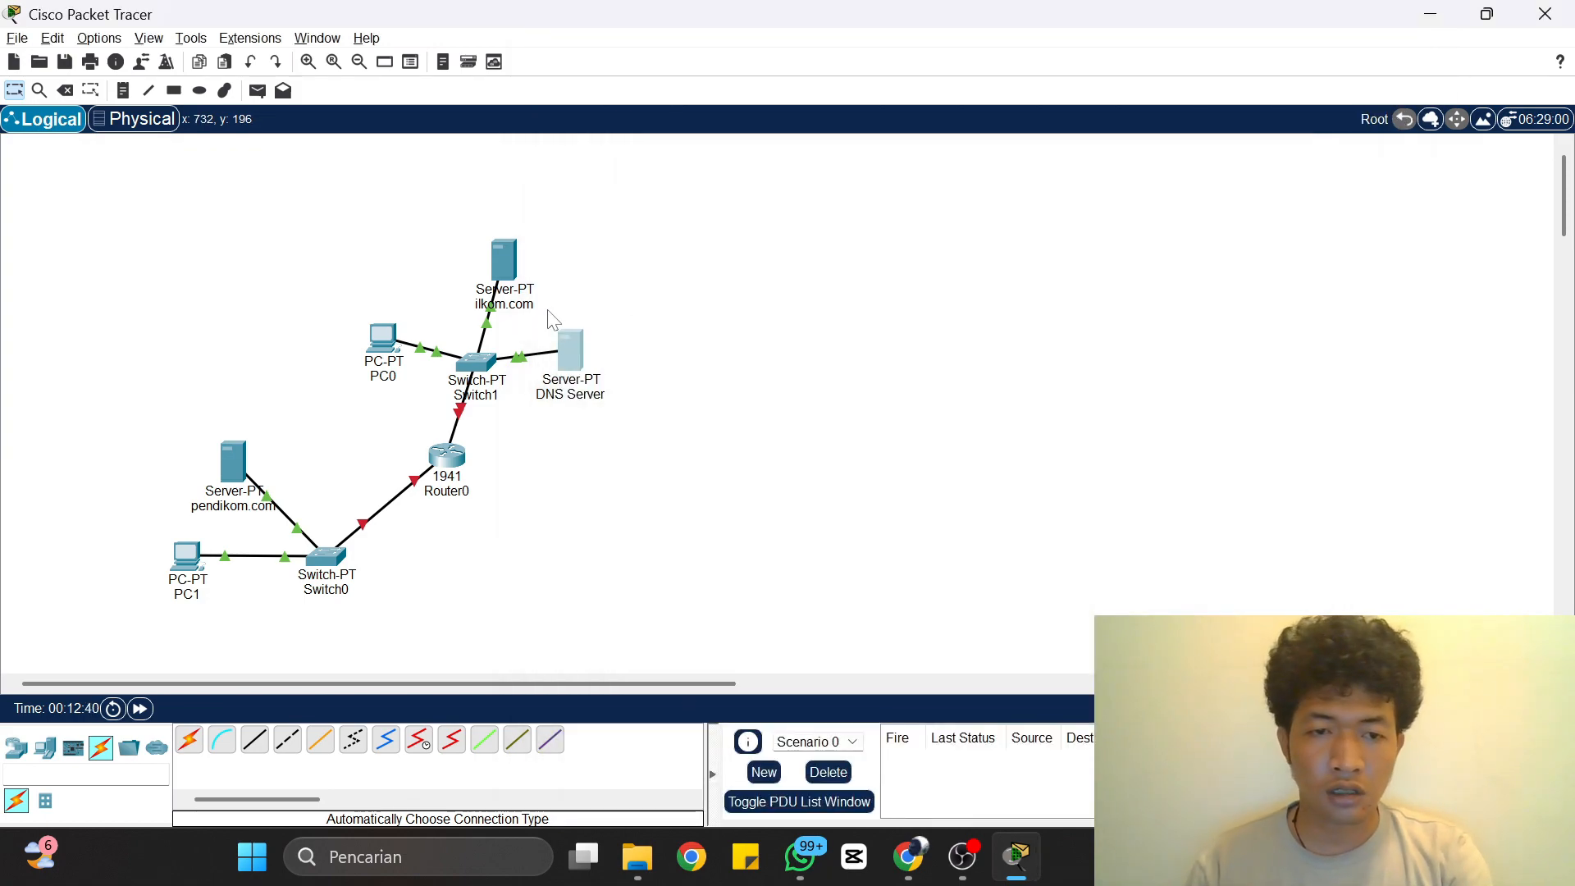
Step: Set the IPv4 address of the ilkom.com server's FastEthernet0 interface to 10.0.0.3 with the default subnet mask
left_click(505, 275)
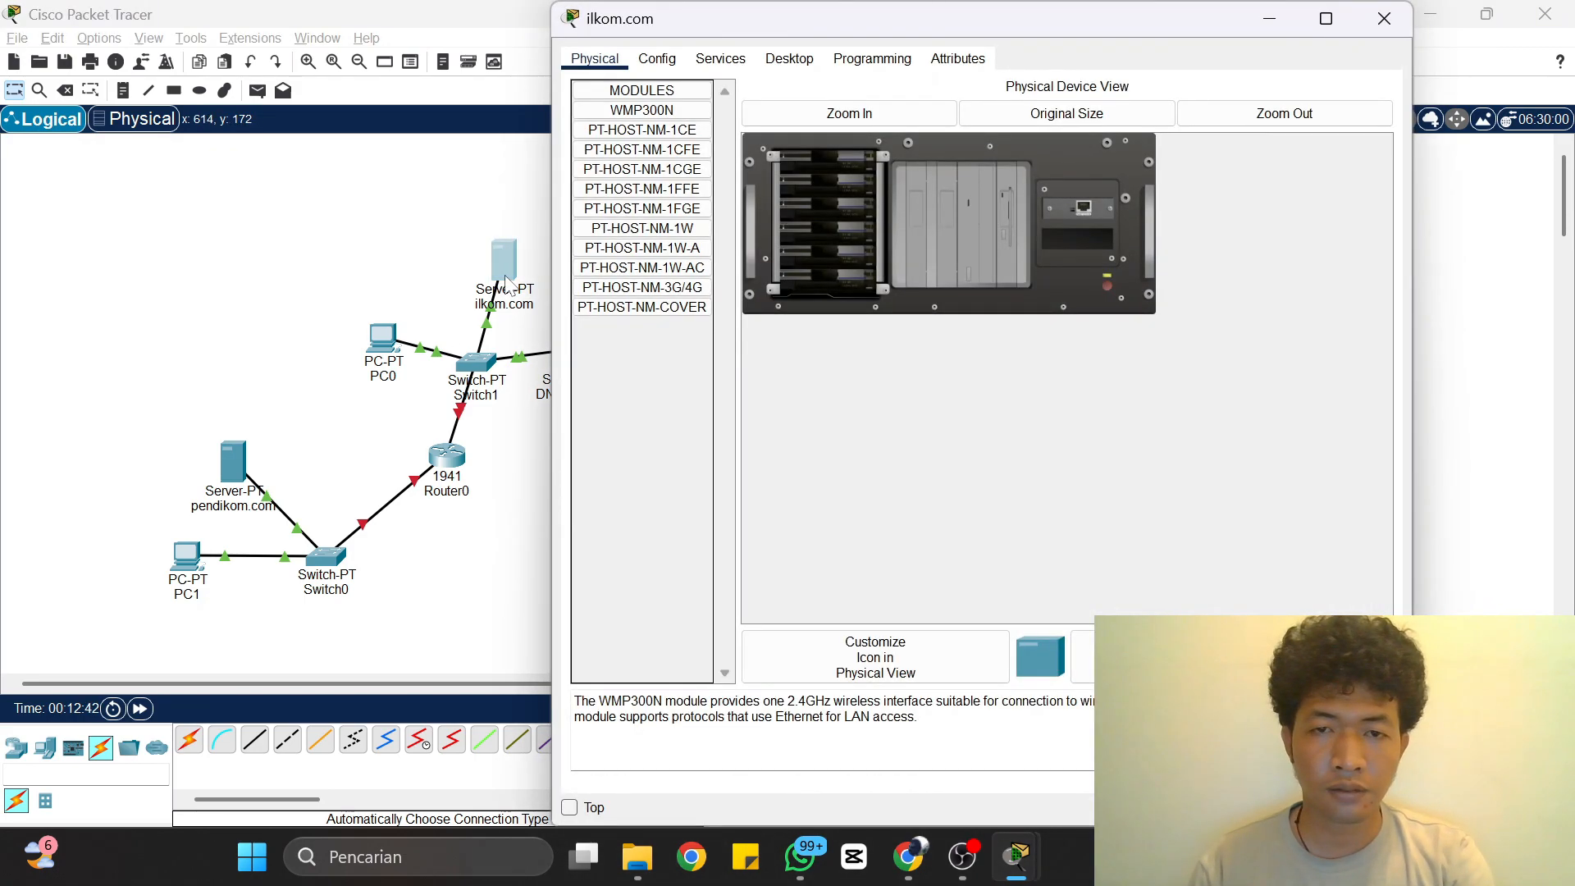
left_click(671, 64)
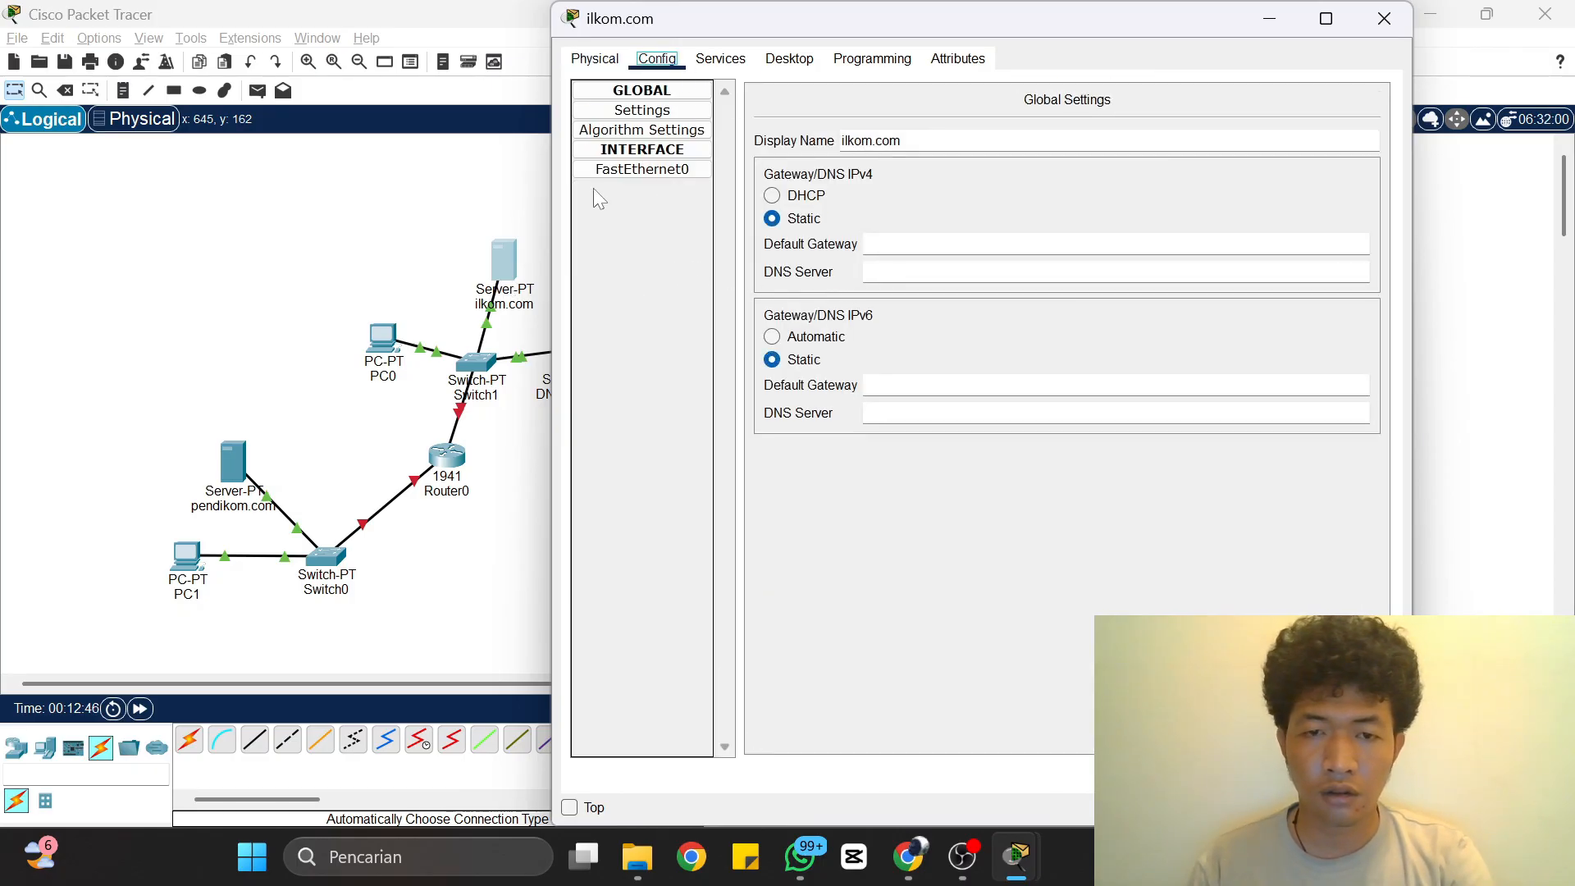
left_click(653, 173)
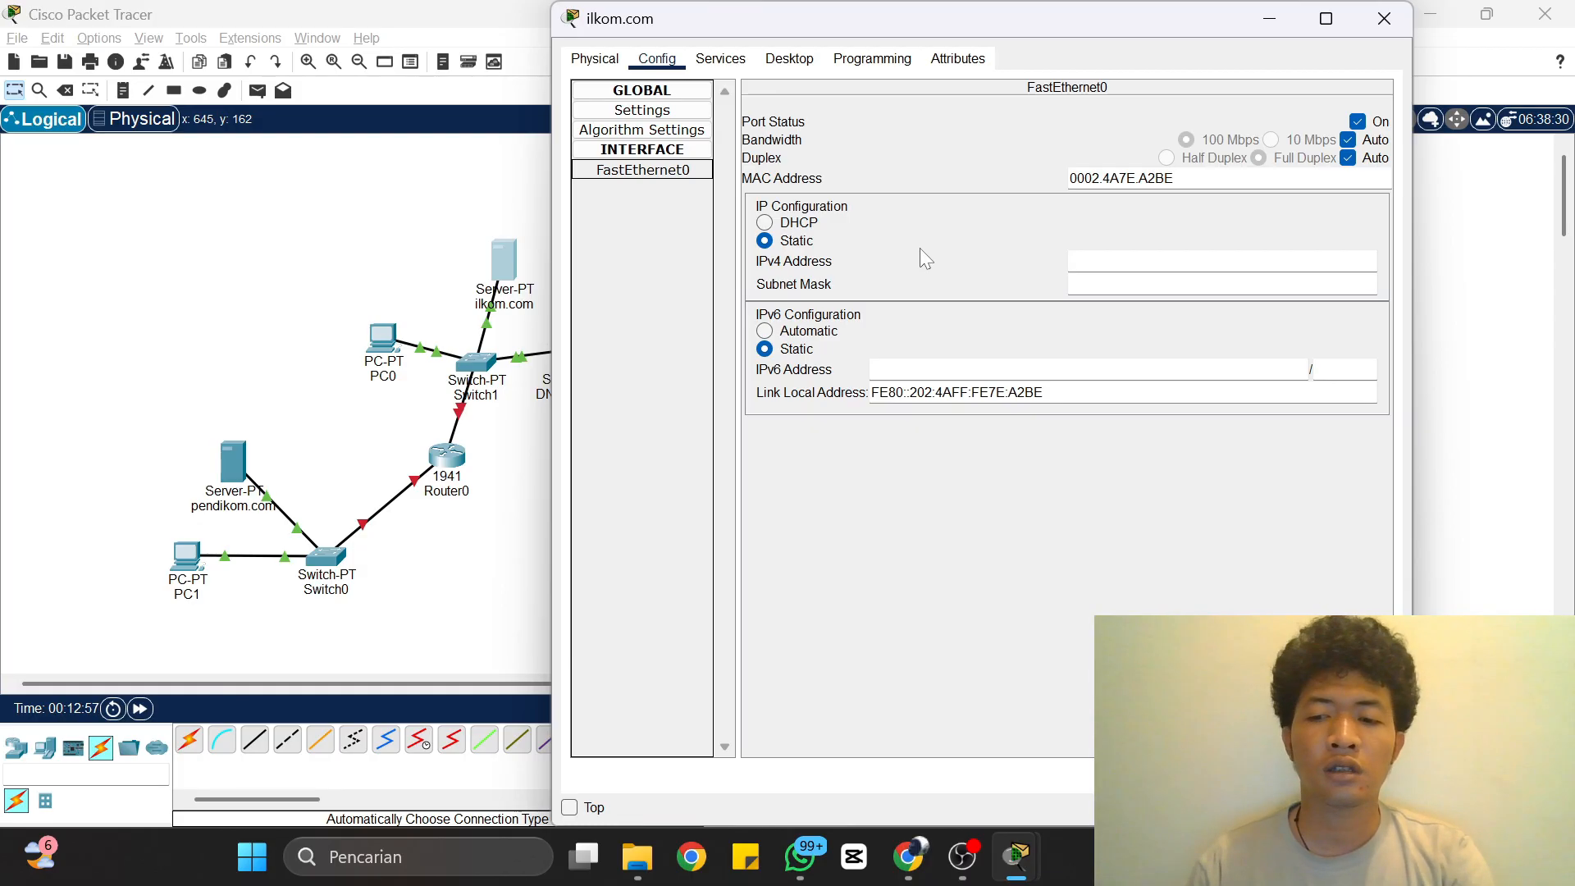
left_click(1148, 261)
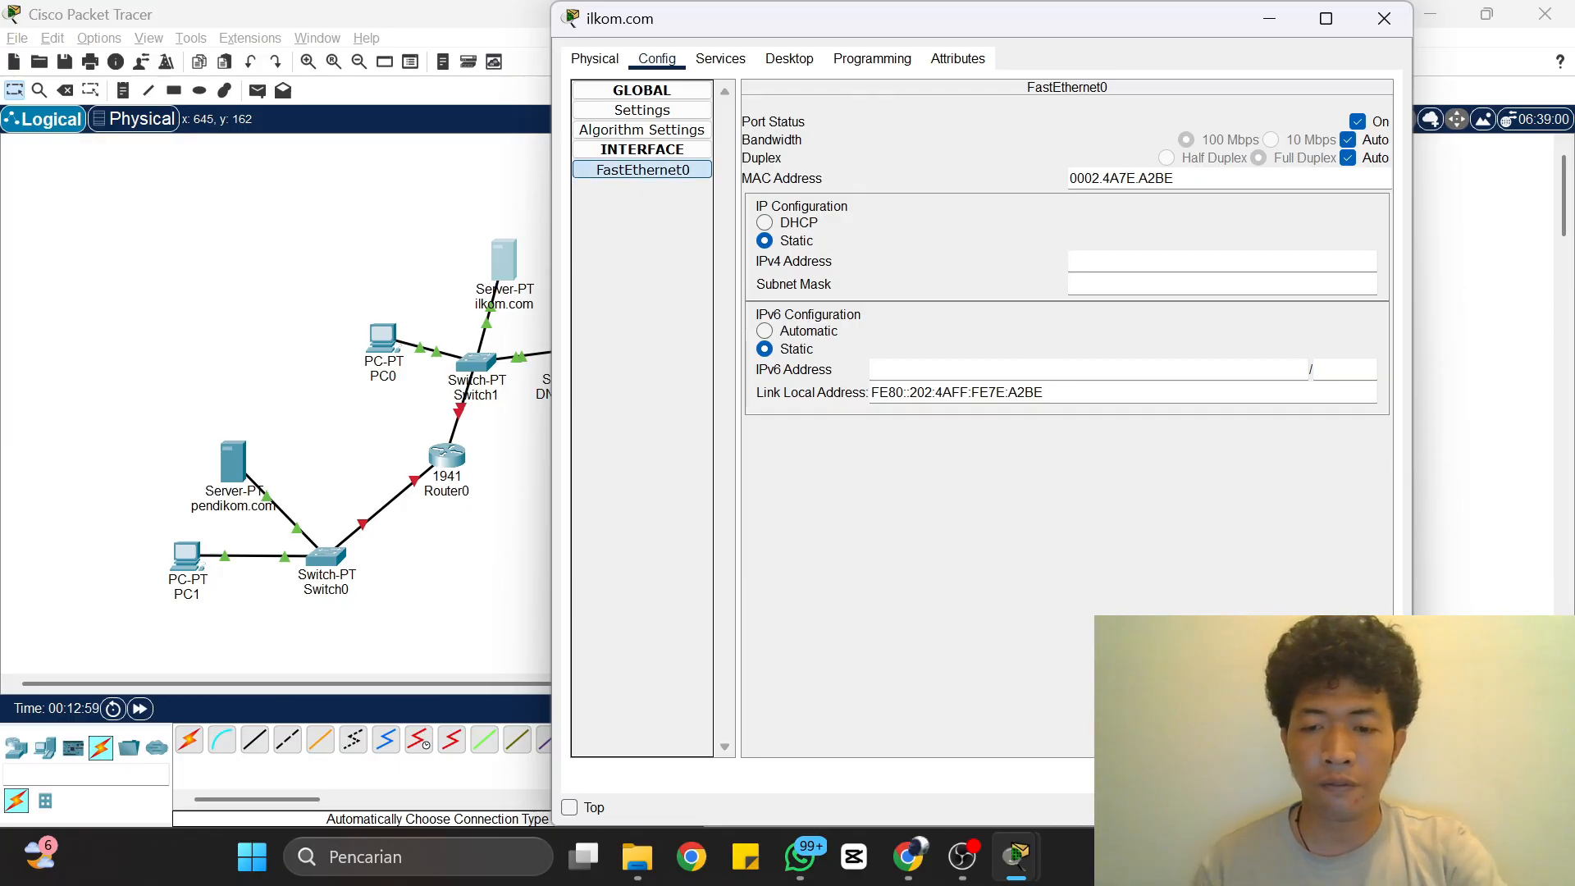
type("10")
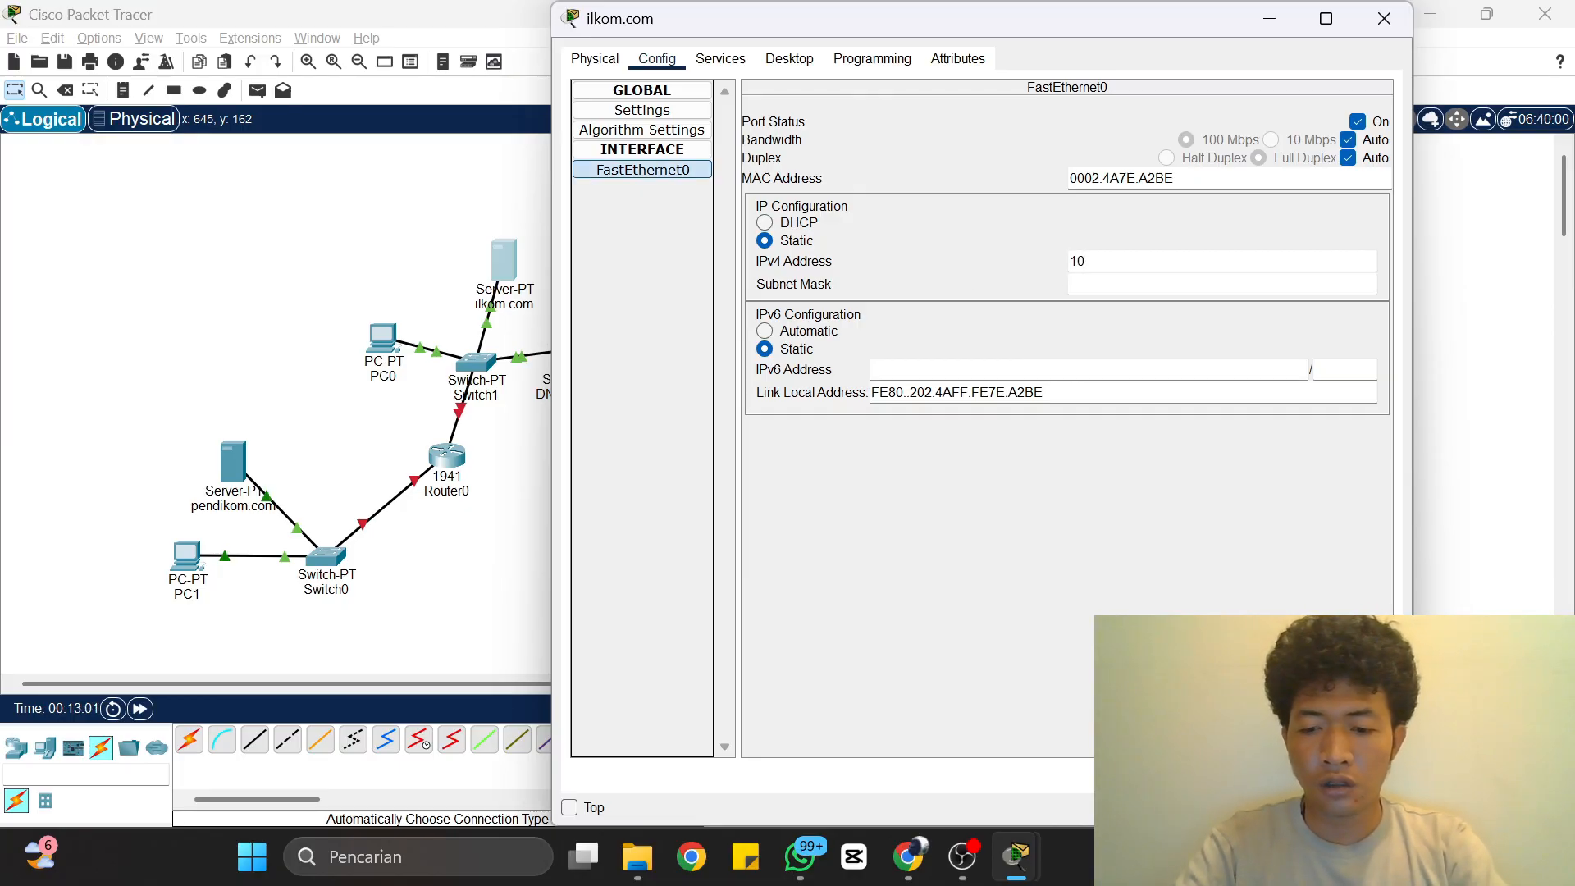
type(".0.03")
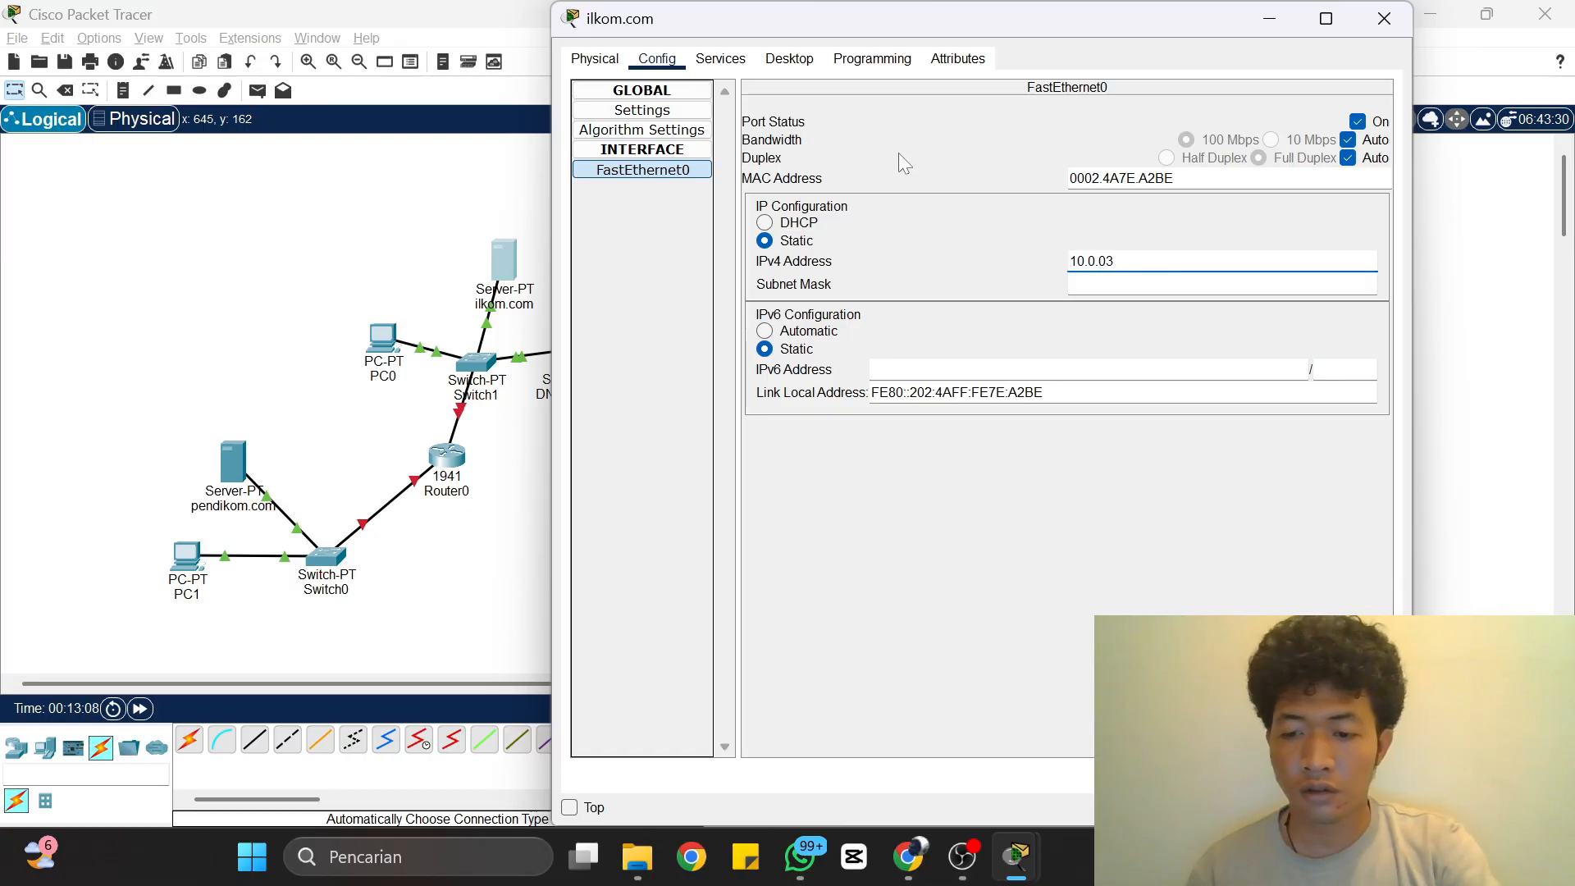
key("BackSpace")
type(".3")
key("Tab")
Step: Set ilkom.com's default IPv4 gateway to 10.0.0.1 and its DNS server to 10.0.0.4
left_click(687, 113)
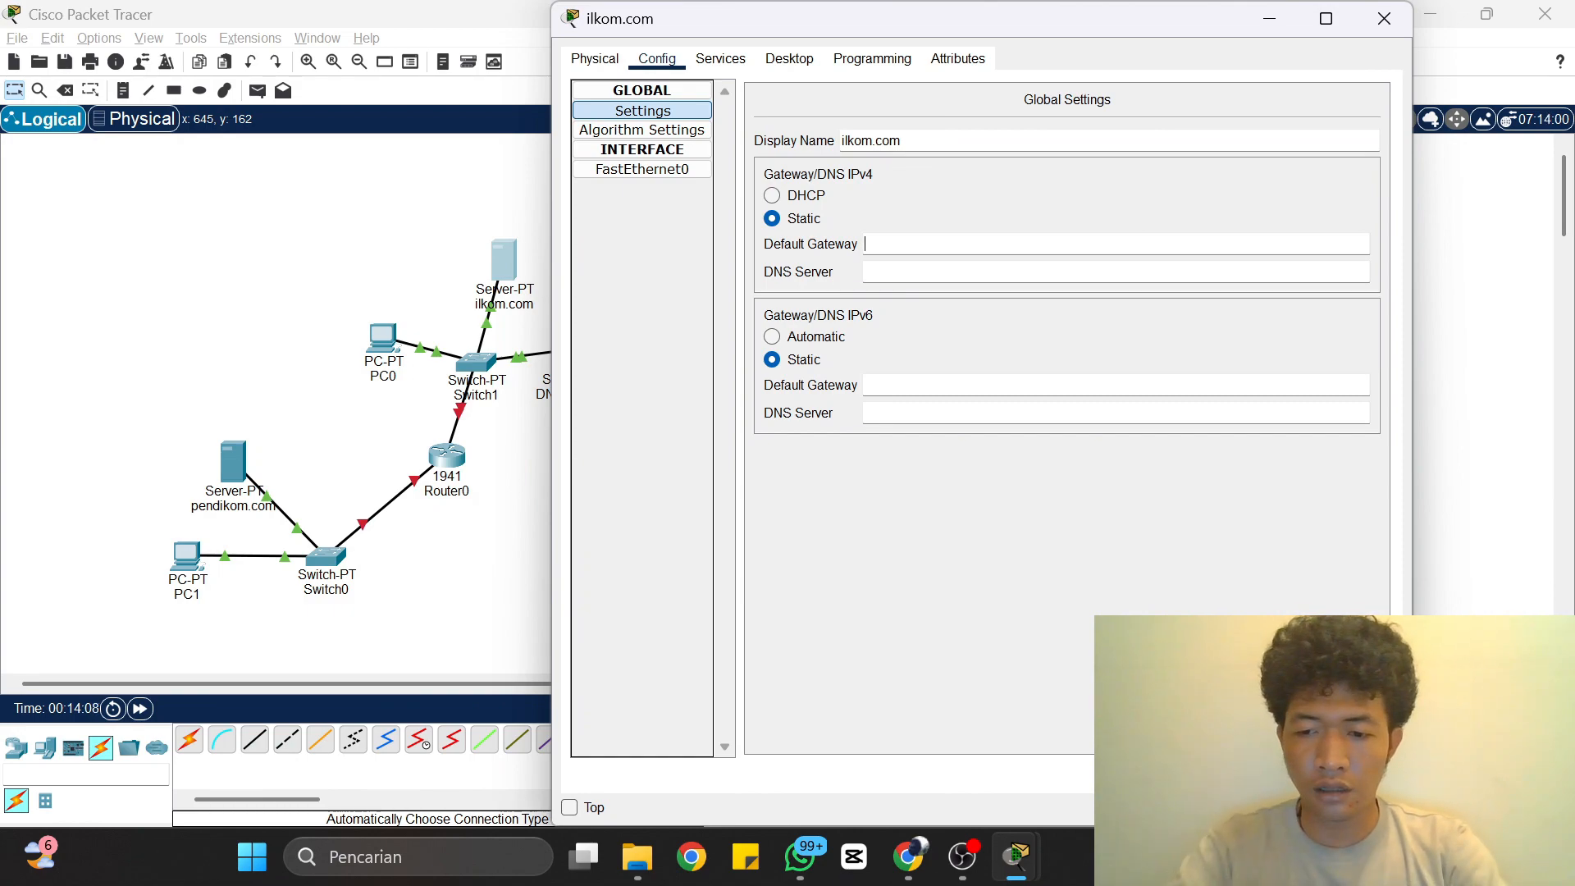
type("10")
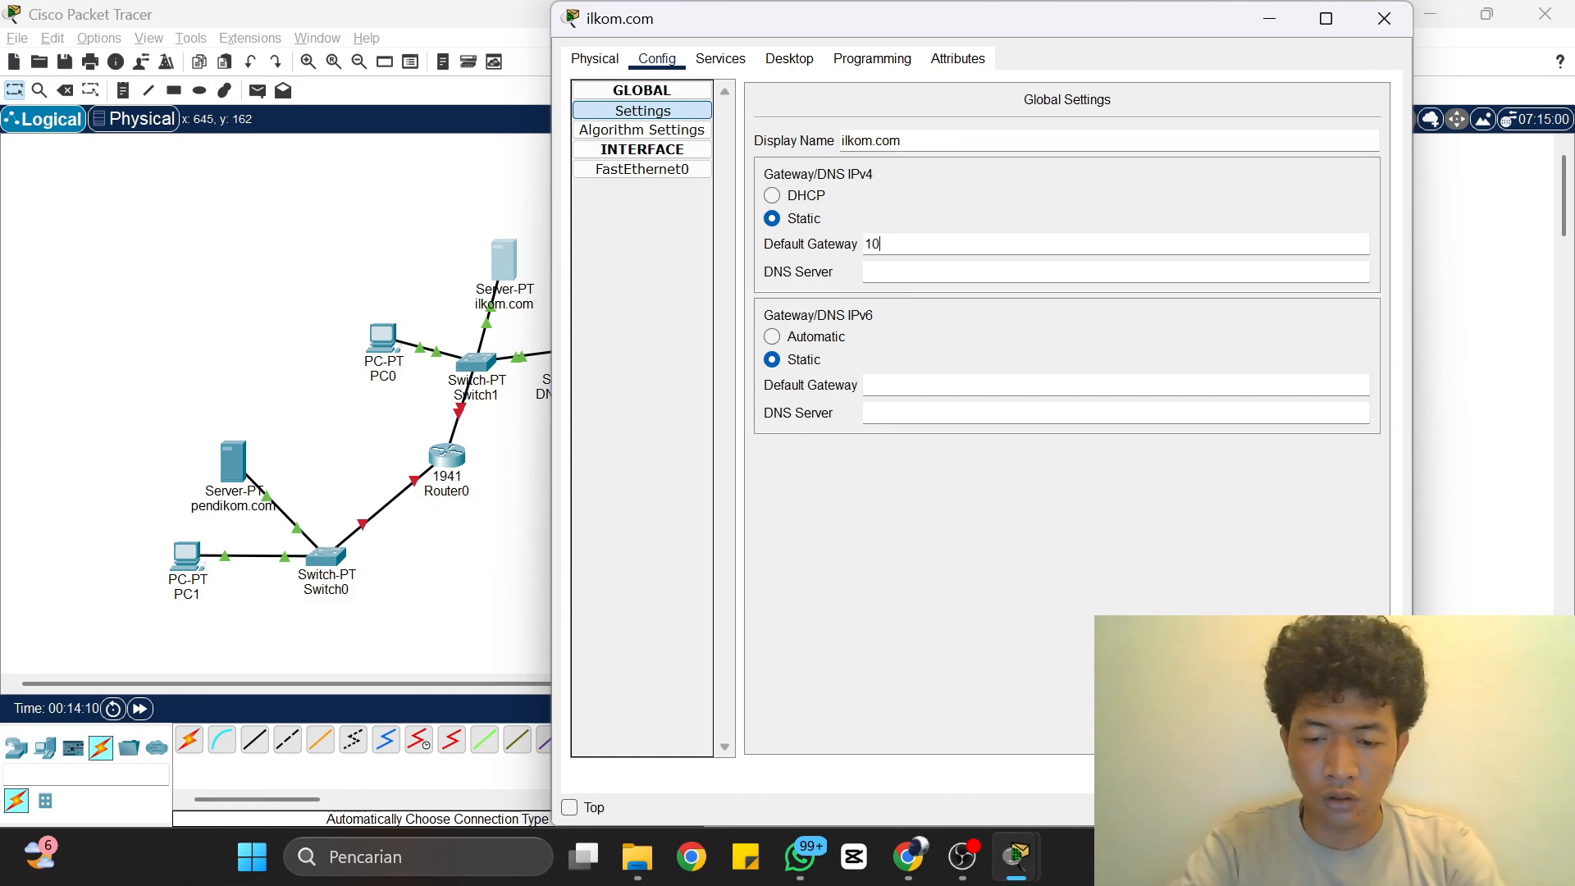
type(".0.0.1")
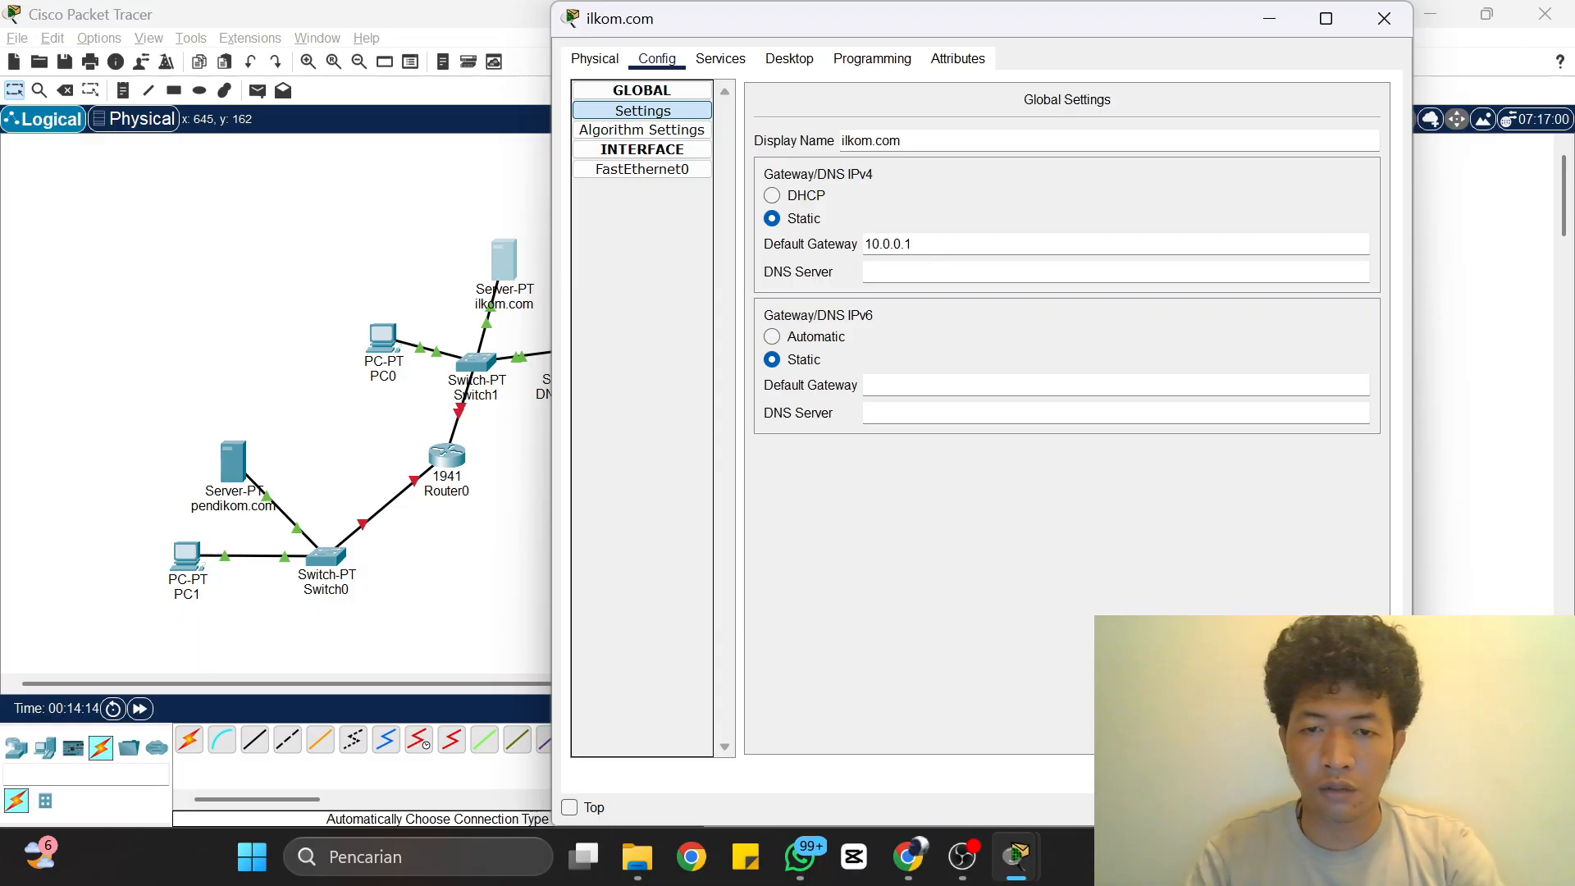
left_click(902, 272)
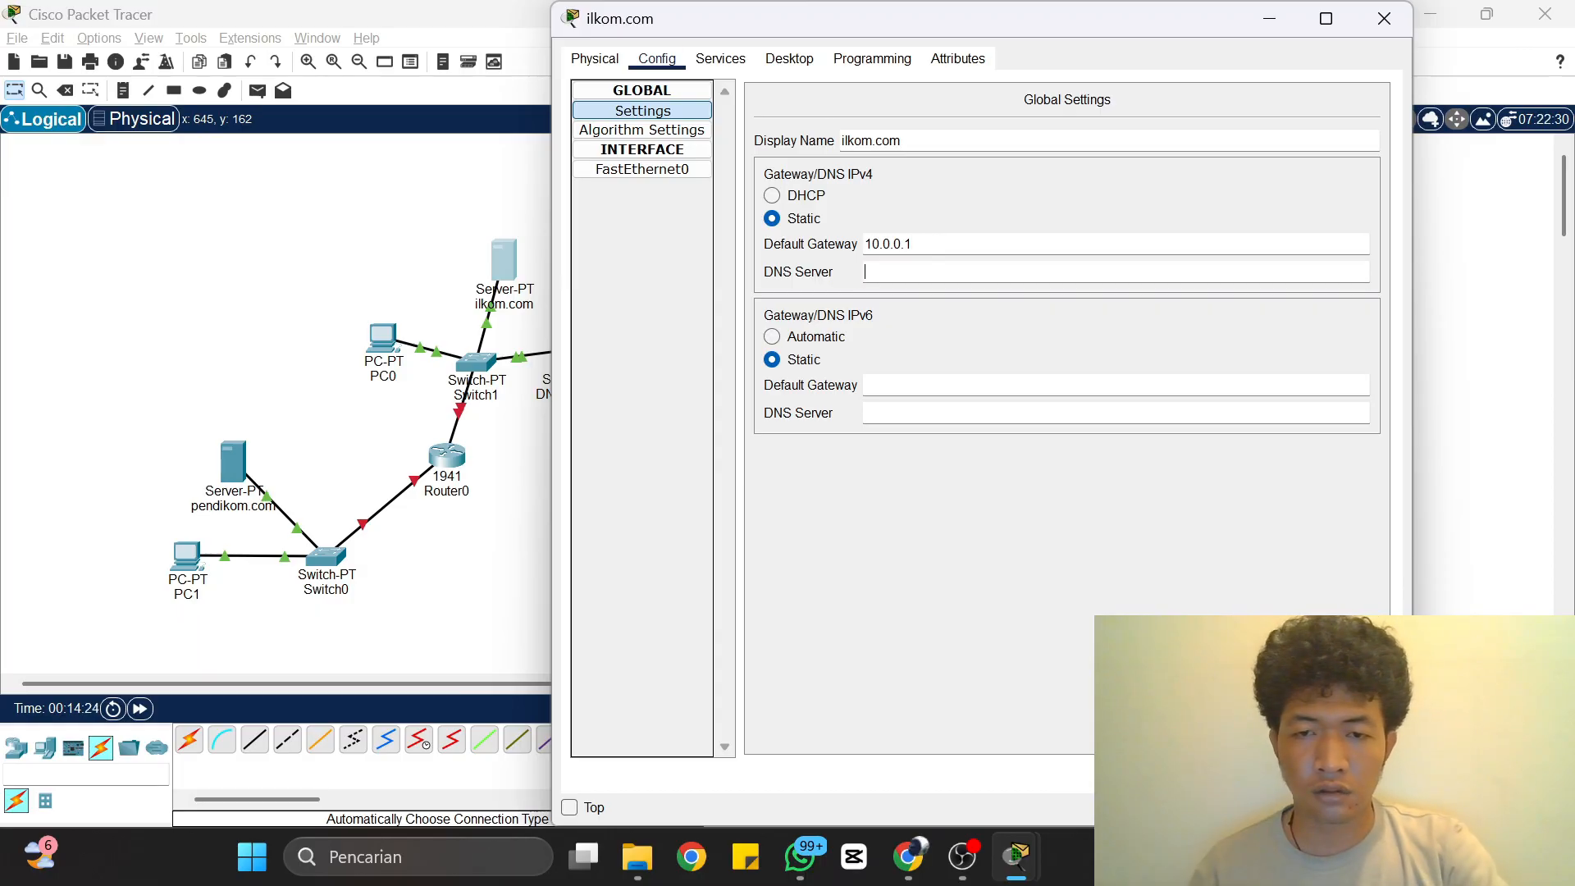
type("10.0.0.4")
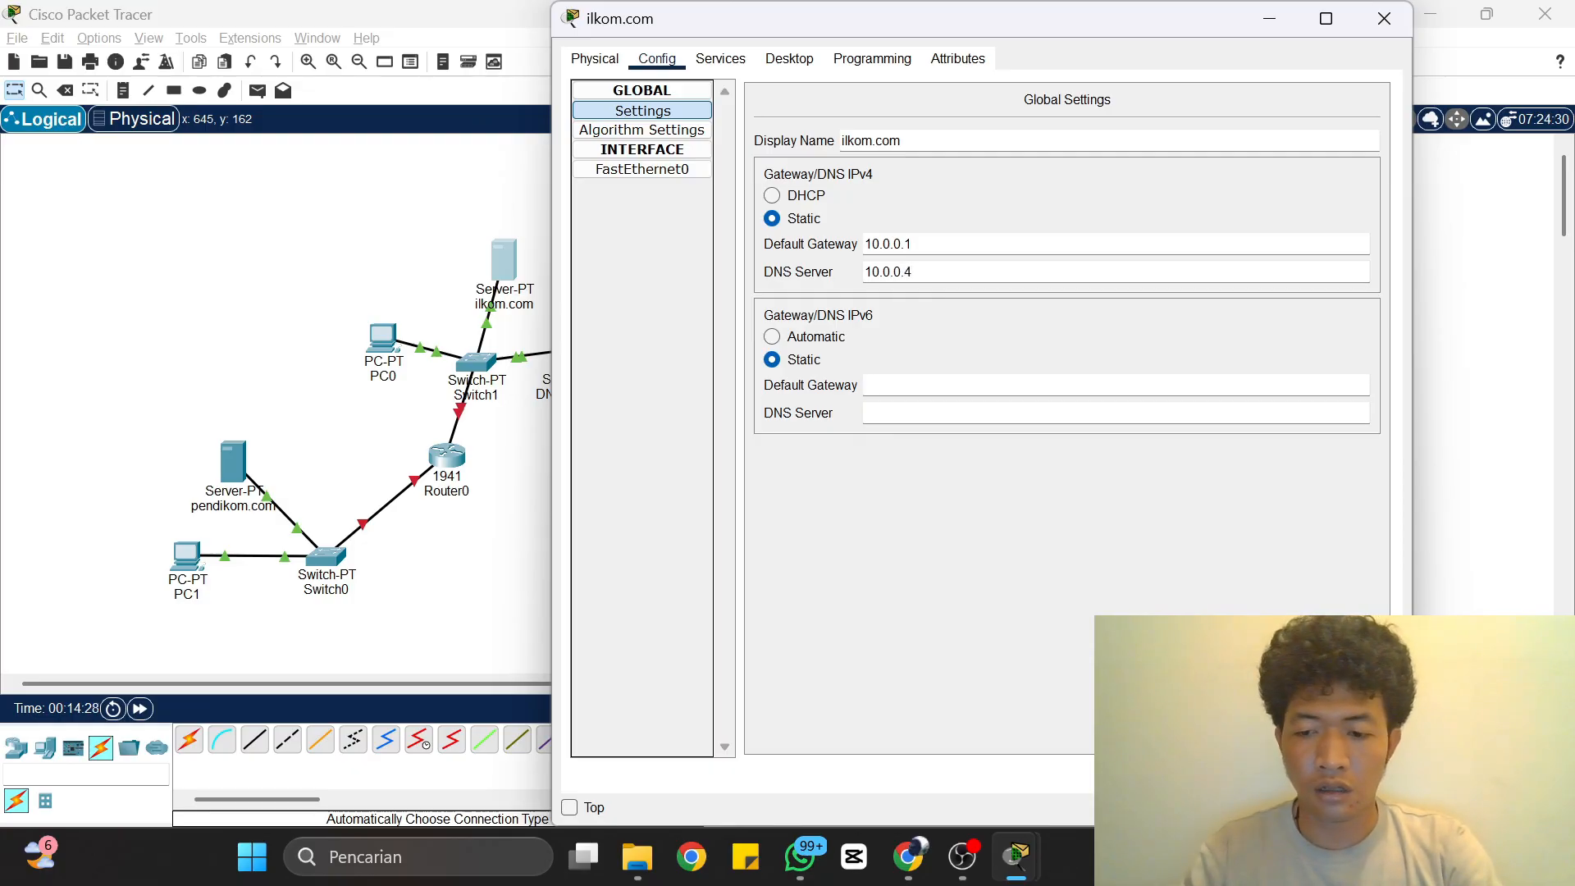
Step: Replace the welcome sentence in ilkom.com's index.html with "ILKOM COM" and save the page over the existing file
left_click(714, 58)
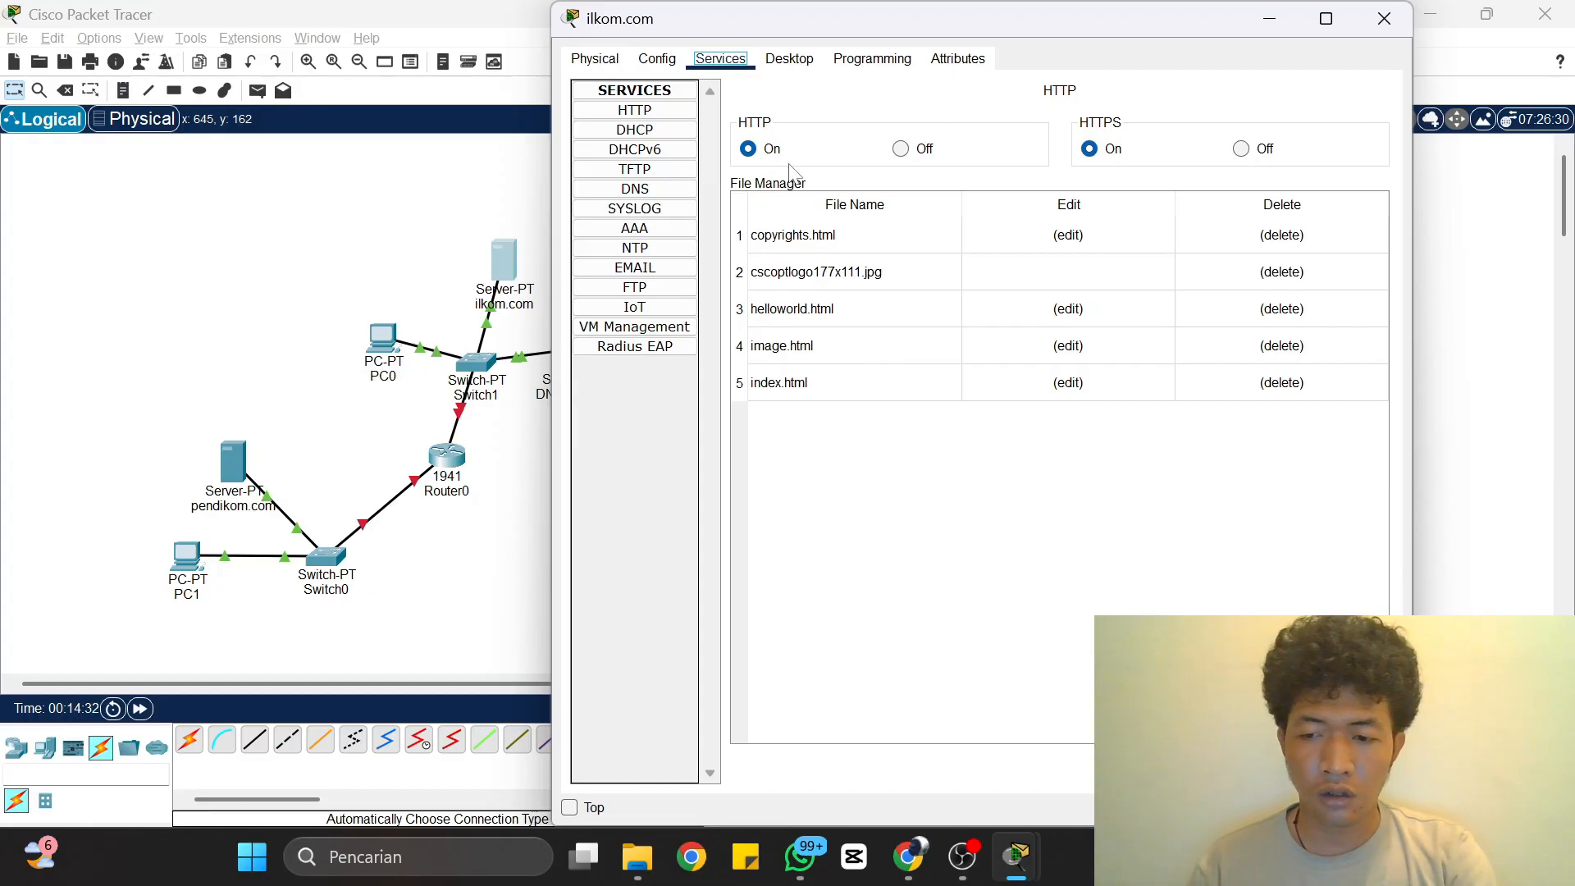
left_click(1064, 383)
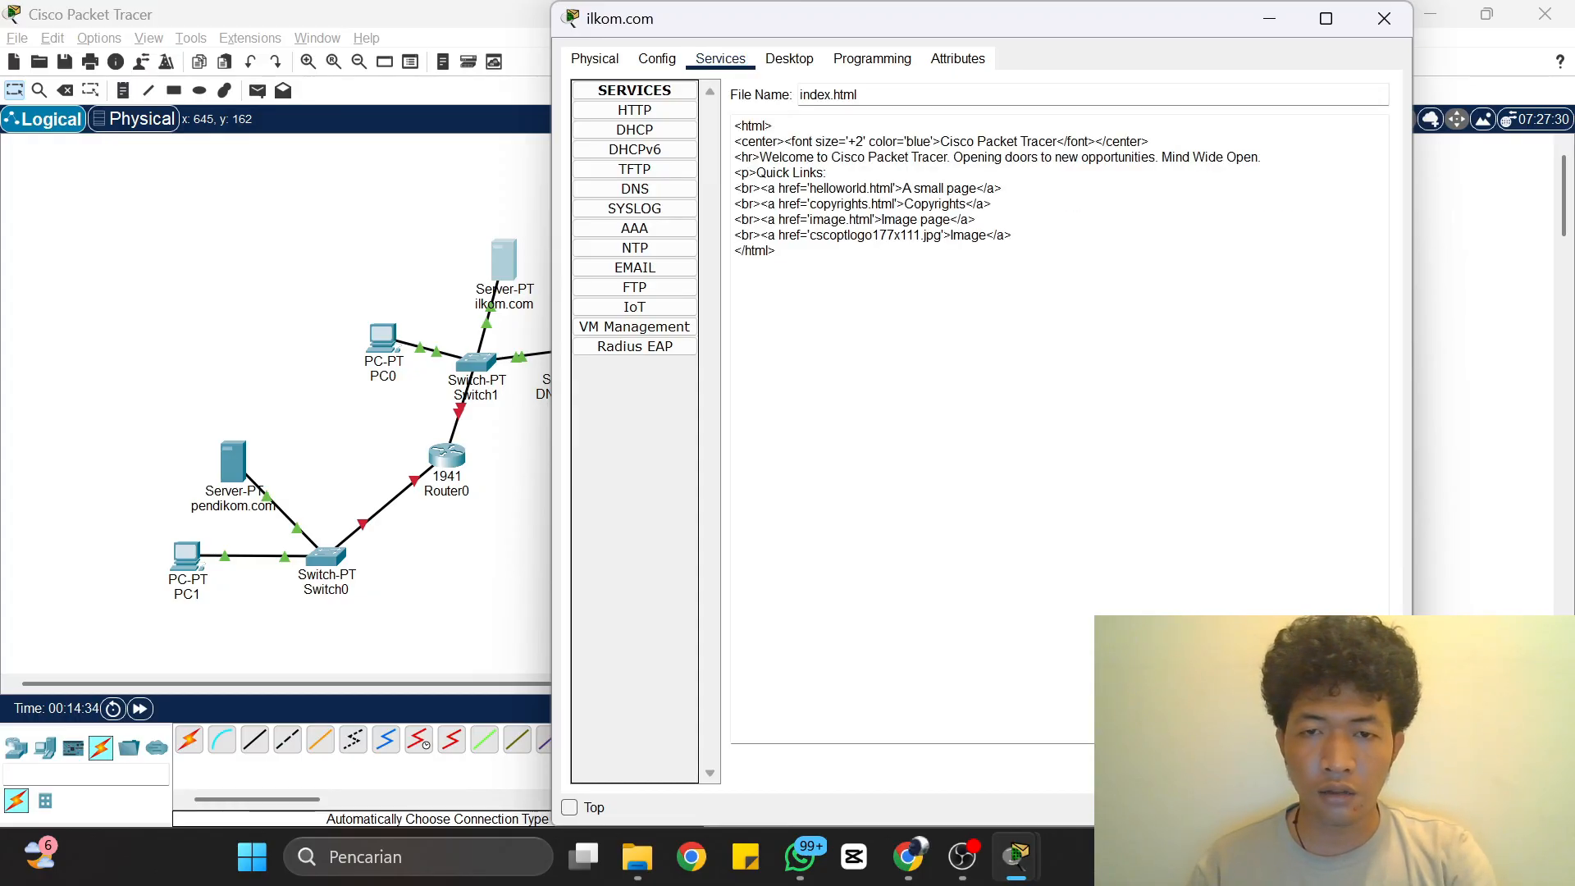
left_click_drag(1261, 157, 761, 157)
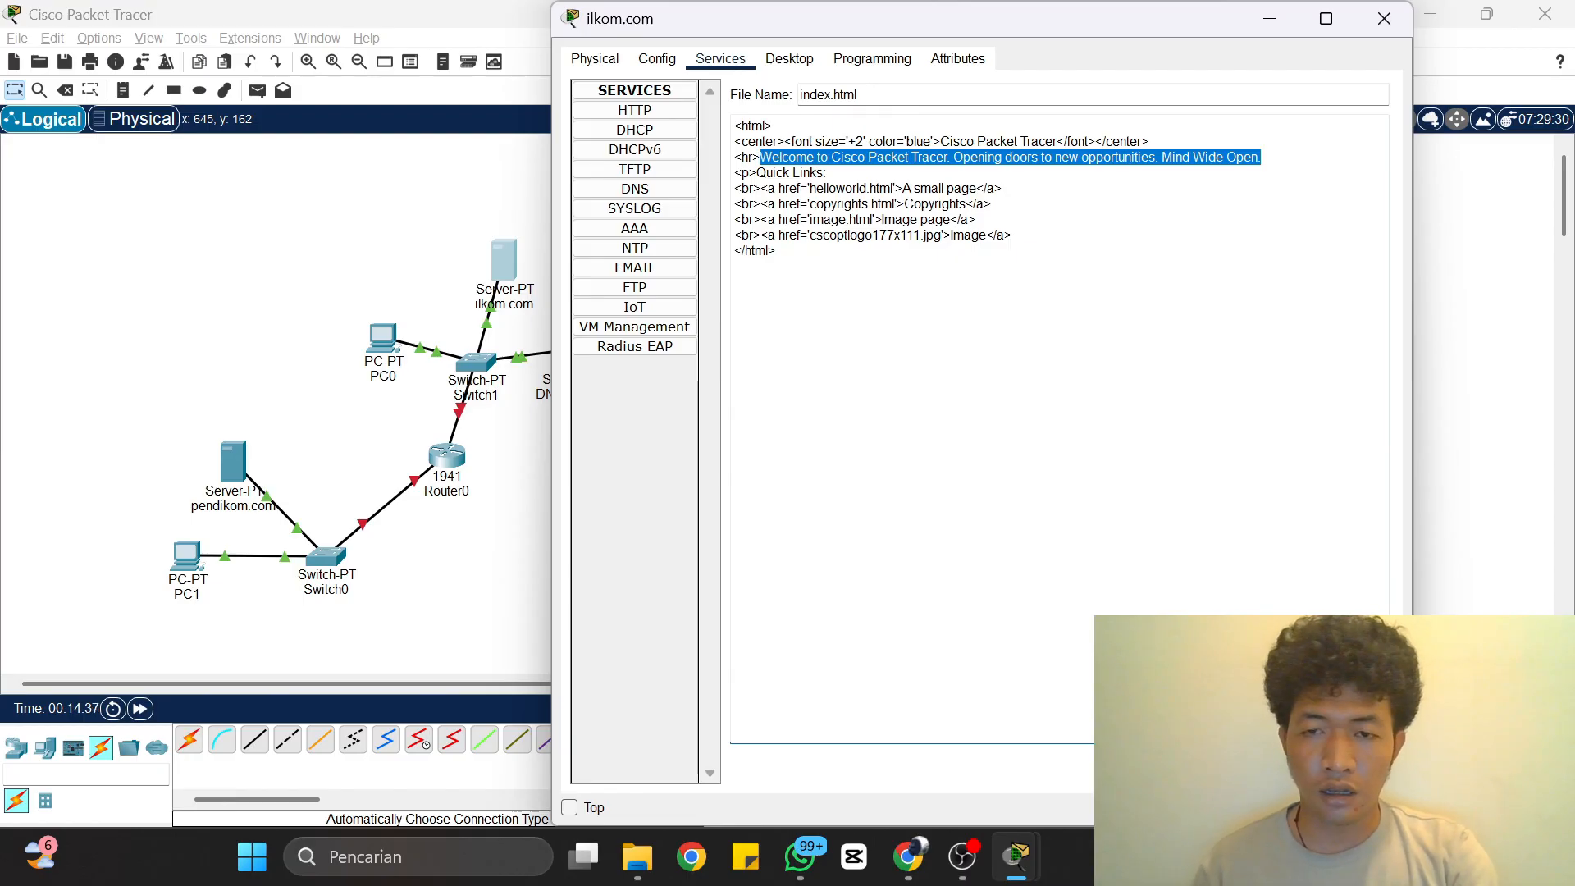
type("IL")
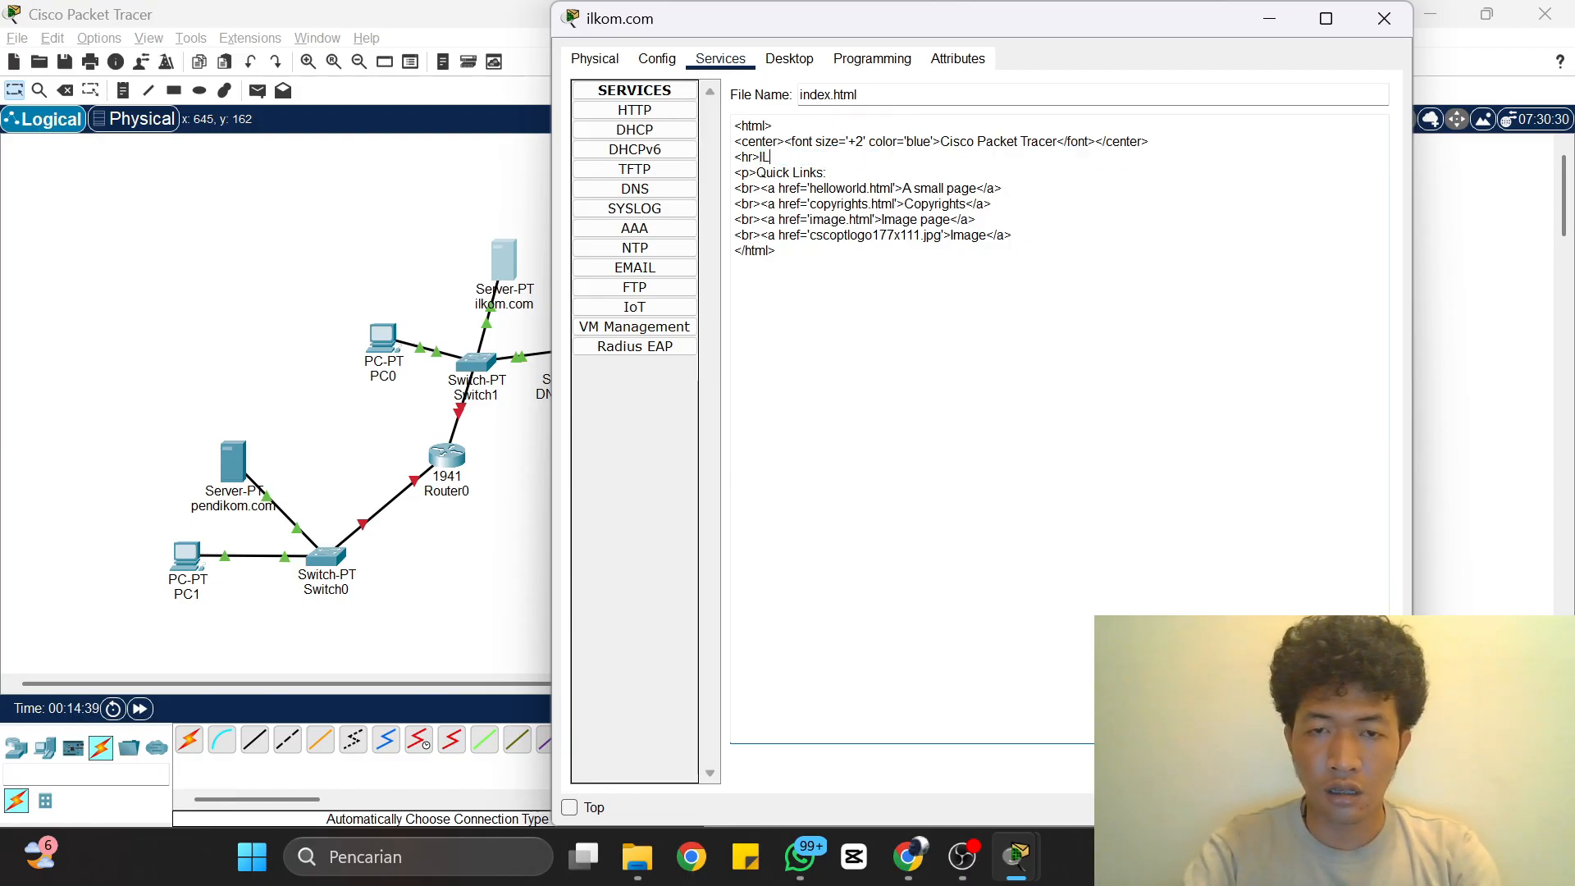
type("KOM ")
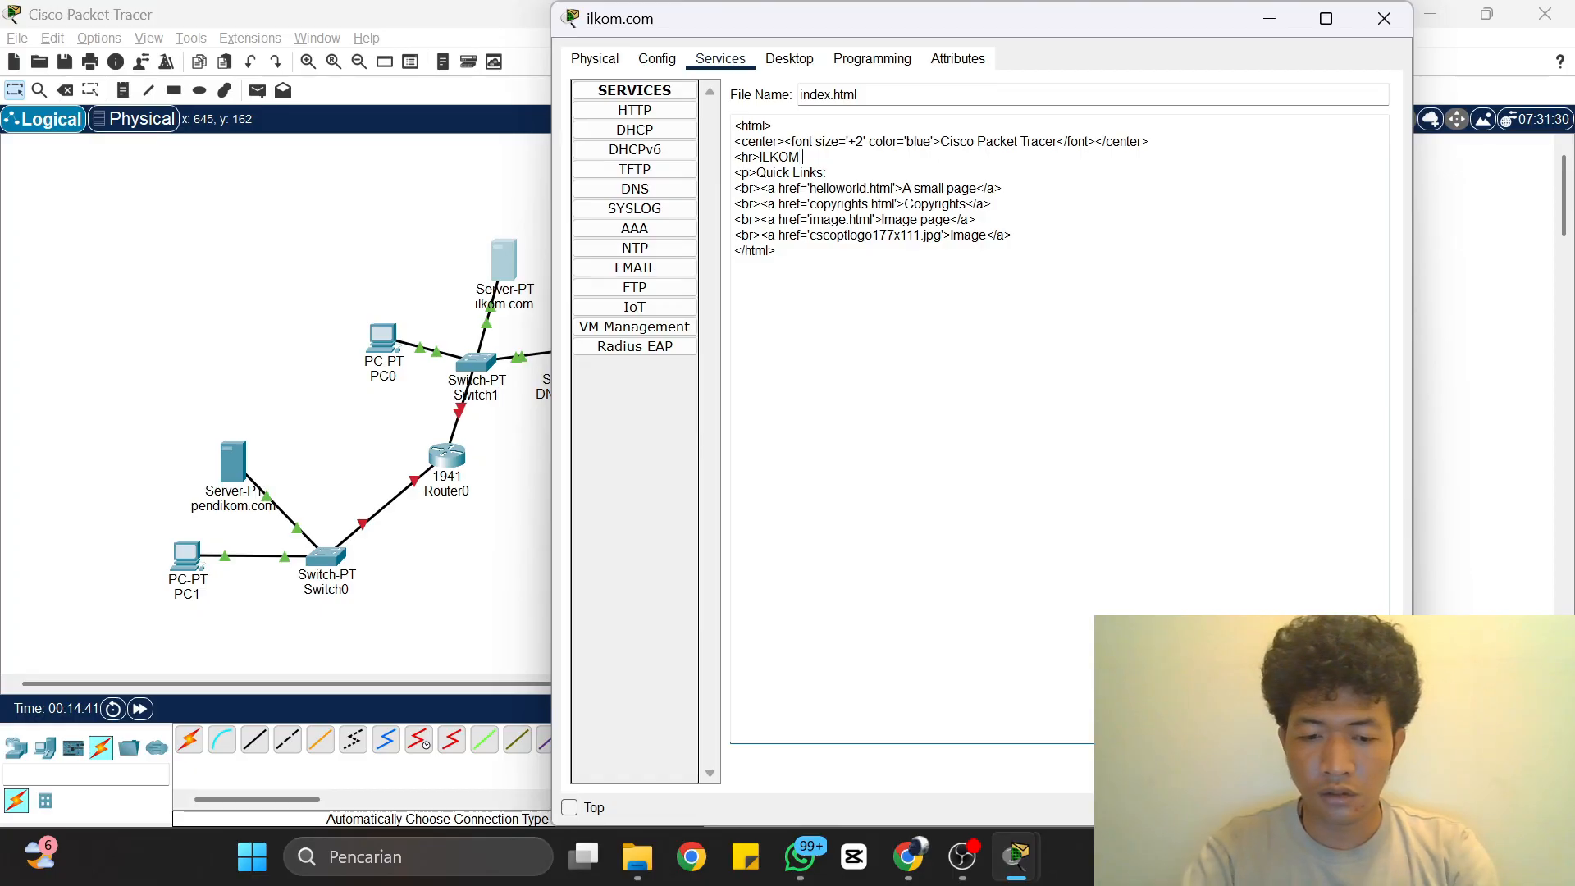
type("COM")
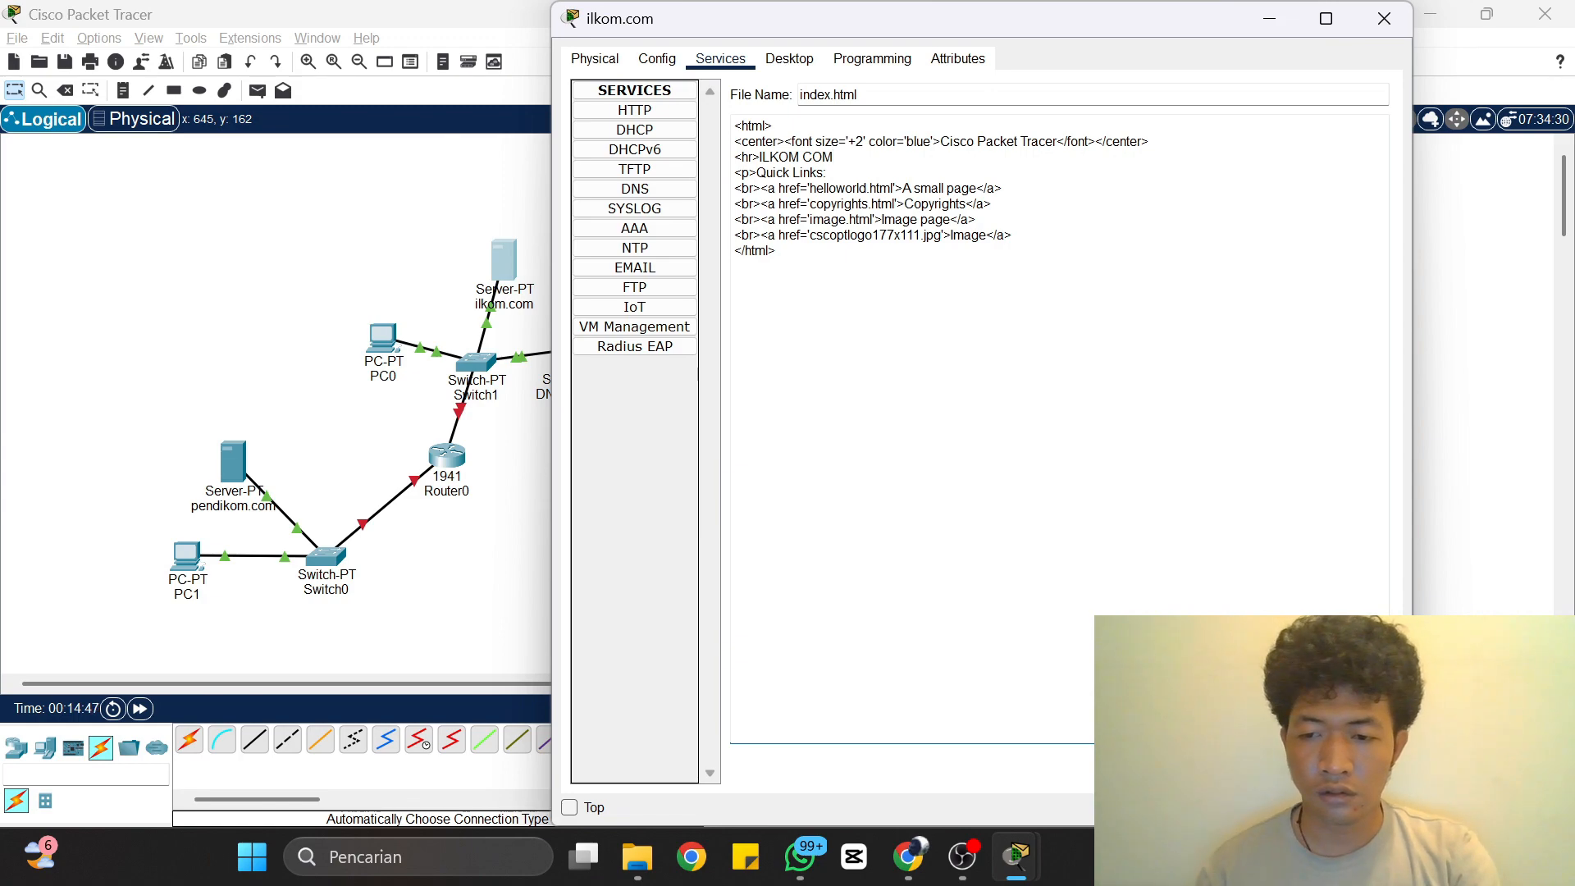
left_click(1344, 768)
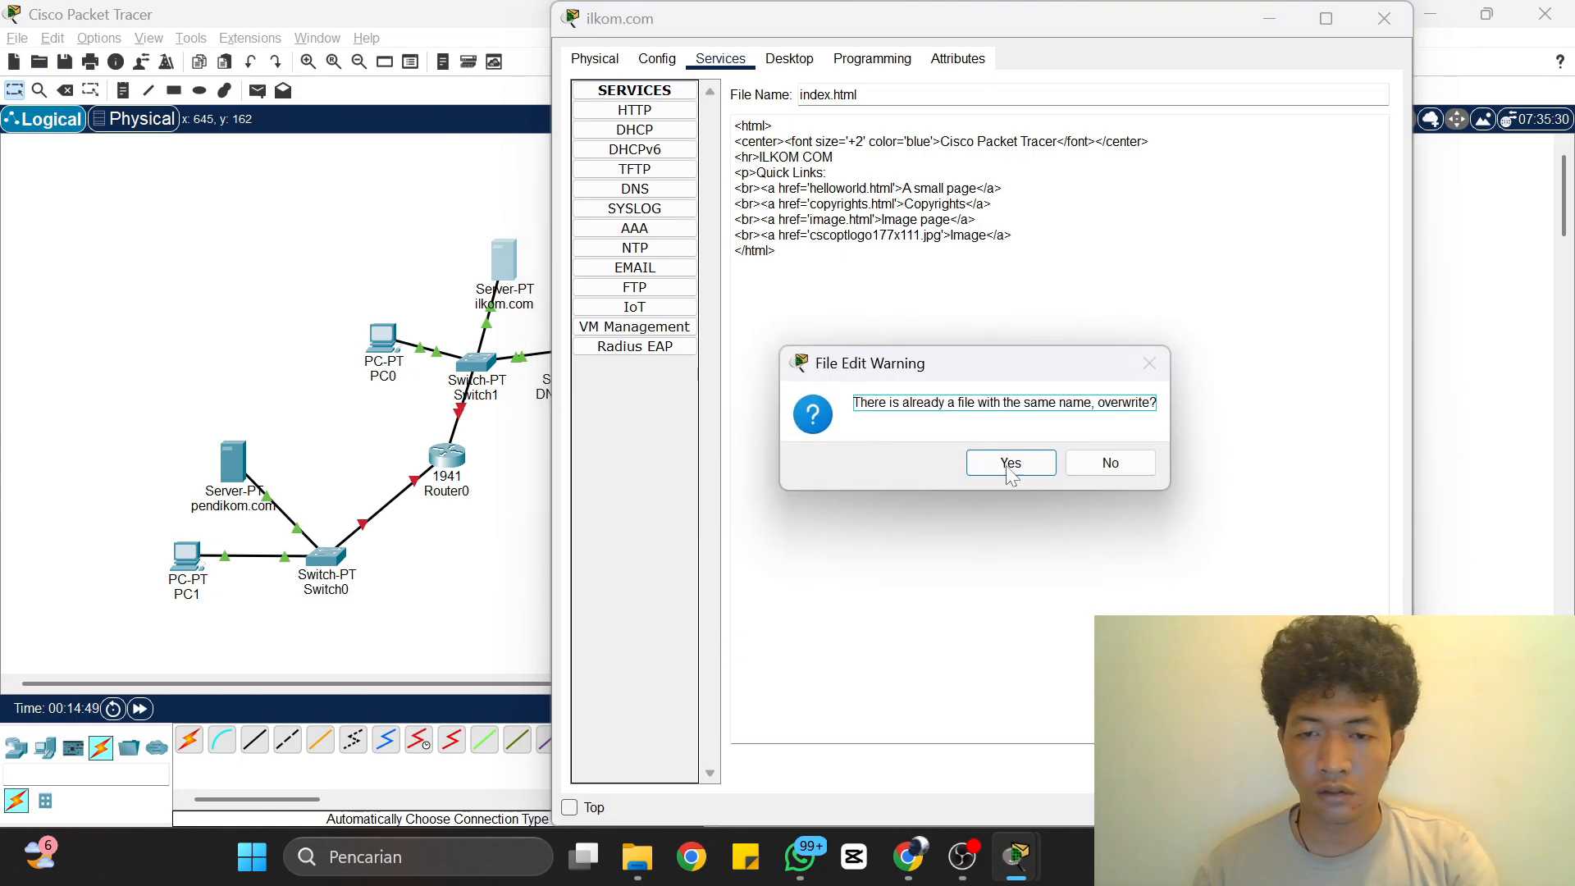
left_click(1007, 466)
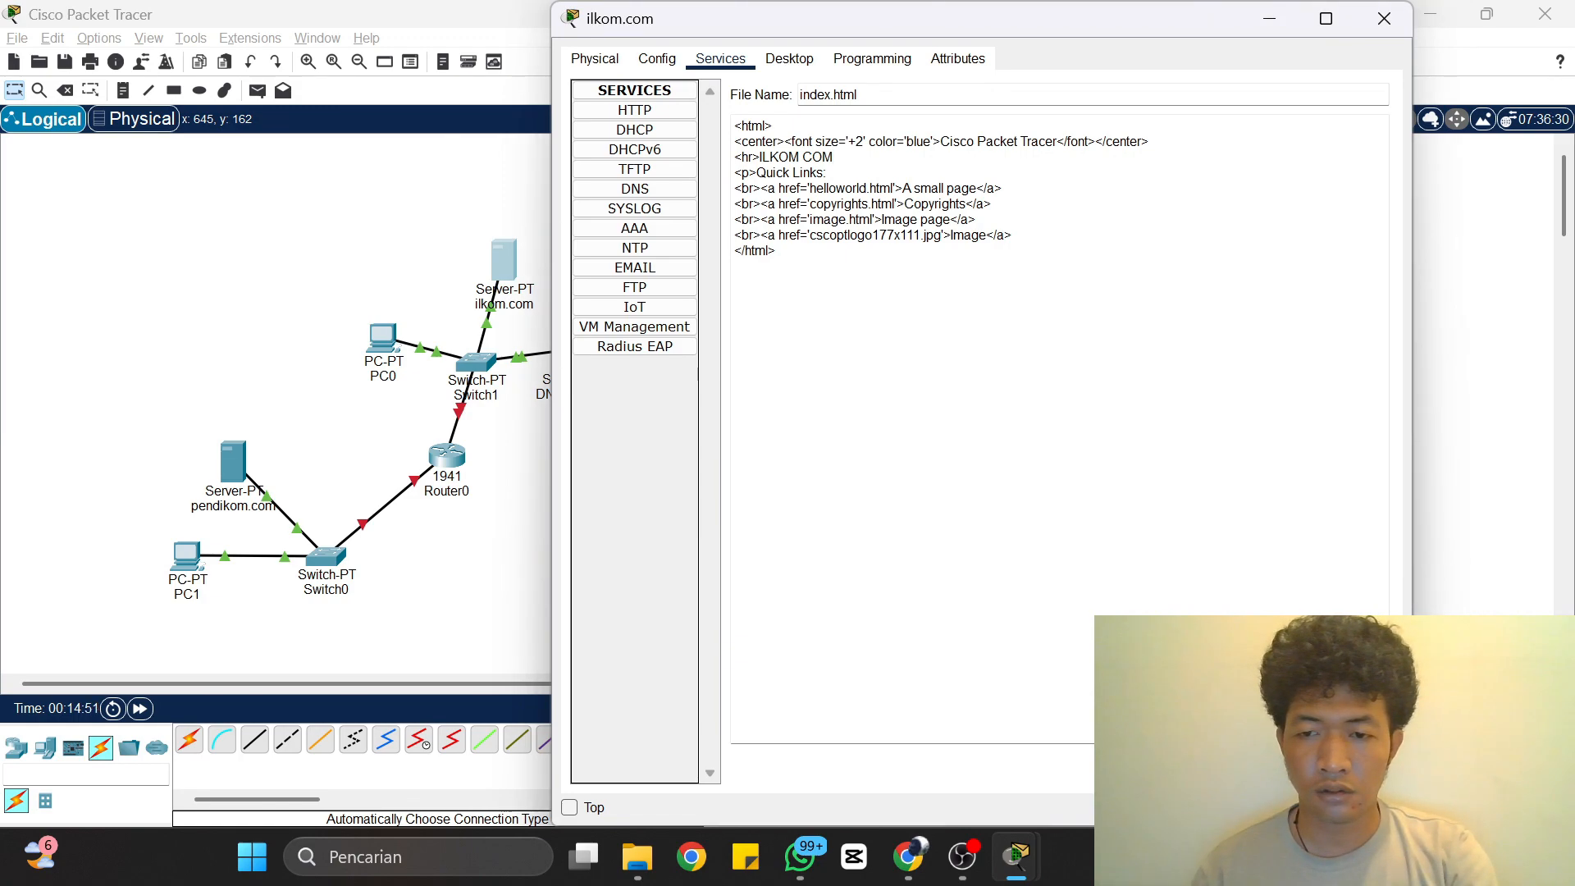
left_click(1383, 18)
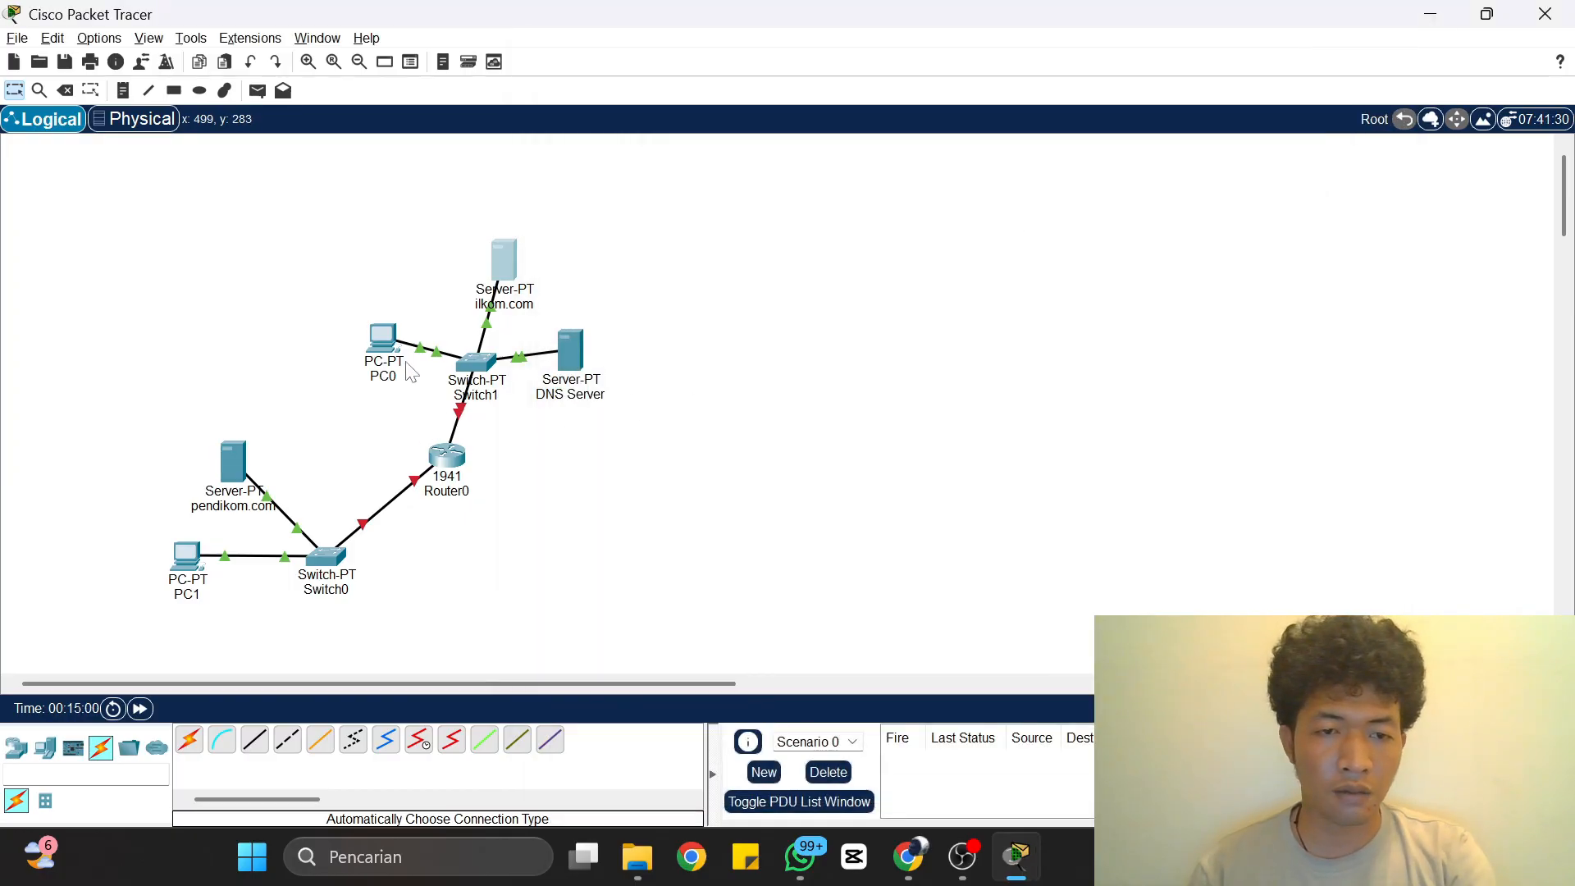
Step: Set PC0's FastEthernet0 IPv4 address to 10.0.0.2 with the default subnet mask 255.0.0.0
left_click(386, 341)
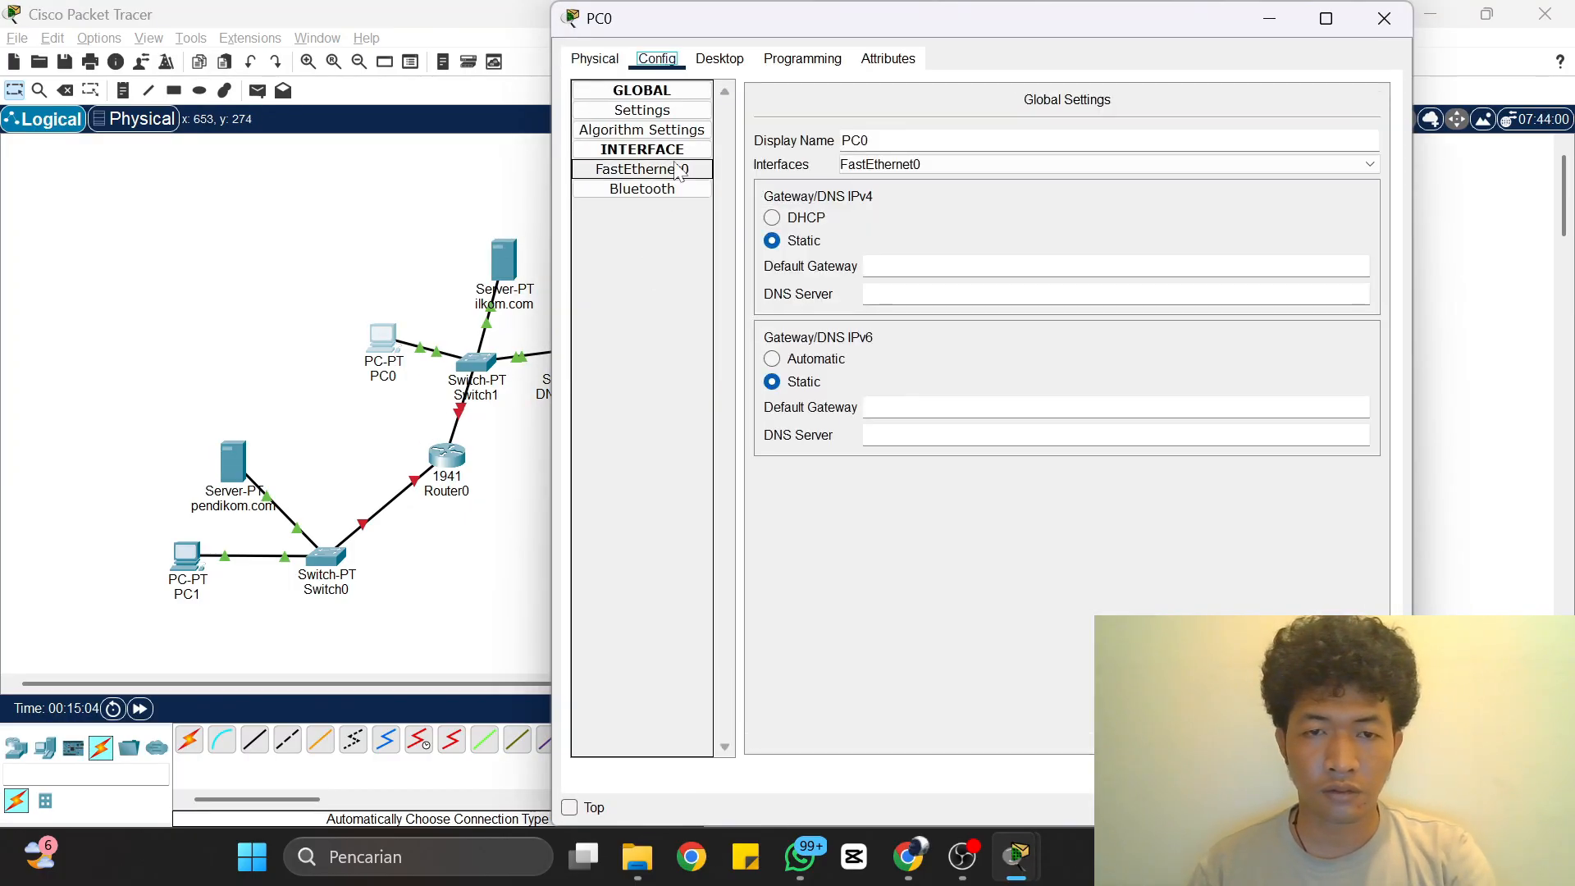
left_click(677, 169)
left_click(1149, 261)
type("10.0")
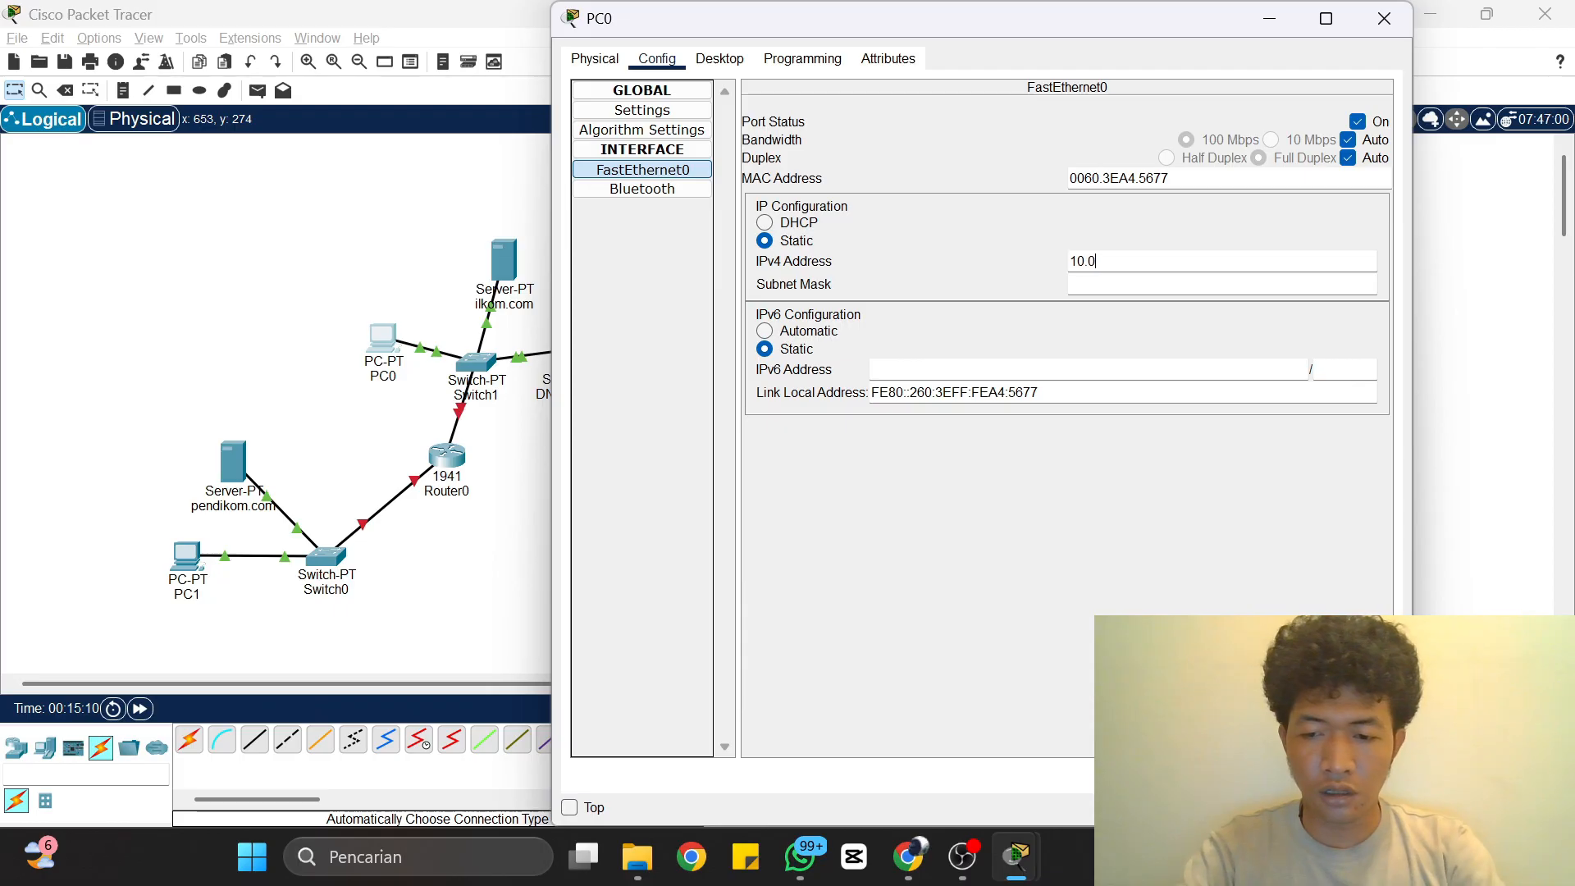
type(".0.2")
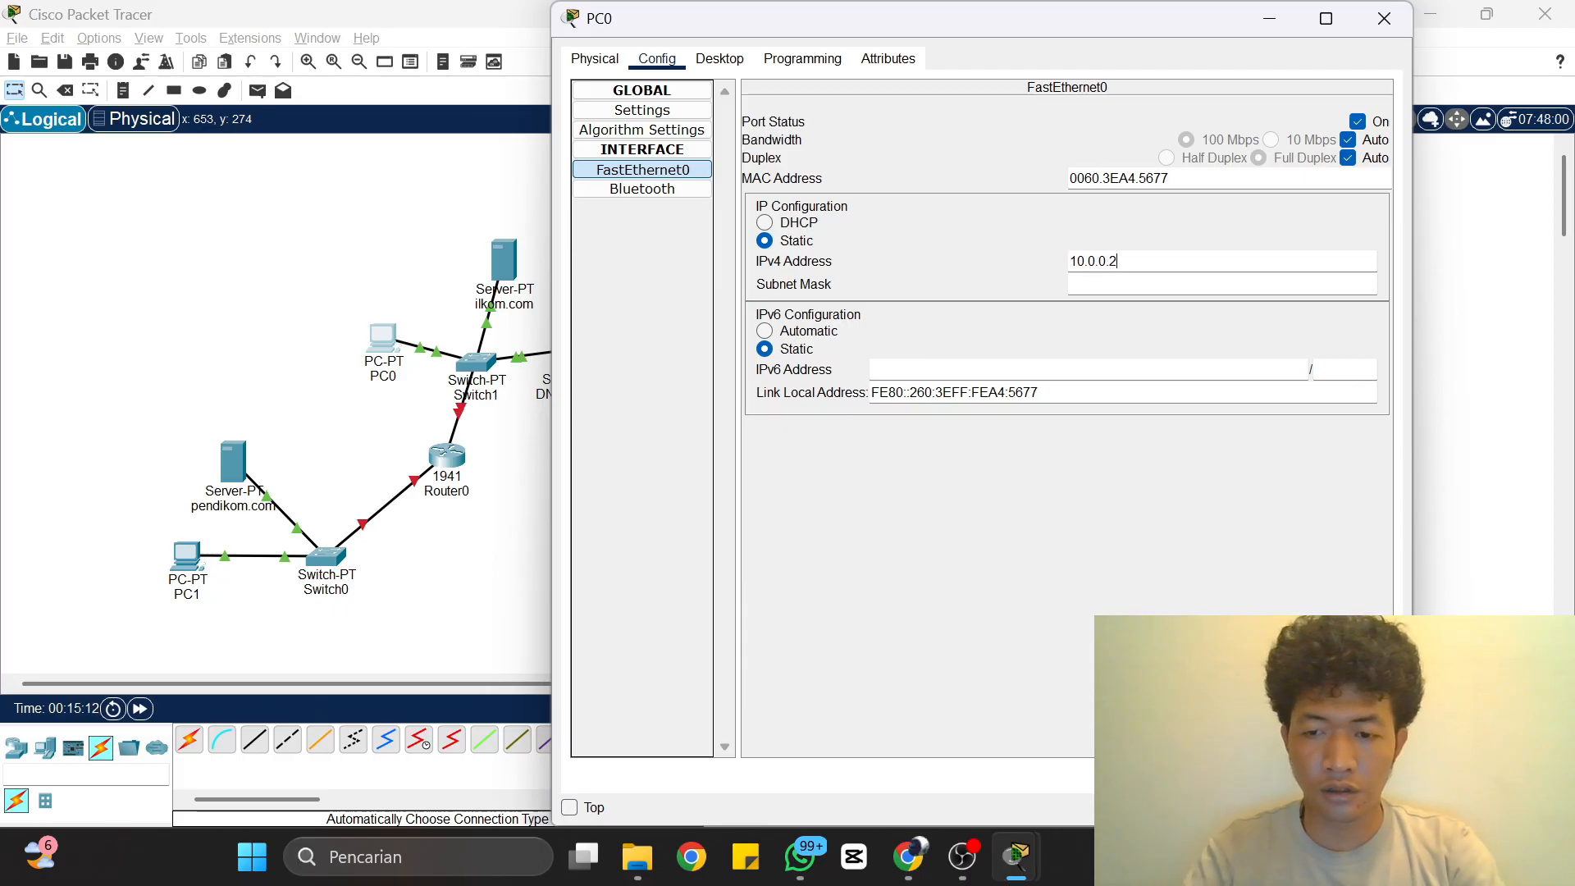
key("Tab")
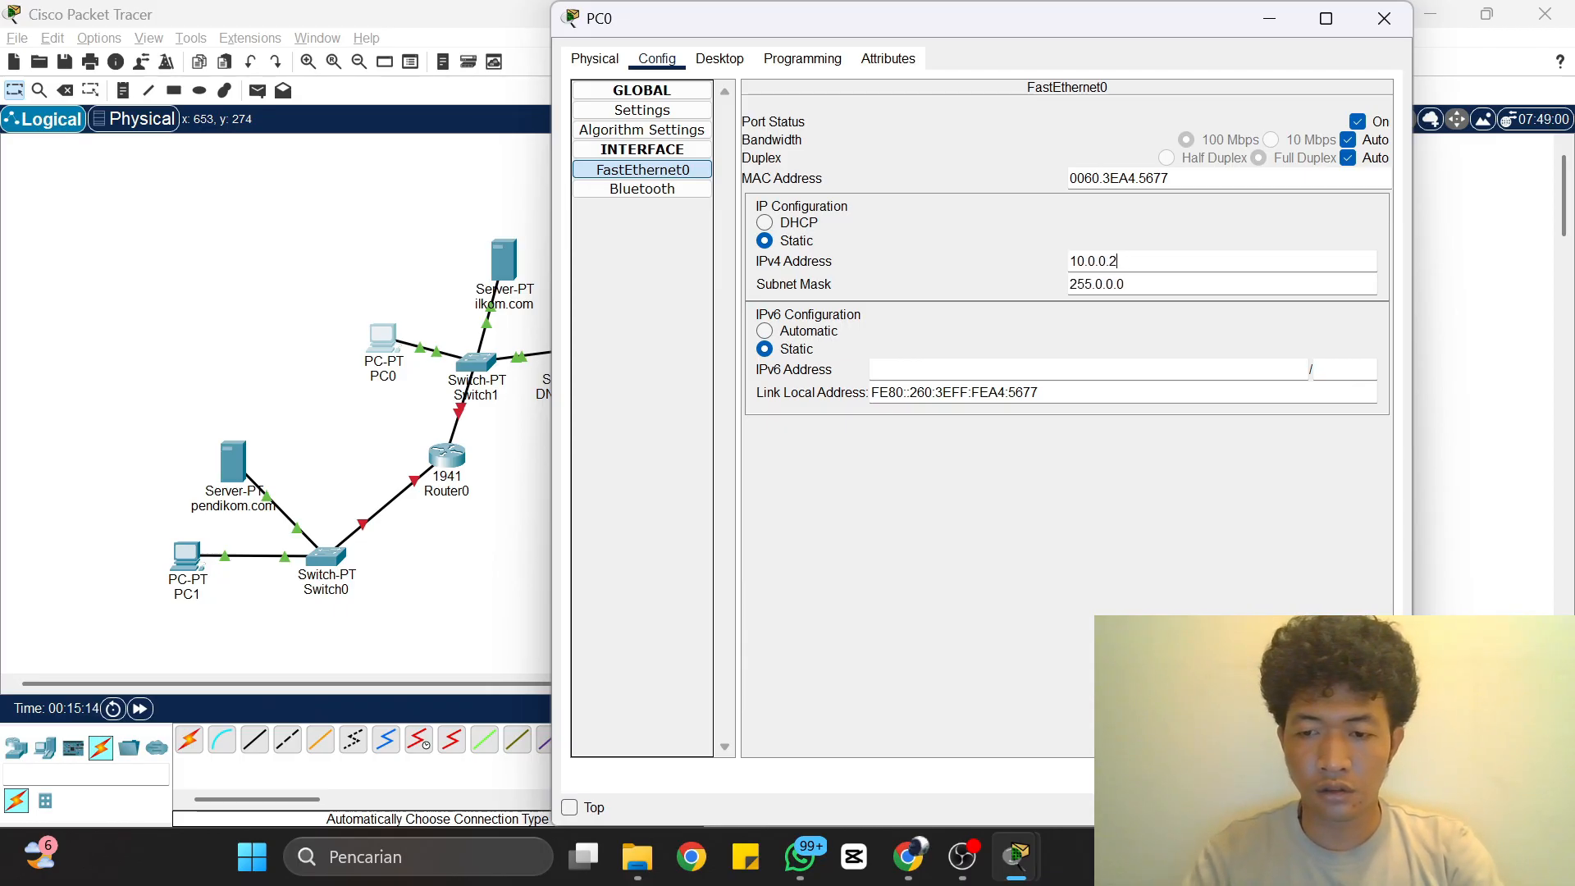
Step: Set PC0's default IPv4 gateway to 10.0.0.1 and its DNS server to 10.0.0.4, and close its configuration
left_click(677, 115)
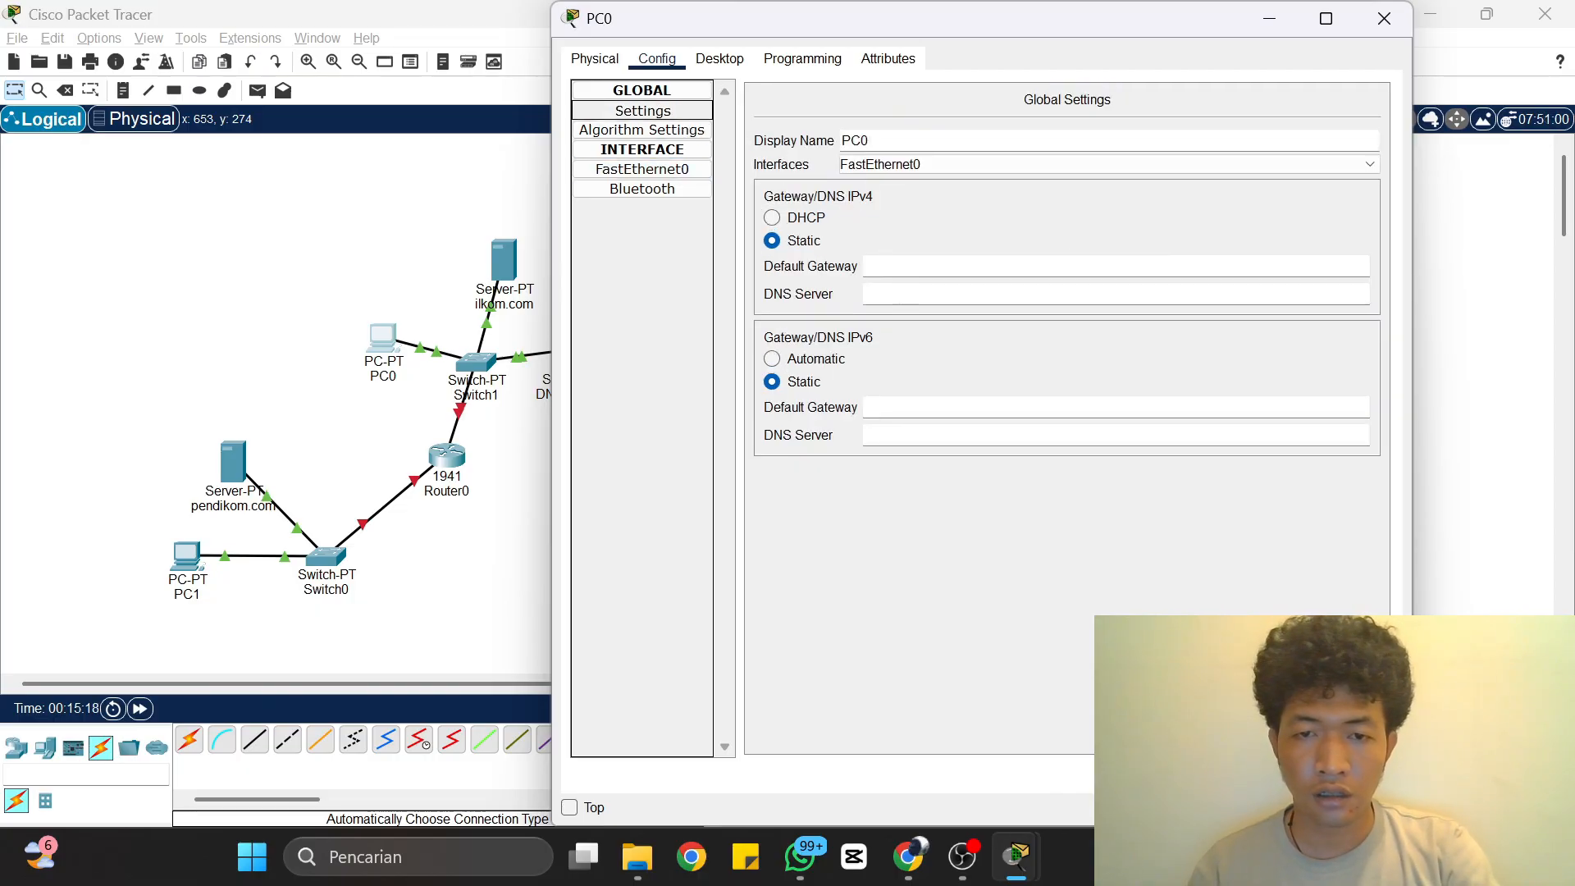
left_click(867, 266)
type("1")
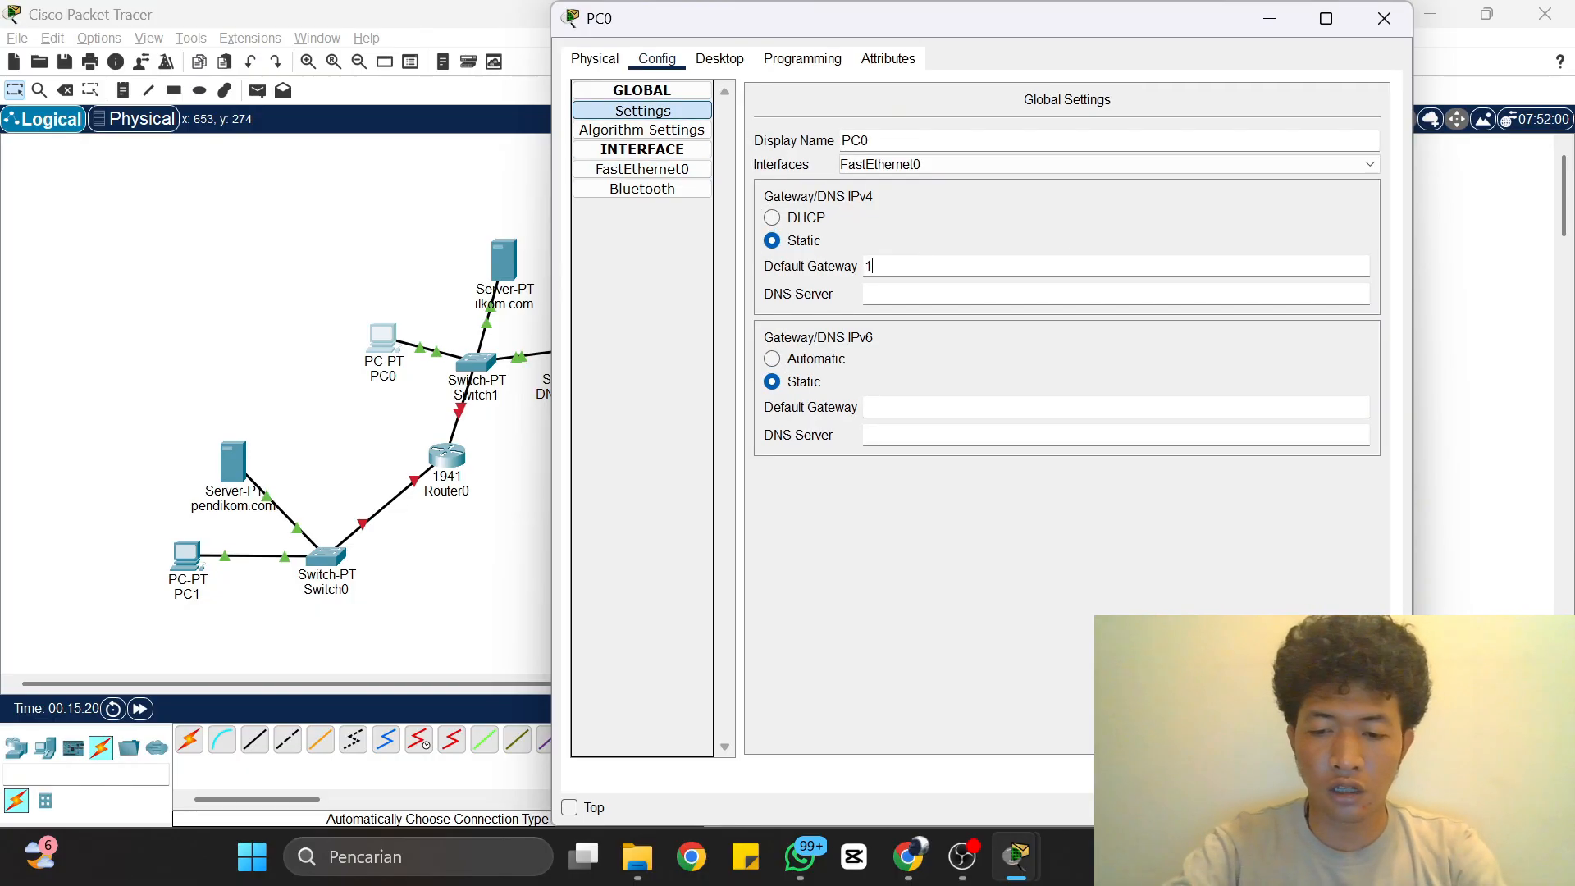
type("0.0.0.")
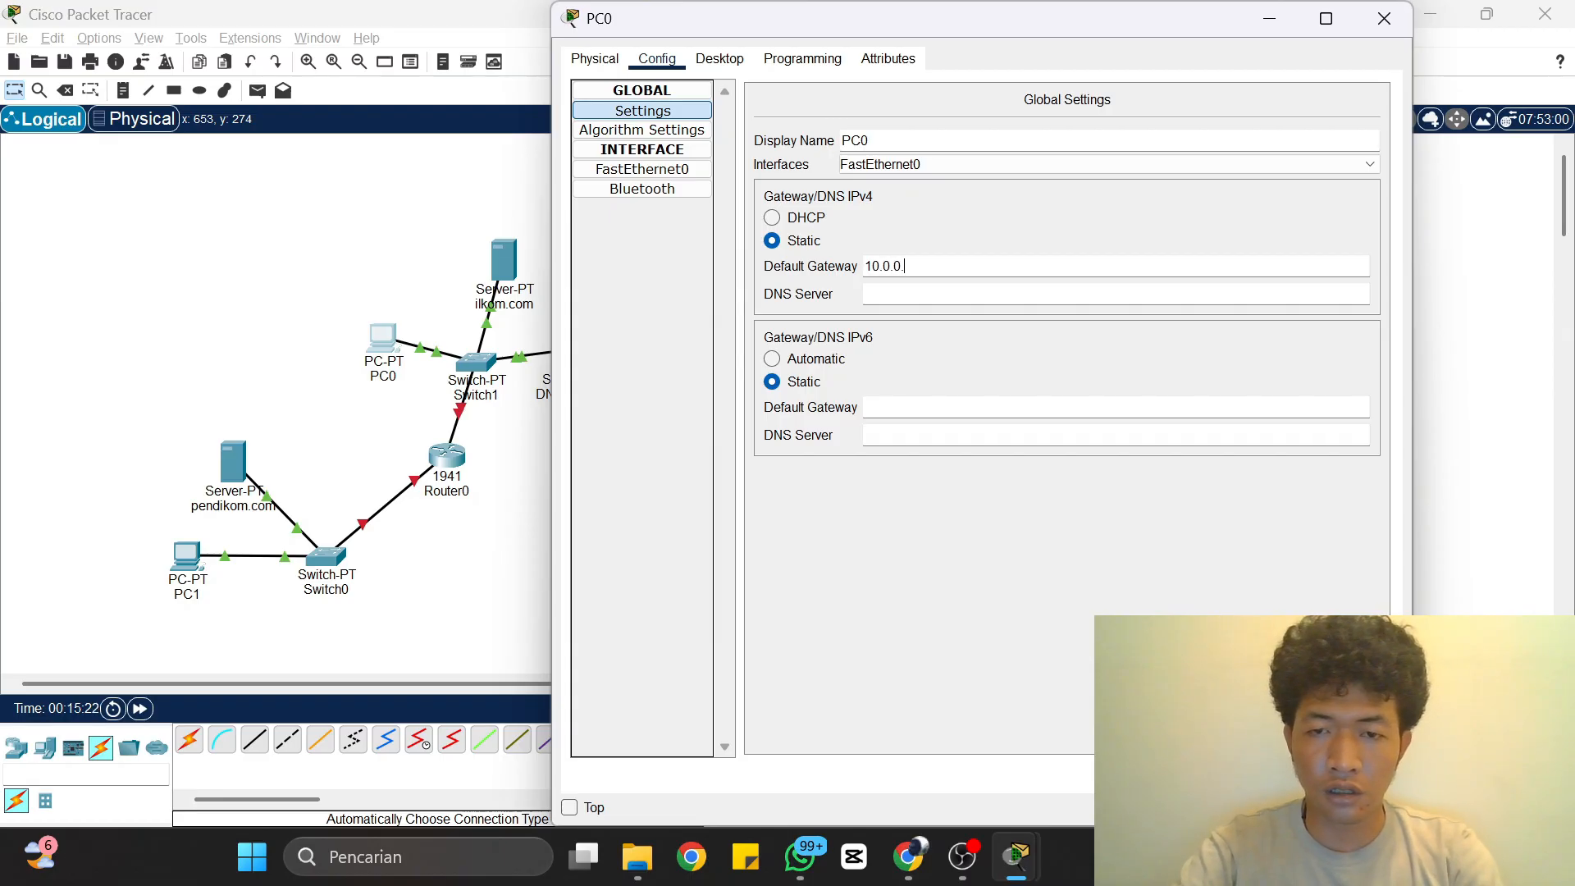
type("1")
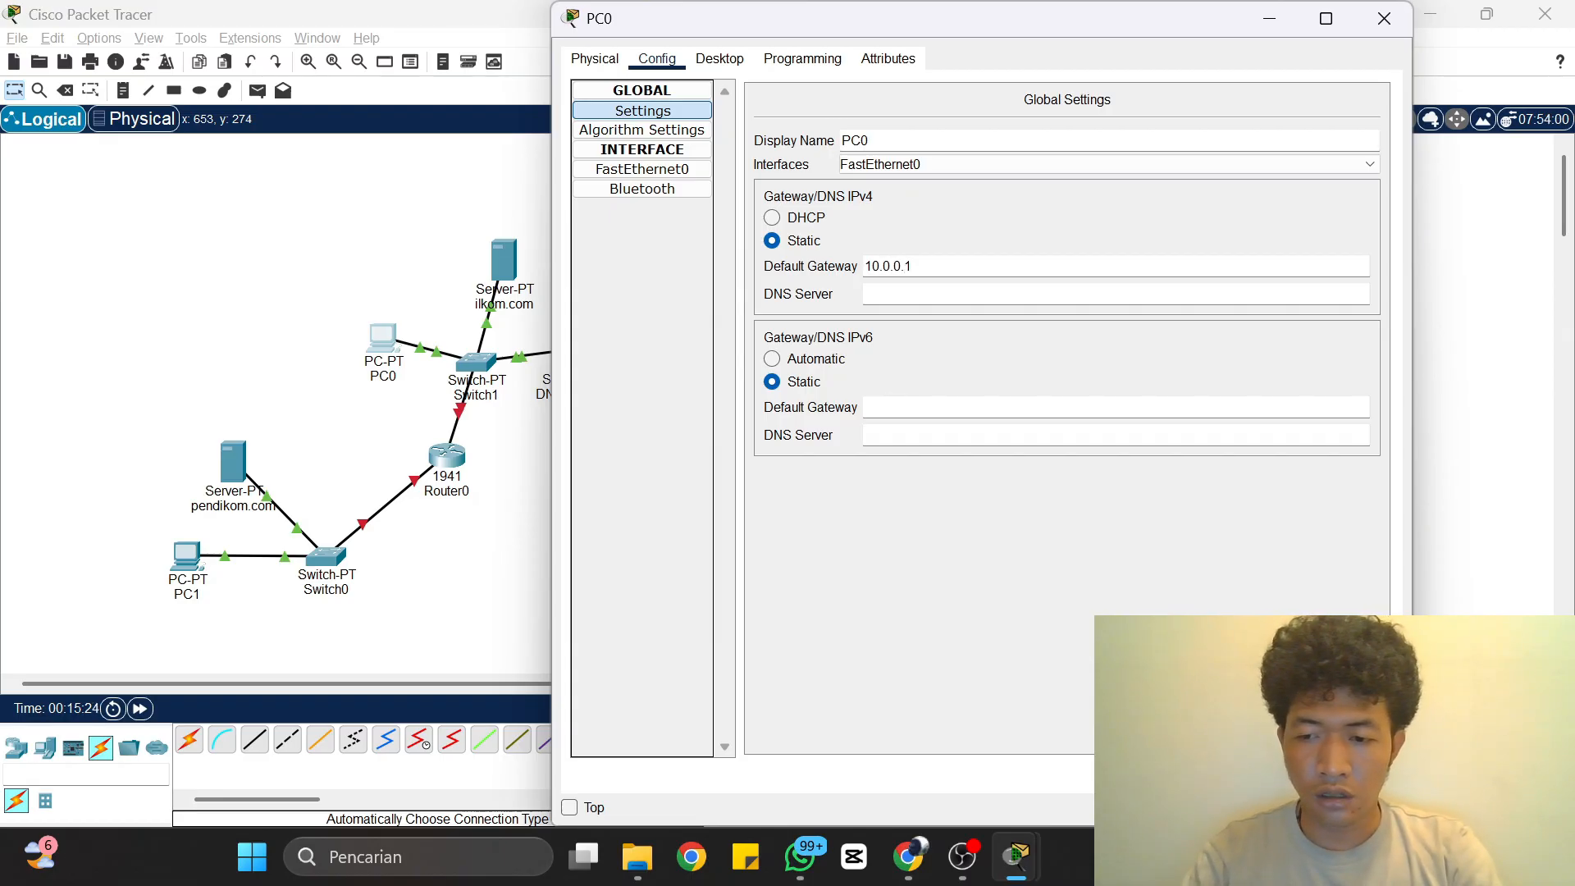
left_click(867, 293)
type("10")
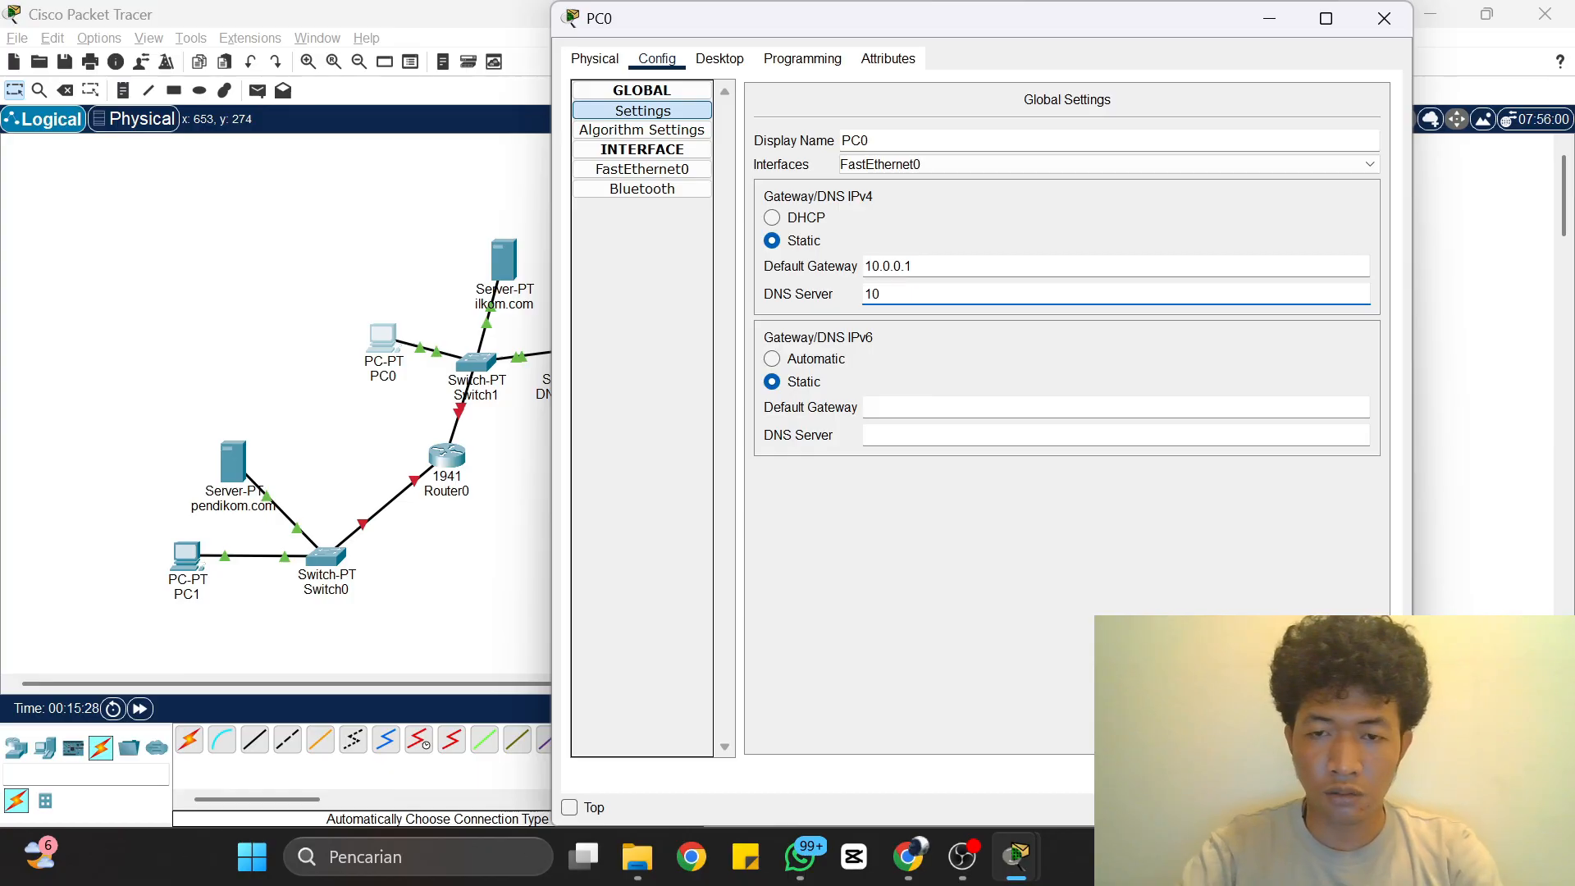
type(".0.")
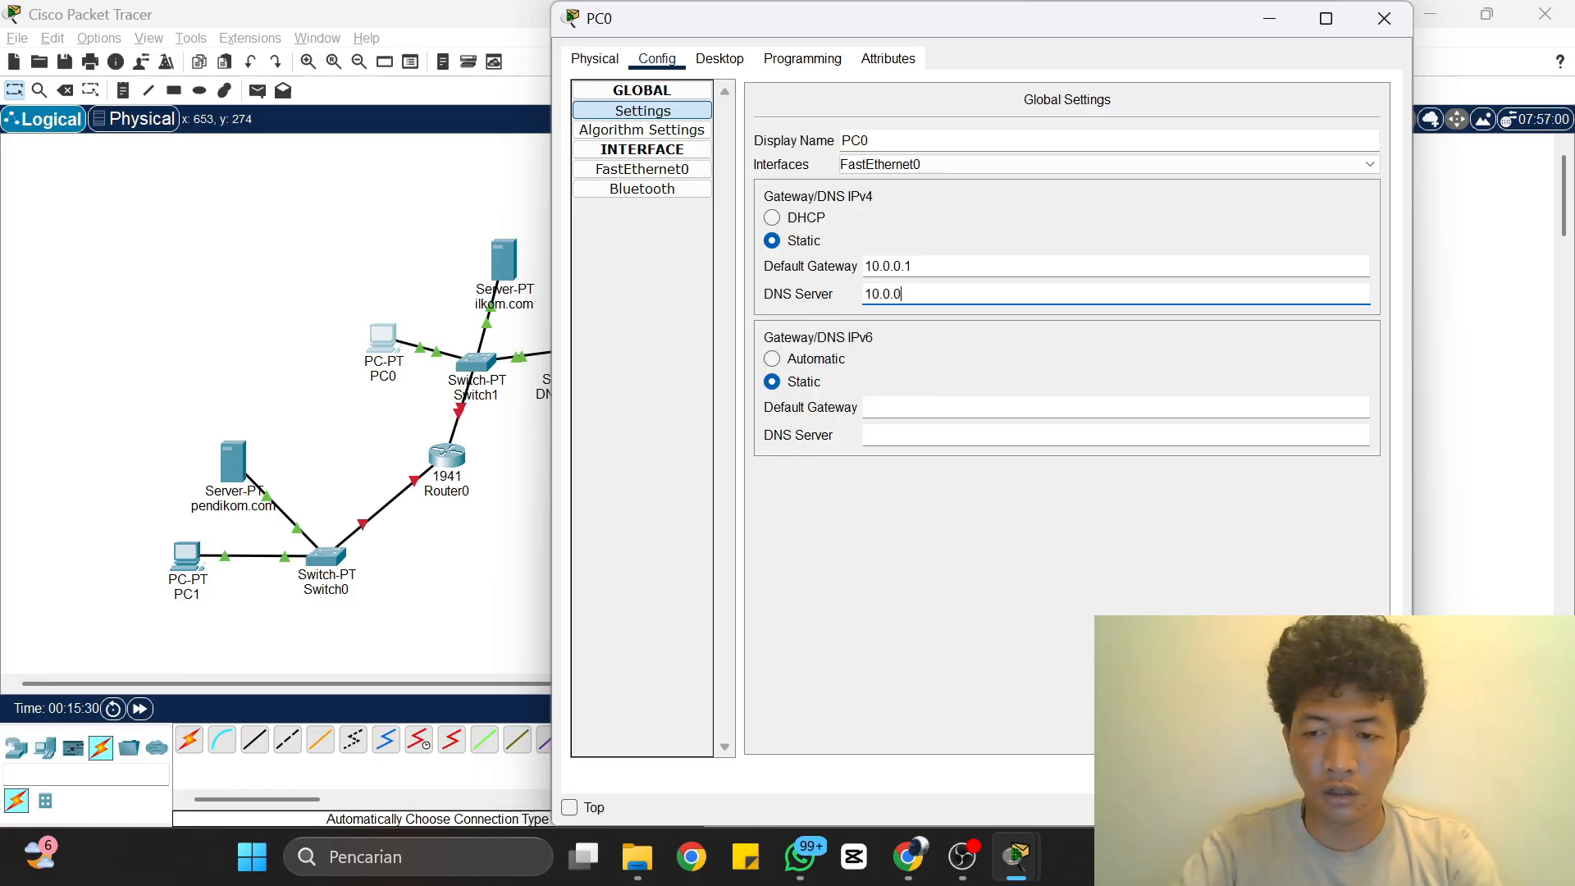
type("0.4")
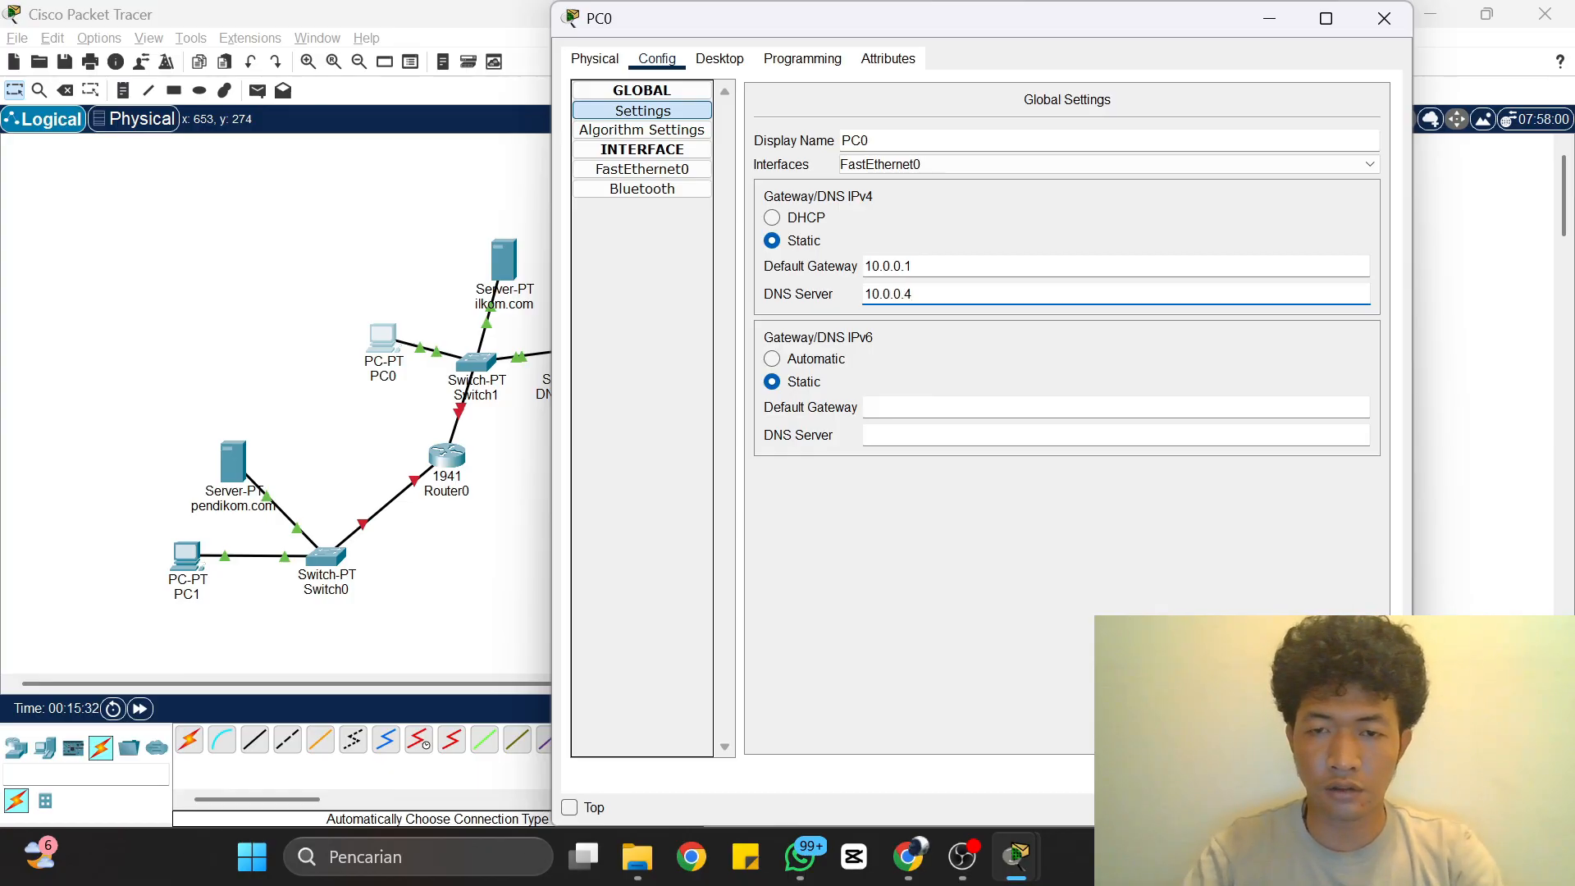
left_click(1383, 18)
Step: Set the IPv4 address of PC1's FastEthernet0 interface to 192.168.1.1
scroll(861, 443, "down", 1)
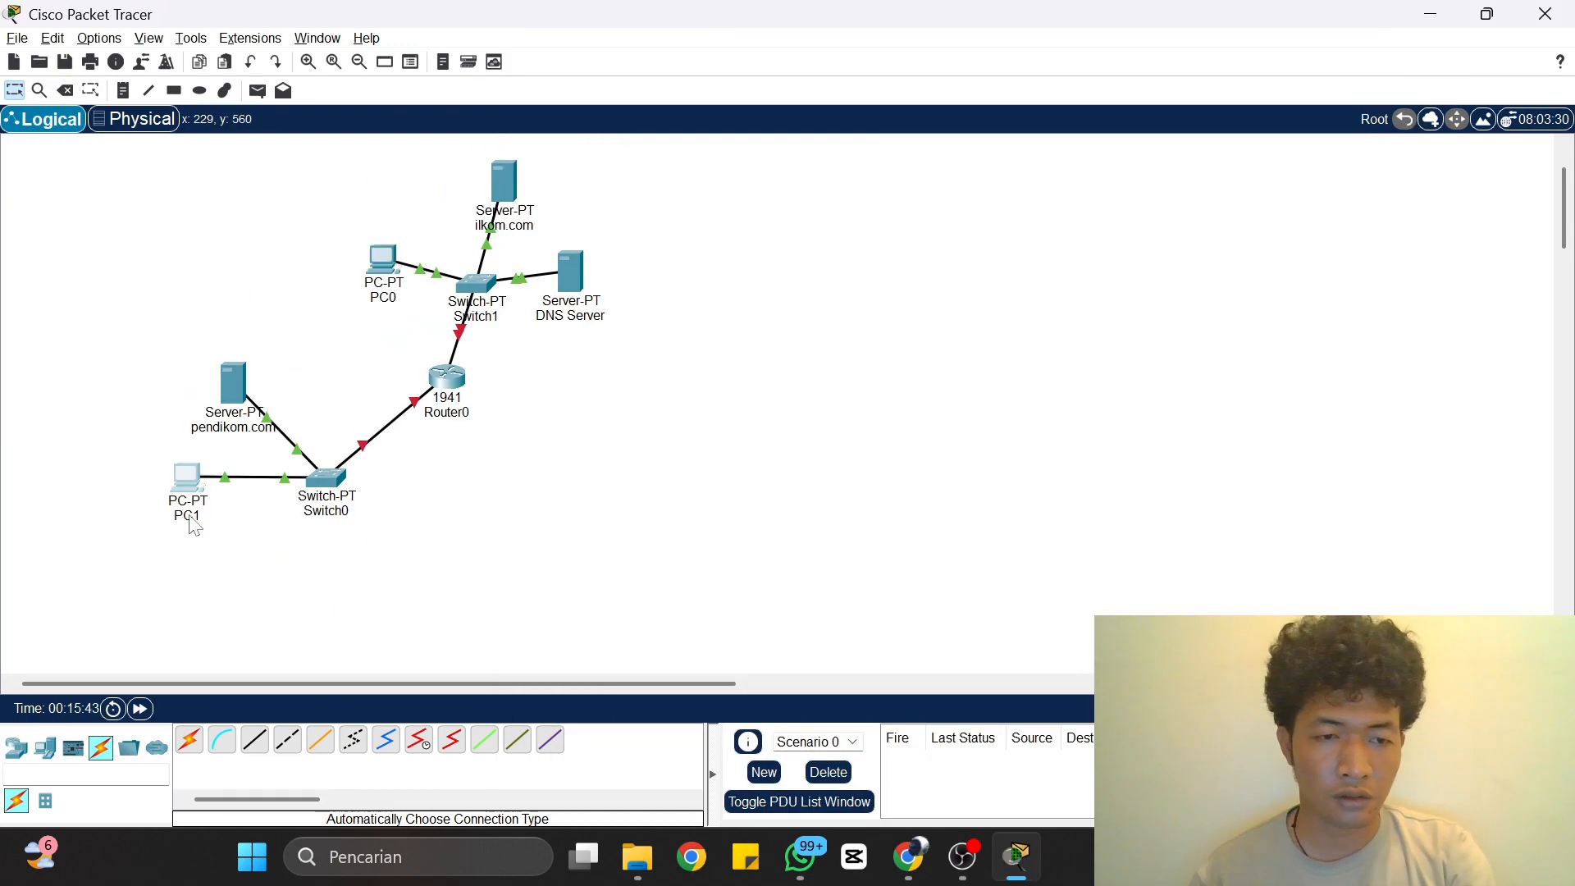
left_click(187, 479)
left_click(657, 58)
left_click(647, 169)
left_click(1079, 260)
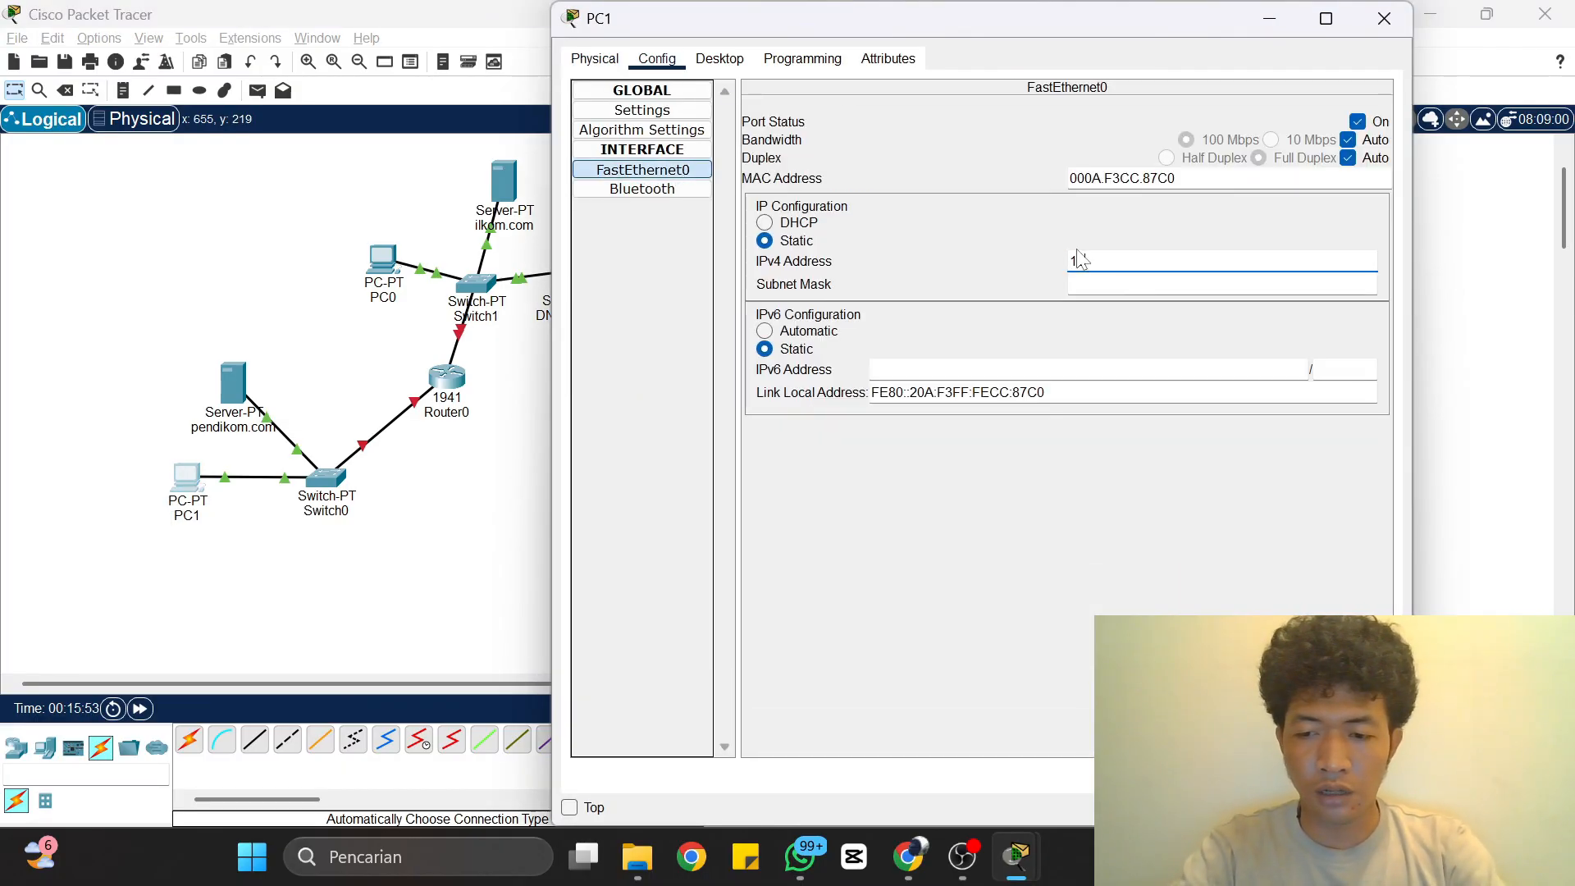
type("192.168")
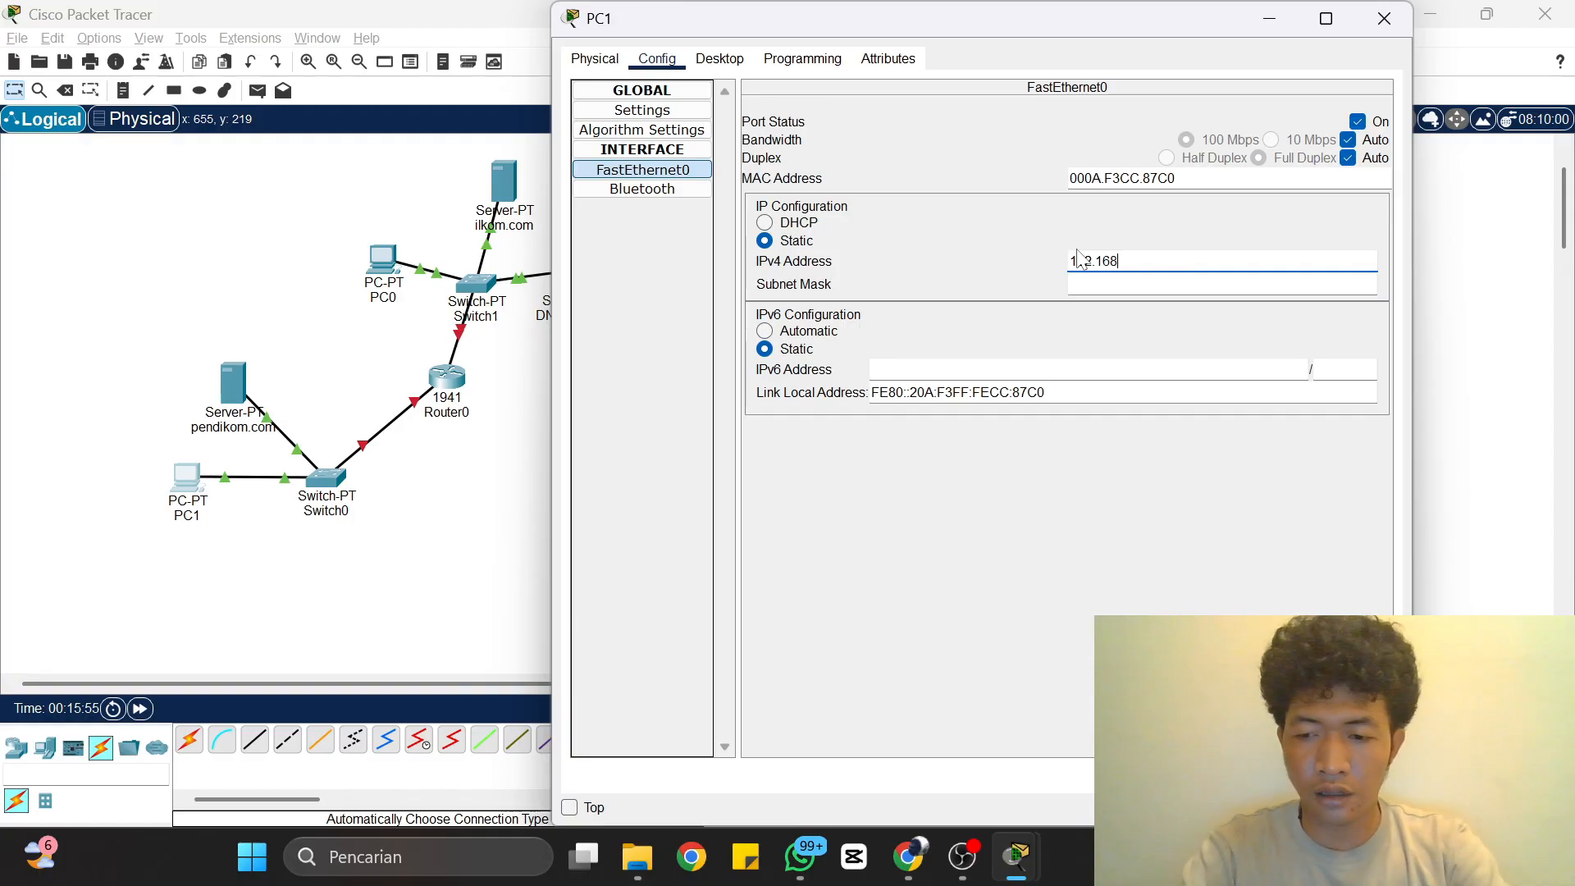
type(".1.1")
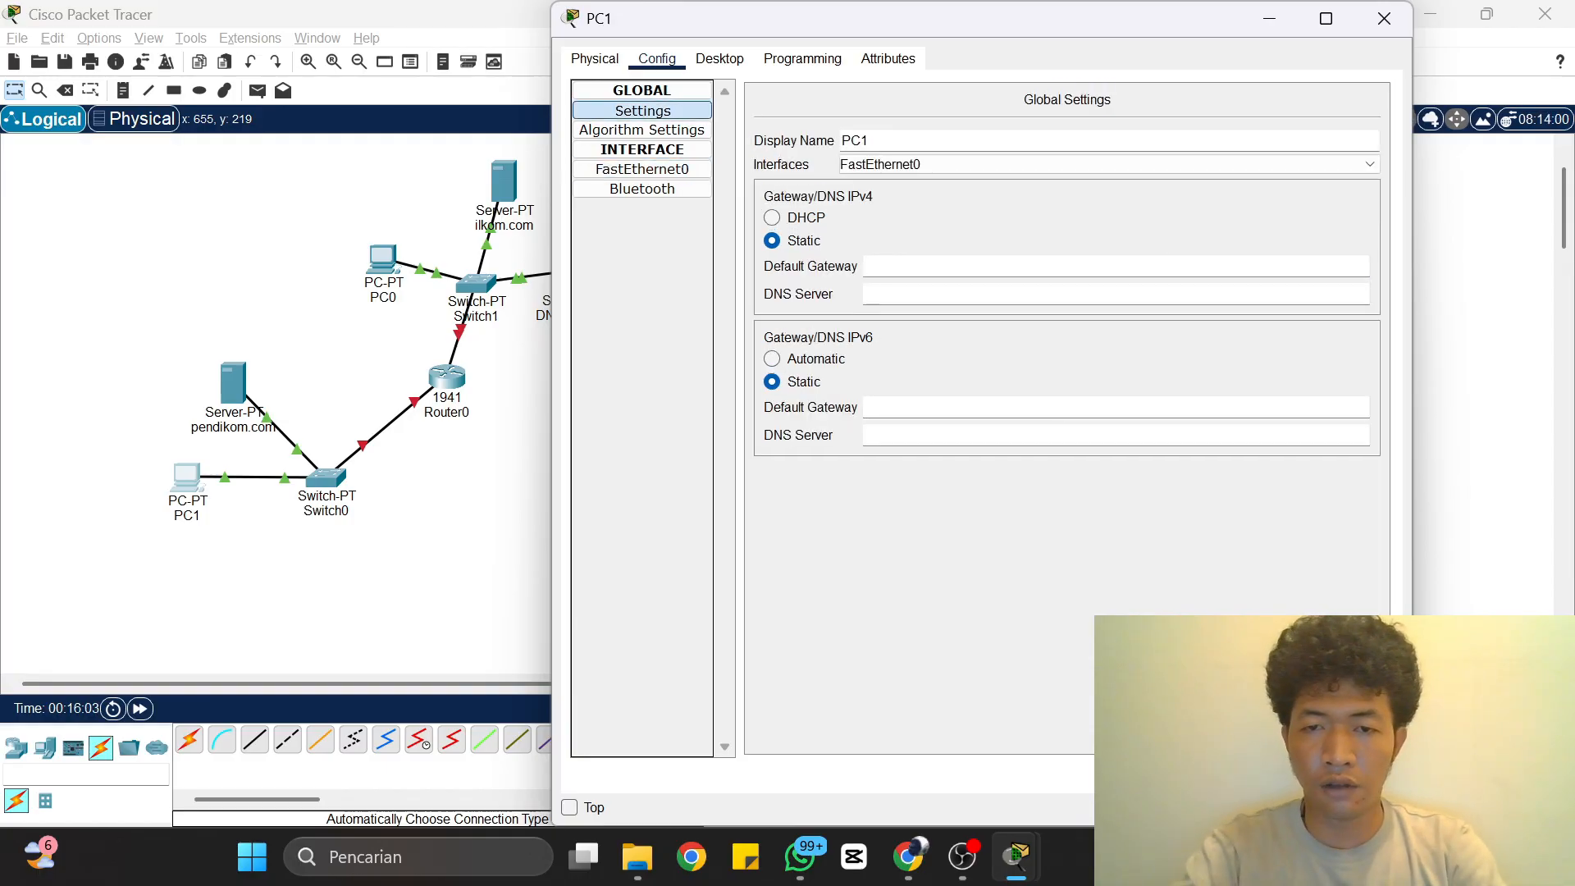
Step: Set PC1's default IPv4 gateway to 192.168.1.200 and its DNS server to 10.0.0.4, and close its configuration
type("192")
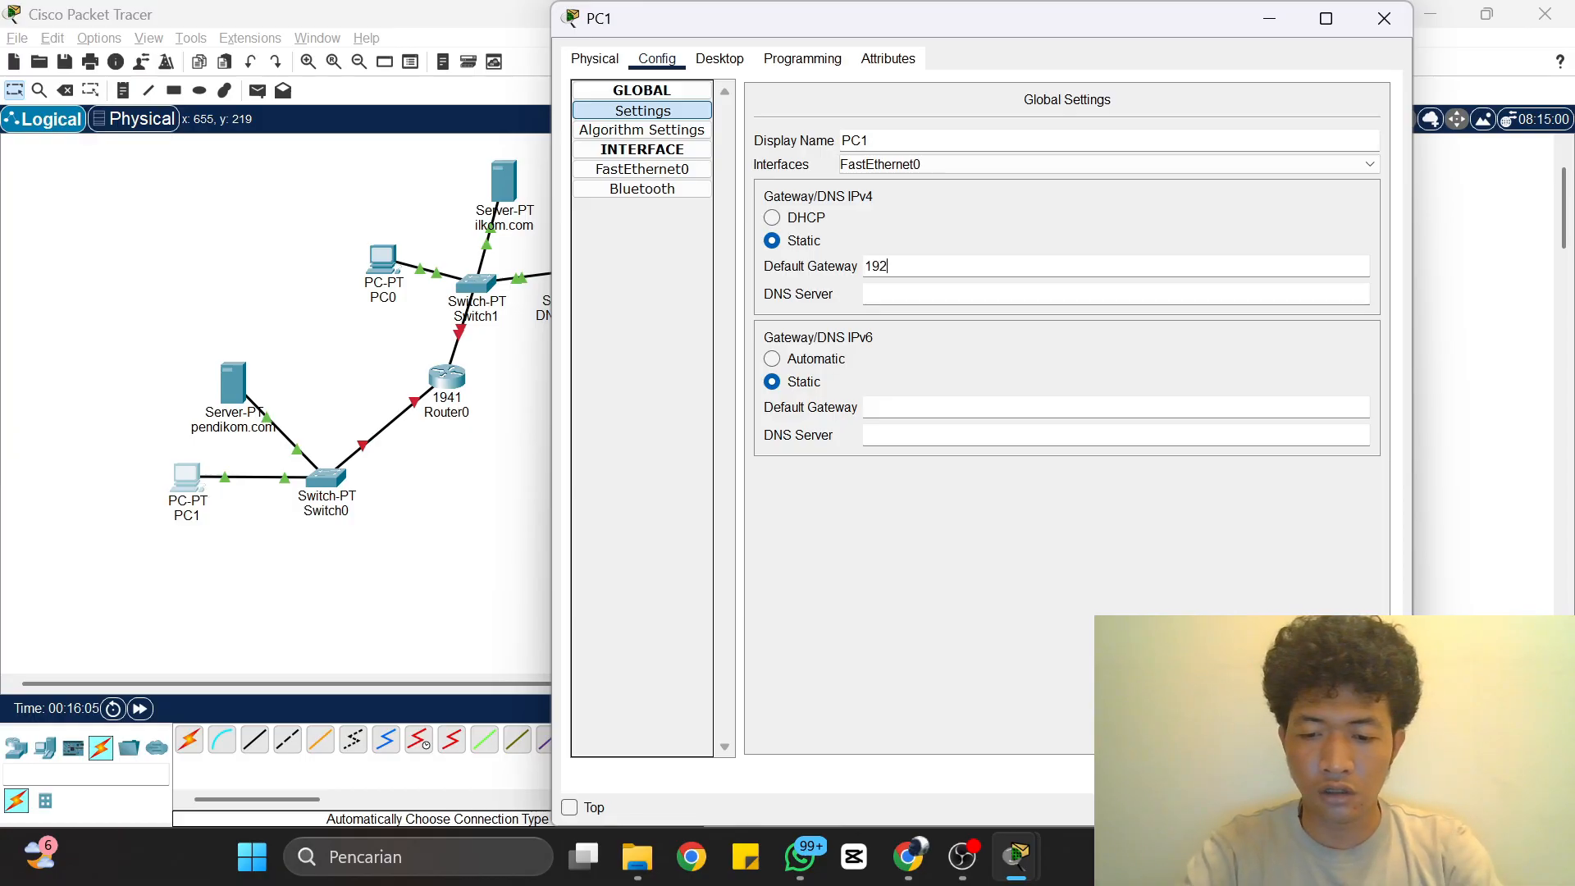
type(".16")
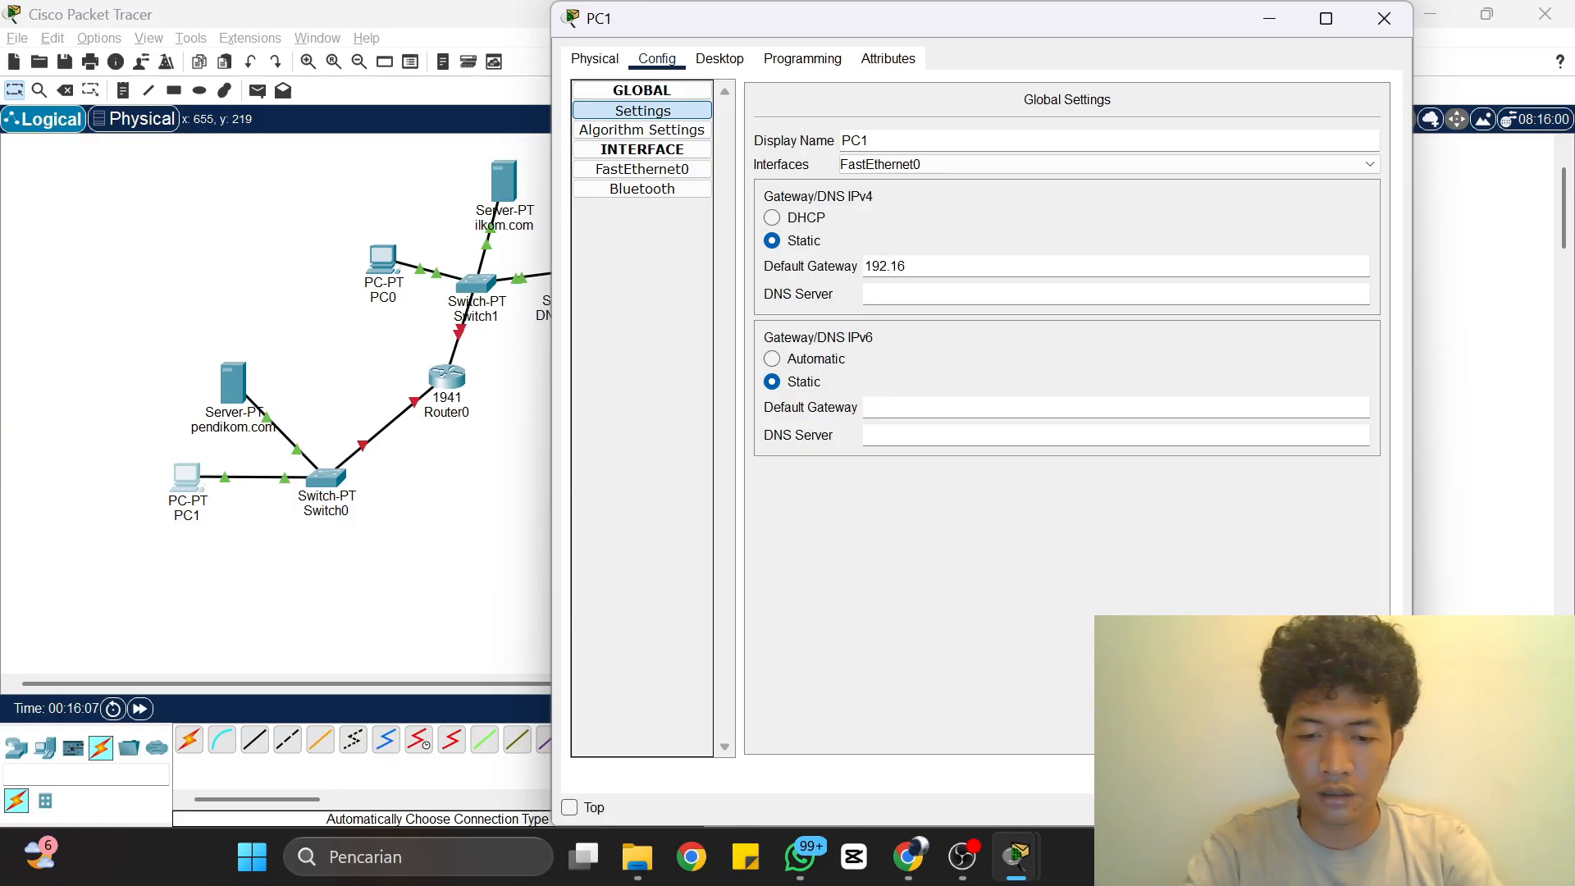
type("8.1.200")
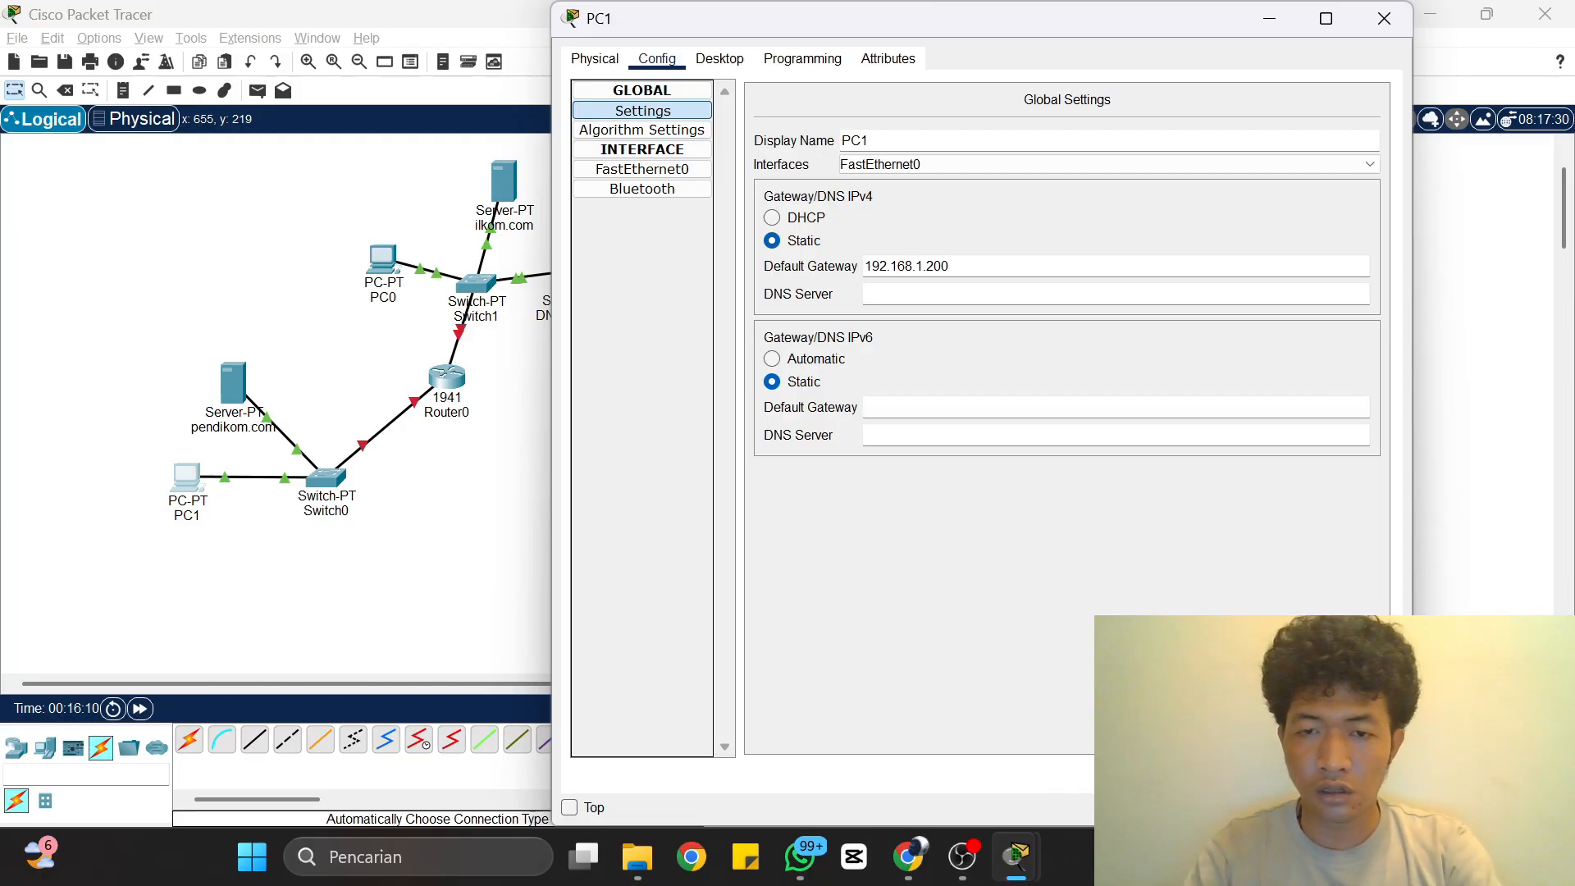
left_click(866, 294)
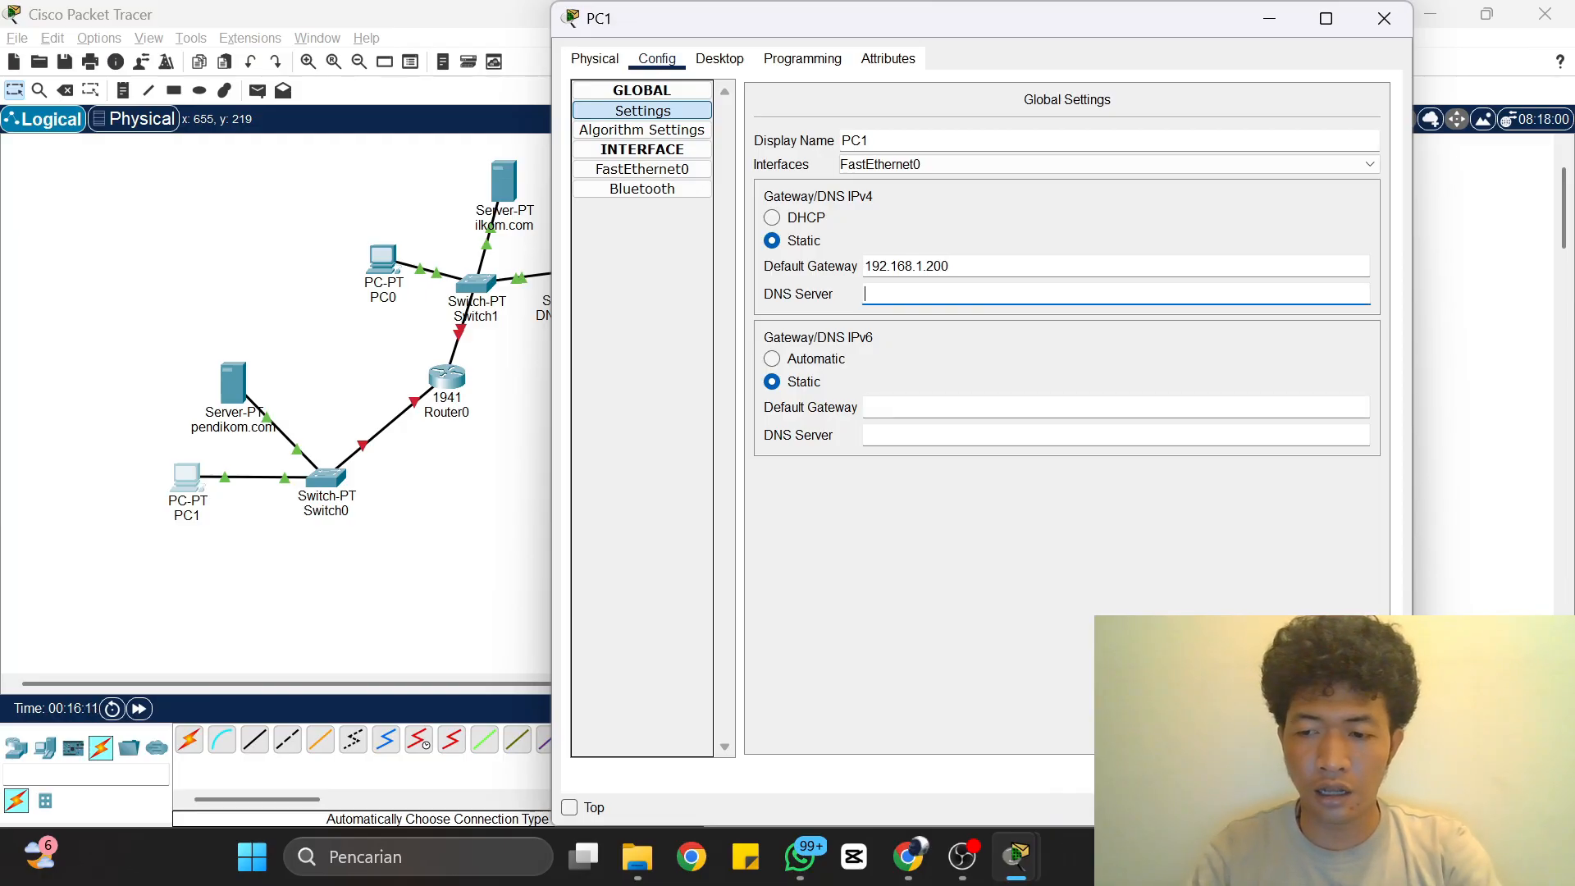
type("10")
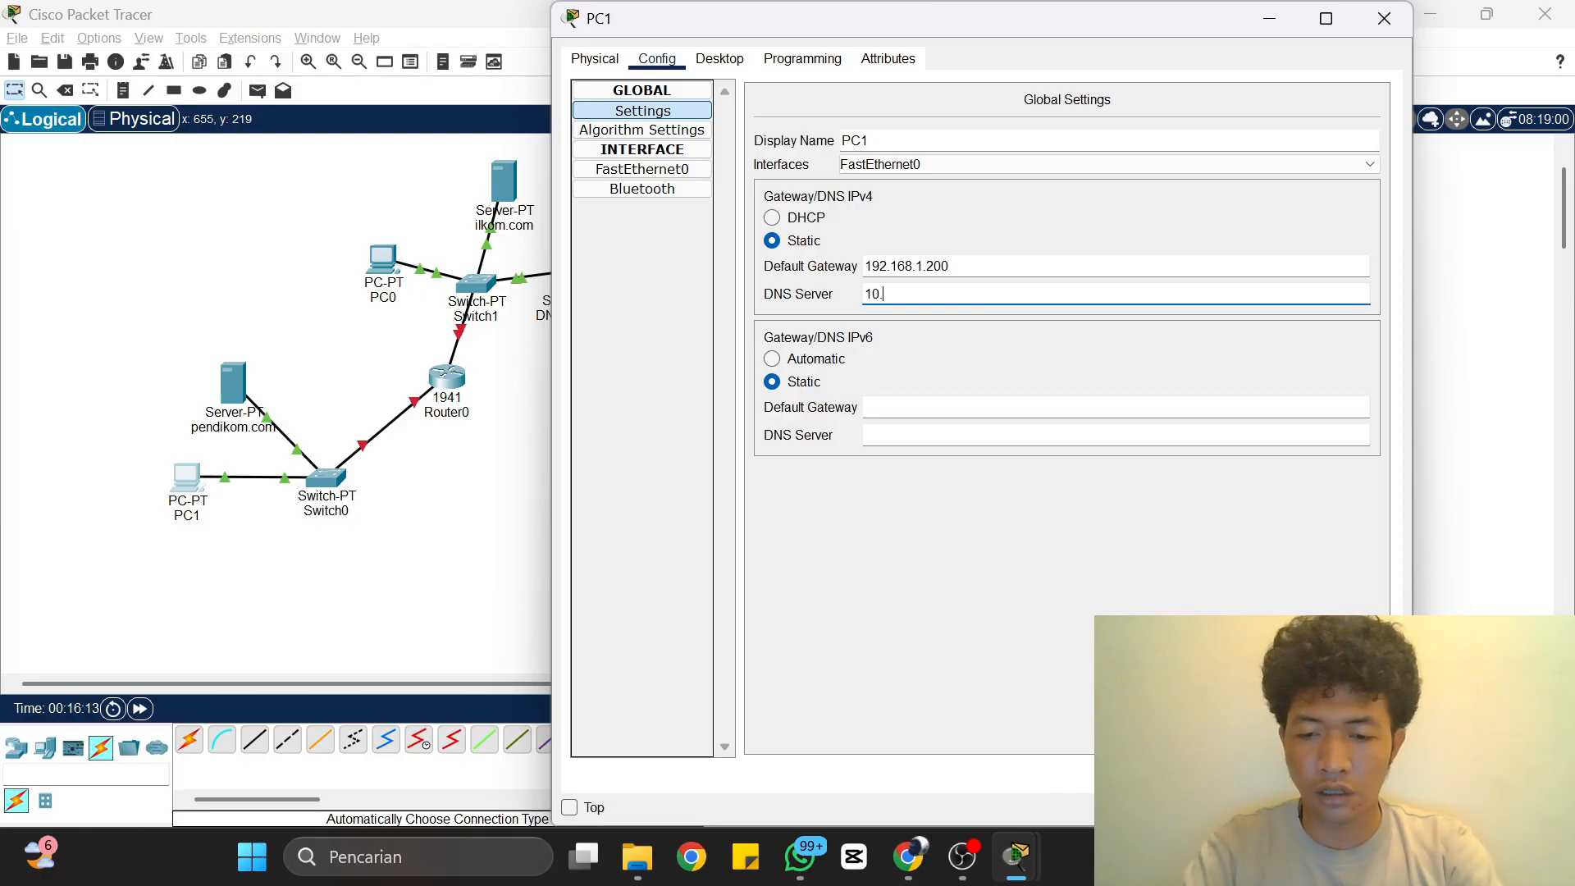
type(".0.0.4")
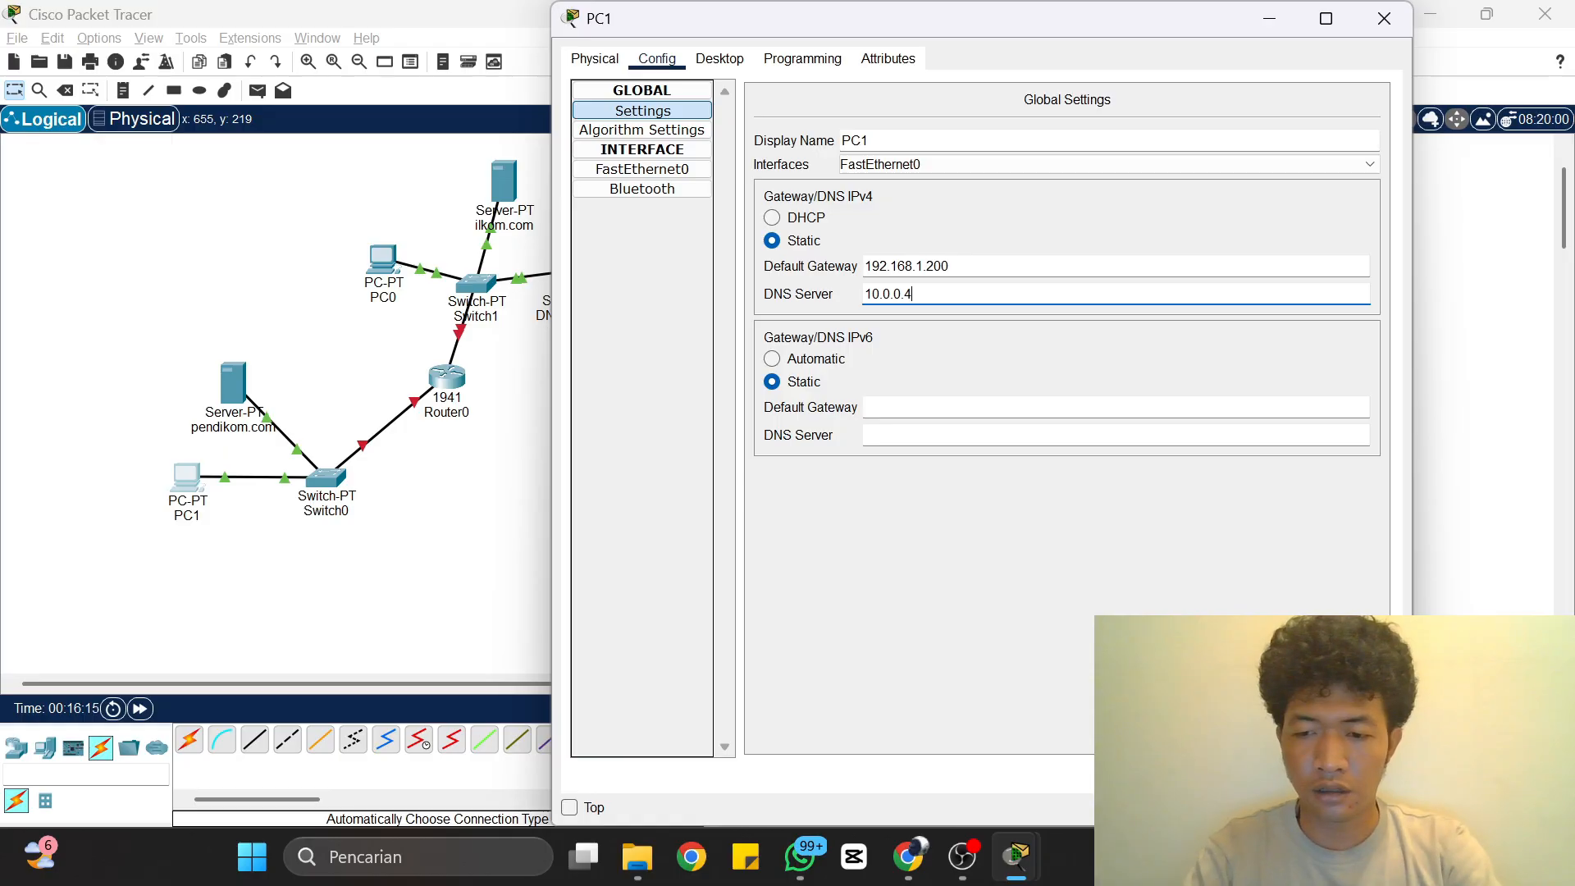
left_click(1384, 18)
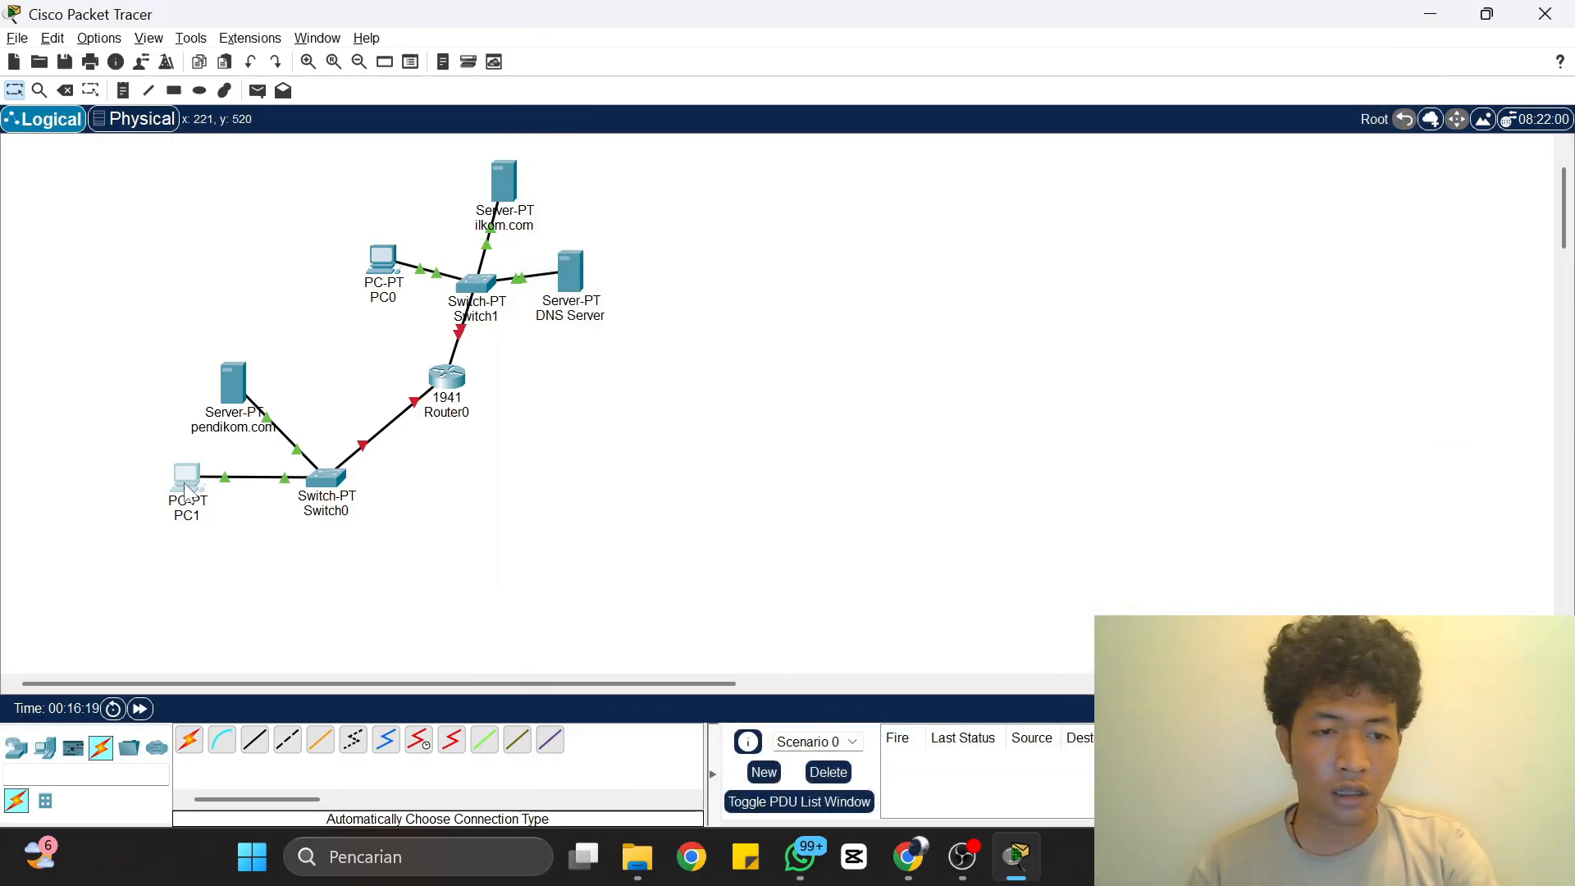
Step: Set the pendikom.com server's FastEthernet0 IPv4 address to 192.168.1.2 with the default subnet mask 255.255.255.0
left_click(243, 404)
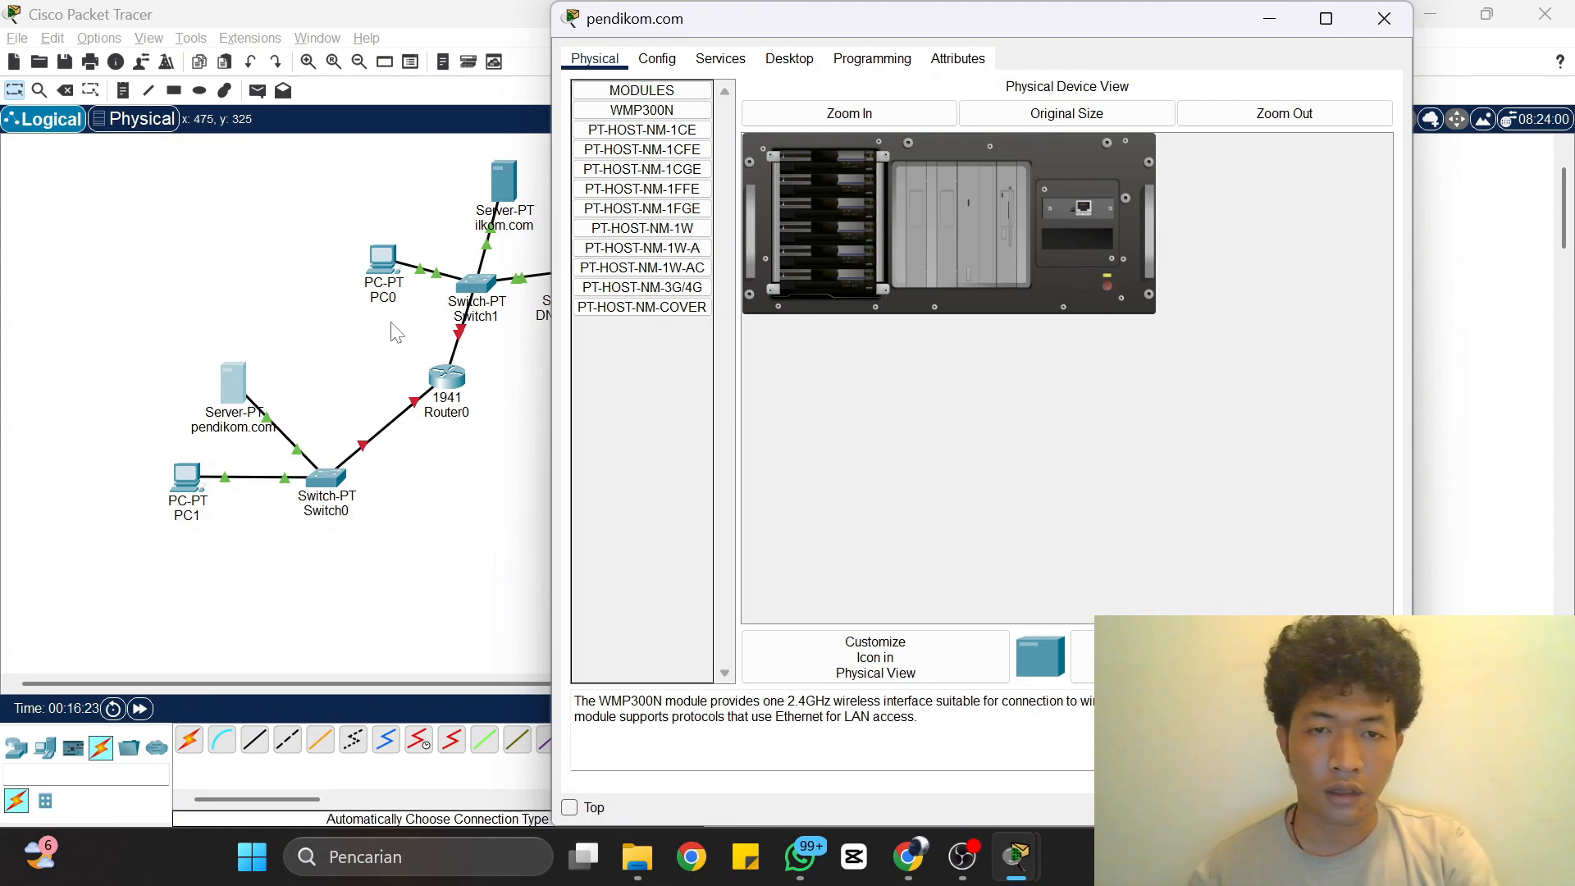
left_click(669, 61)
left_click(687, 171)
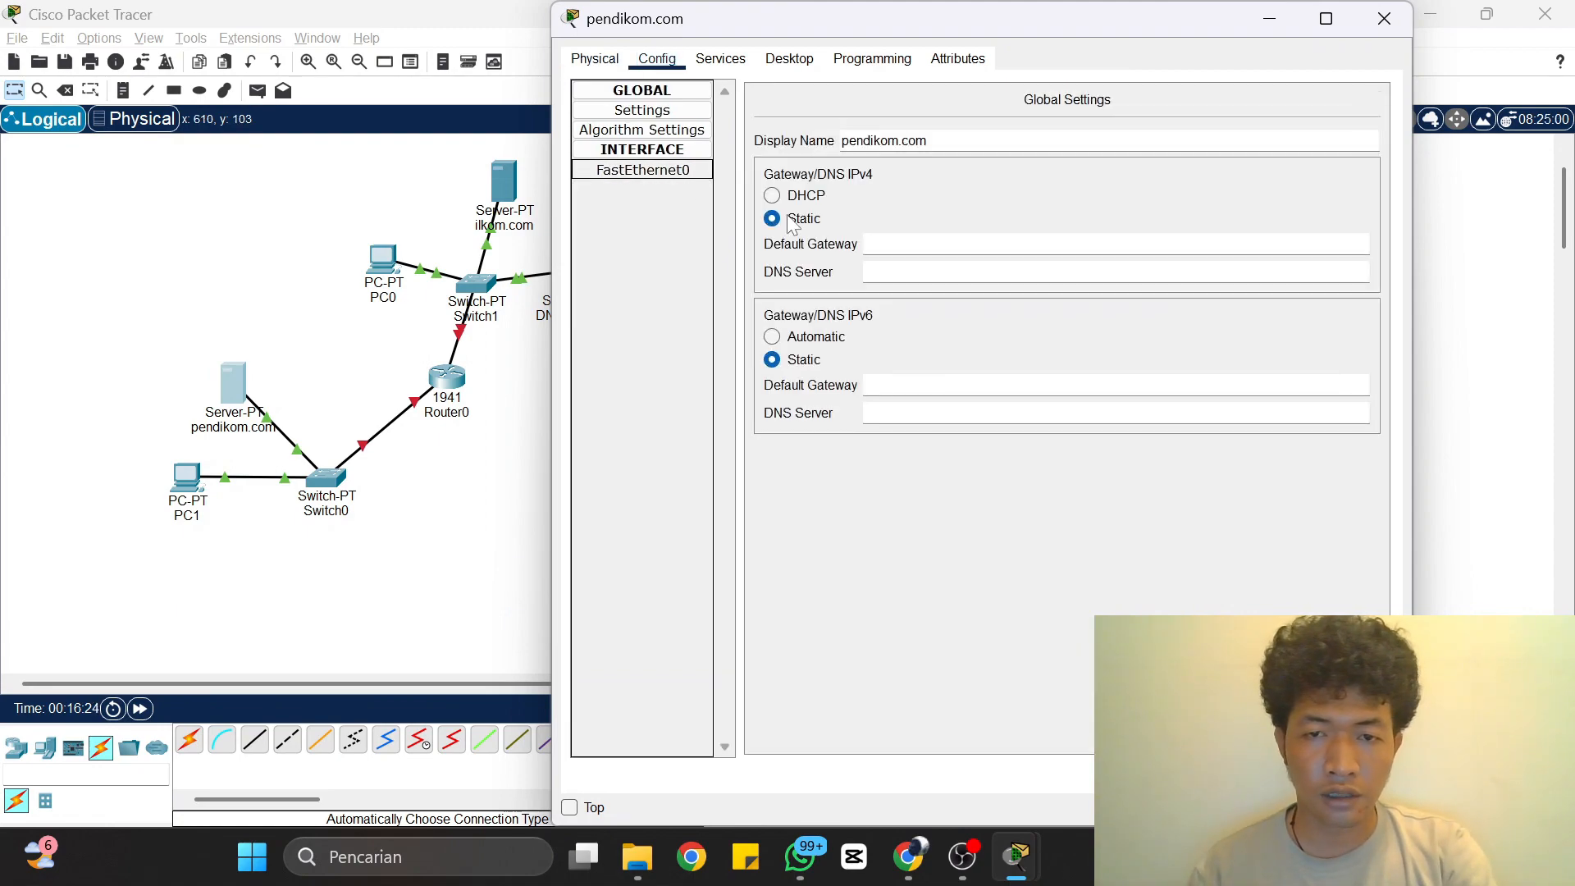
left_click(1099, 256)
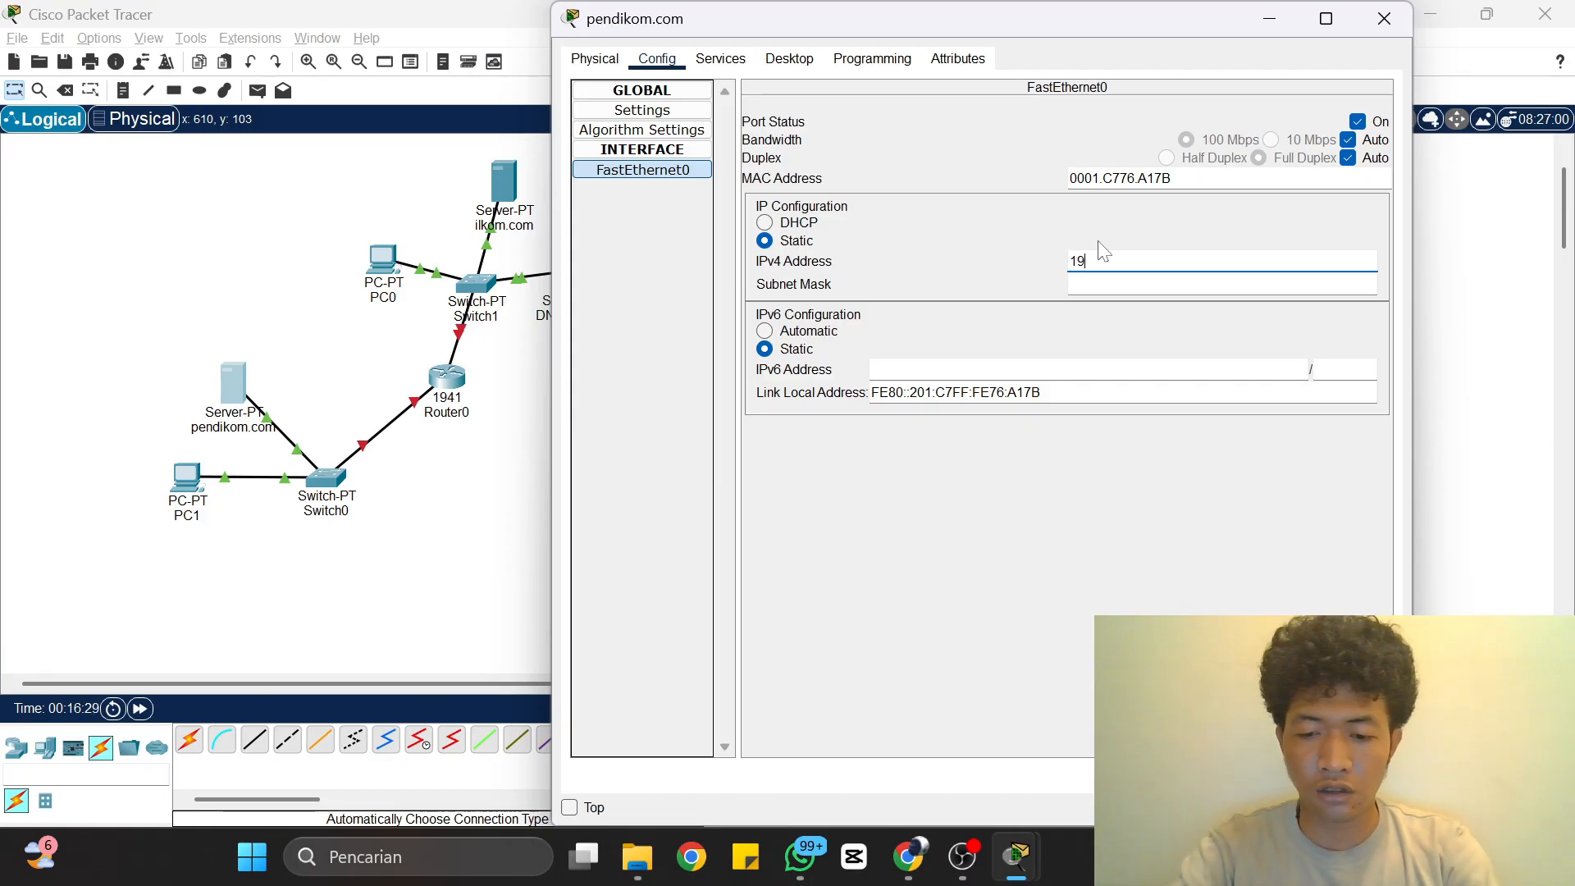
type("192.1")
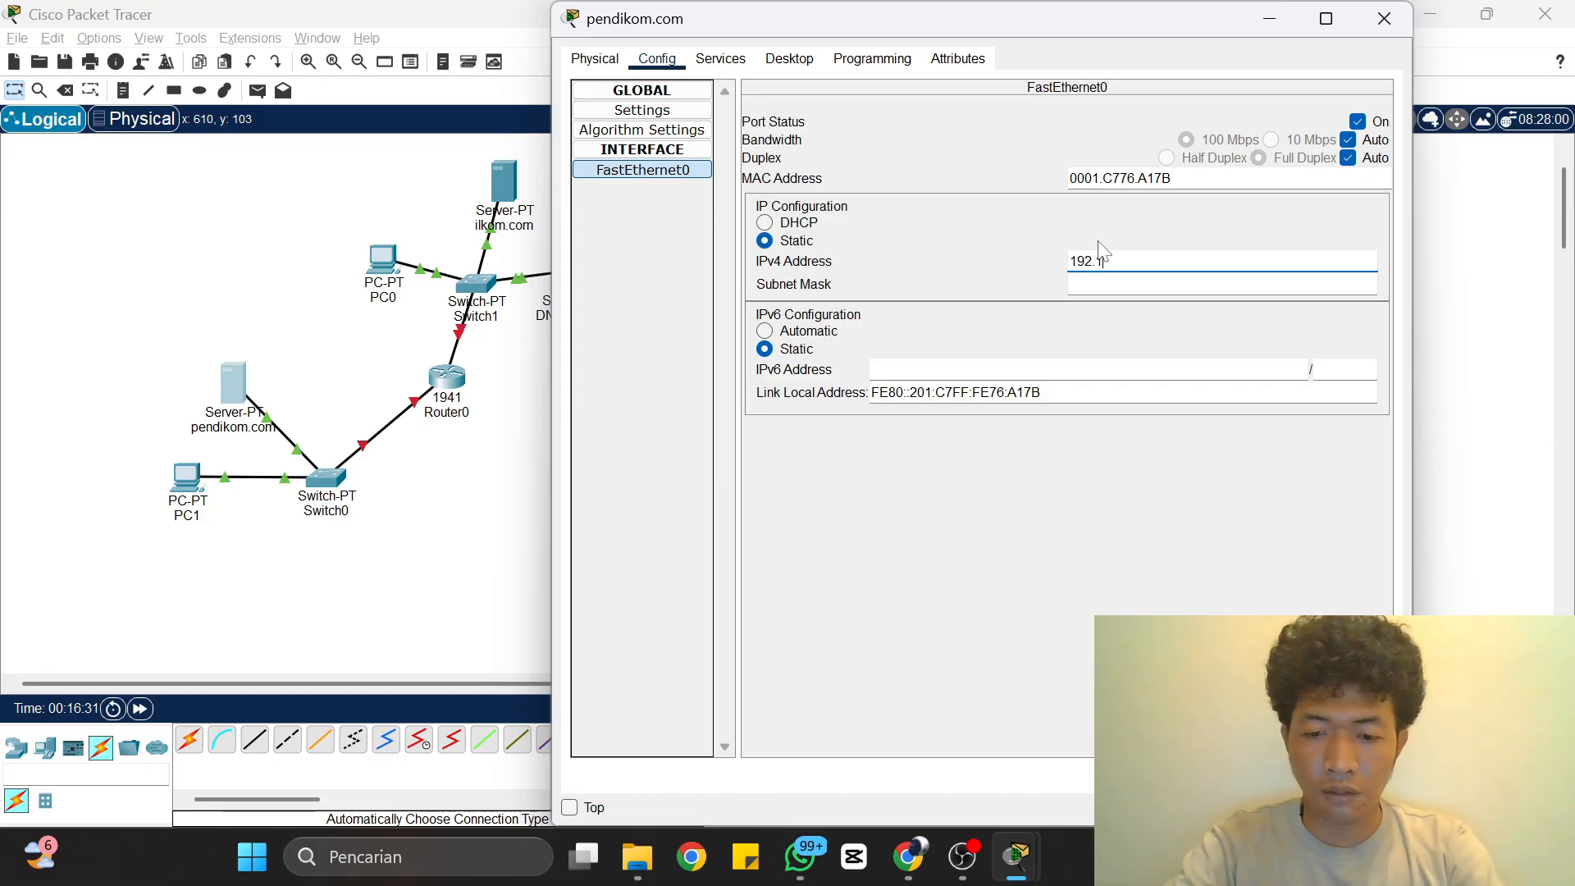
type("68.")
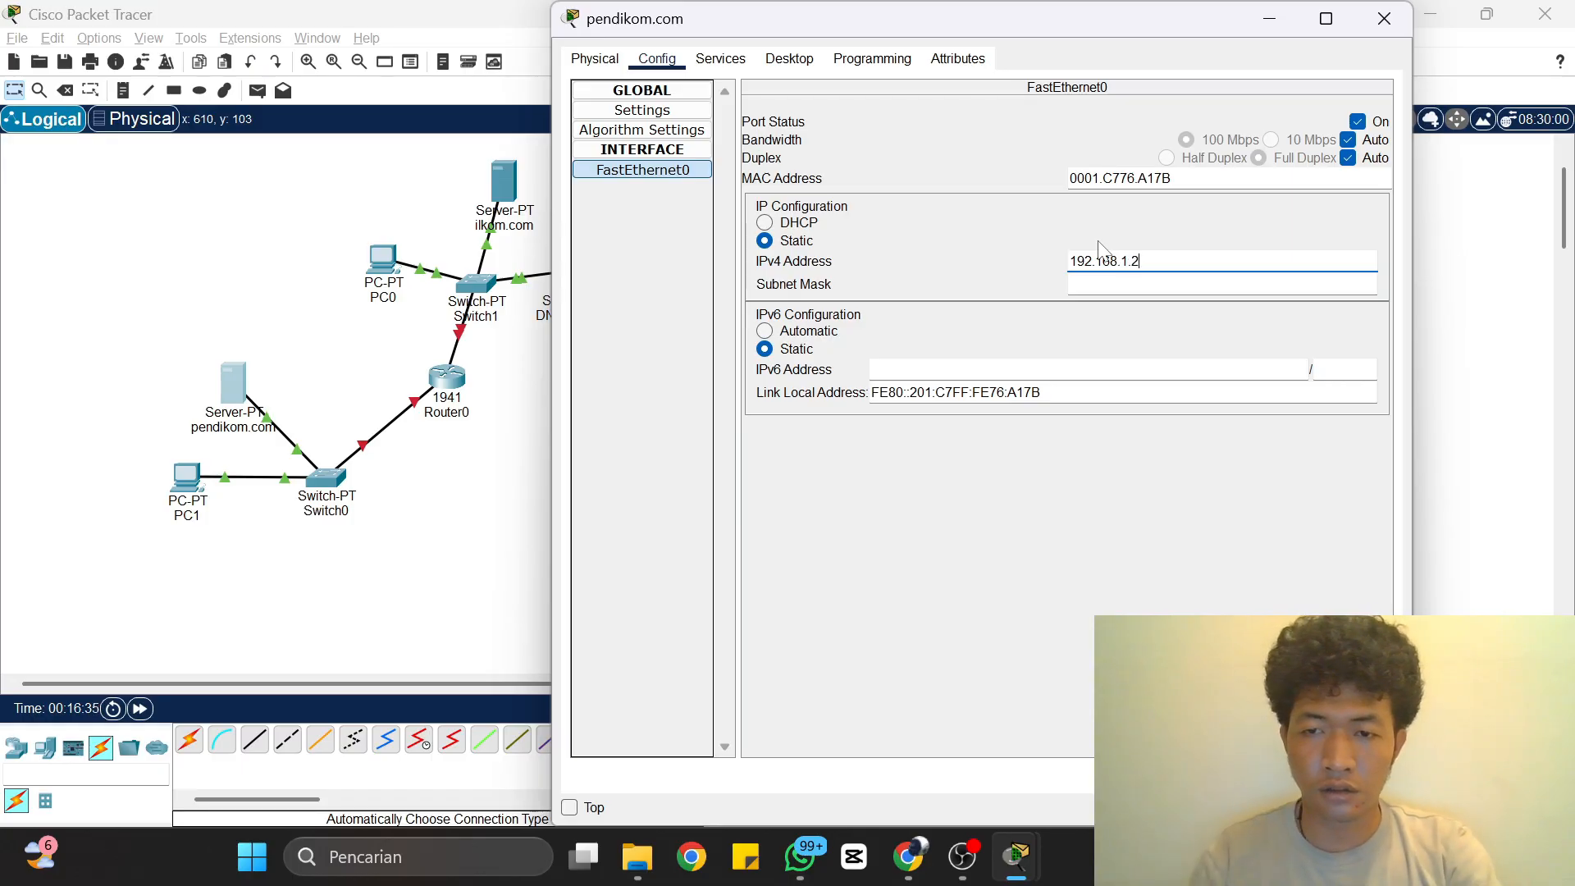
type("1.2")
key("Tab")
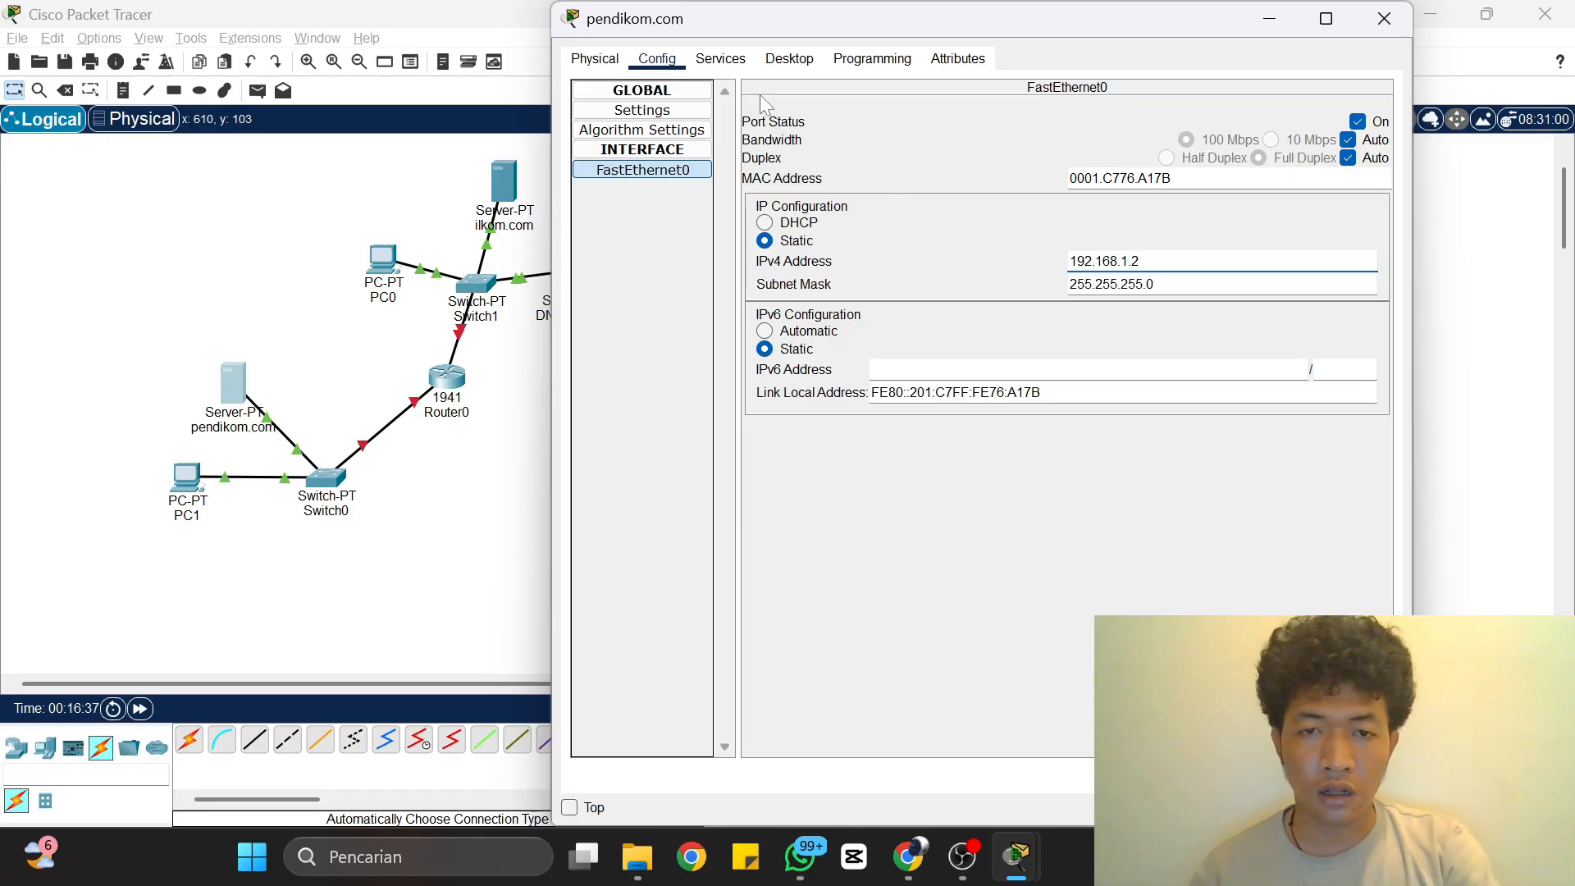
Step: Set pendikom.com's default IPv4 gateway to 192.168.1.200 and its DNS server to 10.0.0.4
left_click(630, 117)
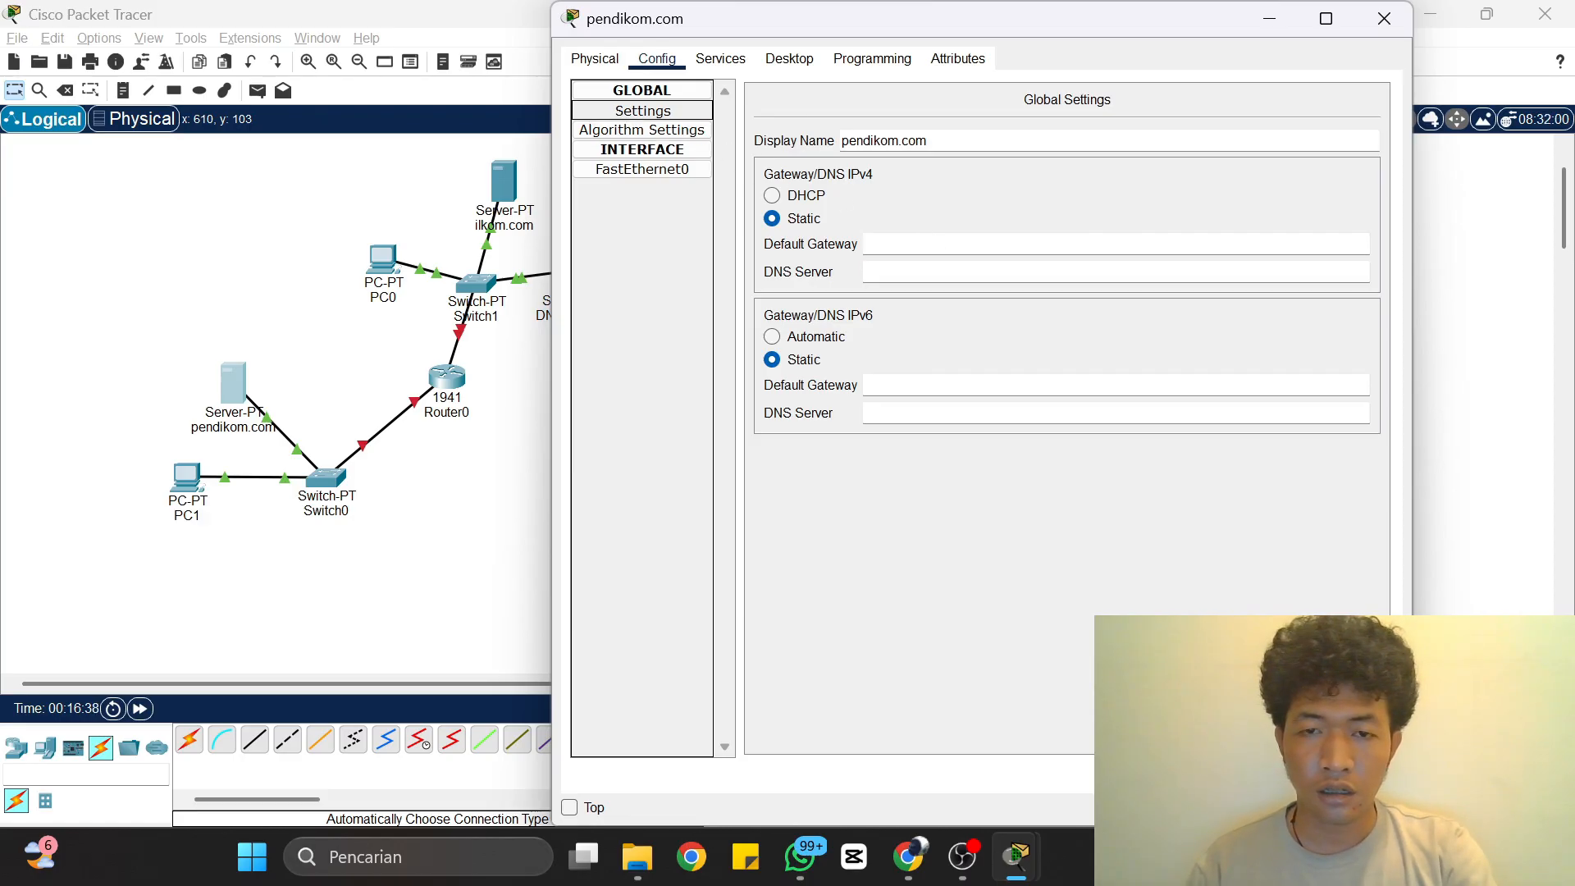
left_click(879, 245)
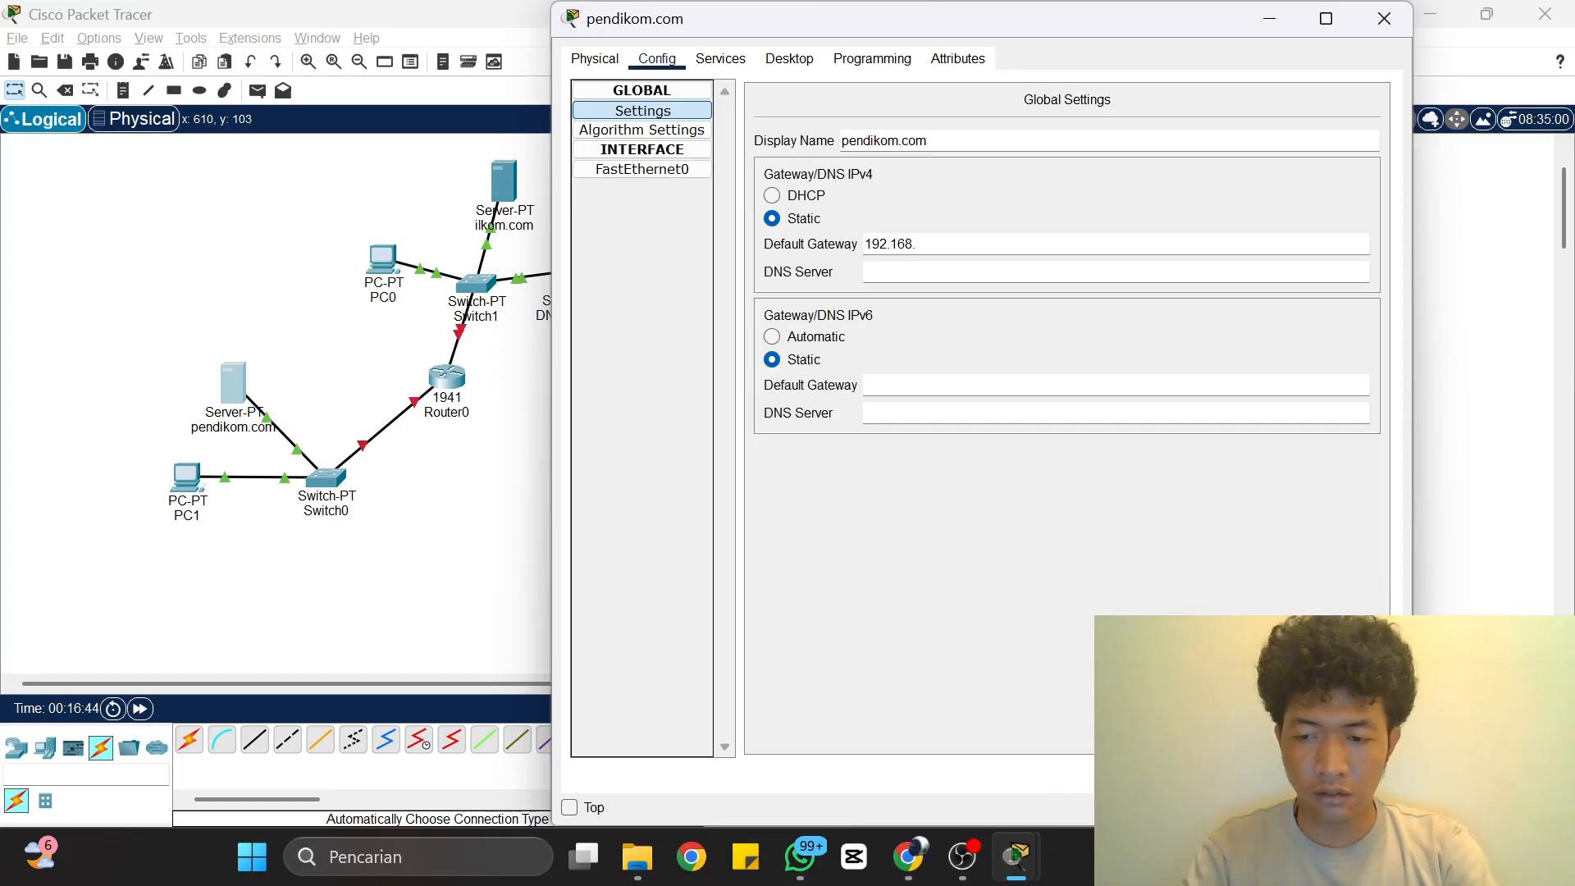
type("192.168.1.200")
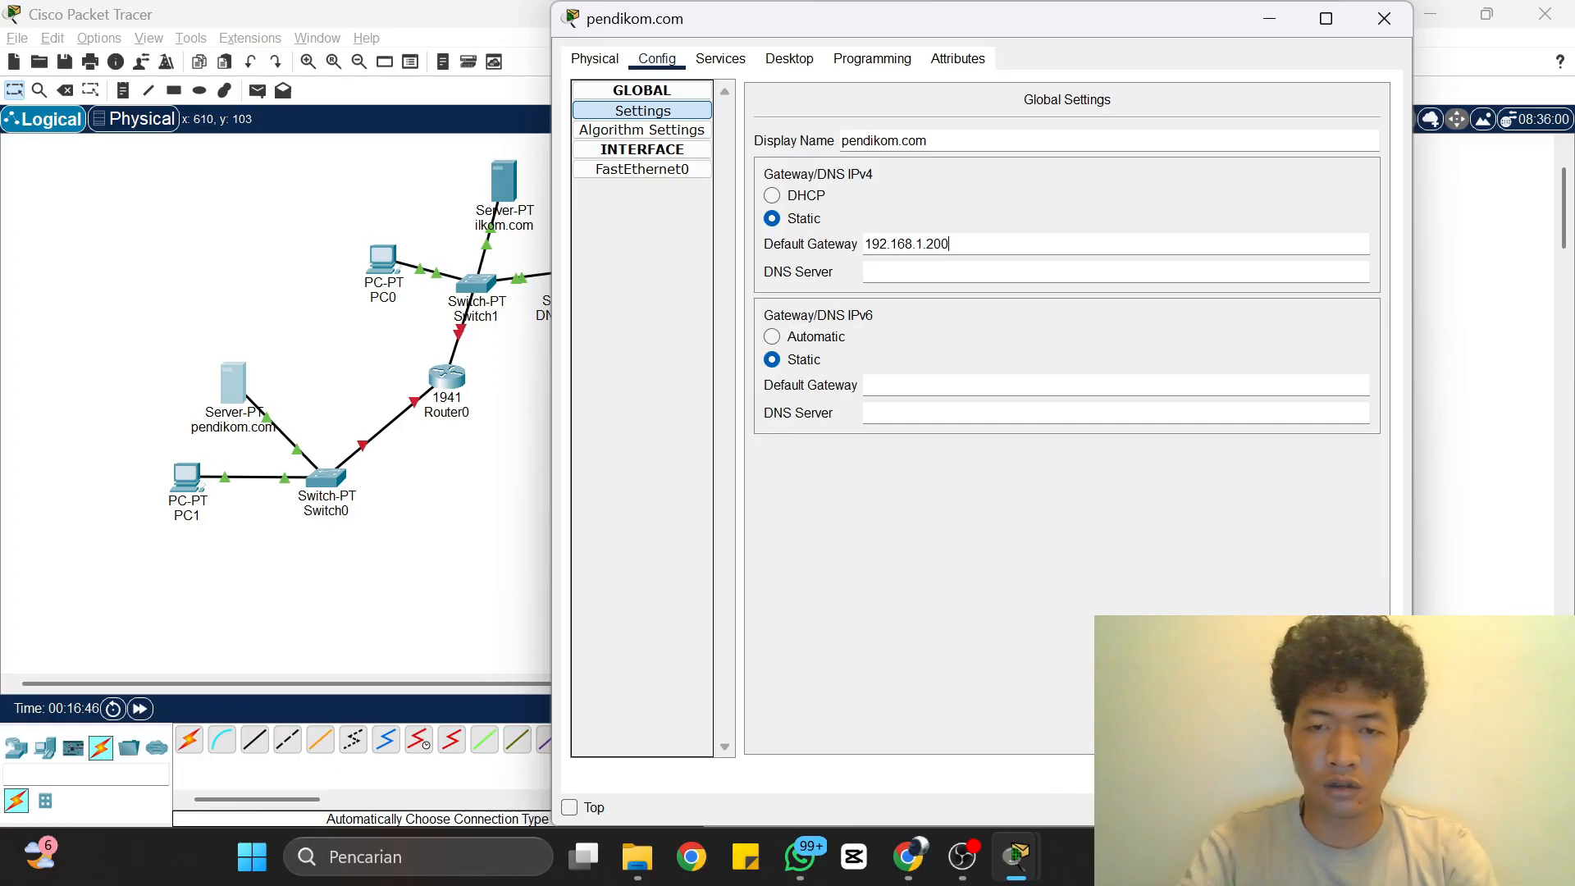
key("Tab")
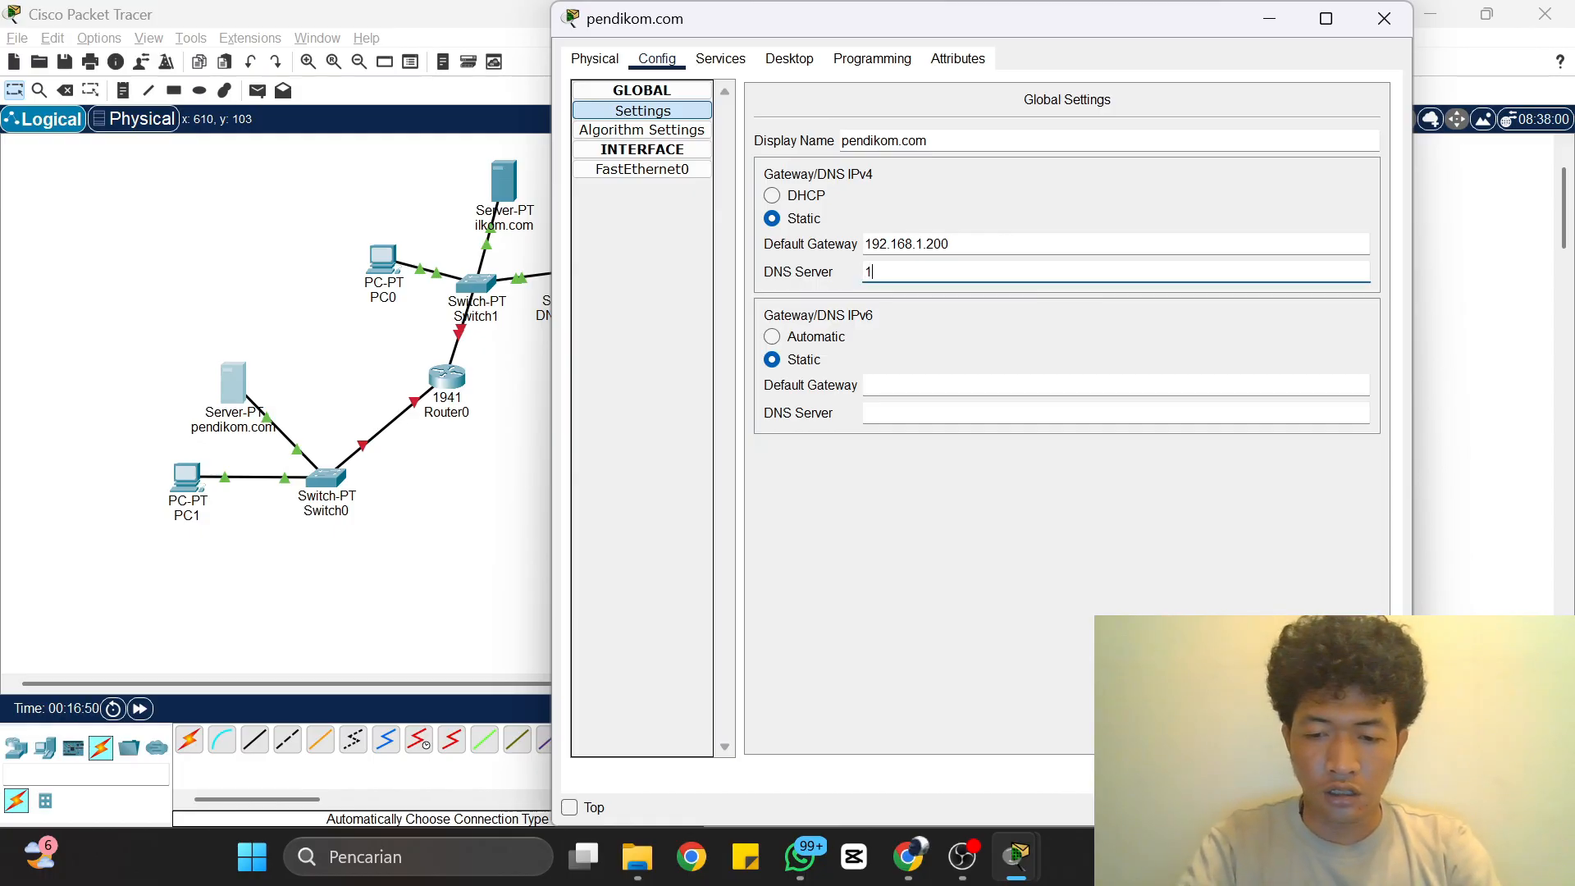
type("10.0.0.4")
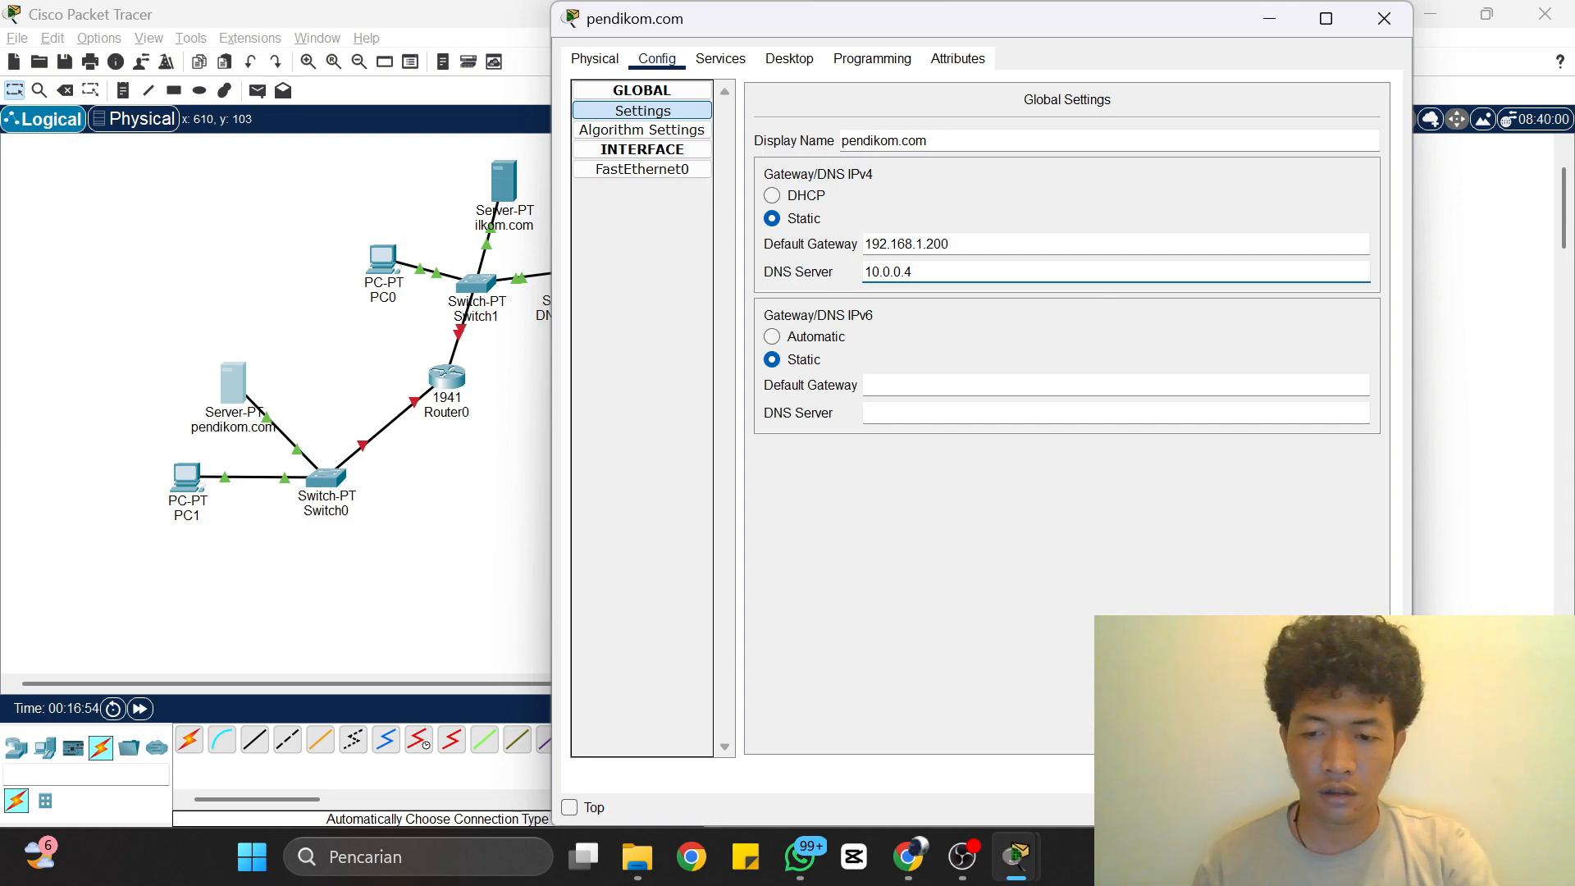
Step: Replace the welcome text in the pendikom.com server's HTTP page index.html with "PENDIKOM COM"
left_click(720, 58)
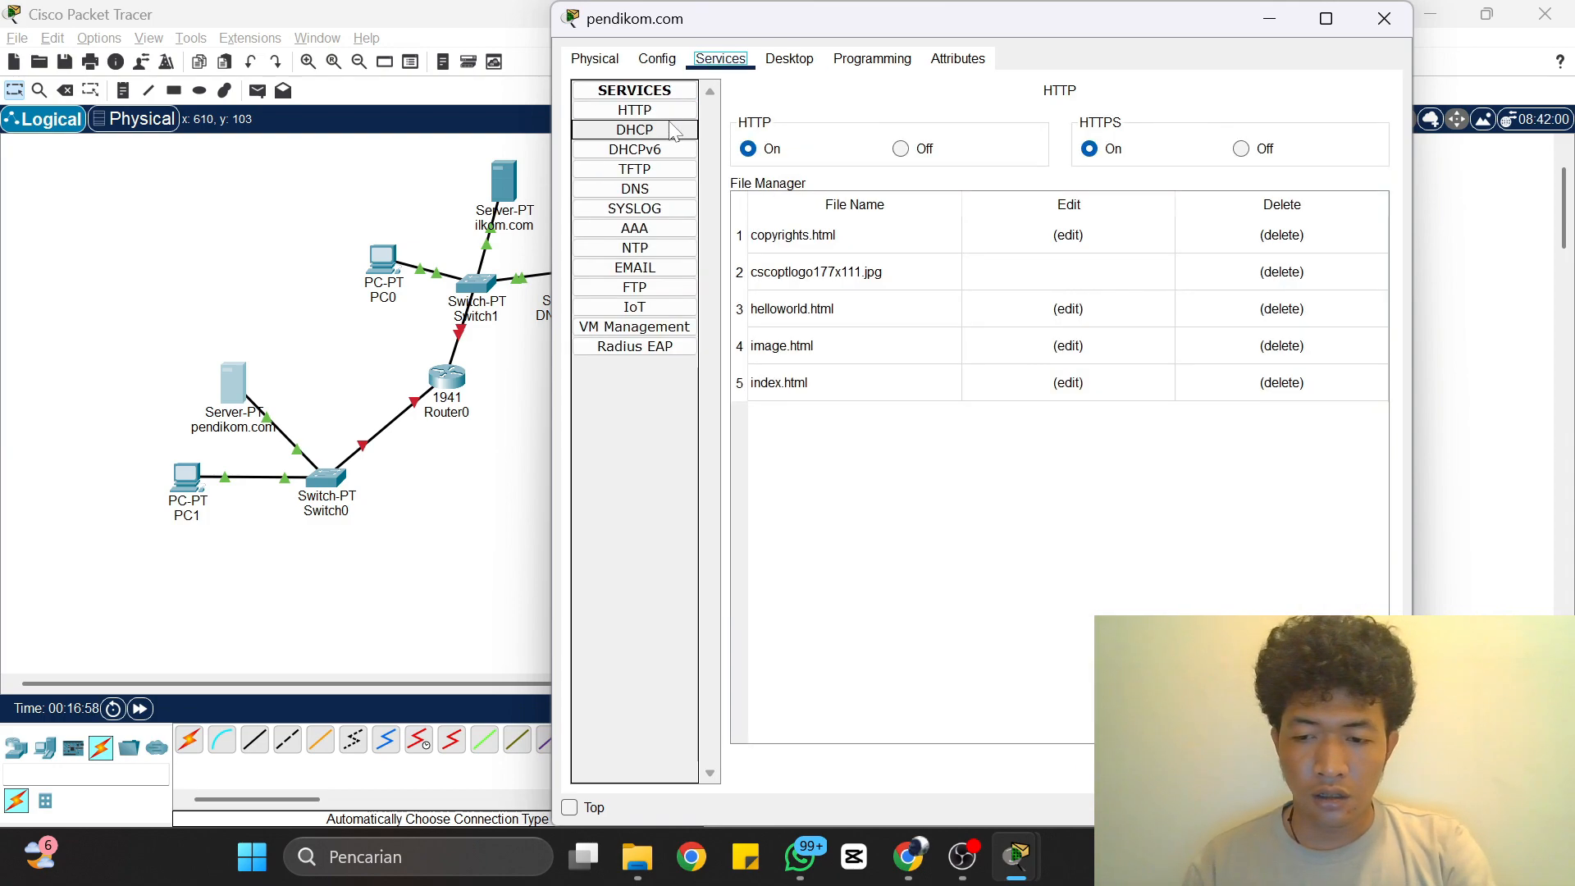
left_click(1068, 382)
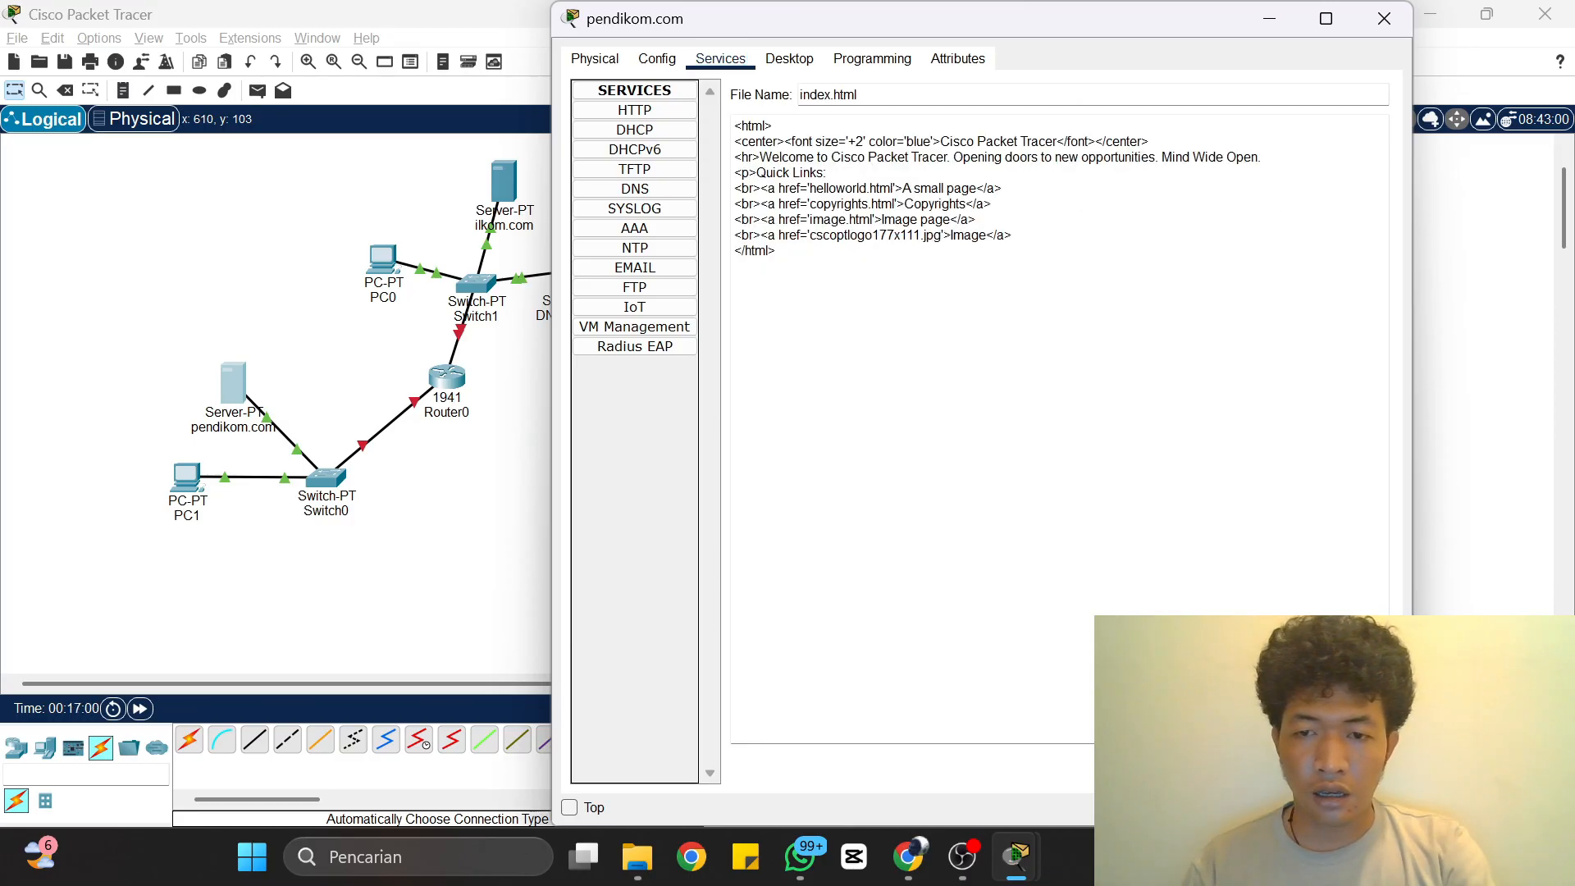
left_click_drag(1260, 157, 771, 157)
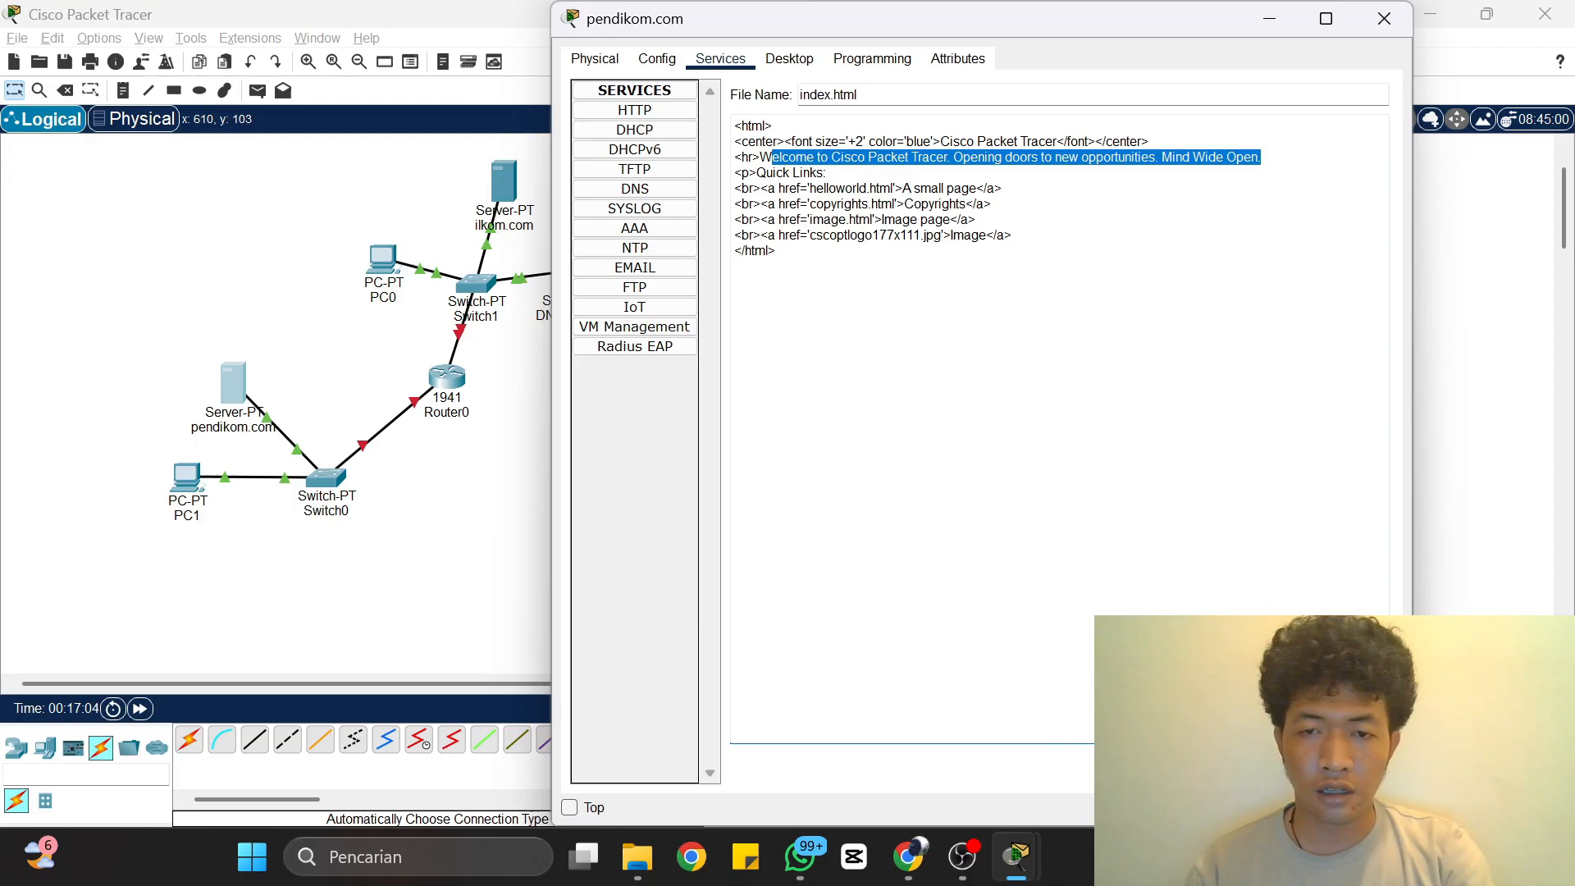
key("BackSpace")
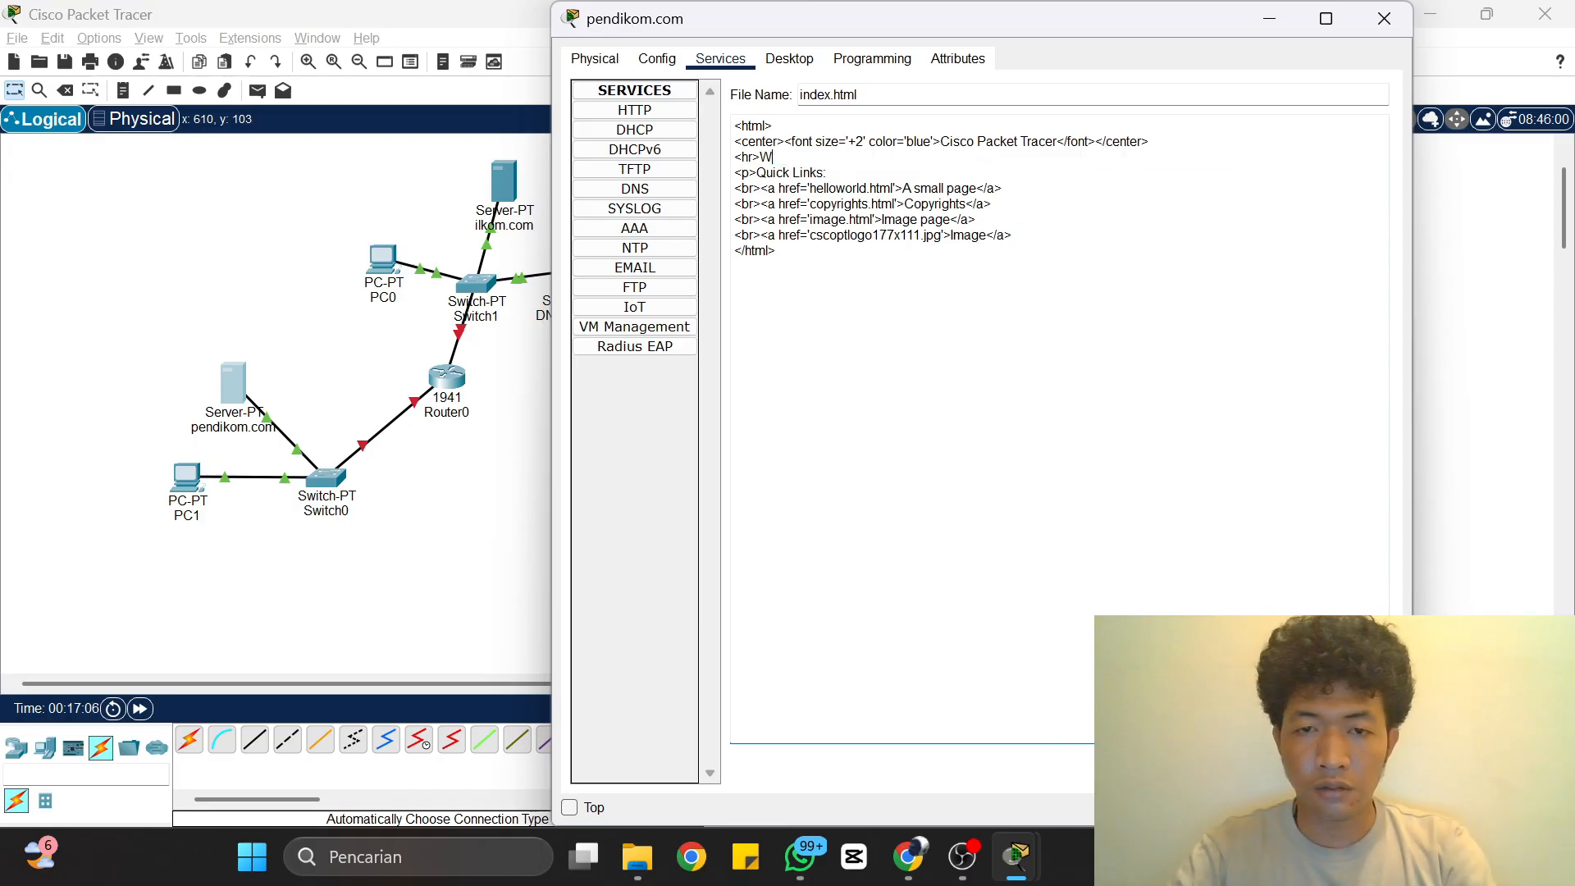
type("P")
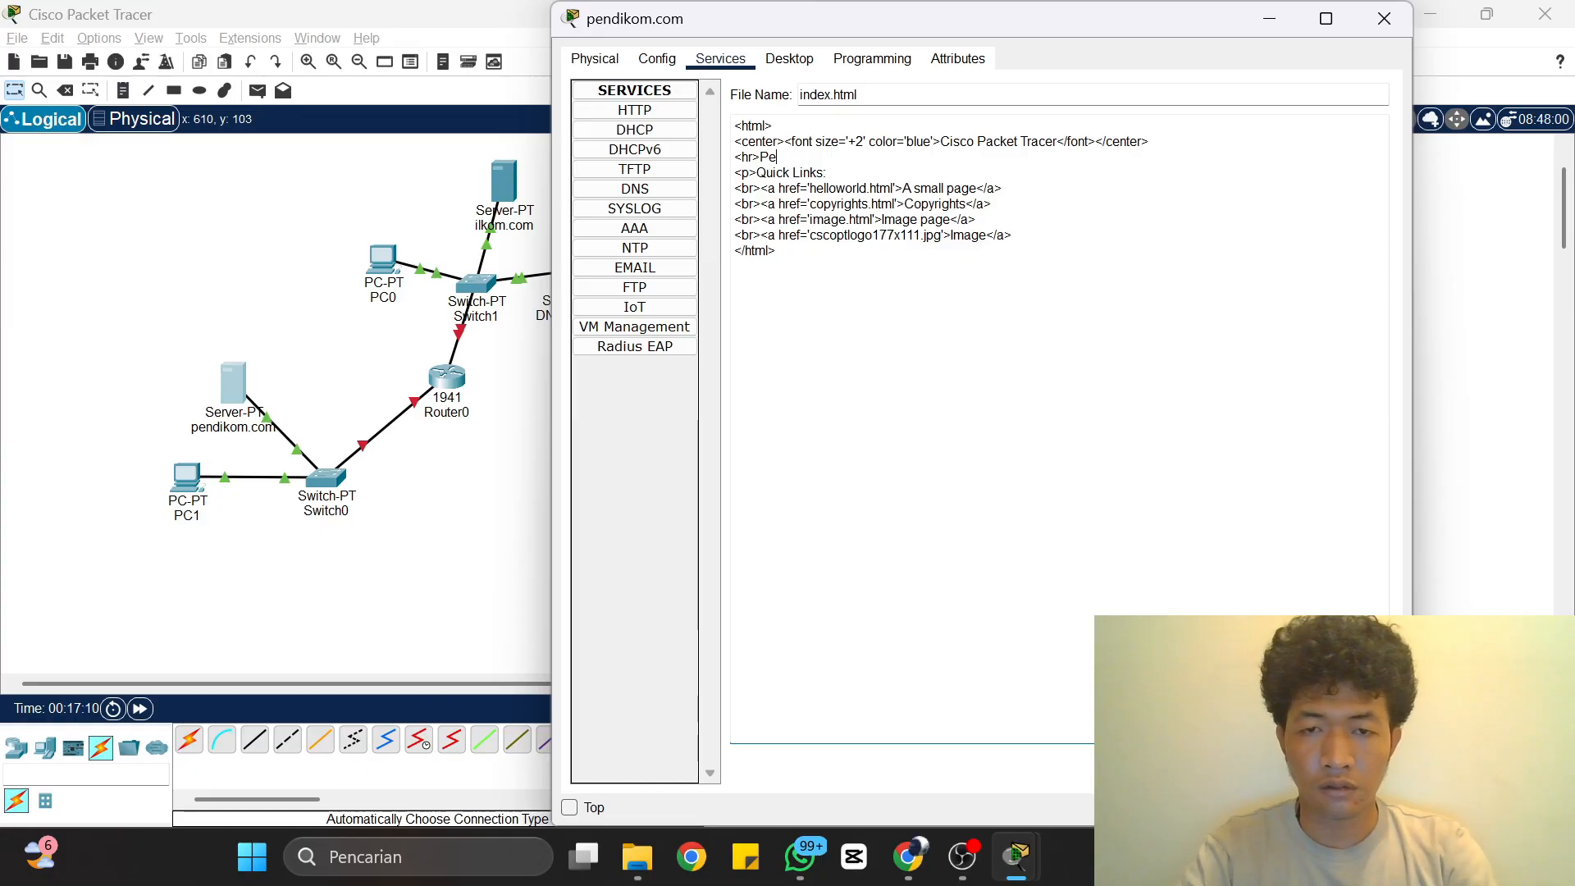
type("ENDIKOM")
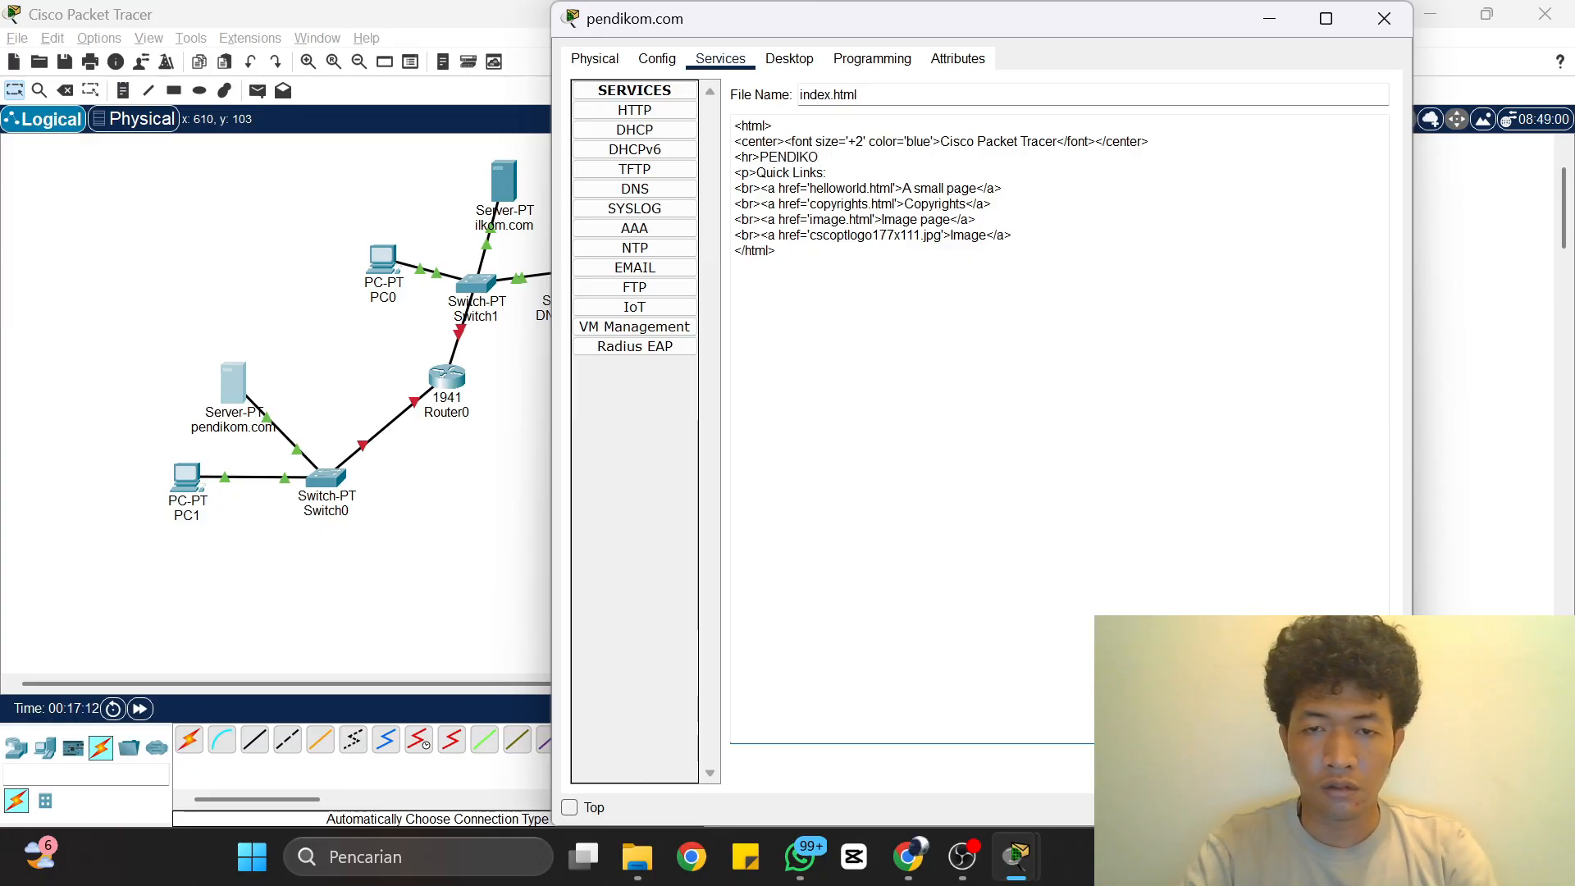
type(" COM")
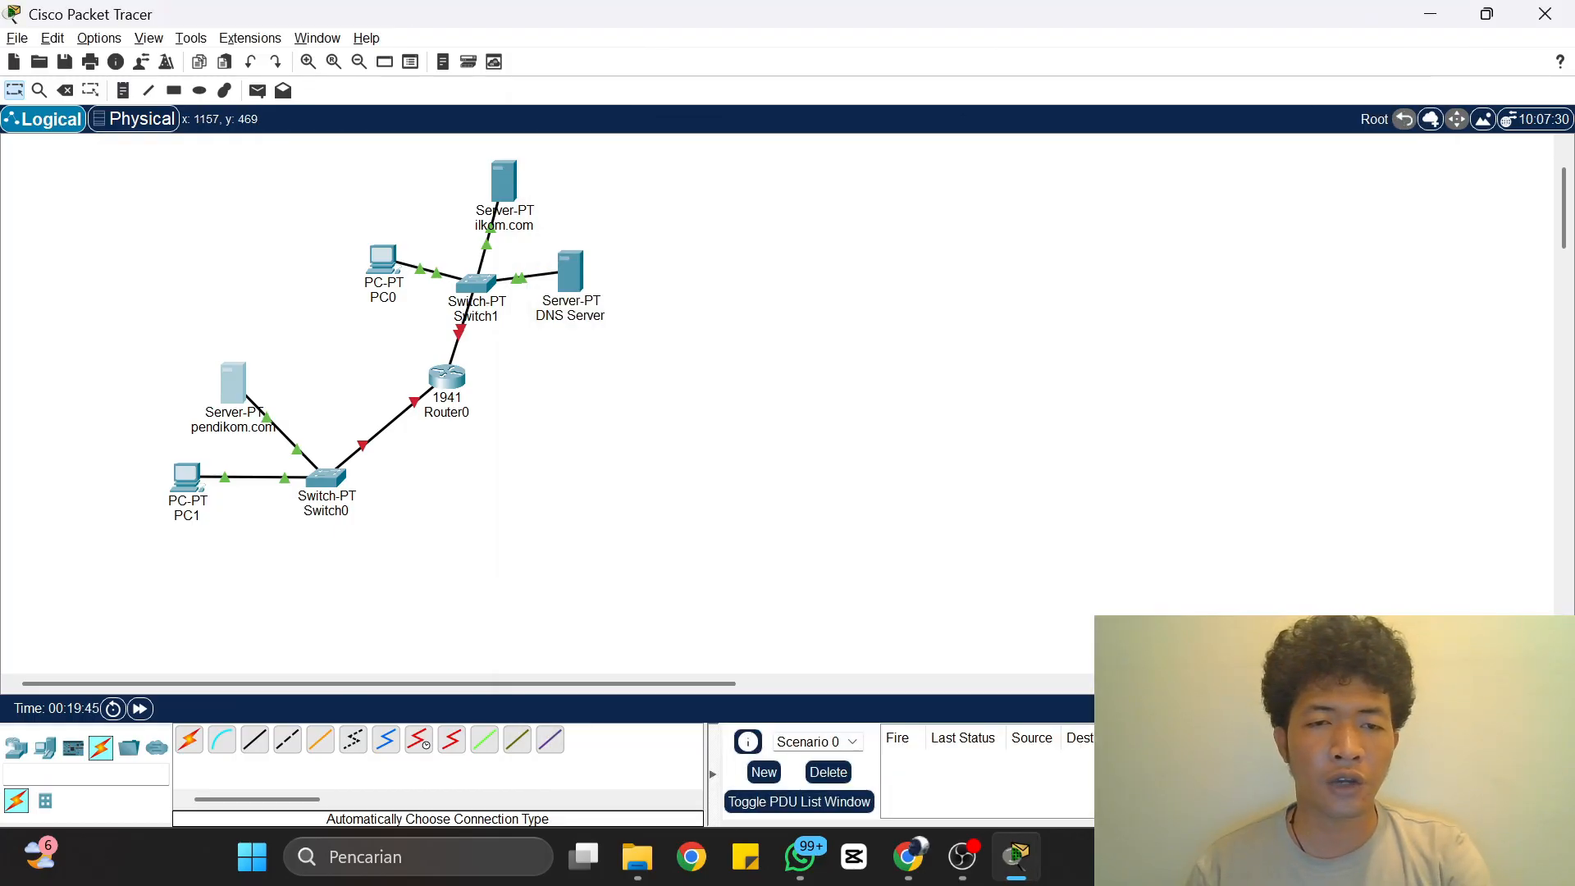
Step: Turn on the DNS service of the DNS Server
left_click(572, 305)
left_click(720, 58)
left_click(635, 189)
left_click(960, 125)
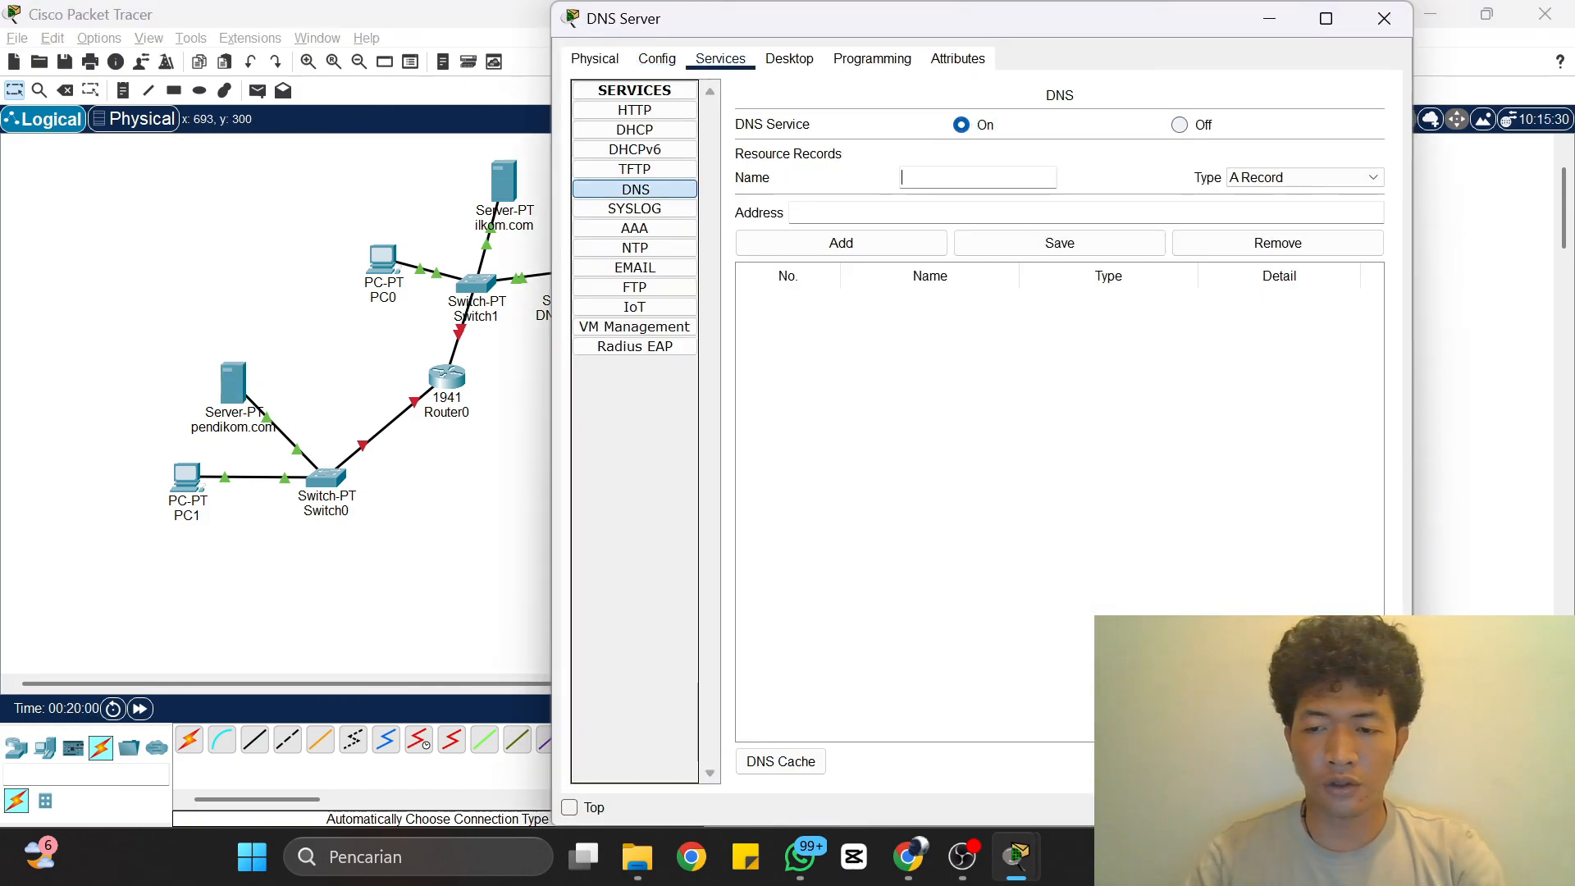
Step: Add an A record to the DNS Server that maps ilkom.com to 10.0.0.3
type("ilkom.com")
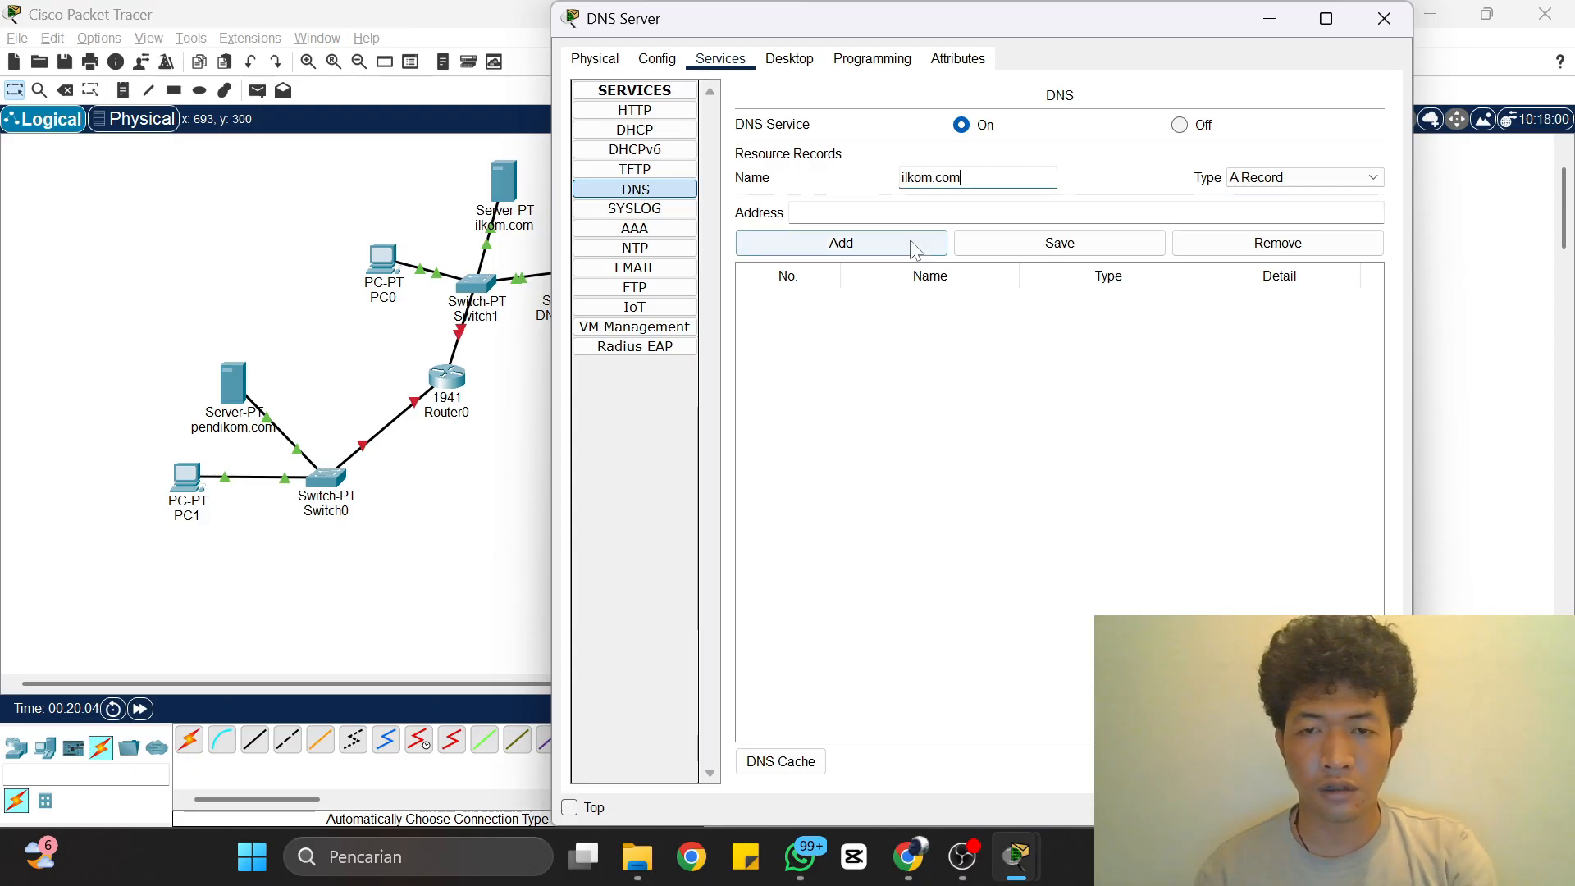
left_click(912, 214)
type("10.")
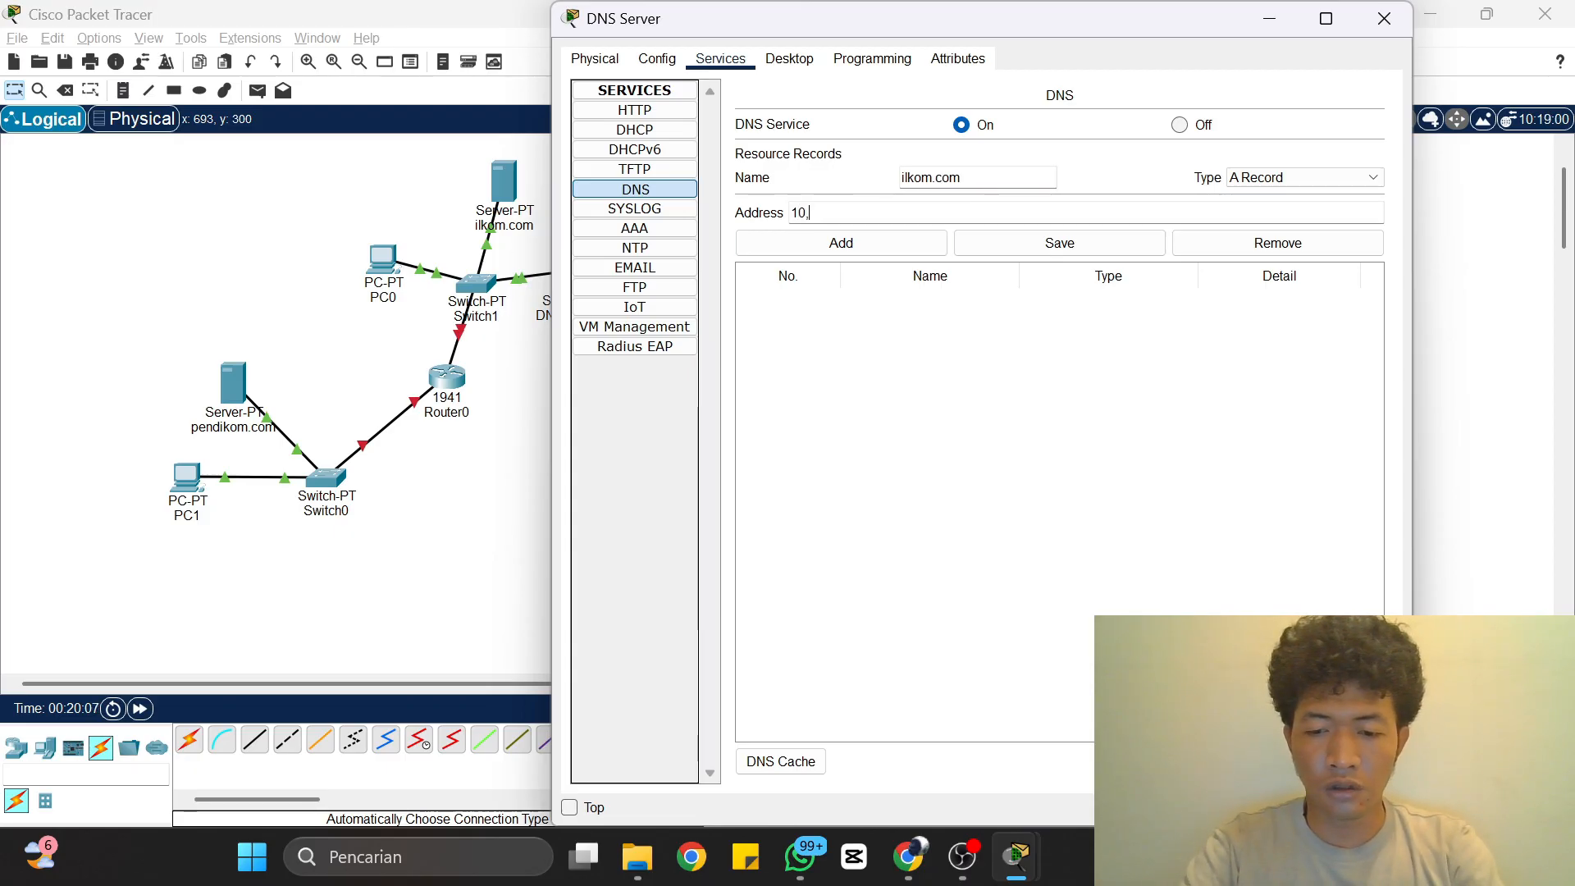
type("0.")
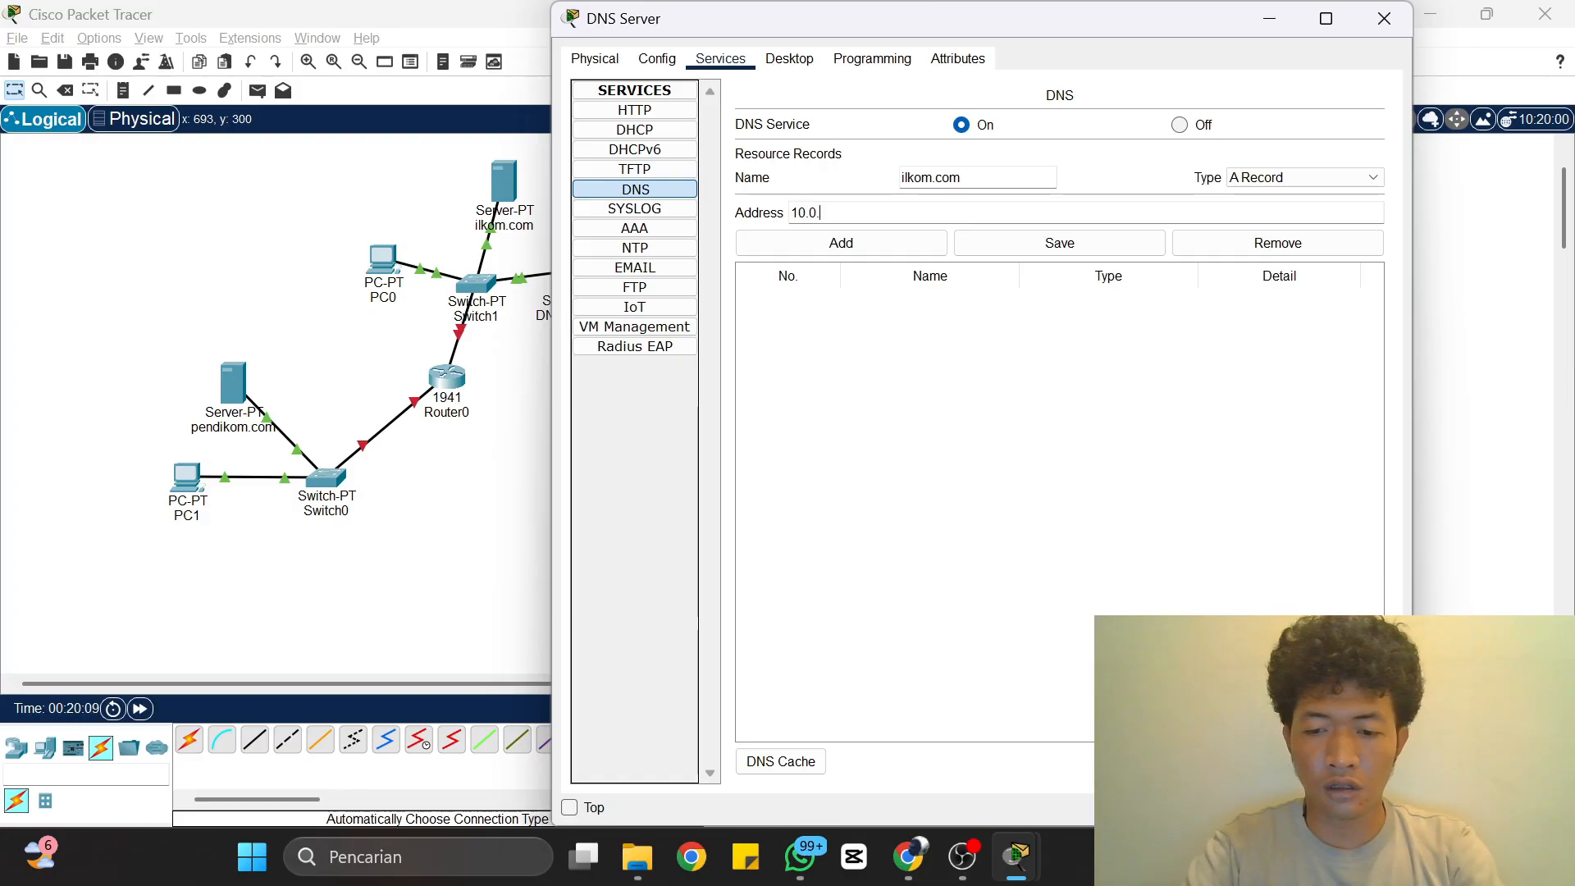
type("0.3")
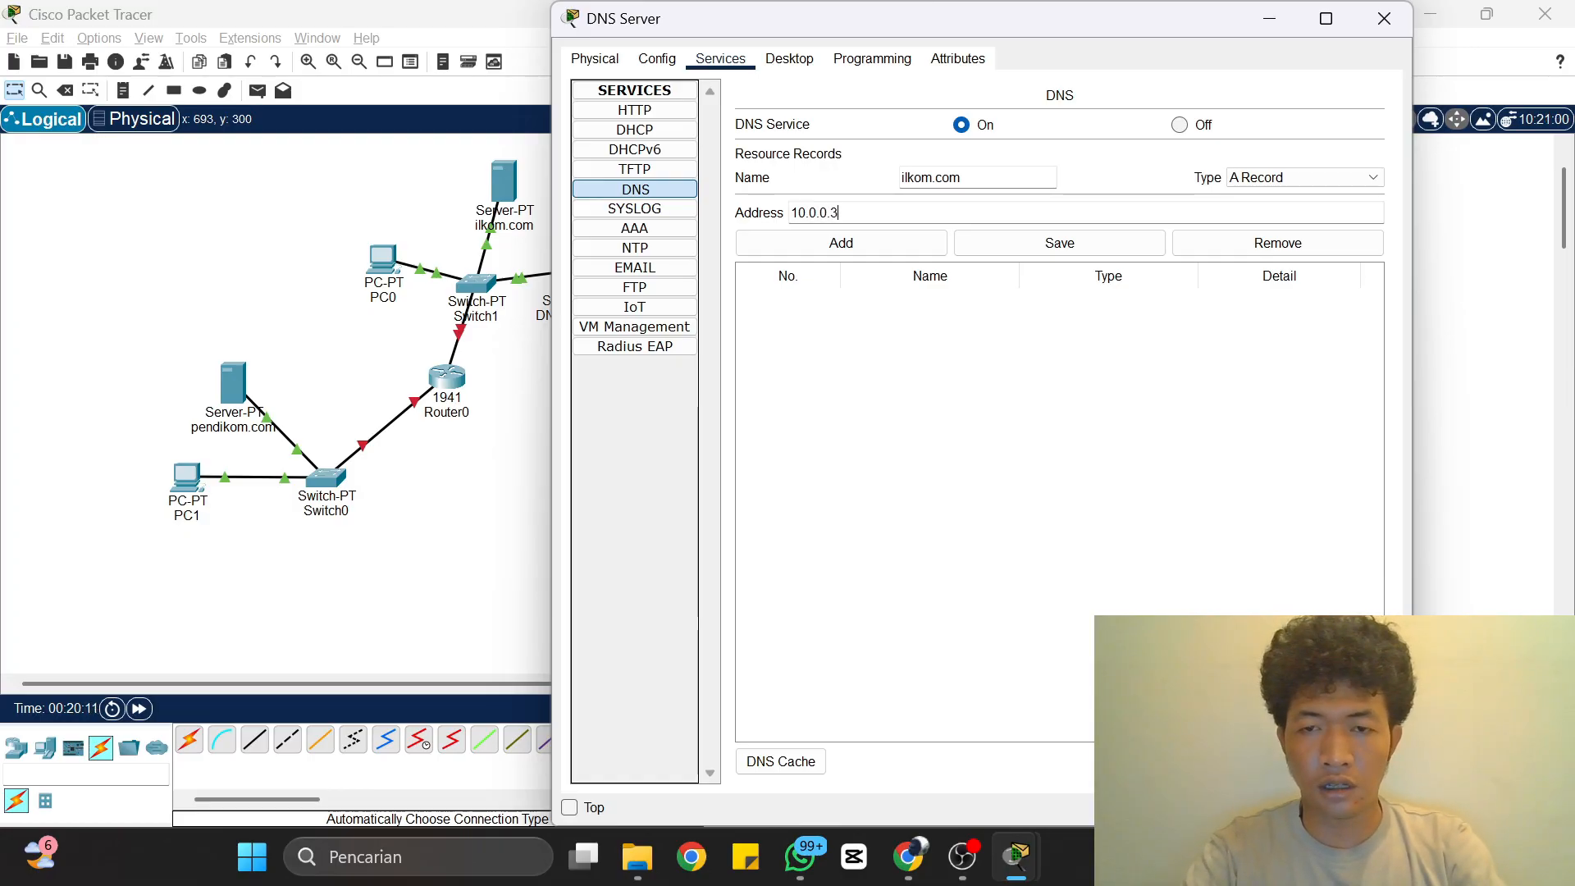
left_click(899, 232)
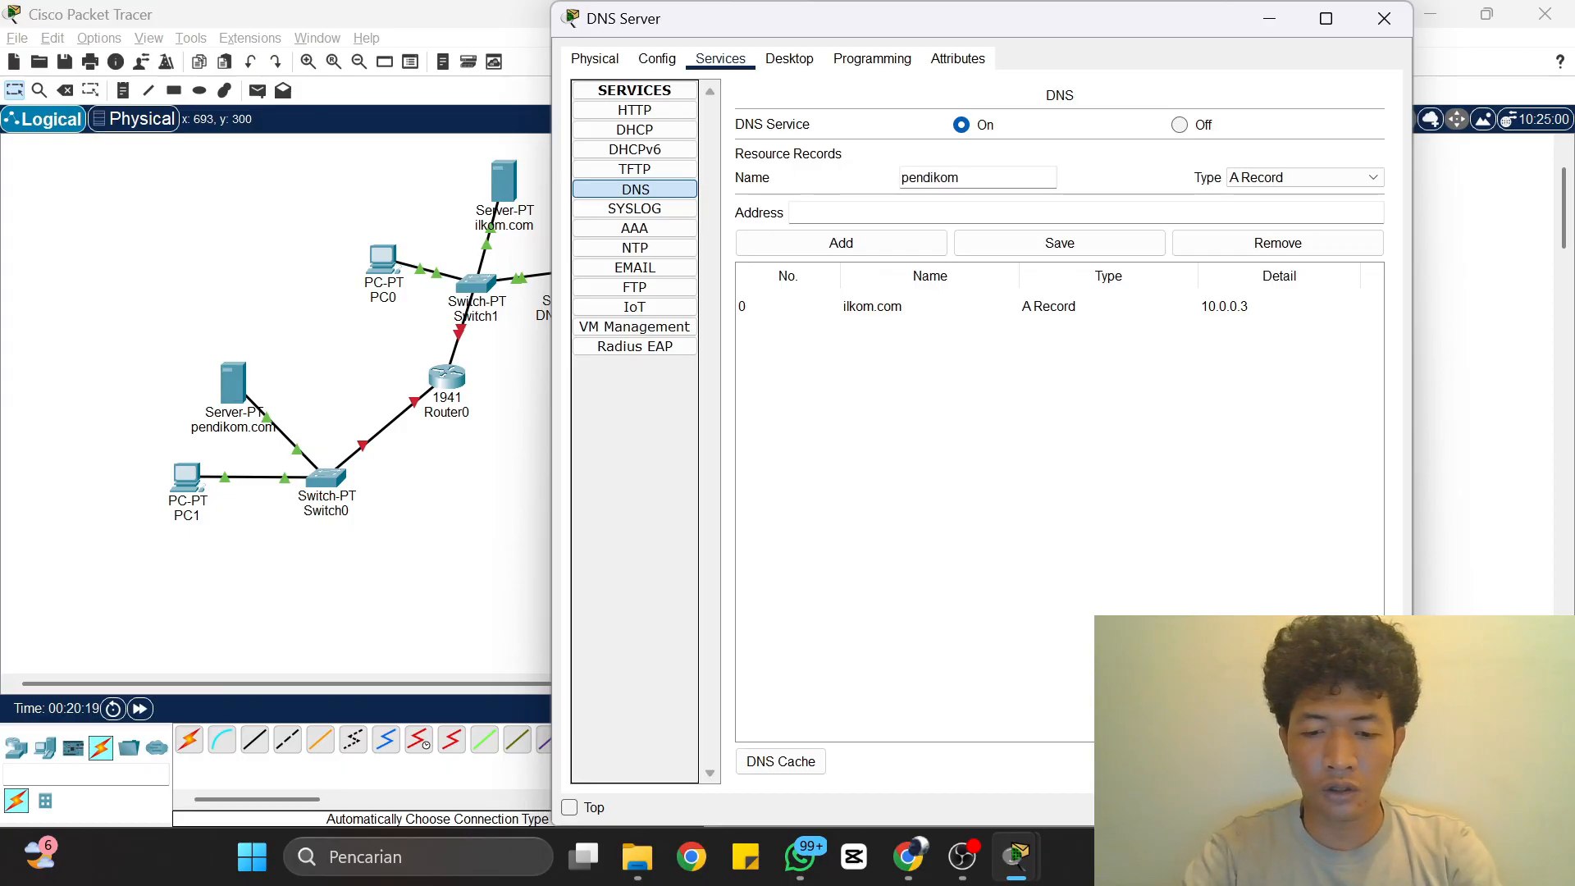
Step: Add a DNS A record that maps pendikom.com to 192.168.1.2, and close the DNS Server window
key("Tab")
key("Tab")
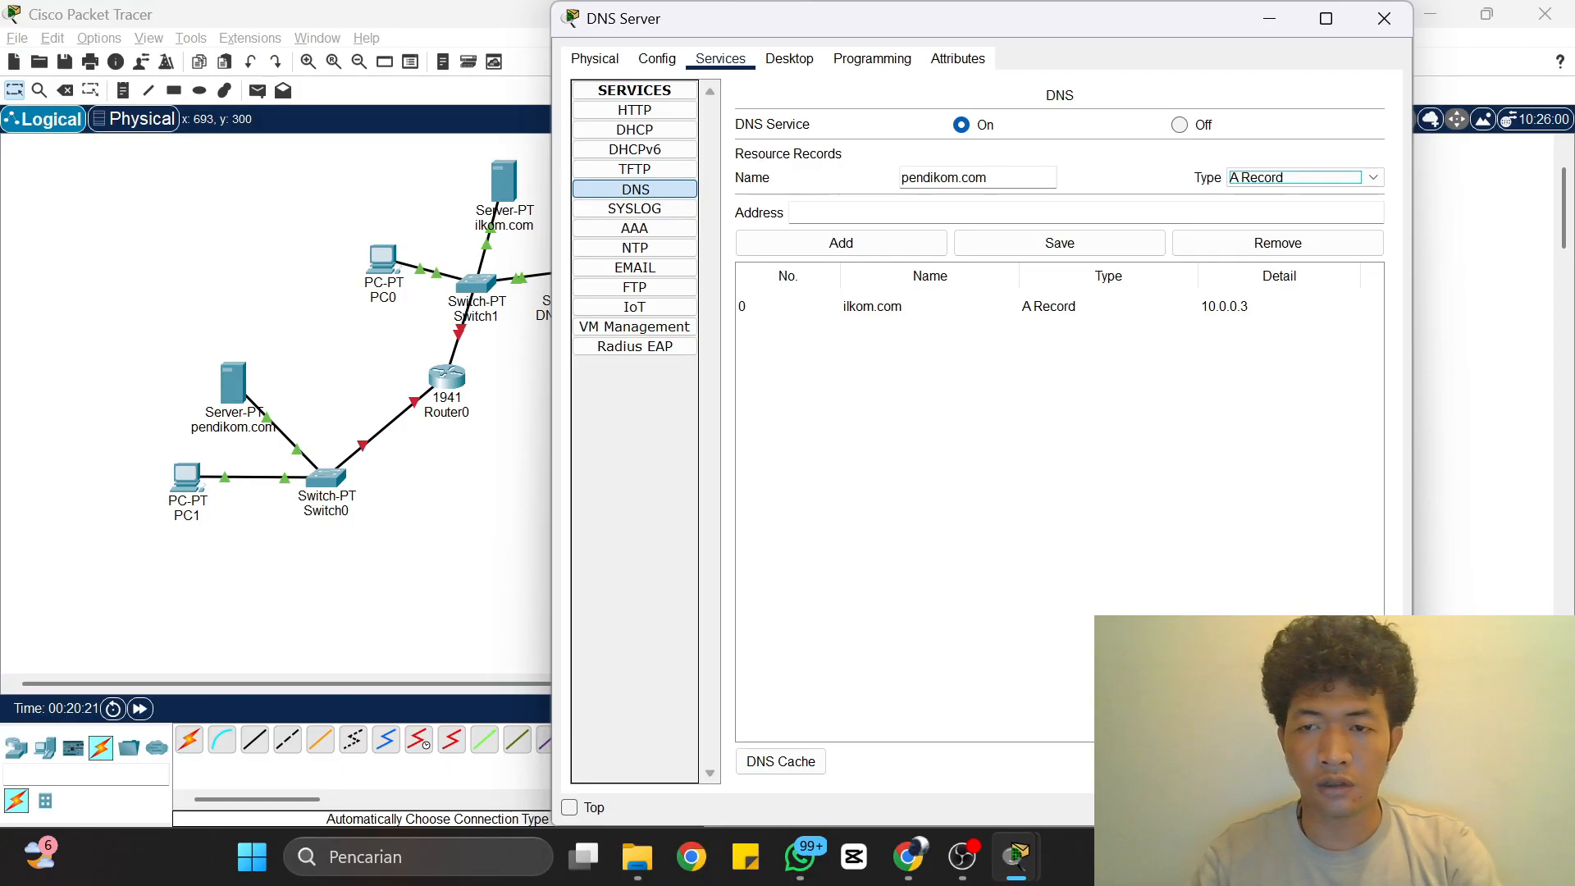
type("192")
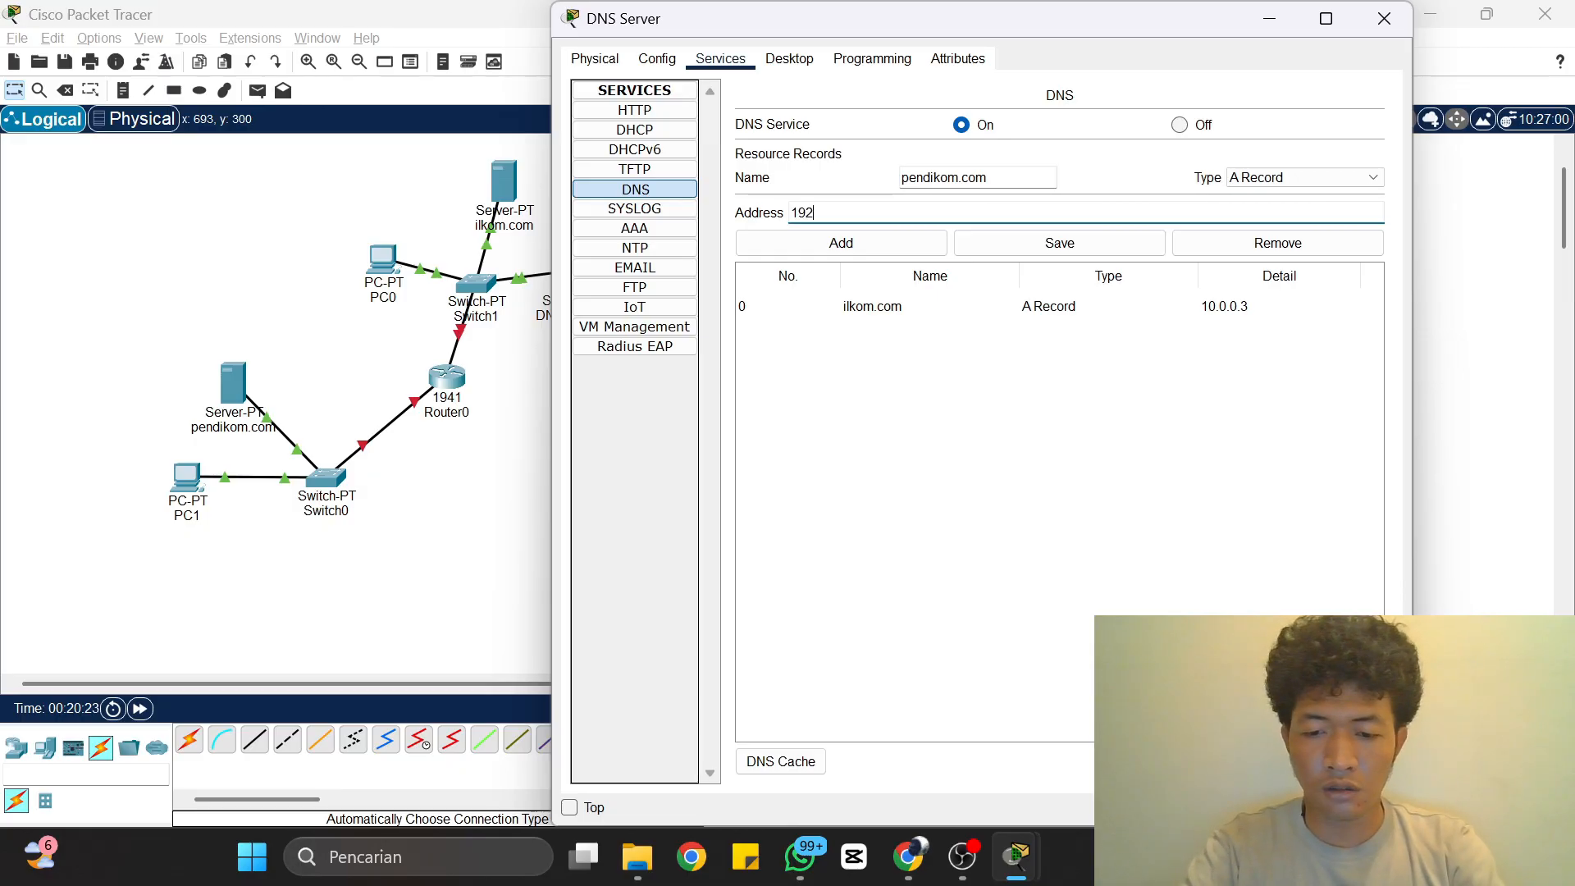
type(".168")
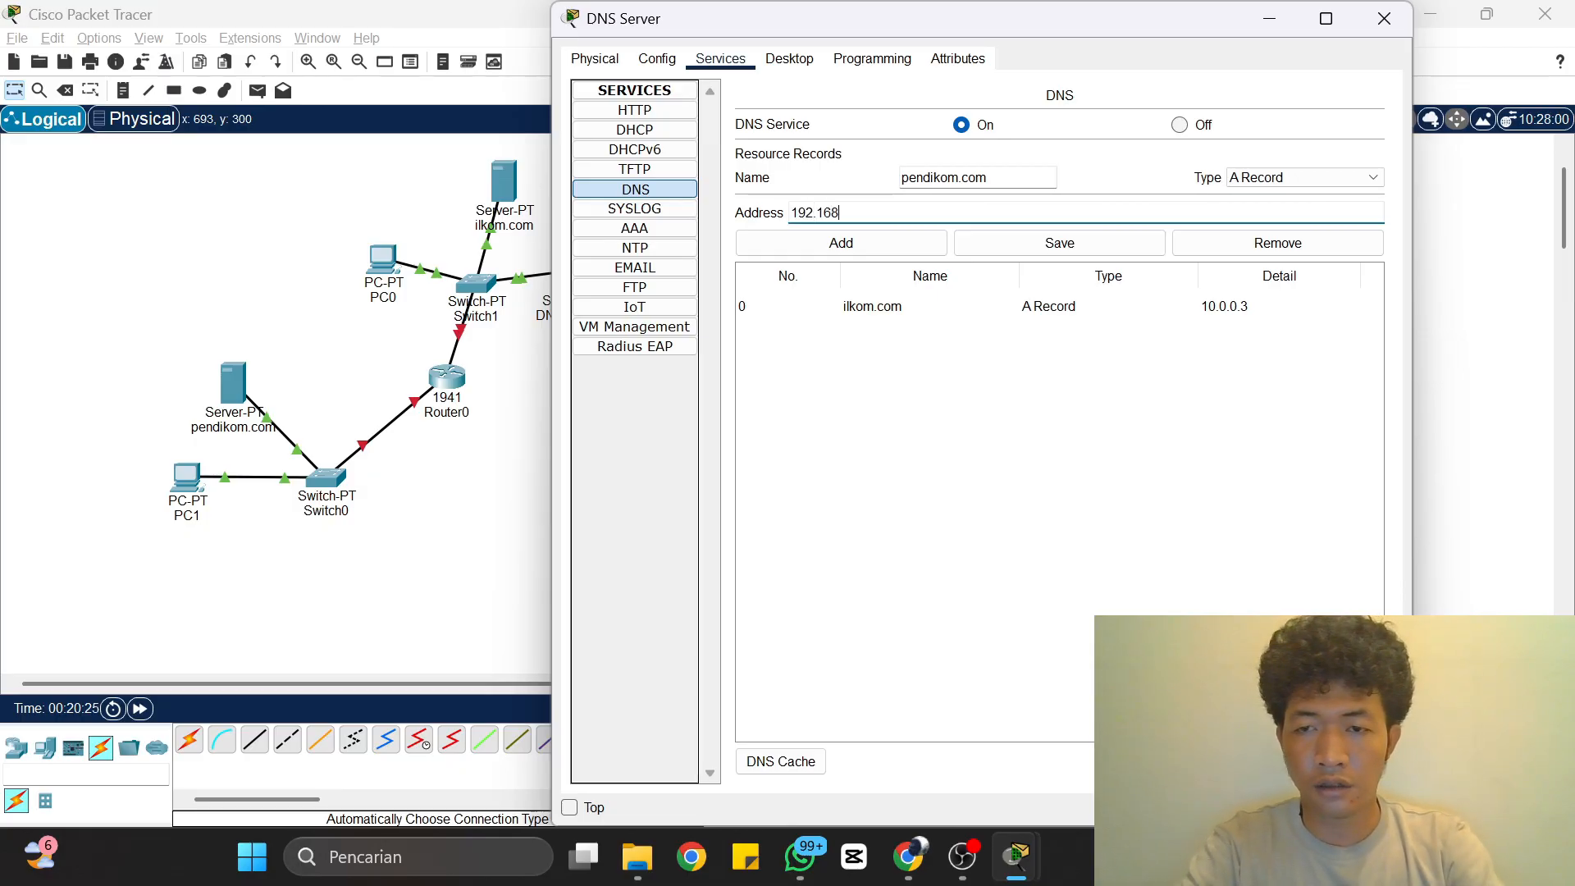
type(".1.2")
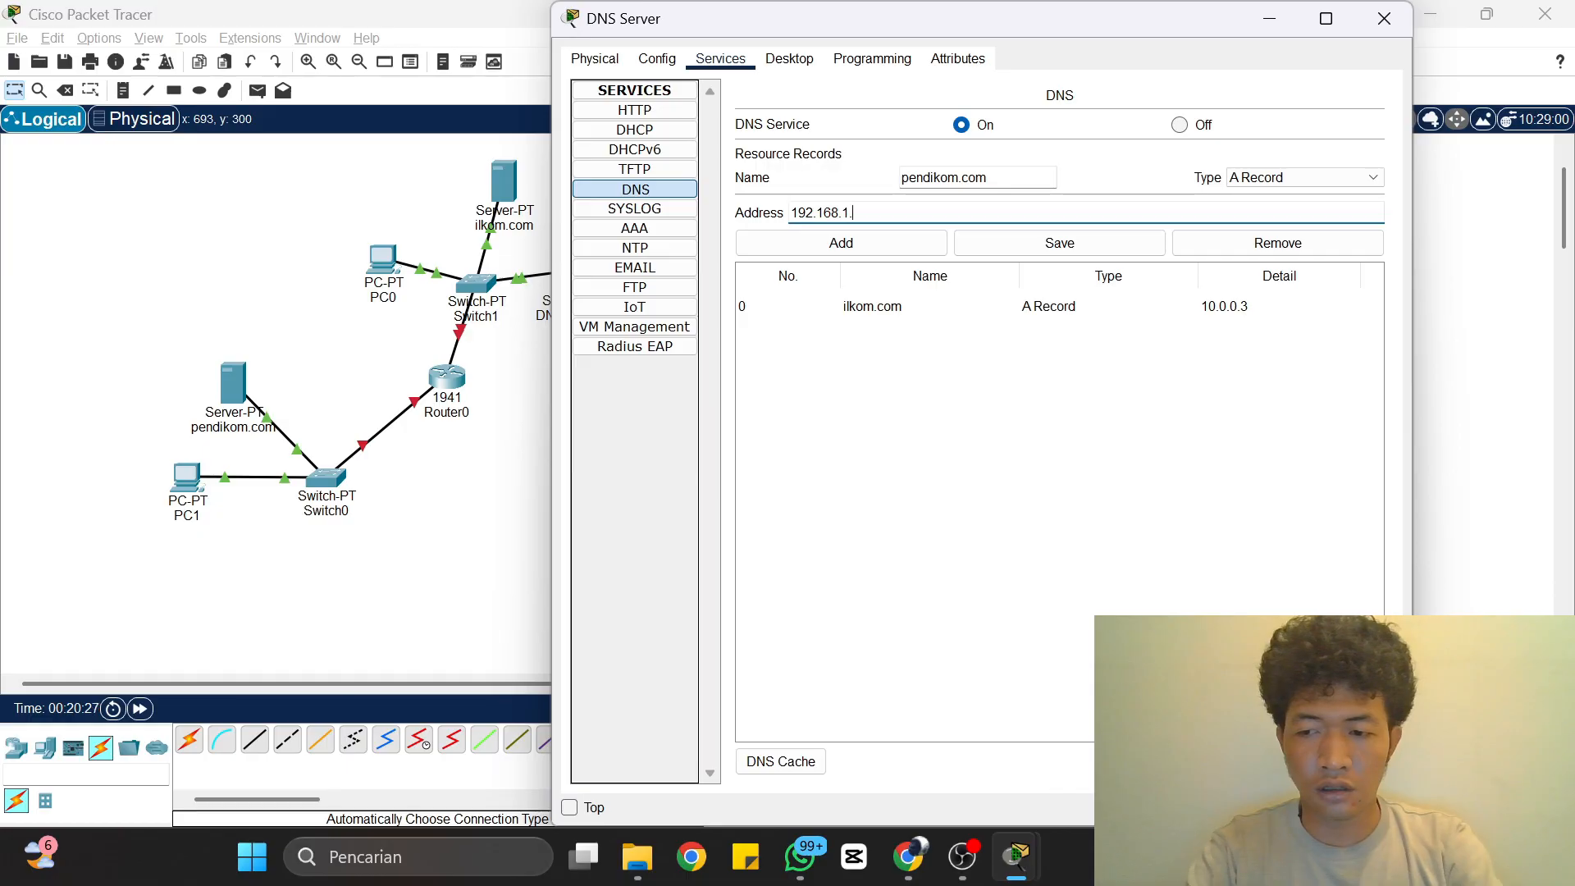
left_click(885, 253)
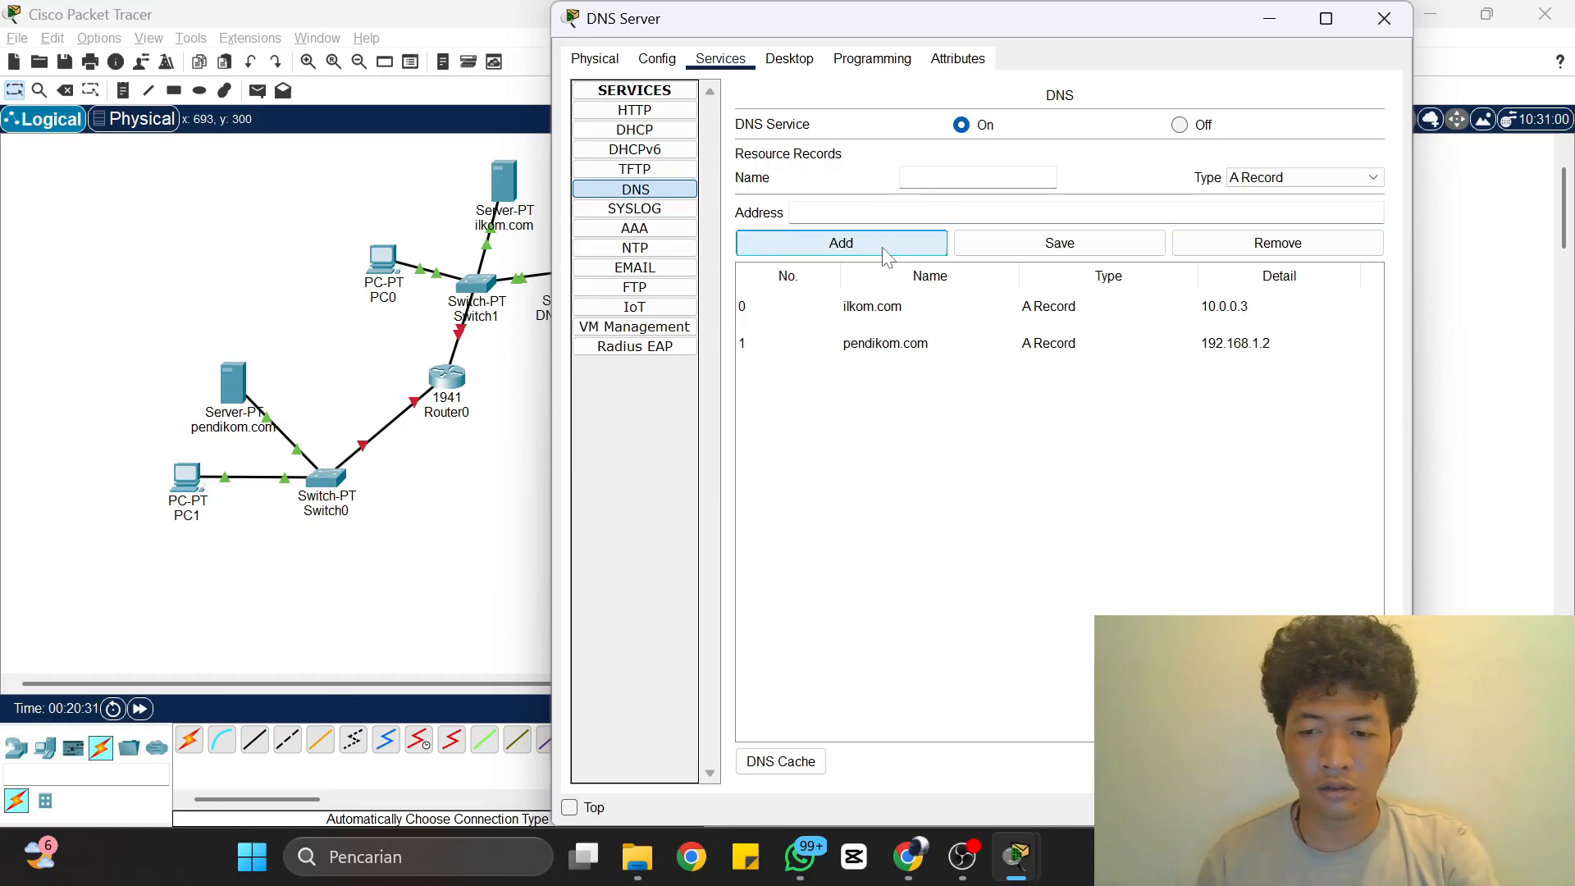
left_click(1384, 18)
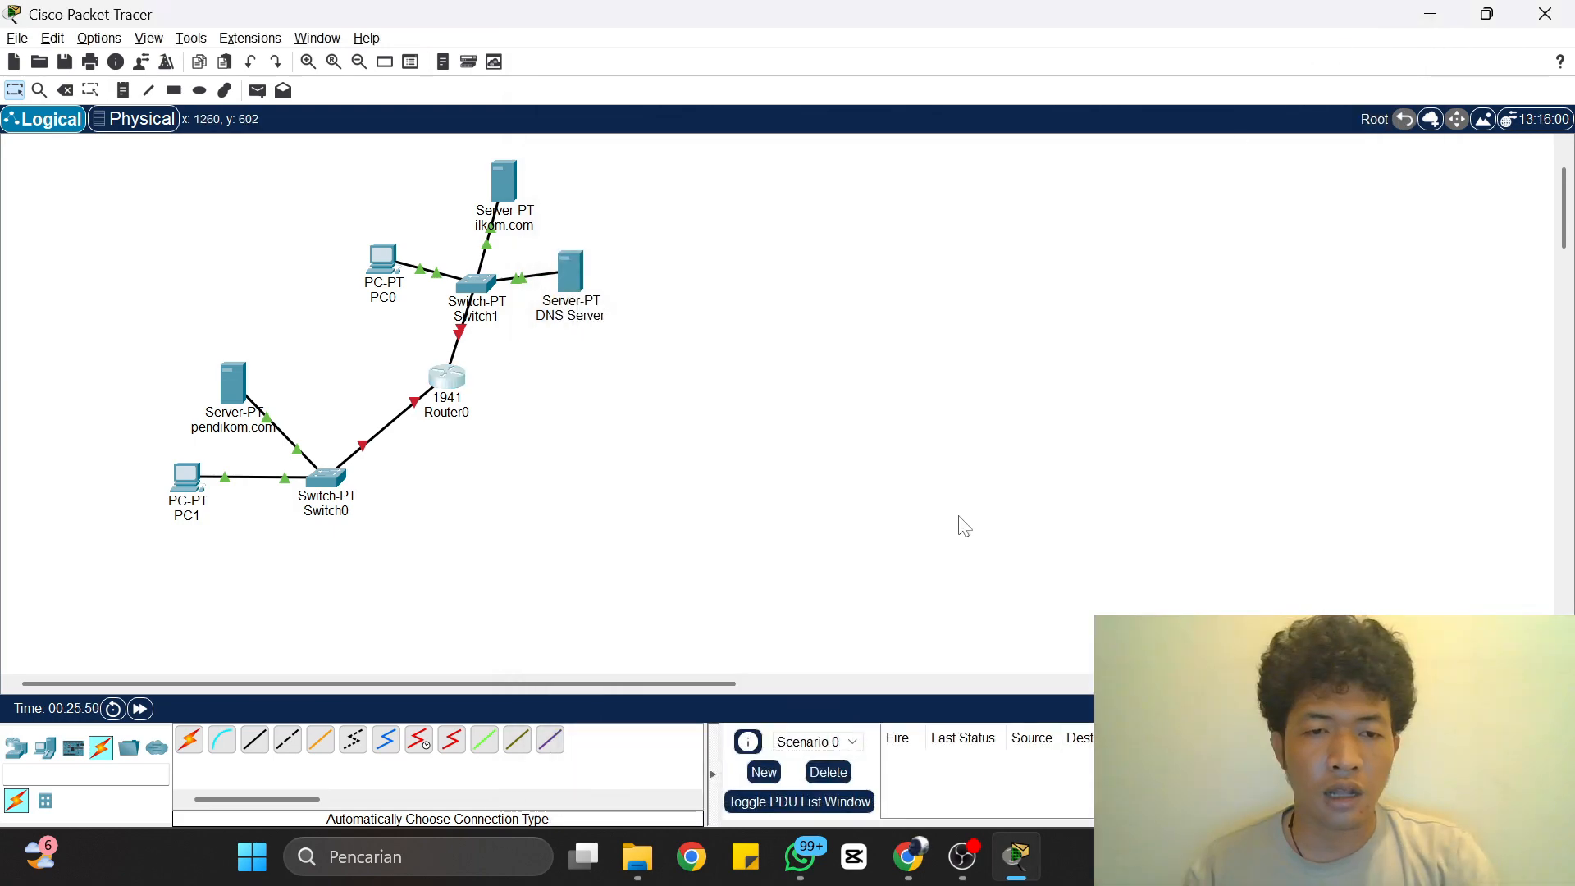
Step: Turn on Router0's GigabitEthernet0/0 and GigabitEthernet0/1 ports and close its configuration
left_click(450, 379)
left_click(643, 267)
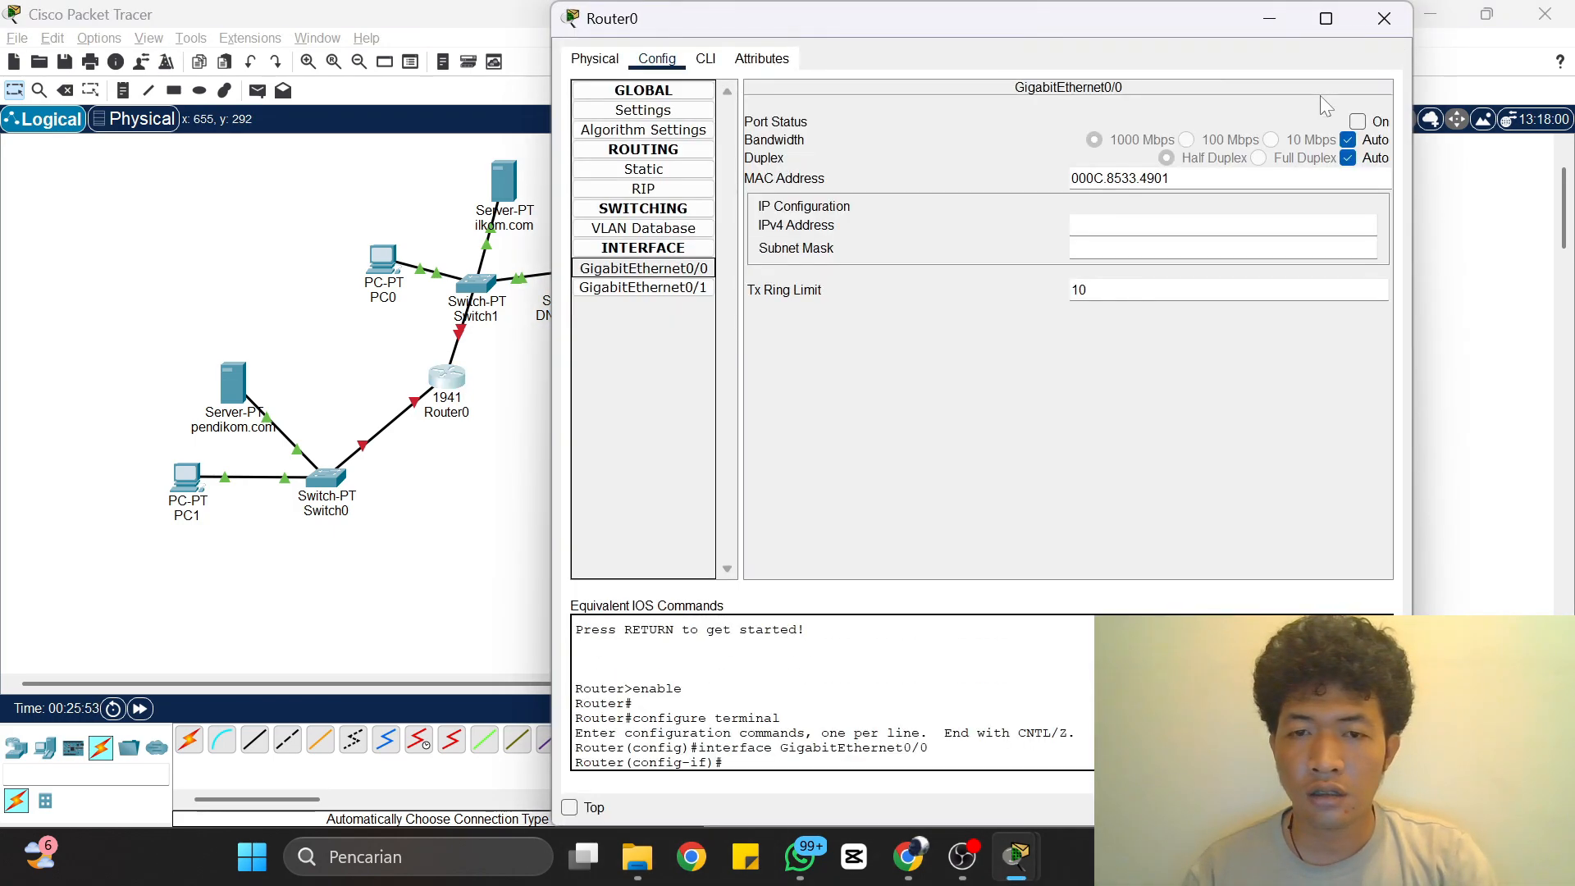
left_click(1358, 121)
left_click(678, 294)
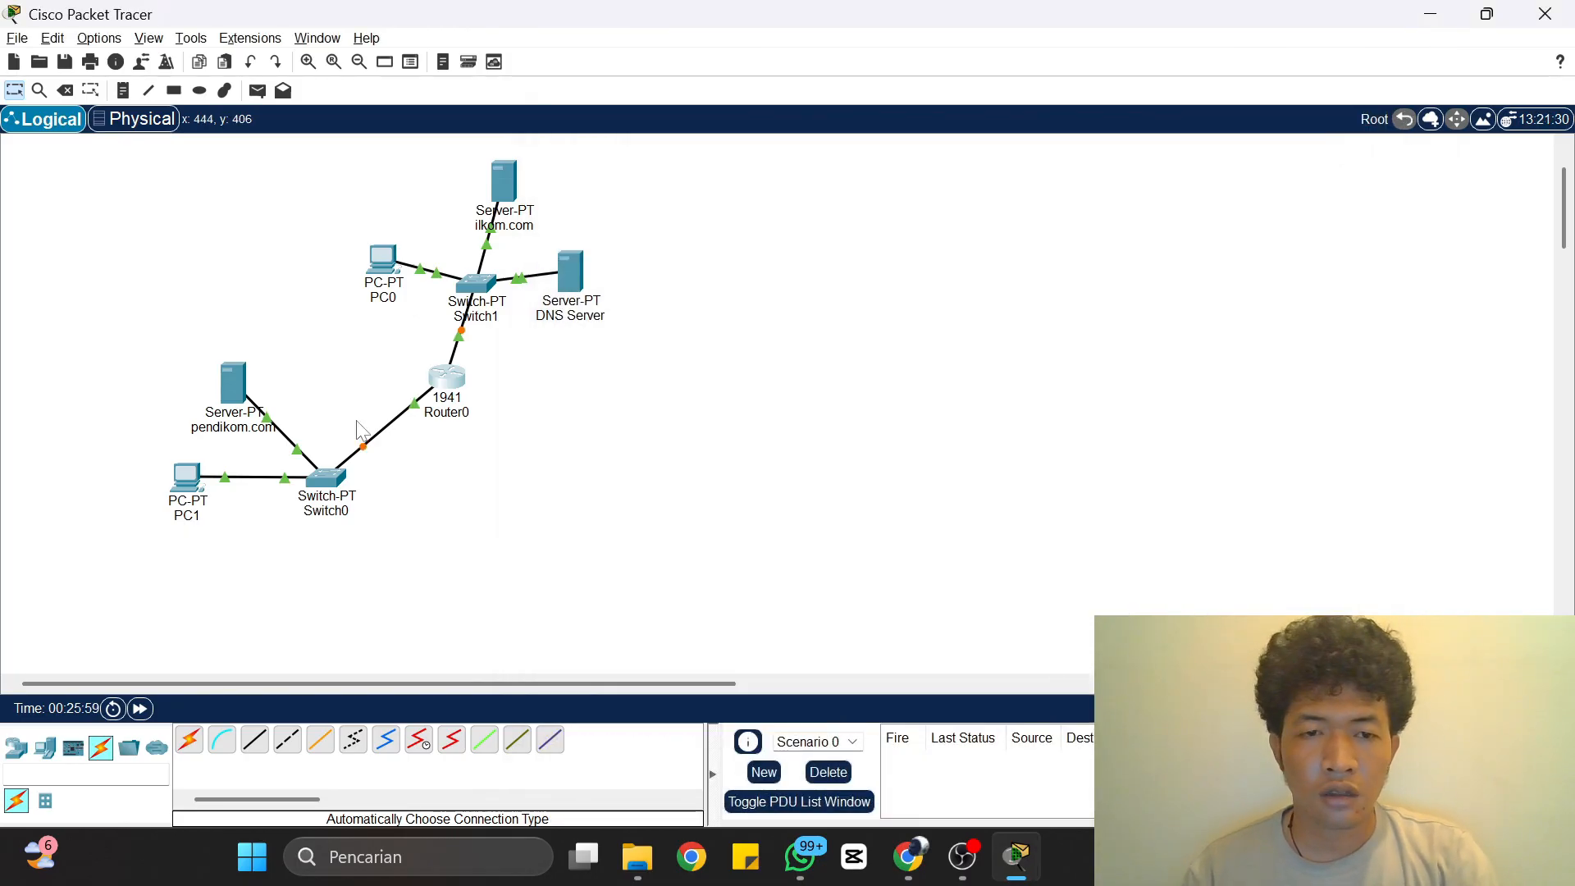
left_click(1383, 18)
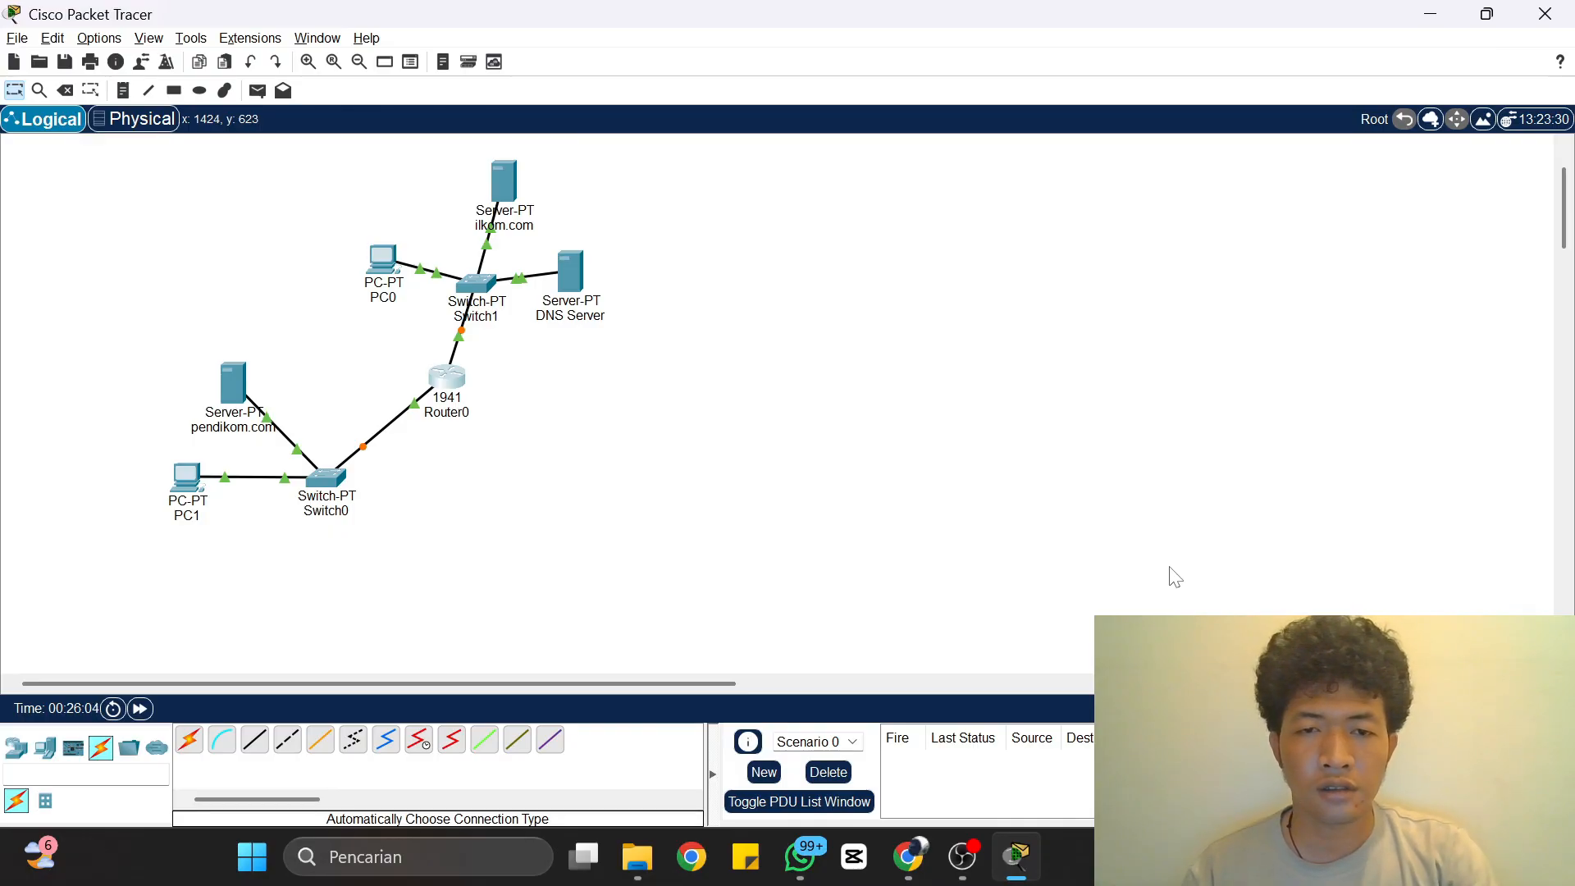
Step: Check the assignment page for the first test, ping PC1 at 192.168.1.1 from PC0's command prompt, and close PC0's window
key("alt+Tab")
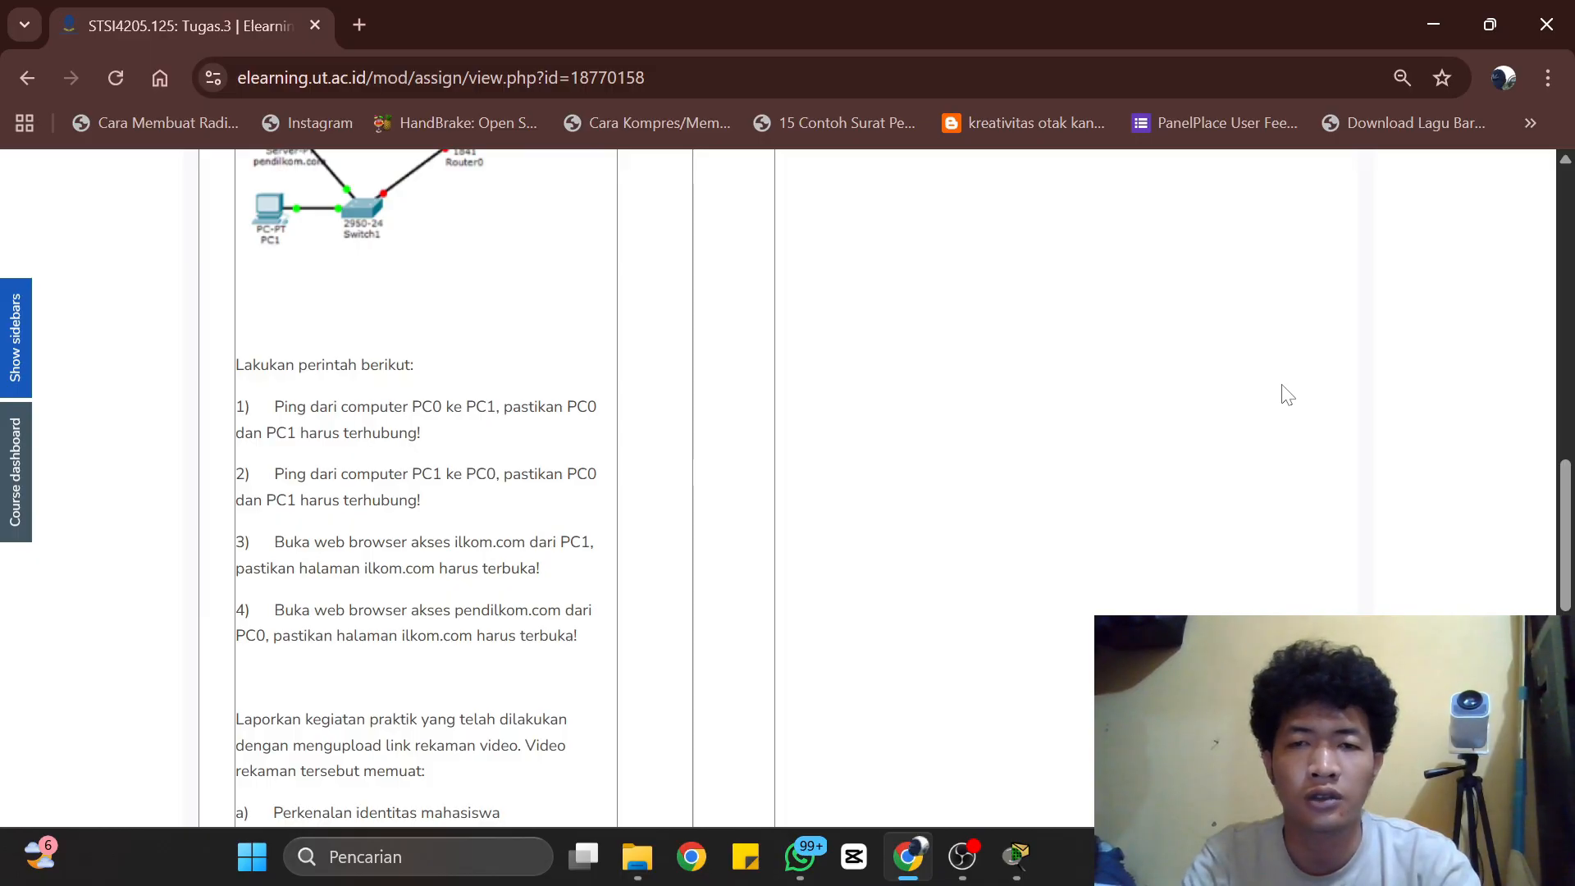
key("alt+Tab")
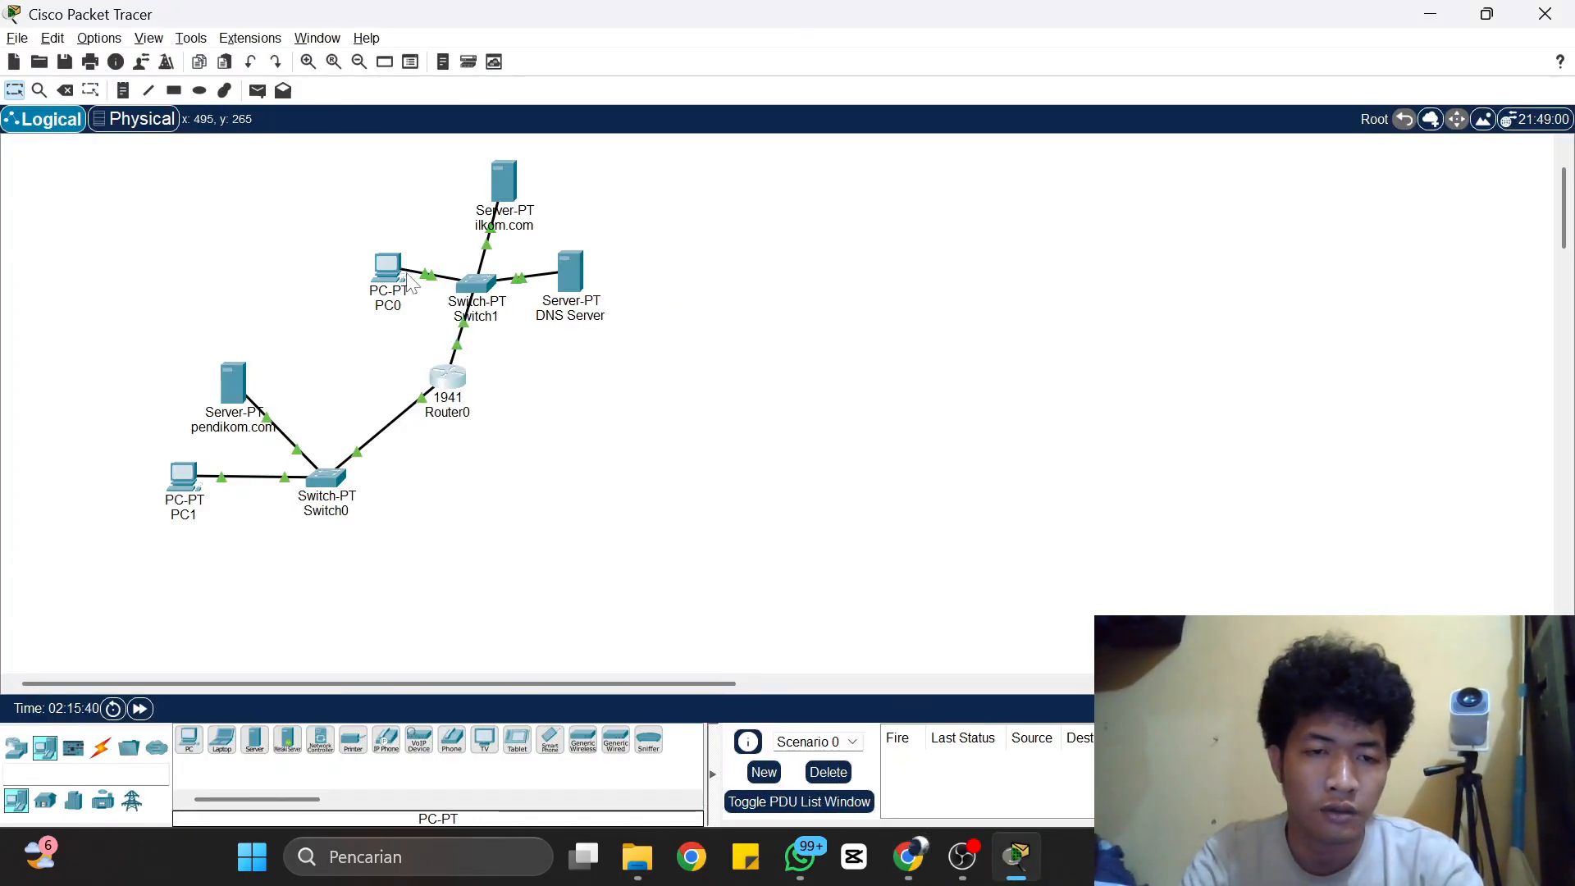
double_click(383, 279)
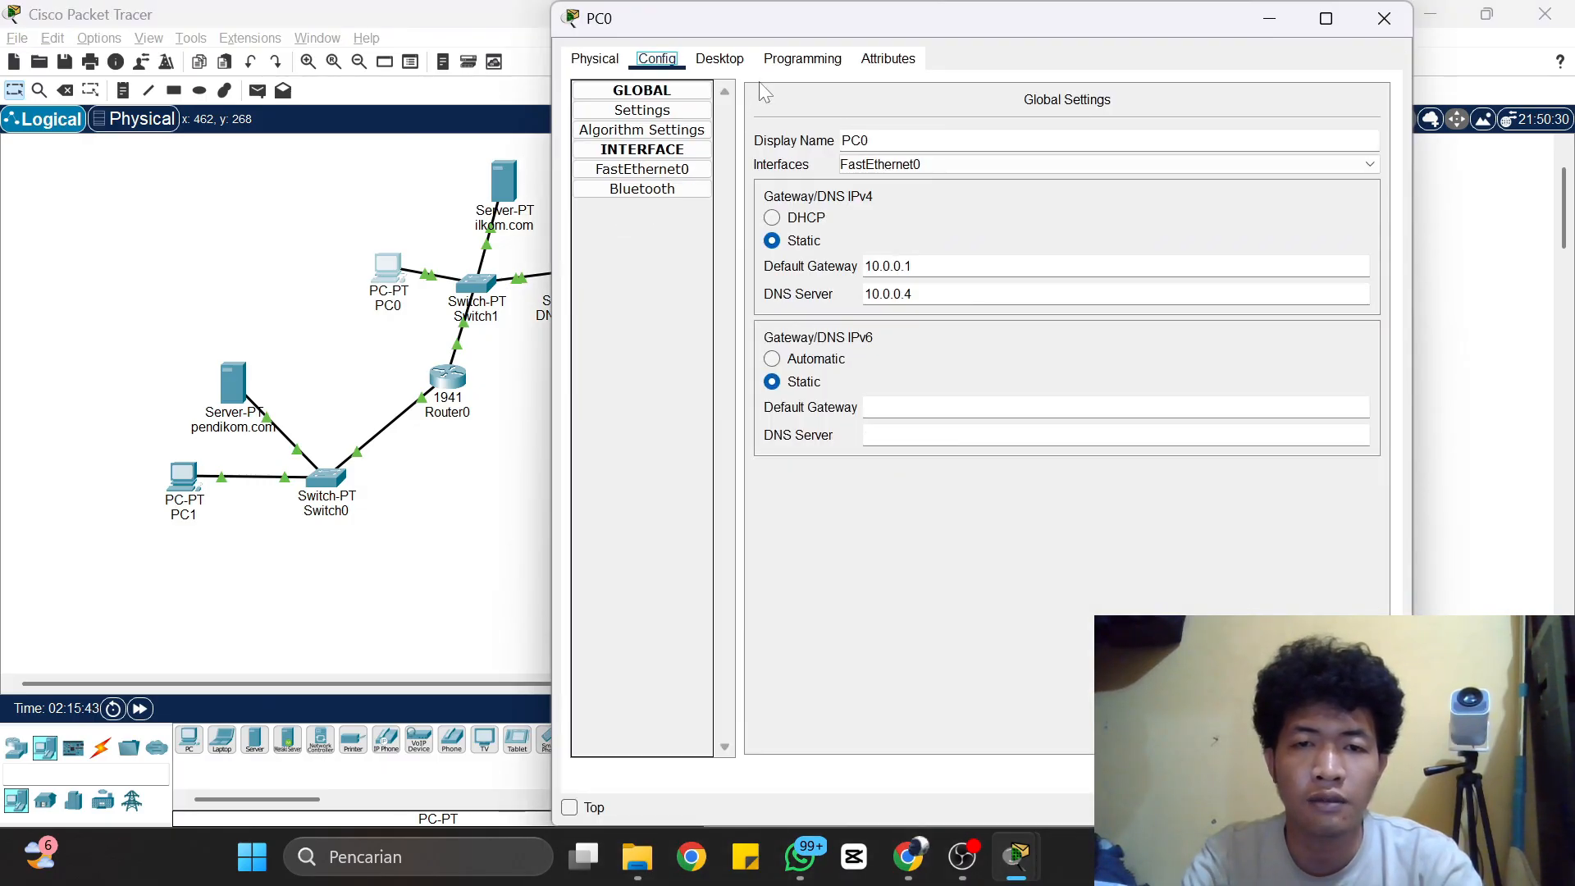
left_click(721, 61)
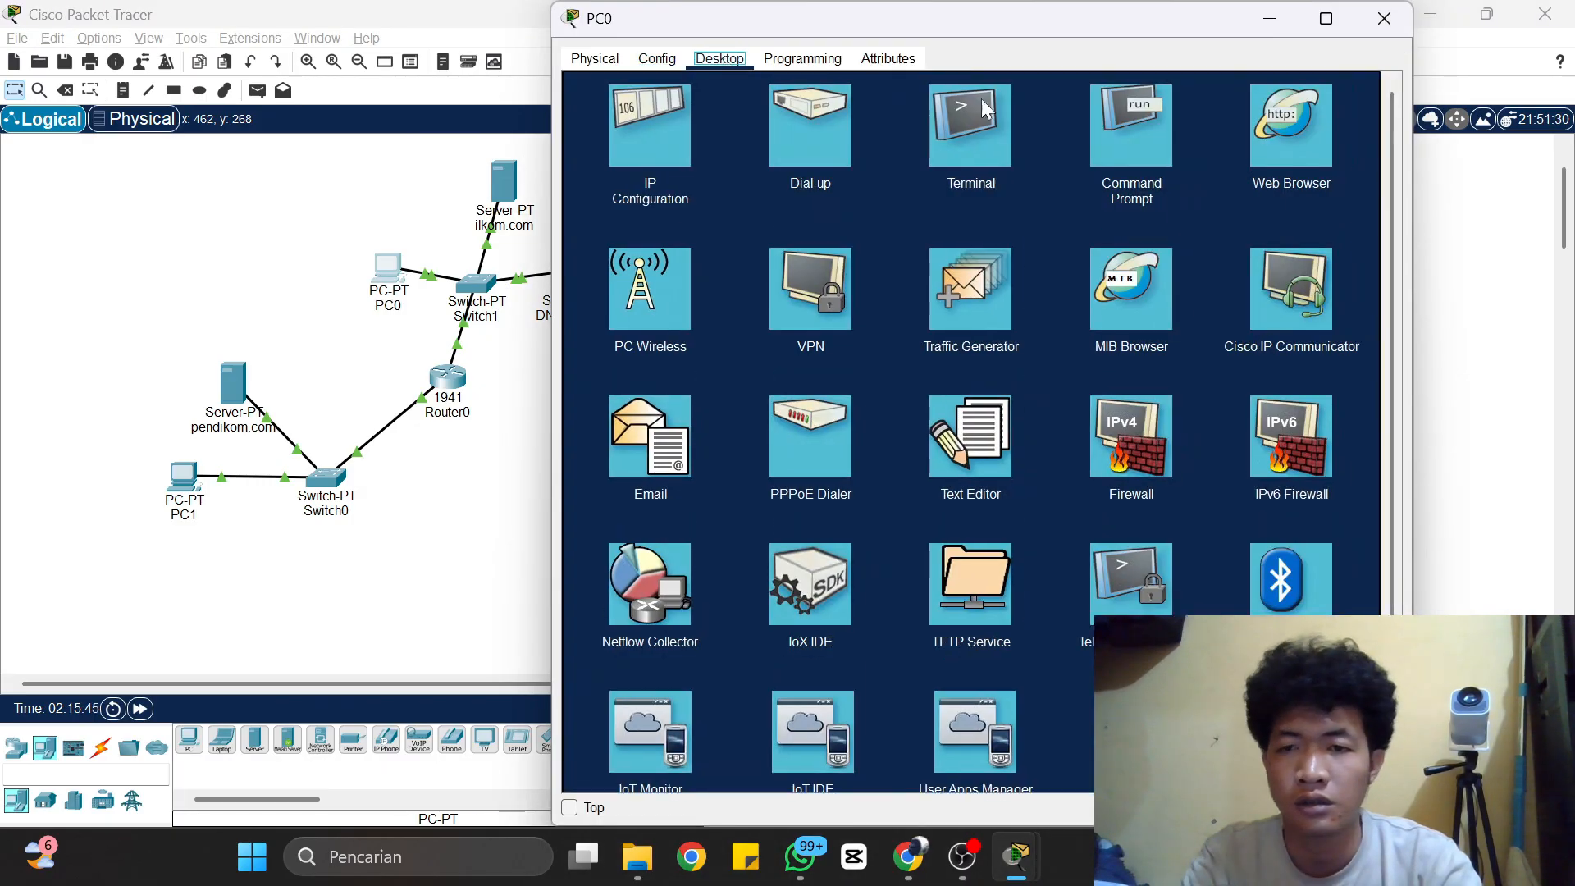
left_click(1113, 139)
type("p")
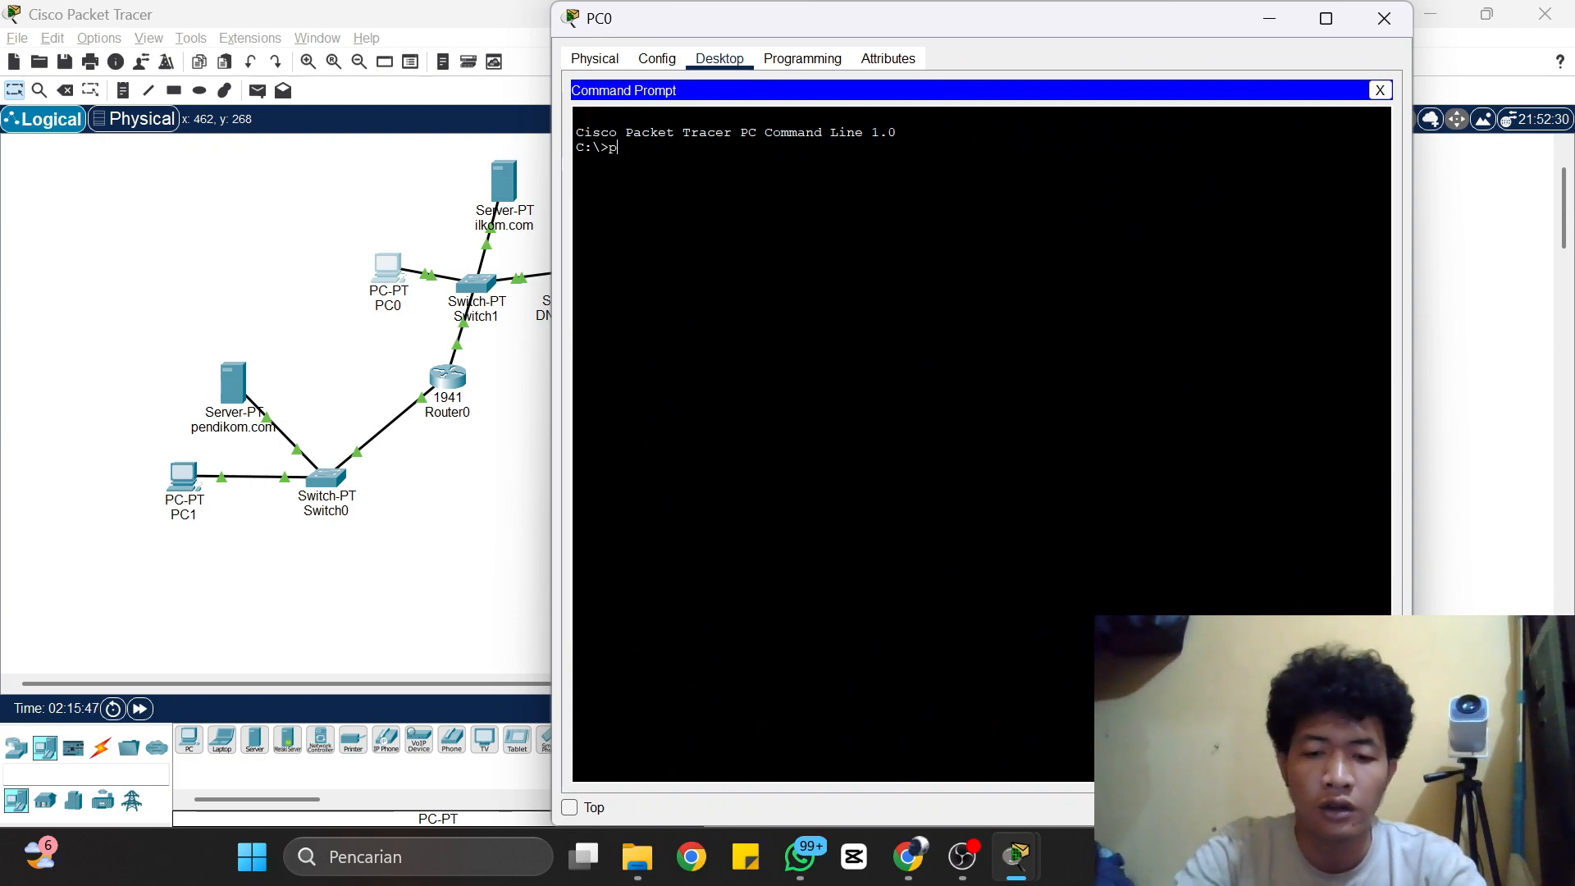
type("ing ")
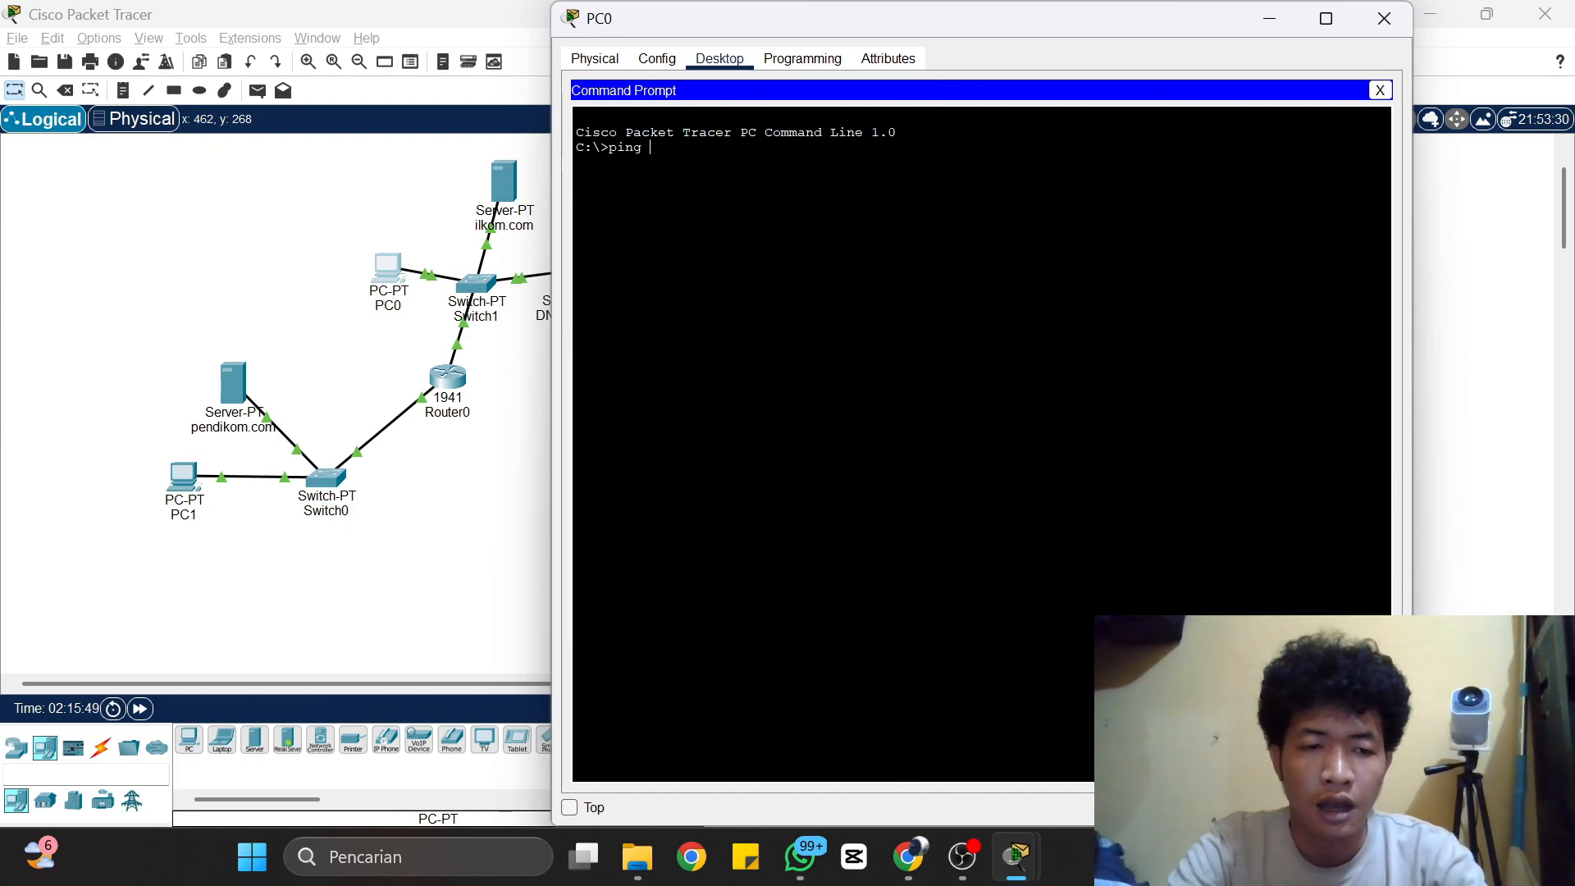
type("19")
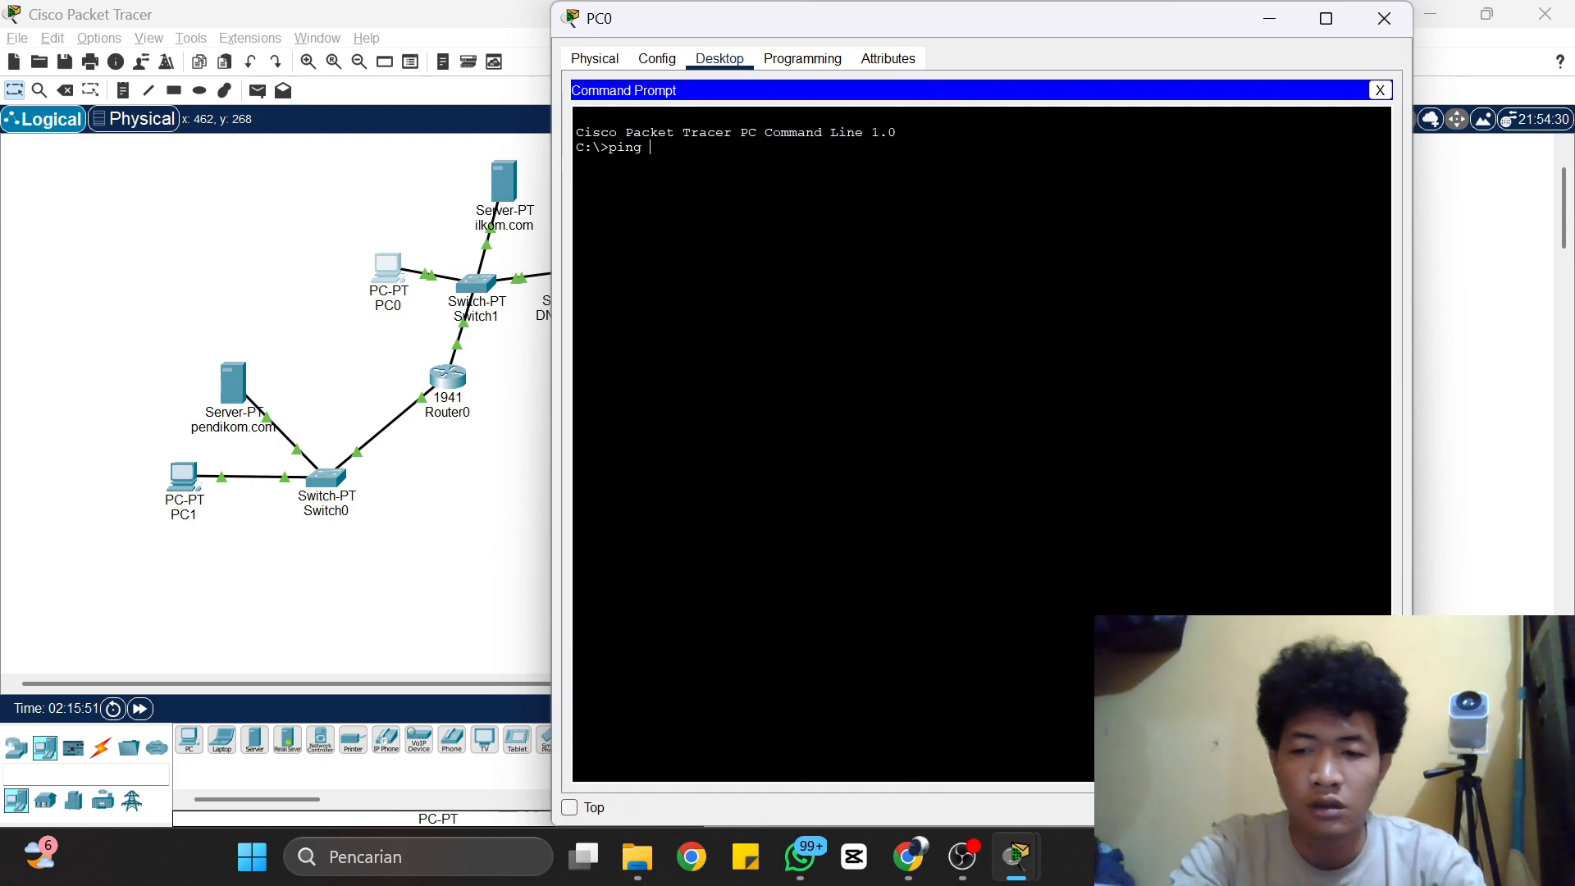
type("2.1")
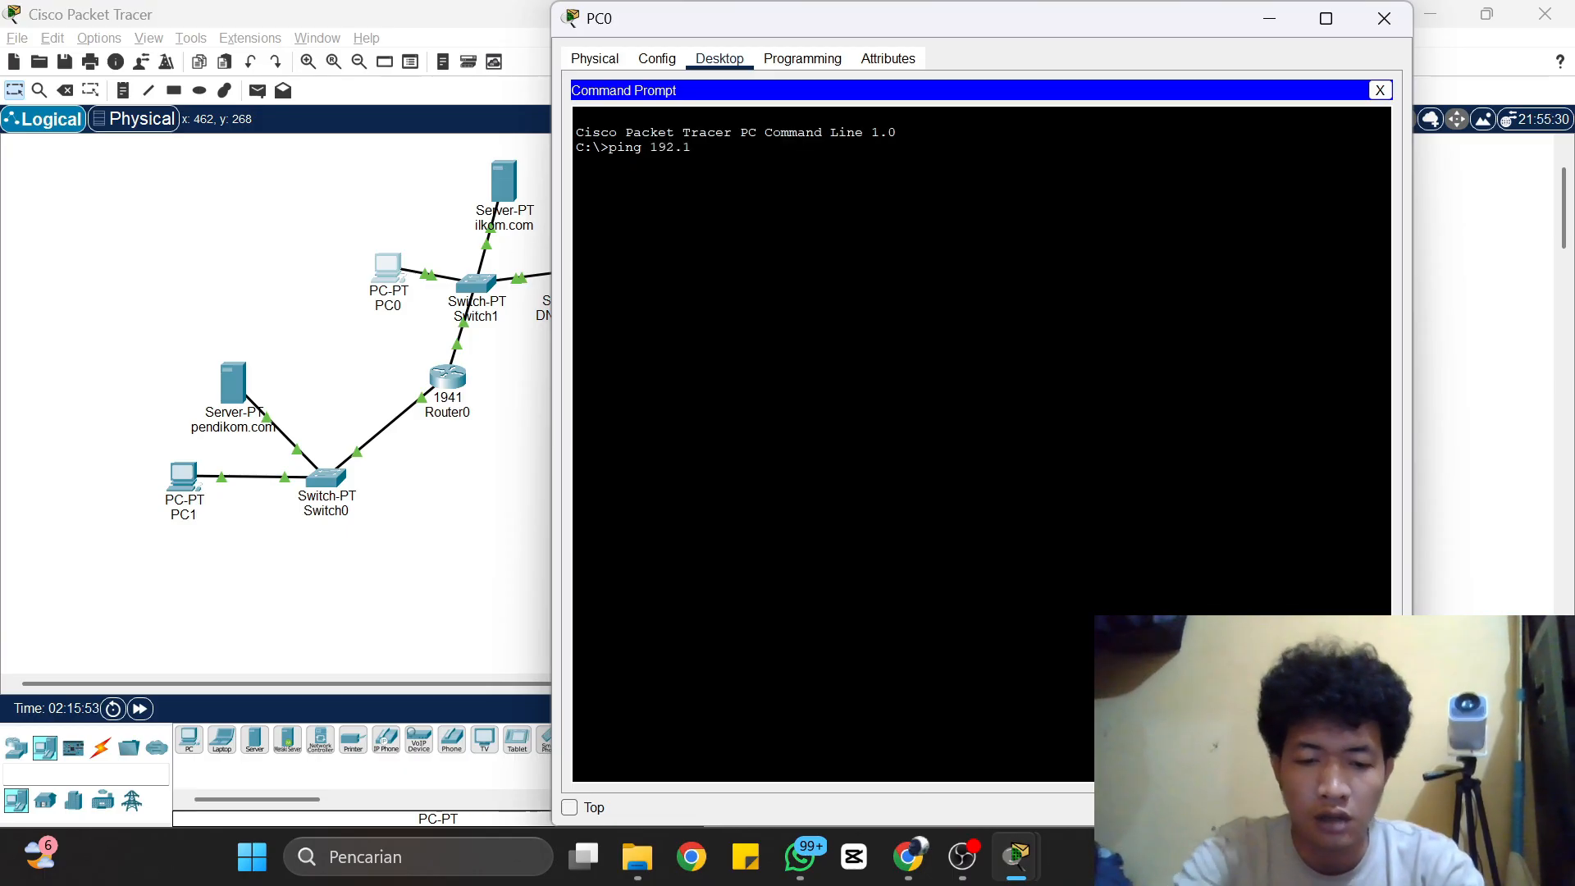
type("68.1.1")
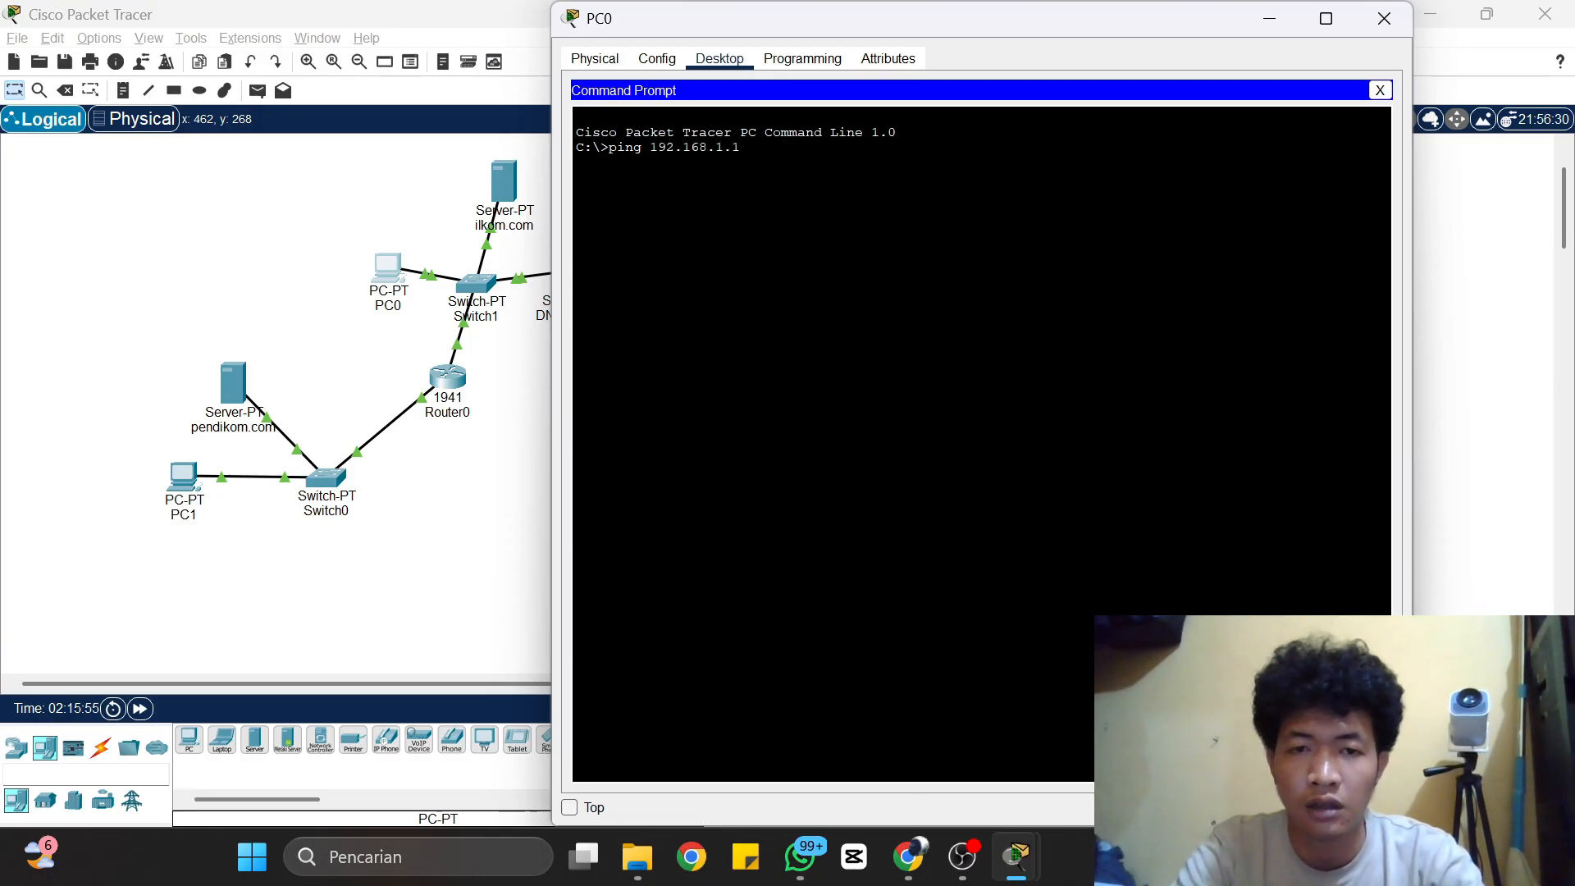
key("Return")
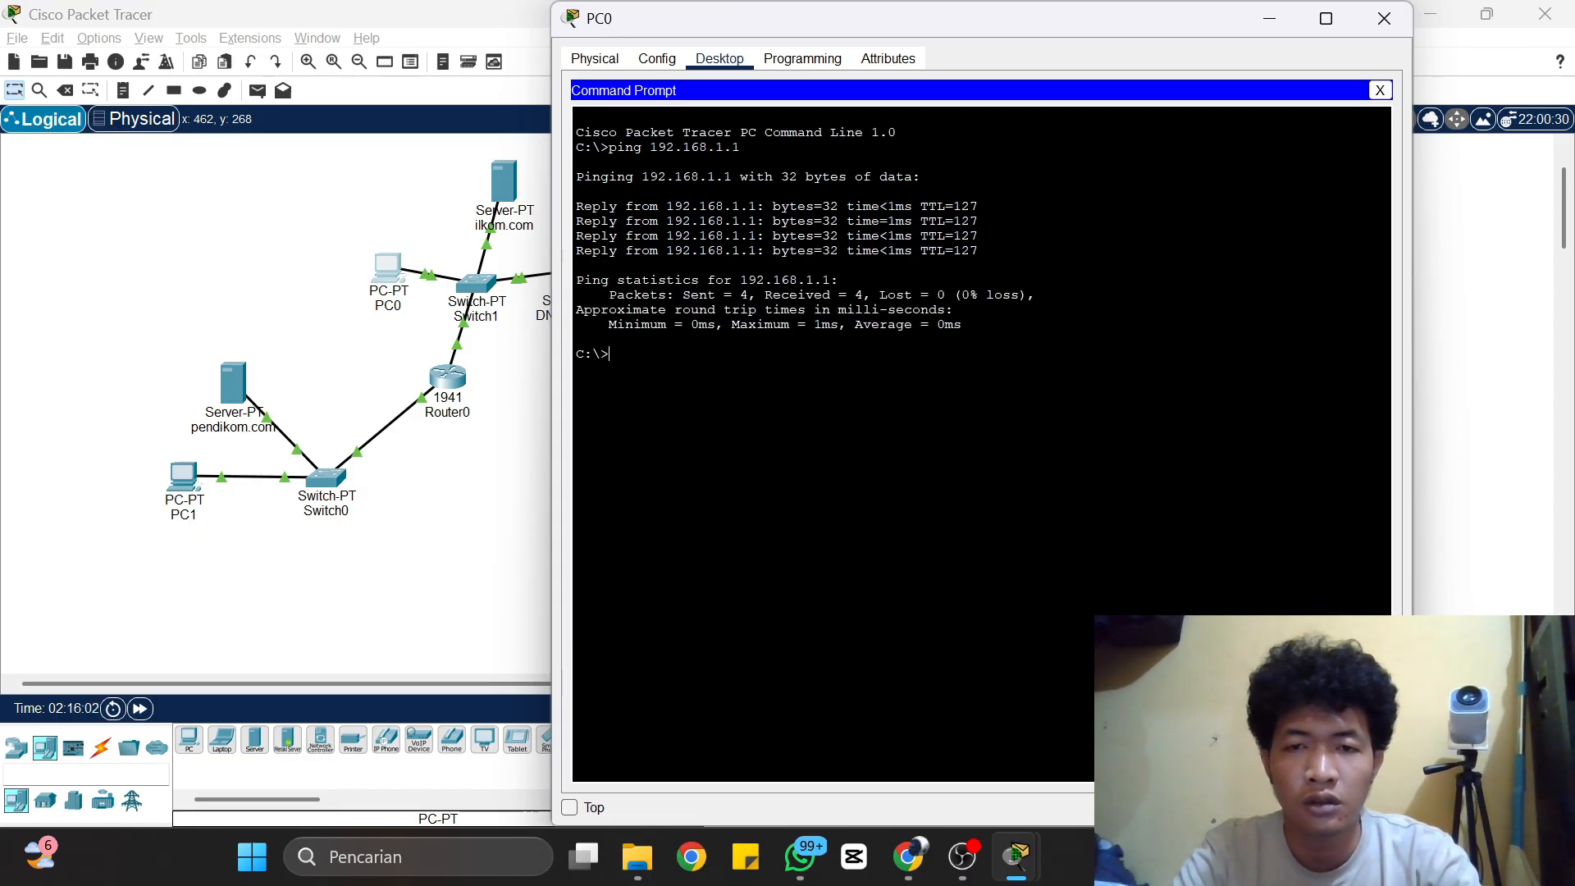
left_click(1381, 18)
Step: Check the assignment page for the second test, and ping PC0 at 10.0.0.2 from PC1's command prompt
key("alt+Tab")
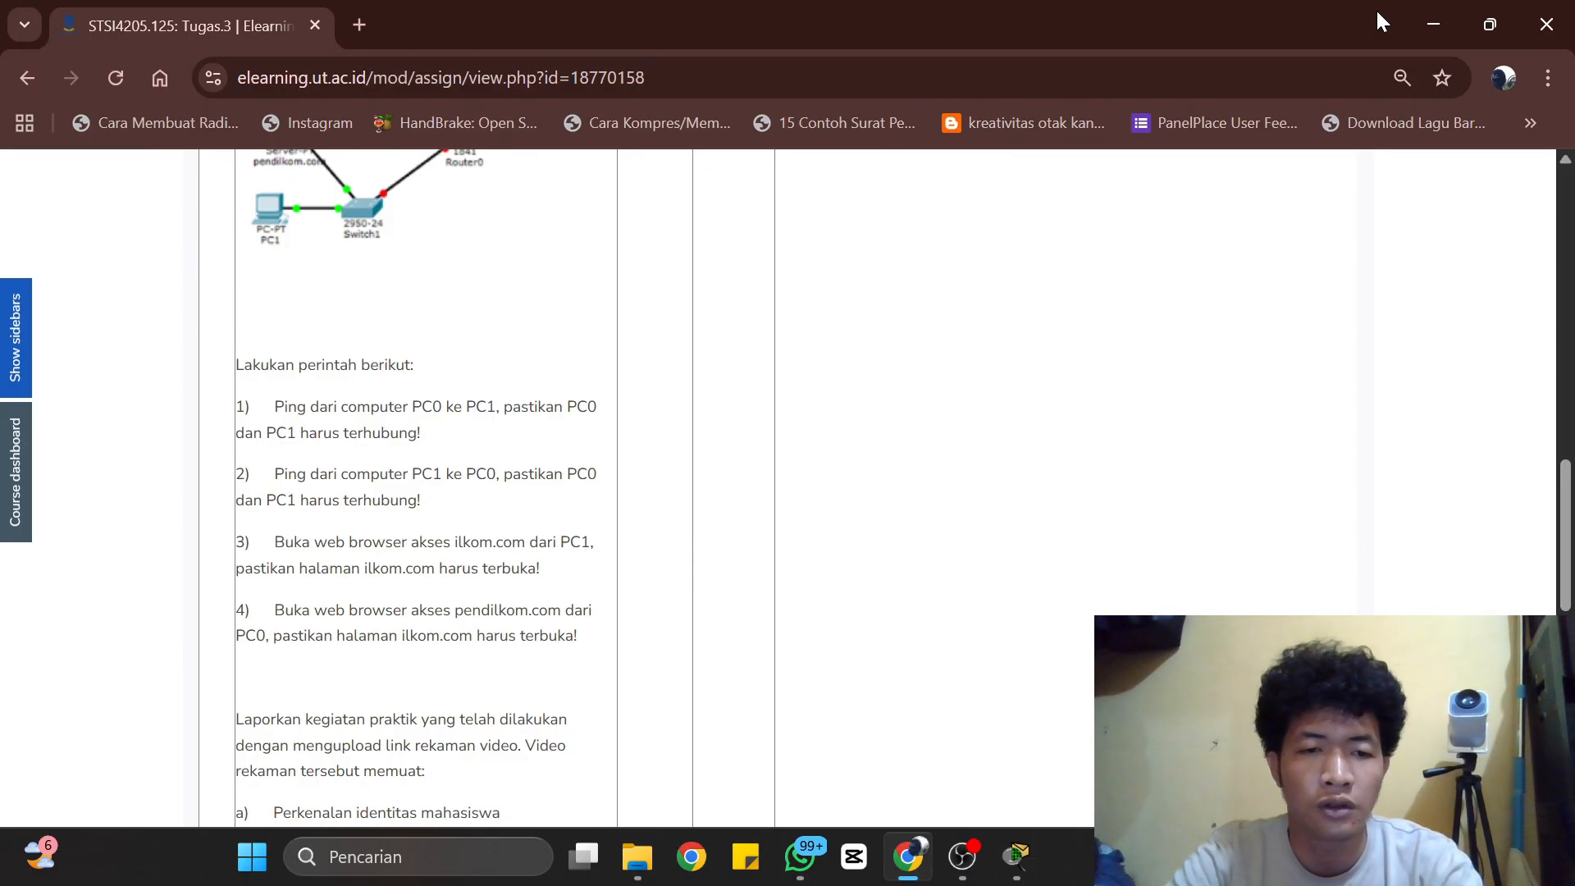
key("alt+Tab")
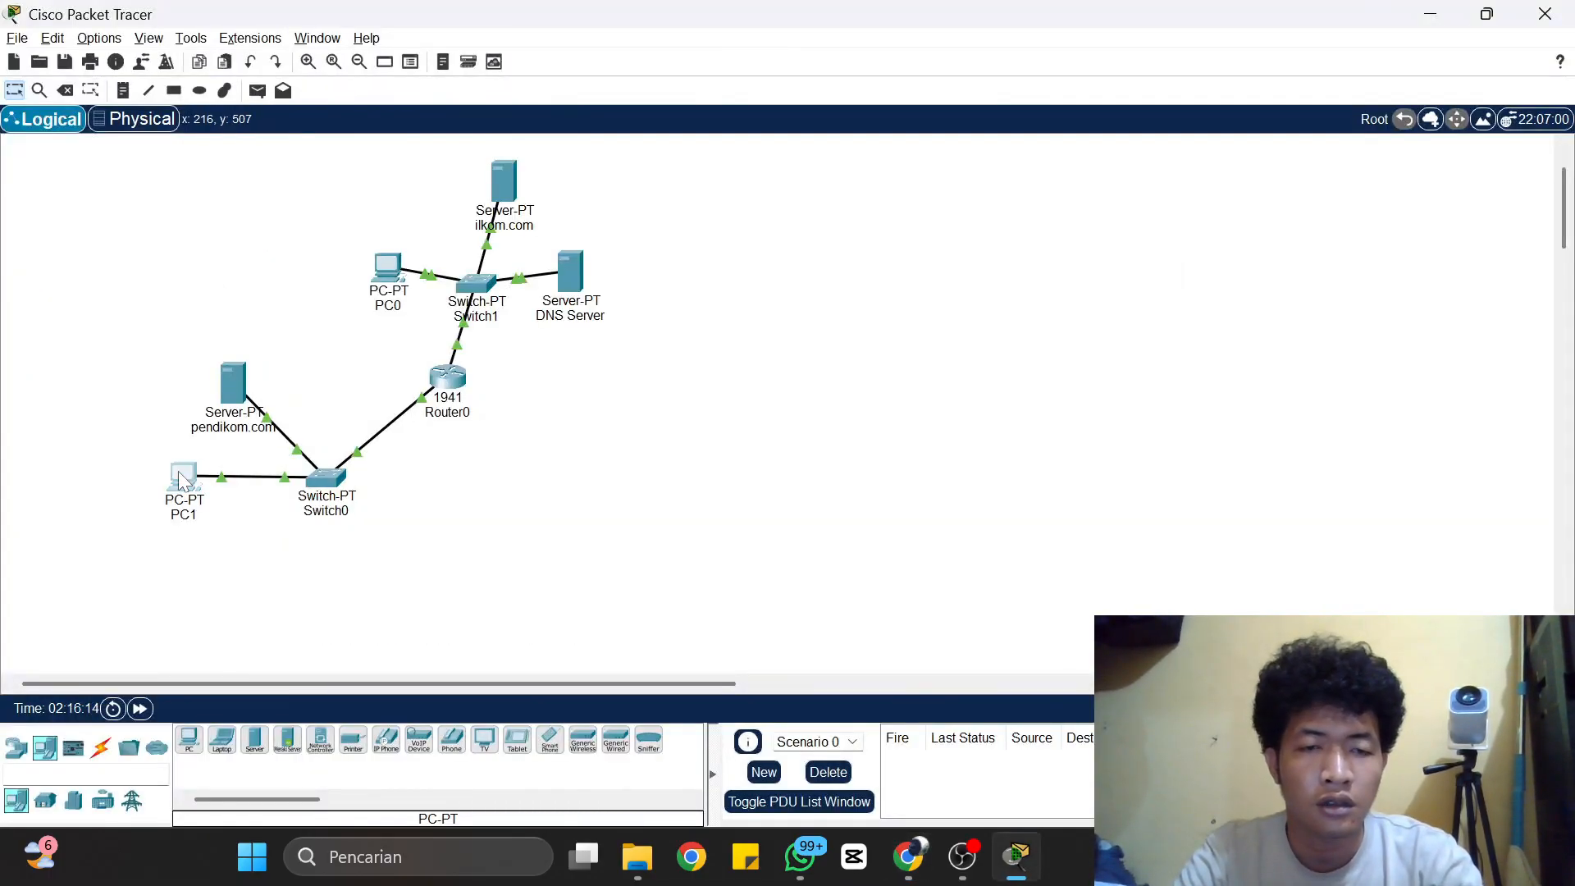
left_click(182, 480)
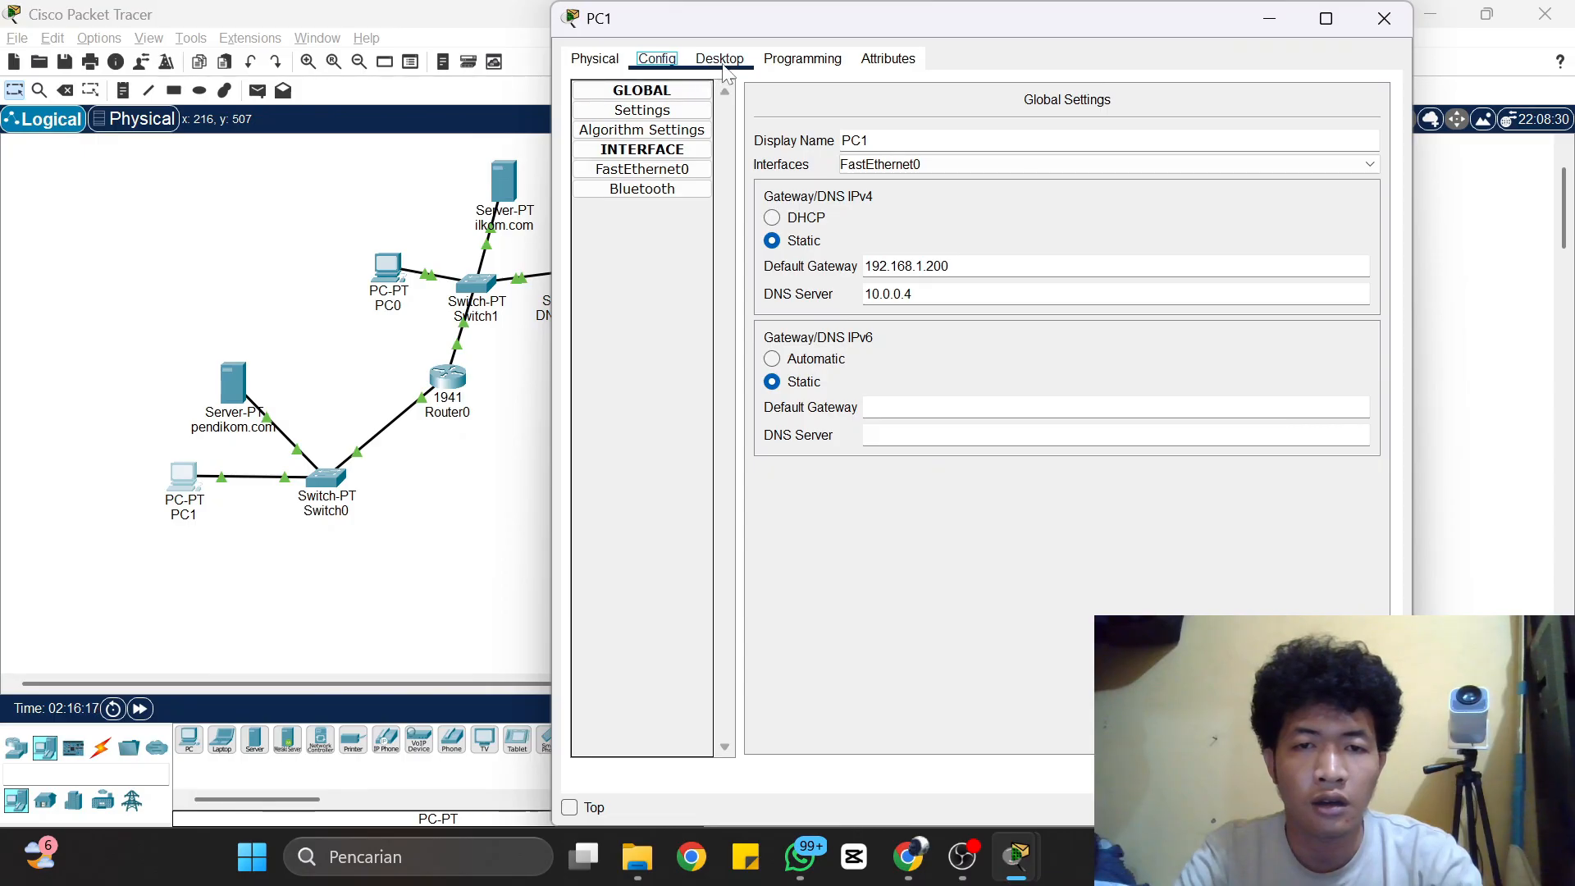
left_click(722, 62)
left_click(1149, 129)
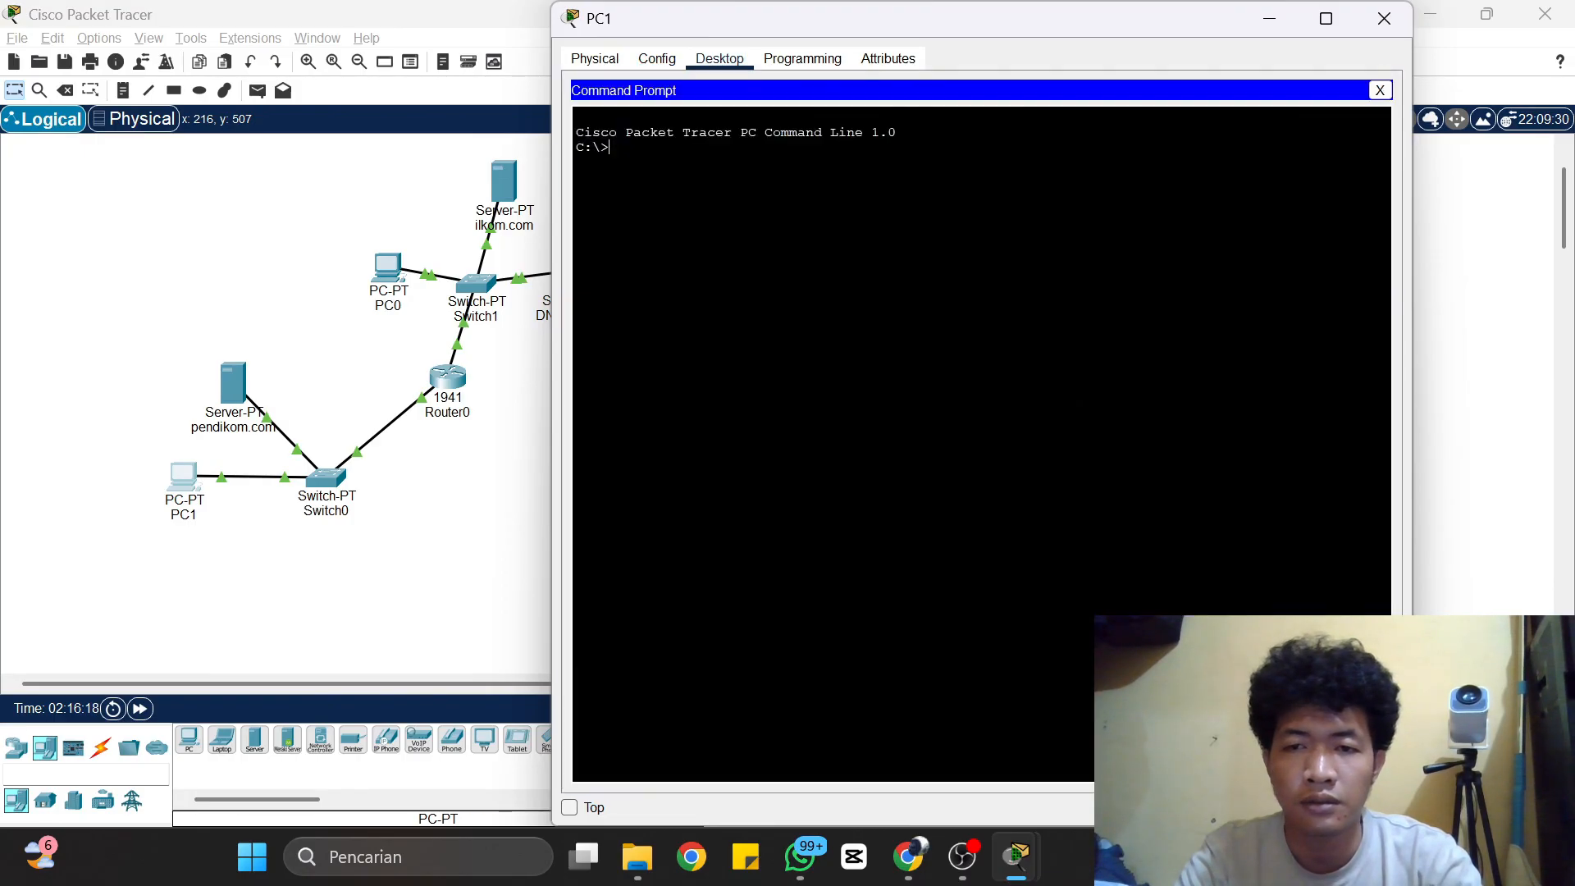
type("ping")
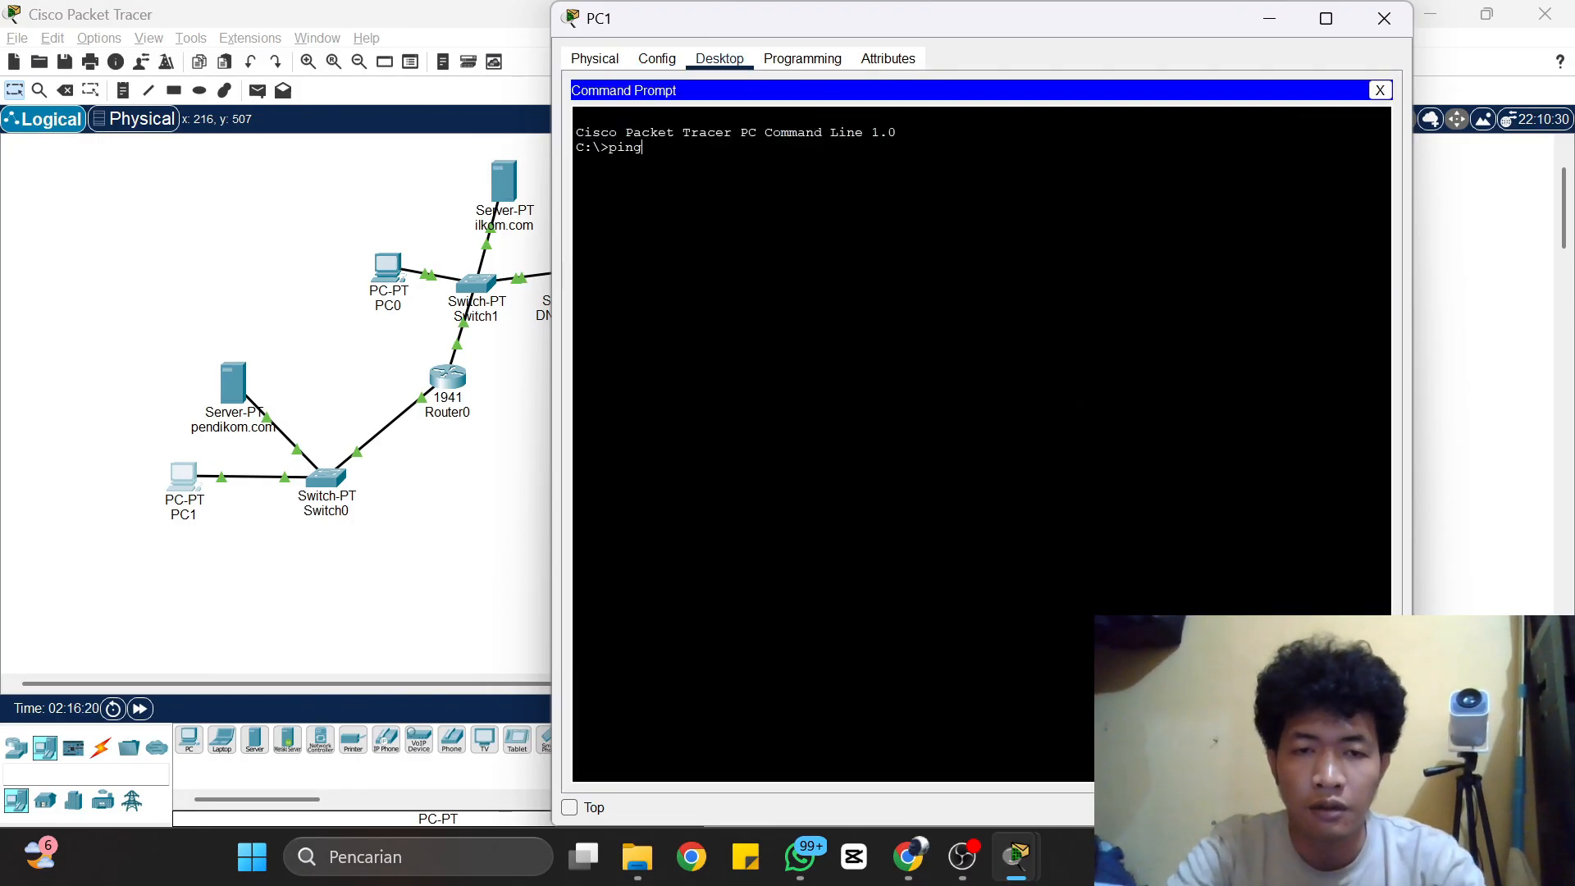
type(" 10")
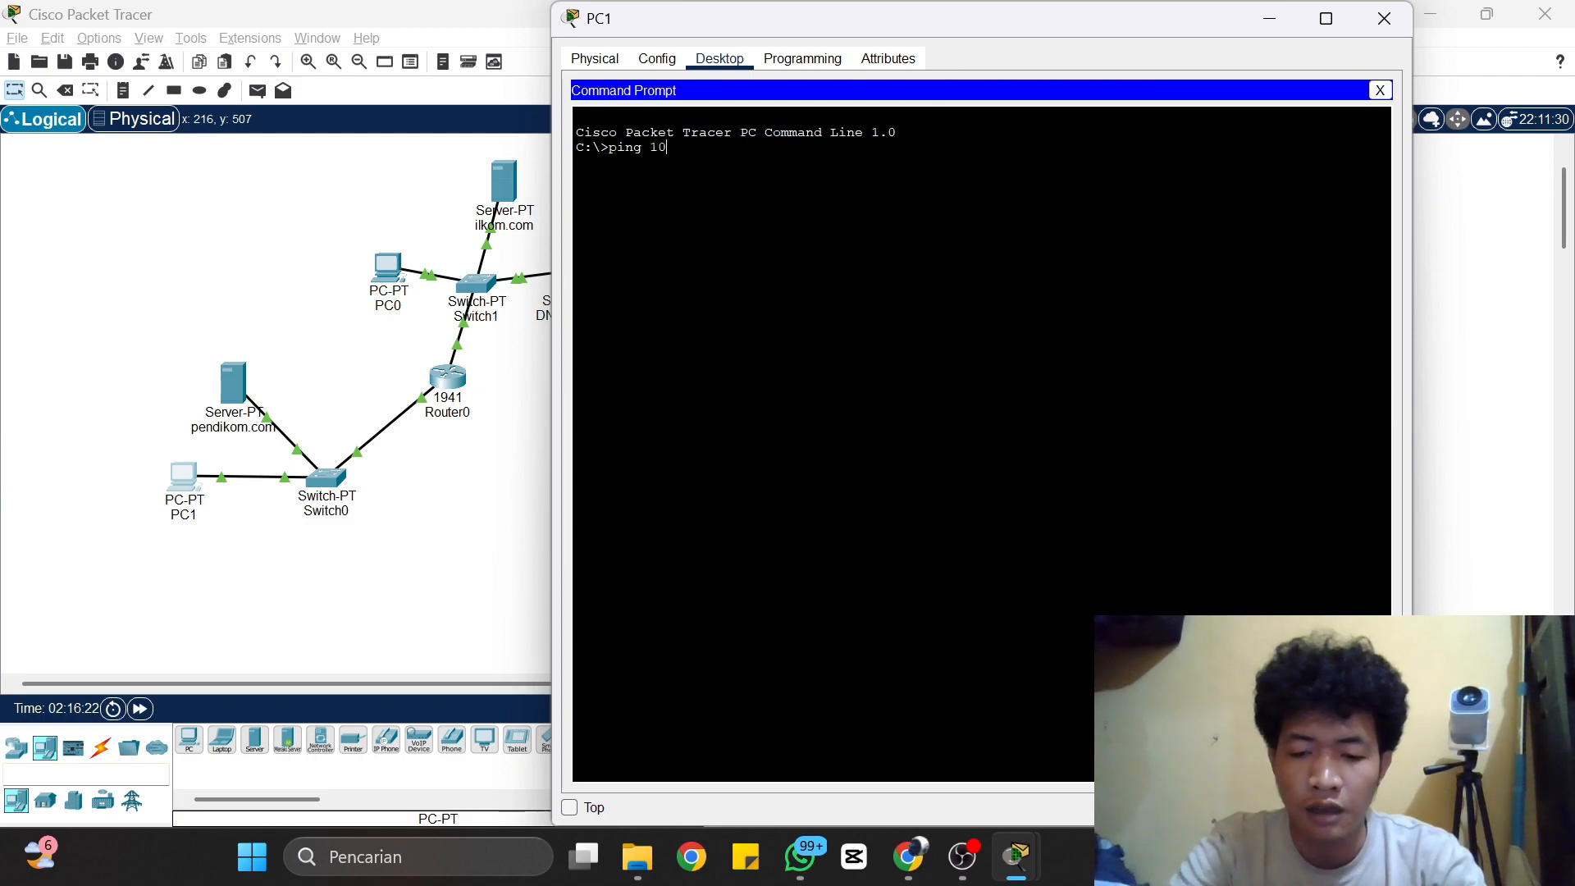
type(".0.0")
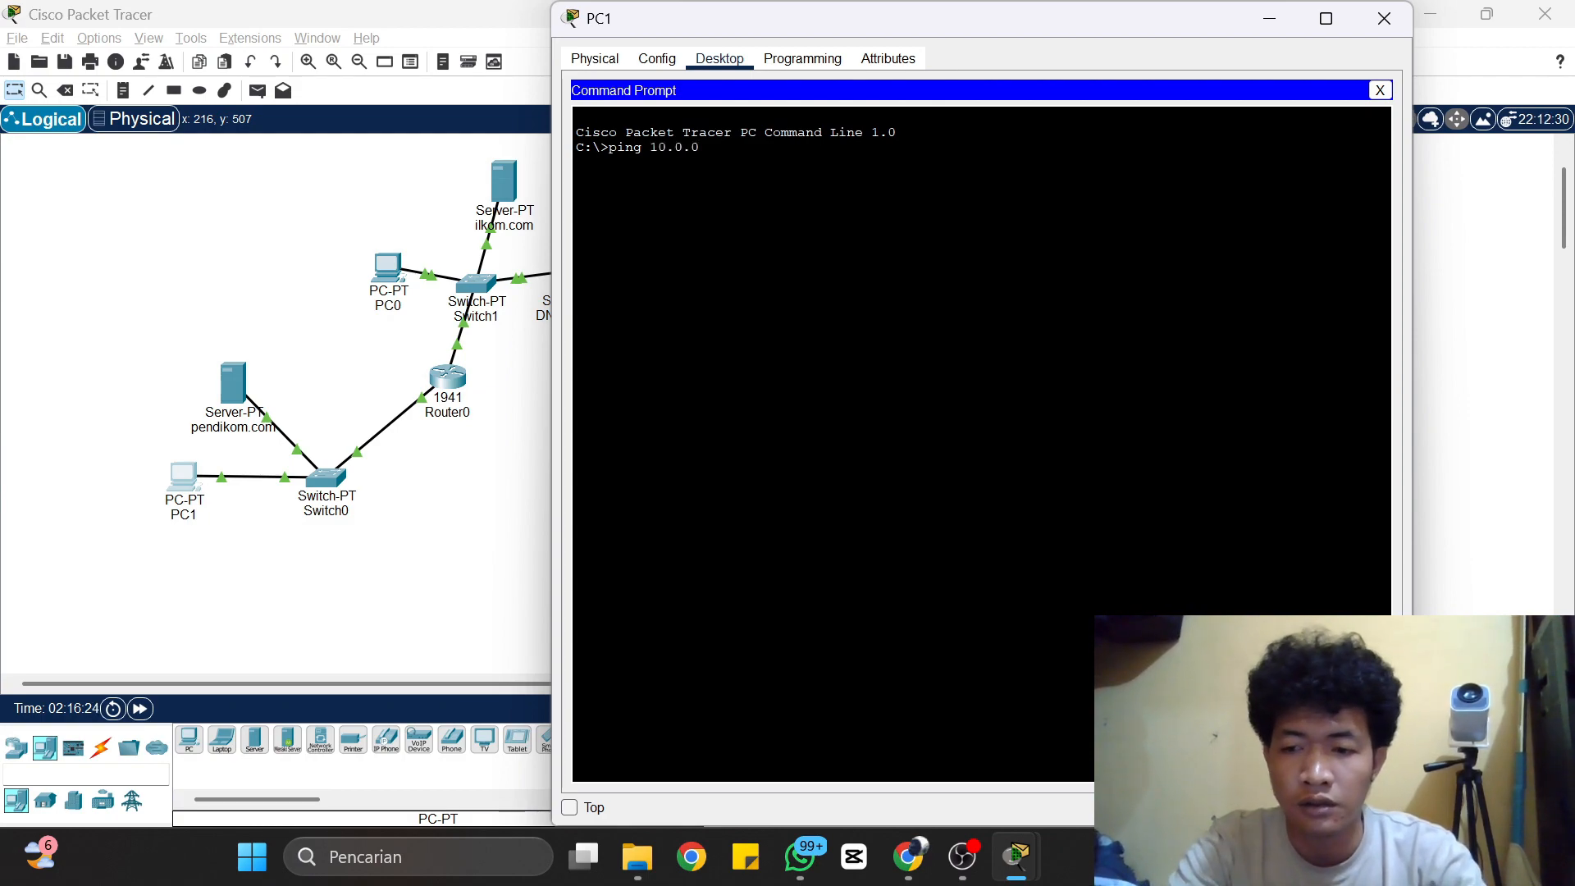
type(".2")
key("Return")
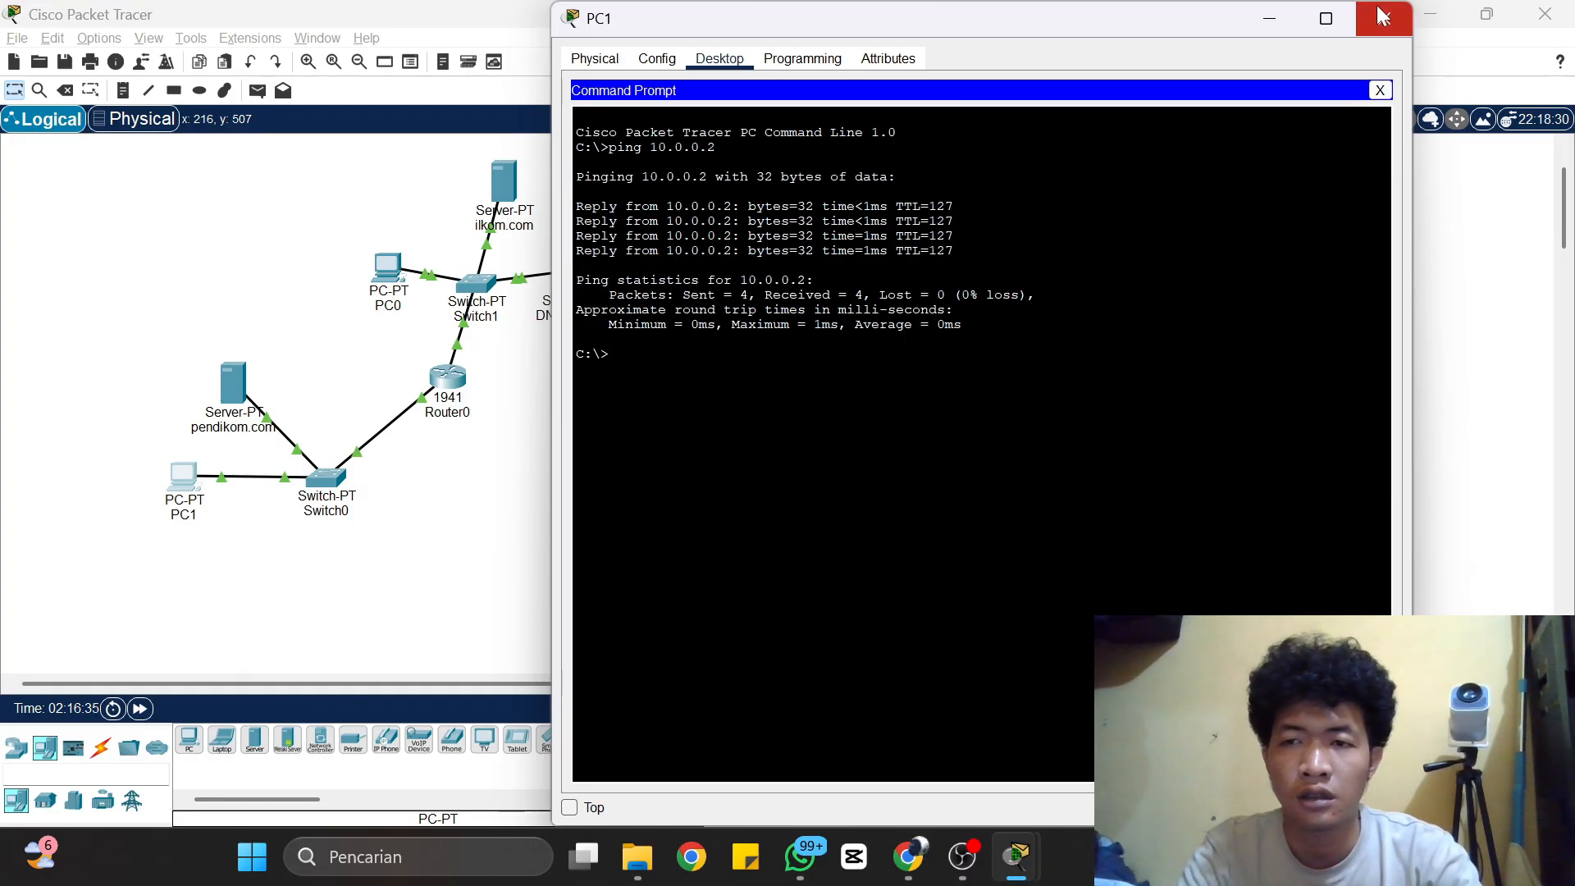
Step: Check the assignment page for the third test, open ilkom.com in PC1's web browser, and close PC1's window
key("alt+Tab")
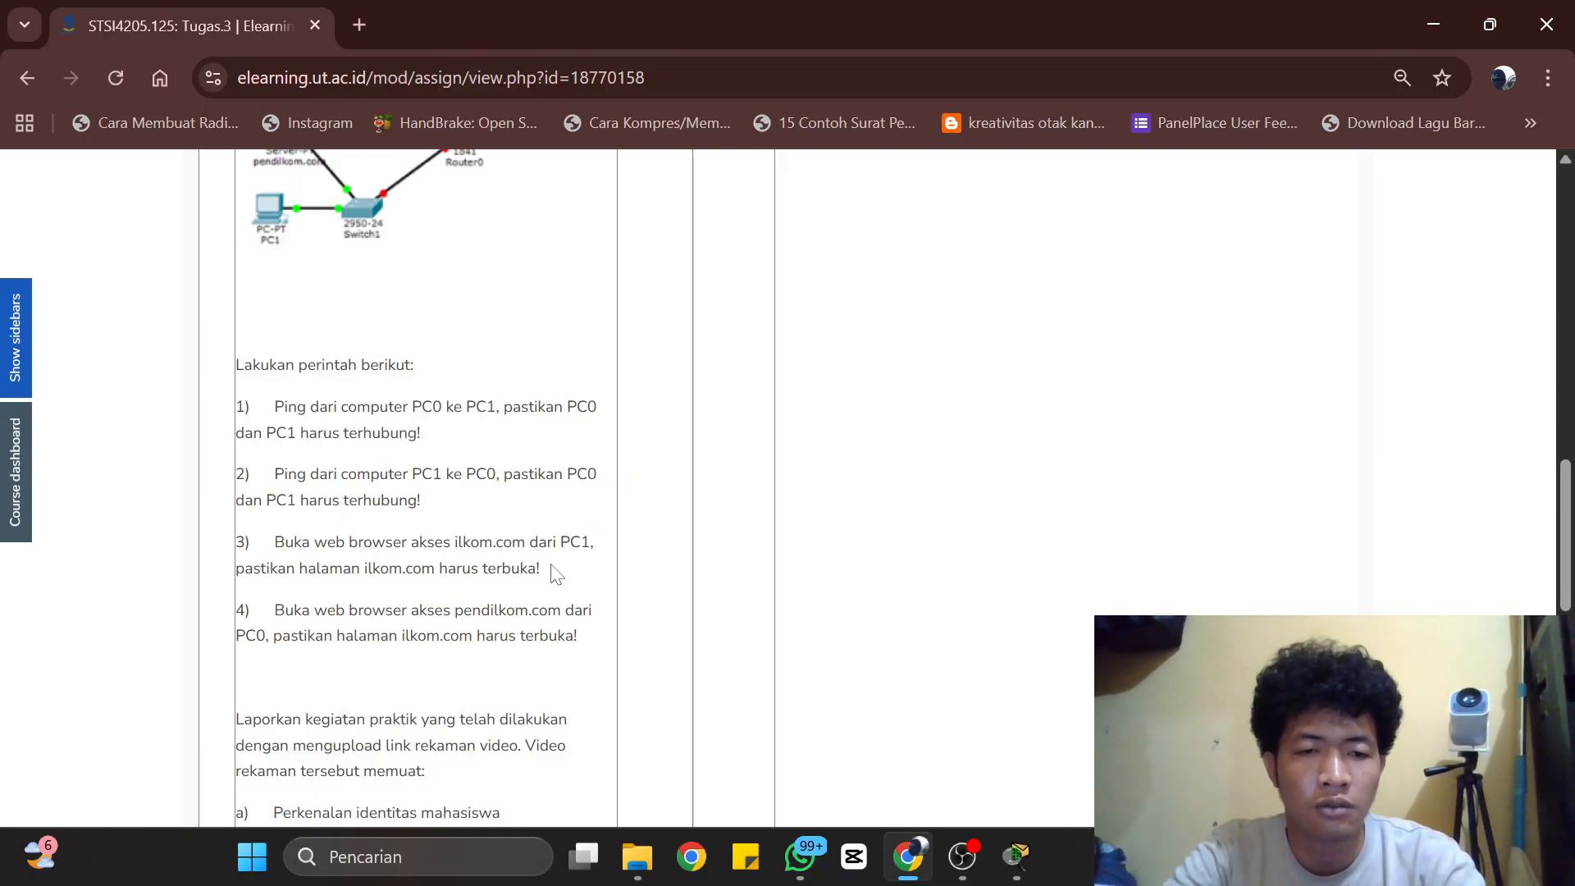
key("alt+Tab")
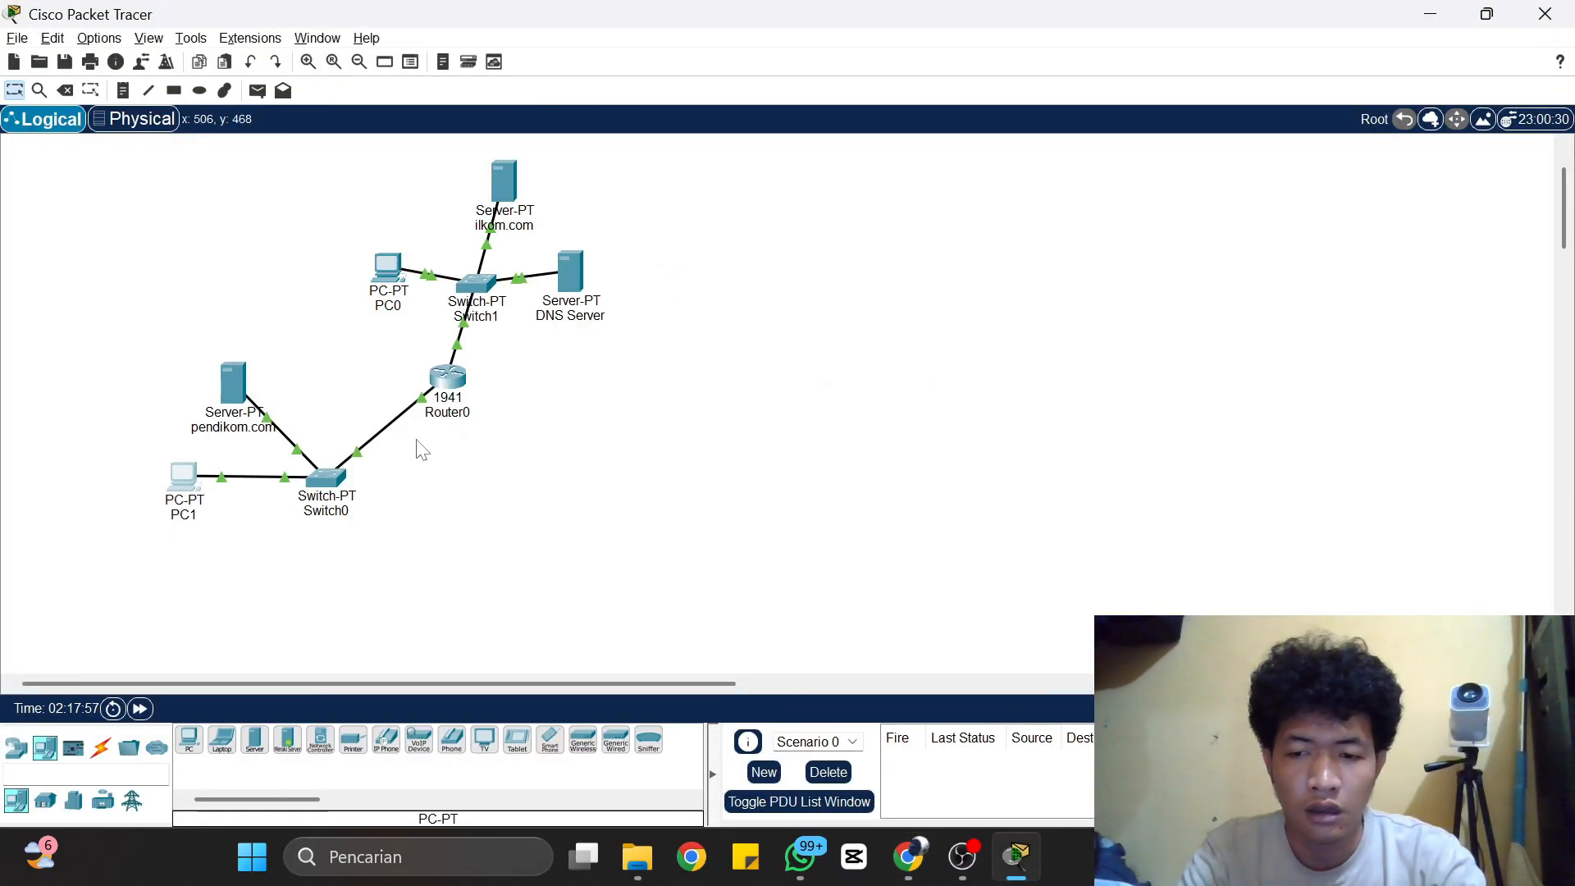
left_click(184, 500)
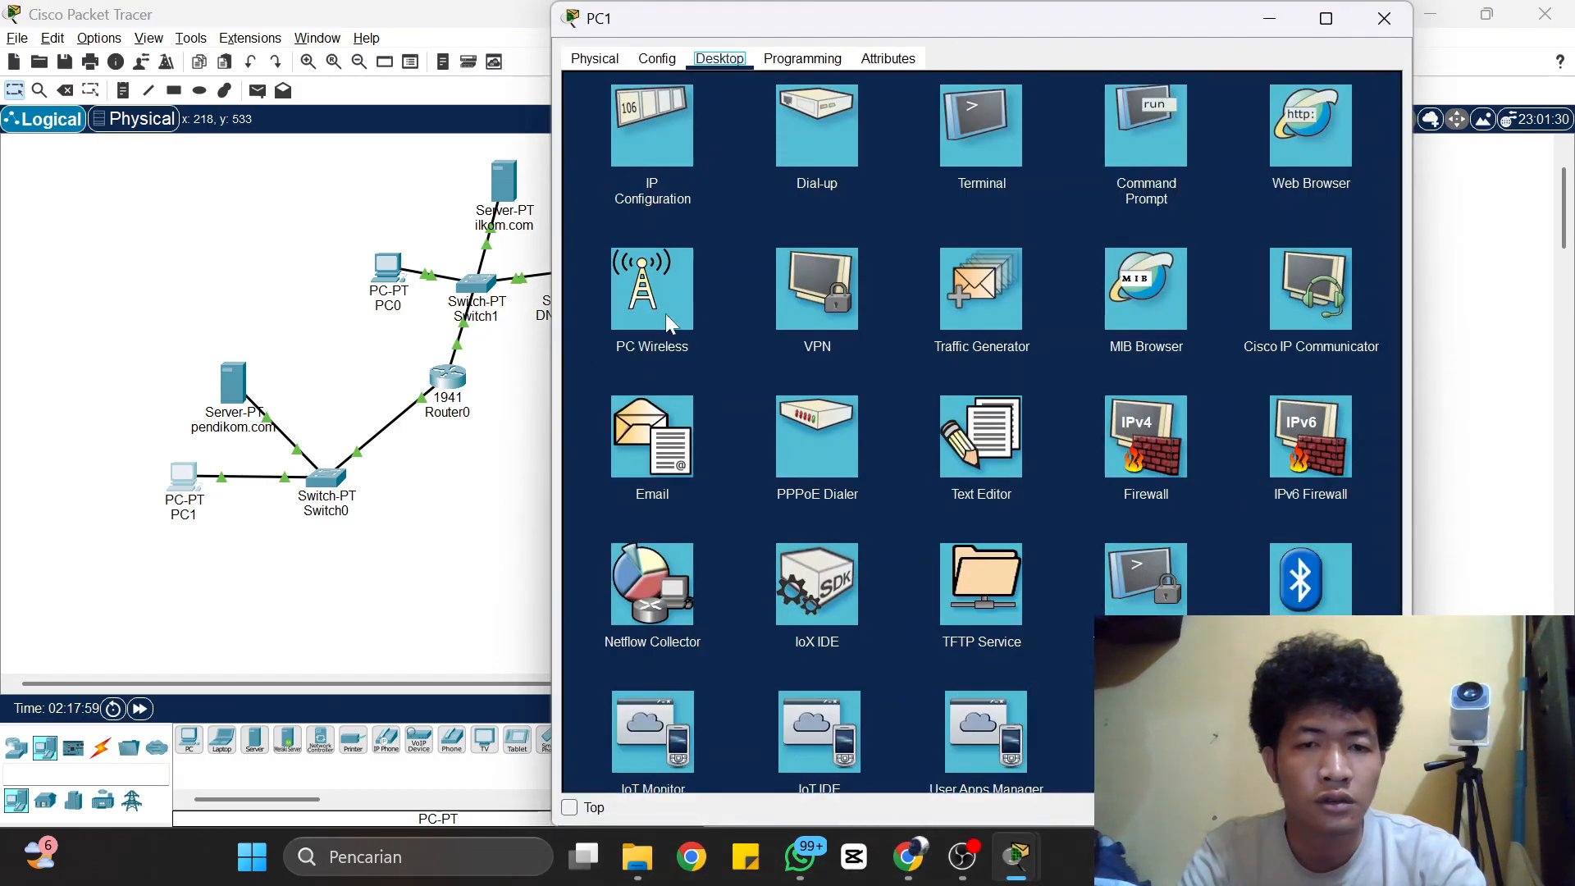
left_click(1286, 141)
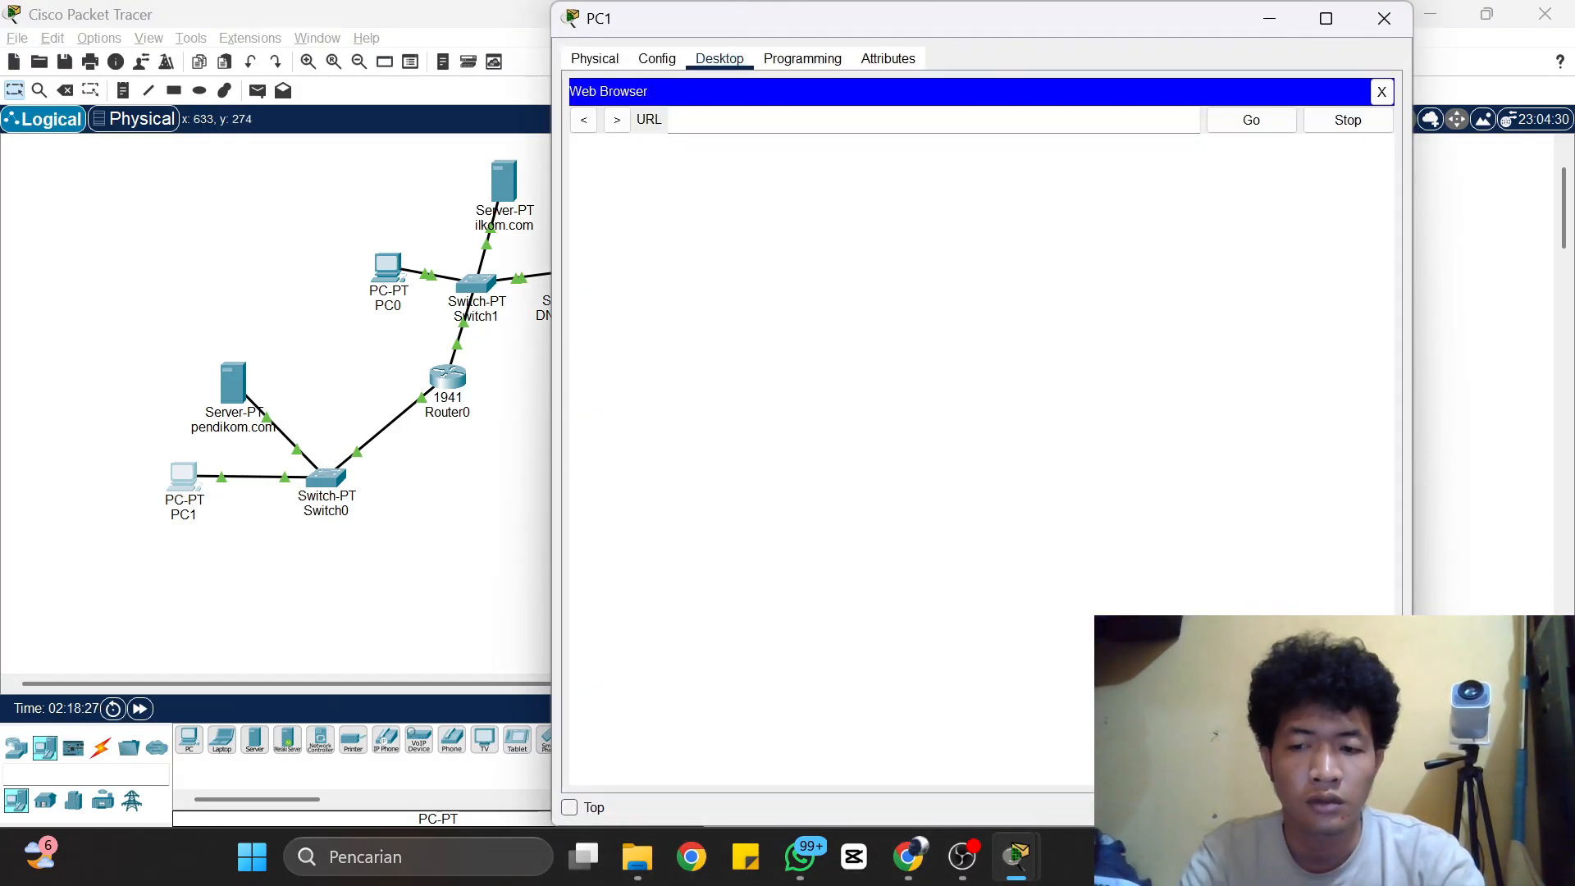
type("ilkom")
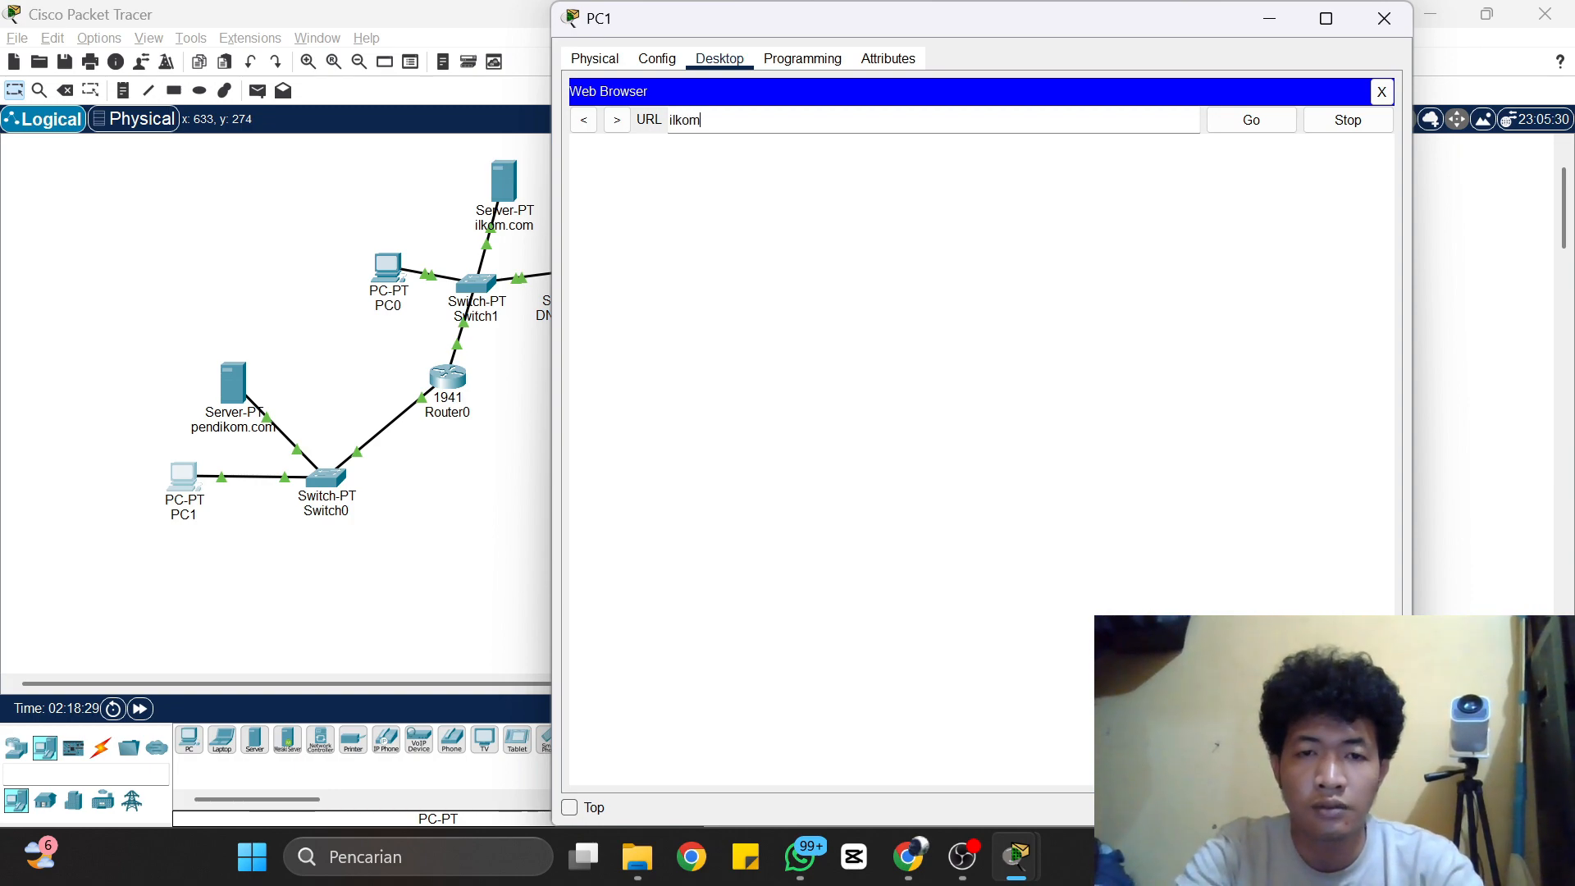
type(".com")
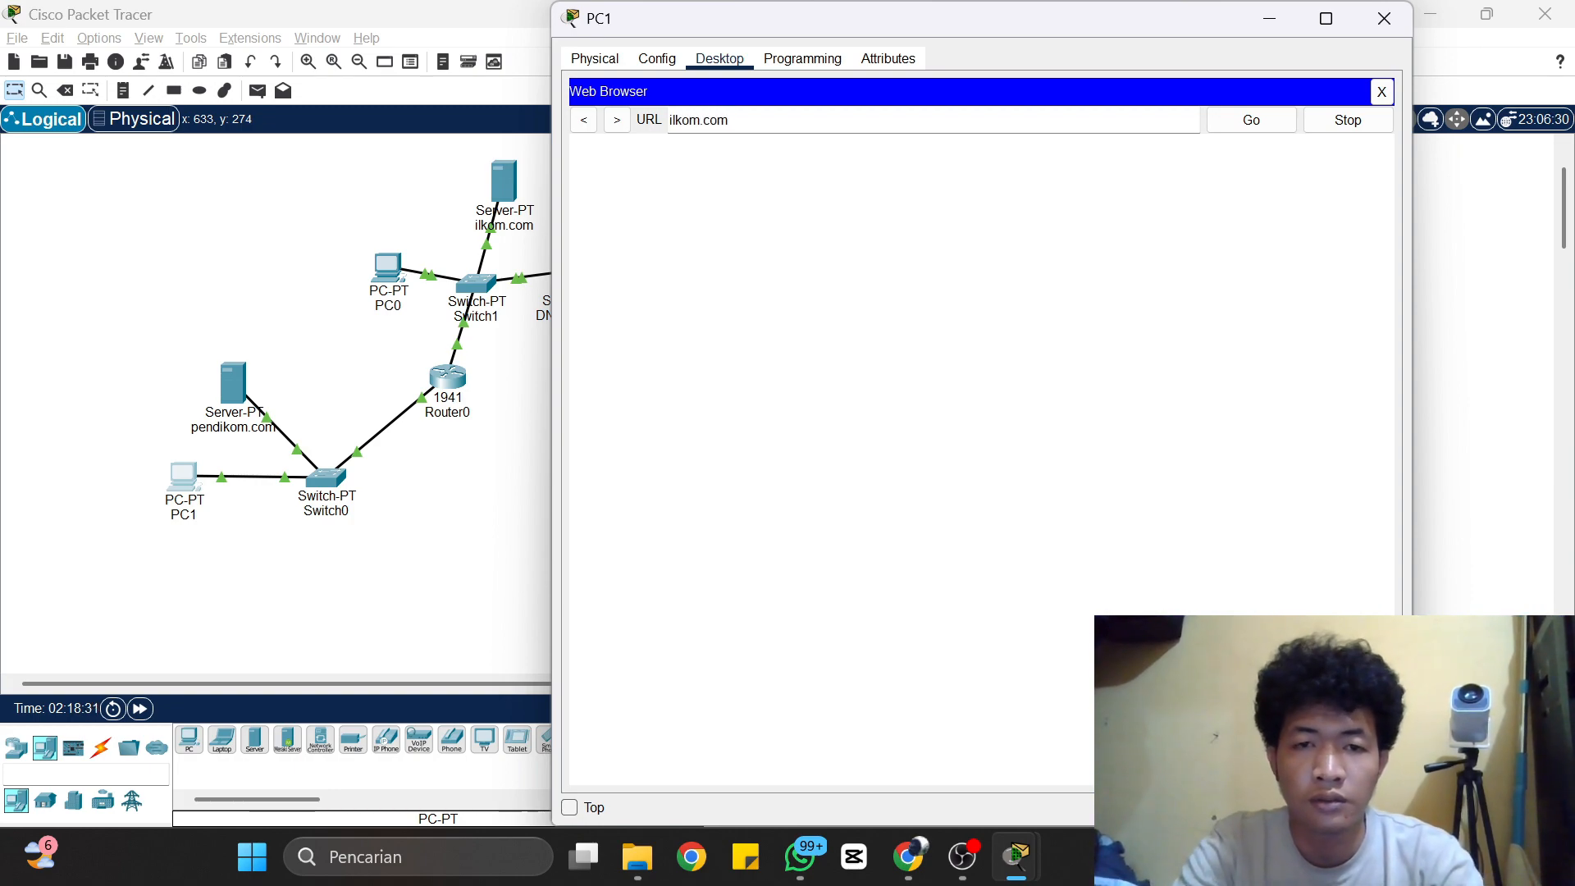
key("Return")
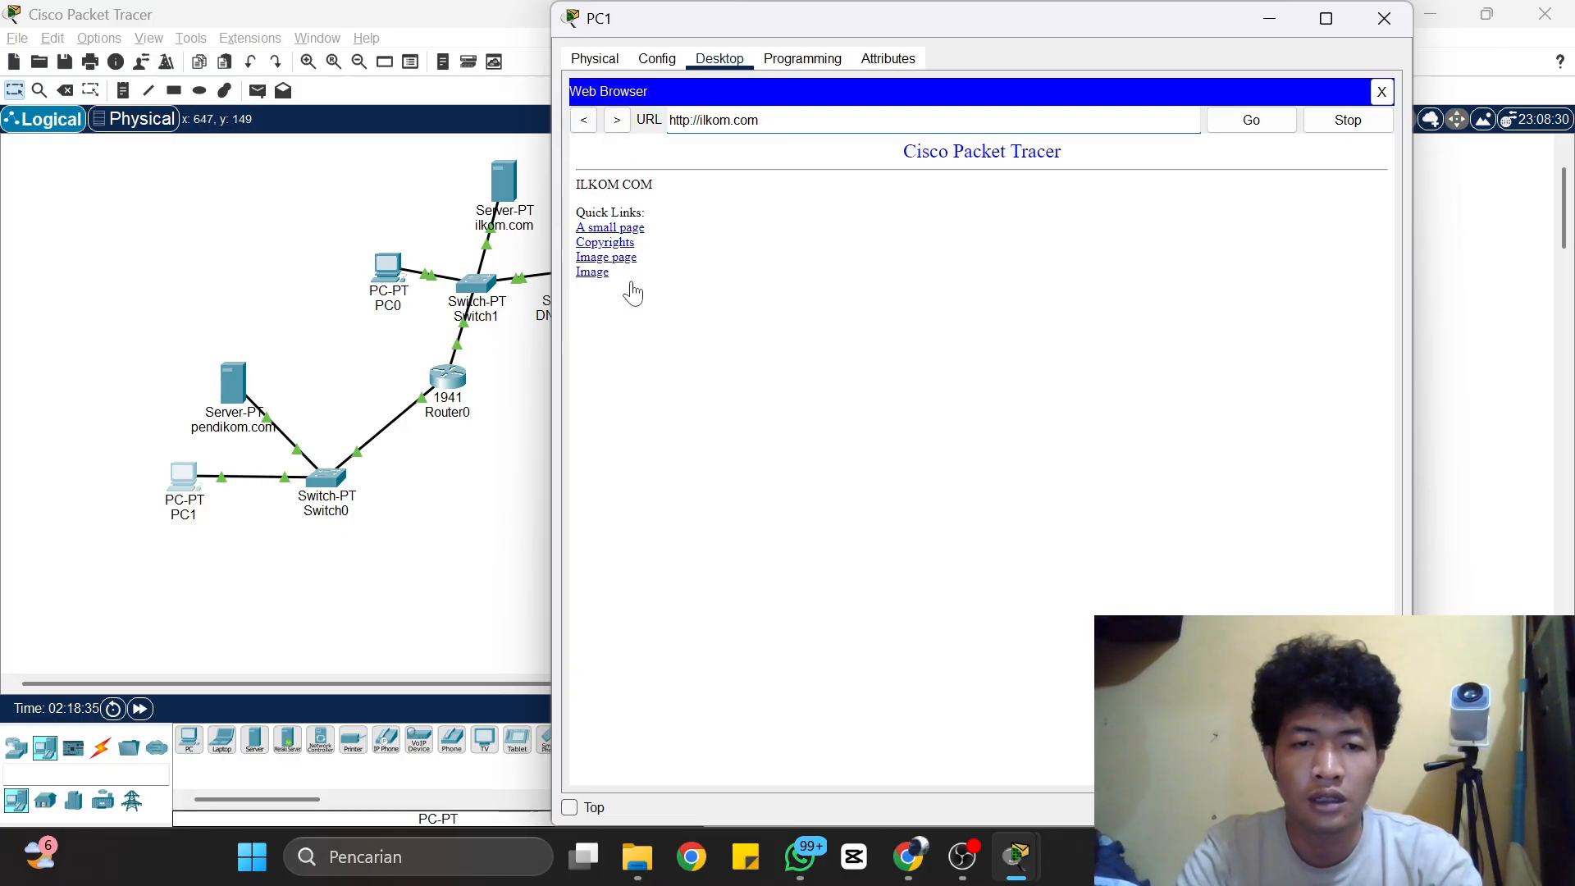
left_click(1383, 19)
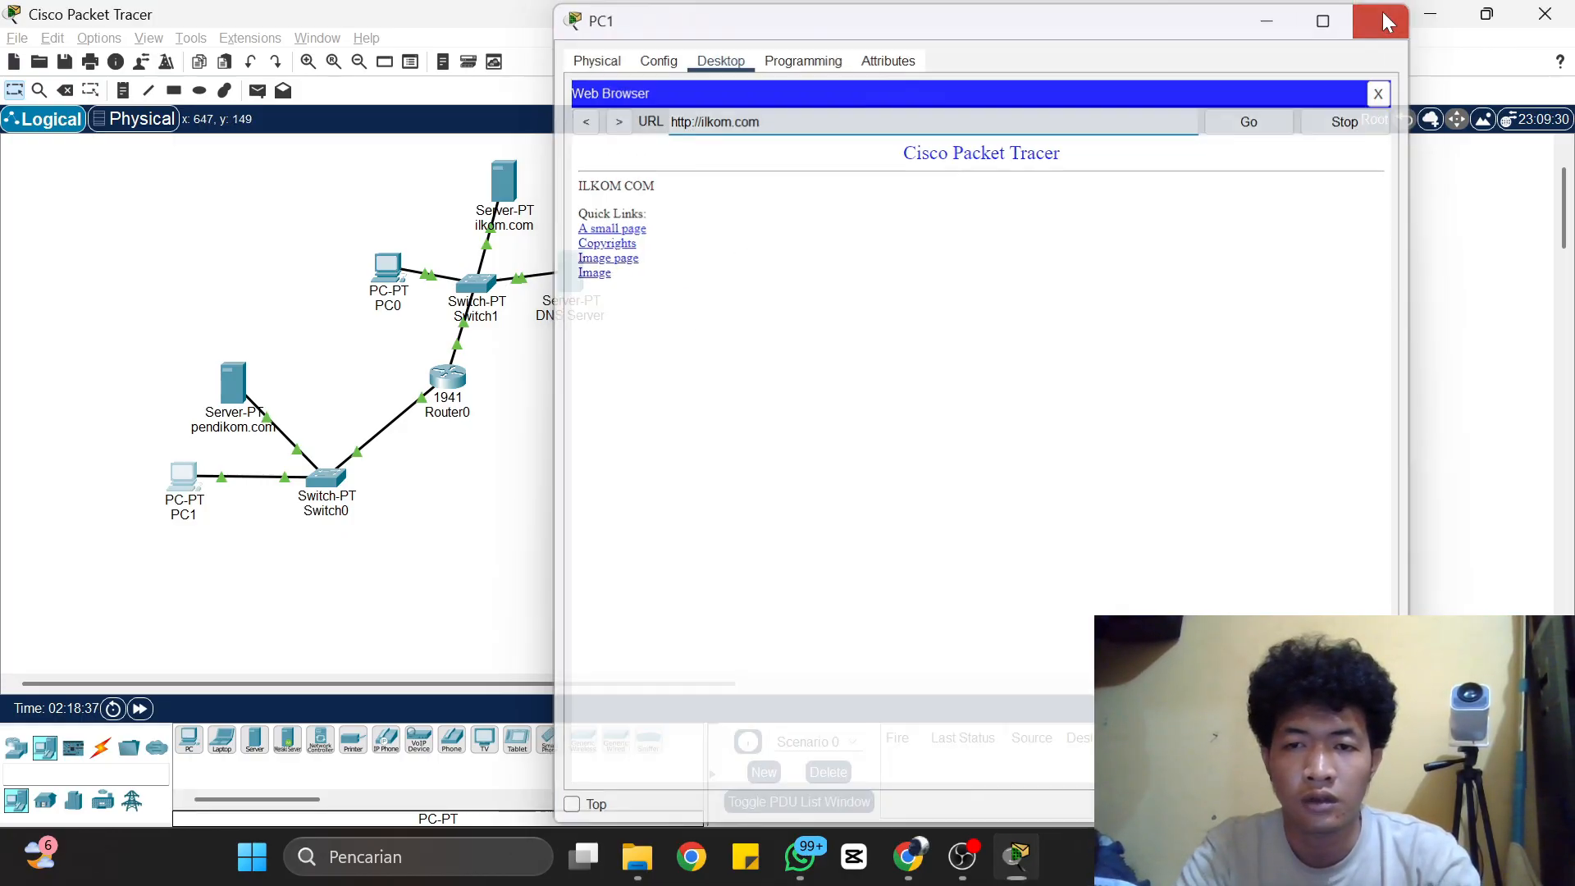
Step: Check the assignment page for the fourth test, open pendikom.com in PC0's web browser, and close PC0's window
key("alt+Tab")
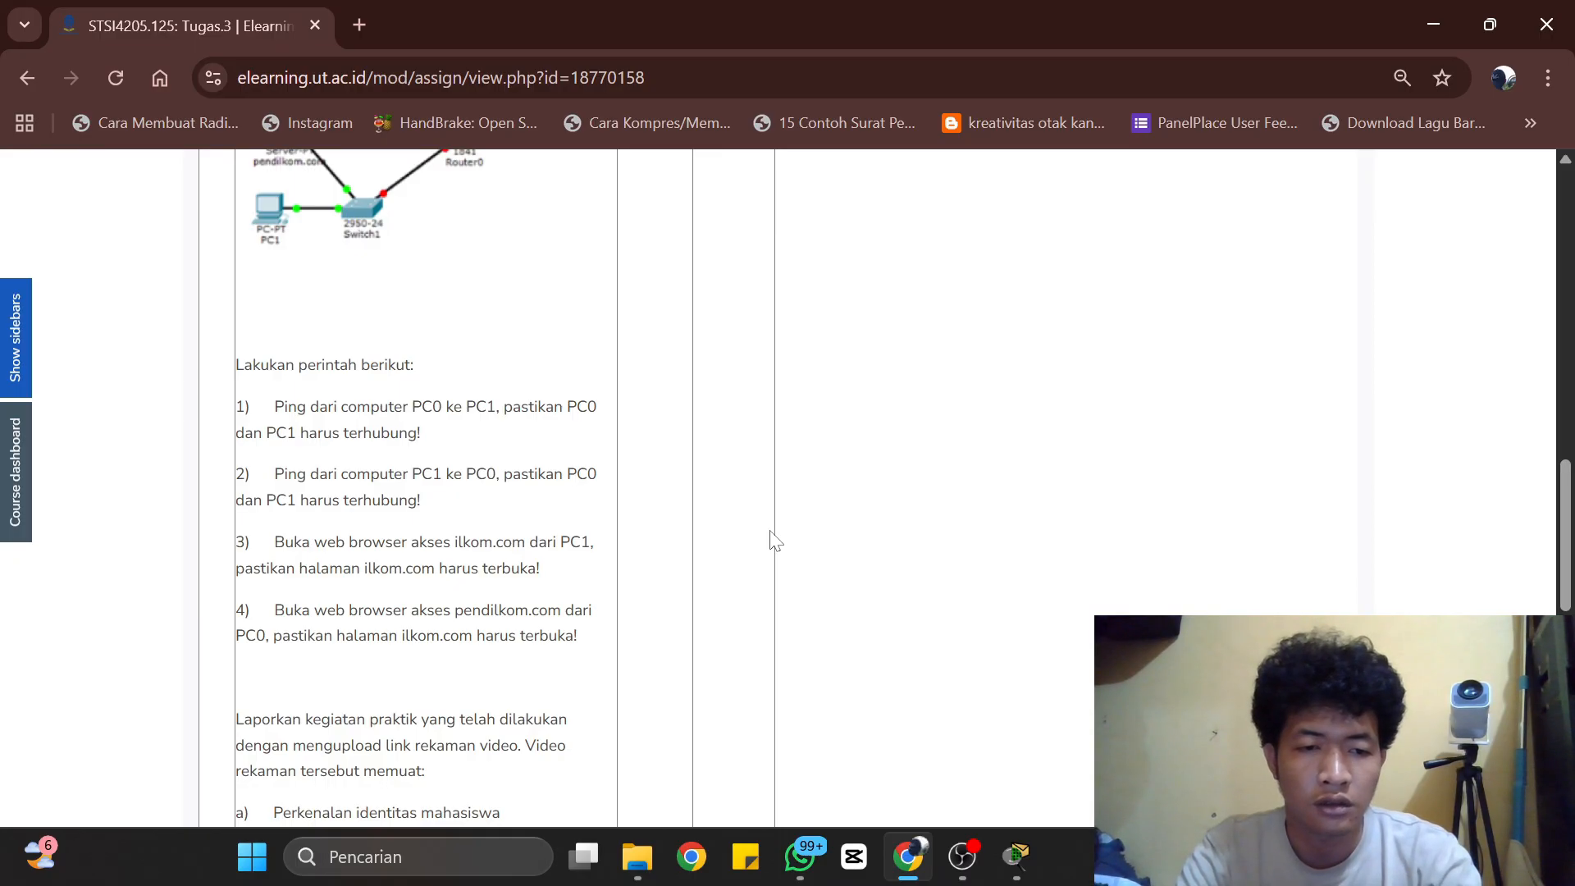
key("alt+Tab")
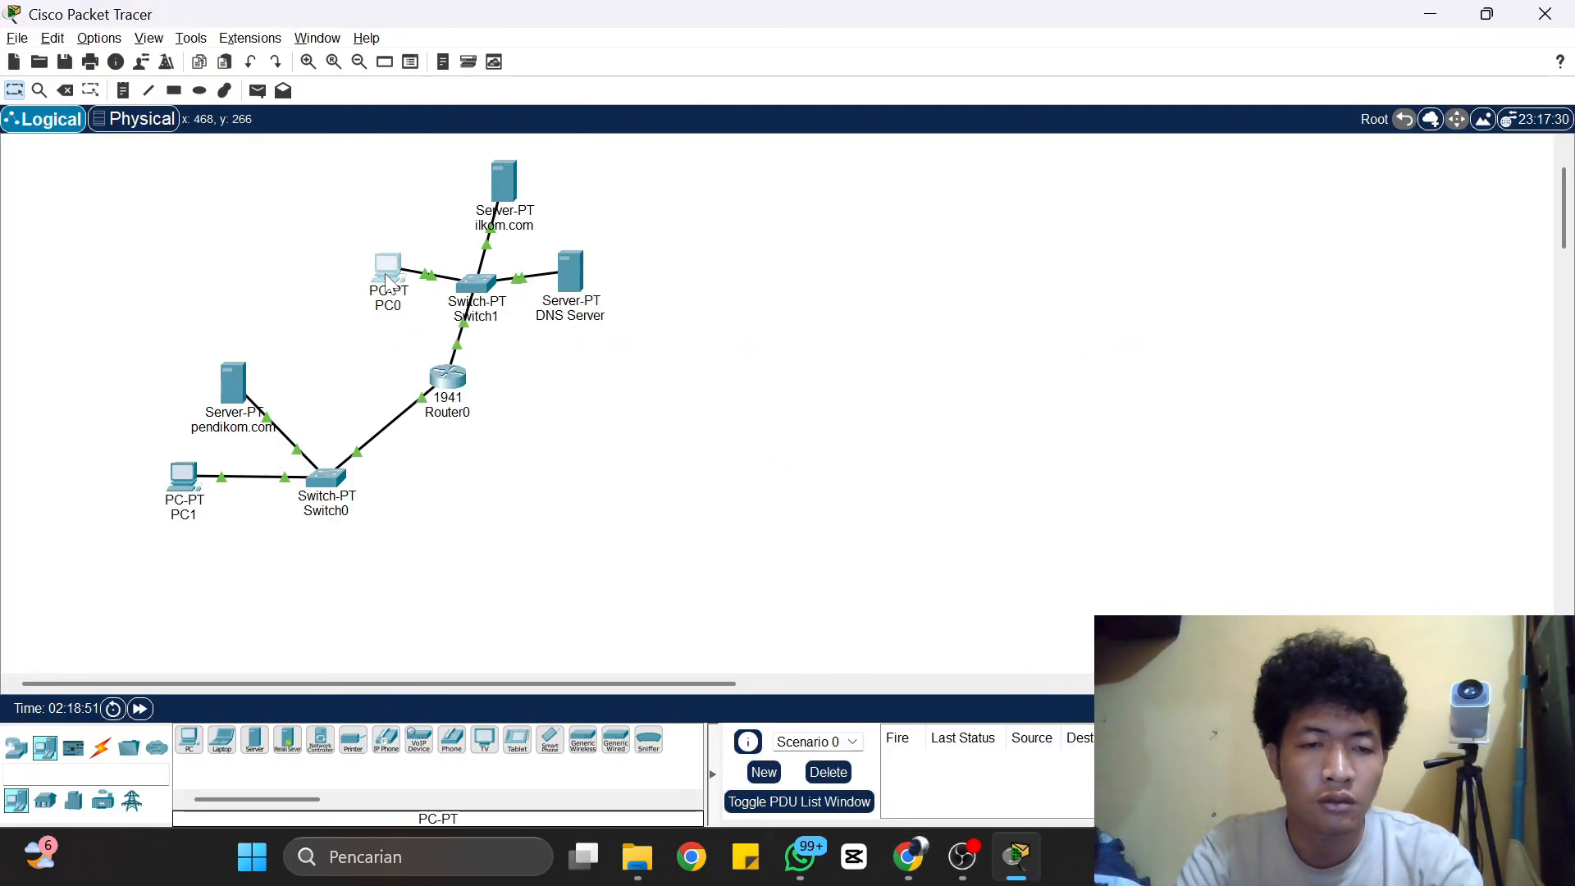
left_click(387, 283)
left_click(1289, 123)
type("pendikk")
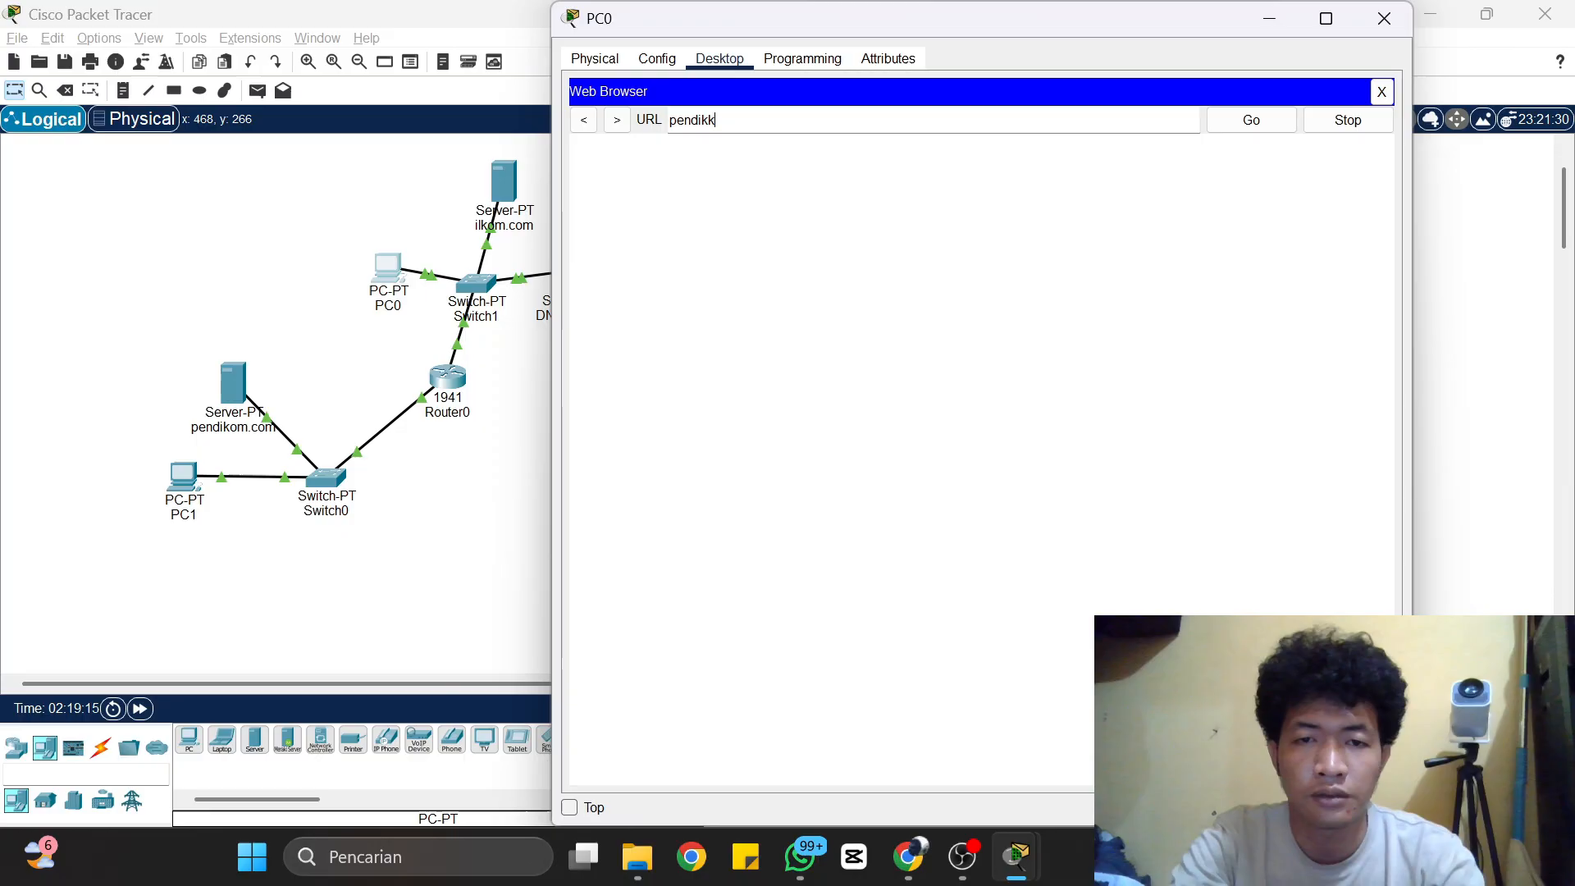
key("BackSpace")
type("om.com")
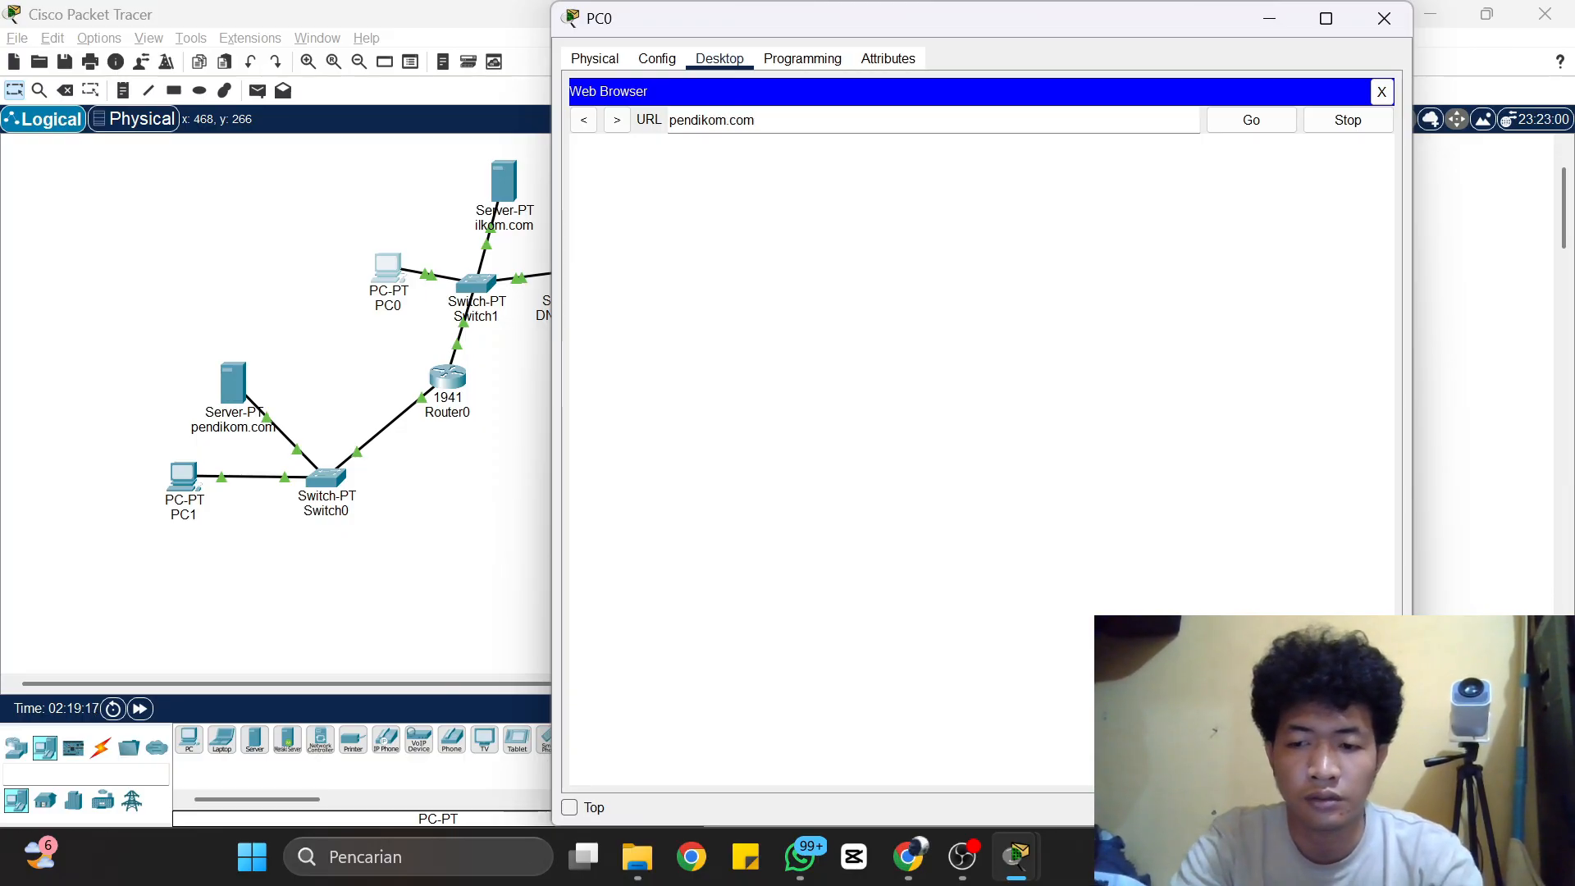
key("Return")
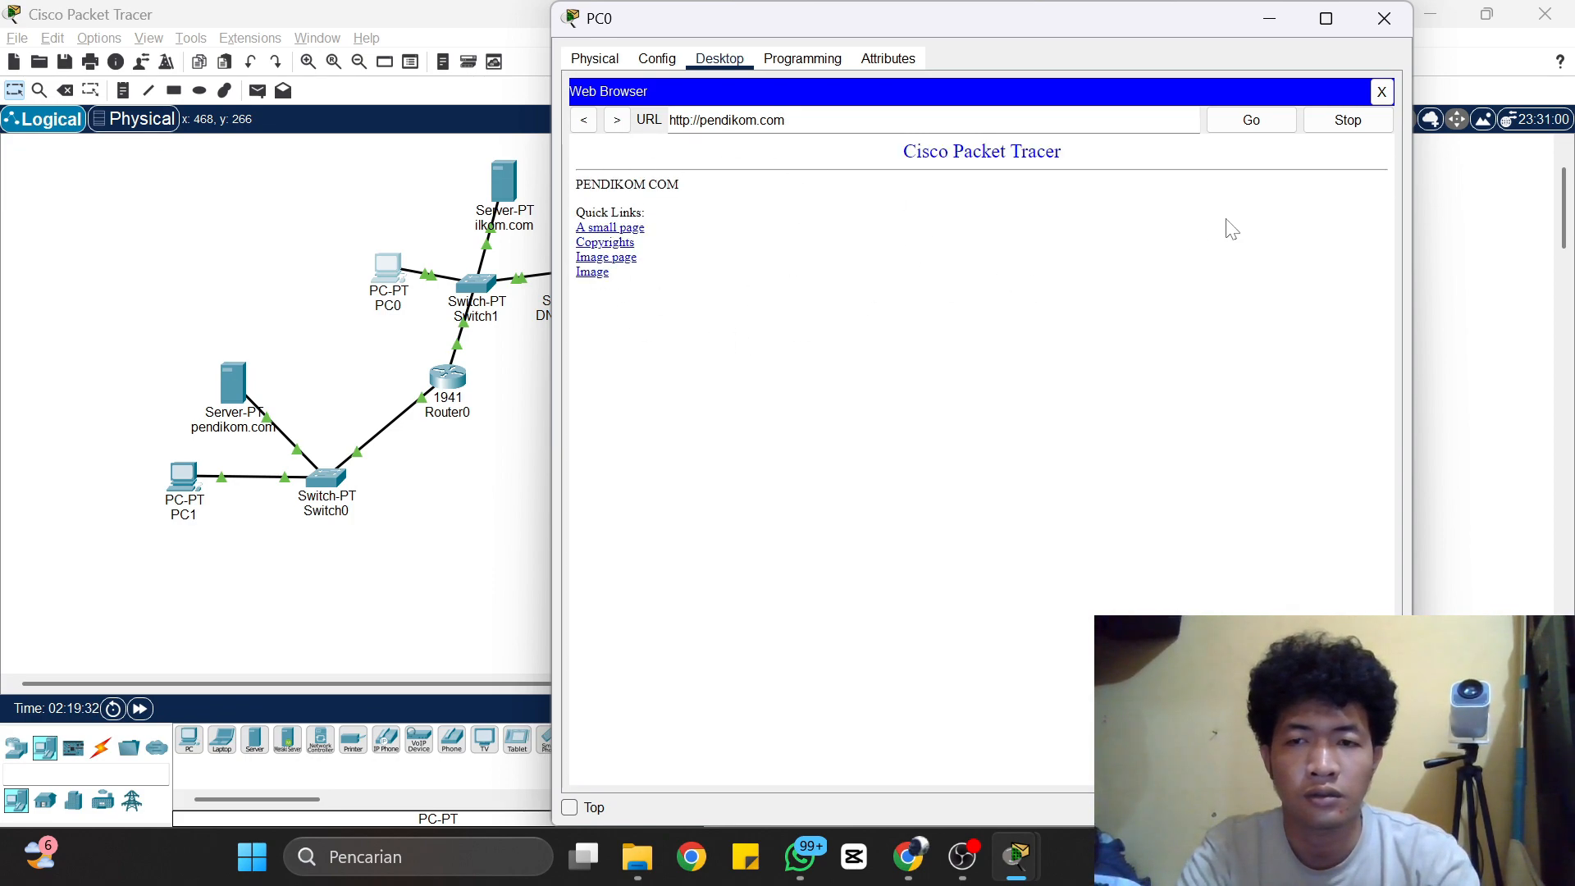
left_click(1398, 22)
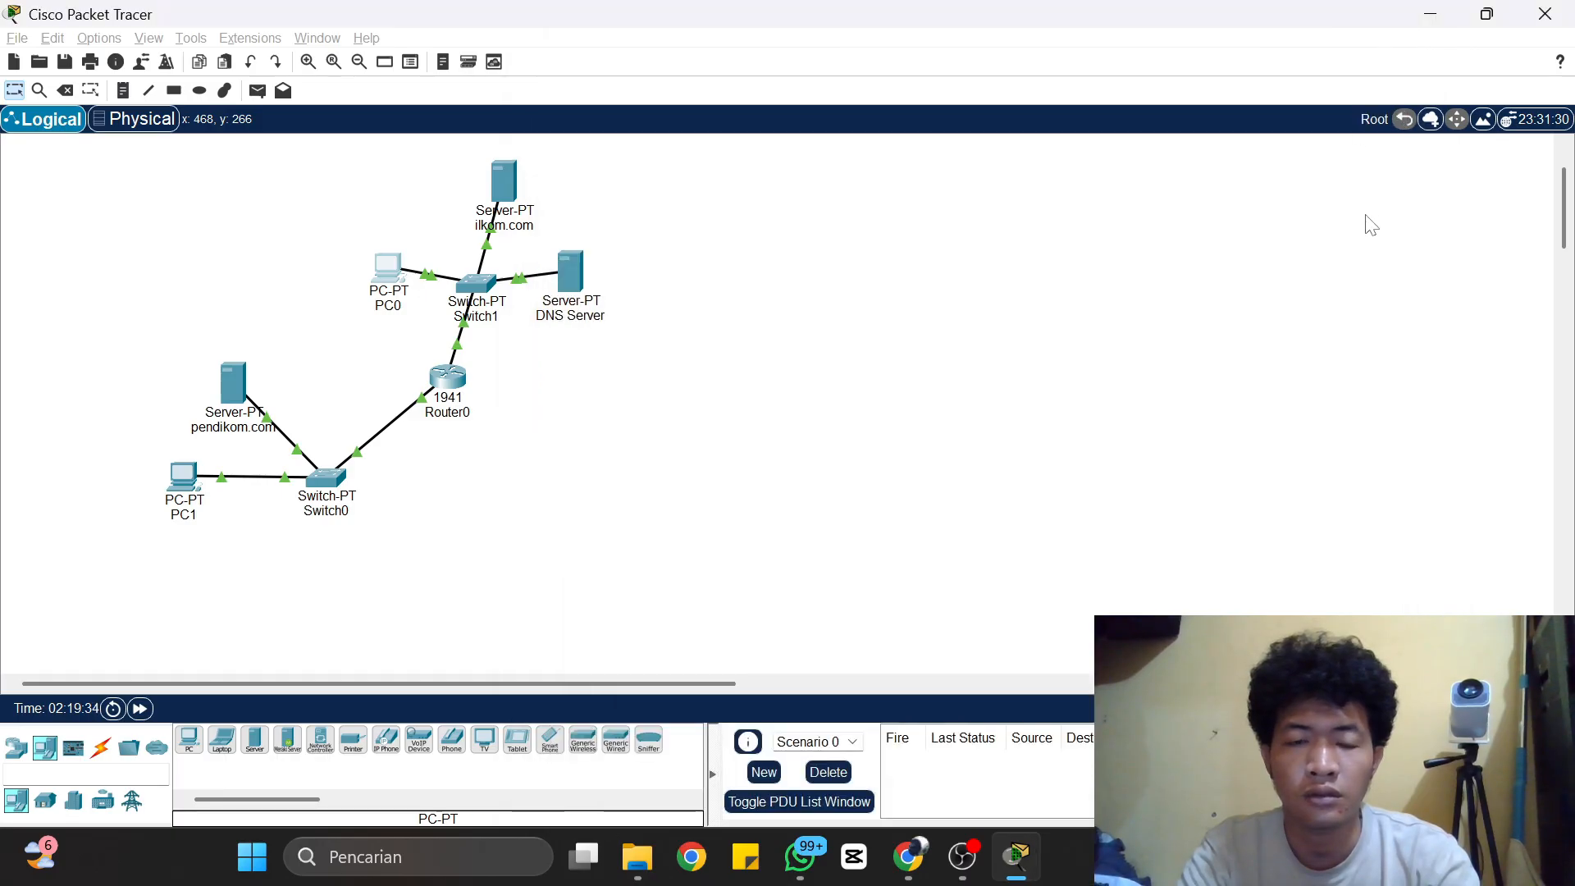